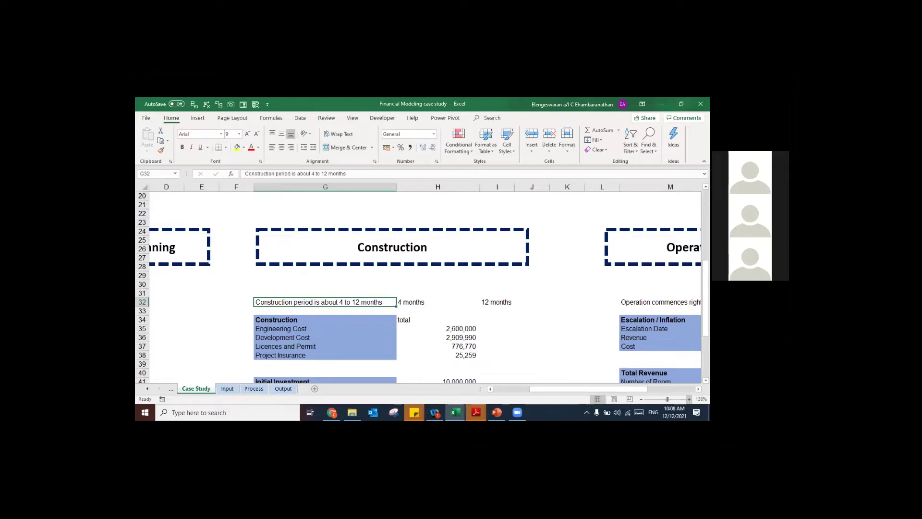
Step: Review the construction period range of 4 to 12 months in the Construction section of the Case Study sheet
{"action": "left_click", "coordinate": [437, 302]}
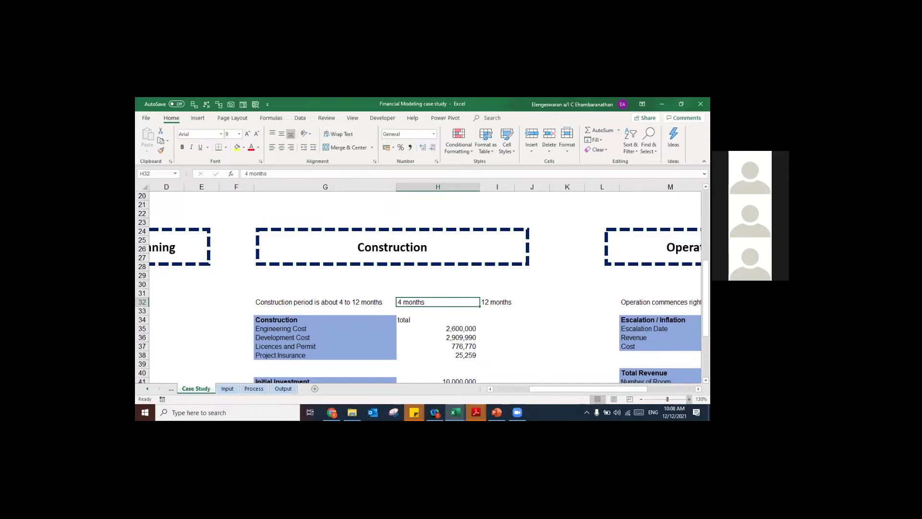
{"action": "key", "text": "shift+Right"}
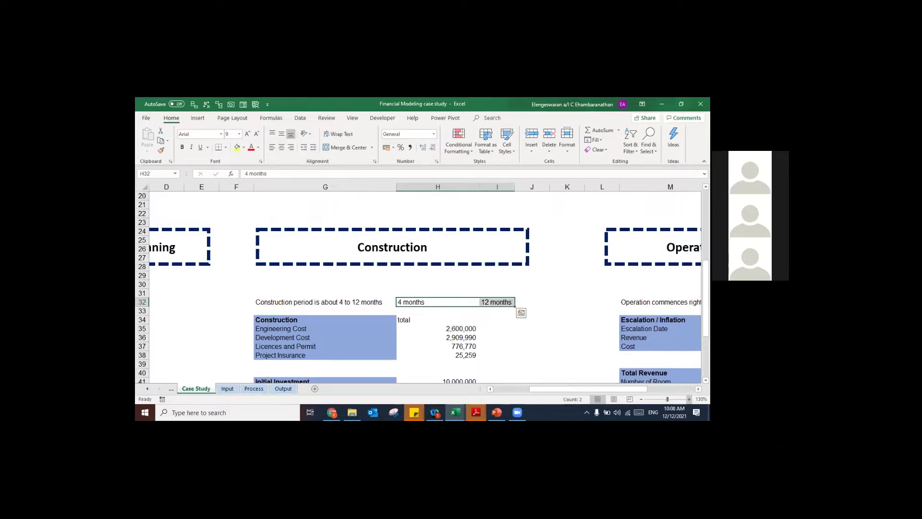
{"action": "key", "text": "Down"}
{"action": "key", "text": "Down"}
{"action": "key", "text": "Down"}
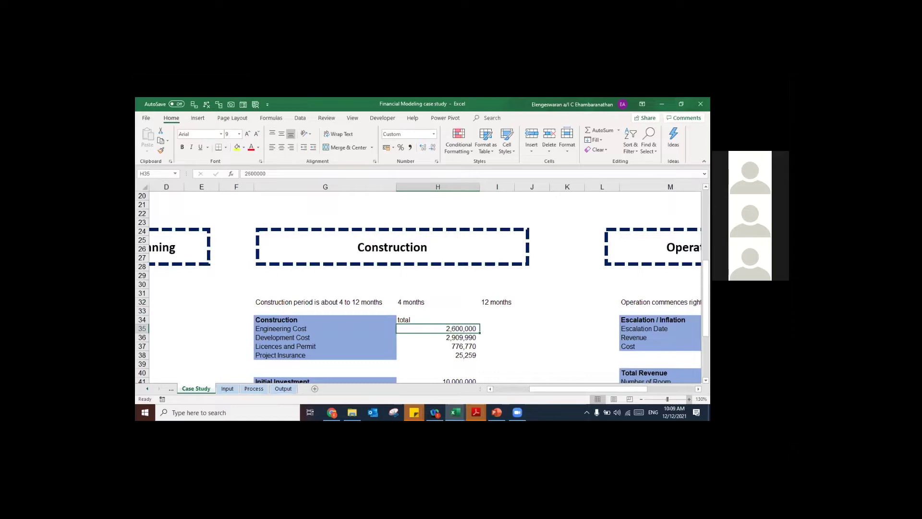
{"action": "scroll", "coordinate": [457, 330], "scroll_direction": "up", "scroll_amount": 2}
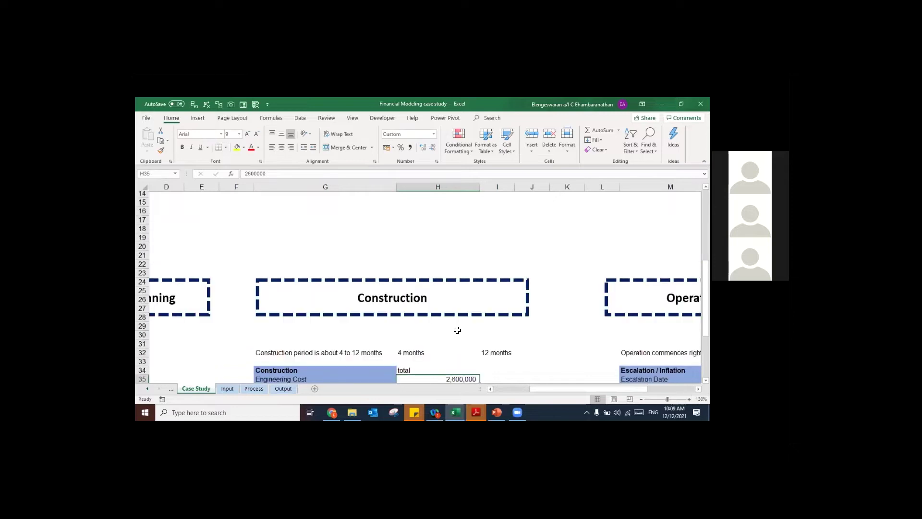
{"action": "scroll", "coordinate": [412, 298], "scroll_direction": "up", "scroll_amount": 1}
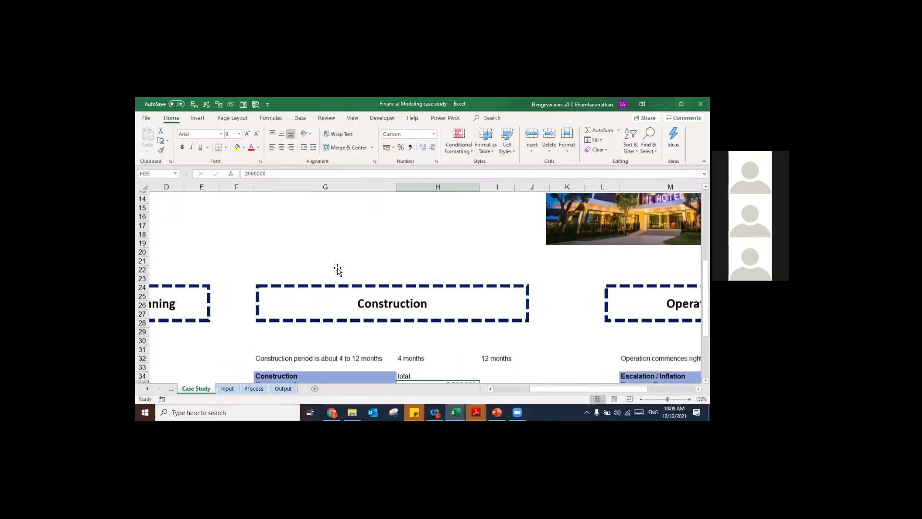
{"action": "scroll", "coordinate": [381, 323], "scroll_direction": "up", "scroll_amount": 1}
{"action": "scroll", "coordinate": [380, 323], "scroll_direction": "down", "scroll_amount": 4}
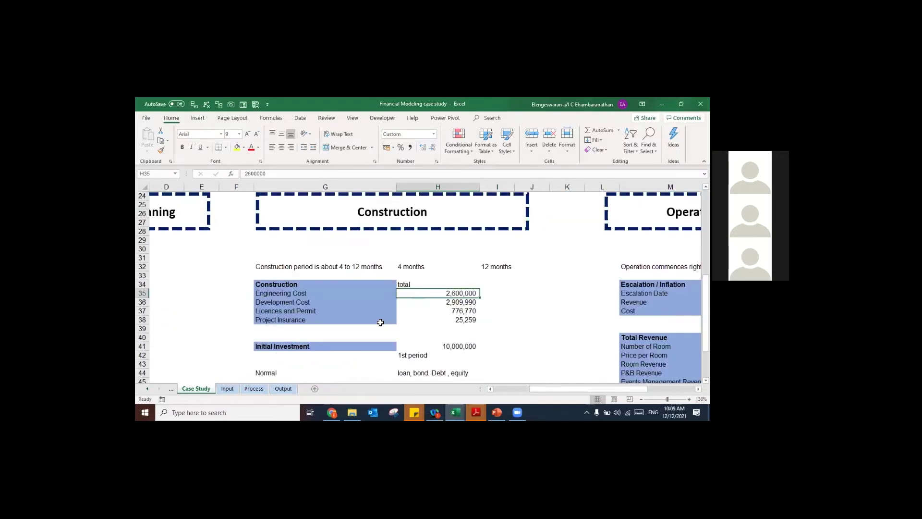
Step: Go through the engineering, development, licence and permit, and project insurance costs in the Construction table
{"action": "key", "text": "Down"}
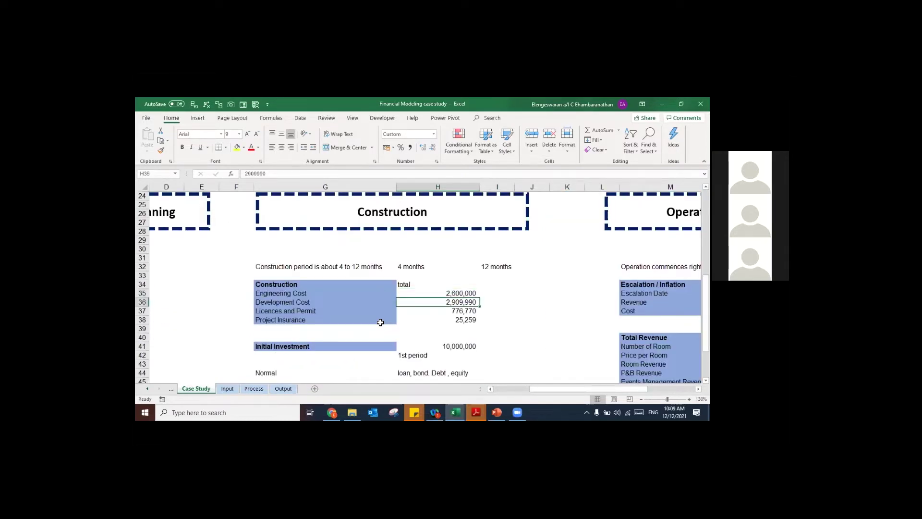
{"action": "key", "text": "Down"}
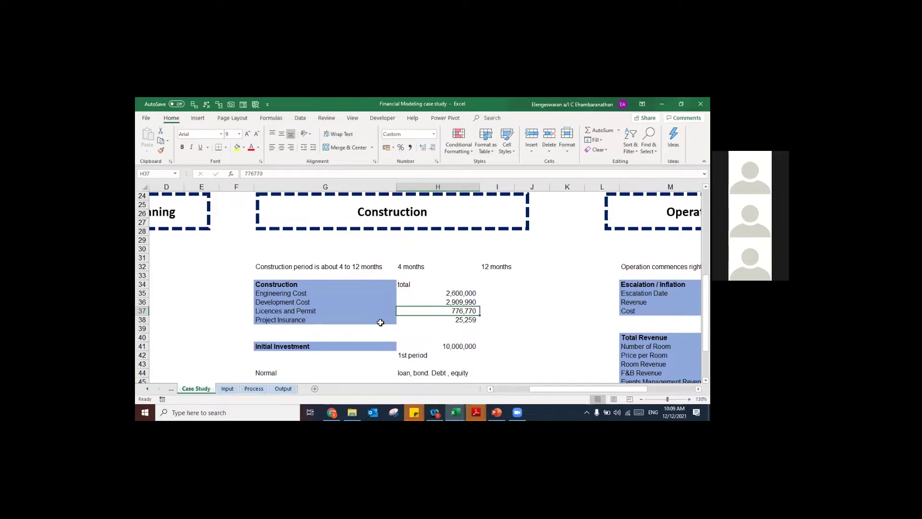
{"action": "key", "text": "Up"}
{"action": "key", "text": "Up"}
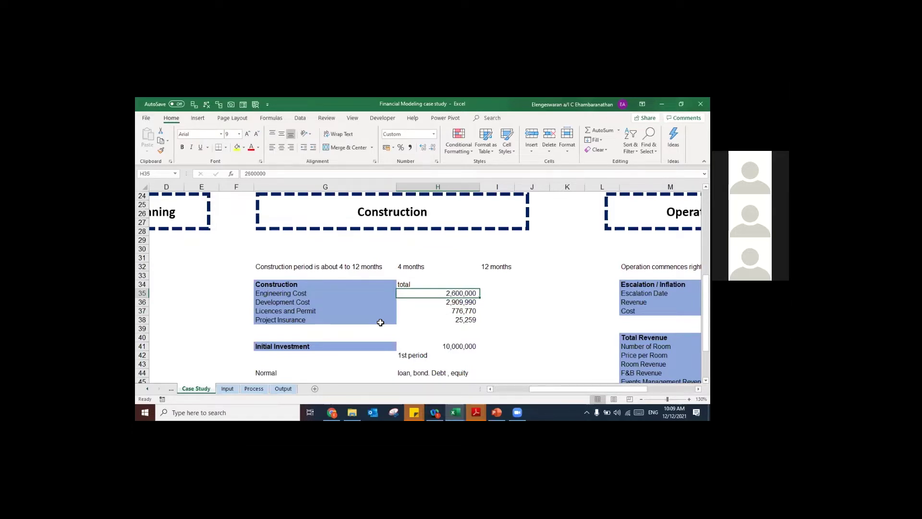
{"action": "key", "text": "Down"}
{"action": "key", "text": "Down"}
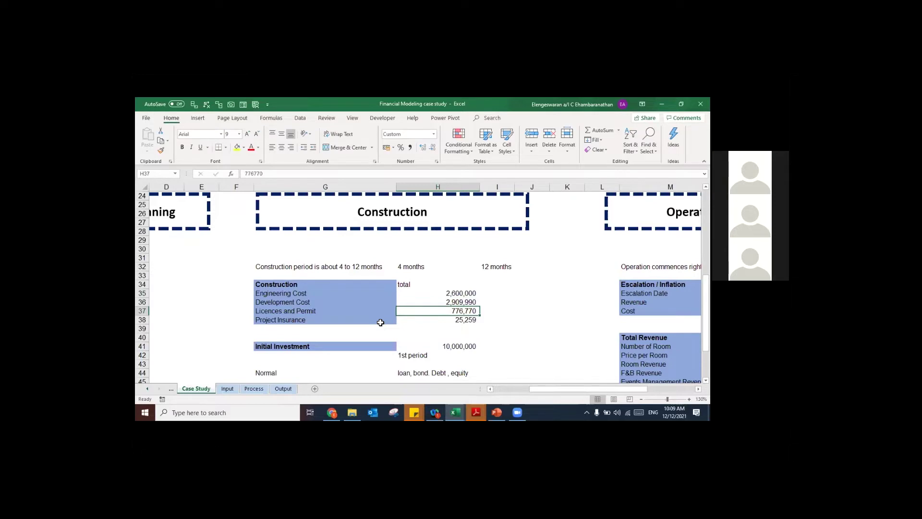
{"action": "key", "text": "Down"}
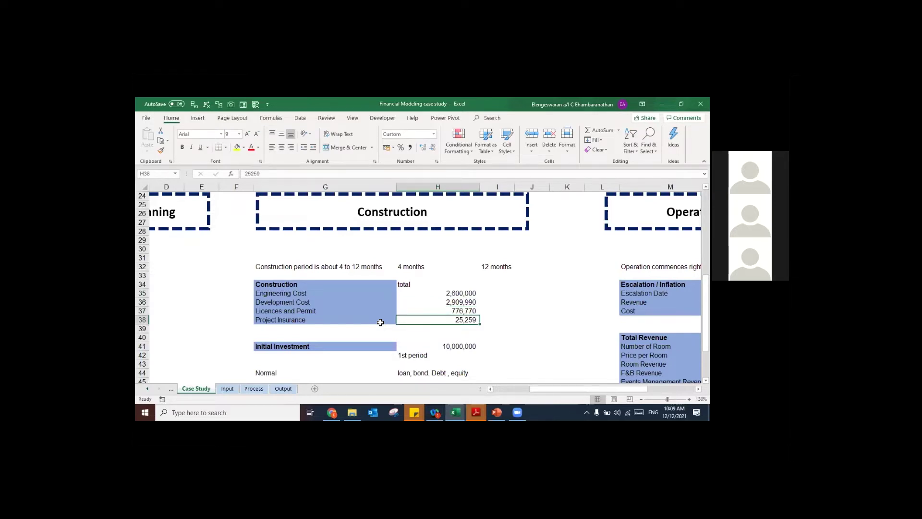
Step: Examine the Initial Investment amount and the notes beneath it on its period and funding sources
{"action": "key", "text": "Down"}
{"action": "key", "text": "Down"}
{"action": "key", "text": "Down"}
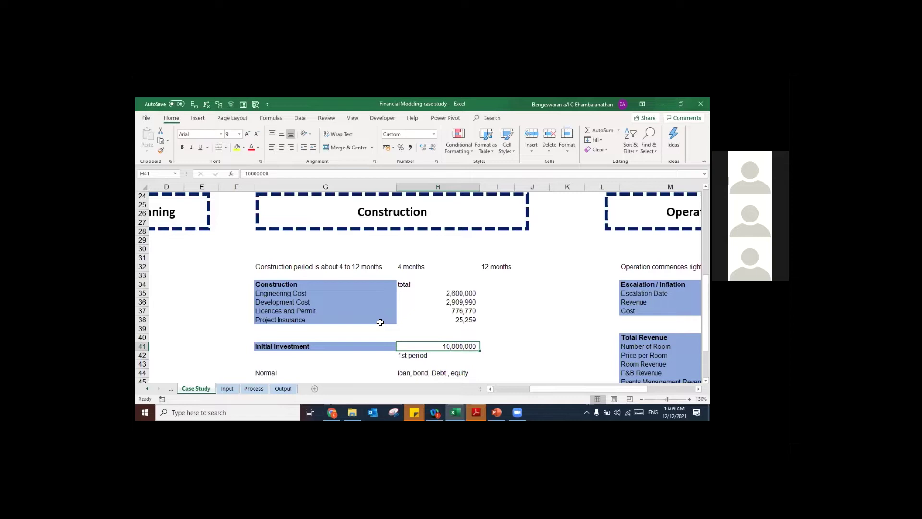
{"action": "key", "text": "Down"}
{"action": "key", "text": "Down"}
{"action": "key", "text": "Down"}
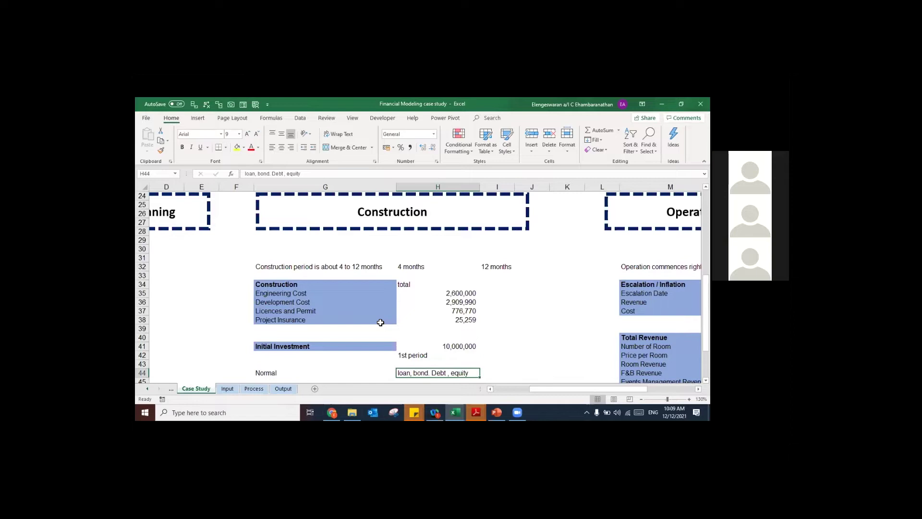
{"action": "key", "text": "Up"}
{"action": "key", "text": "Up"}
{"action": "key", "text": "Up"}
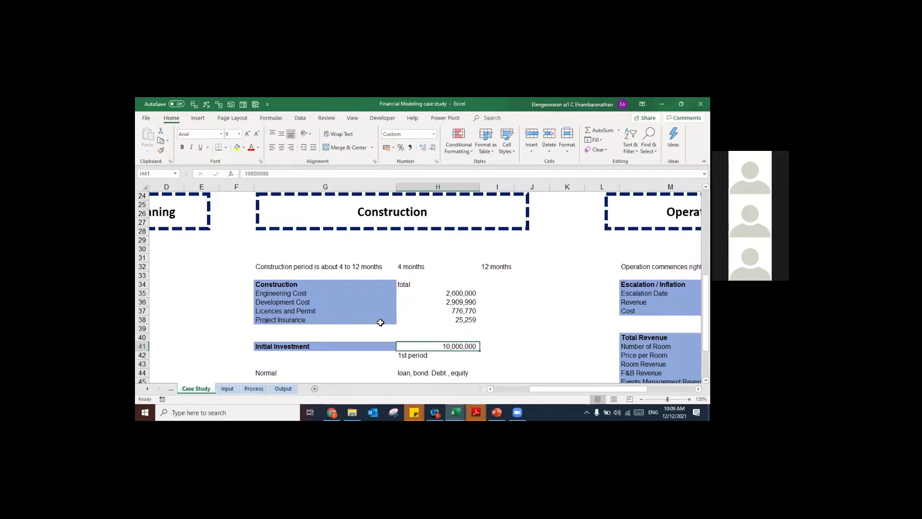
{"action": "scroll", "coordinate": [380, 322], "scroll_direction": "right", "scroll_amount": 1}
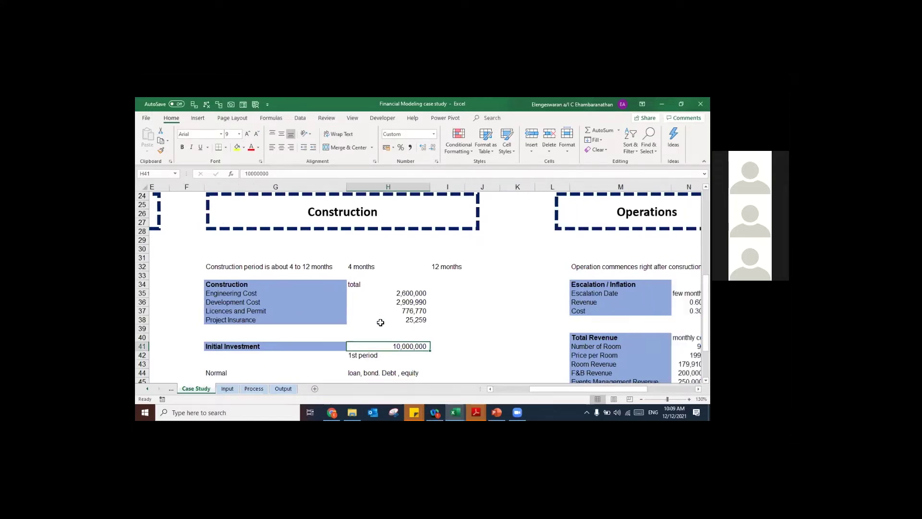
{"action": "scroll", "coordinate": [380, 322], "scroll_direction": "down", "scroll_amount": 1}
{"action": "scroll", "coordinate": [380, 323], "scroll_direction": "left", "scroll_amount": 1}
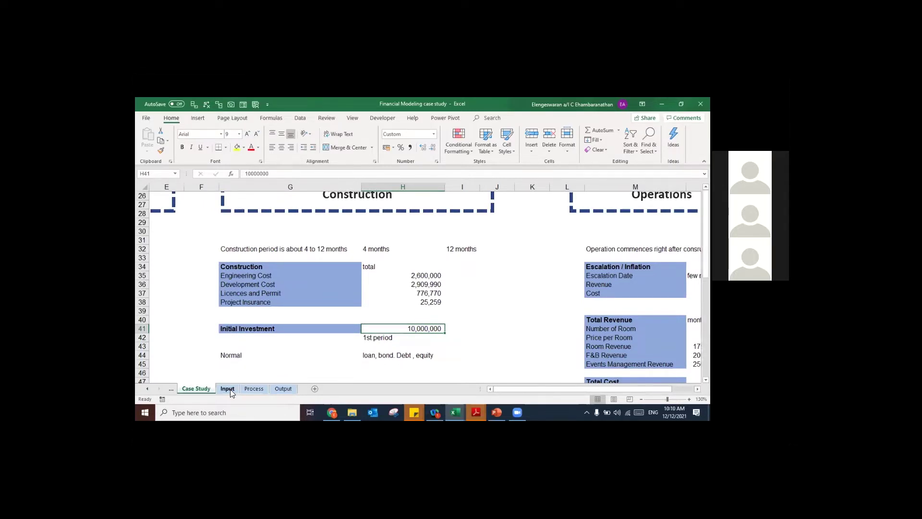
Step: On the Input sheet, switch the scenario in C2 to Normal Case and then to Worst Case
{"action": "key", "text": "ctrl+Page_Down"}
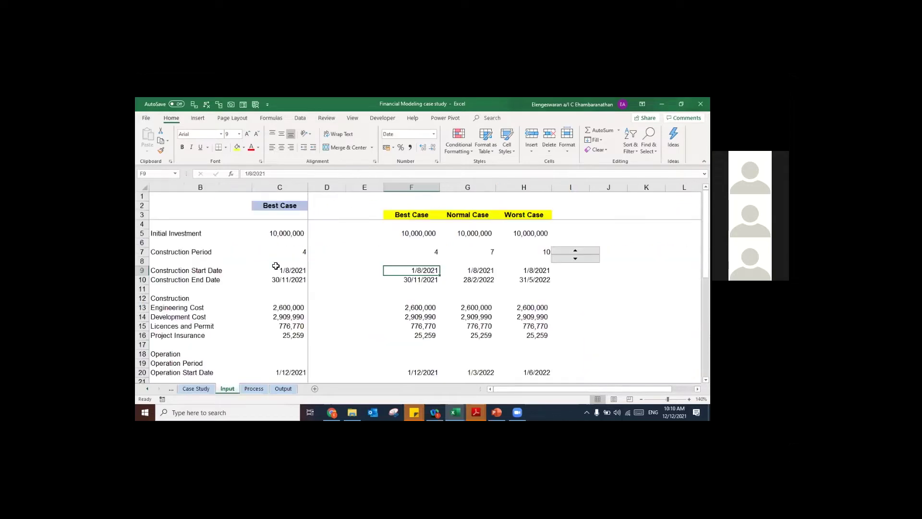
{"action": "left_click", "coordinate": [304, 208]}
{"action": "left_click", "coordinate": [311, 206]}
{"action": "left_click", "coordinate": [292, 224]}
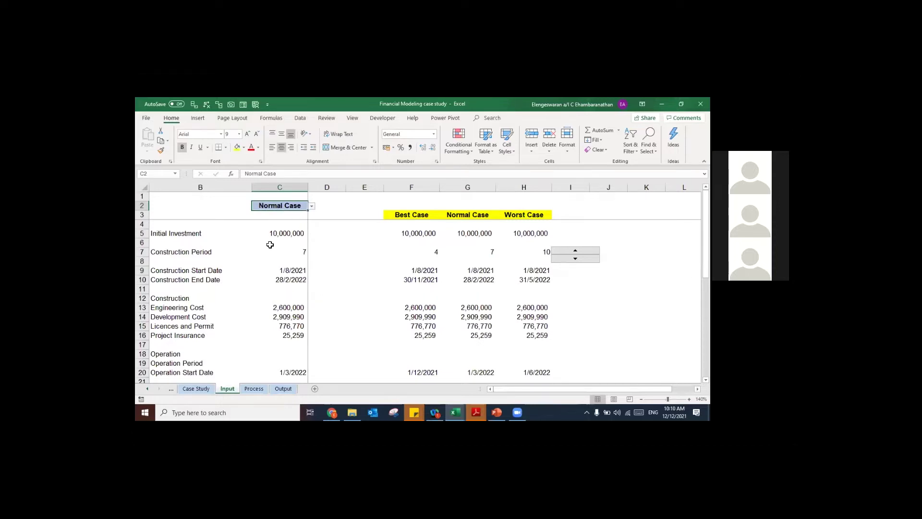
{"action": "left_click", "coordinate": [312, 206]}
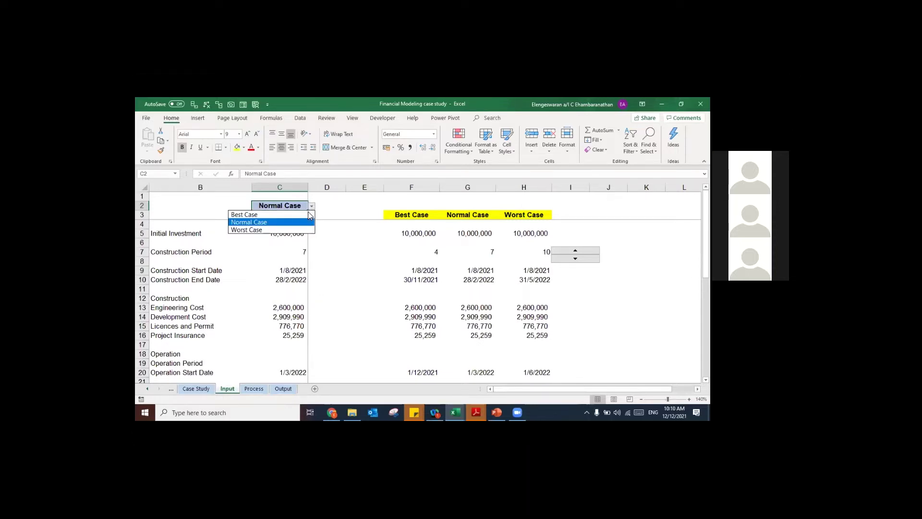
{"action": "left_click", "coordinate": [285, 229]}
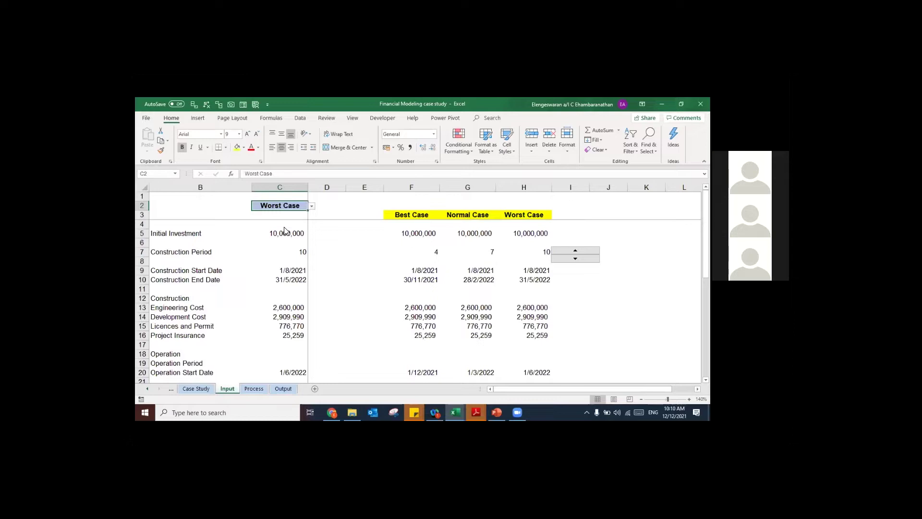
Step: Check the Construction Period formula in C7 and raise the Worst Case construction period to 12 months
{"action": "left_click", "coordinate": [259, 253]}
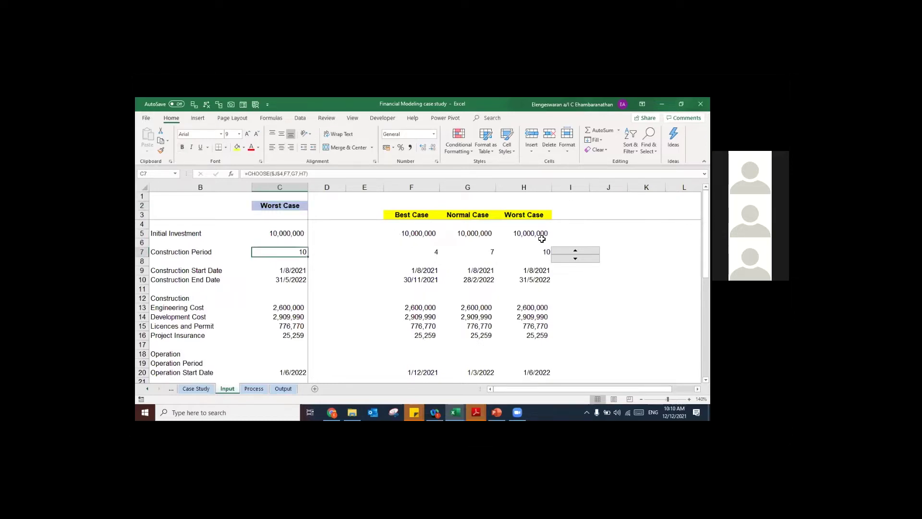
{"action": "left_click", "coordinate": [557, 251]}
{"action": "left_click", "coordinate": [557, 250]}
Step: Set the scenario selector in C2 of the Input sheet to Best Case
{"action": "left_click", "coordinate": [303, 207]}
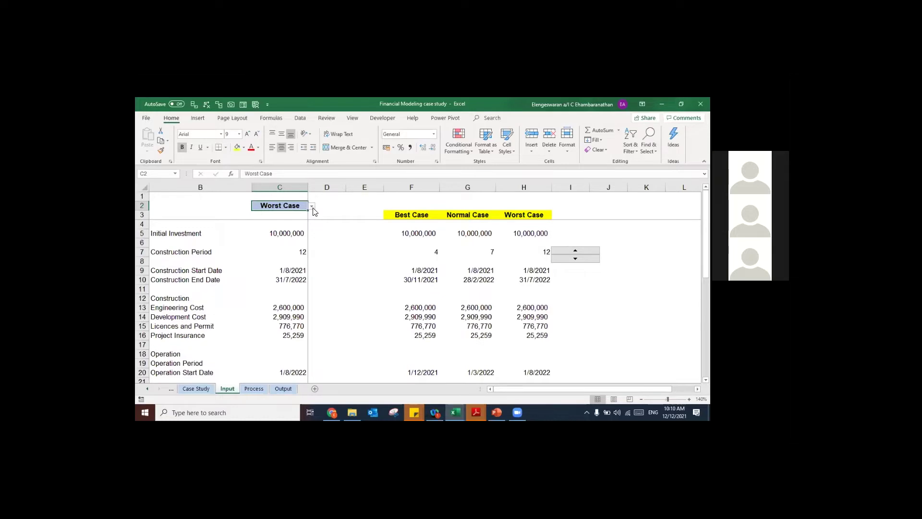
{"action": "left_click", "coordinate": [311, 206]}
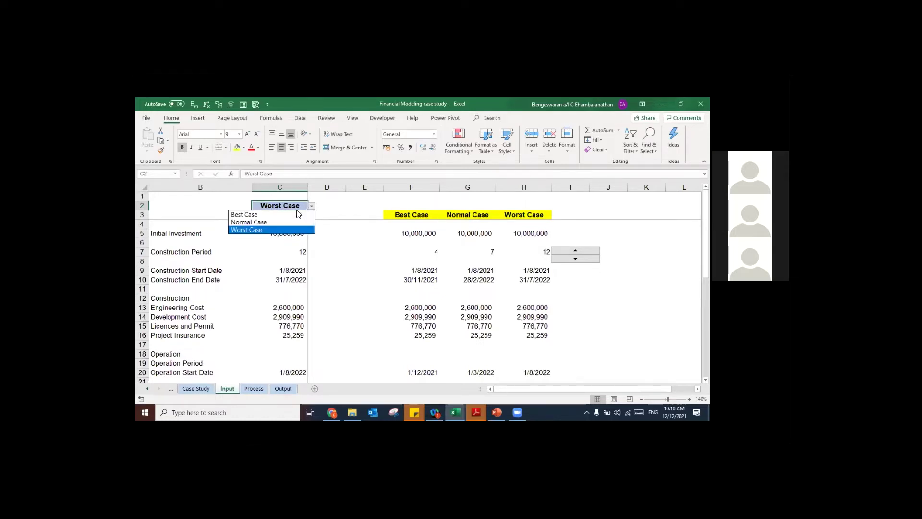
{"action": "left_click", "coordinate": [273, 214]}
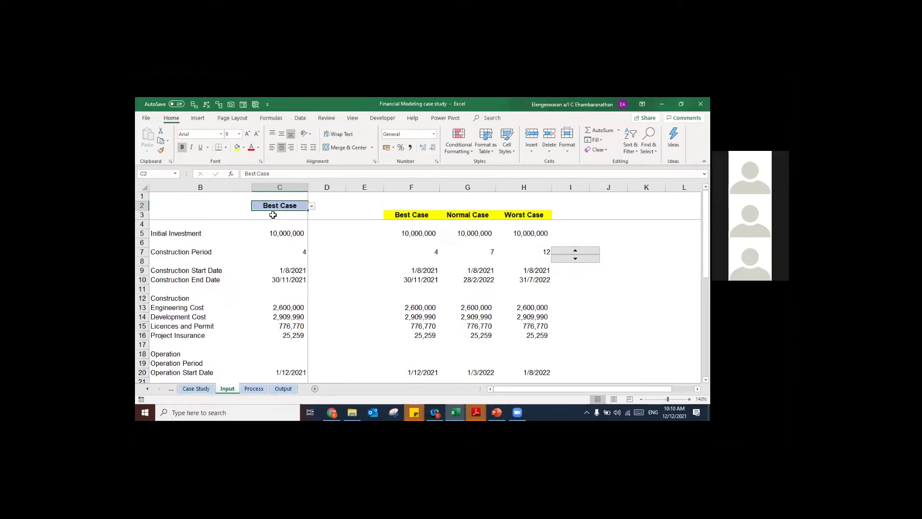
Step: View the monthly calculations on the Process sheet and the profit and loss and cash flow statements on the Output sheet
{"action": "key", "text": "ctrl+Page_Down"}
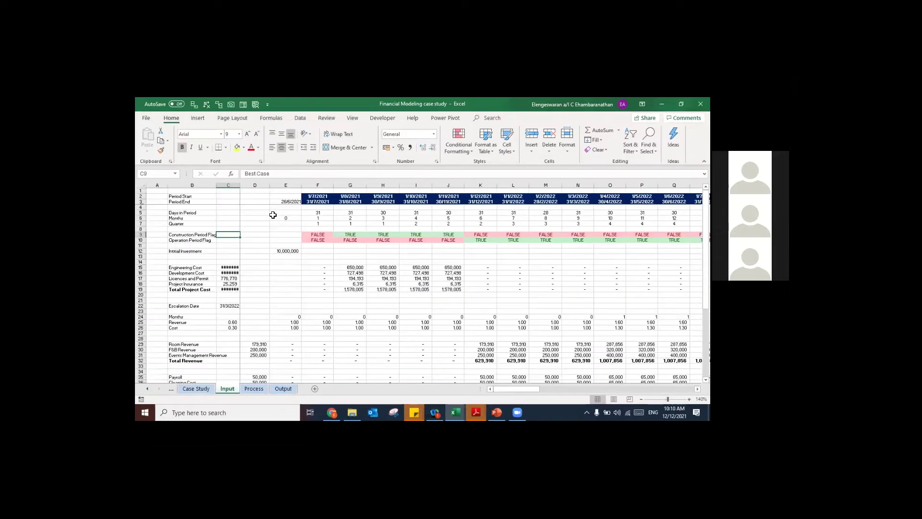
{"action": "key", "text": "ctrl+Page_Down"}
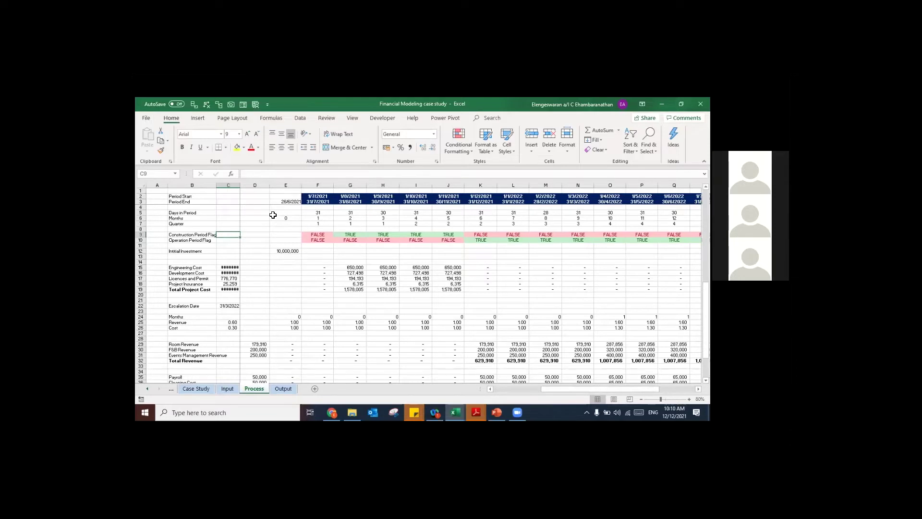
{"action": "key", "text": "ctrl+Page_Down"}
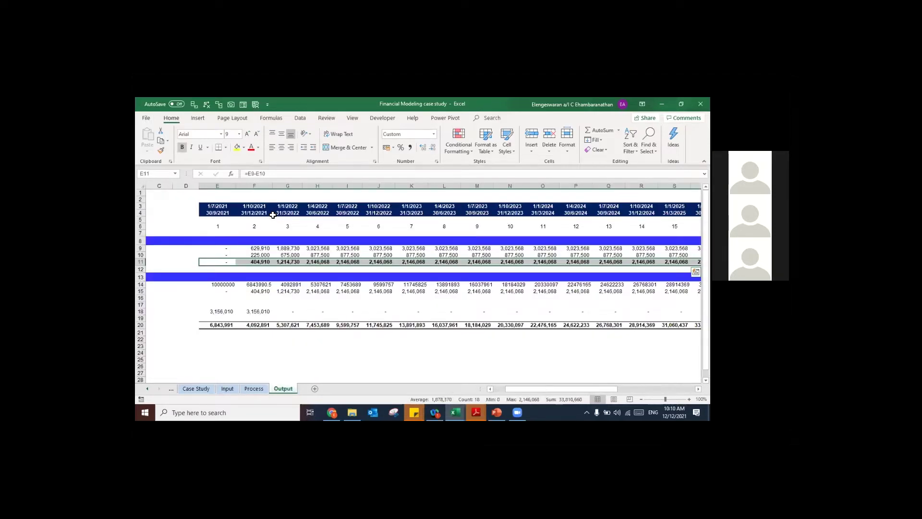
{"action": "key", "text": "Home"}
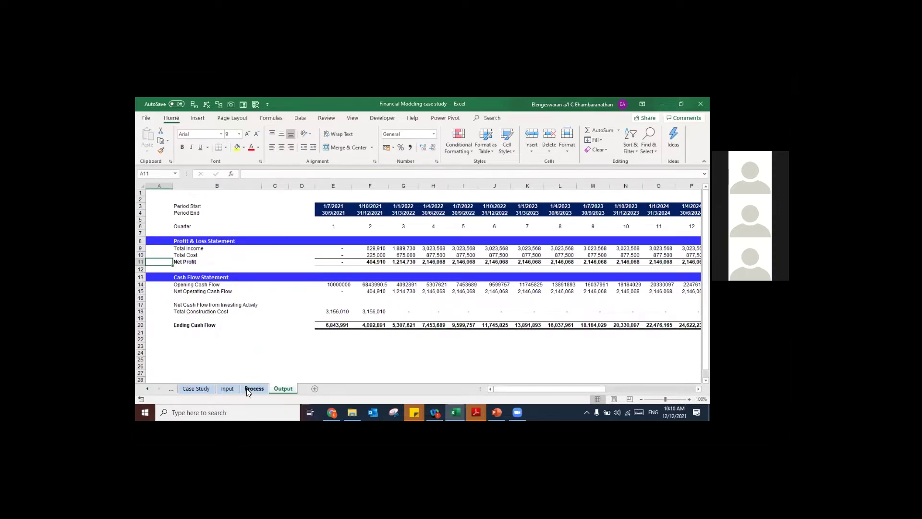
Step: Add a new worksheet directly after Case Study and rename it Assumption
{"action": "left_click", "coordinate": [202, 385]}
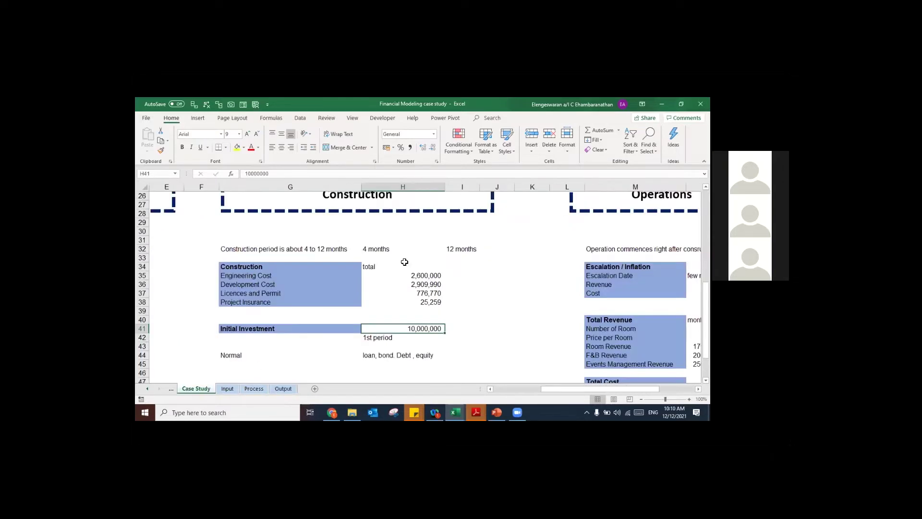
{"action": "left_click", "coordinate": [315, 390]}
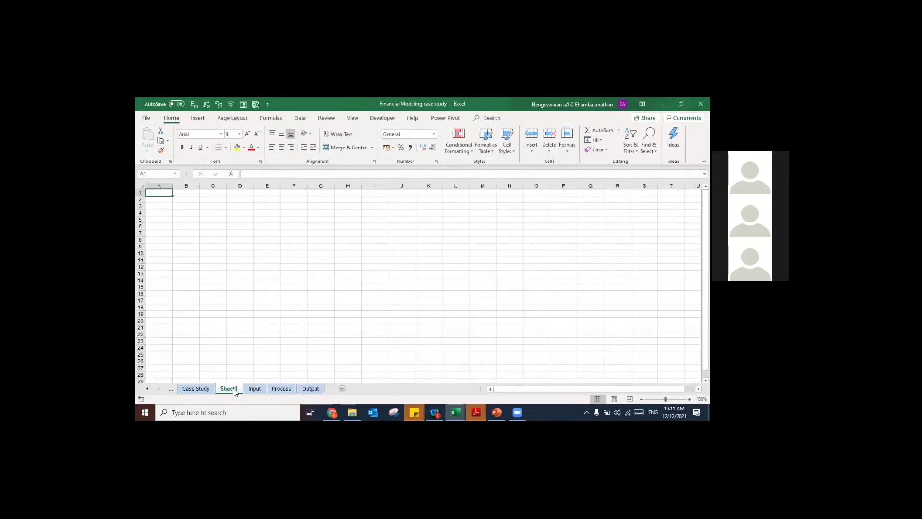
{"action": "right_click", "coordinate": [233, 390]}
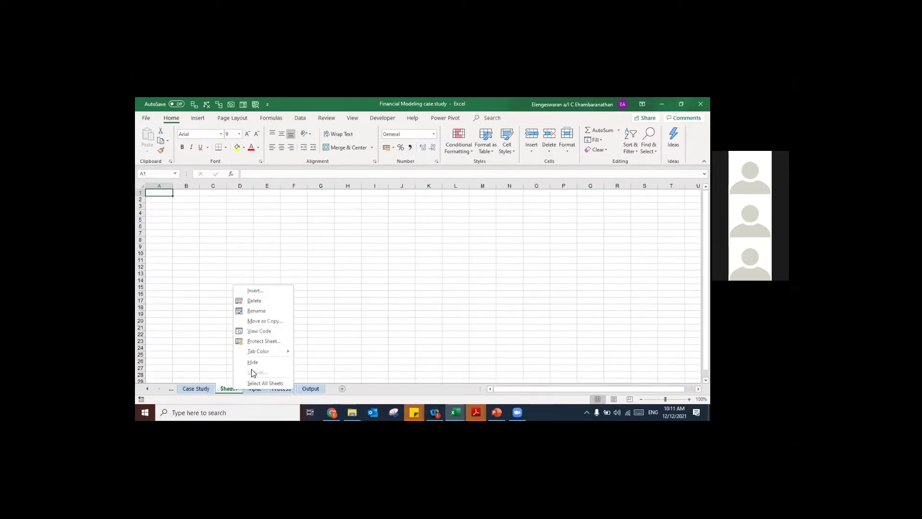
{"action": "left_click", "coordinate": [264, 312]}
{"action": "type", "text": "Assumption"}
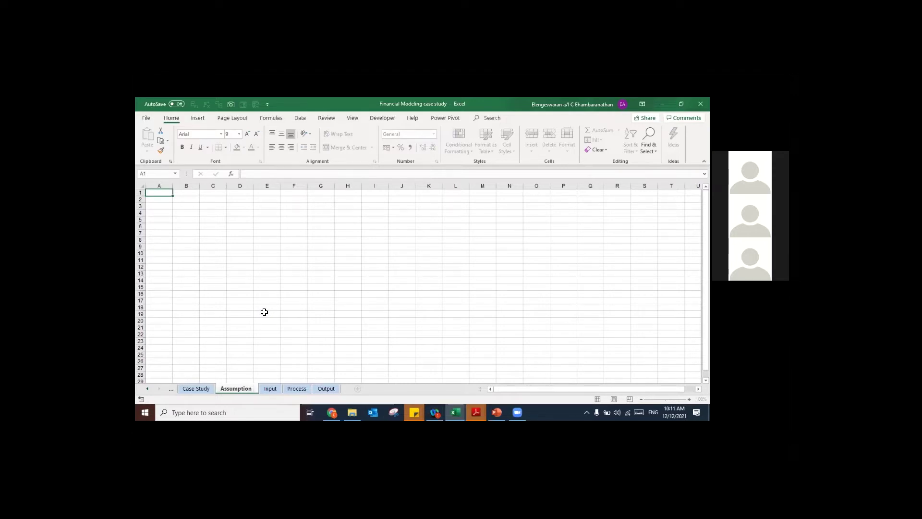
{"action": "left_click", "coordinate": [231, 325]}
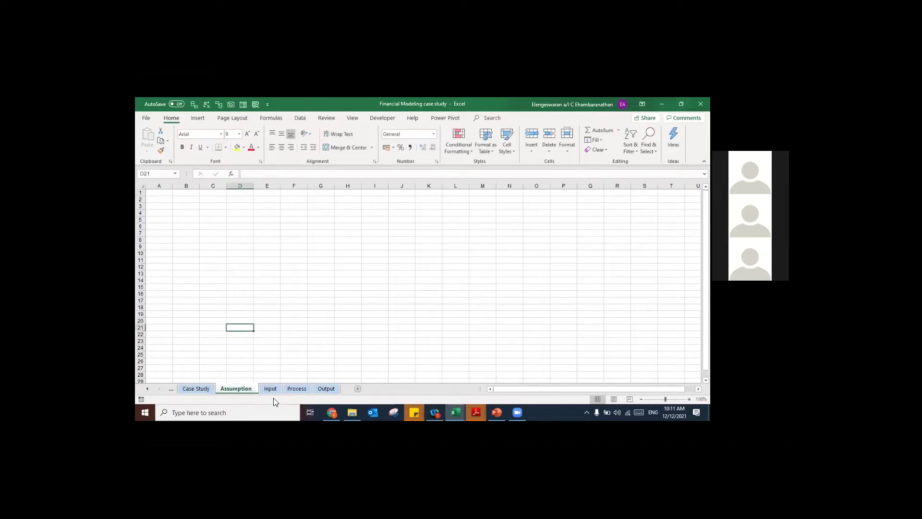
Step: Copy the labels from Initial Investment to F&B Cost in Input B5:B39 into Assumption starting at B3, and fit column B's width
{"action": "key", "text": "ctrl+Page_Down"}
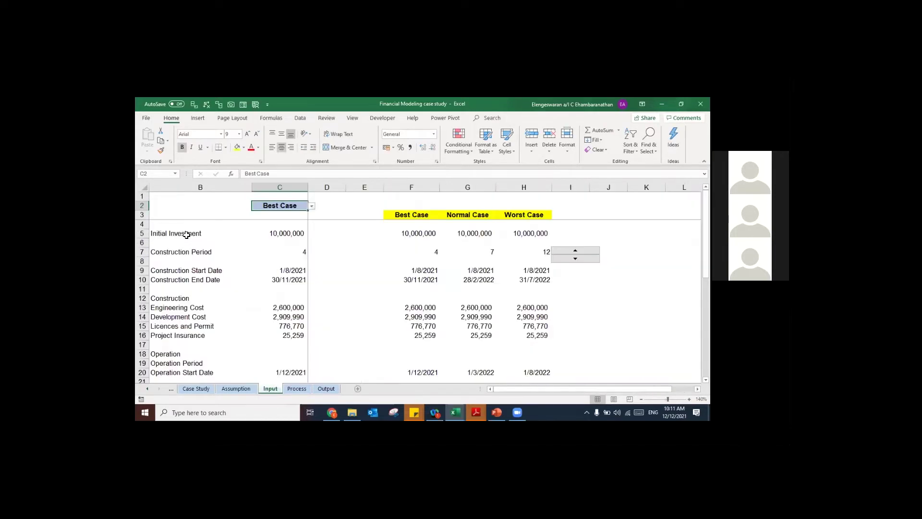
{"action": "left_click_drag", "start_coordinate": [187, 234], "coordinate": [186, 384]}
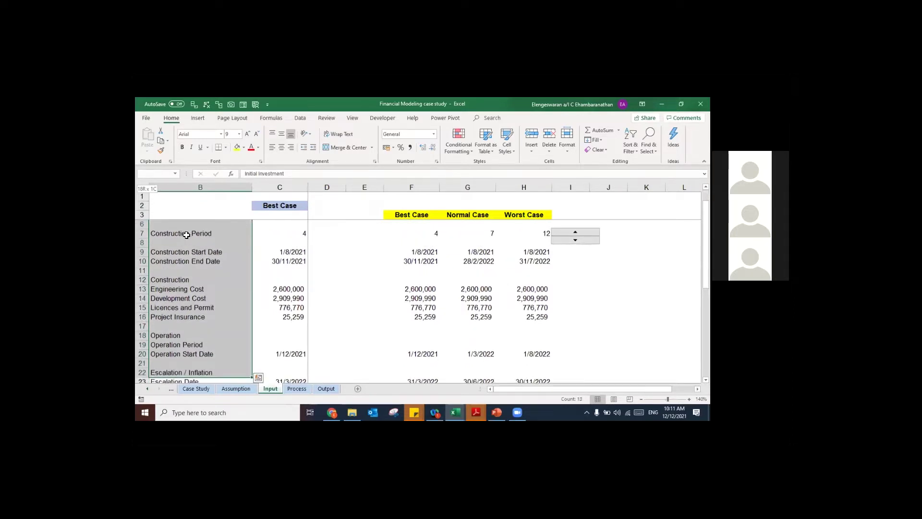
{"action": "scroll", "coordinate": [187, 235], "scroll_direction": "down", "scroll_amount": 5}
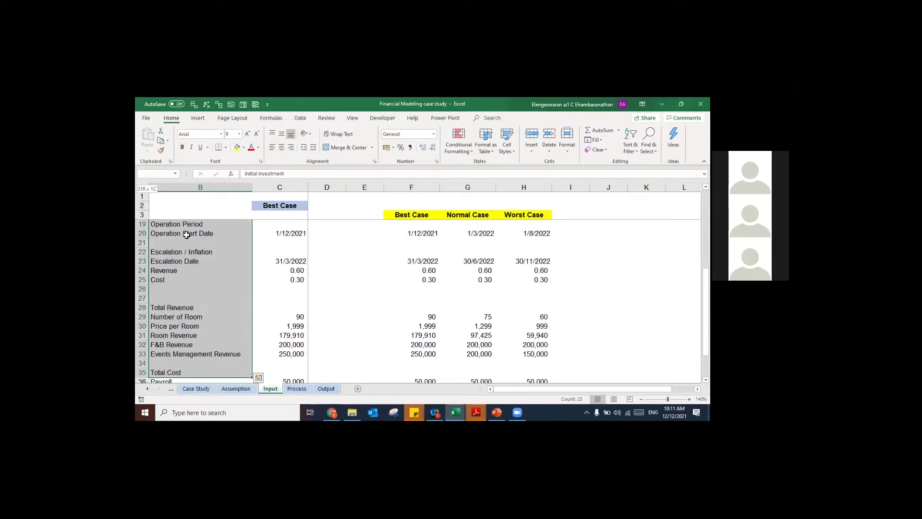
{"action": "key", "text": "ctrl+c"}
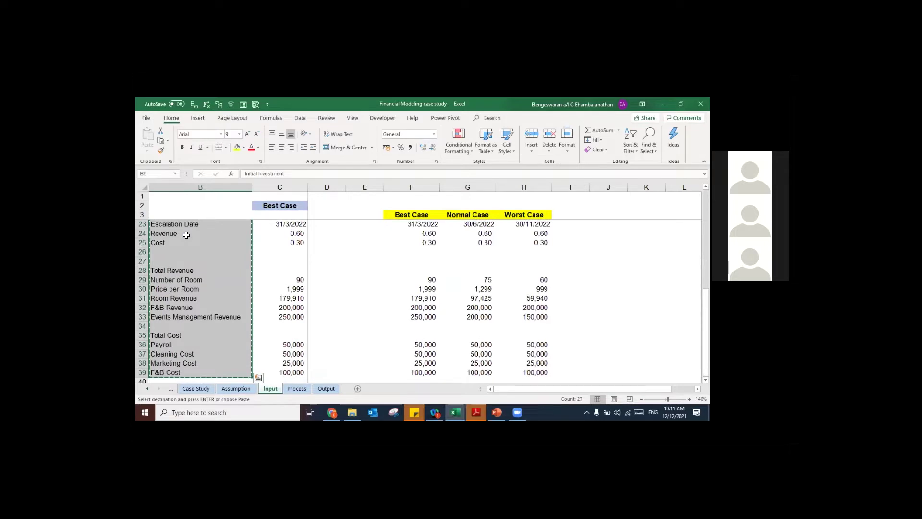
{"action": "key", "text": "ctrl+Page_Up"}
{"action": "left_click", "coordinate": [189, 205]}
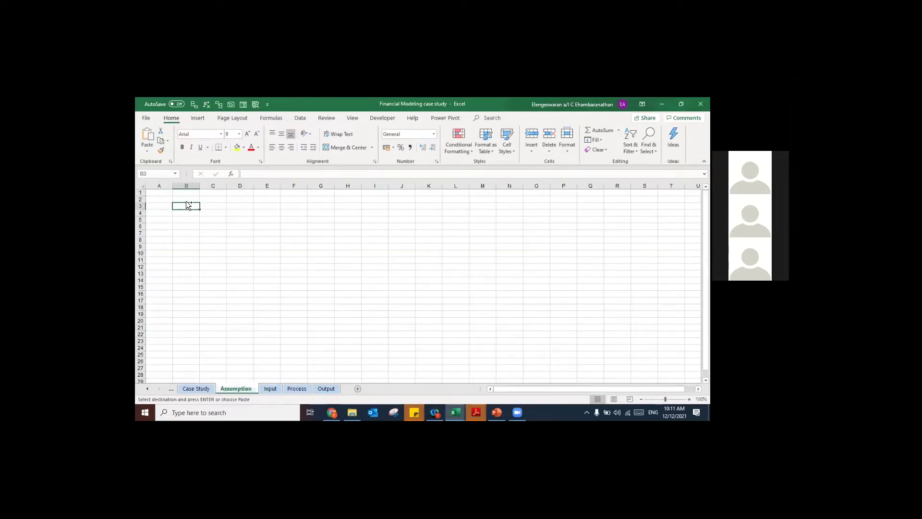
{"action": "key", "text": "ctrl+v"}
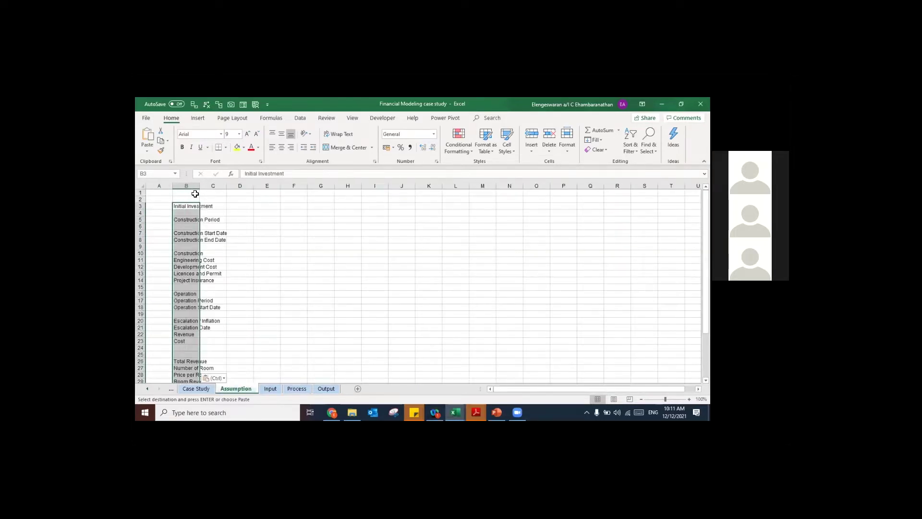
{"action": "key", "text": "ctrl+w"}
Step: Place the yellow Best Case, Normal Case and Worst Case headings in D2:F2 of Assumption and fit their column widths
{"action": "left_click", "coordinate": [287, 200]}
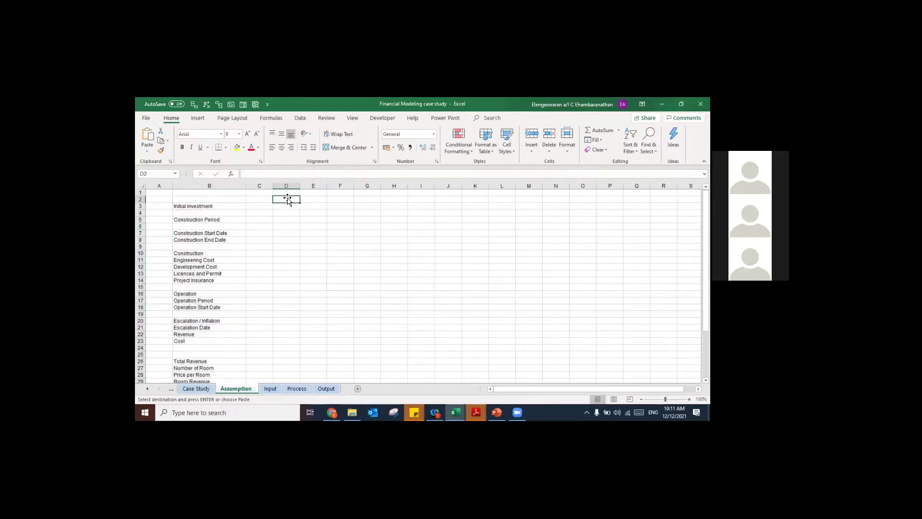
{"action": "type", "text": "B"}
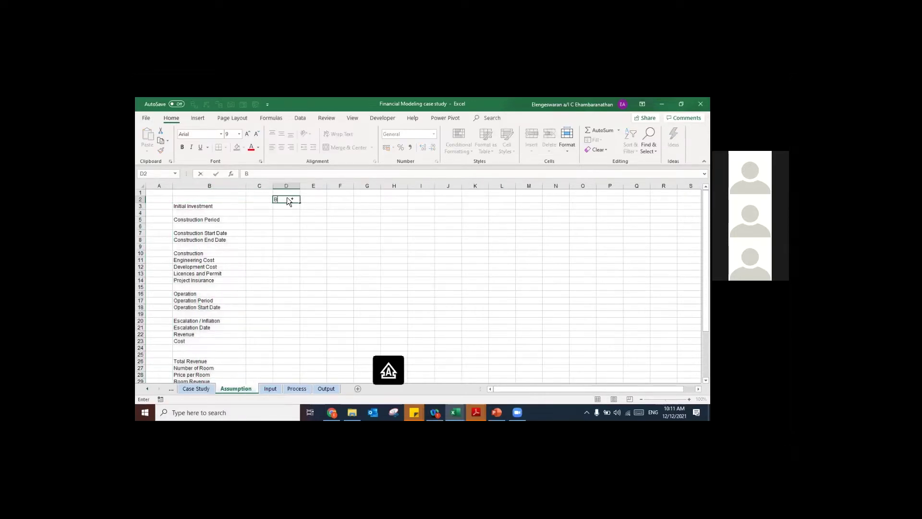
{"action": "key", "text": "Escape"}
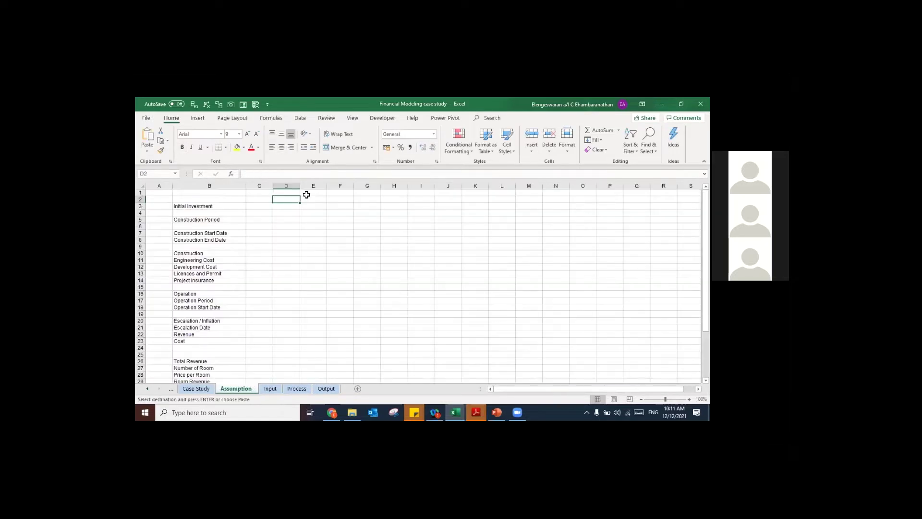
{"action": "type", "text": "Best Case\tNormal Case\tWorst Case"}
{"action": "key", "text": "ctrl+space"}
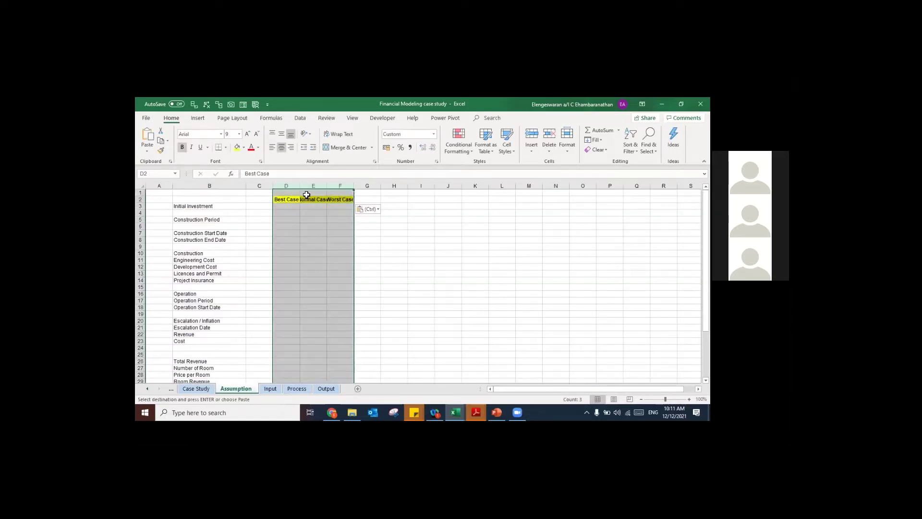
{"action": "key", "text": "alt+h"}
{"action": "key", "text": "o"}
{"action": "key", "text": "i"}
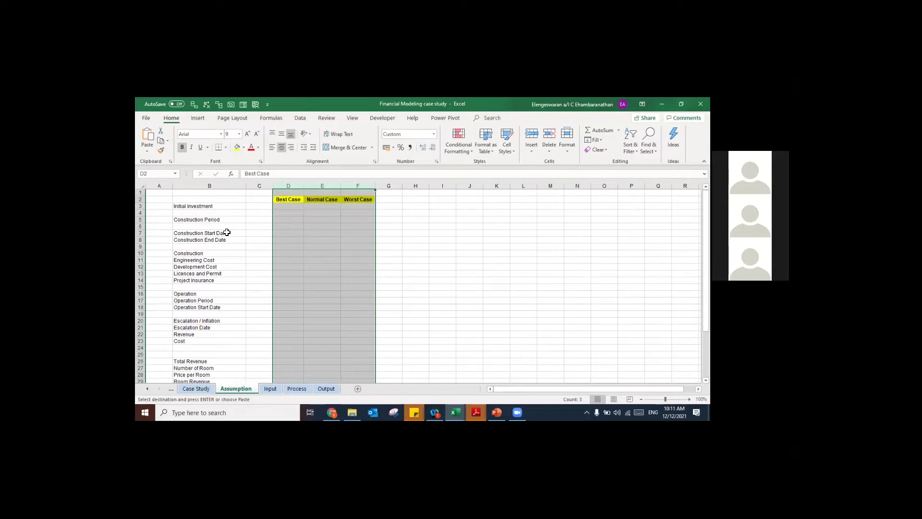
{"action": "key", "text": "Left"}
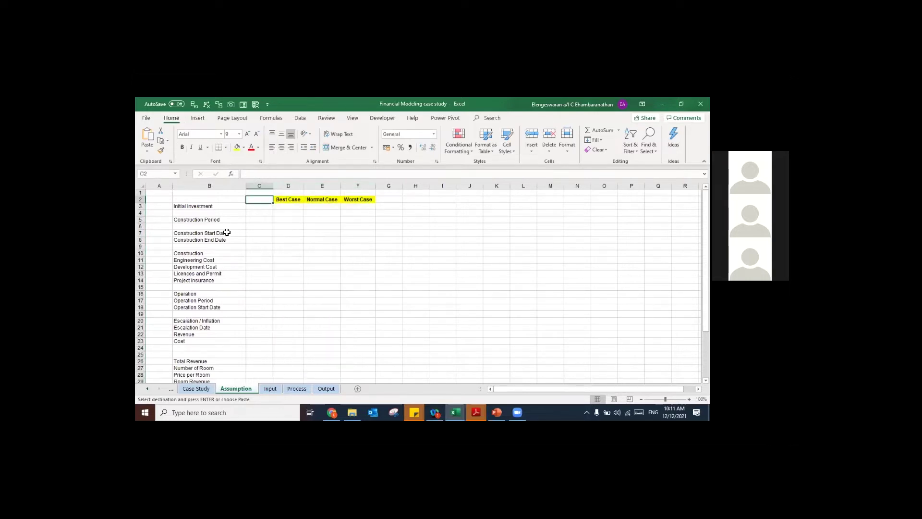
Step: Link the Best Case Initial Investment in D3 to cell H41 of the Case Study sheet with an absolute reference
{"action": "key", "text": "Down"}
{"action": "key", "text": "Right"}
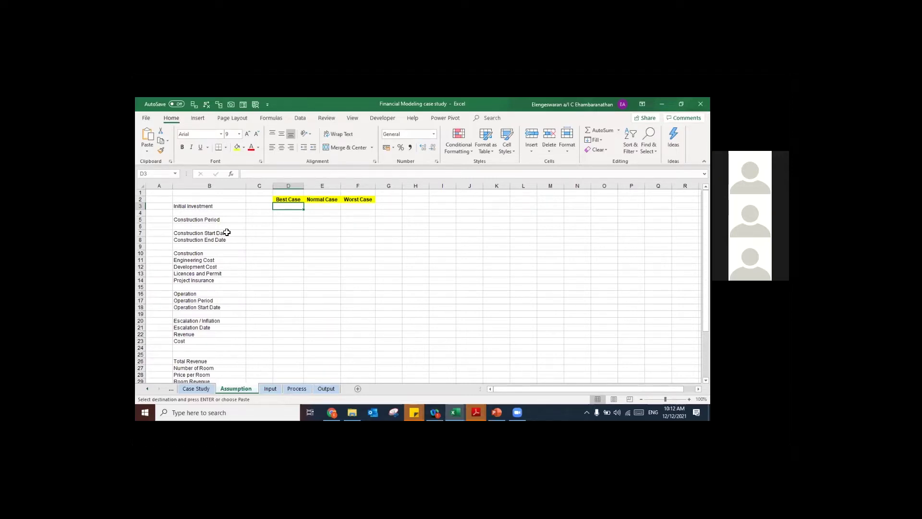
{"action": "key", "text": "Left"}
{"action": "key", "text": "Left"}
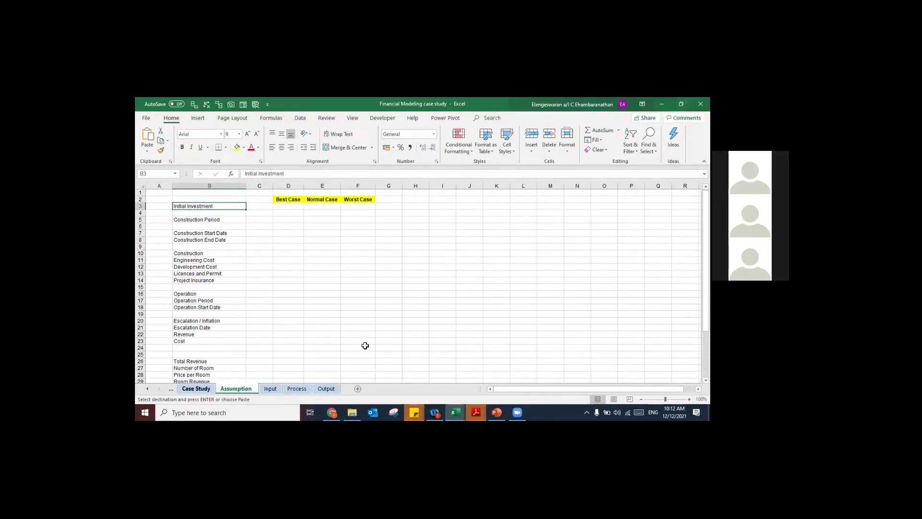
{"action": "key", "text": "ctrl+Page_Up"}
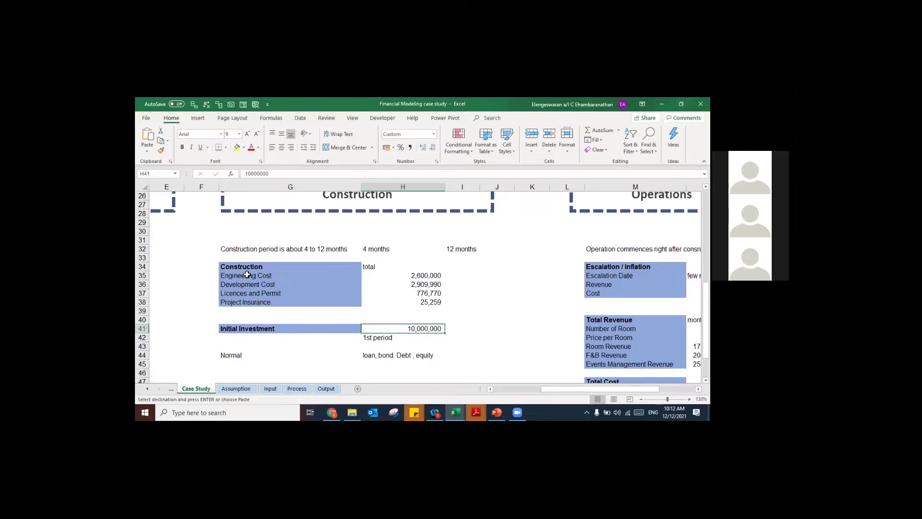
{"action": "key", "text": "ctrl+Page_Down"}
{"action": "type", "text": "="}
{"action": "key", "text": "ctrl+Page_Up"}
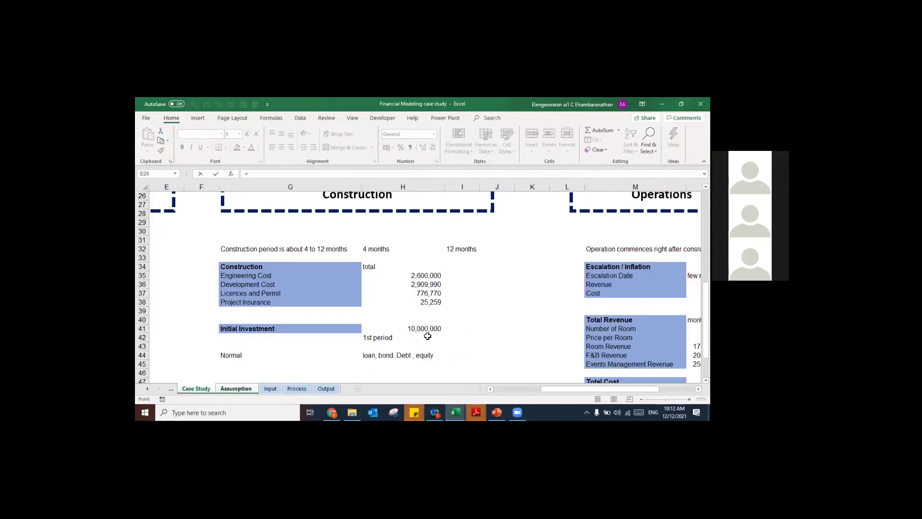
{"action": "left_click", "coordinate": [414, 329]}
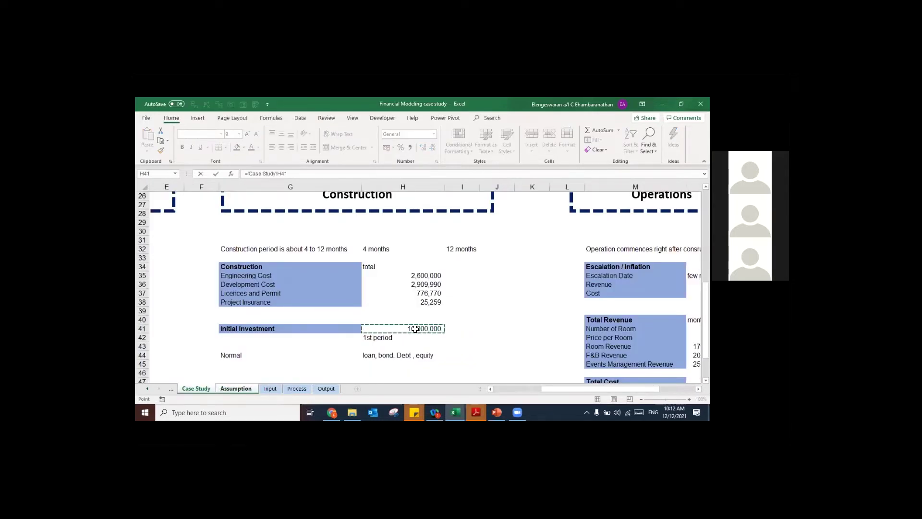
{"action": "key", "text": "F4"}
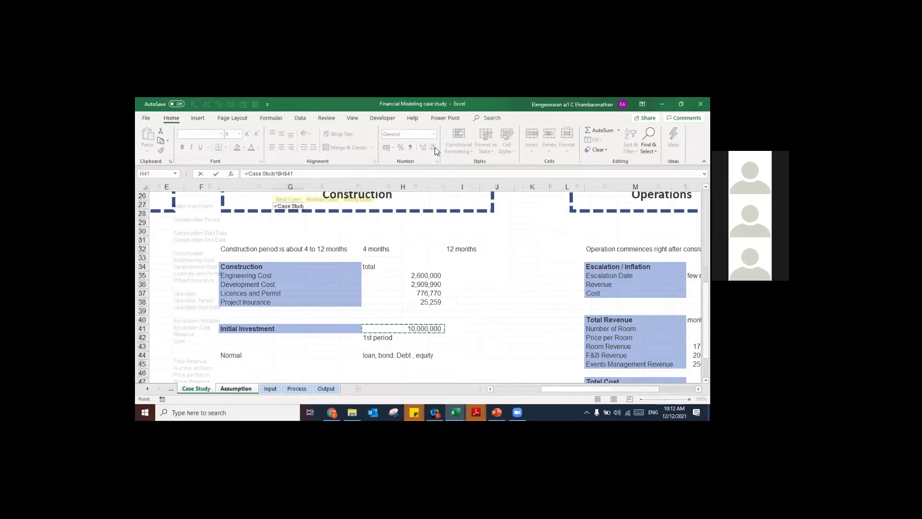
{"action": "key", "text": "ctrl+Return"}
Step: Copy the Initial Investment formula from D3 across to the Normal Case and Worst Case columns
{"action": "key", "text": "ctrl+c"}
{"action": "key", "text": "shift+Right"}
{"action": "key", "text": "shift+Right"}
{"action": "key", "text": "ctrl+v"}
Step: Check the construction period on the Case Study sheet and enter 4 for Best Case and 7 for Normal Case in row 5 of Assumption
{"action": "key", "text": "Down"}
{"action": "key", "text": "Down"}
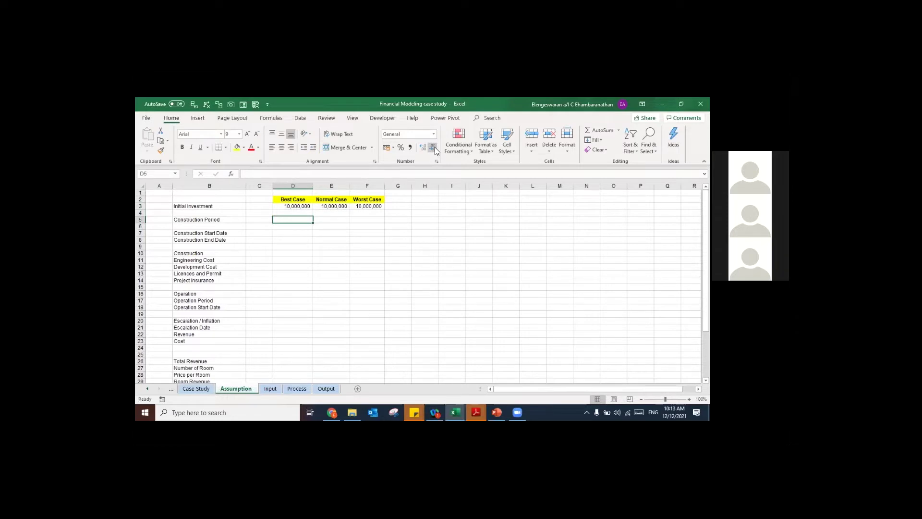
{"action": "key", "text": "ctrl+Page_Up"}
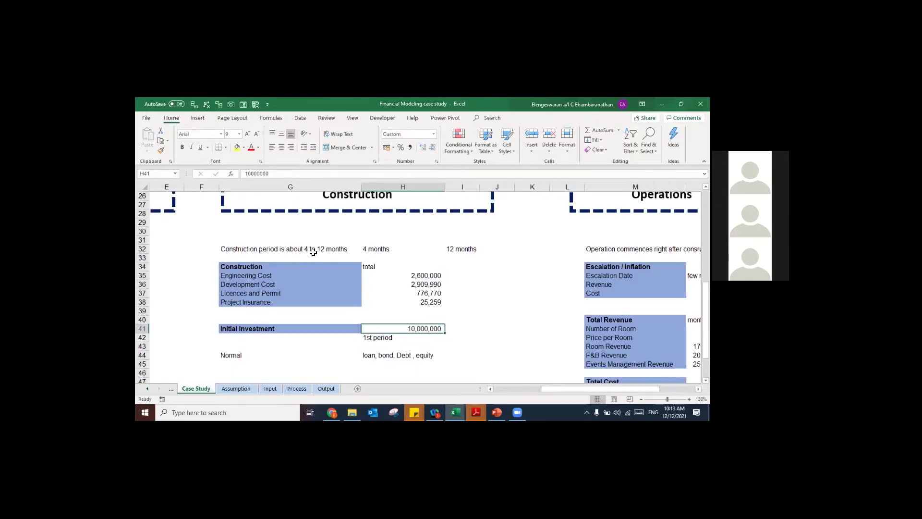
{"action": "left_click", "coordinate": [267, 250]}
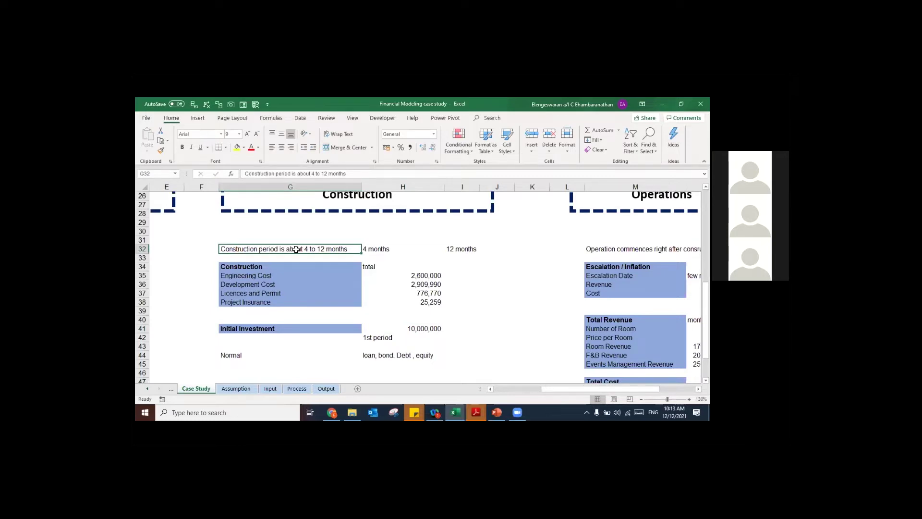
{"action": "key", "text": "ctrl+Page_Down"}
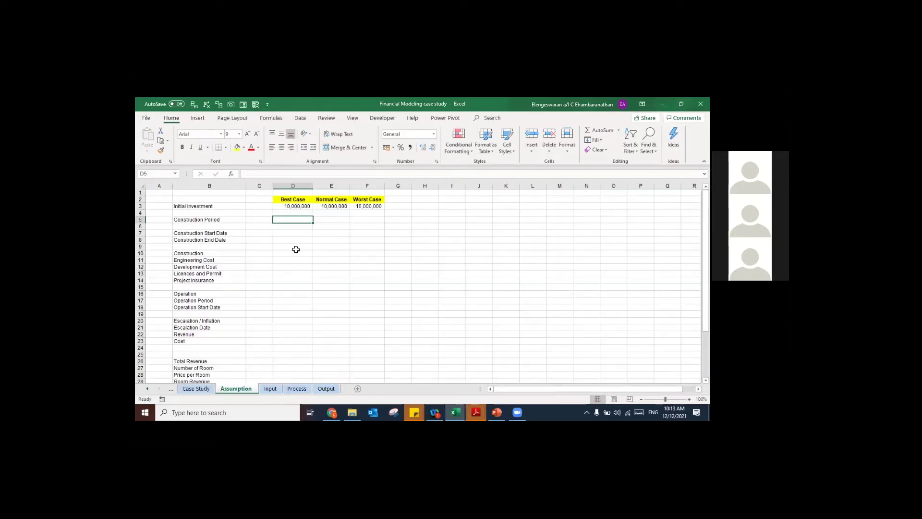
{"action": "type", "text": "4"}
{"action": "key", "text": "Tab"}
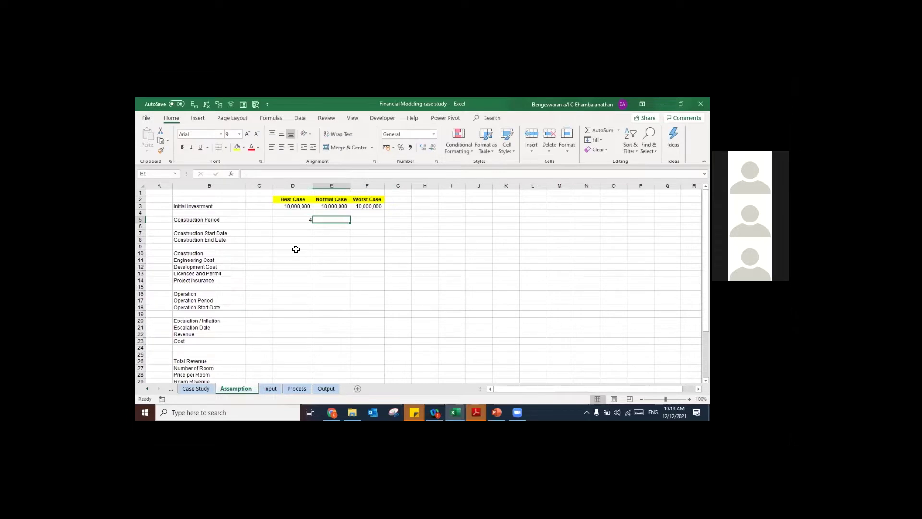
{"action": "key", "text": "Left"}
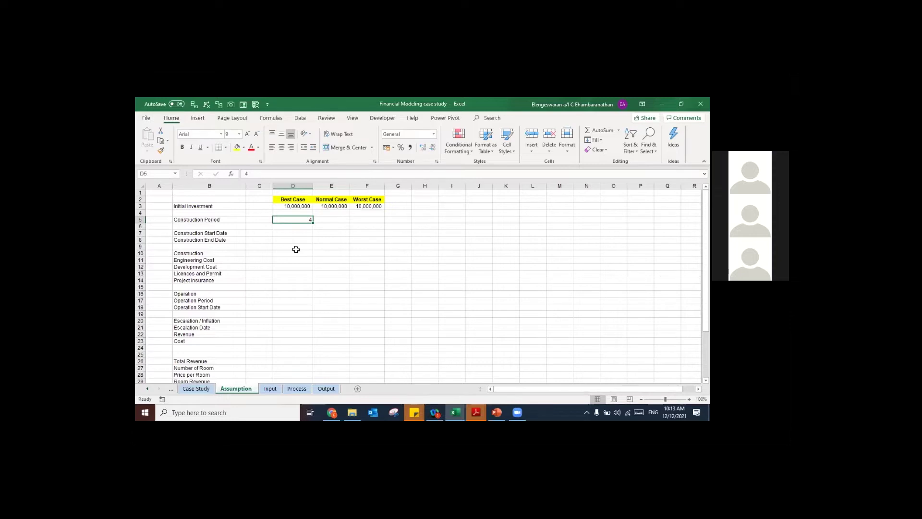
{"action": "key", "text": "Right"}
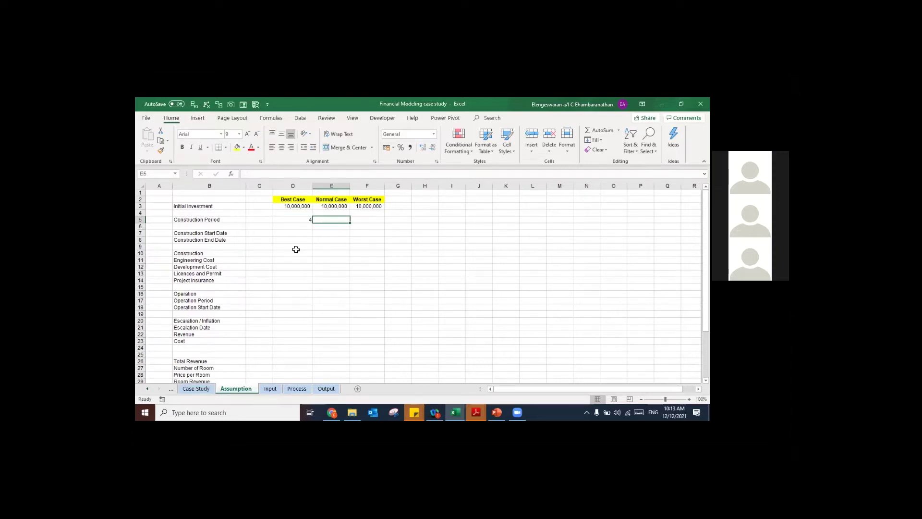
{"action": "type", "text": "7"}
{"action": "key", "text": "Right"}
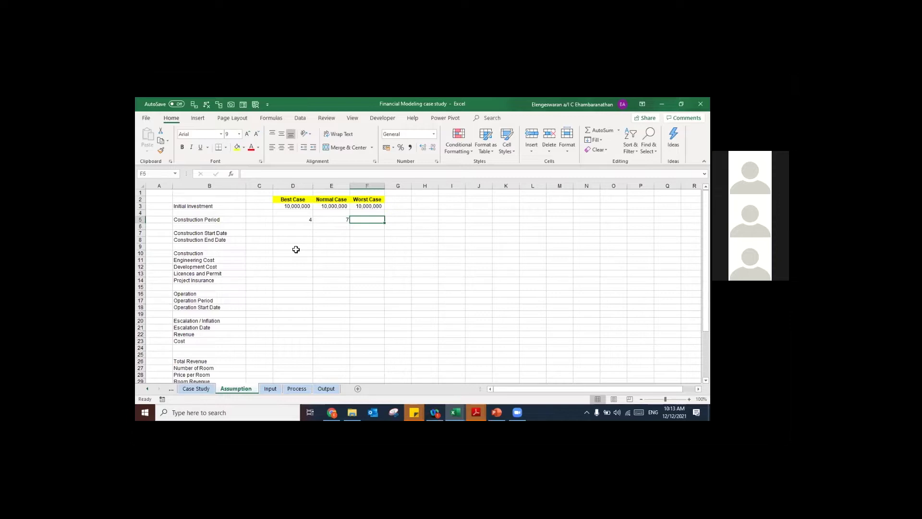
Step: Show the Developer commands and start a note beside the table with File, Options and Window pop out in I4:I6
{"action": "left_click", "coordinate": [381, 121]}
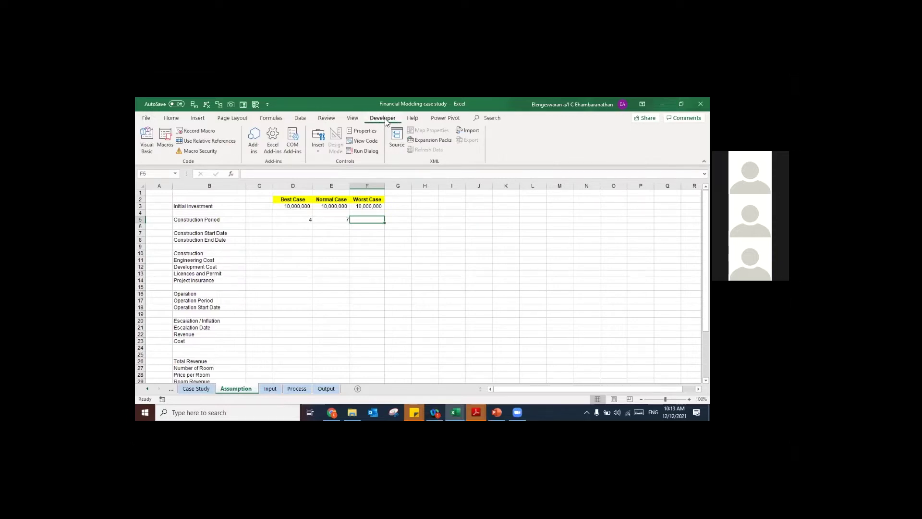
{"action": "left_click", "coordinate": [442, 214]}
{"action": "type", "text": "F"}
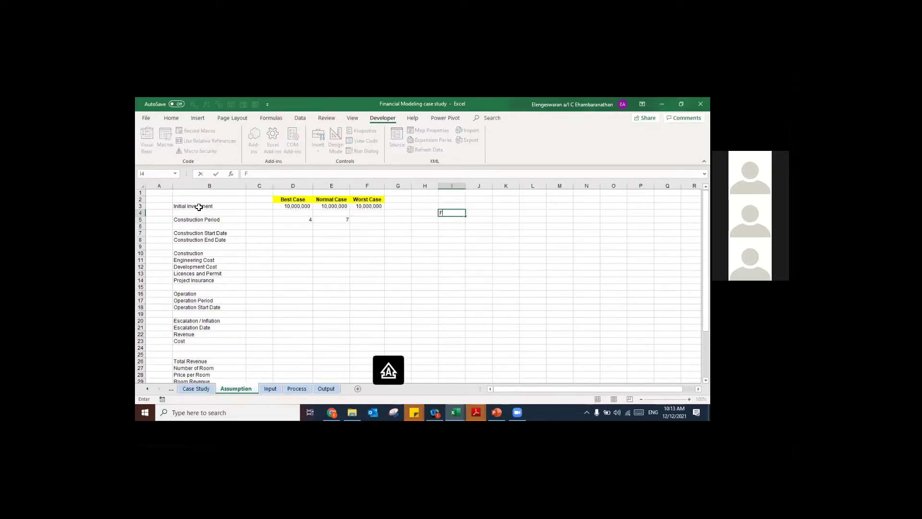
{"action": "type", "text": "ile"}
{"action": "key", "text": "Return"}
{"action": "type", "text": "Options"}
{"action": "key", "text": "Return"}
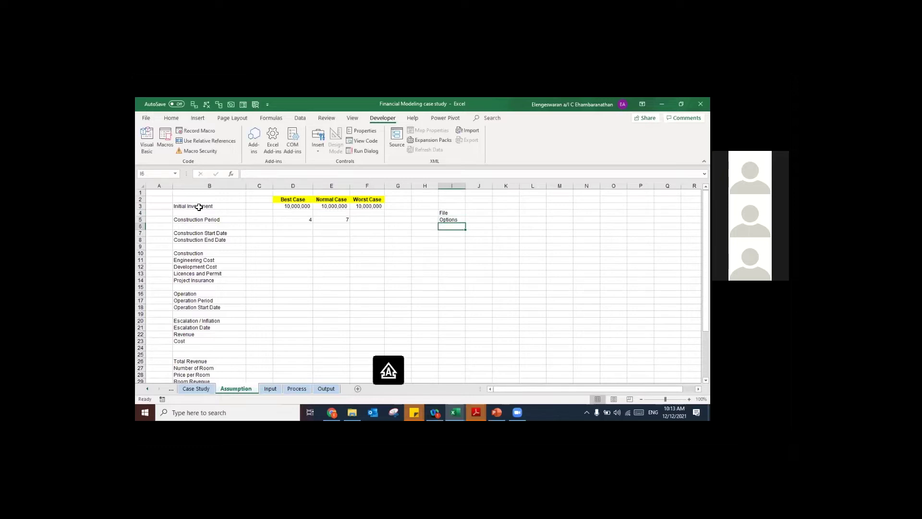
{"action": "type", "text": "Window pop"}
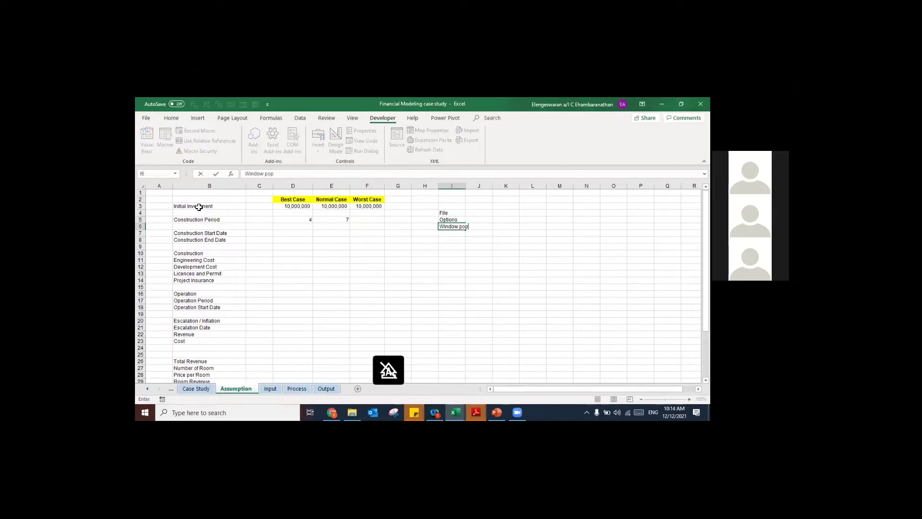
{"action": "type", "text": " out"}
{"action": "key", "text": "Return"}
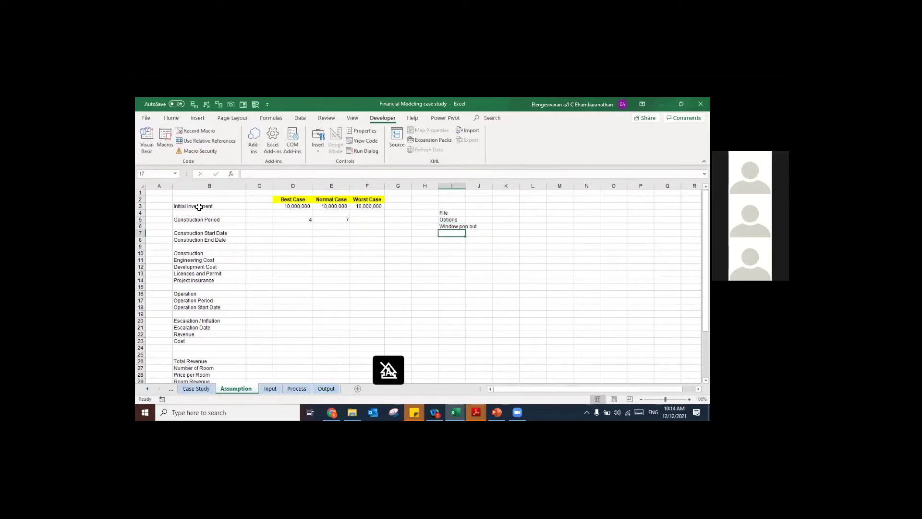
Step: Complete the note with Customise ribbon in I7 and Tick developer in I8
{"action": "type", "text": "Customis"}
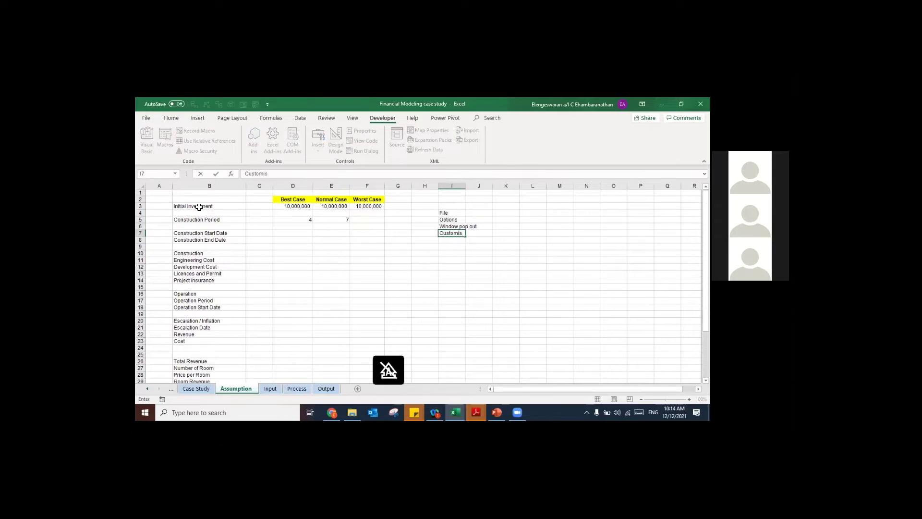
{"action": "type", "text": "e  ribbon"}
{"action": "key", "text": "Return"}
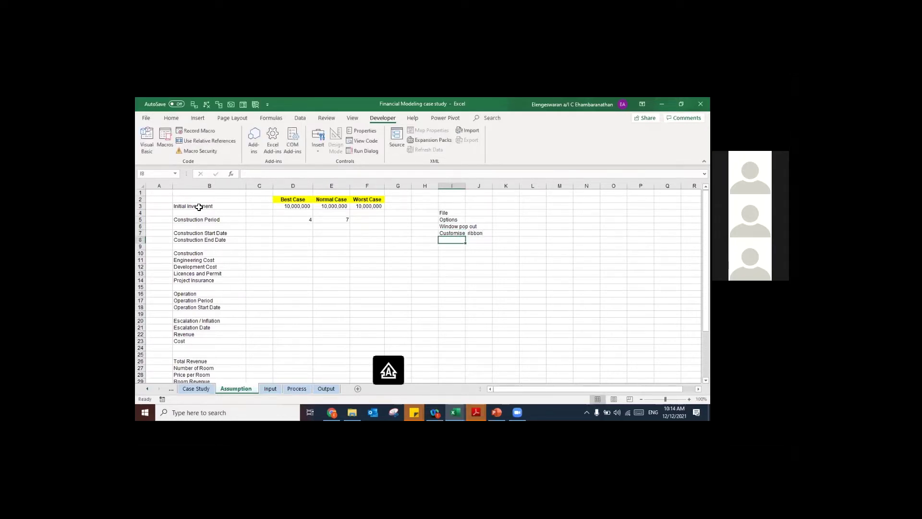
{"action": "type", "text": "Tick develop"}
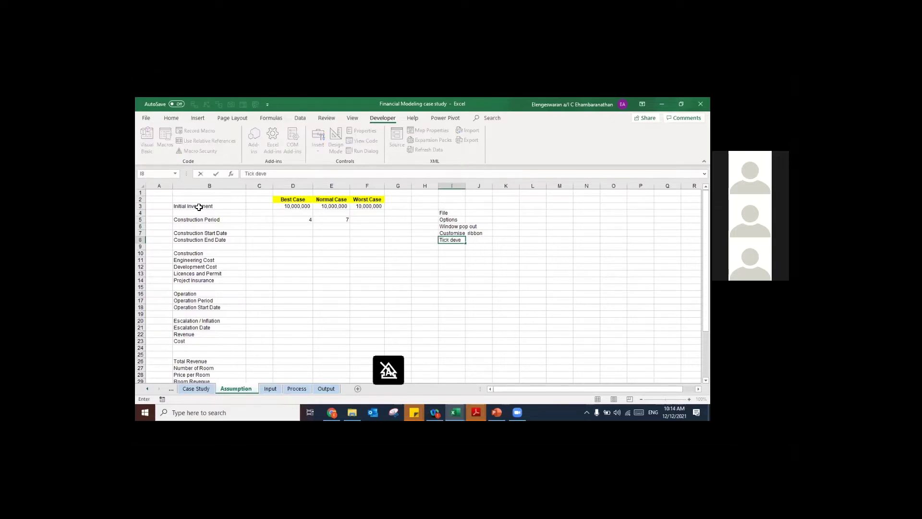
{"action": "key", "text": "Return"}
{"action": "key", "text": "Up"}
{"action": "key", "text": "F2"}
{"action": "type", "text": "er"}
{"action": "key", "text": "Return"}
{"action": "key", "text": "Up"}
{"action": "key", "text": "Up"}
{"action": "key", "text": "Up"}
{"action": "key", "text": "Up"}
{"action": "key", "text": "Up"}
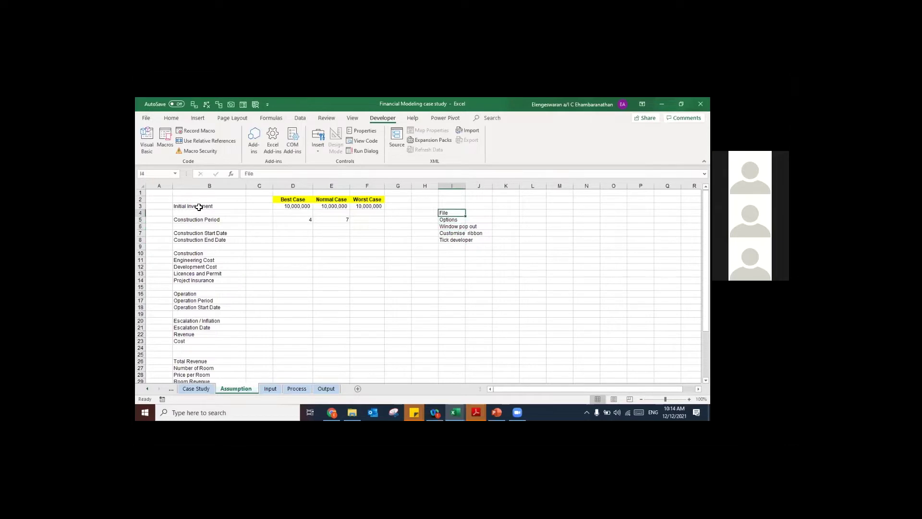
Step: Check in the ribbon customisation options that Developer is enabled among the main tabs
{"action": "left_click", "coordinate": [142, 119]}
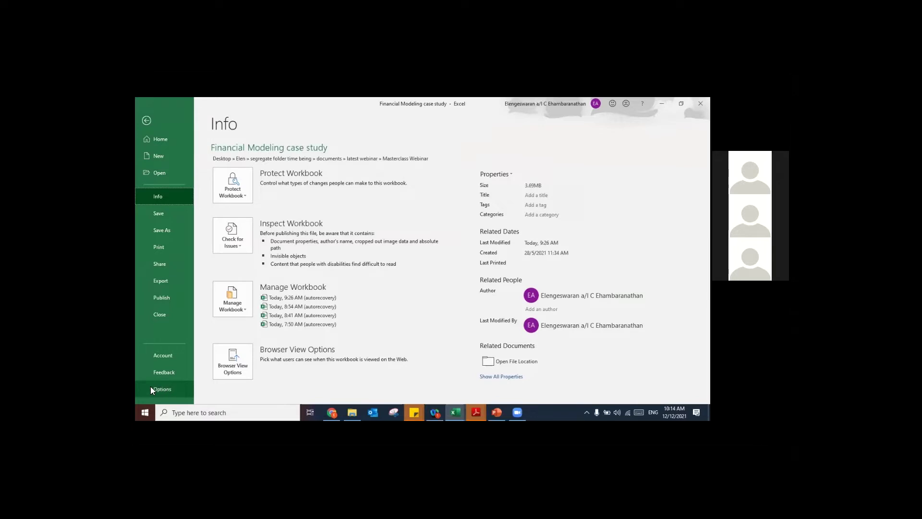
{"action": "left_click", "coordinate": [151, 387]}
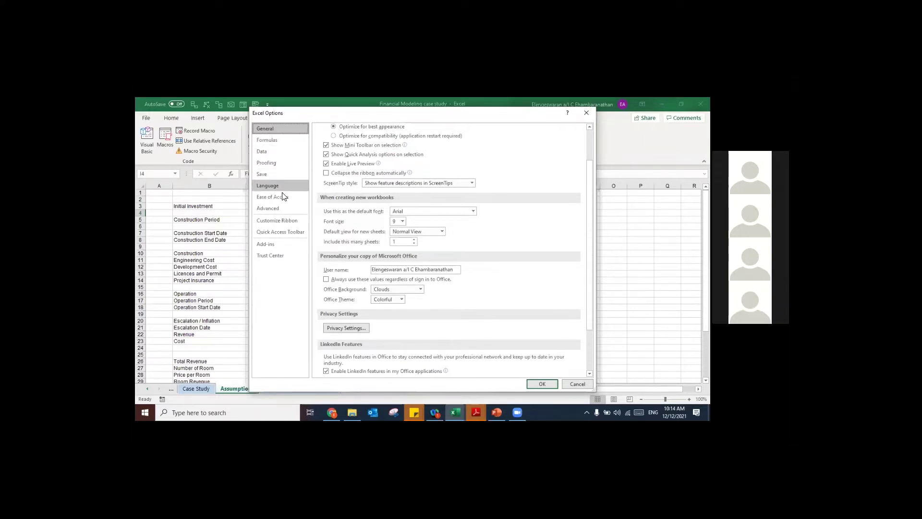
{"action": "left_click", "coordinate": [283, 220]}
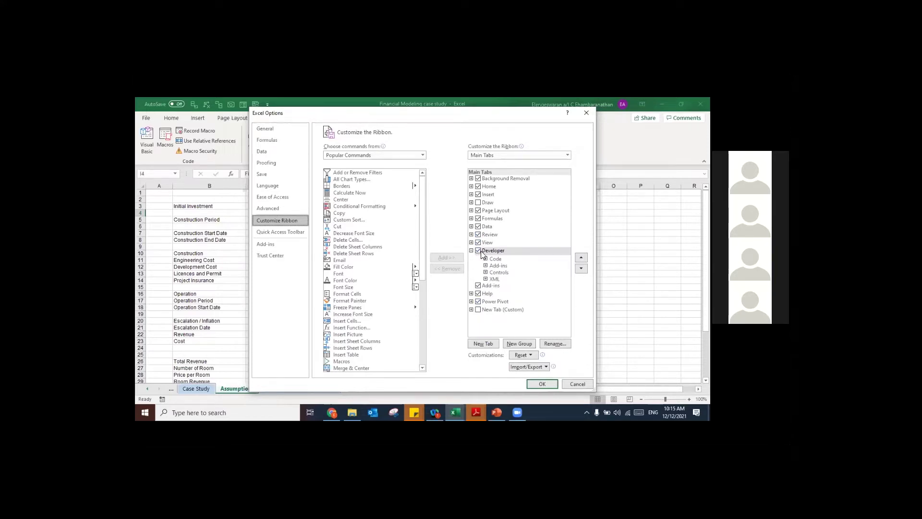
{"action": "left_click", "coordinate": [542, 385]}
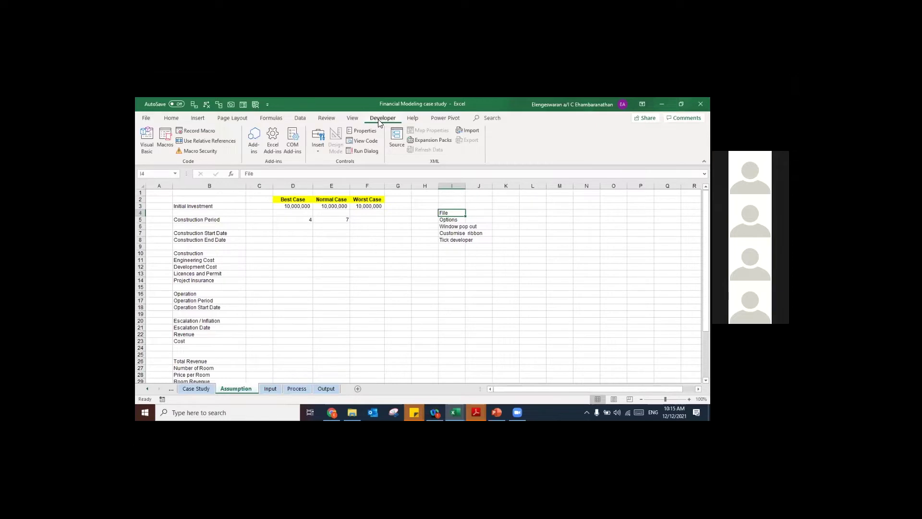
Step: Insert a spinner form control over cells G5:G6, beside the Construction Period row
{"action": "left_click", "coordinate": [317, 140]}
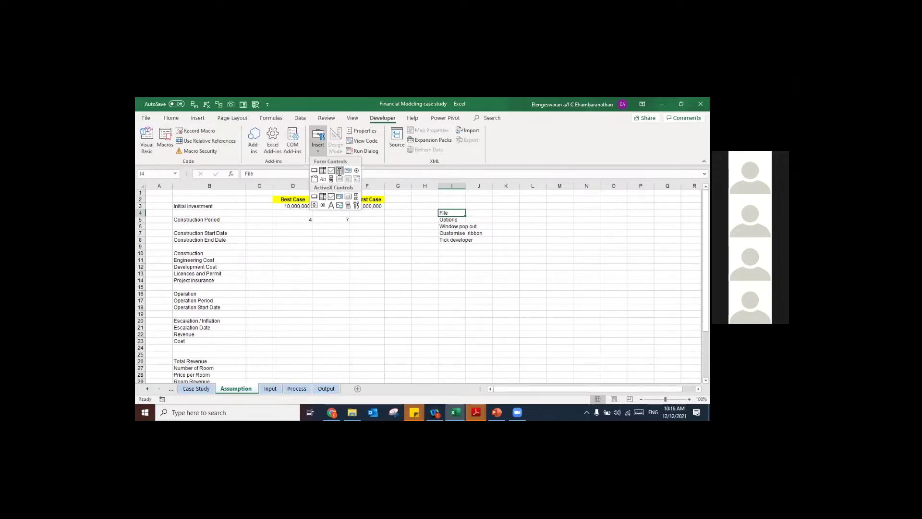
{"action": "left_click", "coordinate": [339, 172]}
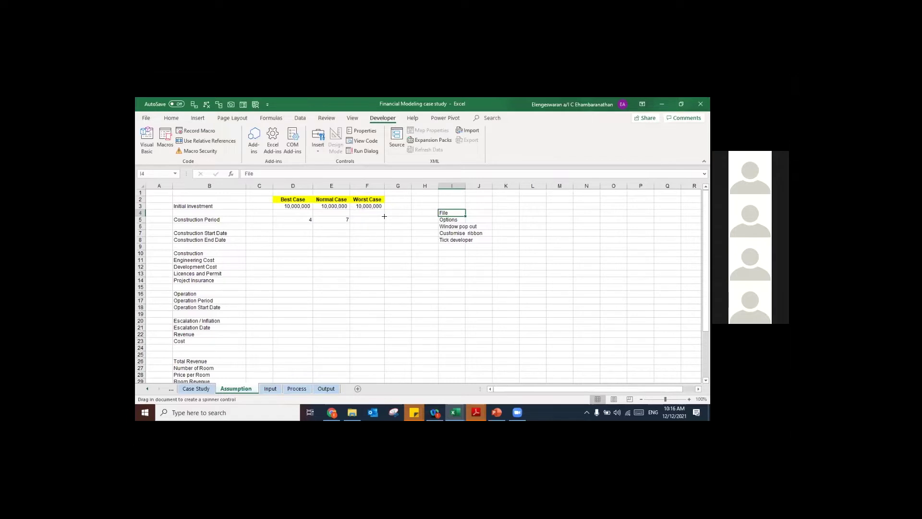
{"action": "left_click_drag", "start_coordinate": [384, 217], "coordinate": [412, 229]}
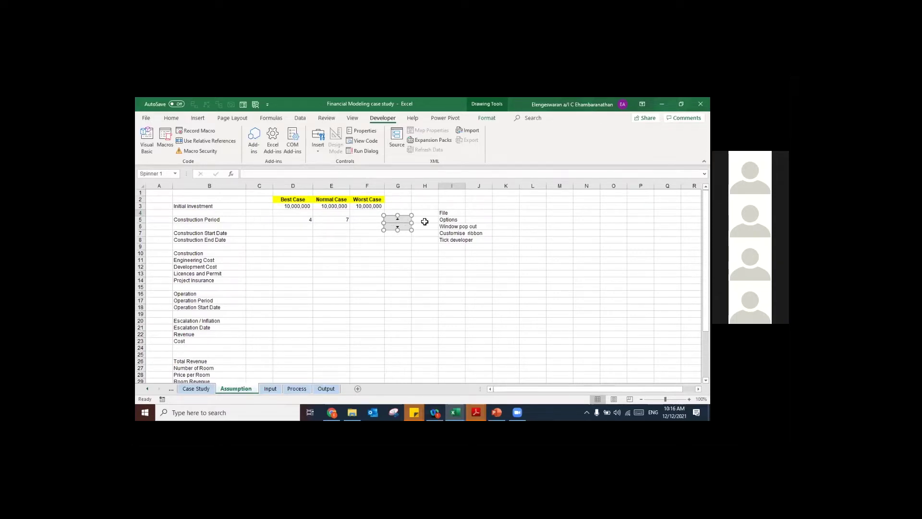
Step: Clear the Developer set-up note from I4:I8
{"action": "left_click", "coordinate": [441, 213]}
{"action": "left_click_drag", "start_coordinate": [441, 214], "coordinate": [449, 240]}
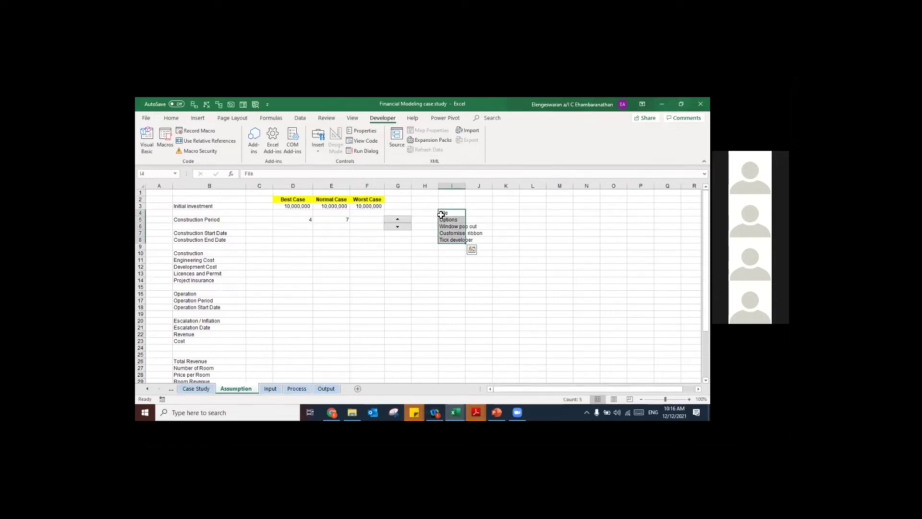
{"action": "key", "text": "Delete"}
Step: Enter a new note beside the spinner with Right click, Format control and Amend in I4:I6
{"action": "left_click", "coordinate": [441, 213]}
{"action": "type", "text": "R"}
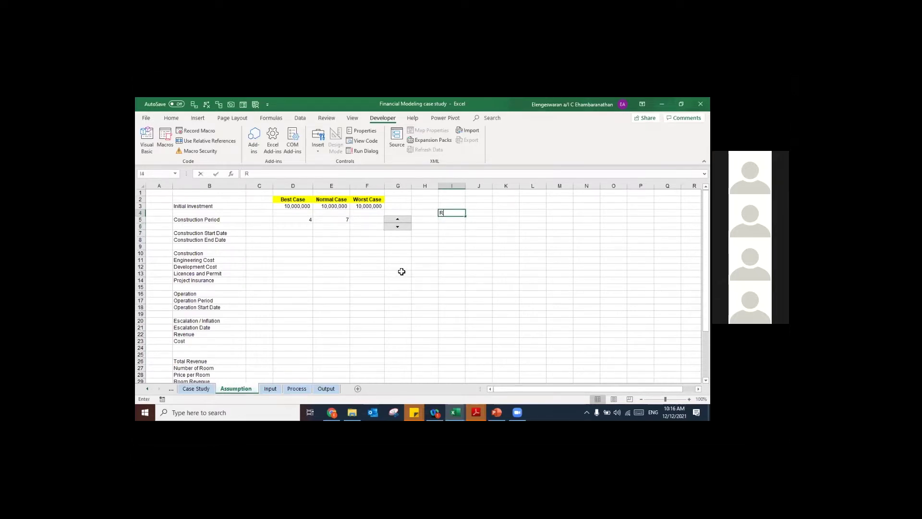
{"action": "type", "text": "ight click"}
{"action": "key", "text": "Return"}
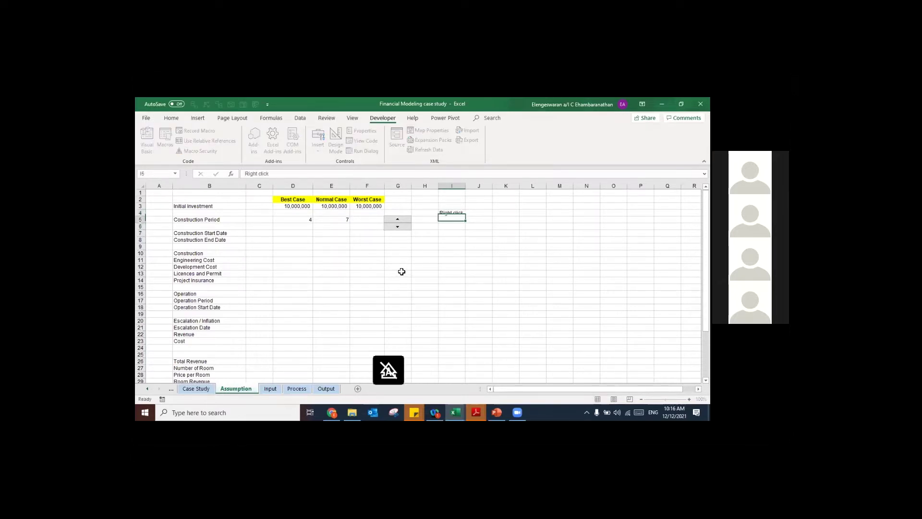
{"action": "type", "text": "Fo"}
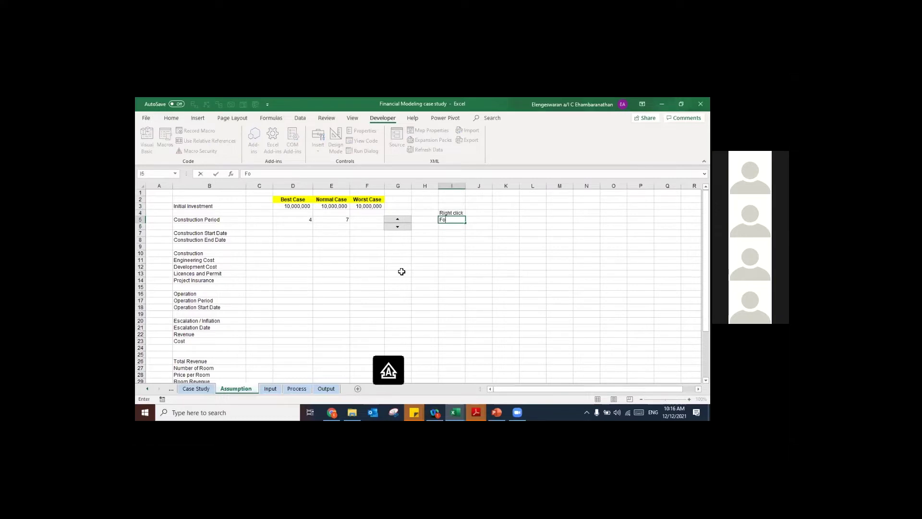
{"action": "type", "text": "rmat control"}
{"action": "key", "text": "Return"}
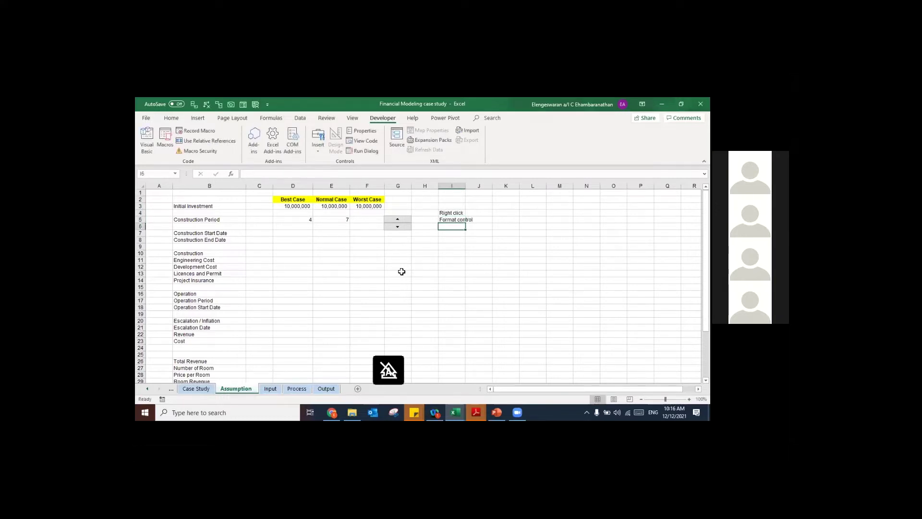
{"action": "type", "text": "Amen"}
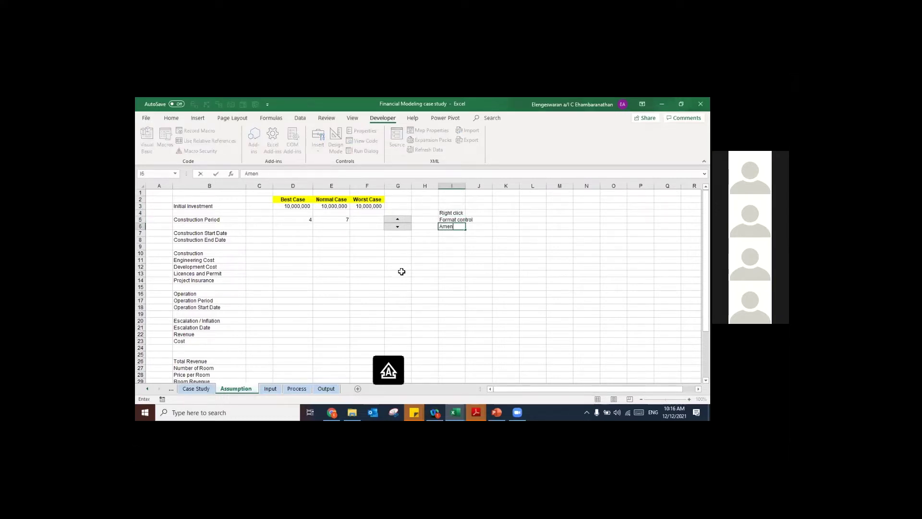
{"action": "type", "text": "d"}
{"action": "key", "text": "Return"}
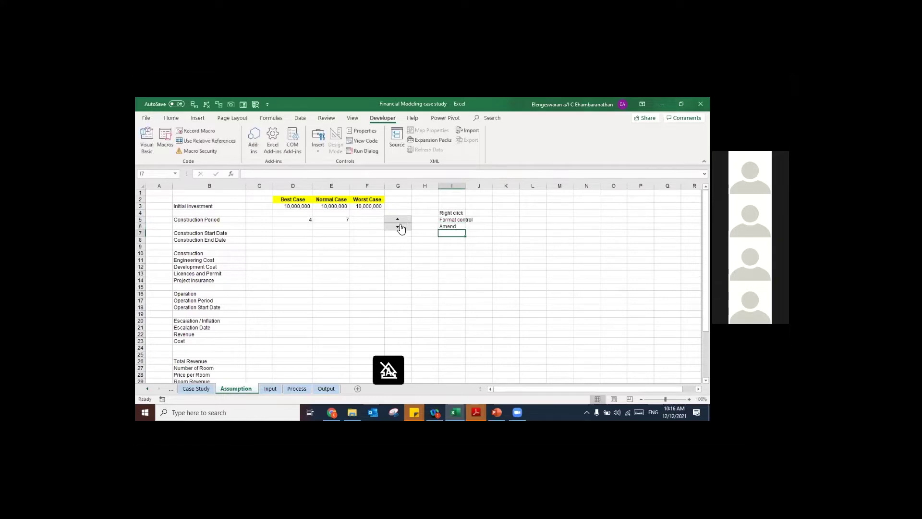
Step: Link the spinner to cell H5 through its Format Control settings
{"action": "right_click", "coordinate": [400, 226]}
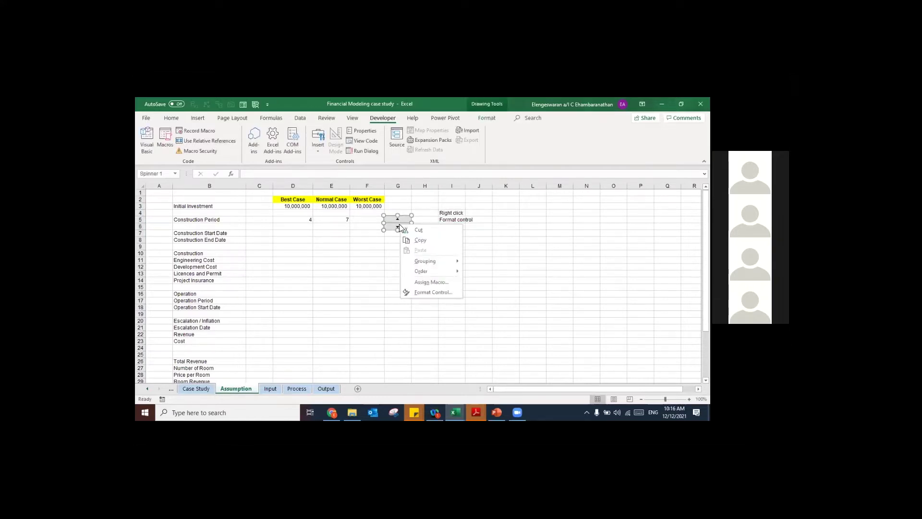
{"action": "left_click", "coordinate": [439, 292]}
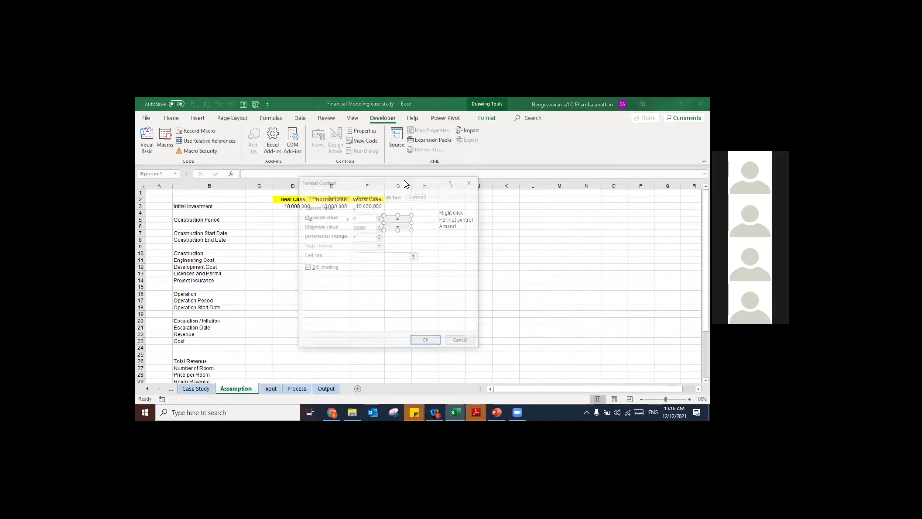
{"action": "left_click_drag", "start_coordinate": [384, 185], "coordinate": [344, 185]}
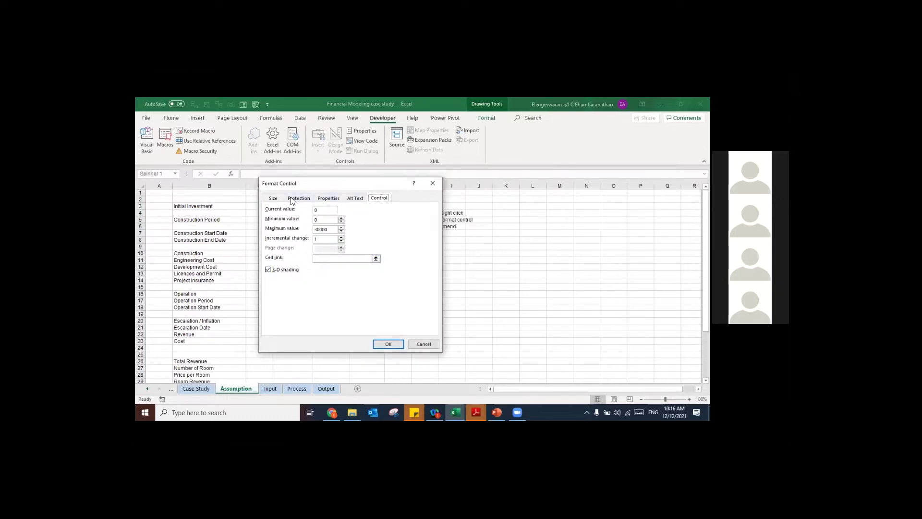
{"action": "left_click_drag", "start_coordinate": [305, 184], "coordinate": [267, 174]}
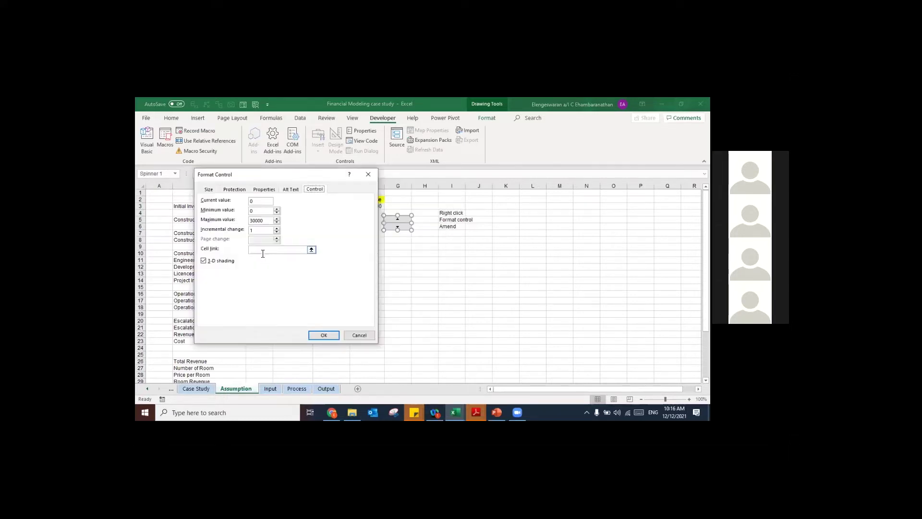
{"action": "left_click", "coordinate": [263, 250]}
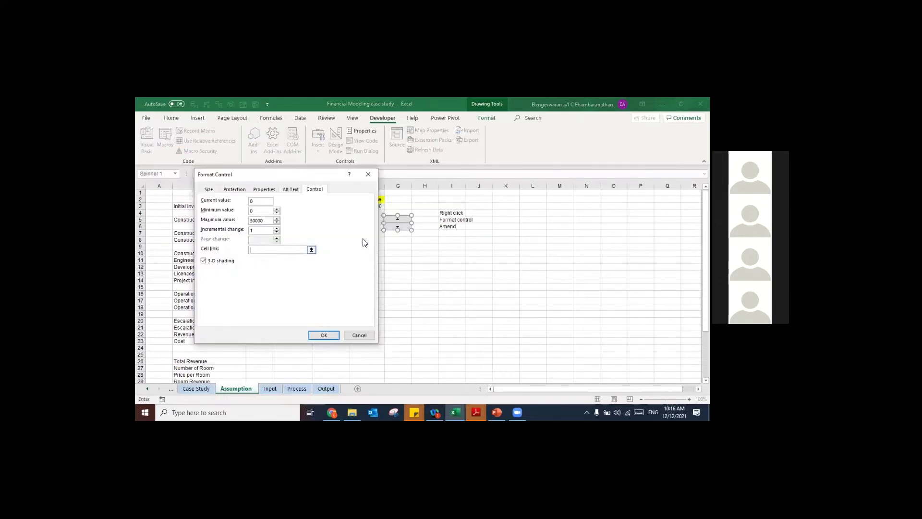
{"action": "left_click", "coordinate": [421, 221]}
{"action": "left_click", "coordinate": [317, 336]}
{"action": "left_click", "coordinate": [388, 289]}
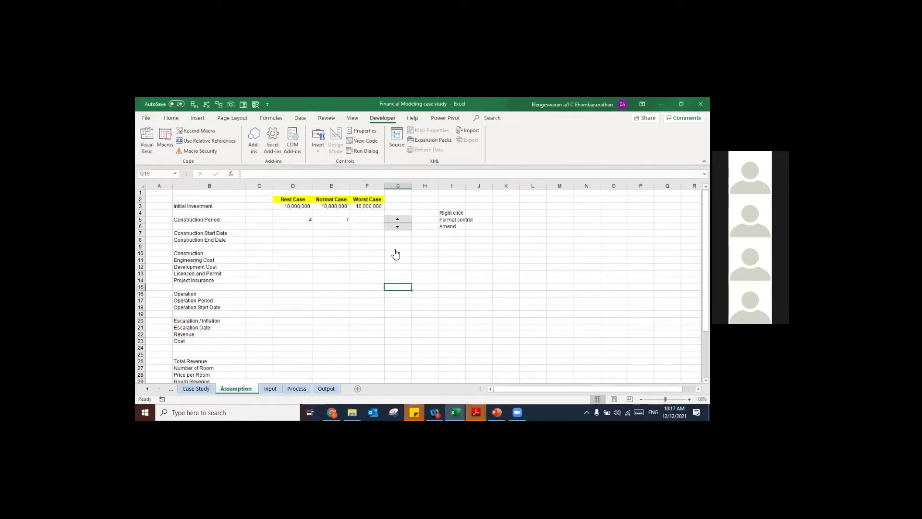
Step: Test the spinner by stepping the linked value in H5 up and down, finishing at 2
{"action": "left_click", "coordinate": [403, 220]}
{"action": "left_click", "coordinate": [406, 221]}
{"action": "left_click", "coordinate": [405, 223]}
{"action": "left_click", "coordinate": [398, 228]}
{"action": "left_click", "coordinate": [398, 230]}
{"action": "left_click", "coordinate": [396, 222]}
{"action": "left_click", "coordinate": [396, 222]}
{"action": "left_click", "coordinate": [396, 222]}
{"action": "left_click", "coordinate": [396, 222]}
{"action": "left_click", "coordinate": [397, 226]}
{"action": "left_click", "coordinate": [397, 227]}
{"action": "left_click", "coordinate": [397, 226]}
Step: Recheck the construction period on the Case Study sheet, then link the Worst Case period in F5 to H5 with the spinner value at 8
{"action": "left_click", "coordinate": [368, 223]}
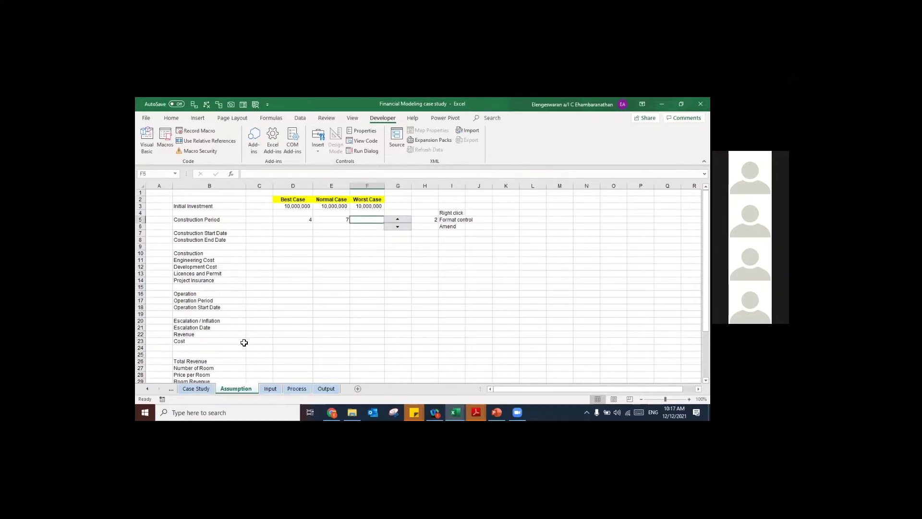
{"action": "left_click", "coordinate": [197, 389]}
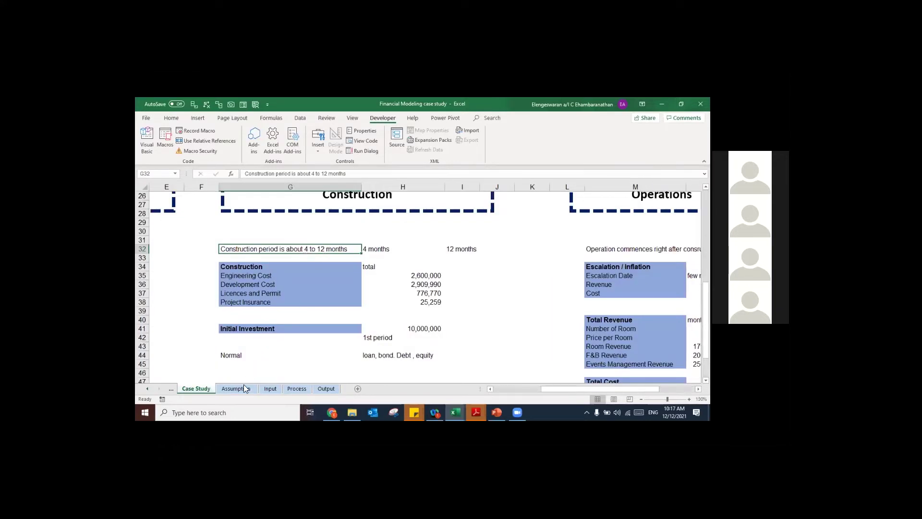
{"action": "left_click", "coordinate": [238, 390]}
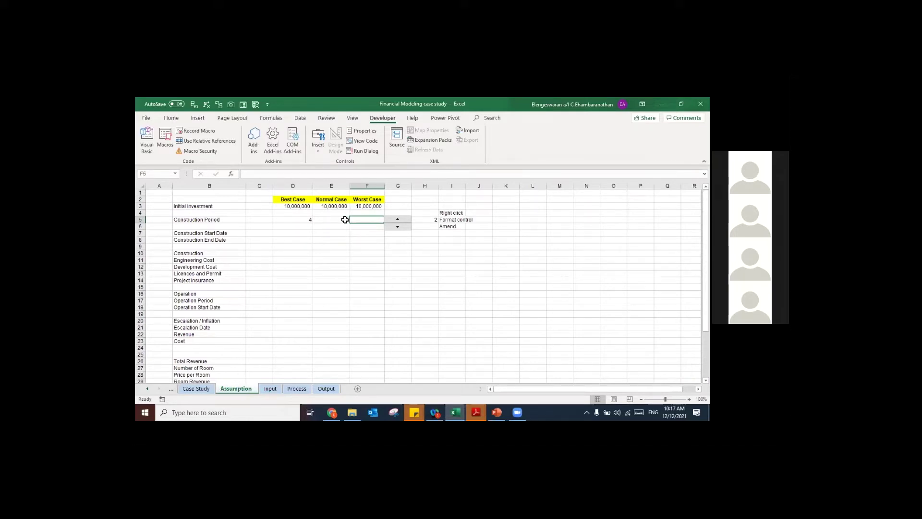
{"action": "left_click", "coordinate": [399, 220]}
{"action": "type", "text": "="}
{"action": "key", "text": "Right"}
{"action": "key", "text": "Right"}
{"action": "key", "text": "Return"}
{"action": "key", "text": "Up"}
{"action": "key", "text": "Right"}
{"action": "key", "text": "Right"}
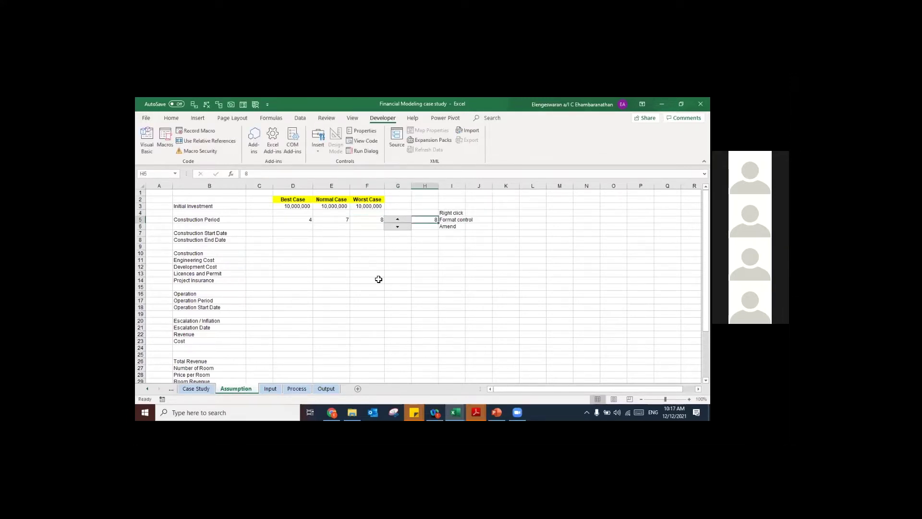
Step: Hide the linked value in H5 with a white font colour and delete the note in I4:I6
{"action": "left_click", "coordinate": [166, 117]}
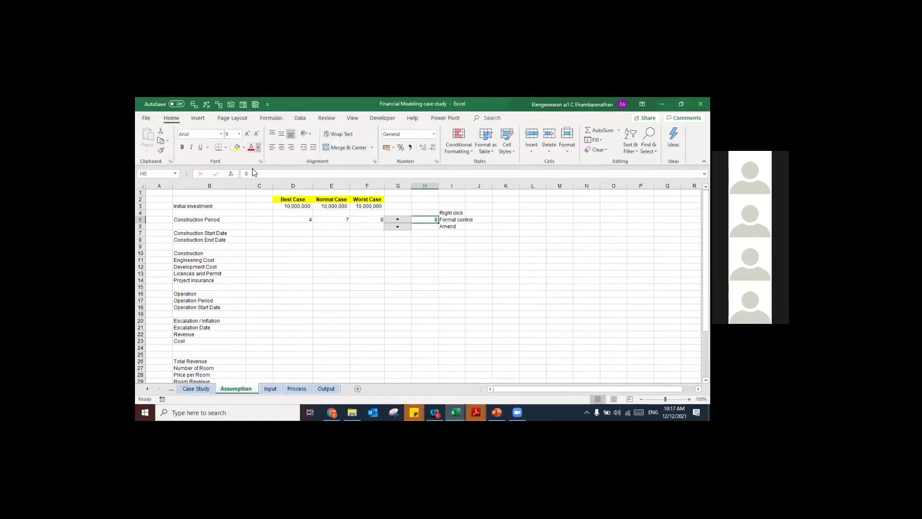
{"action": "left_click", "coordinate": [258, 148]}
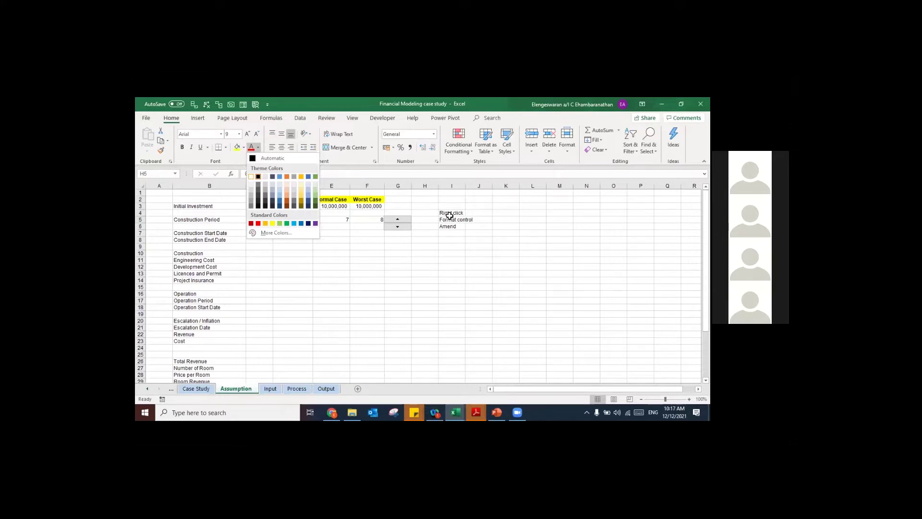
{"action": "left_click_drag", "start_coordinate": [449, 216], "coordinate": [449, 226]}
{"action": "key", "text": "Delete"}
{"action": "left_click", "coordinate": [392, 253]}
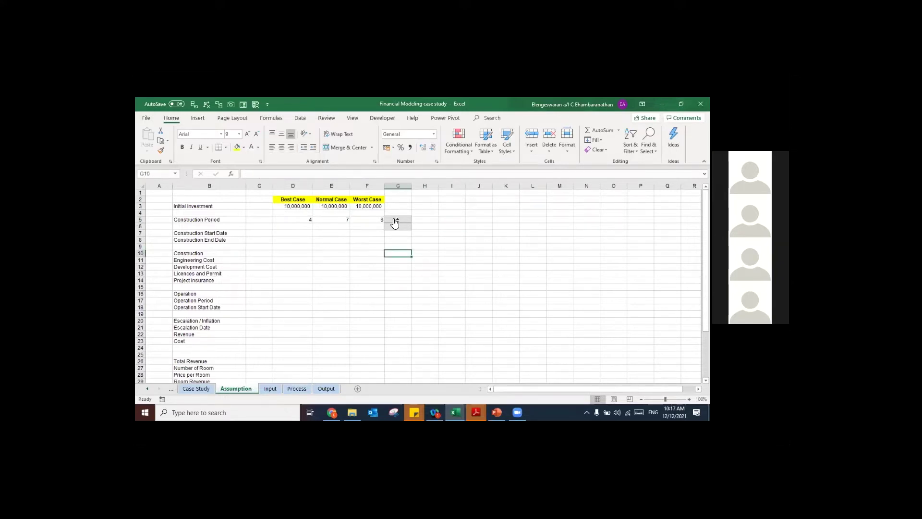
Step: Raise the Worst Case construction period to 13 with the spinner
{"action": "left_click", "coordinate": [396, 219]}
{"action": "left_click", "coordinate": [396, 219]}
{"action": "left_click", "coordinate": [396, 219]}
{"action": "left_click", "coordinate": [396, 219]}
{"action": "left_click", "coordinate": [396, 219]}
Step: Extend the label in B5 to Construction Period (months)
{"action": "left_click", "coordinate": [219, 220]}
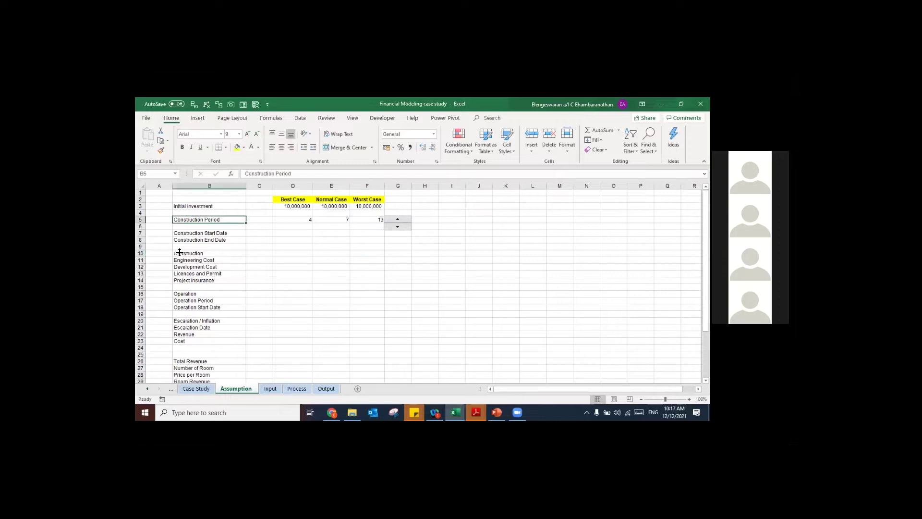
{"action": "key", "text": "F2"}
{"action": "type", "text": "("}
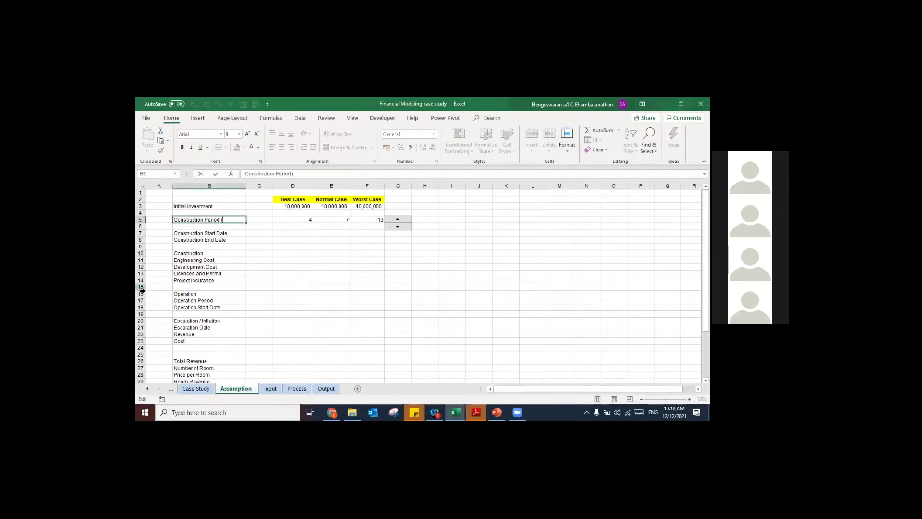
{"action": "type", "text": "months)"}
{"action": "key", "text": "Return"}
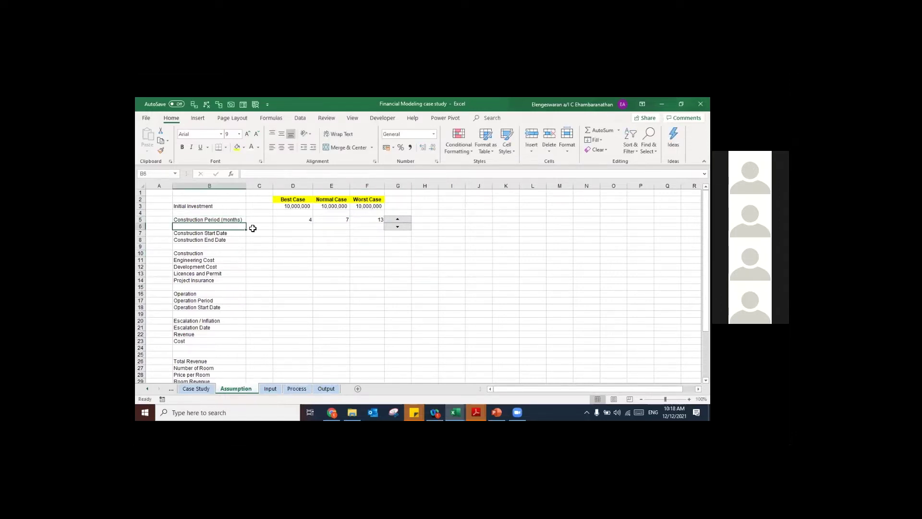
Step: Enter 01/02/2022 as the Best Case Construction Start Date in D7
{"action": "left_click", "coordinate": [293, 220]}
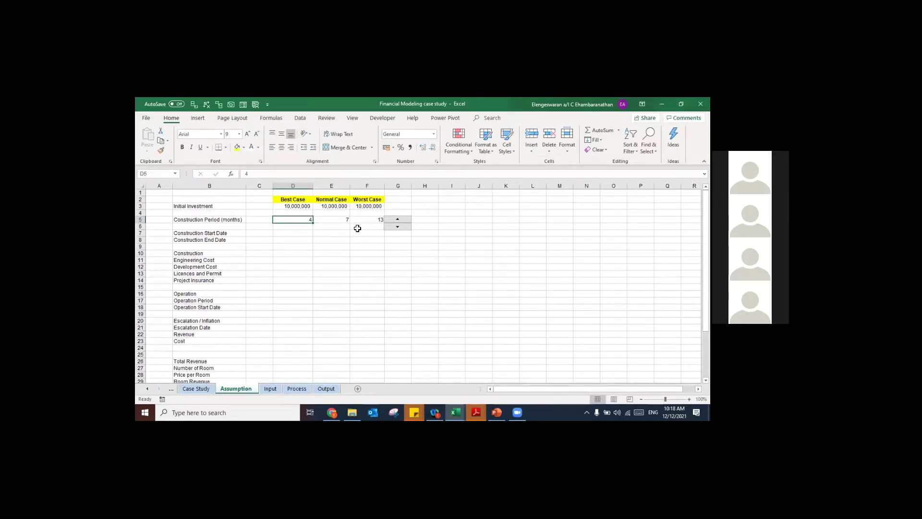
{"action": "key", "text": "Down"}
{"action": "key", "text": "Down"}
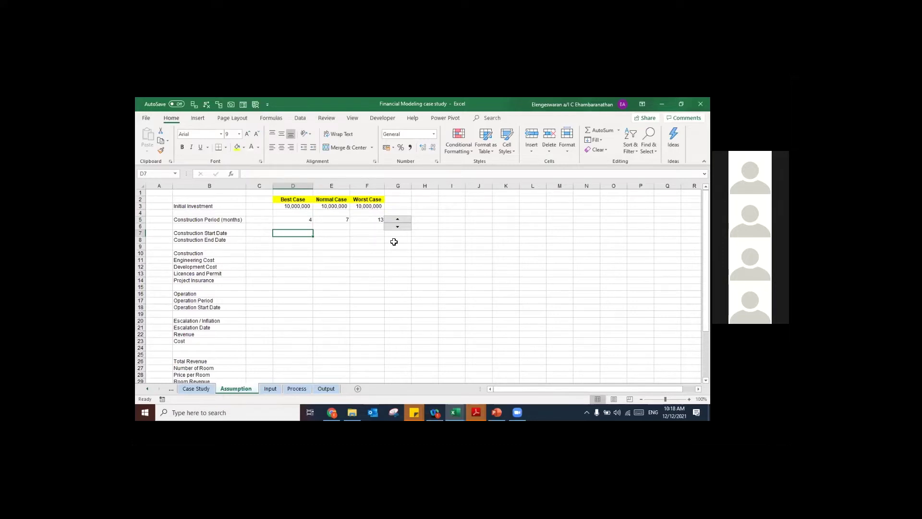
{"action": "type", "text": "01"}
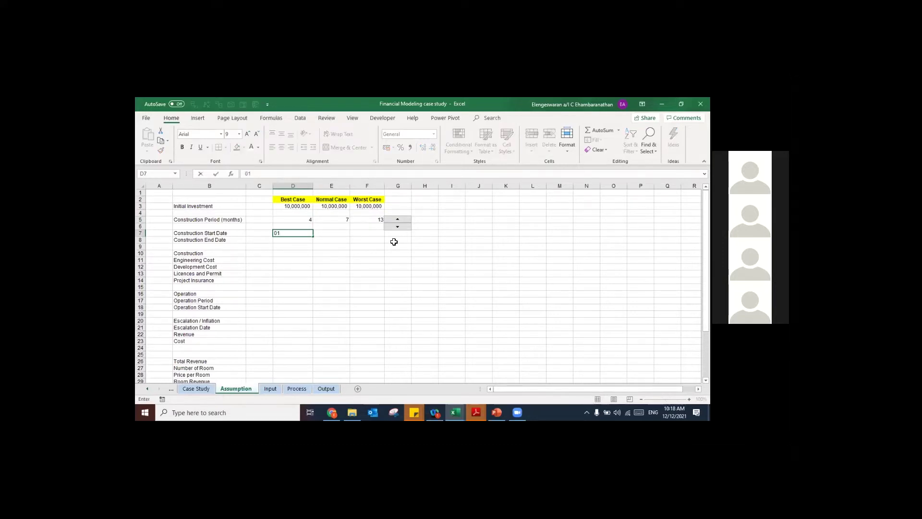
{"action": "type", "text": "/02/2022"}
{"action": "key", "text": "Return"}
Step: Fill the Best Case Construction Start Date across to the Normal and Worst Case cells, E7 and F7
{"action": "key", "text": "Up"}
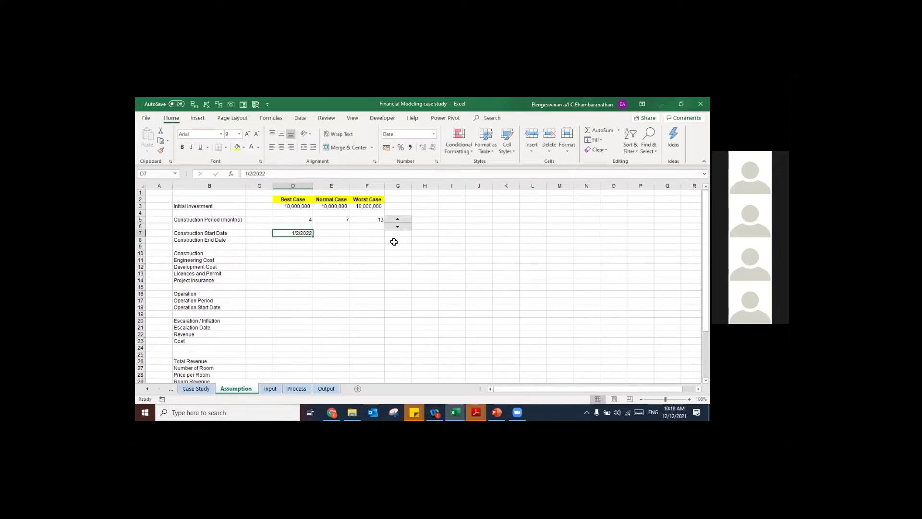
{"action": "key", "text": "shift+Right"}
{"action": "key", "text": "shift+Right"}
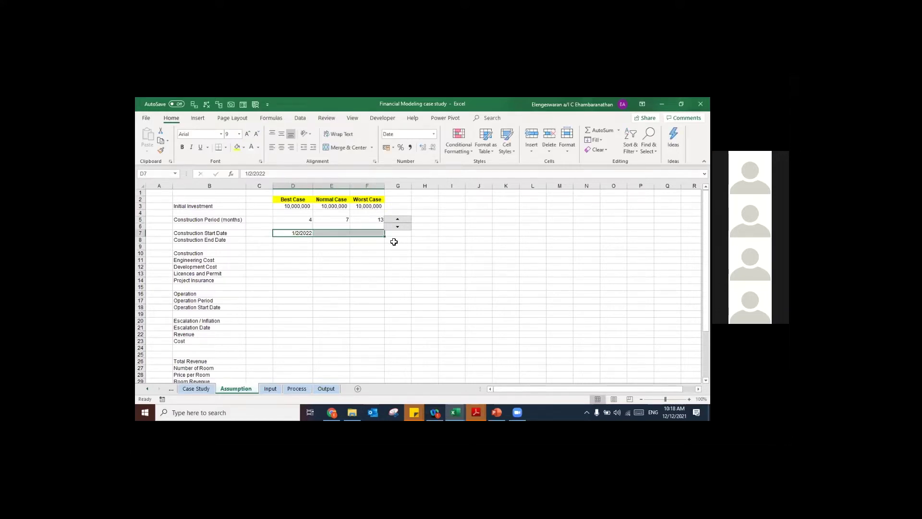
{"action": "key", "text": "ctrl+r"}
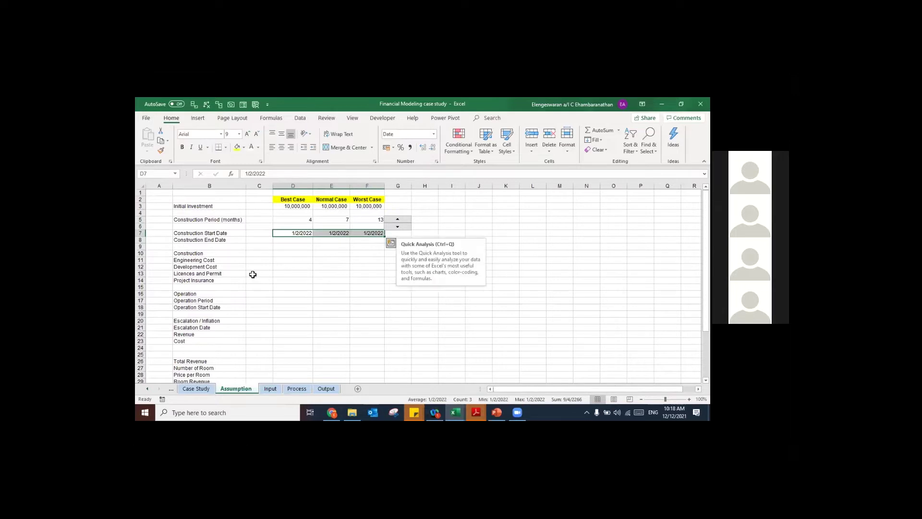
Step: Calculate the Best Case Construction End Date in D8 with the formula =EDATE(D7,D5)-1
{"action": "key", "text": "Down"}
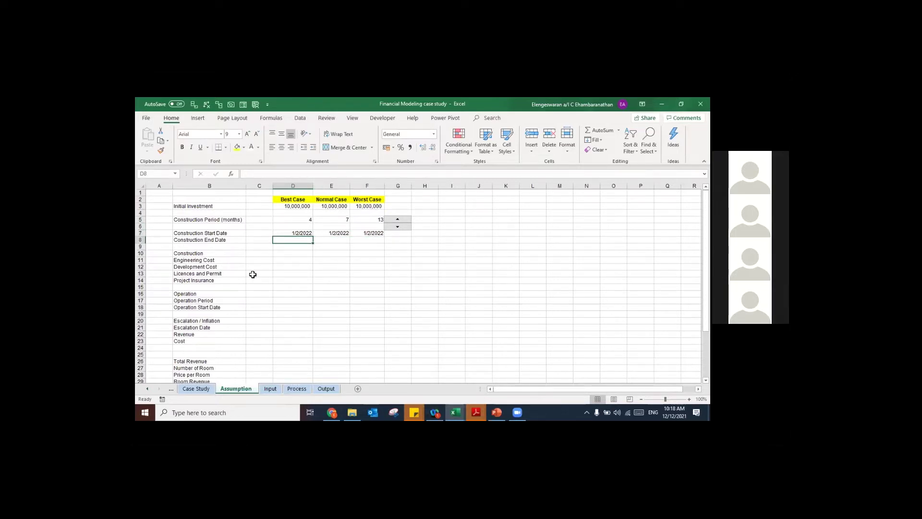
{"action": "type", "text": "=ed"}
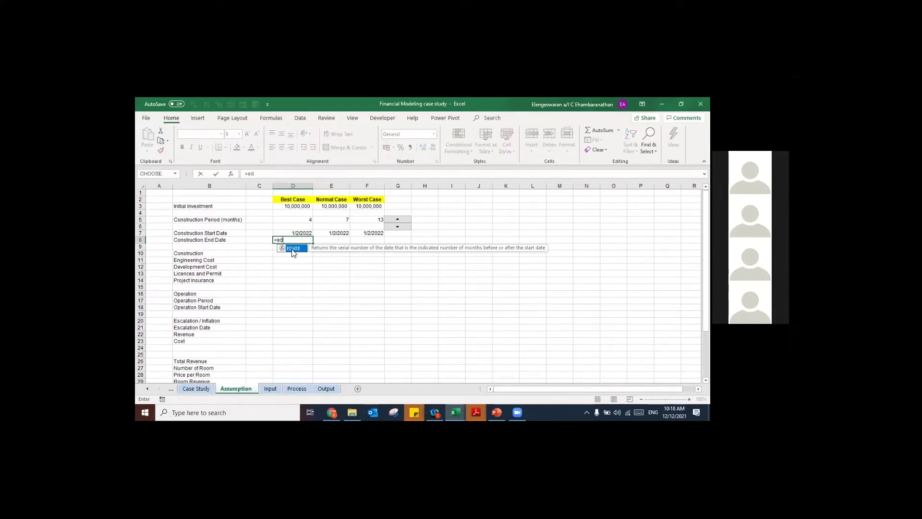
{"action": "type", "text": "at"}
{"action": "double_click", "coordinate": [293, 249]}
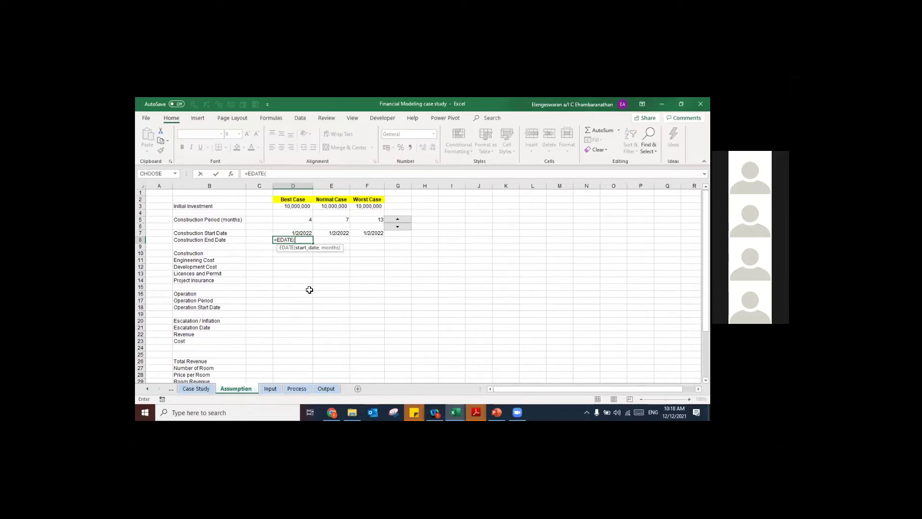
{"action": "key", "text": "Up"}
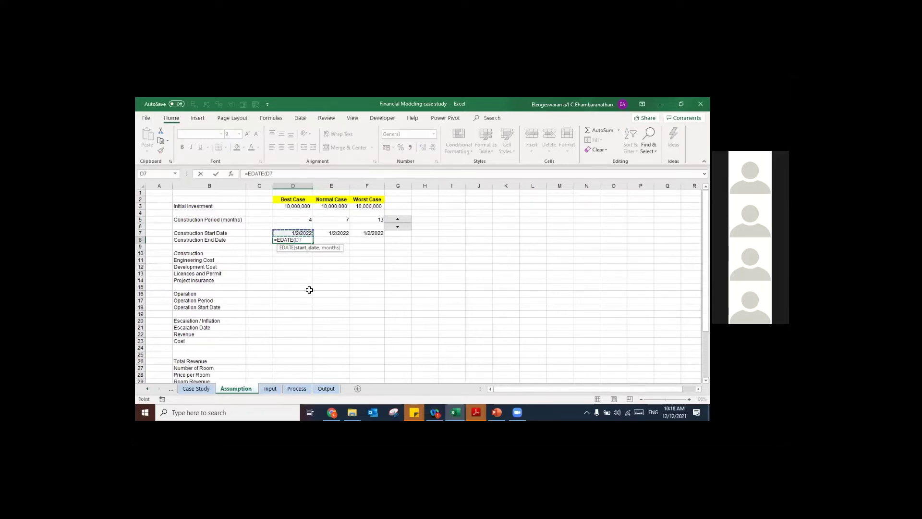
{"action": "type", "text": ","}
{"action": "left_click", "coordinate": [296, 218]}
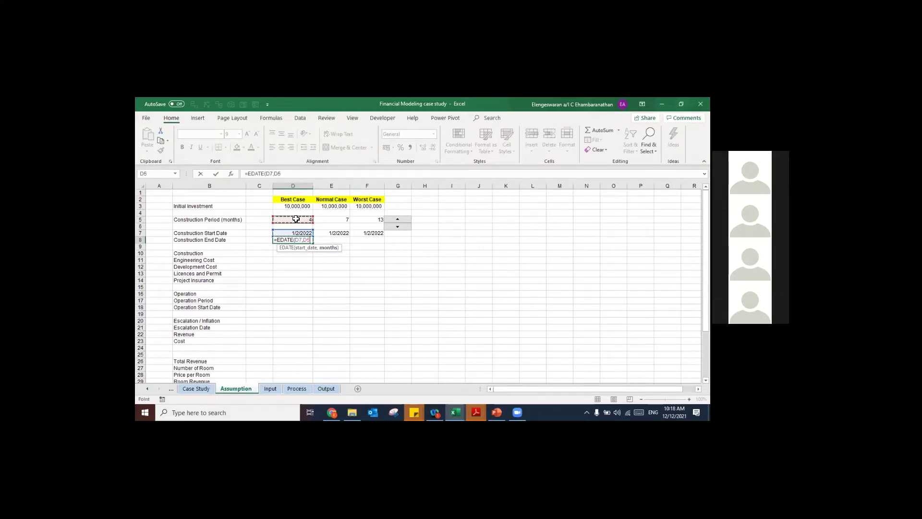
{"action": "type", "text": ")-1"}
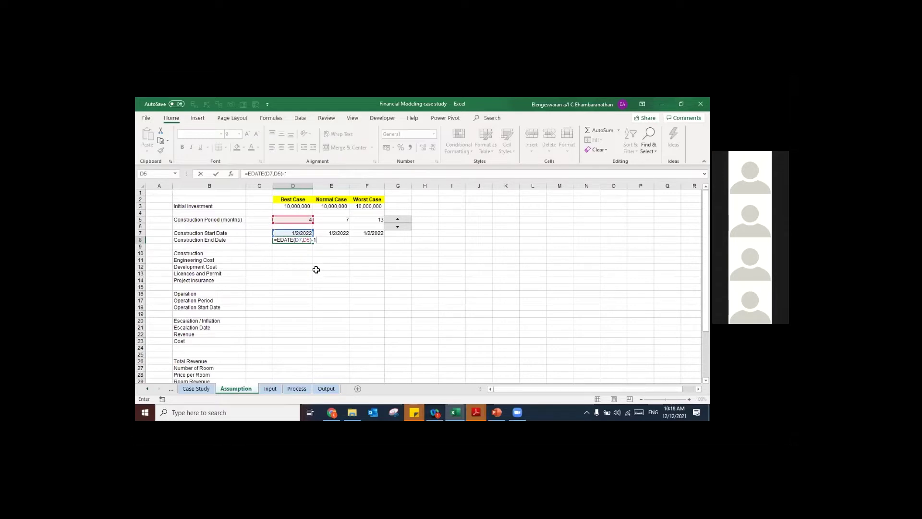
{"action": "key", "text": "Return"}
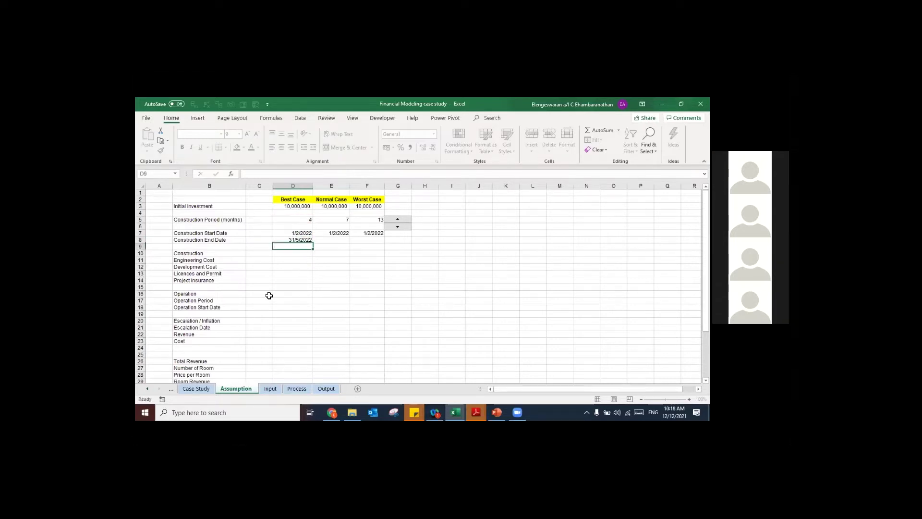
Step: Try the end date formula in D8 without the one-day deduction, as =EDATE(D7,D5)
{"action": "key", "text": "Up"}
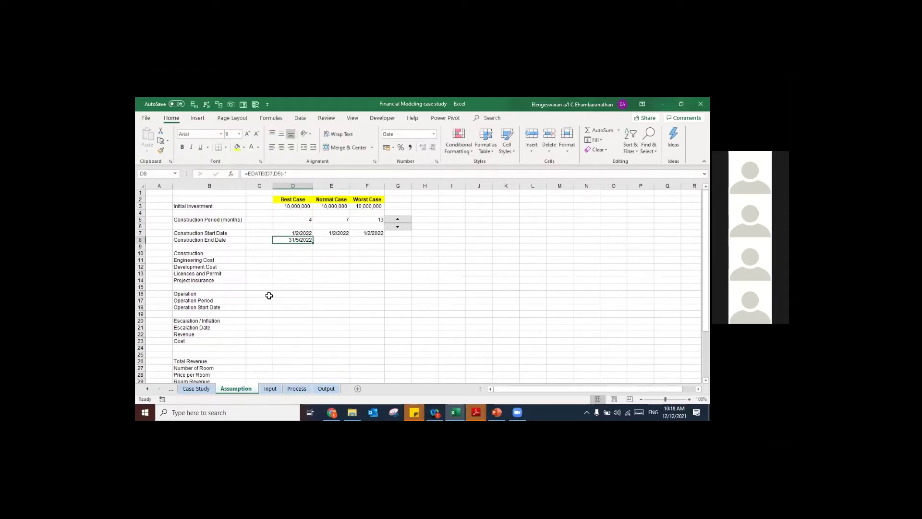
{"action": "key", "text": "Up"}
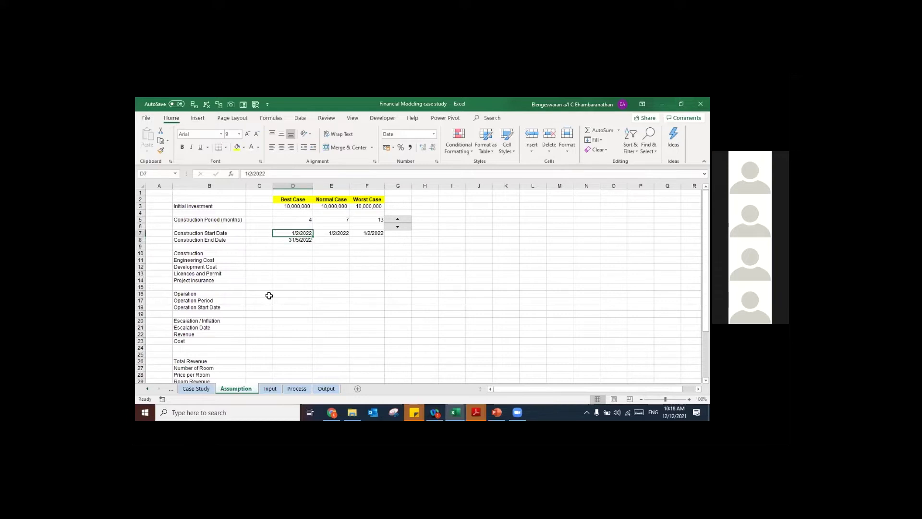
{"action": "key", "text": "Down"}
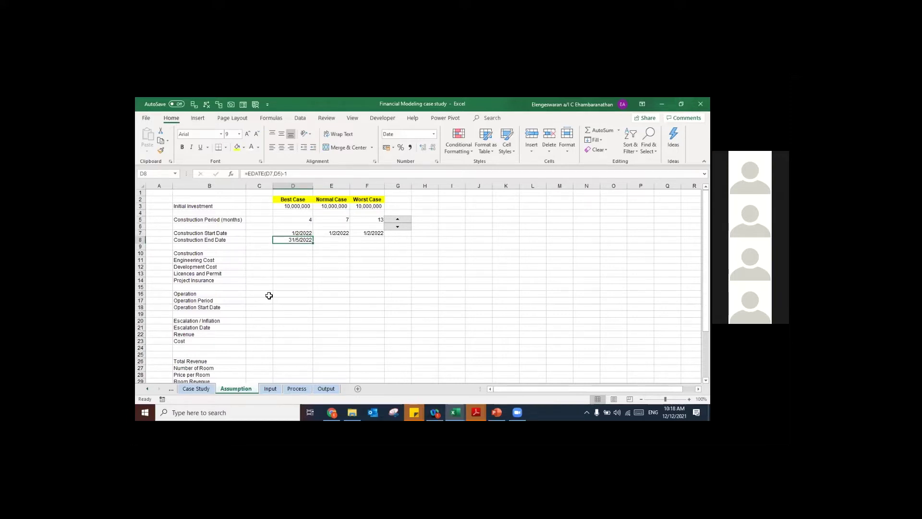
{"action": "key", "text": "F2"}
{"action": "key", "text": "BackSpace"}
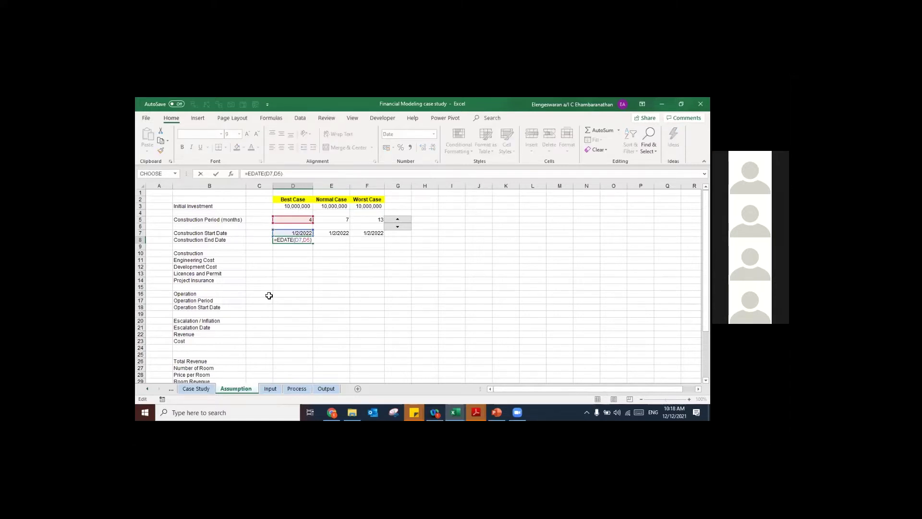
{"action": "key", "text": "Return"}
{"action": "key", "text": "Up"}
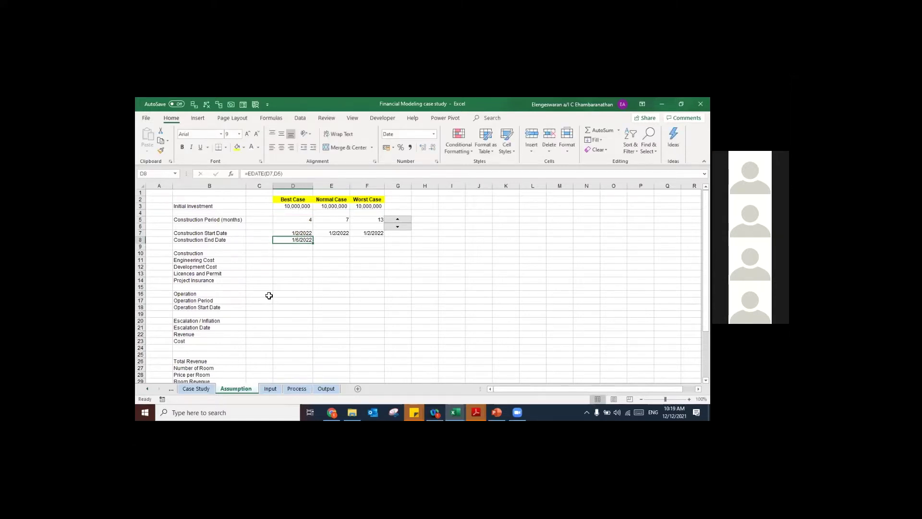
Step: Put the one-day deduction back into D8 so the formula reads =EDATE(D7,D5)-1
{"action": "key", "text": "Up"}
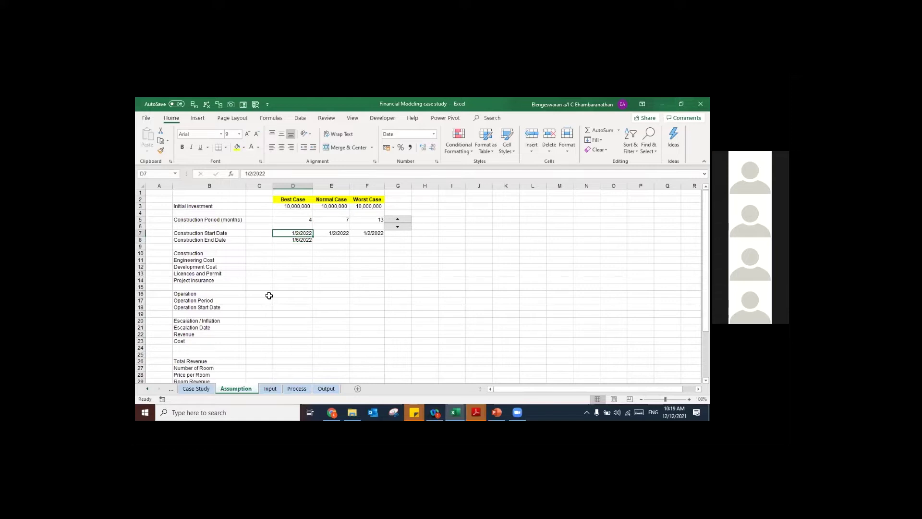
{"action": "key", "text": "Down"}
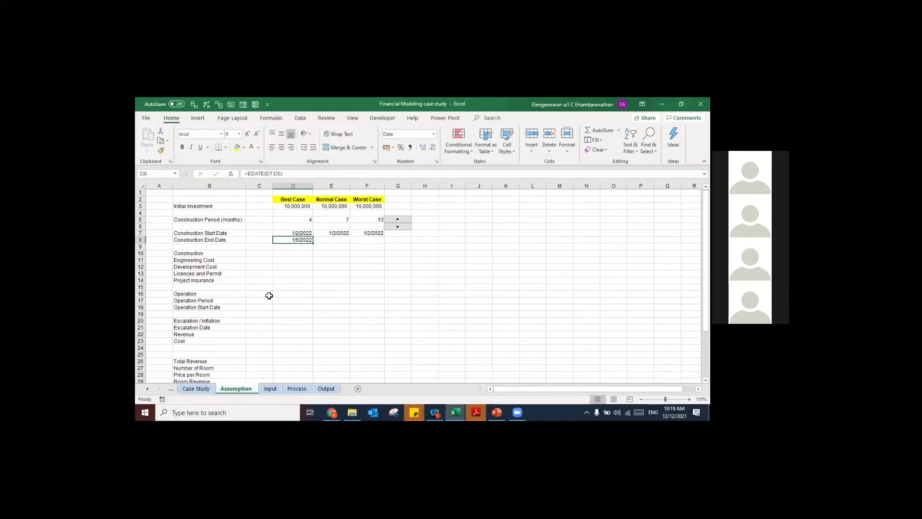
{"action": "key", "text": "F2"}
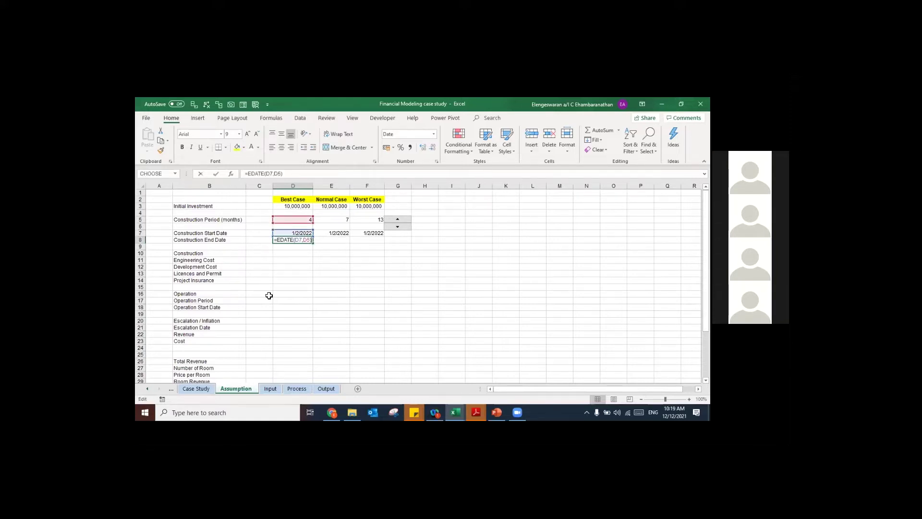
{"action": "type", "text": "-1"}
{"action": "key", "text": "Return"}
{"action": "key", "text": "Up"}
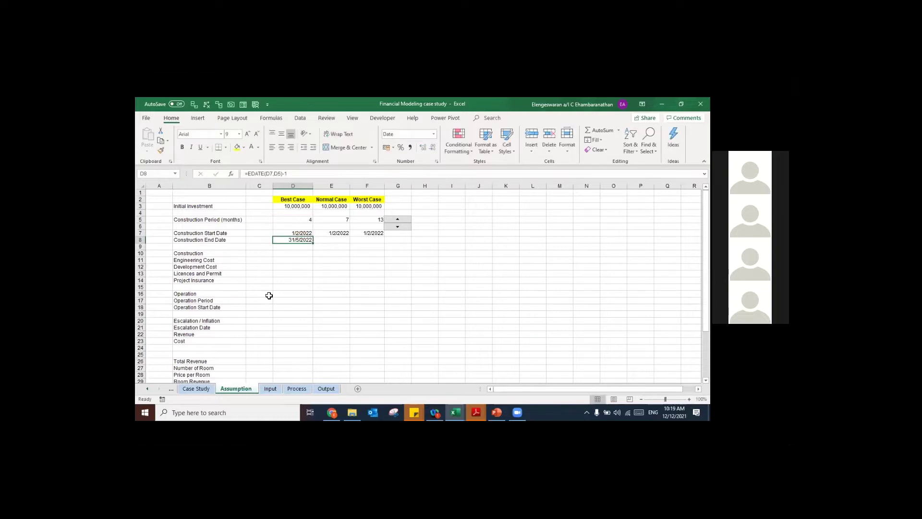
Step: Fill the Construction End Date formula from D8 across to the Normal and Worst Case cells, E8 and F8
{"action": "key", "text": "shift+Right"}
{"action": "key", "text": "shift+Right"}
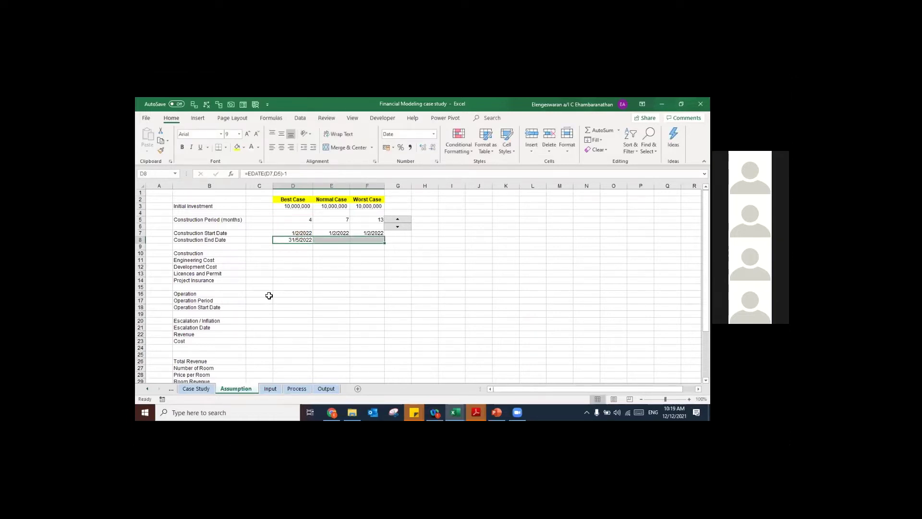
{"action": "key", "text": "ctrl+r"}
{"action": "key", "text": "shift+Left"}
{"action": "key", "text": "shift+Left"}
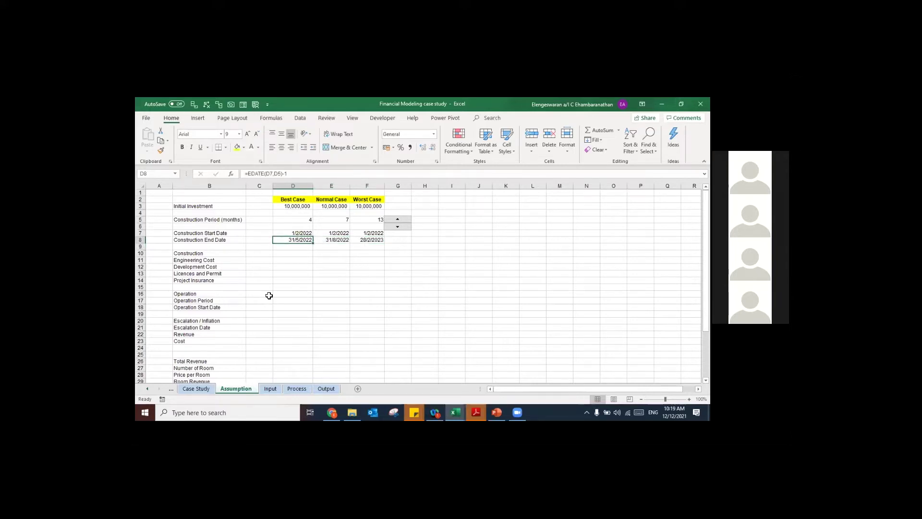
Step: Check the Construction End Date formulas in row 8 against each case's construction period and start date
{"action": "key", "text": "Up"}
{"action": "key", "text": "Up"}
{"action": "key", "text": "Up"}
{"action": "key", "text": "Down"}
{"action": "key", "text": "Down"}
{"action": "key", "text": "Down"}
{"action": "key", "text": "Right"}
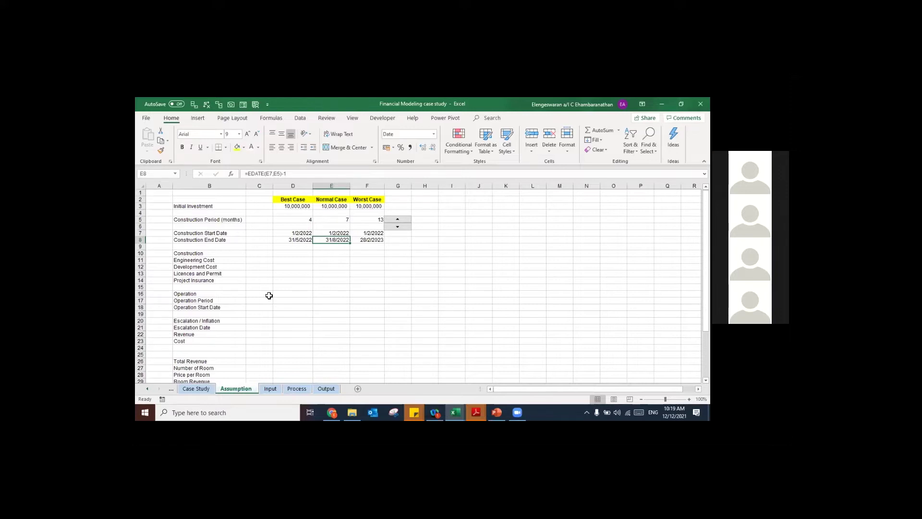
{"action": "key", "text": "F2"}
{"action": "key", "text": "Escape"}
{"action": "key", "text": "Right"}
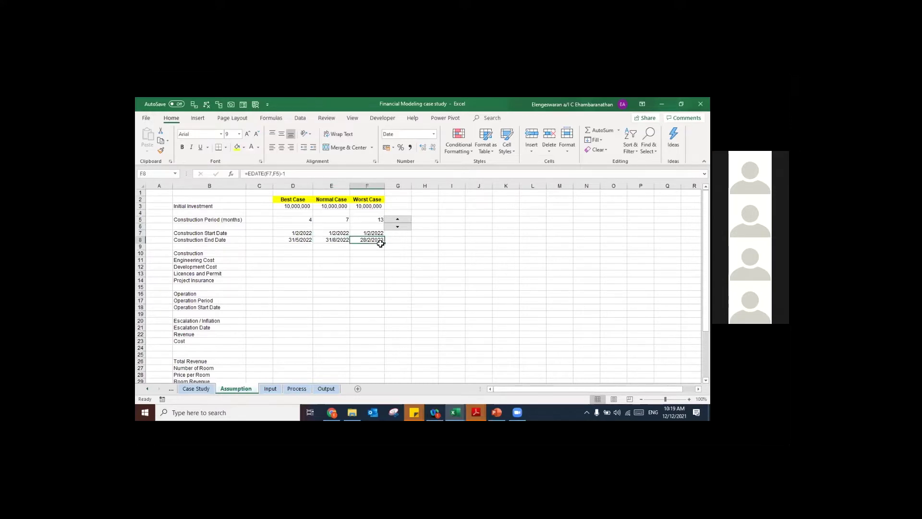
Step: Step the Worst Case construction period down and up with the spinner, ending at 11 months
{"action": "left_click", "coordinate": [408, 228]}
{"action": "left_click", "coordinate": [408, 228]}
{"action": "left_click", "coordinate": [407, 229]}
{"action": "left_click", "coordinate": [408, 229]}
{"action": "left_click", "coordinate": [407, 228]}
{"action": "left_click", "coordinate": [408, 229]}
{"action": "left_click", "coordinate": [402, 220]}
{"action": "left_click", "coordinate": [402, 219]}
{"action": "left_click", "coordinate": [401, 220]}
{"action": "left_click", "coordinate": [402, 219]}
{"action": "left_click", "coordinate": [401, 220]}
{"action": "left_click", "coordinate": [400, 228]}
Step: Extend the construction cost heading in H34 of the Case Study sheet to total (lump sum)
{"action": "left_click", "coordinate": [241, 272]}
{"action": "key", "text": "Up"}
{"action": "key", "text": "Up"}
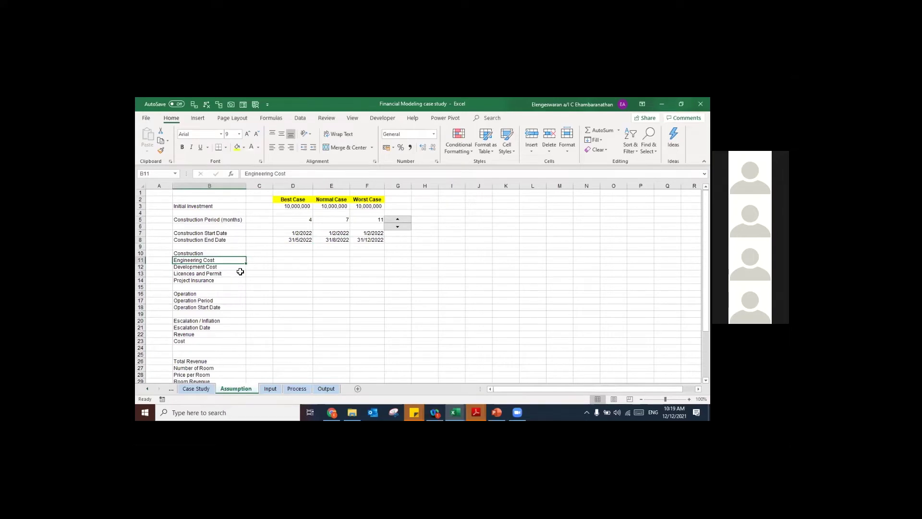
{"action": "key", "text": "ctrl+Page_Up"}
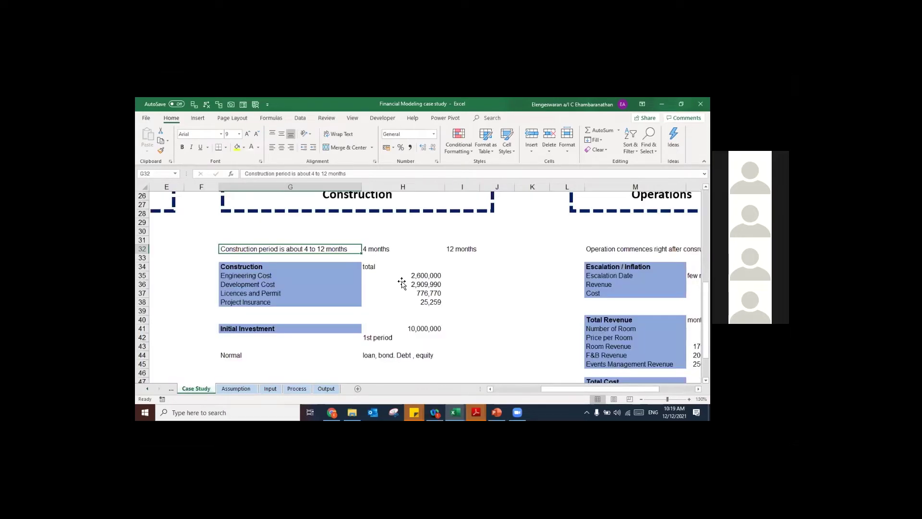
{"action": "key", "text": "Right"}
{"action": "key", "text": "Down"}
{"action": "key", "text": "Down"}
{"action": "key", "text": "F2"}
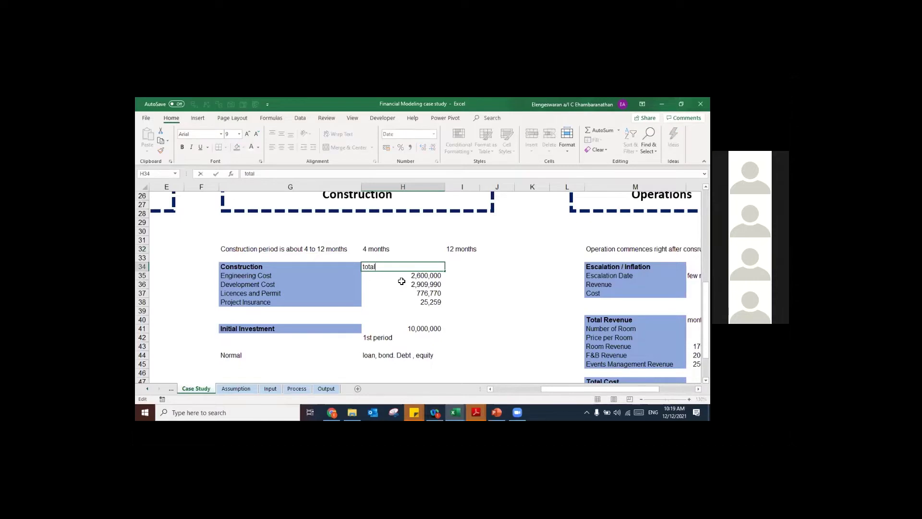
{"action": "type", "text": "(lump sum"}
{"action": "key", "text": "Return"}
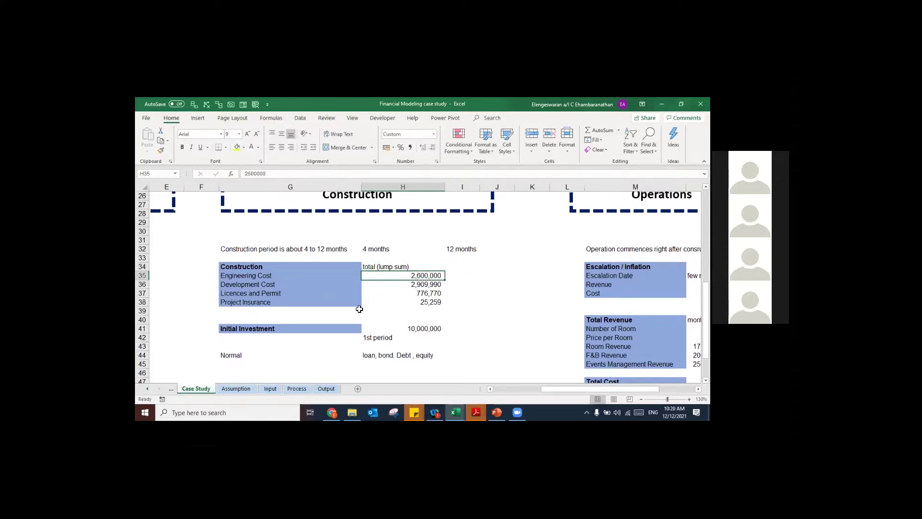
Step: Link Engineering Cost in D11 of the Assumption sheet to Case Study cell $H$35 and fill it across to F11
{"action": "key", "text": "ctrl+Page_Down"}
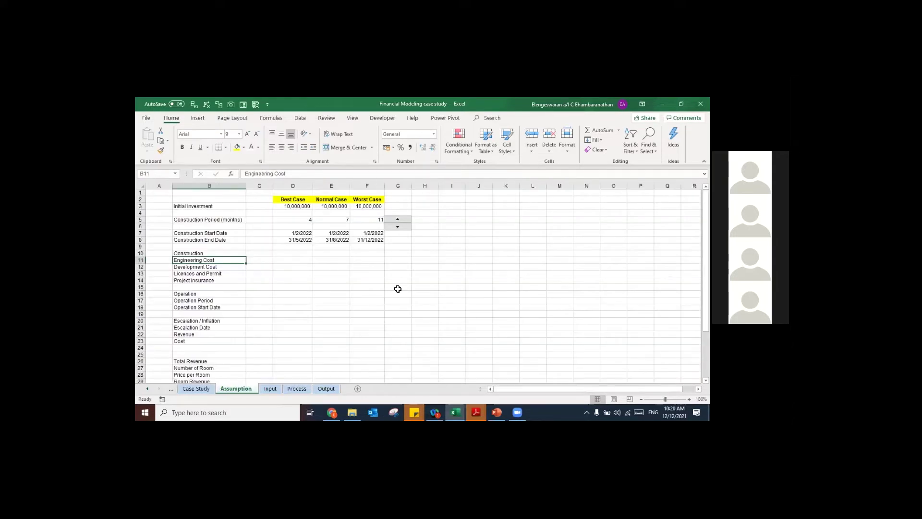
{"action": "type", "text": "="}
{"action": "key", "text": "ctrl+Page_Up"}
{"action": "left_click", "coordinate": [411, 282]}
{"action": "key", "text": "Up"}
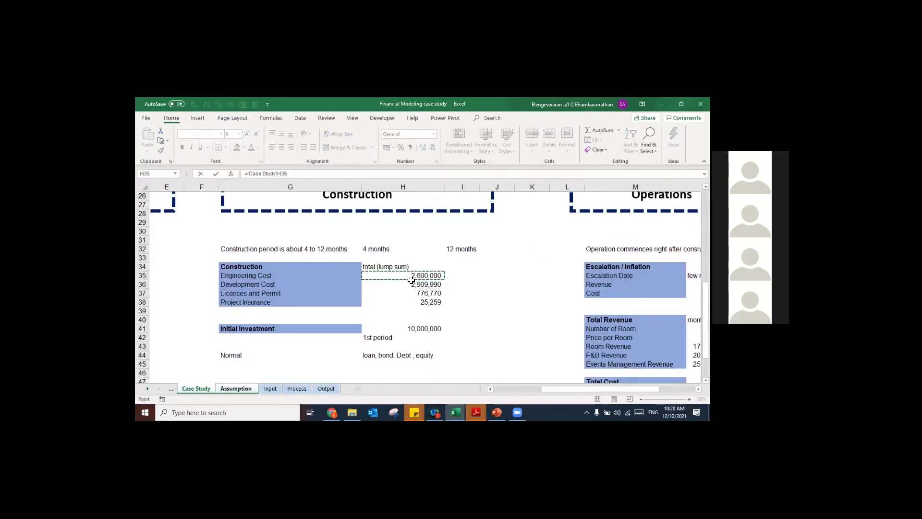
{"action": "key", "text": "Return"}
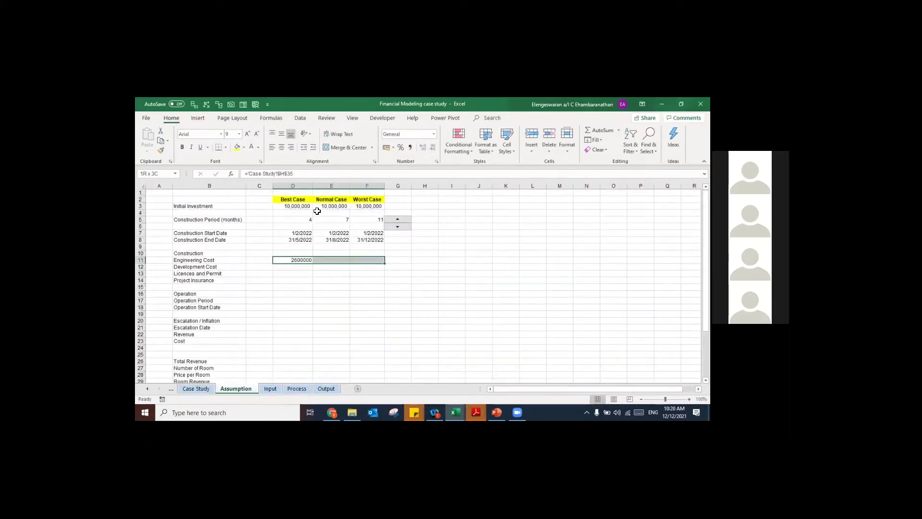
{"action": "key", "text": "ctrl+r"}
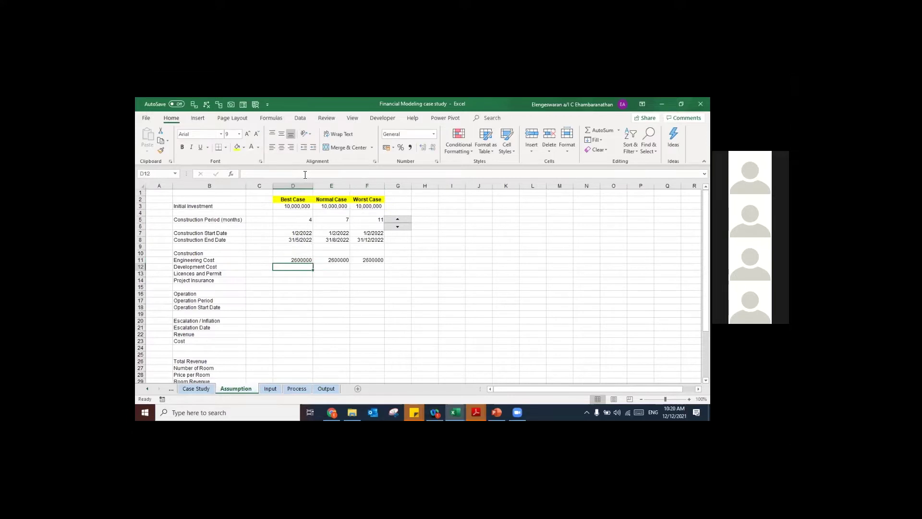
Step: Change the reference in D11 to ='Case Study'!$H35 so that only the column is locked
{"action": "left_click", "coordinate": [305, 174]}
{"action": "key", "text": "F4"}
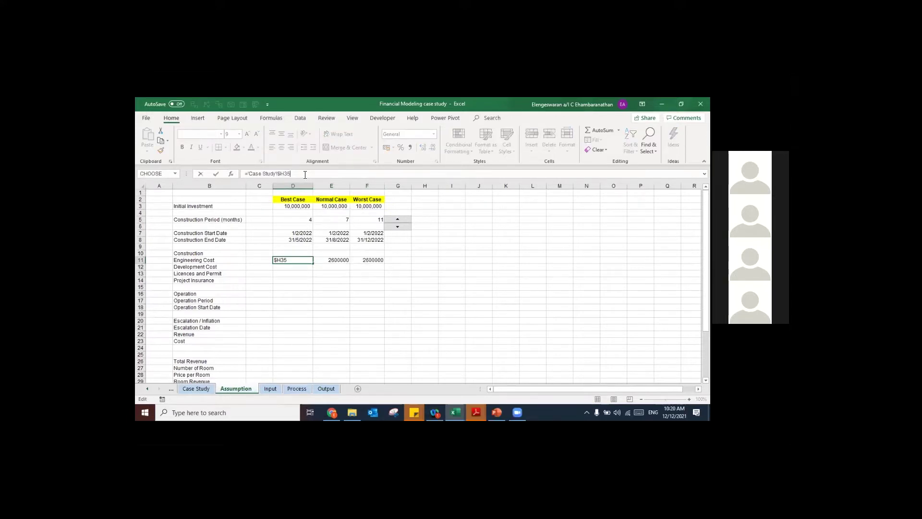
{"action": "key", "text": "Return"}
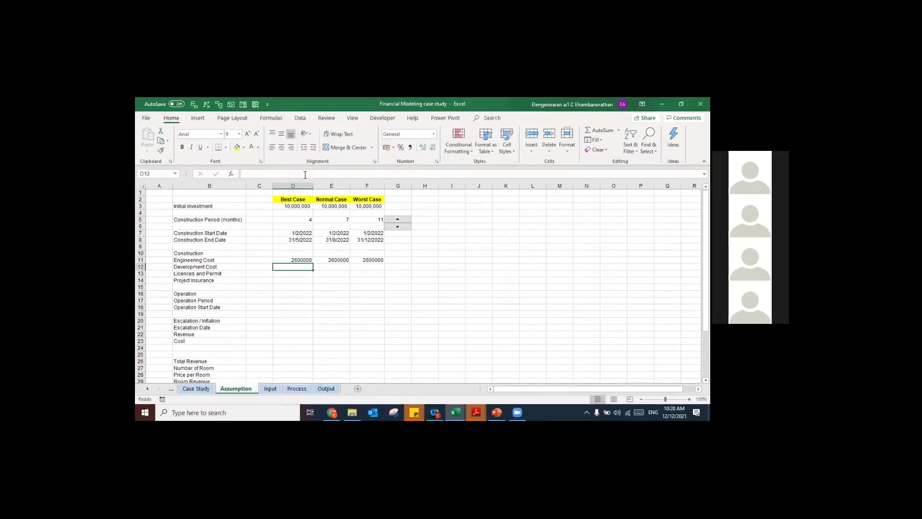
Step: Link Development Cost in D12 of the Assumption sheet to Case Study cell $H$36 and fill it across to F12
{"action": "type", "text": "="}
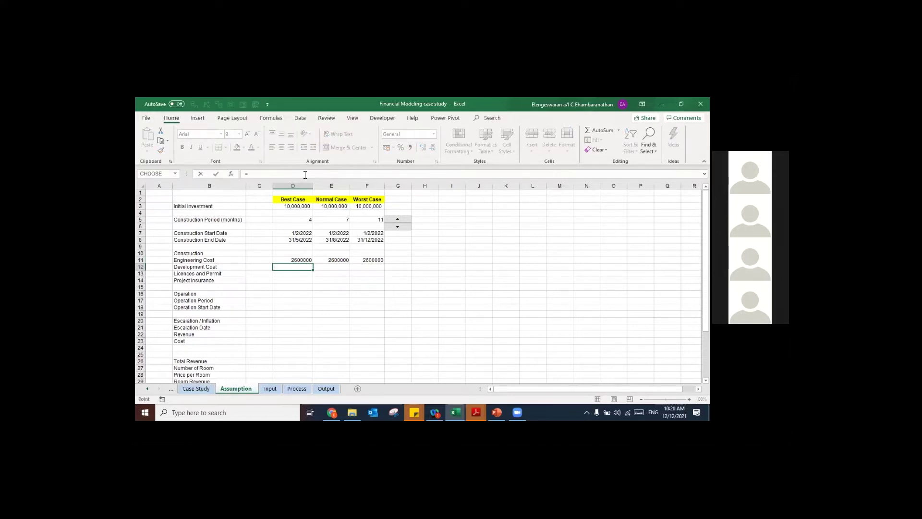
{"action": "key", "text": "ctrl+Page_Up"}
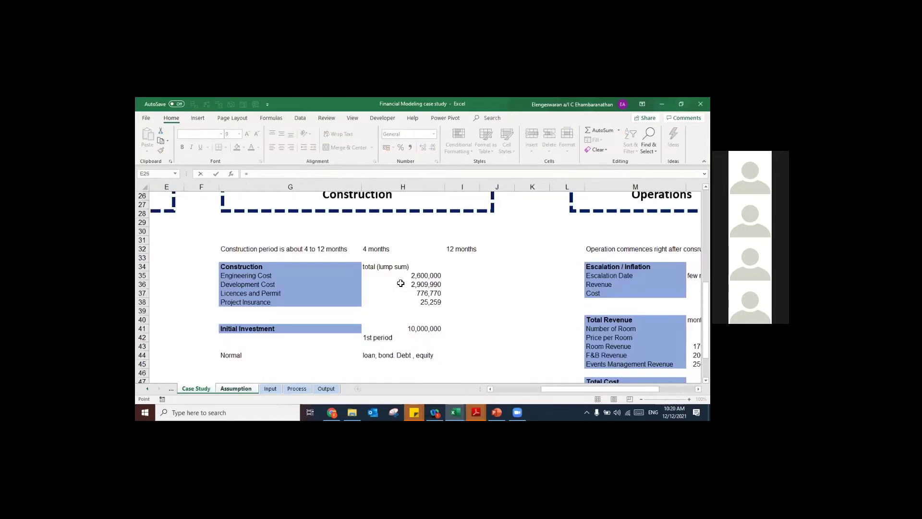
{"action": "left_click", "coordinate": [401, 283]}
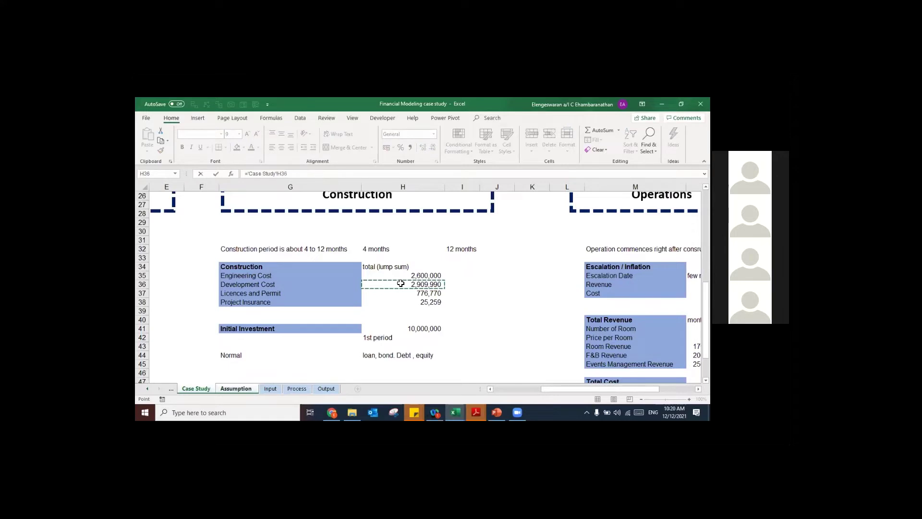
{"action": "key", "text": "ctrl+Page_Down"}
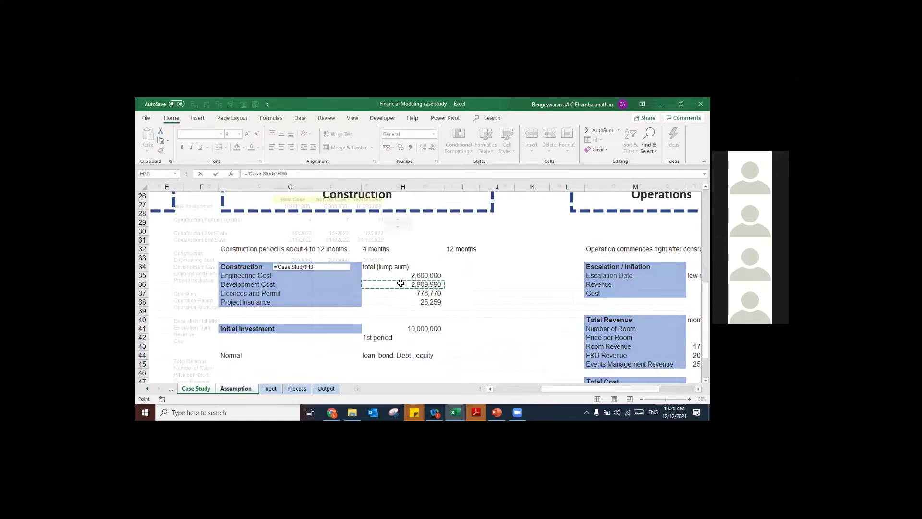
{"action": "key", "text": "F4"}
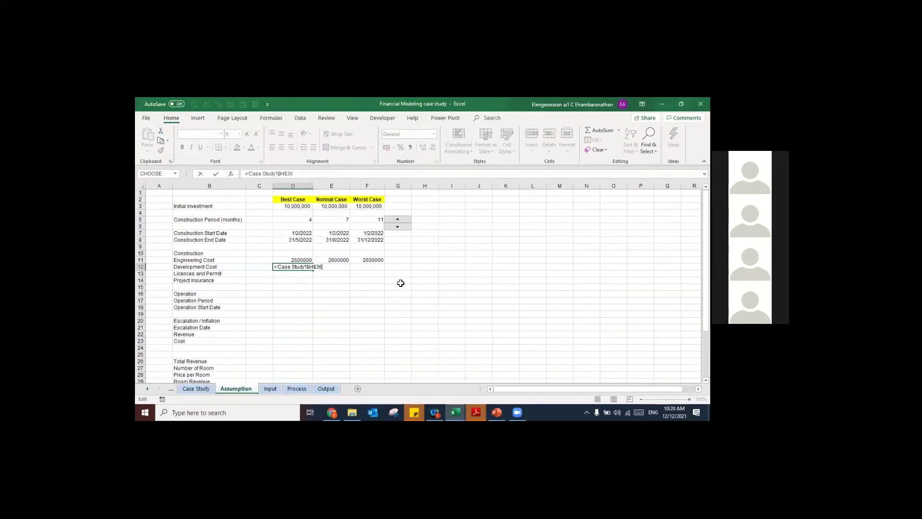
{"action": "key", "text": "ctrl+Return"}
{"action": "key", "text": "shift+Right"}
{"action": "key", "text": "shift+Right"}
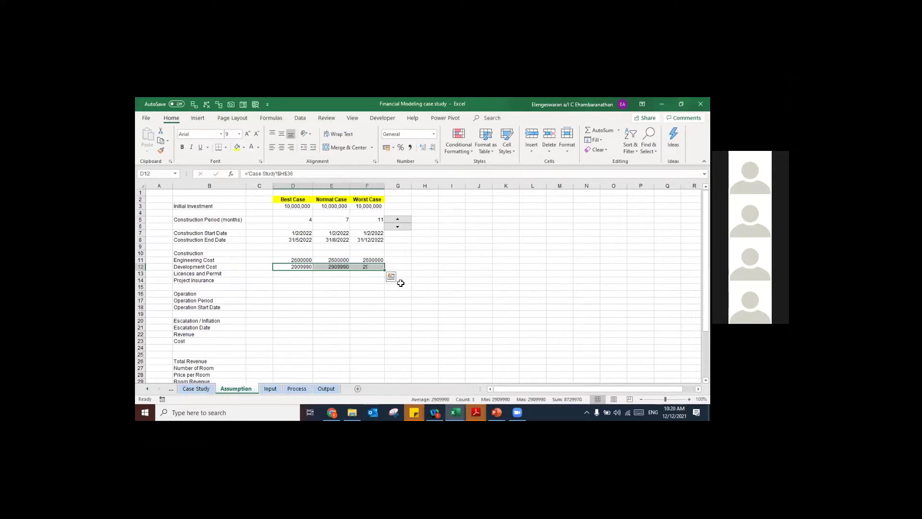
{"action": "key", "text": "ctrl+r"}
{"action": "key", "text": "Down"}
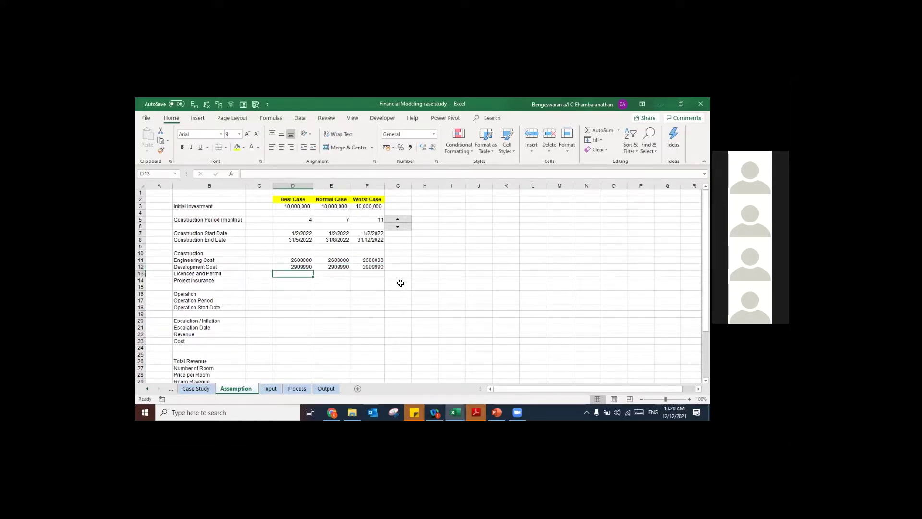
Step: Link Licences and Permit in D13 to Case Study cell $H$37 and fill it across to F13
{"action": "type", "text": "="}
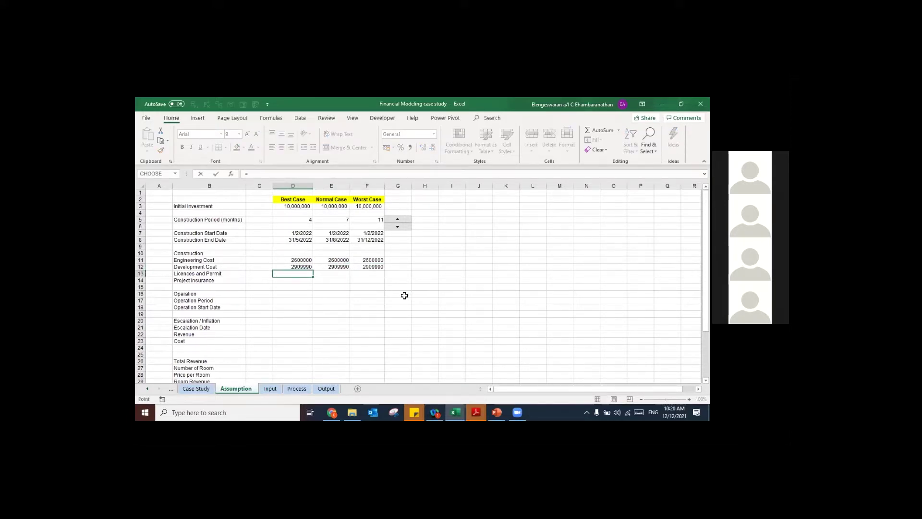
{"action": "key", "text": "ctrl+Page_Up"}
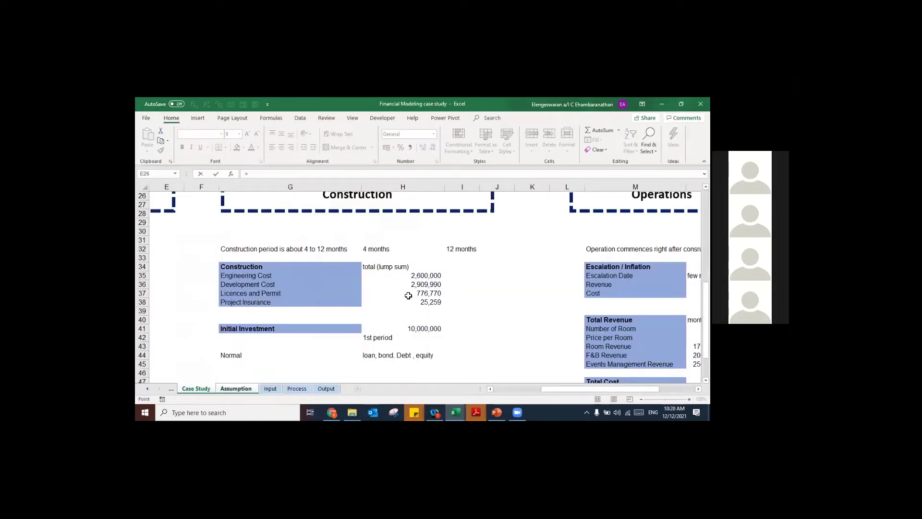
{"action": "left_click", "coordinate": [408, 295]}
{"action": "key", "text": "F4"}
{"action": "key", "text": "Return"}
{"action": "key", "text": "Up"}
{"action": "key", "text": "shift+Right"}
{"action": "key", "text": "shift+Right"}
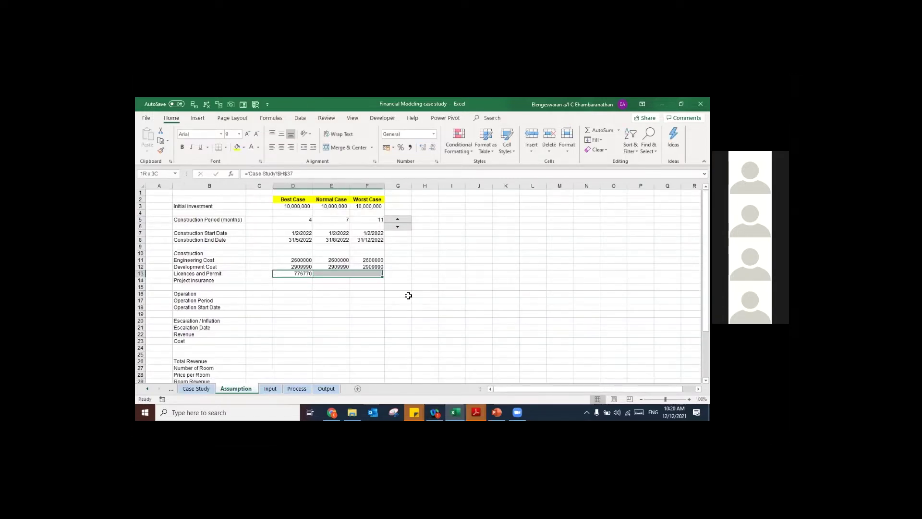
{"action": "key", "text": "ctrl+r"}
{"action": "key", "text": "Down"}
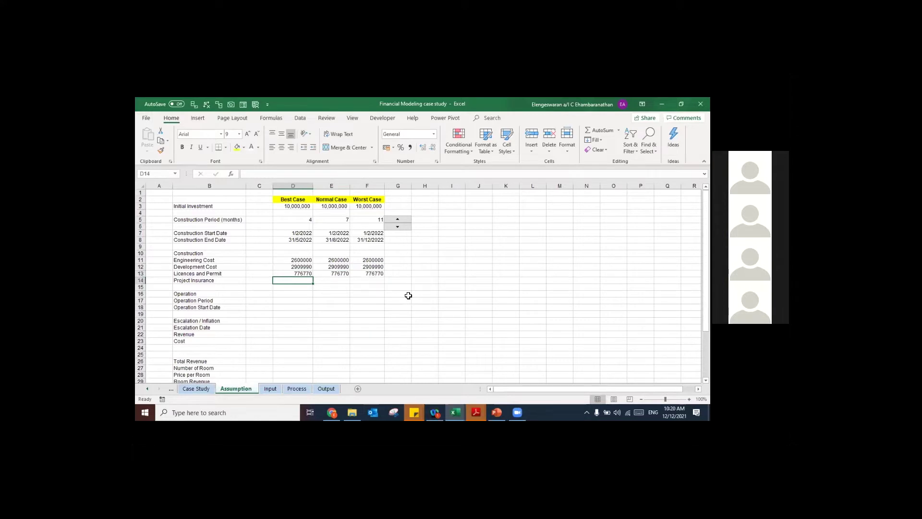
Step: Link Project Insurance in D14 to Case Study cell $H$38 and fill it across to F14
{"action": "type", "text": "="}
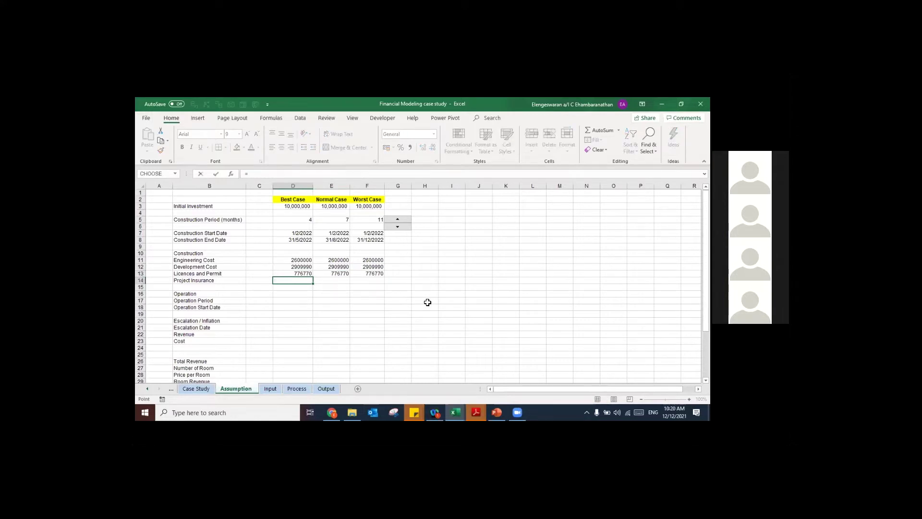
{"action": "key", "text": "ctrl+Page_Up"}
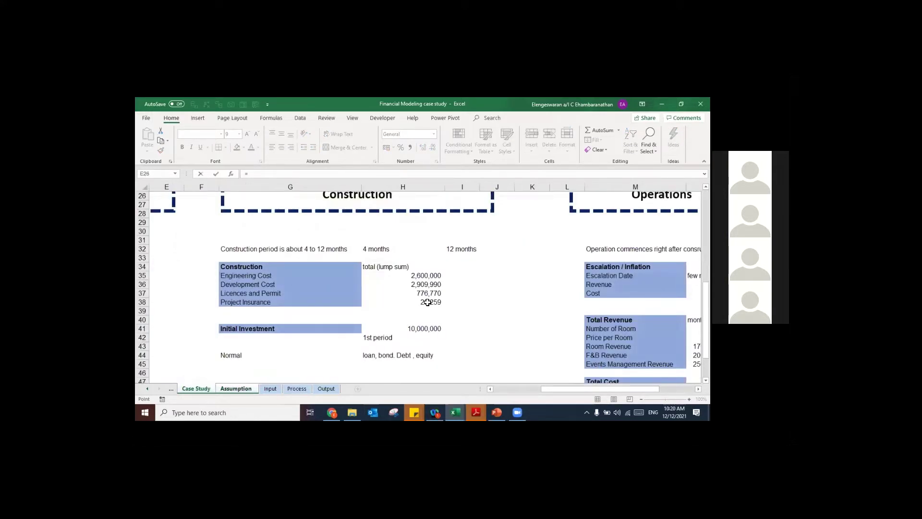
{"action": "left_click", "coordinate": [427, 303]}
{"action": "key", "text": "F4"}
{"action": "key", "text": "ctrl+Page_Down"}
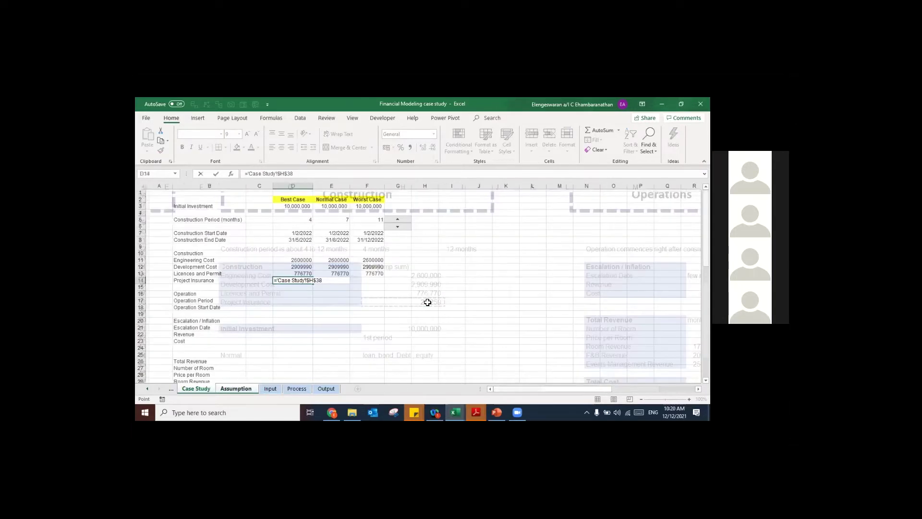
{"action": "key", "text": "Return"}
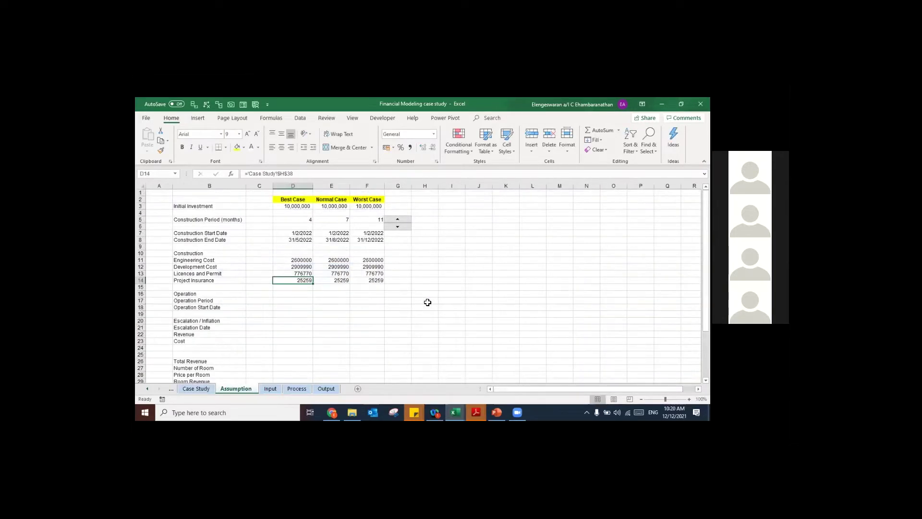
Step: Format the construction costs in D11:F14 as Accounting numbers with thousands separators and two decimals
{"action": "key", "text": "Up"}
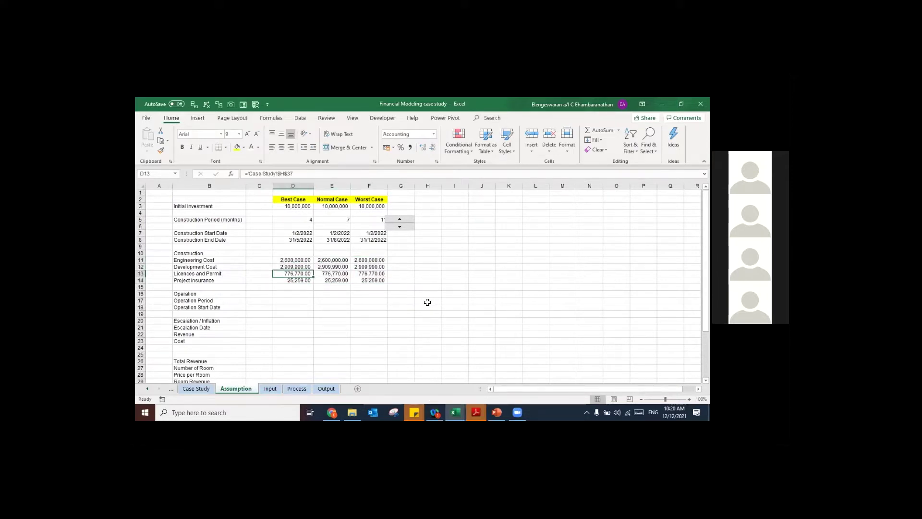
{"action": "key", "text": "Down"}
{"action": "key", "text": "Down"}
{"action": "key", "text": "Down"}
{"action": "key", "text": "Up"}
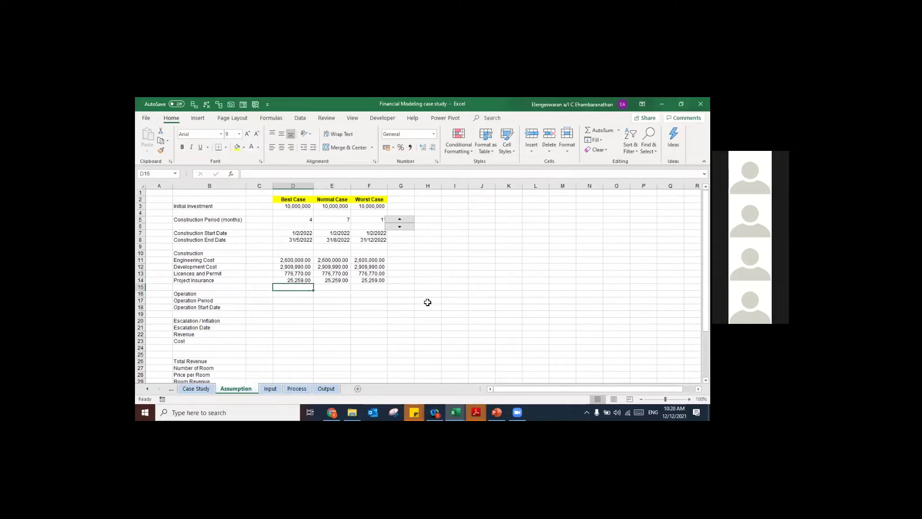
Step: Enter =D8+1 as the Best Case Operation Period in D17, based on the Construction End Date
{"action": "left_click", "coordinate": [219, 241]}
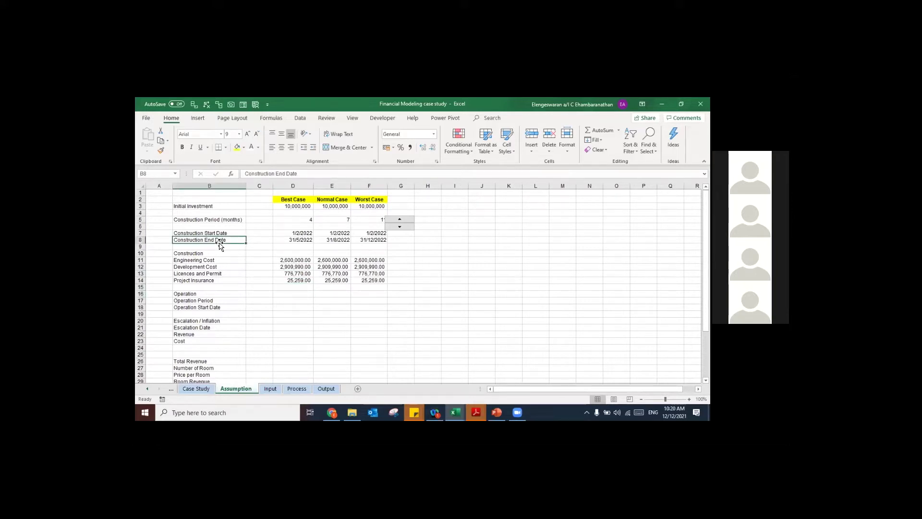
{"action": "left_click", "coordinate": [195, 301]}
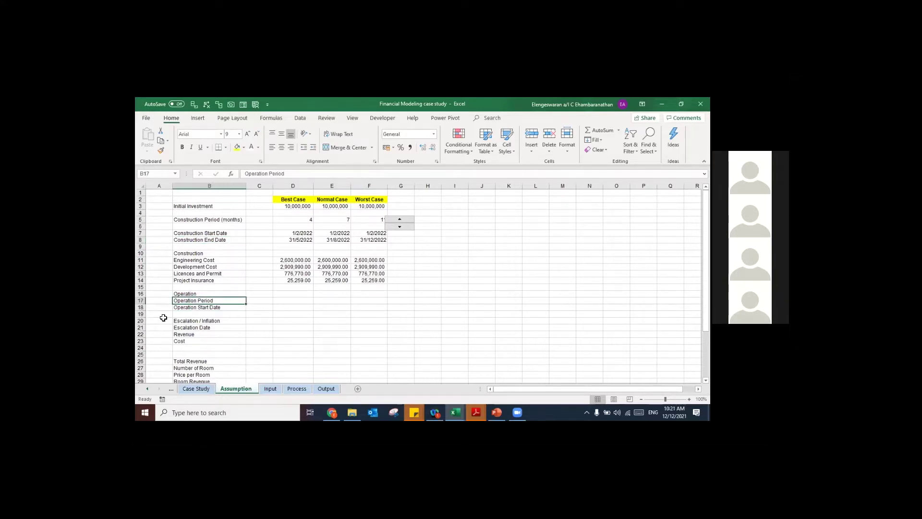
{"action": "key", "text": "Right"}
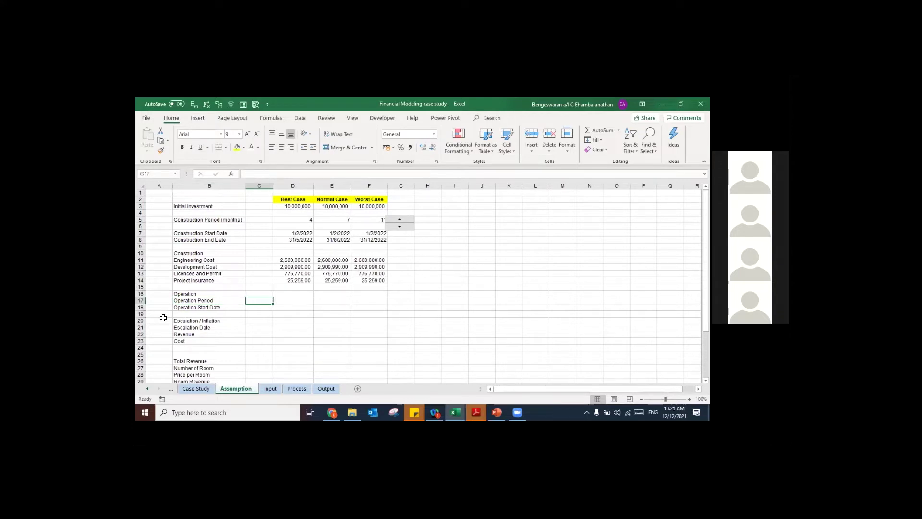
{"action": "key", "text": "Right"}
{"action": "type", "text": "="}
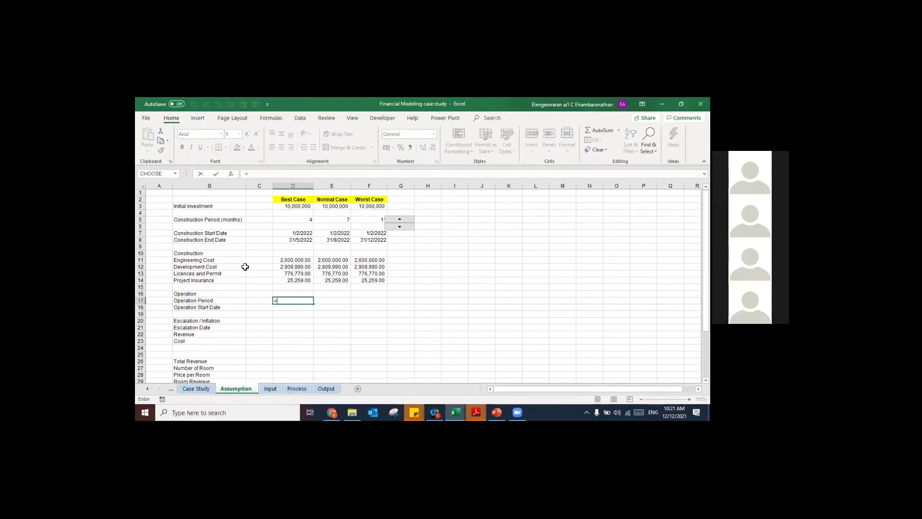
{"action": "left_click", "coordinate": [290, 239]}
{"action": "type", "text": "+1"}
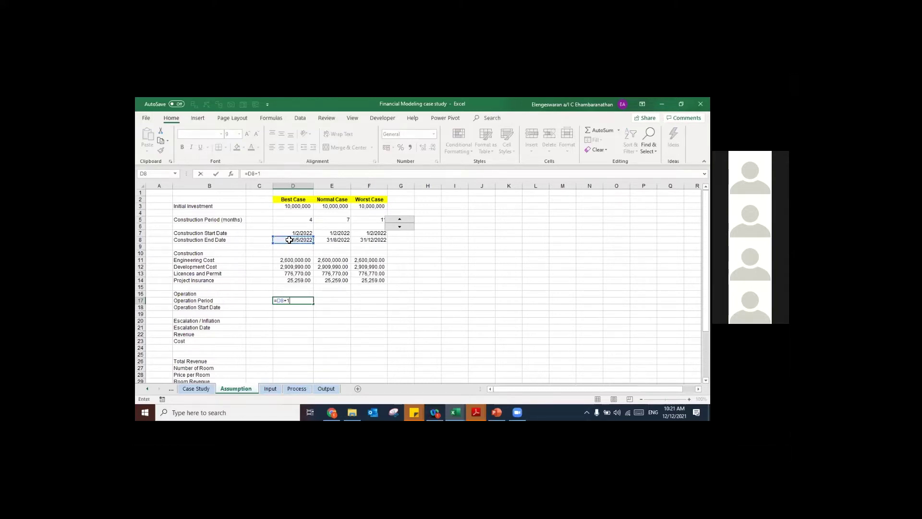
{"action": "key", "text": "Return"}
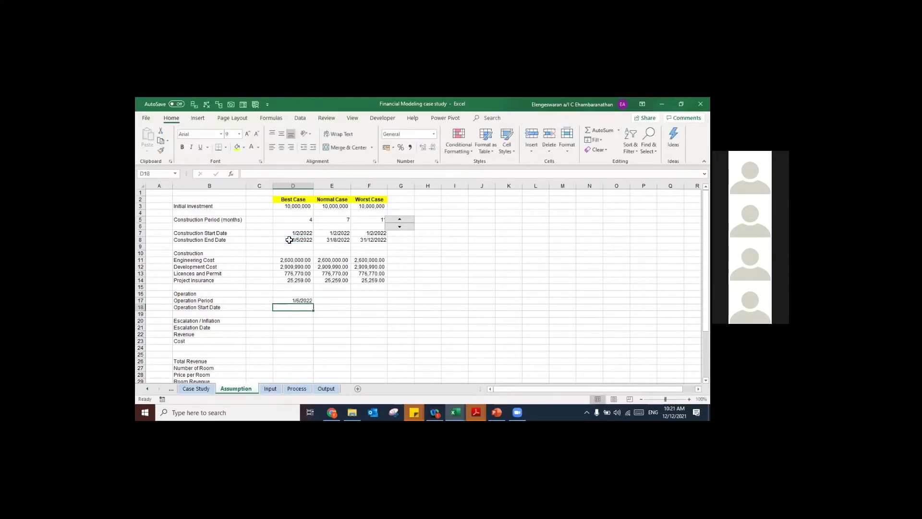
Step: Delete the entire Operation Period row from the Assumption sheet
{"action": "key", "text": "Left"}
{"action": "key", "text": "Up"}
{"action": "key", "text": "Left"}
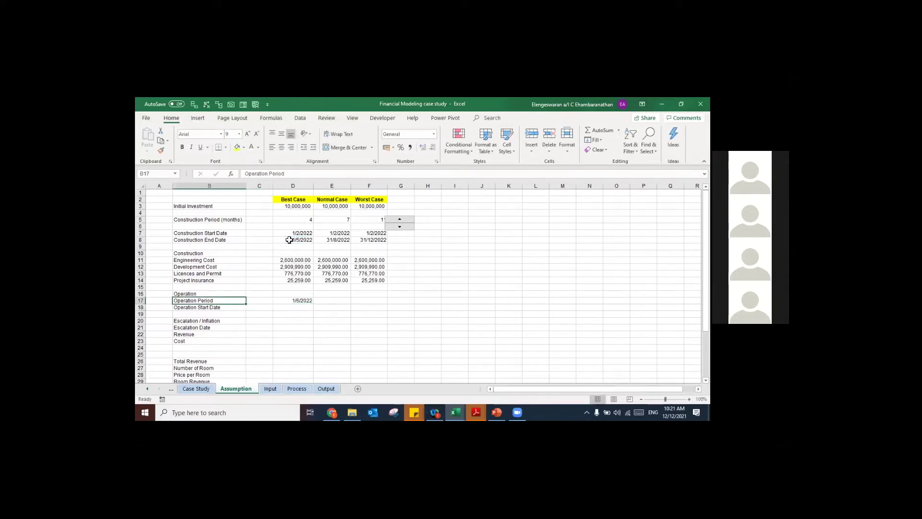
{"action": "key", "text": "shift+space"}
{"action": "key", "text": "ctrl+minus"}
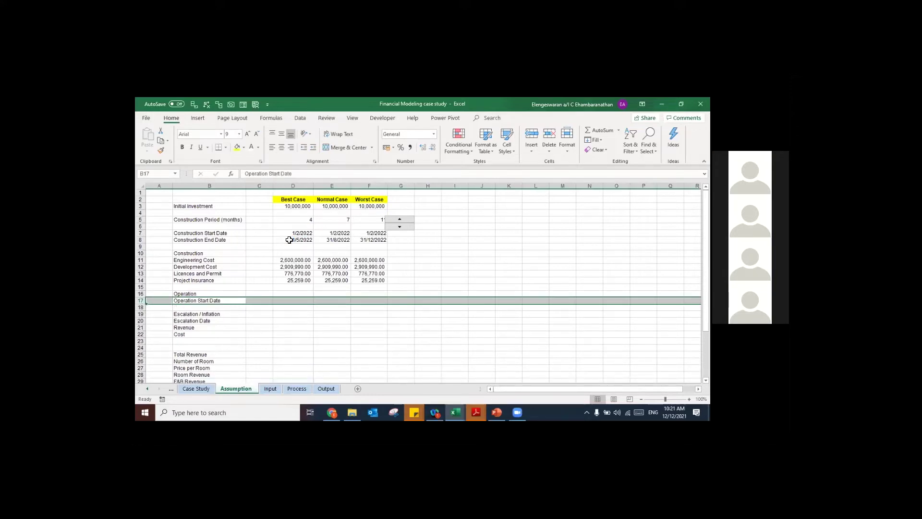
Step: Calculate the Best Case Operation Start Date in D17 as =D8+1 and fill it across to F17
{"action": "key", "text": "Right"}
{"action": "key", "text": "Right"}
{"action": "type", "text": "="}
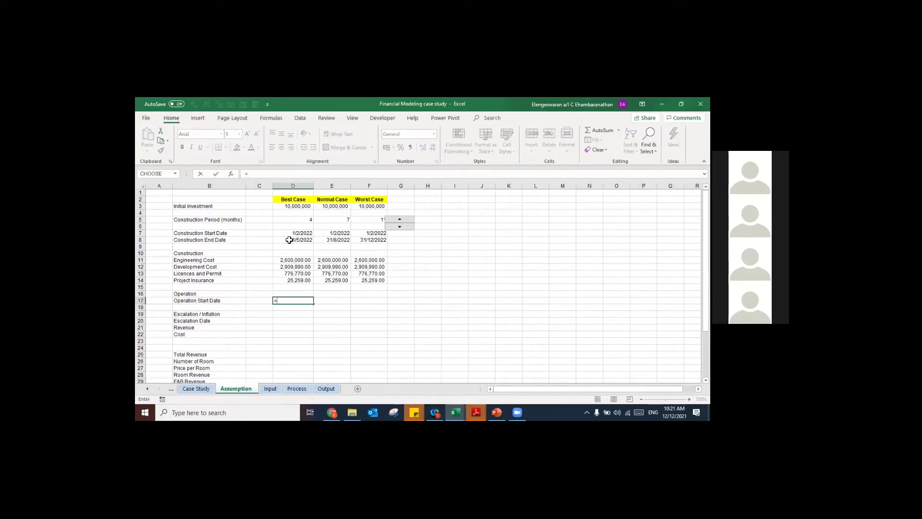
{"action": "left_click", "coordinate": [289, 240]}
{"action": "type", "text": "+1"}
{"action": "key", "text": "Return"}
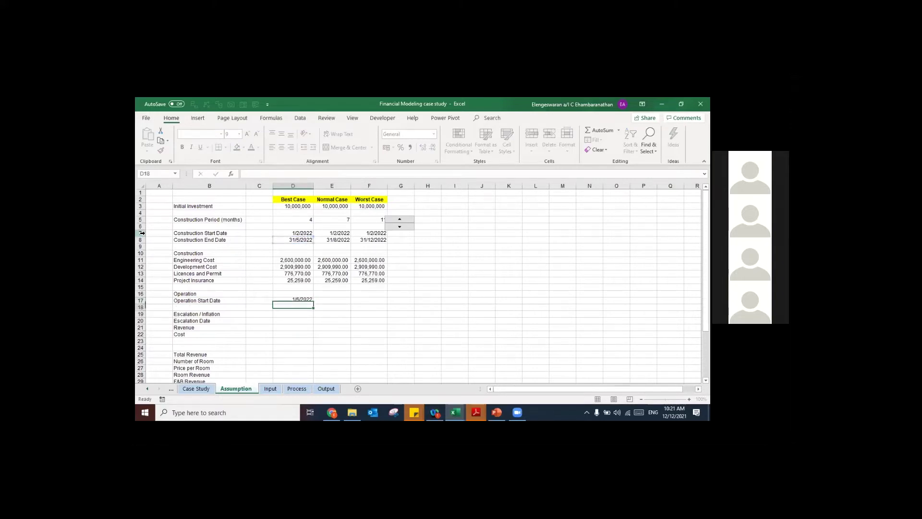
{"action": "key", "text": "Up"}
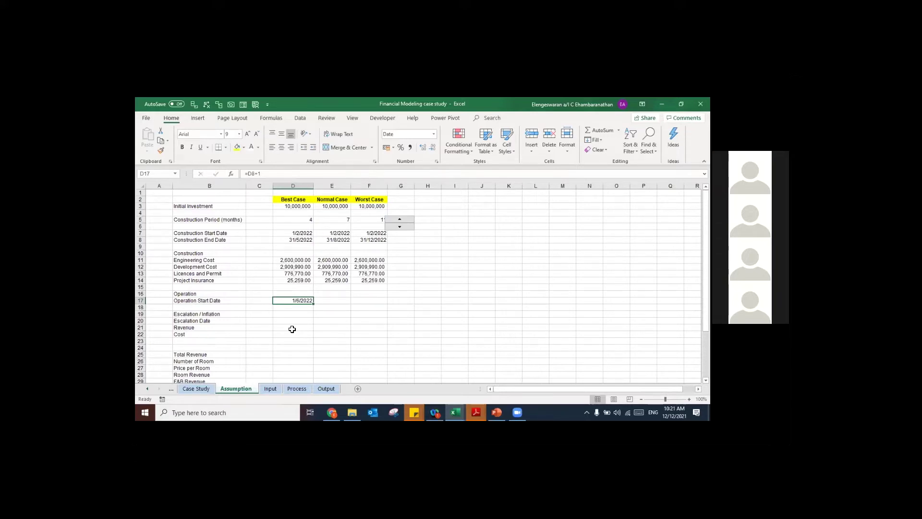
{"action": "key", "text": "shift+Right"}
{"action": "key", "text": "shift+Right"}
{"action": "key", "text": "ctrl+r"}
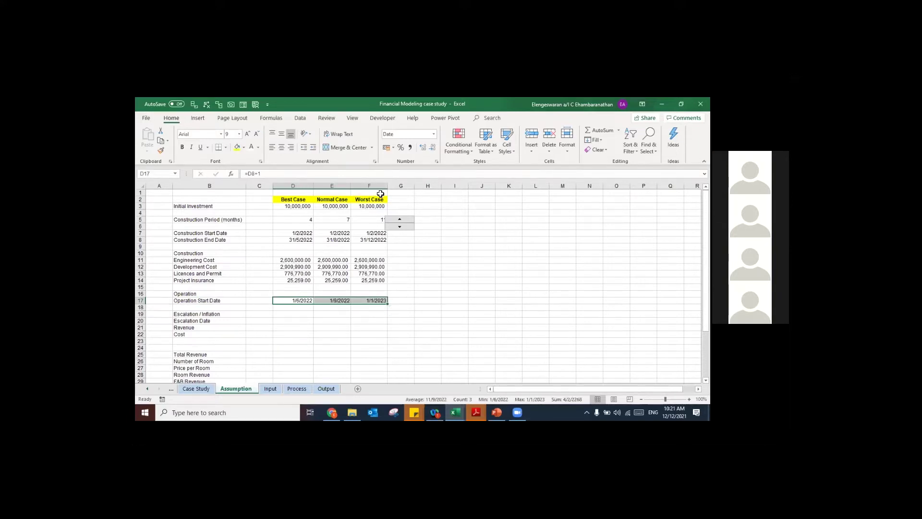
Step: Shift the construction period spinner slightly to the right so it clears the Worst Case value in F5
{"action": "right_click", "coordinate": [391, 219]}
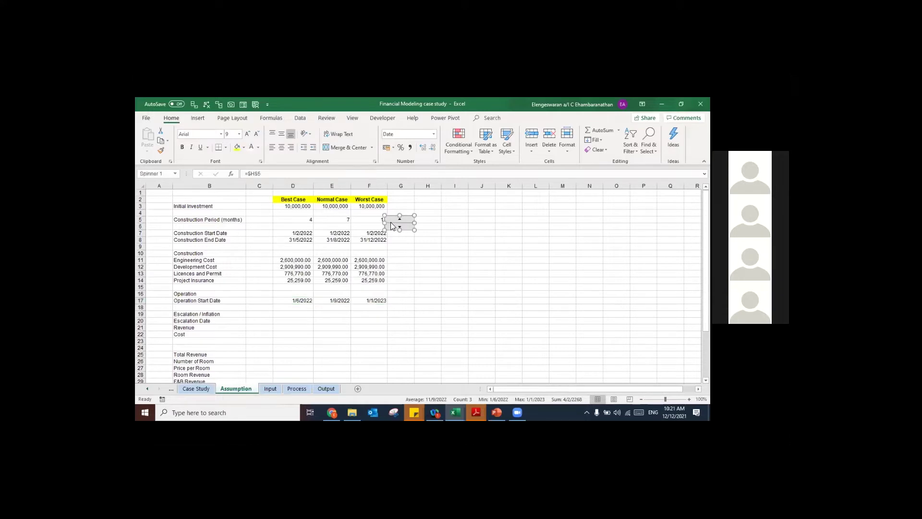
{"action": "key", "text": "Escape"}
{"action": "left_click_drag", "start_coordinate": [391, 217], "coordinate": [395, 218]}
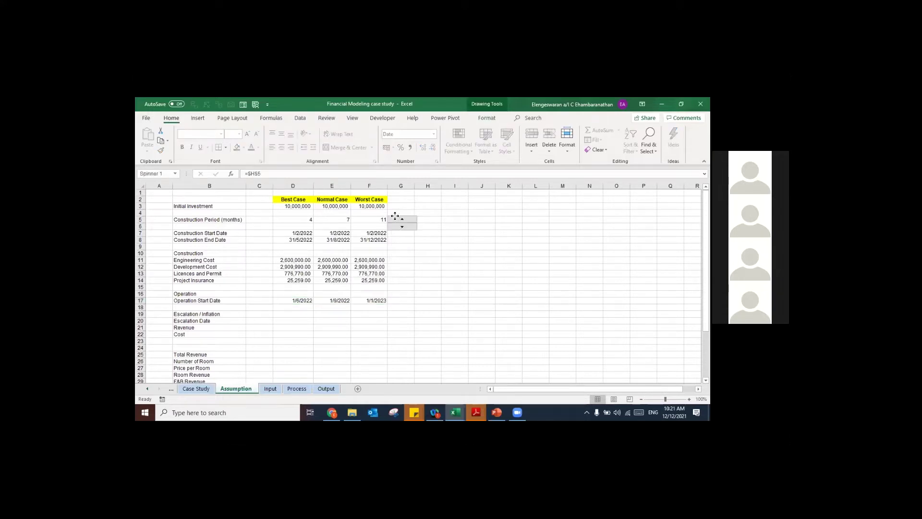
{"action": "left_click", "coordinate": [410, 268]}
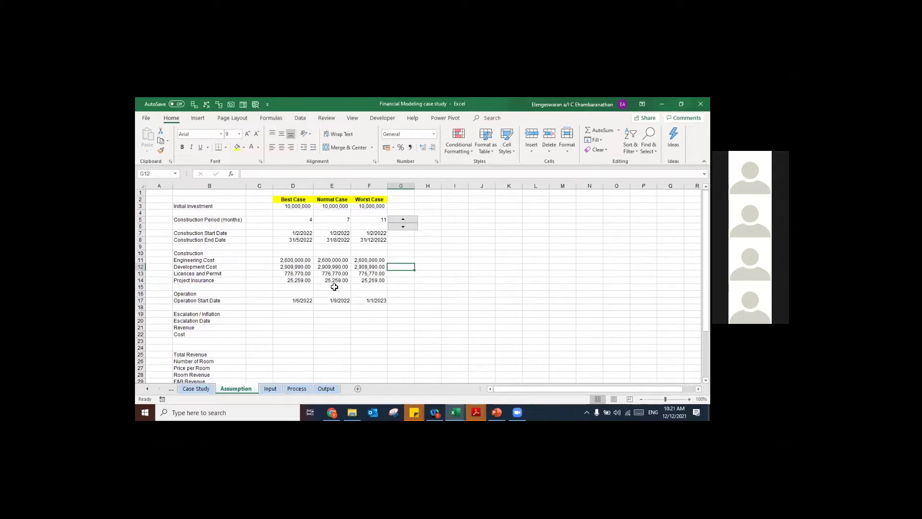
Step: Fill the Escalation / Inflation label block in B19:B22 with the gold theme colour
{"action": "left_click", "coordinate": [194, 335]}
{"action": "key", "text": "shift+Up"}
{"action": "key", "text": "shift+Up"}
{"action": "key", "text": "shift+Up"}
{"action": "key", "text": "Escape"}
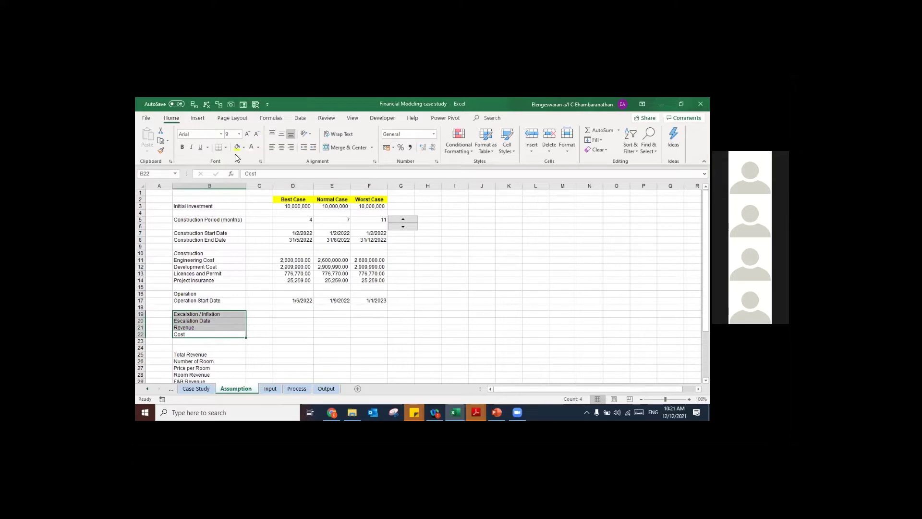
{"action": "left_click", "coordinate": [244, 148]}
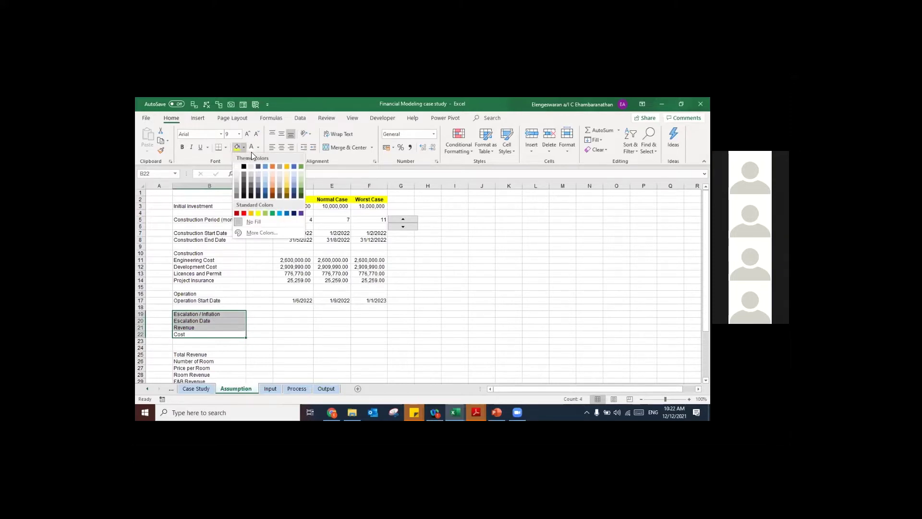
{"action": "left_click", "coordinate": [287, 166]}
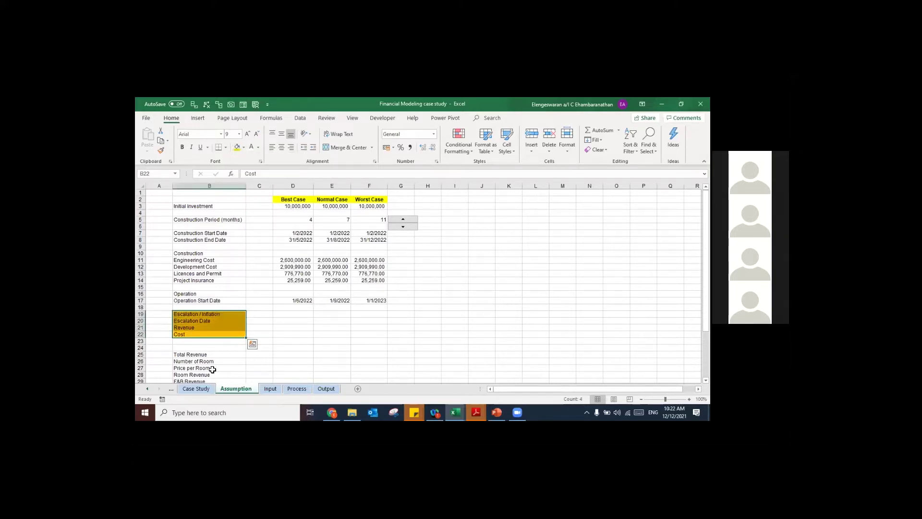
Step: Examine the Total Revenue figures on the Case Study sheet, including how Room Revenue in N43 is calculated
{"action": "scroll", "coordinate": [211, 312], "scroll_direction": "down", "scroll_amount": 4}
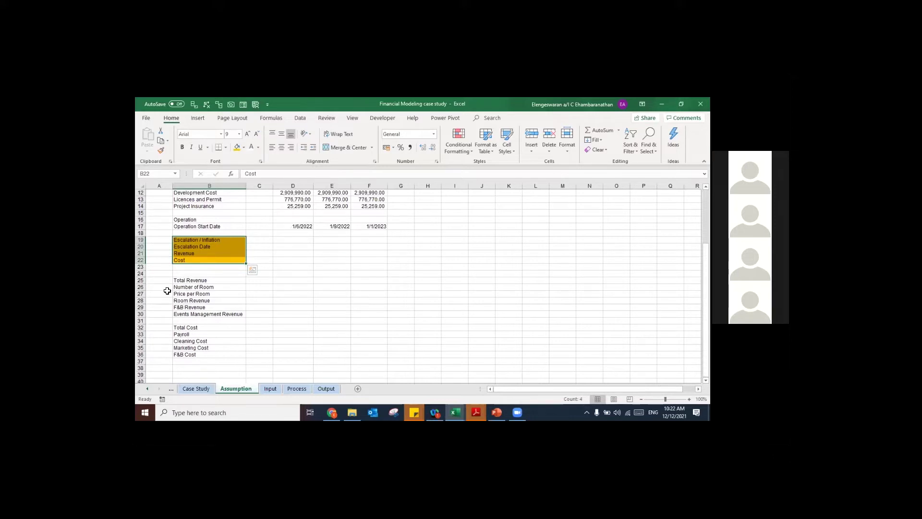
{"action": "left_click", "coordinate": [195, 391]}
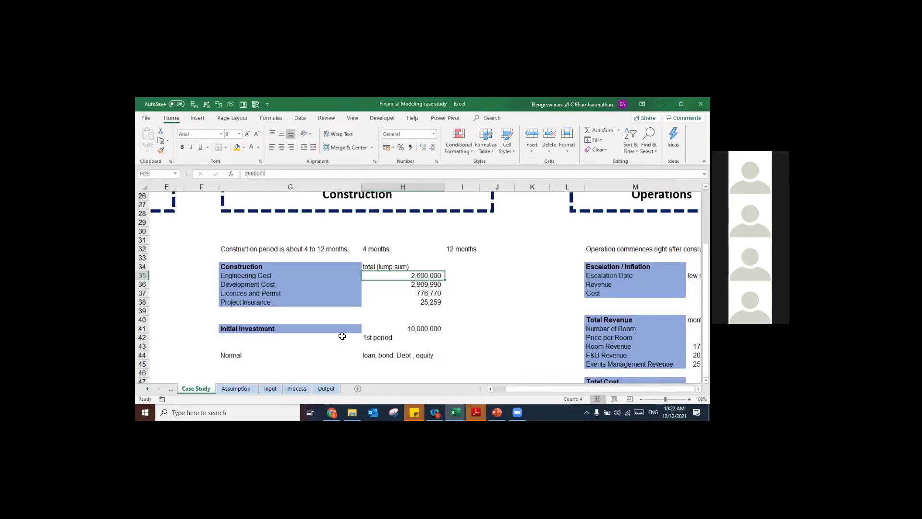
{"action": "scroll", "coordinate": [342, 335], "scroll_direction": "right", "scroll_amount": 5}
{"action": "scroll", "coordinate": [414, 307], "scroll_direction": "down", "scroll_amount": 4}
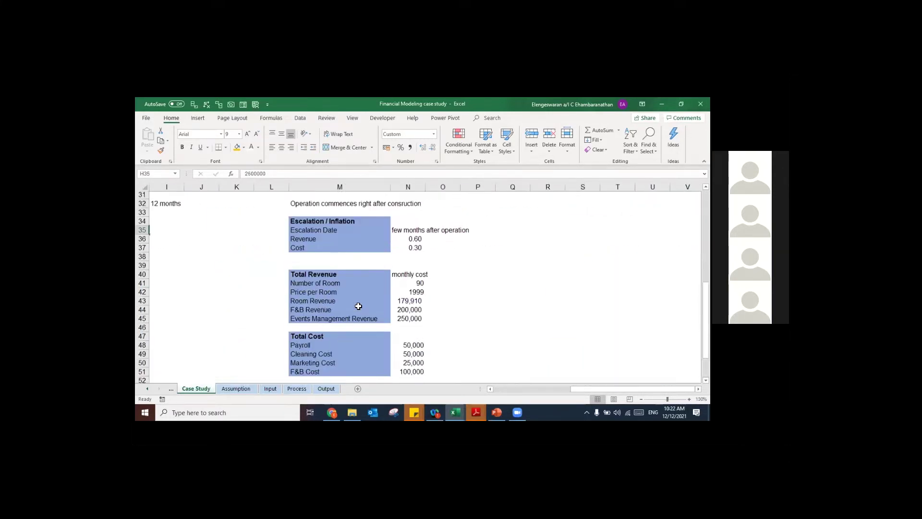
{"action": "left_click", "coordinate": [321, 272]}
{"action": "left_click", "coordinate": [320, 266]}
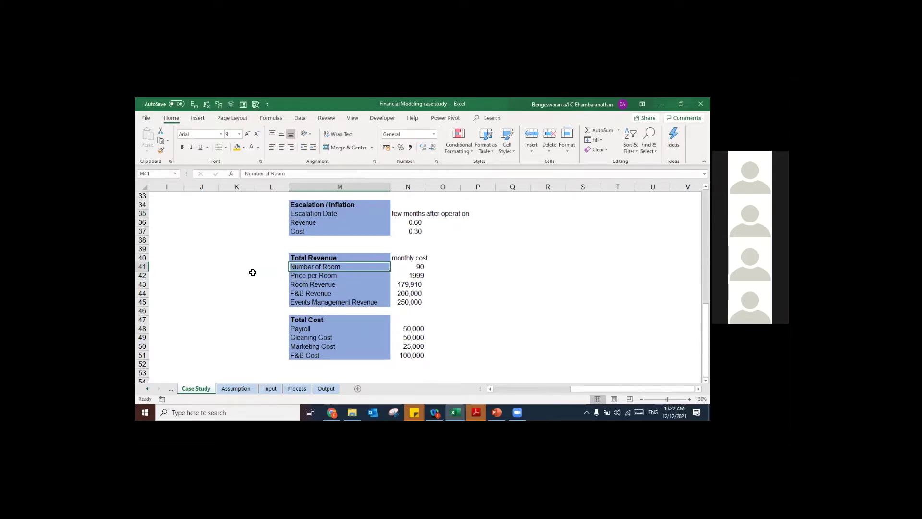
{"action": "key", "text": "Right"}
{"action": "key", "text": "Down"}
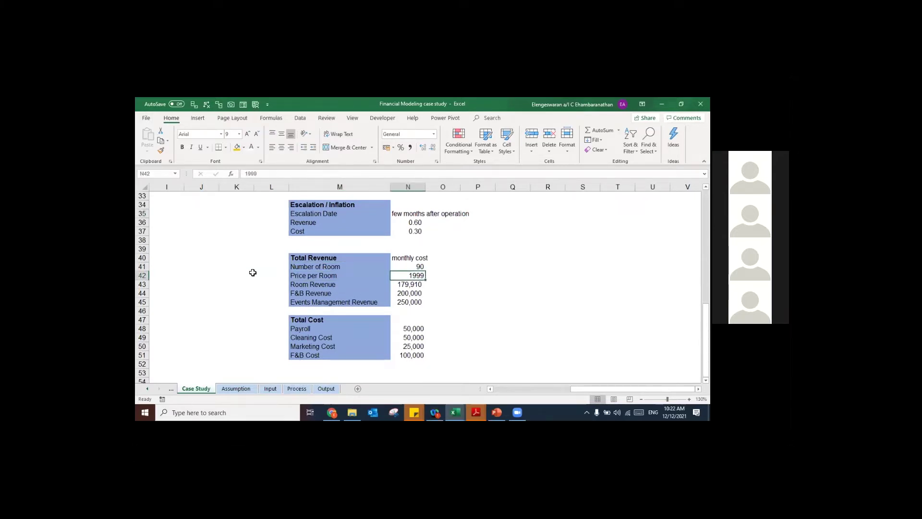
{"action": "key", "text": "Down"}
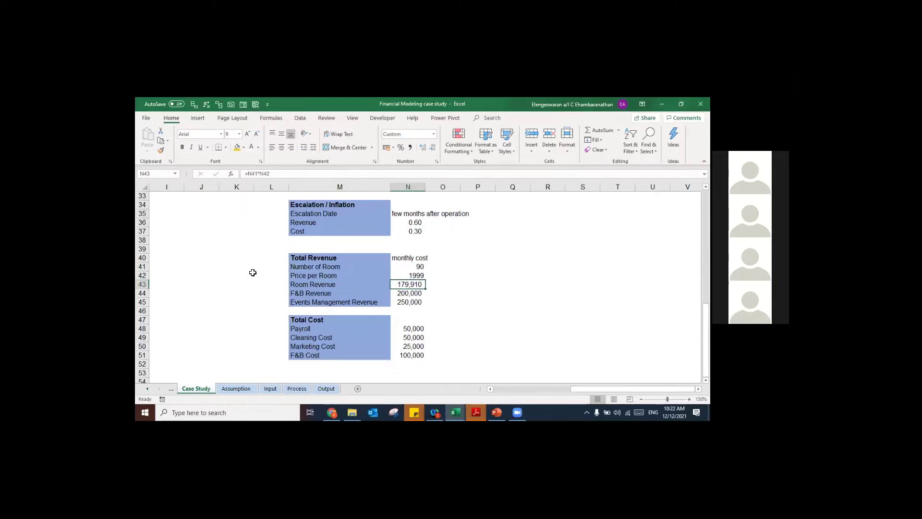
{"action": "key", "text": "F2"}
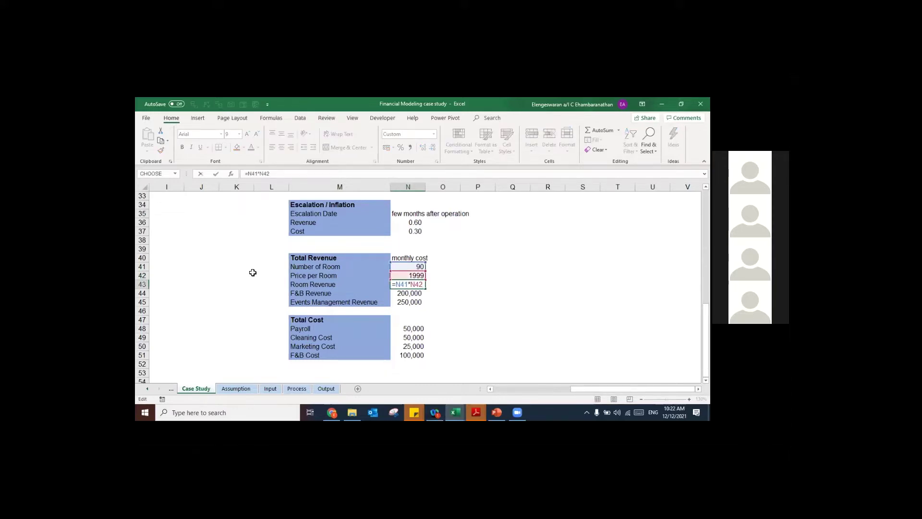
{"action": "key", "text": "Return"}
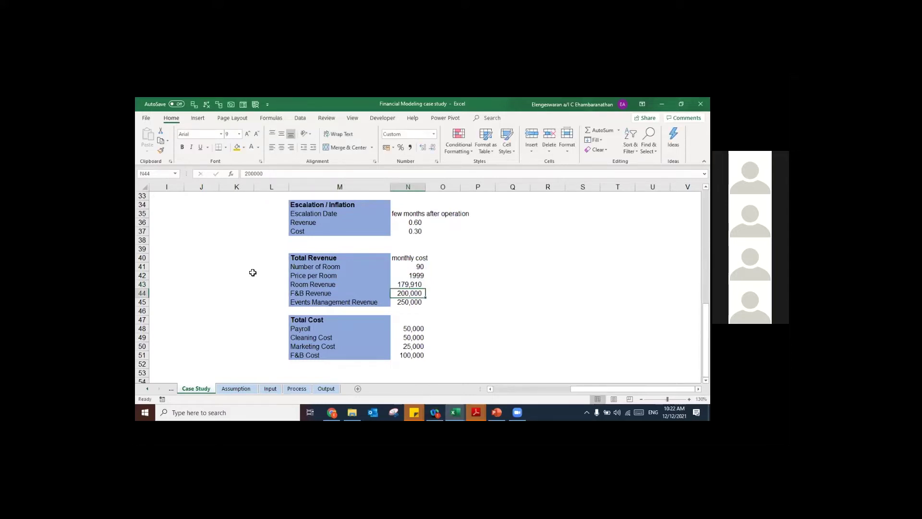
{"action": "key", "text": "Down"}
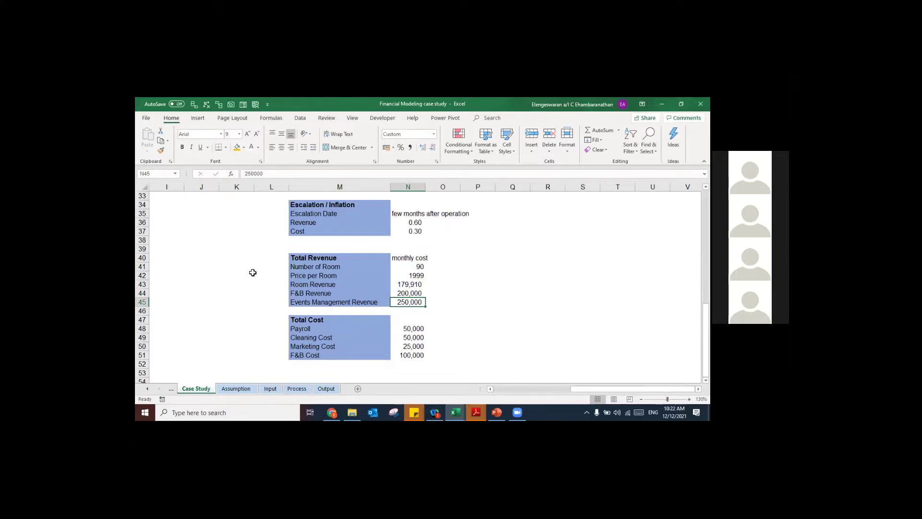
Step: Copy the revenue values in N41:N45 of the Case Study sheet into the Best Case column of the Assumption sheet, starting at D26
{"action": "key", "text": "Up"}
{"action": "key", "text": "Up"}
{"action": "key", "text": "Up"}
{"action": "key", "text": "Up"}
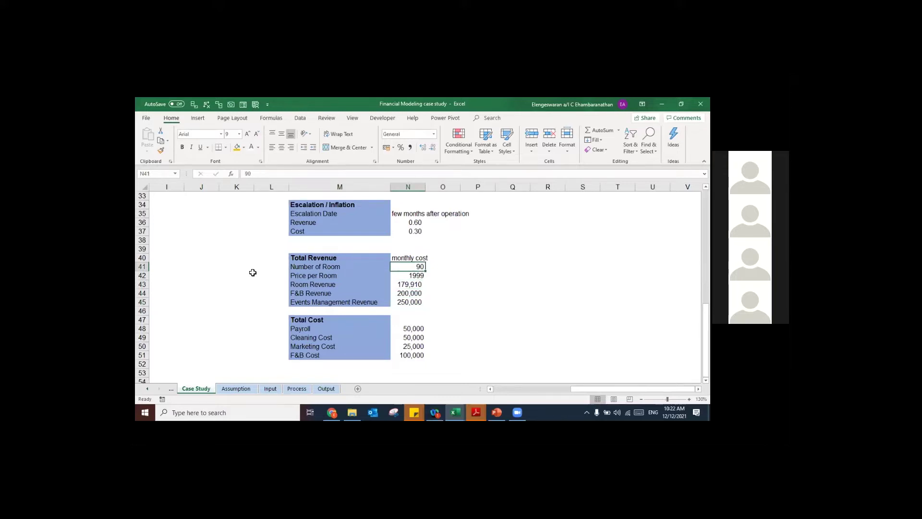
{"action": "key", "text": "shift+Down"}
{"action": "key", "text": "shift+Down"}
{"action": "key", "text": "shift+Down"}
{"action": "key", "text": "shift+Down"}
{"action": "key", "text": "ctrl+c"}
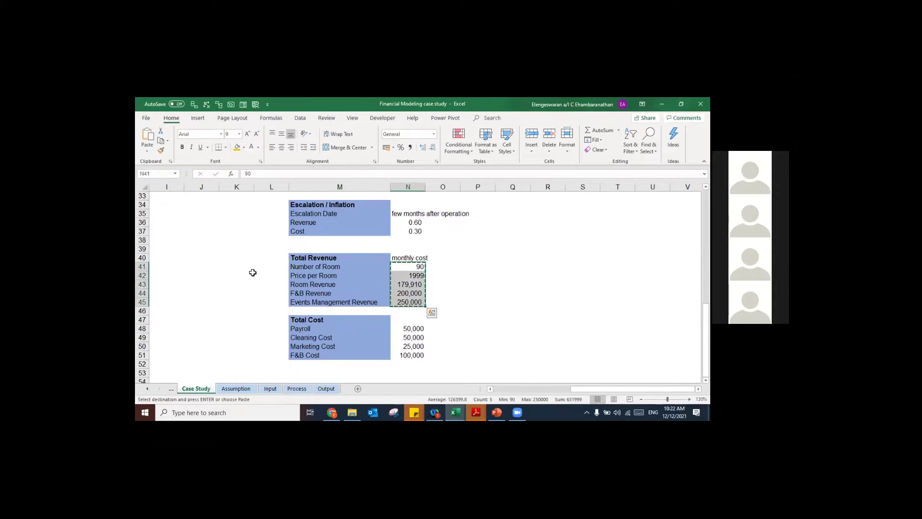
{"action": "key", "text": "ctrl+Page_Down"}
{"action": "key", "text": "ctrl+v"}
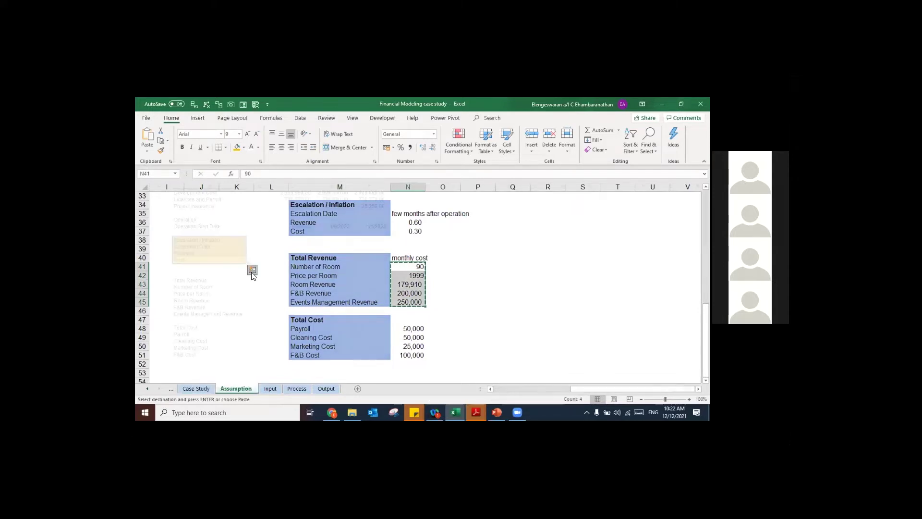
{"action": "left_click", "coordinate": [286, 289]}
{"action": "key", "text": "ctrl+v"}
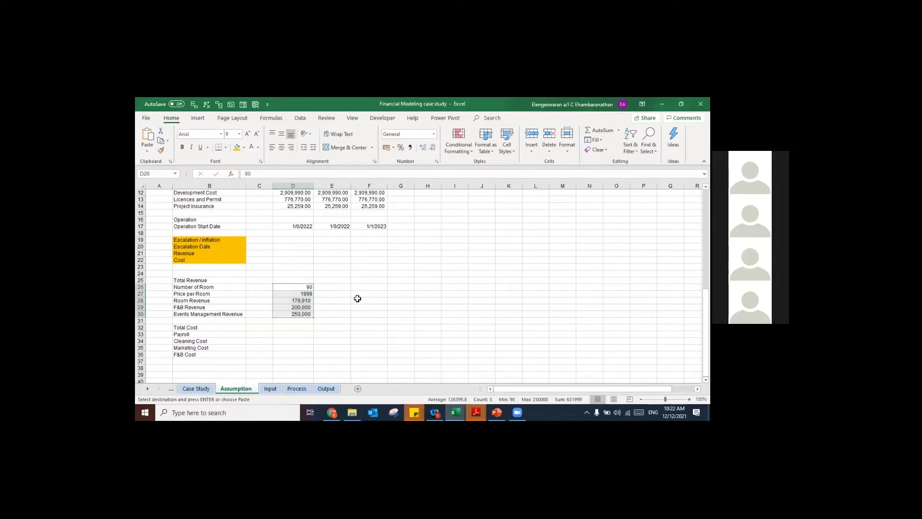
Step: Copy the Normal and Worst Case revenue values in G29:H33 of the Input sheet into the Assumption sheet, starting at E26
{"action": "key", "text": "ctrl+Page_Down"}
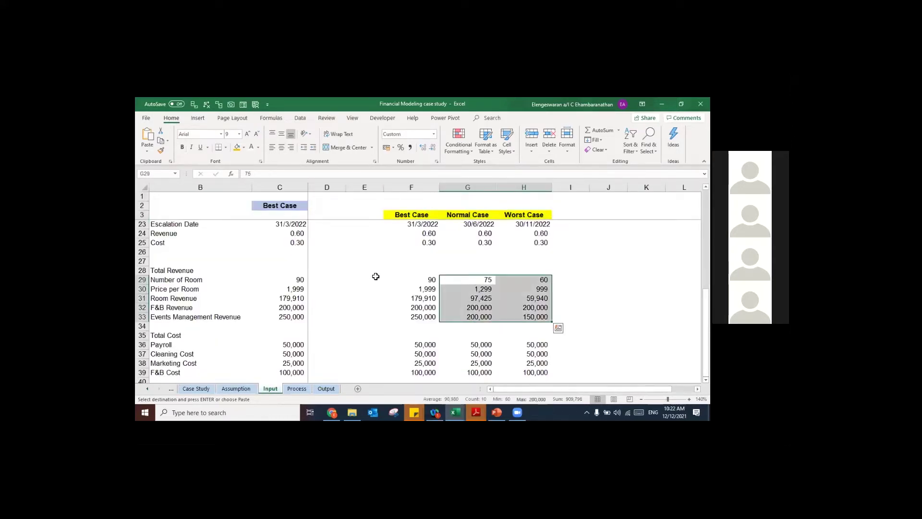
{"action": "left_click", "coordinate": [479, 280]}
{"action": "key", "text": "ctrl+v"}
{"action": "key", "text": "ctrl+Page_Up"}
{"action": "left_click", "coordinate": [335, 289]}
{"action": "key", "text": "ctrl+v"}
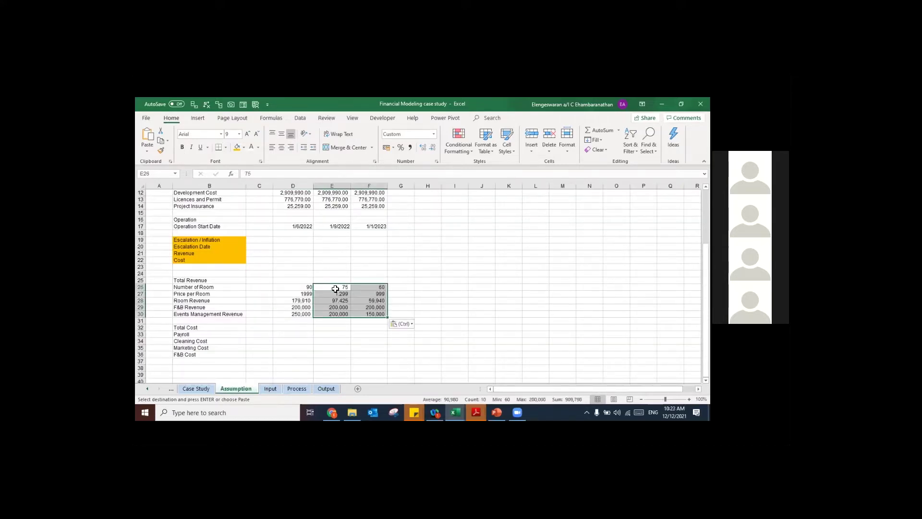
Step: Check the Best Case Room Revenue formula in D28 of the Assumption sheet
{"action": "key", "text": "Left"}
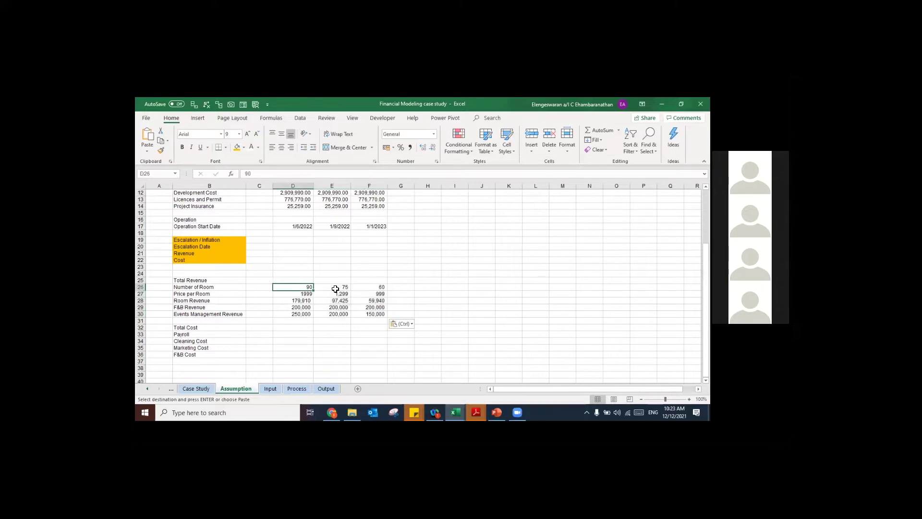
{"action": "key", "text": "Down"}
{"action": "key", "text": "Down"}
{"action": "key", "text": "F2"}
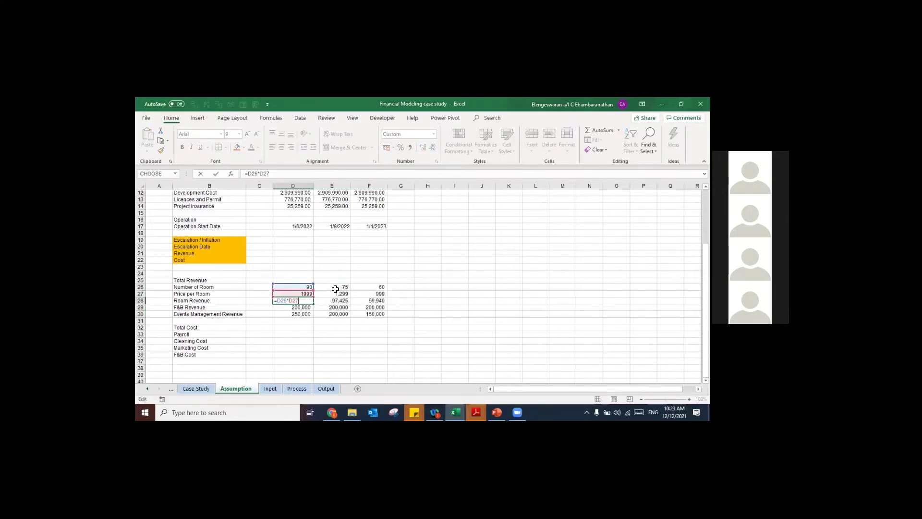
{"action": "key", "text": "Escape"}
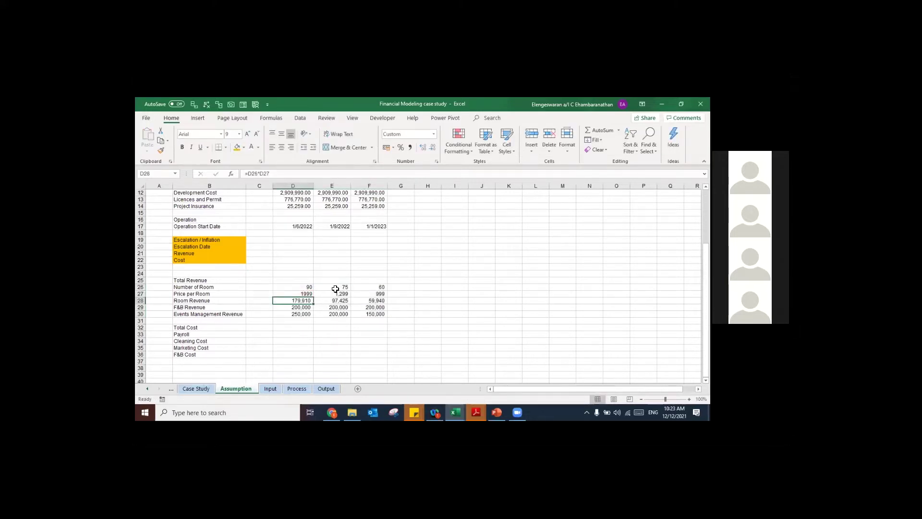
Step: Insert a new column at C on the Assumption sheet and remove its inherited fill colour
{"action": "scroll", "coordinate": [336, 289], "scroll_direction": "up", "scroll_amount": 2}
{"action": "scroll", "coordinate": [282, 208], "scroll_direction": "up", "scroll_amount": 2}
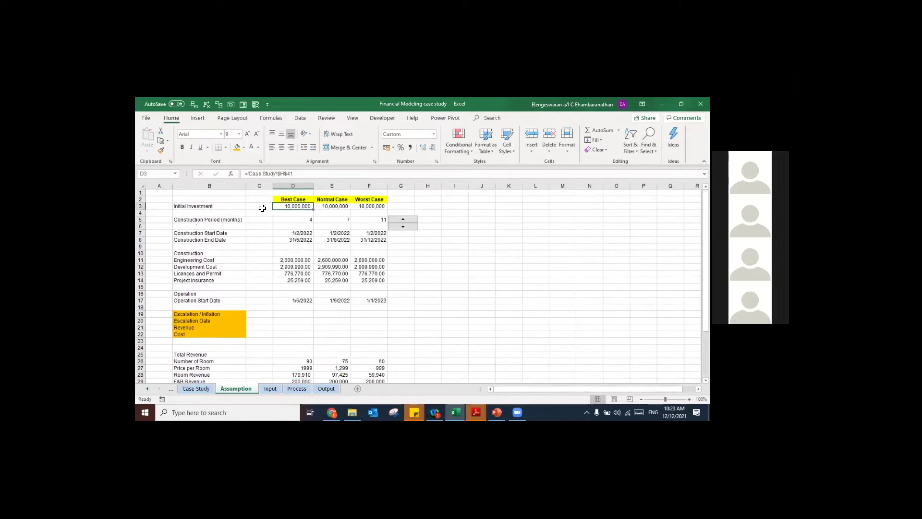
{"action": "left_click", "coordinate": [259, 206]}
{"action": "key", "text": "ctrl+space"}
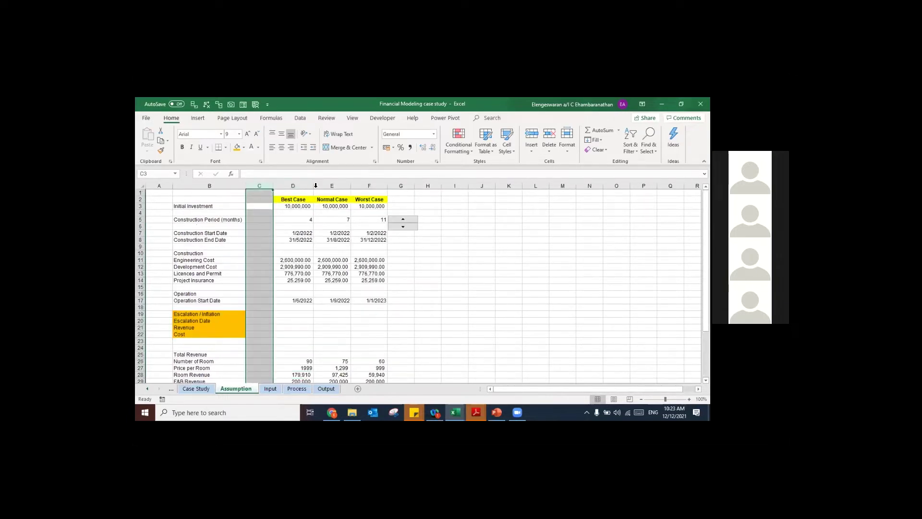
{"action": "key", "text": "ctrl+shift+plus"}
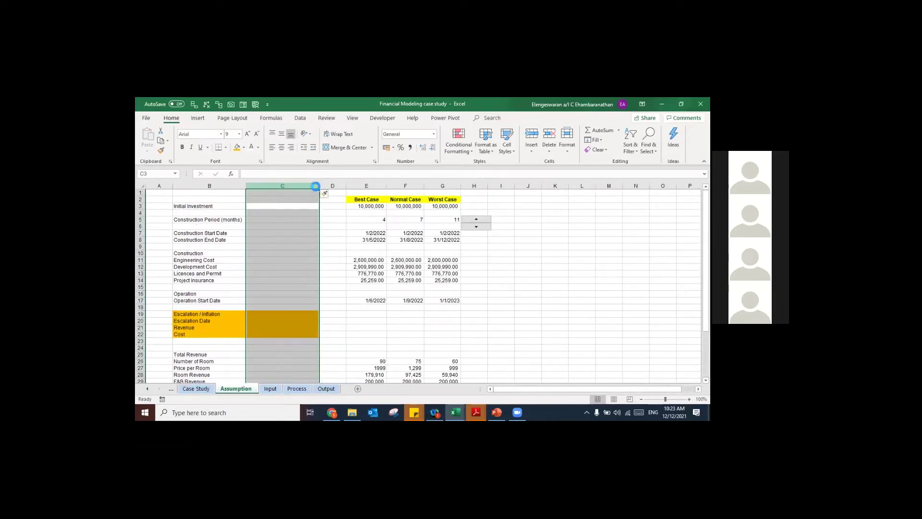
{"action": "key", "text": "alt+h"}
{"action": "key", "text": "h"}
{"action": "key", "text": "n"}
Step: Freeze the Assumption sheet's panes at C3 so the case headings and row labels stay fixed
{"action": "left_click", "coordinate": [271, 205]}
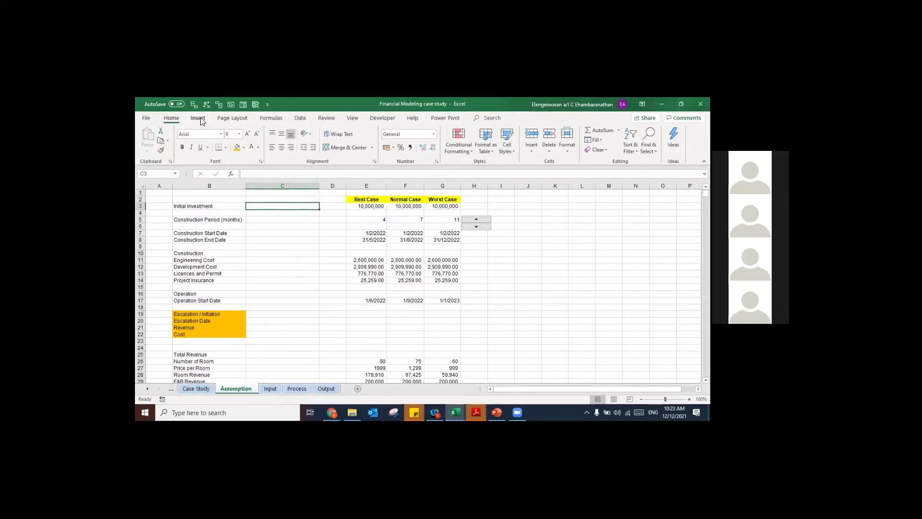
{"action": "left_click", "coordinate": [352, 119]}
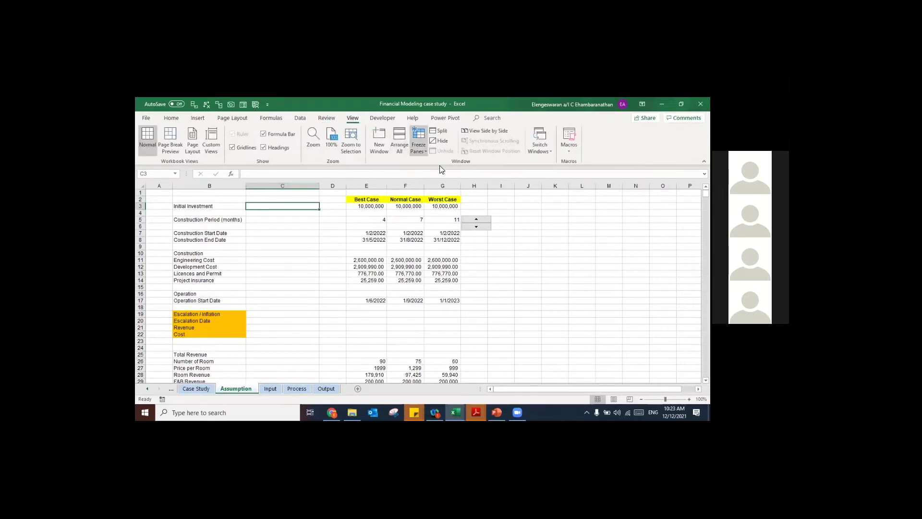
{"action": "left_click", "coordinate": [418, 144]}
{"action": "left_click", "coordinate": [439, 168]}
{"action": "scroll", "coordinate": [397, 235], "scroll_direction": "down", "scroll_amount": 1}
{"action": "scroll", "coordinate": [396, 235], "scroll_direction": "down", "scroll_amount": 4}
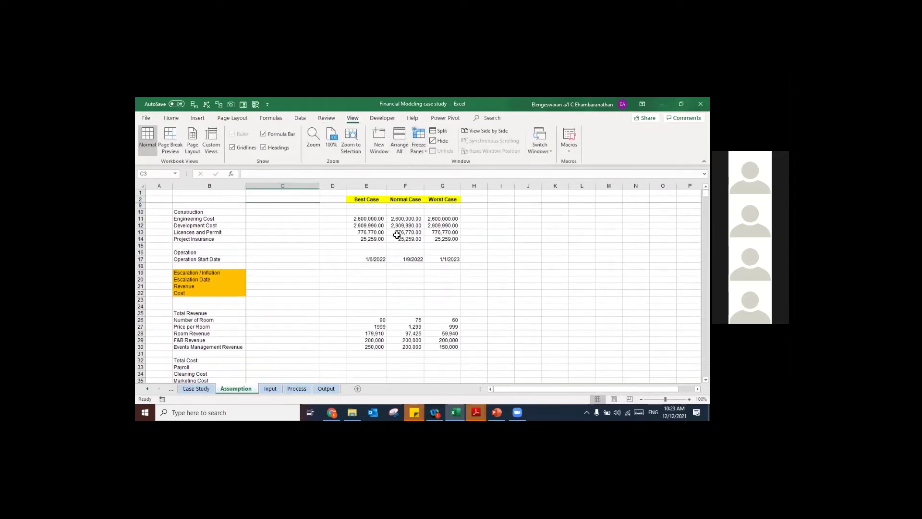
Step: Copy the Total Cost values for all three cases in F36:H39 of the Input sheet into the Assumption sheet, starting at E33
{"action": "left_click", "coordinate": [229, 267]}
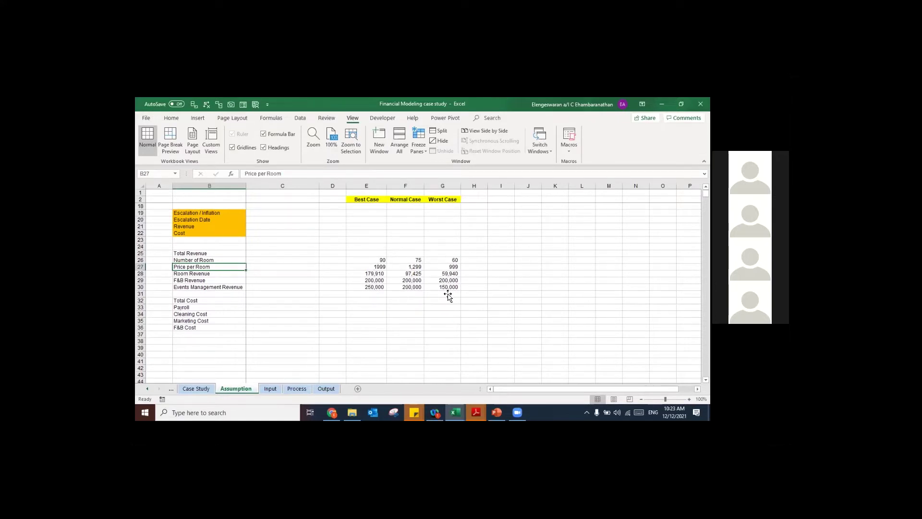
{"action": "left_click", "coordinate": [224, 307]}
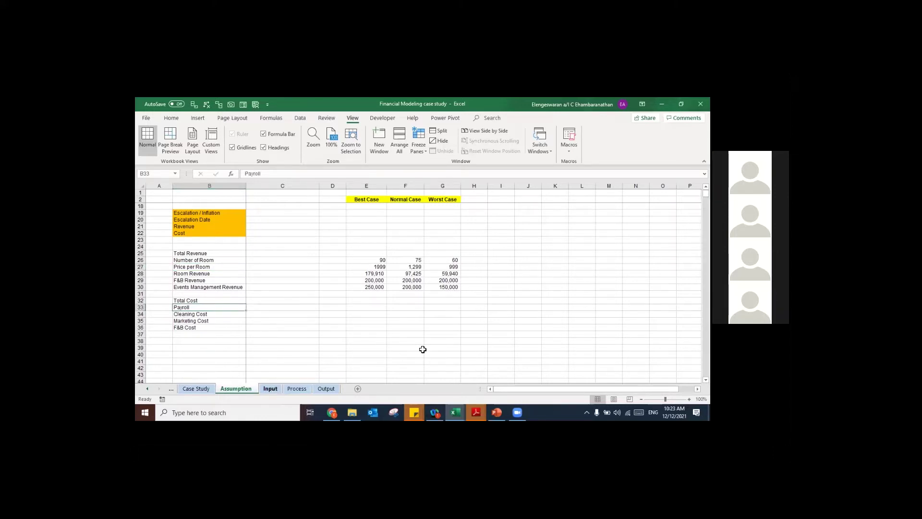
{"action": "key", "text": "ctrl+Page_Down"}
{"action": "scroll", "coordinate": [425, 352], "scroll_direction": "down", "scroll_amount": 1}
{"action": "left_click_drag", "start_coordinate": [424, 317], "coordinate": [533, 344]}
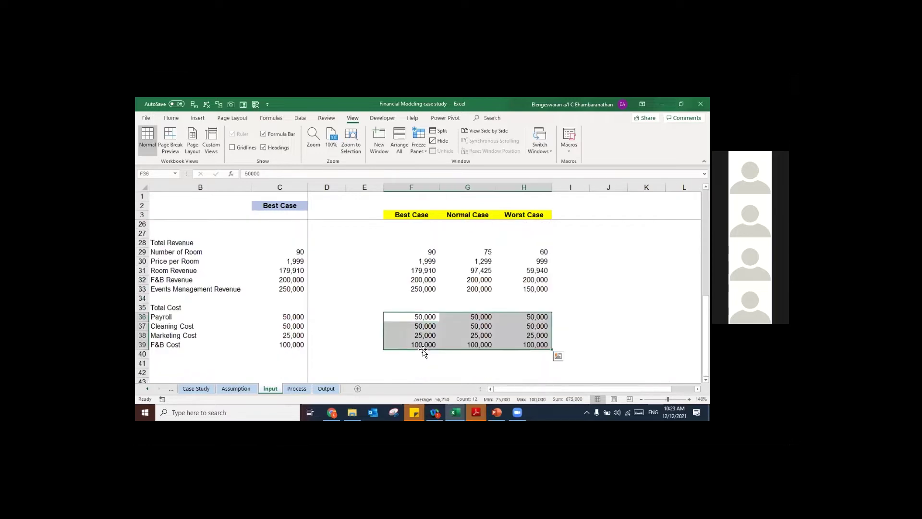
{"action": "key", "text": "ctrl+c"}
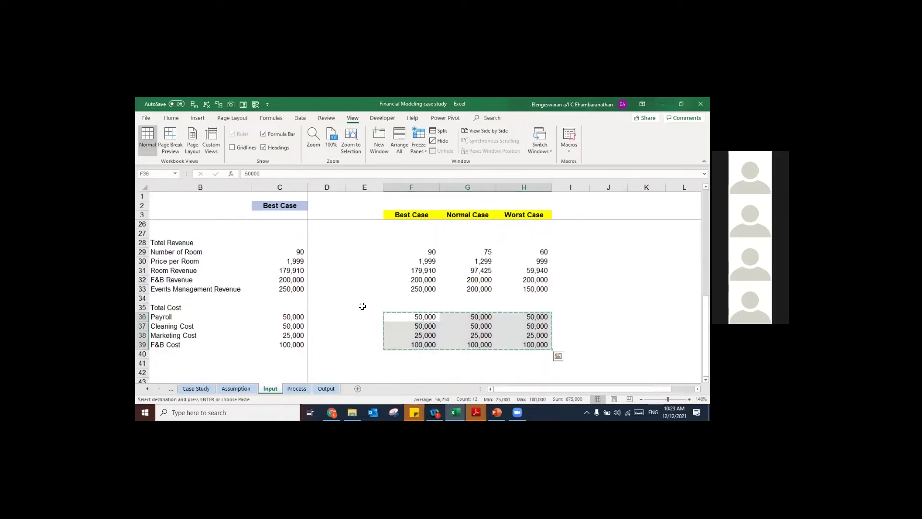
{"action": "key", "text": "ctrl+Page_Up"}
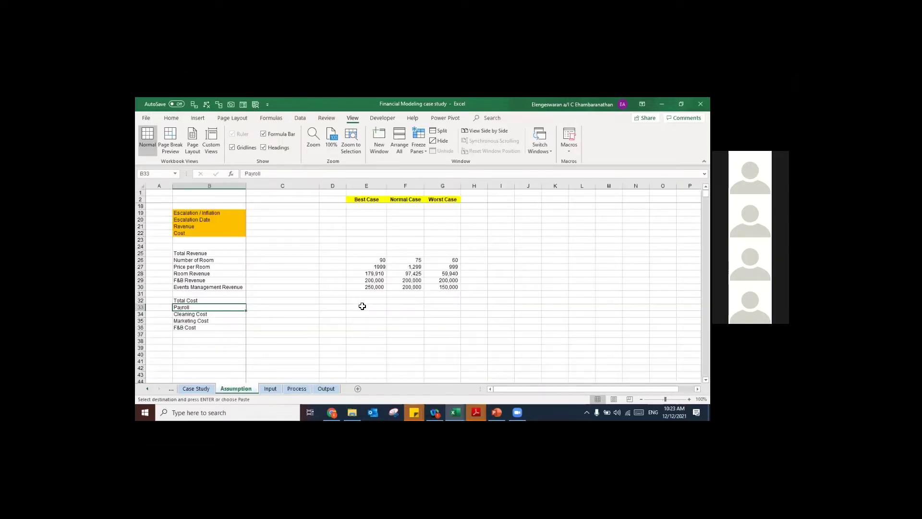
{"action": "left_click", "coordinate": [362, 306]}
{"action": "key", "text": "ctrl+v"}
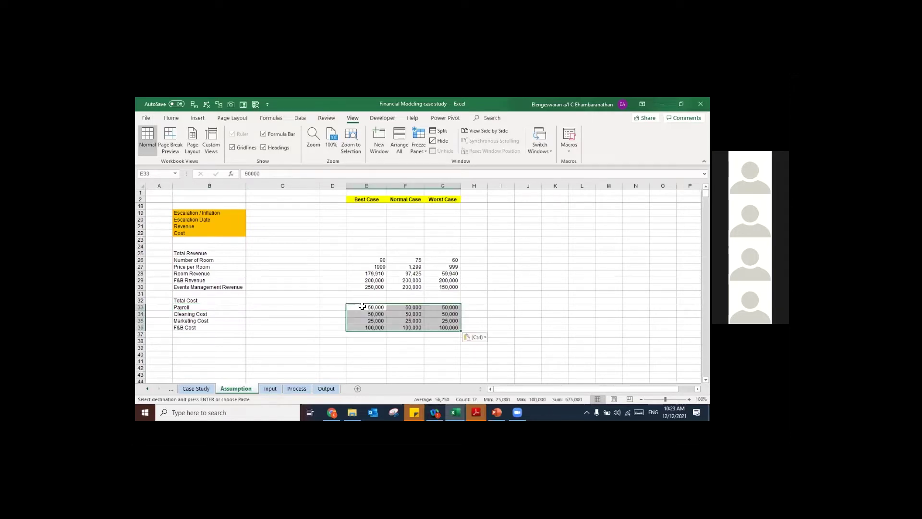
Step: Set the Worst Case Payroll in G33 to 25000
{"action": "key", "text": "Right"}
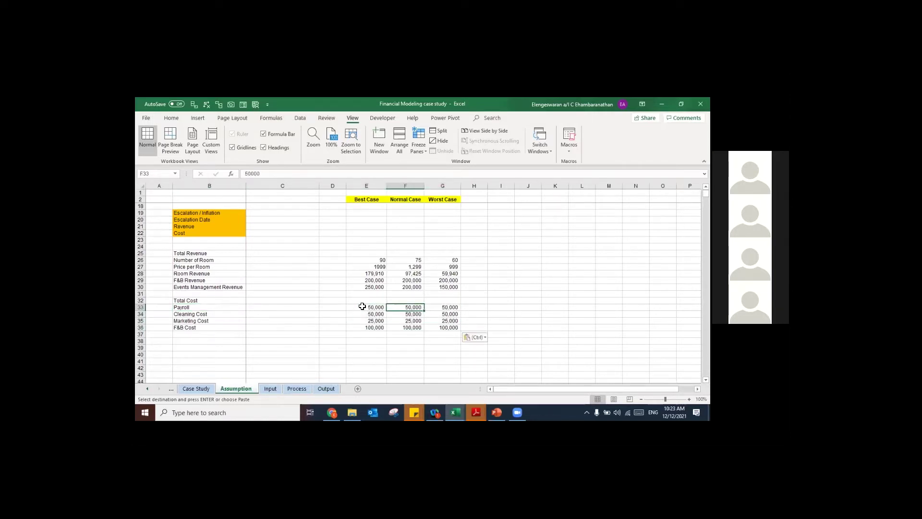
{"action": "key", "text": "Right"}
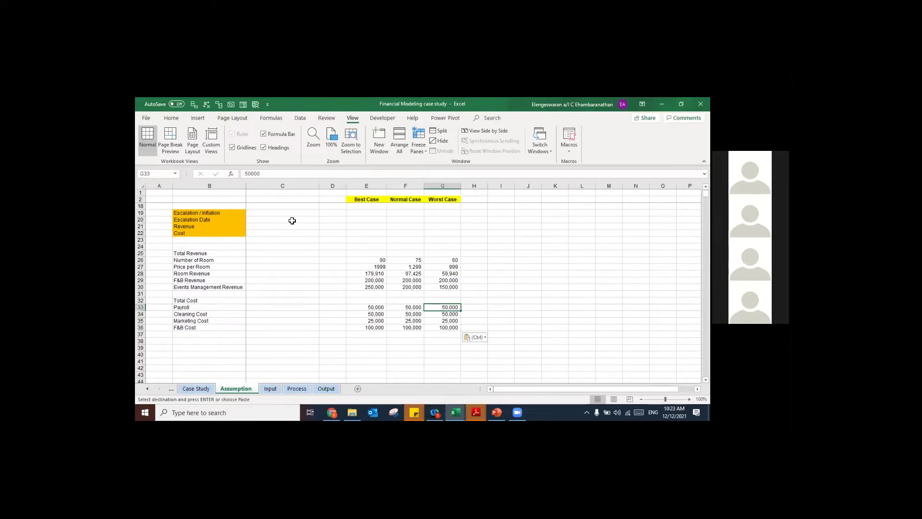
{"action": "key", "text": "shift+space"}
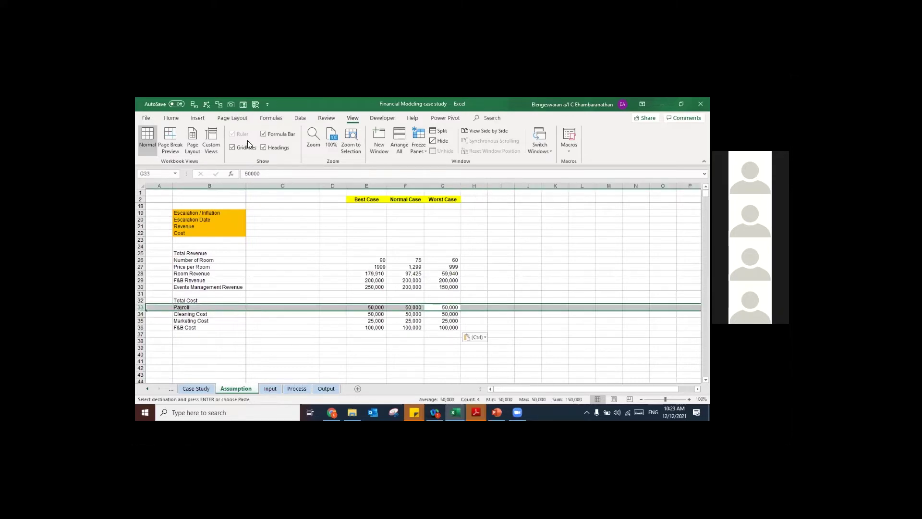
{"action": "key", "text": "shift+BackSpace"}
{"action": "left_click", "coordinate": [246, 173]}
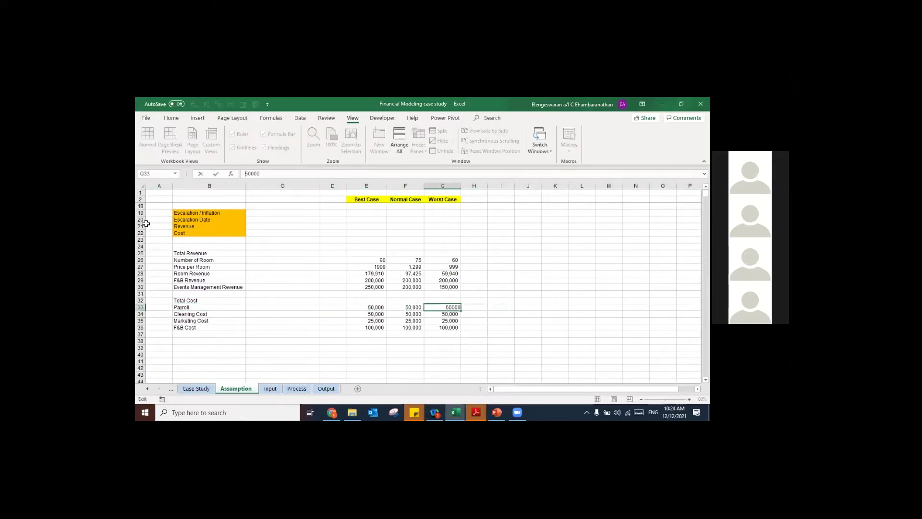
{"action": "key", "text": "Delete"}
{"action": "key", "text": "Delete"}
{"action": "type", "text": "25"}
{"action": "key", "text": "Return"}
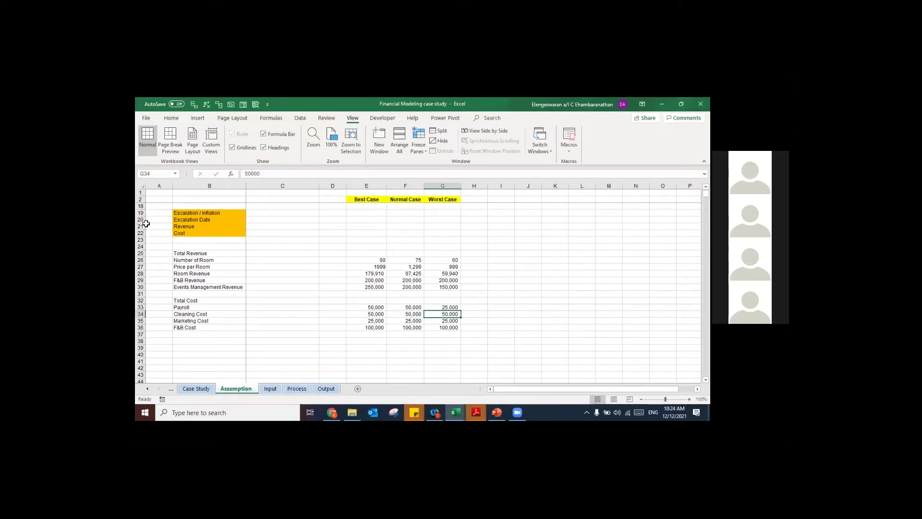
Step: Set the Worst Case Cleaning Cost in G34 to 40000
{"action": "left_click", "coordinate": [246, 173]}
{"action": "key", "text": "Delete"}
{"action": "type", "text": "4"}
{"action": "key", "text": "Return"}
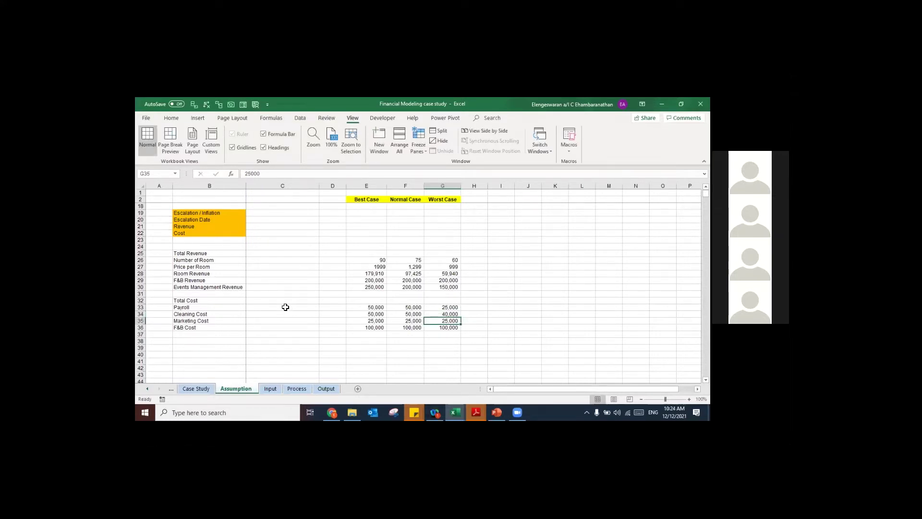
Step: Add a list-type data validation drop-down to C2, using the case headings in E2:G2 as its source
{"action": "scroll", "coordinate": [284, 305], "scroll_direction": "up", "scroll_amount": 2}
{"action": "scroll", "coordinate": [284, 289], "scroll_direction": "up", "scroll_amount": 3}
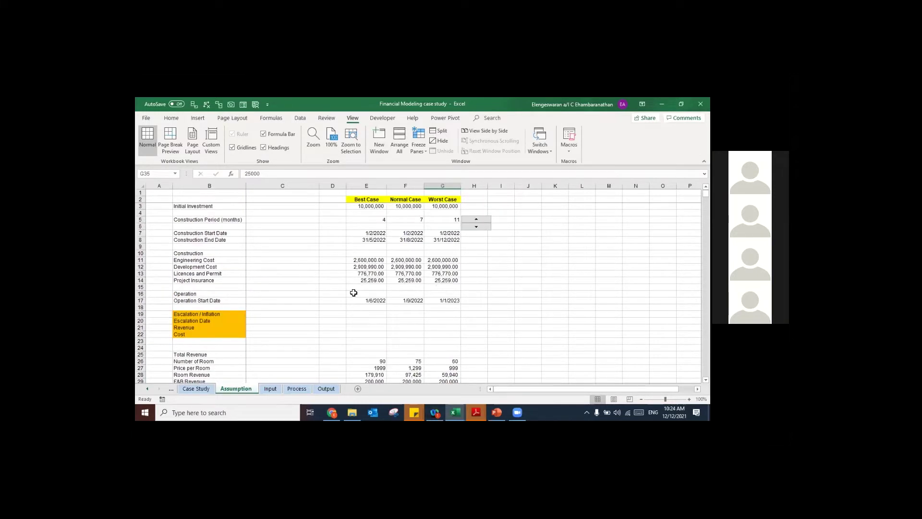
{"action": "left_click", "coordinate": [322, 242]}
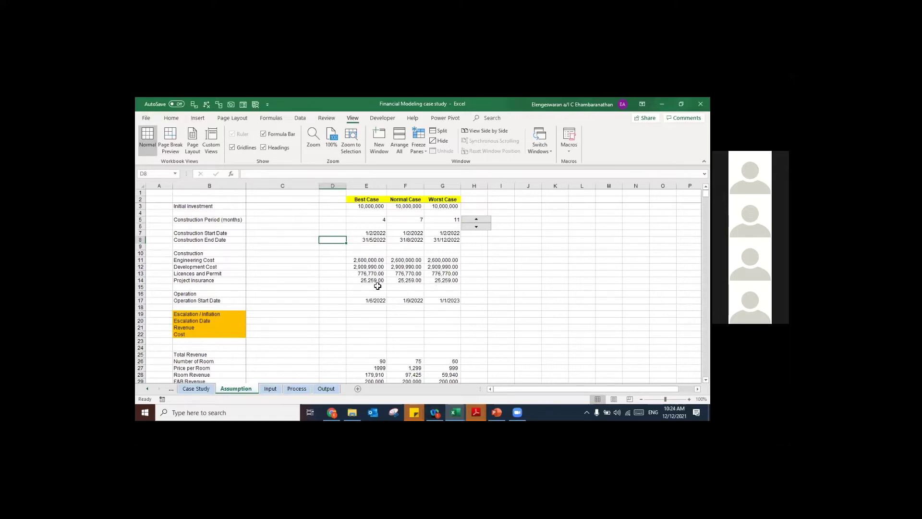
{"action": "left_click", "coordinate": [276, 199]}
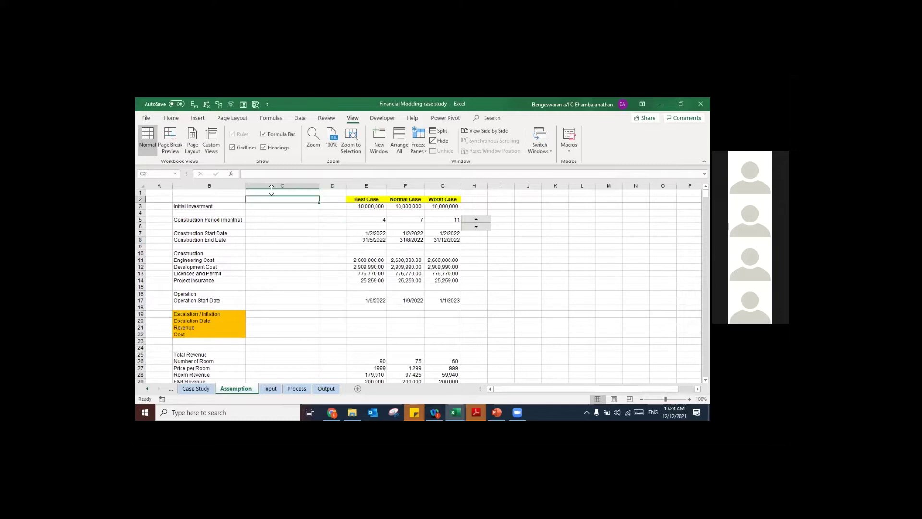
{"action": "left_click", "coordinate": [299, 118]}
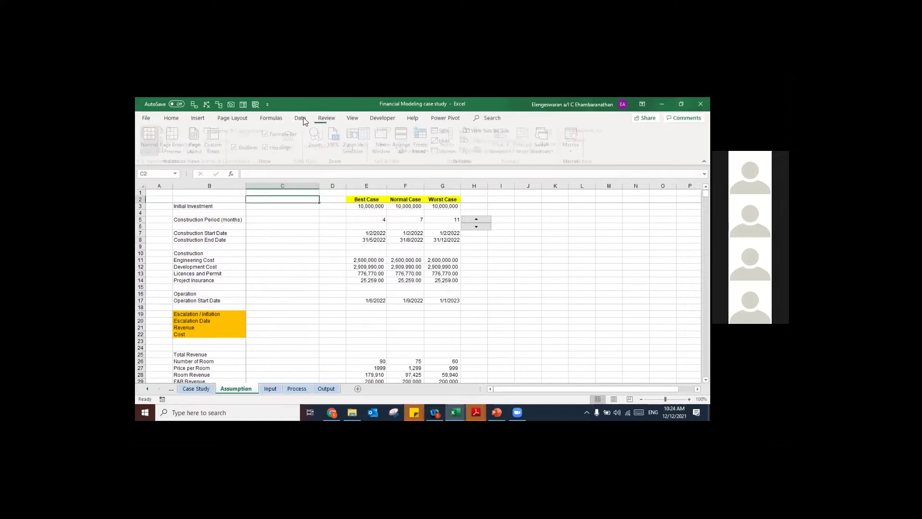
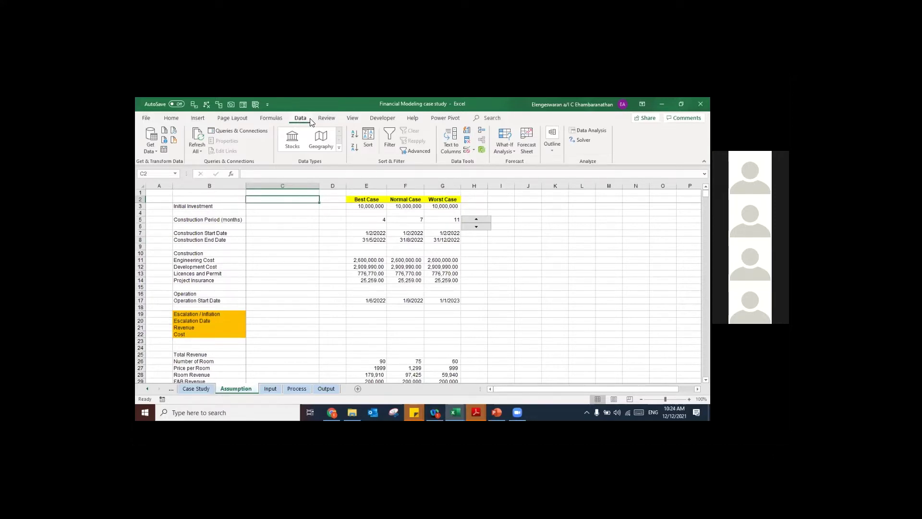
{"action": "left_click", "coordinate": [466, 151]}
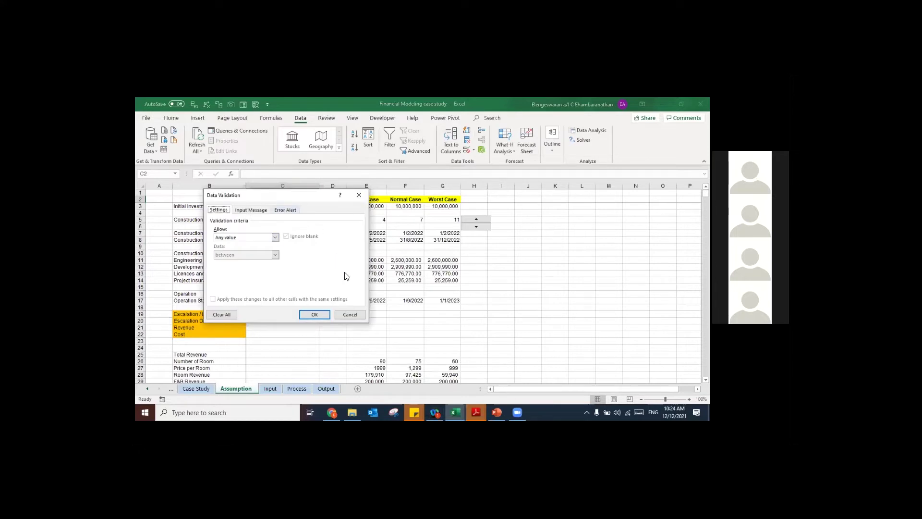
{"action": "left_click", "coordinate": [230, 238]}
{"action": "left_click", "coordinate": [228, 264]}
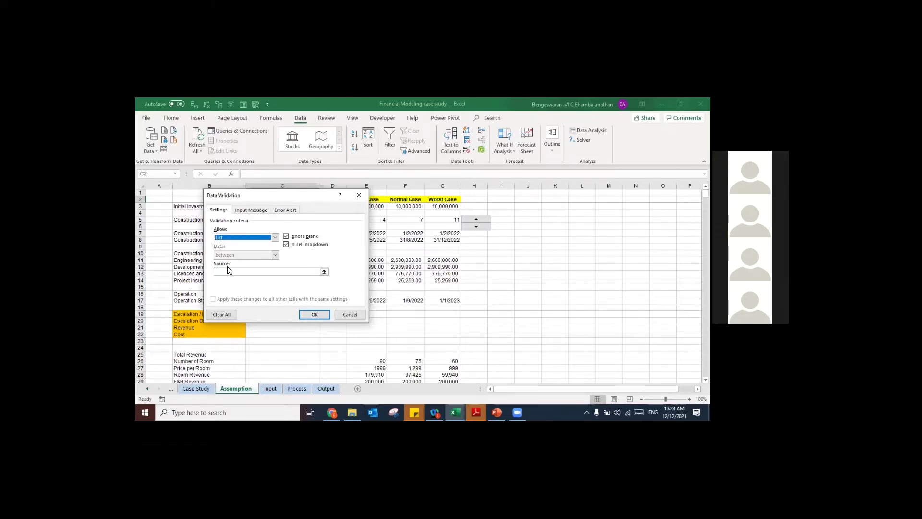
{"action": "left_click", "coordinate": [227, 271]}
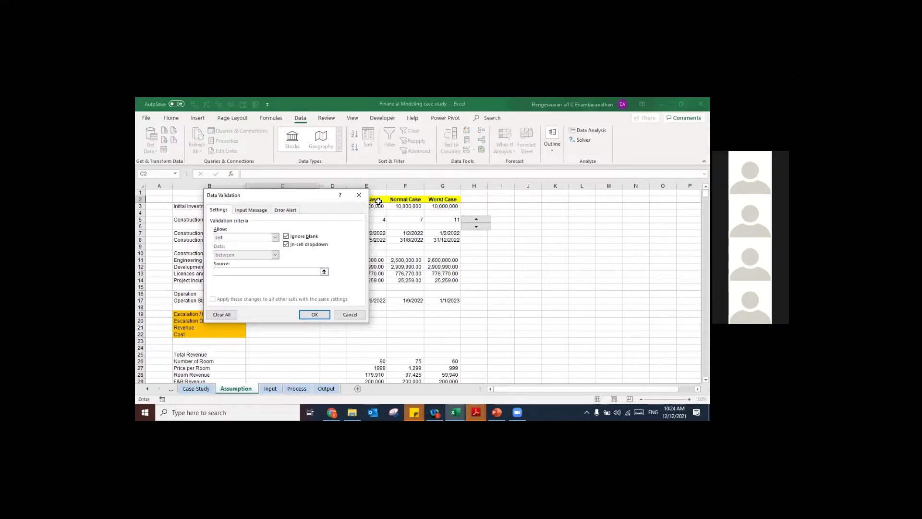
{"action": "left_click_drag", "start_coordinate": [379, 202], "coordinate": [442, 200]}
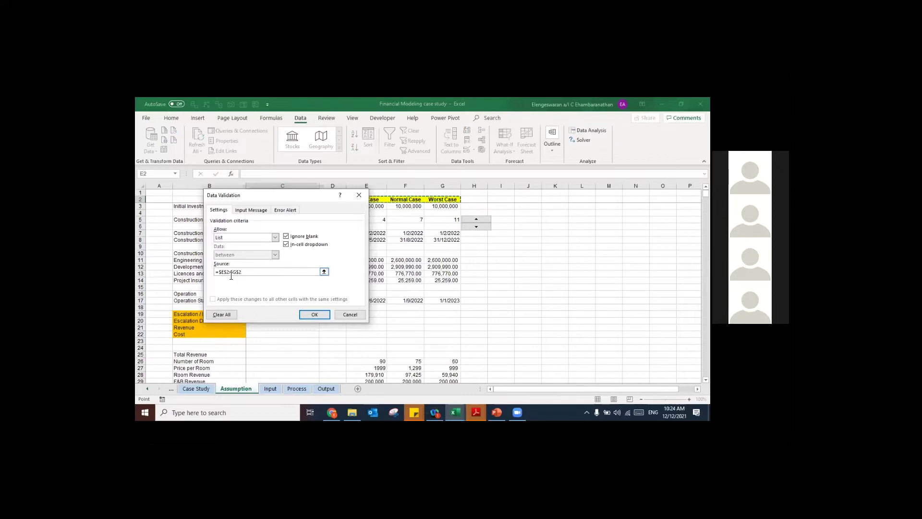
{"action": "left_click", "coordinate": [316, 313]}
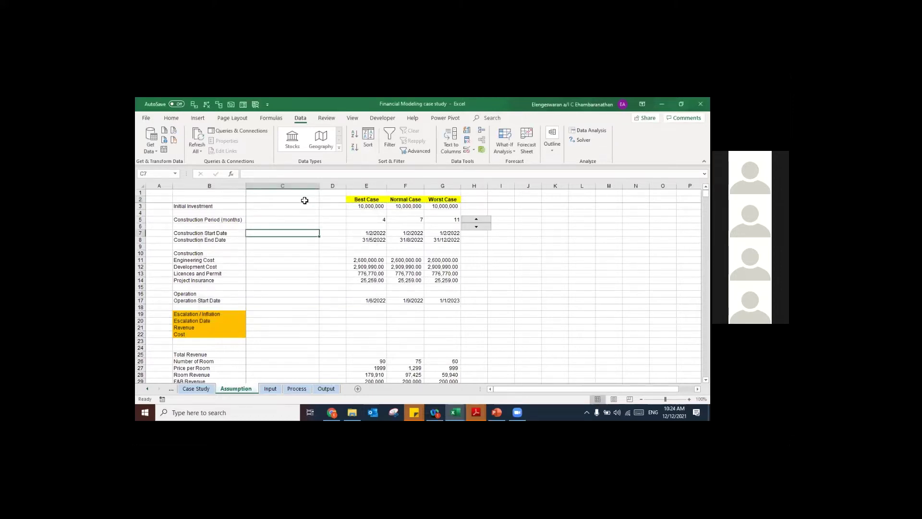
Step: Try the C2 drop-down by choosing Best Case, Normal Case and finally Worst Case
{"action": "left_click", "coordinate": [305, 200]}
{"action": "left_click", "coordinate": [323, 199]}
{"action": "left_click", "coordinate": [318, 205]}
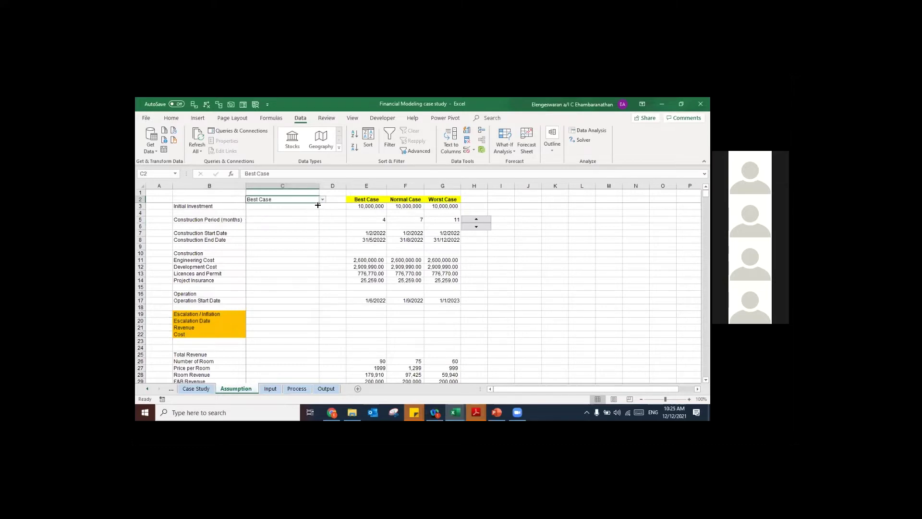
{"action": "left_click", "coordinate": [322, 199]}
{"action": "left_click", "coordinate": [304, 212]}
{"action": "left_click", "coordinate": [323, 199]}
{"action": "left_click", "coordinate": [299, 220]}
Step: Give the case selector cell C2 a blue fill and make its text bold
{"action": "left_click", "coordinate": [172, 119]}
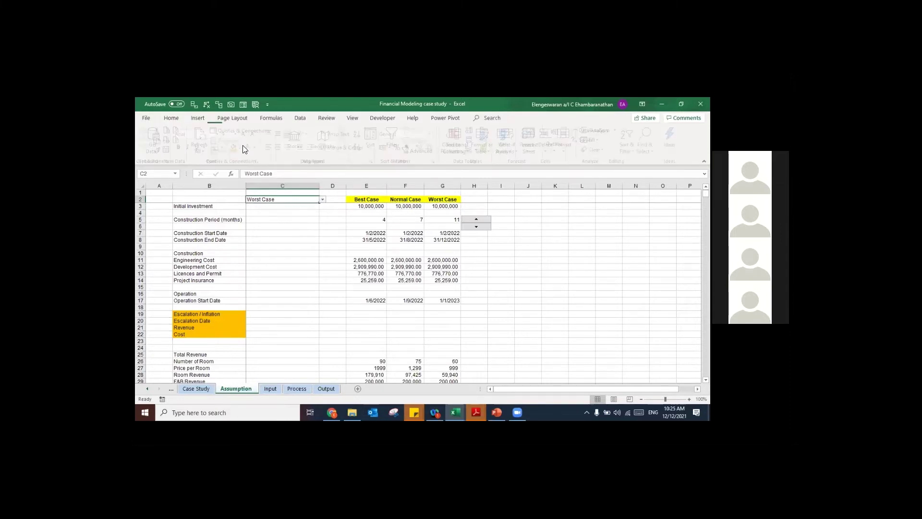
{"action": "left_click", "coordinate": [243, 146]}
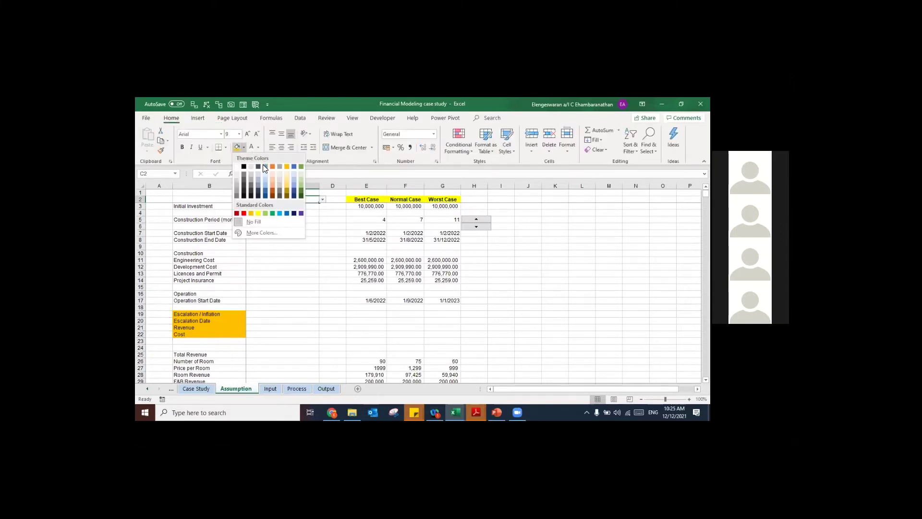
{"action": "left_click", "coordinate": [264, 166]}
{"action": "key", "text": "ctrl+b"}
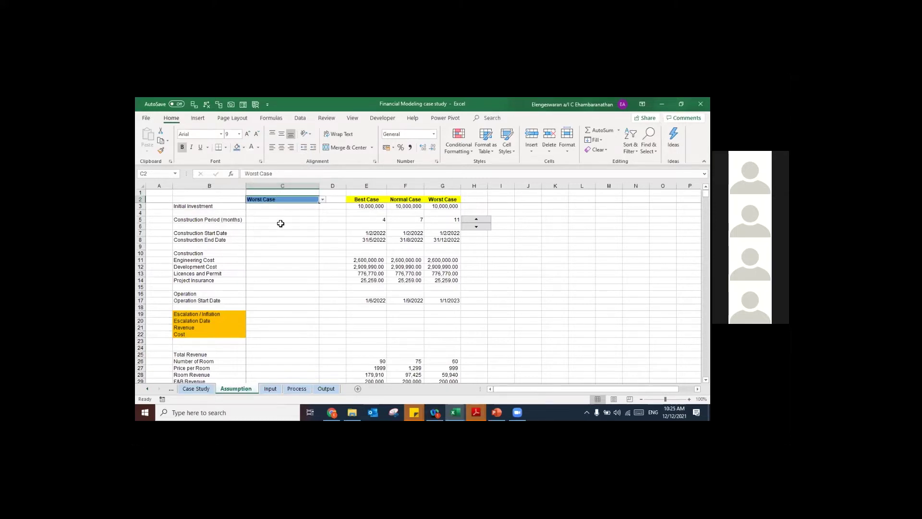
Step: Insert a blank row at row 3, between the case headings and Initial Investment
{"action": "key", "text": "Down"}
{"action": "key", "text": "shift+space"}
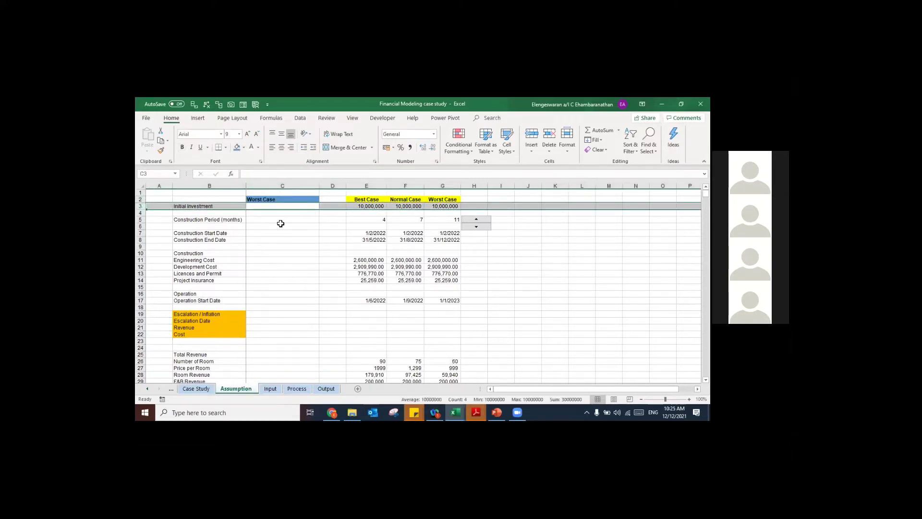
{"action": "key", "text": "ctrl+shift+equal"}
{"action": "key", "text": "Left"}
{"action": "key", "text": "ctrl+shift+Right"}
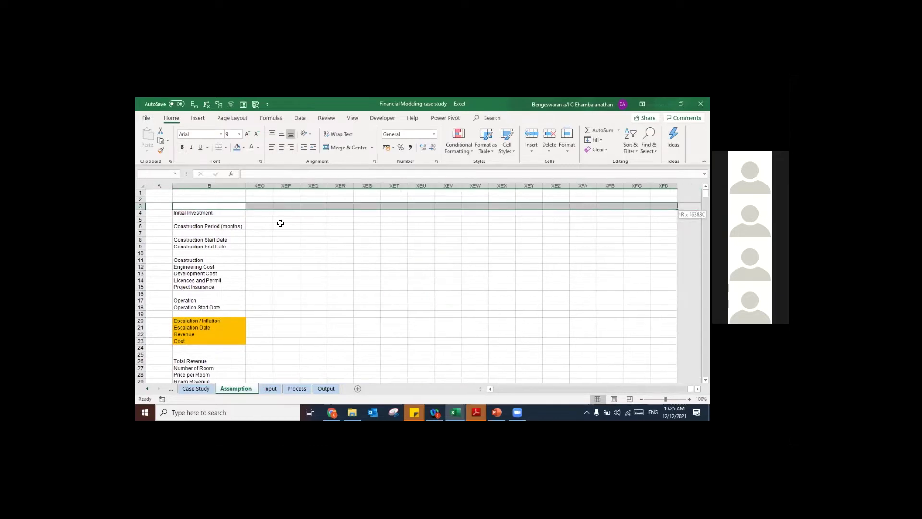
Step: Number the Best, Normal and Worst Case columns 1, 2 and 3 in E3:G3
{"action": "key", "text": "Right"}
{"action": "key", "text": "Right"}
{"action": "key", "text": "Right"}
{"action": "key", "text": "Right"}
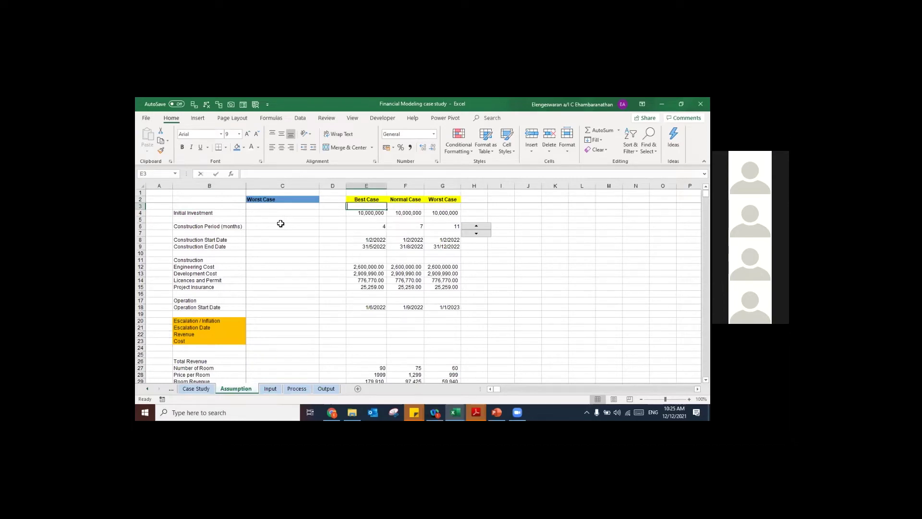
{"action": "key", "text": "Right"}
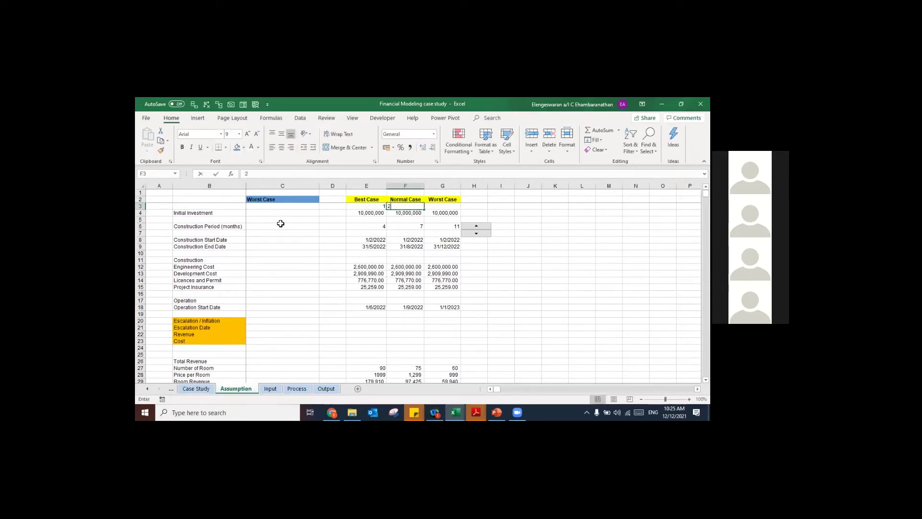
{"action": "key", "text": "Right"}
{"action": "type", "text": "3"}
{"action": "key", "text": "Left"}
{"action": "key", "text": "Left"}
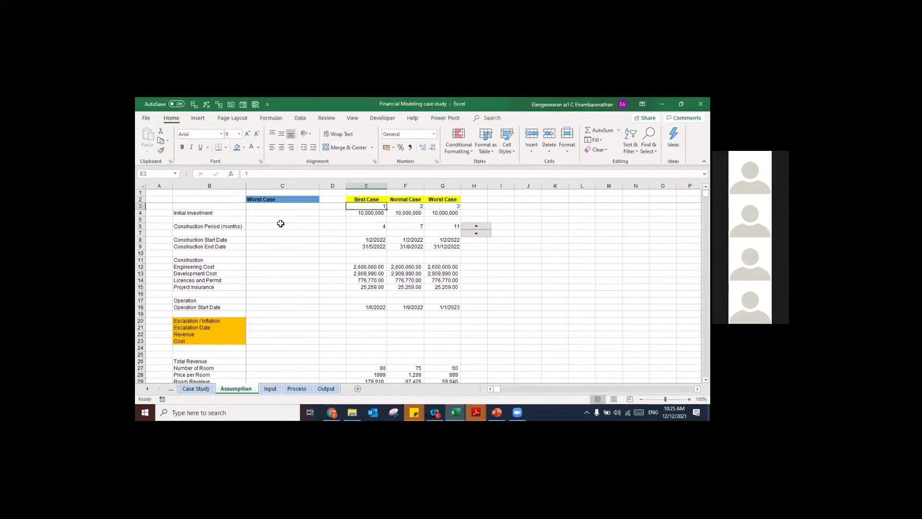
Step: Enter the labels "hlookup formula" in L4 and "choose formula" in L6
{"action": "key", "text": "Right"}
{"action": "key", "text": "Right"}
{"action": "key", "text": "Right"}
{"action": "key", "text": "Right"}
{"action": "key", "text": "Right"}
{"action": "key", "text": "Right"}
{"action": "key", "text": "Right"}
{"action": "key", "text": "Right"}
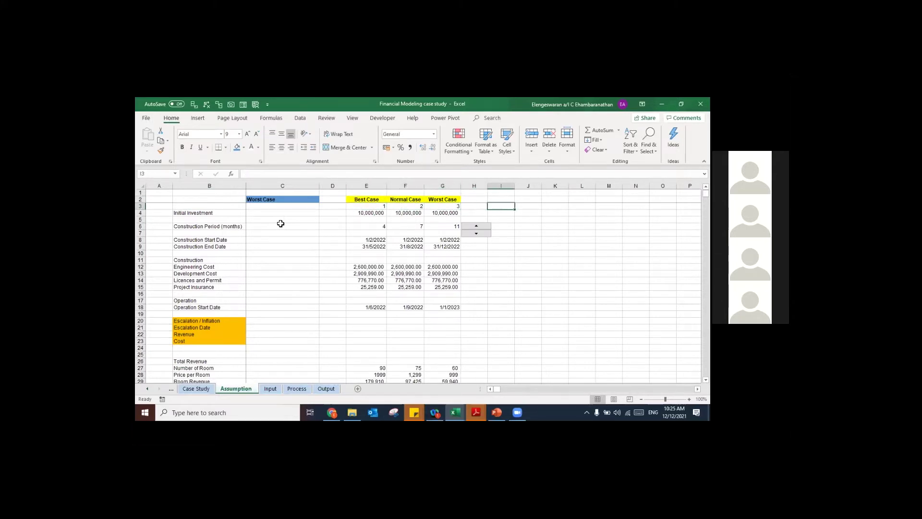
{"action": "key", "text": "Left"}
{"action": "key", "text": "Down"}
{"action": "type", "text": "hloo"}
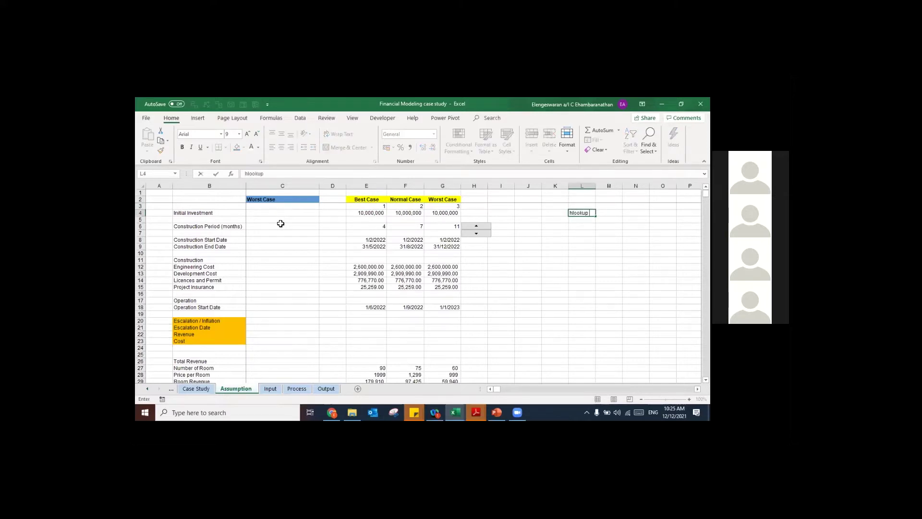
{"action": "key", "text": "Return"}
{"action": "key", "text": "Return"}
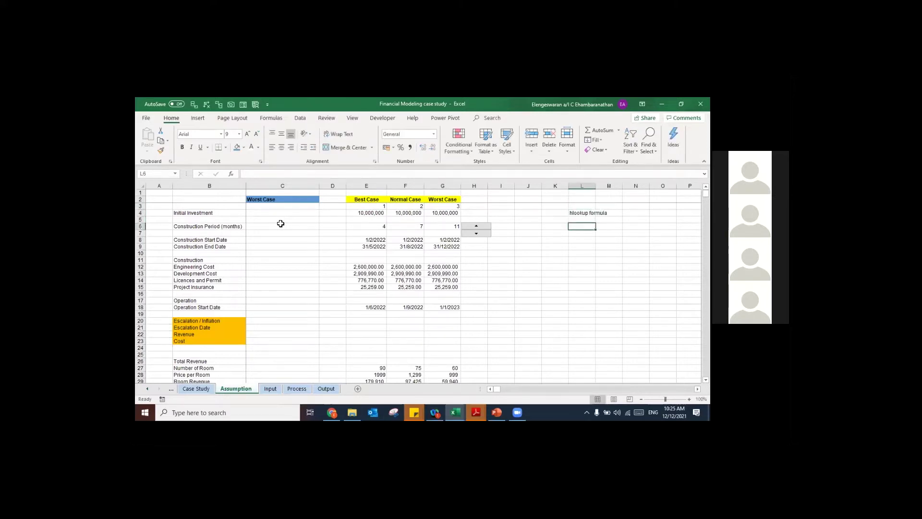
{"action": "type", "text": "choose fo"}
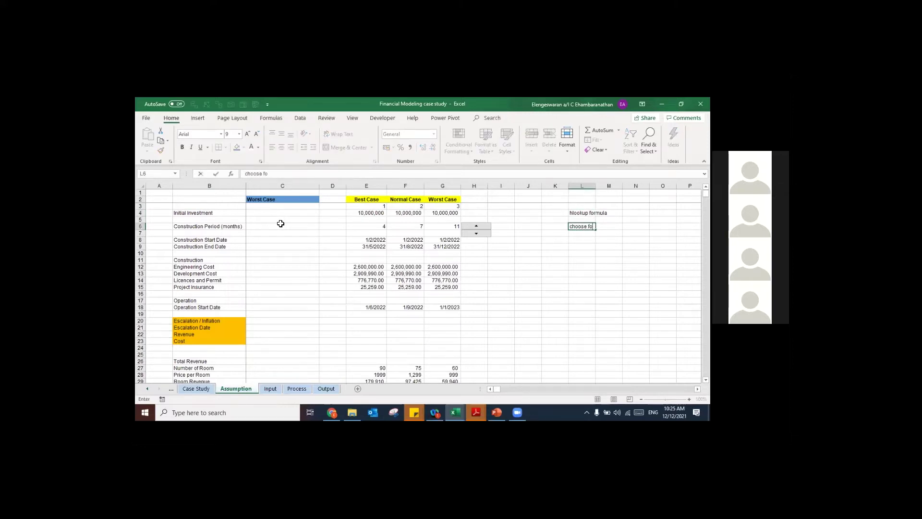
{"action": "type", "text": "rmula"}
{"action": "key", "text": "Return"}
{"action": "key", "text": "Up"}
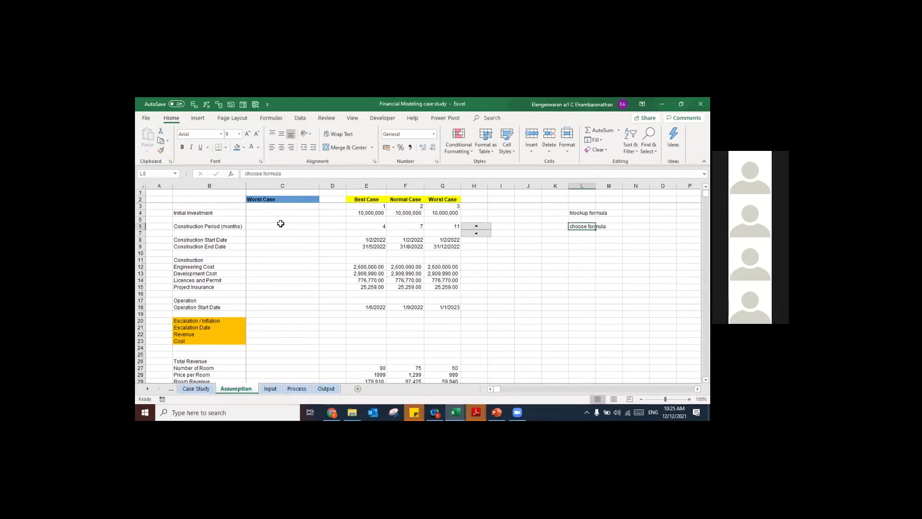
Step: Enter =HLOOKUP(C2,$E$2:$G$3,2,FALSE) in L5 to return the selected case's number
{"action": "key", "text": "Up"}
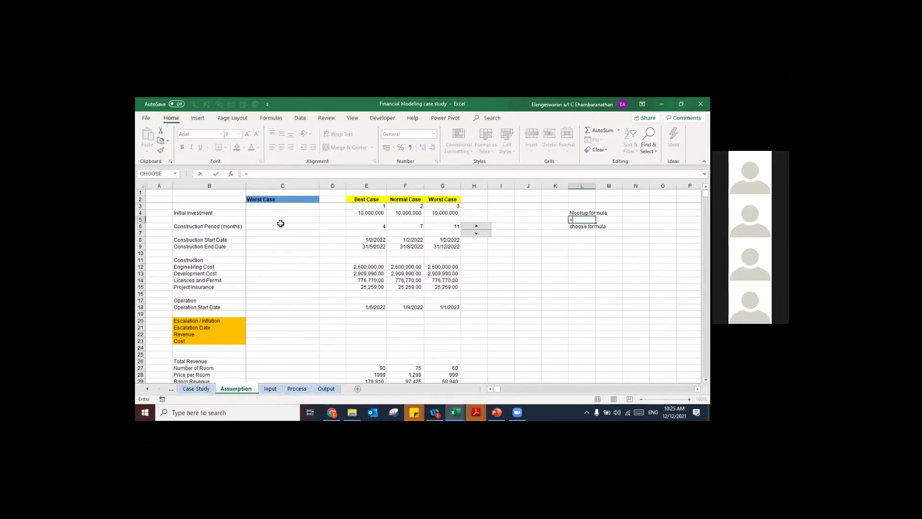
{"action": "type", "text": "=hl"}
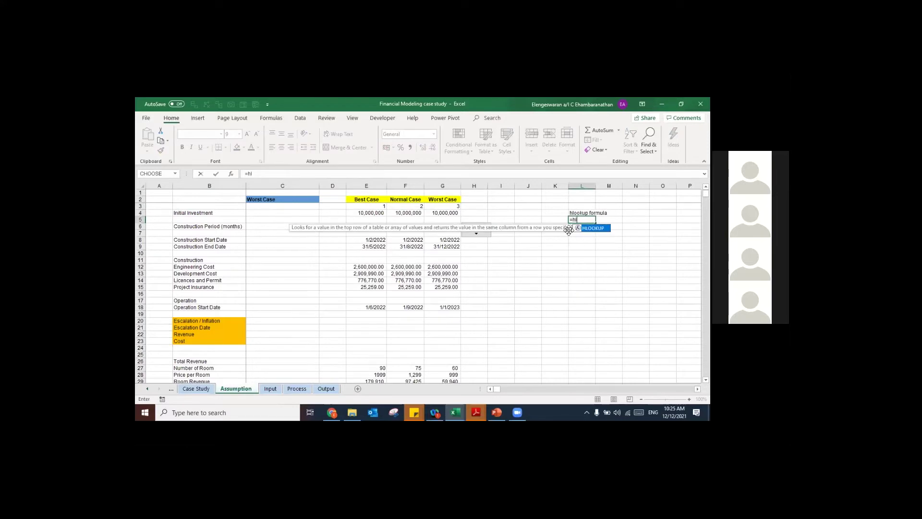
{"action": "double_click", "coordinate": [593, 229]}
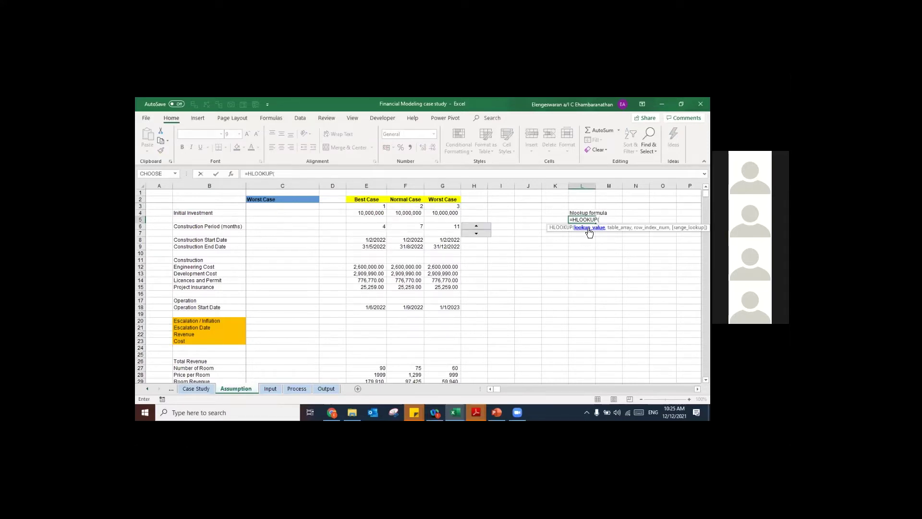
{"action": "left_click", "coordinate": [265, 198]}
{"action": "type", "text": ","}
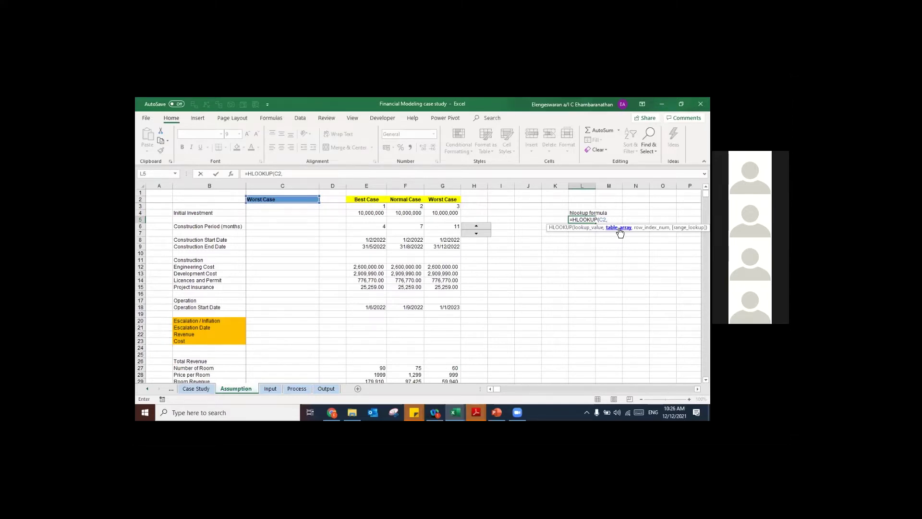
{"action": "left_click", "coordinate": [365, 202]}
{"action": "key", "text": "shift+Right"}
{"action": "key", "text": "shift+Right"}
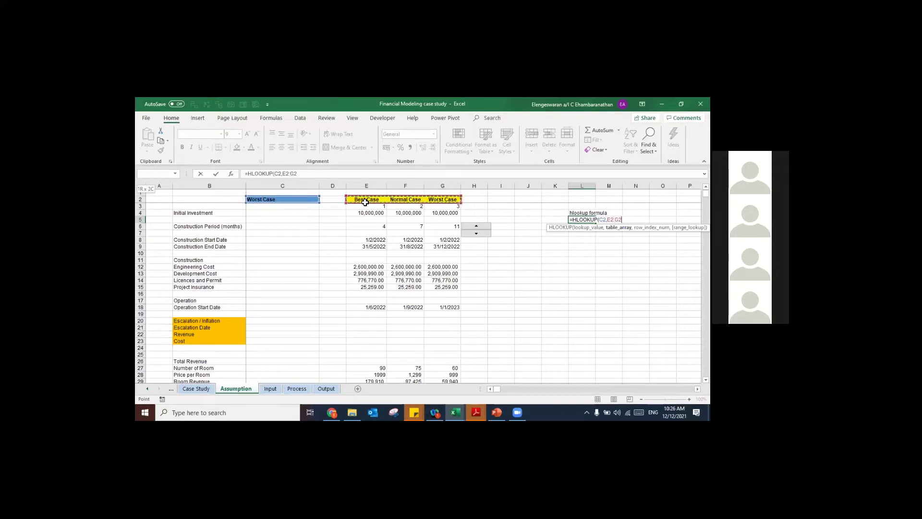
{"action": "key", "text": "shift+Down"}
{"action": "key", "text": "F4"}
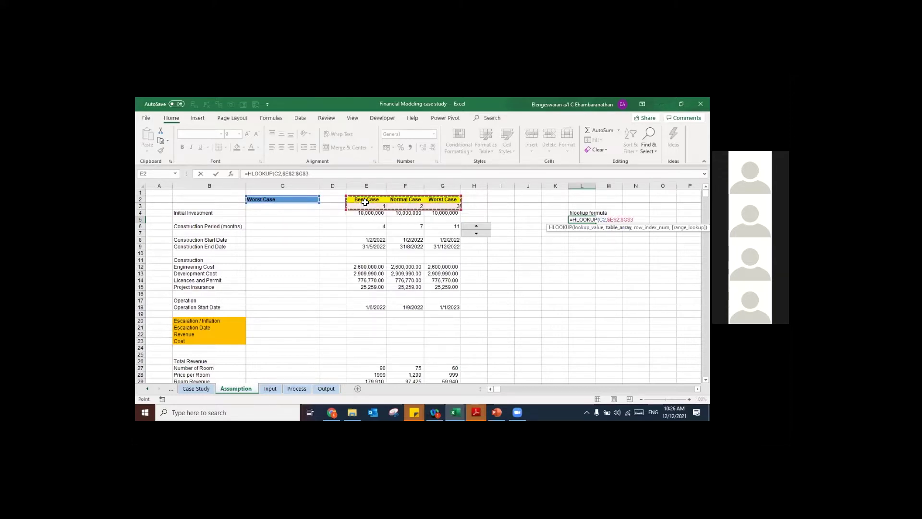
{"action": "type", "text": ",2,"}
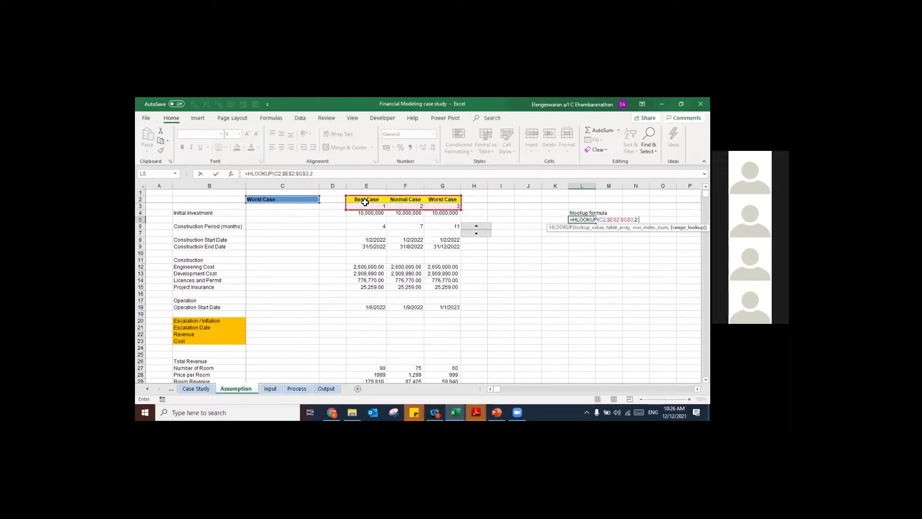
{"action": "type", "text": "false)"}
{"action": "key", "text": "ctrl+Return"}
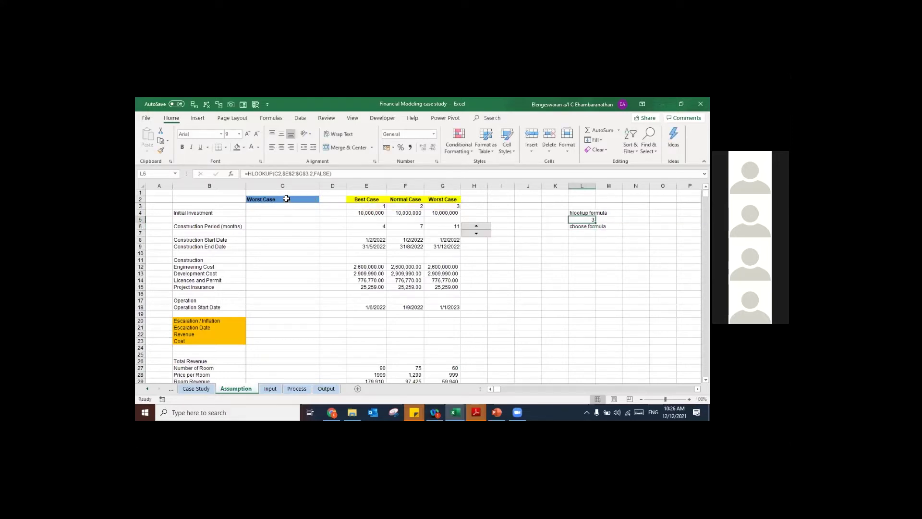
Step: Switch the case selector in C2 to Best Case to test the HLOOKUP formula
{"action": "left_click", "coordinate": [312, 199]}
{"action": "left_click", "coordinate": [322, 200]}
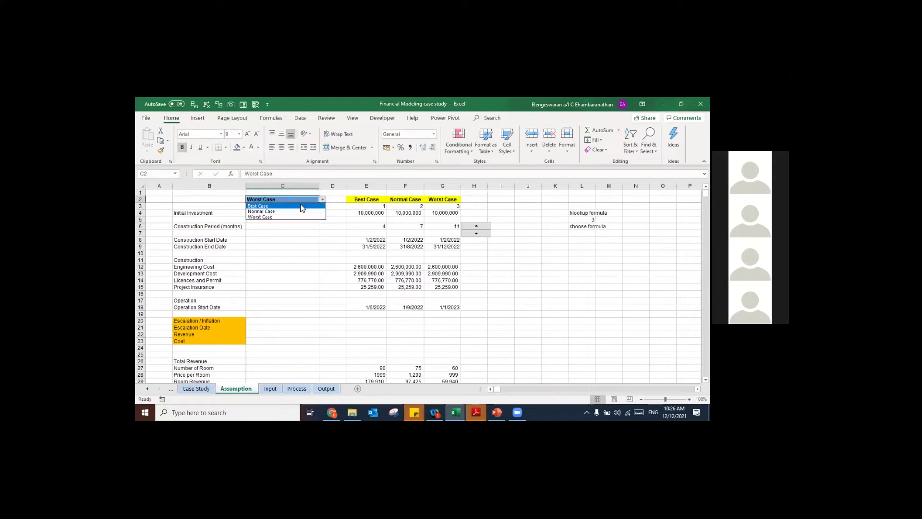
{"action": "left_click", "coordinate": [299, 206]}
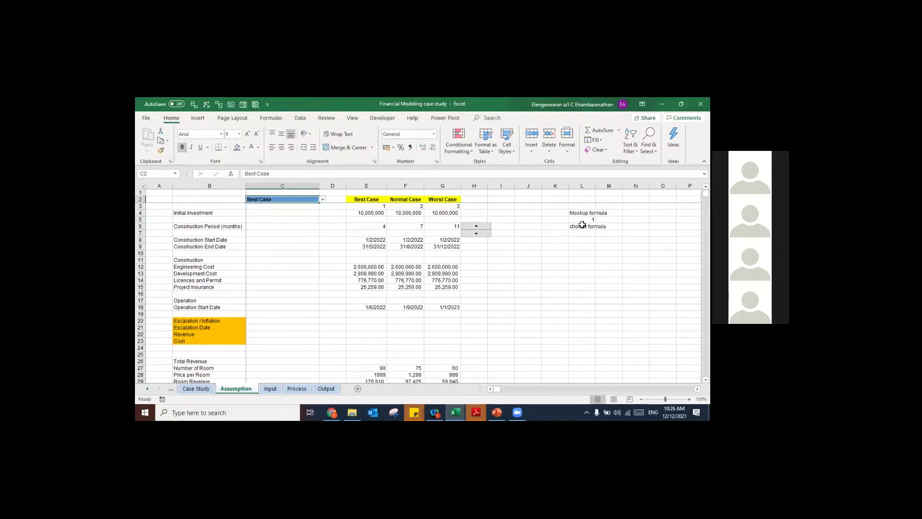
Step: Switch the case selector in C2 to Normal Case to test the HLOOKUP result
{"action": "left_click", "coordinate": [322, 200]}
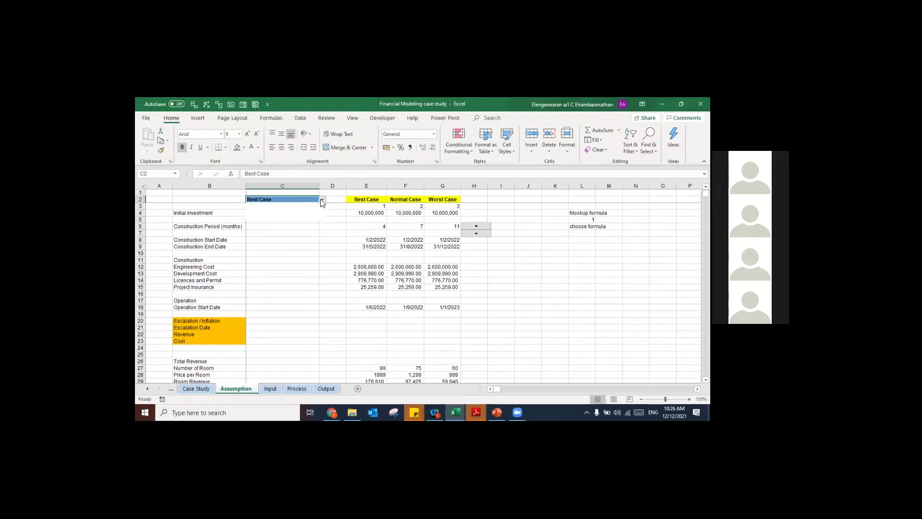
{"action": "left_click", "coordinate": [285, 213]}
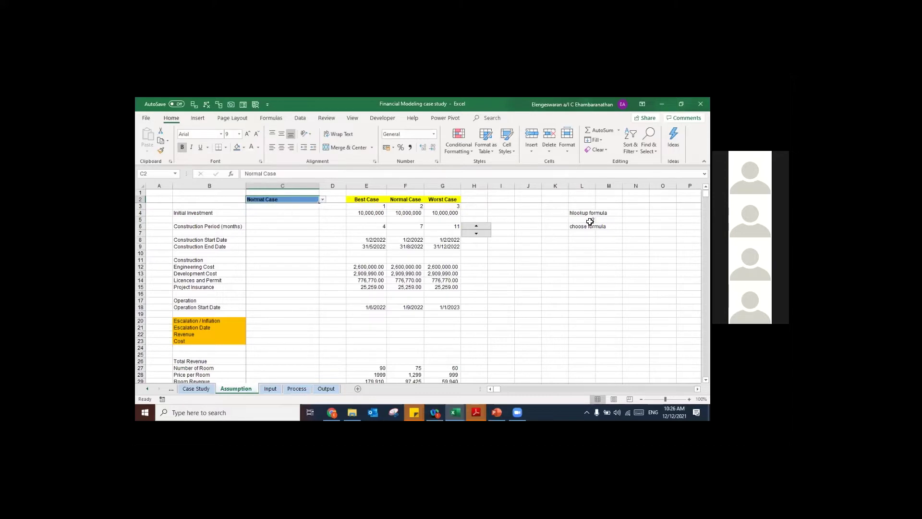
Step: Hide the case numbers in E3:G3 by giving them a white font colour
{"action": "left_click", "coordinate": [366, 206]}
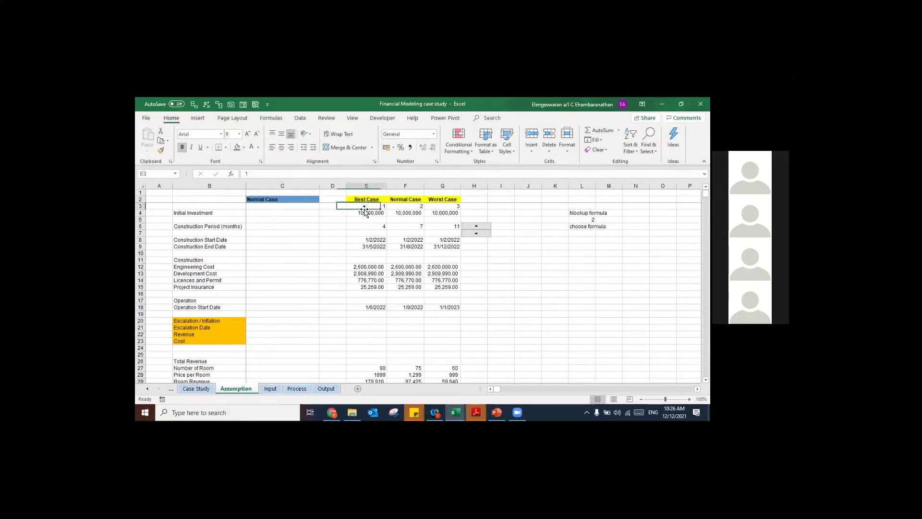
{"action": "key", "text": "shift+Right"}
{"action": "key", "text": "shift+Right"}
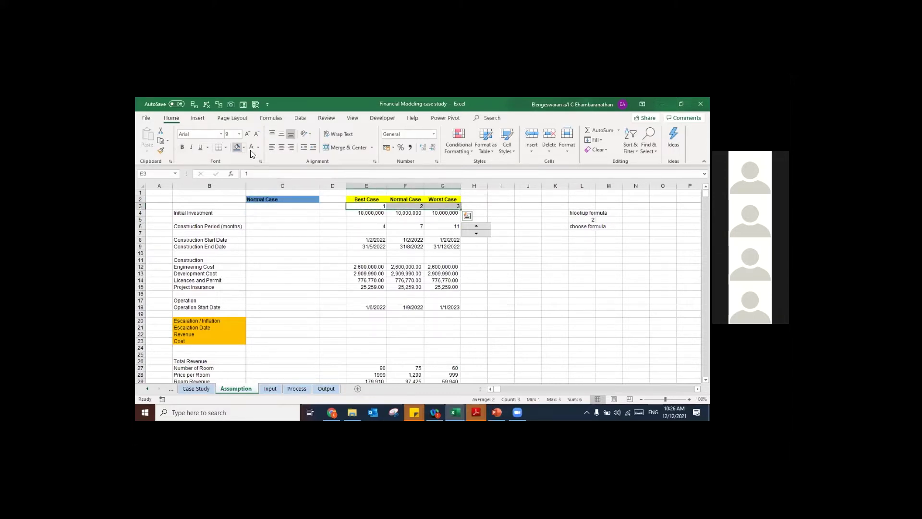
Step: Enter =CHOOSE($L$5,E4,F4,G4) in C4 for the Initial Investment and format the result in comma style
{"action": "left_click", "coordinate": [278, 213]}
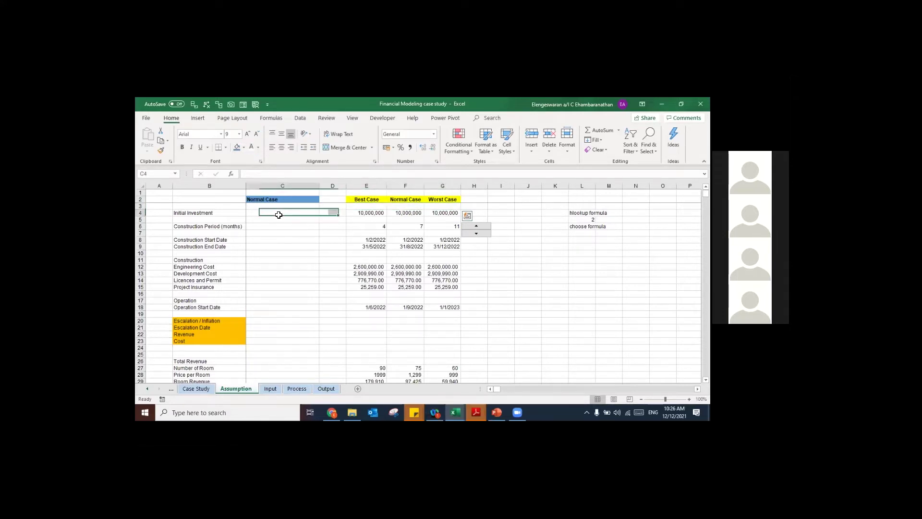
{"action": "type", "text": "="}
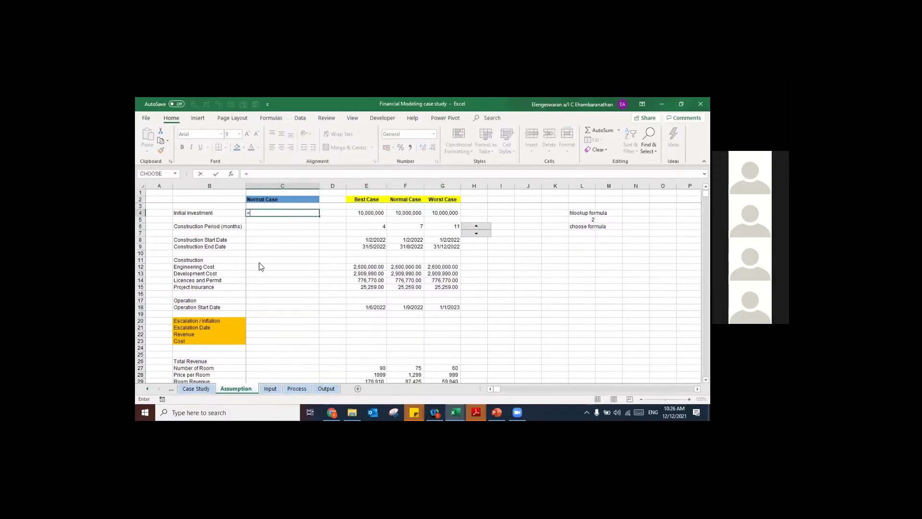
{"action": "type", "text": "choos"}
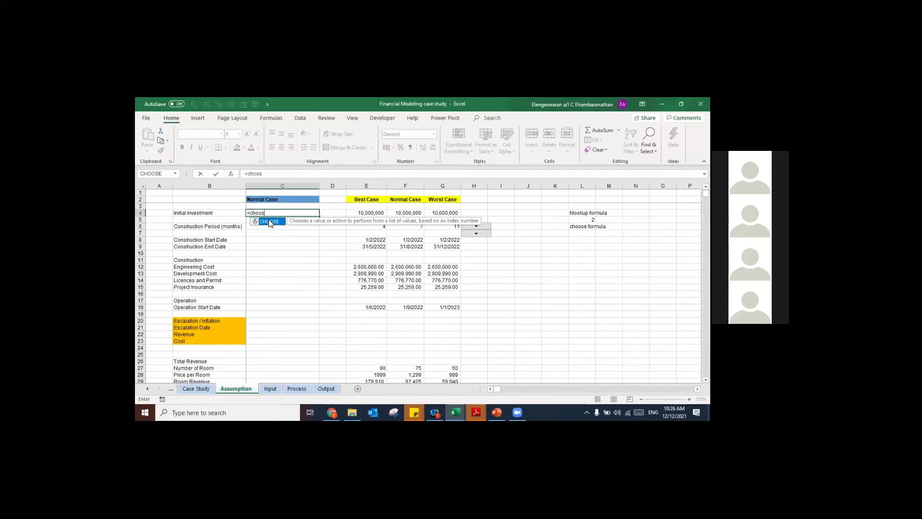
{"action": "double_click", "coordinate": [269, 221]}
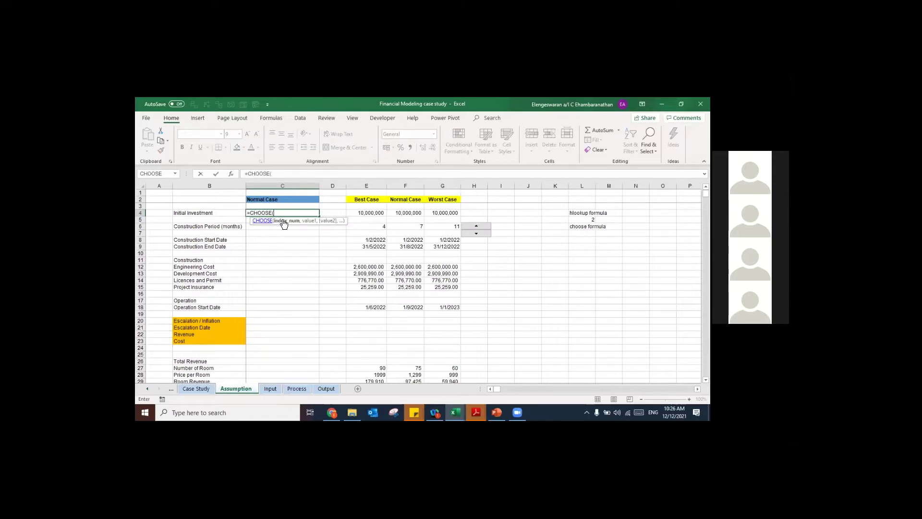
{"action": "left_click", "coordinate": [583, 221]}
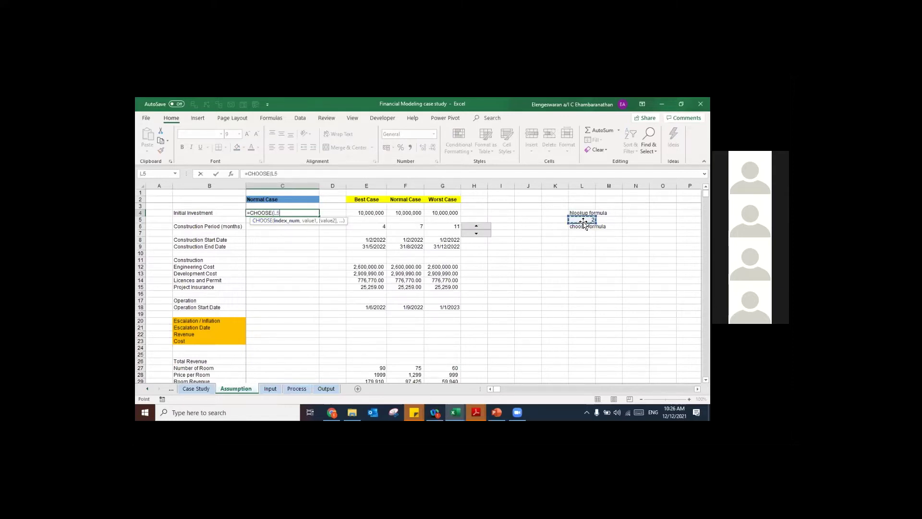
{"action": "key", "text": "F4"}
{"action": "type", "text": ","}
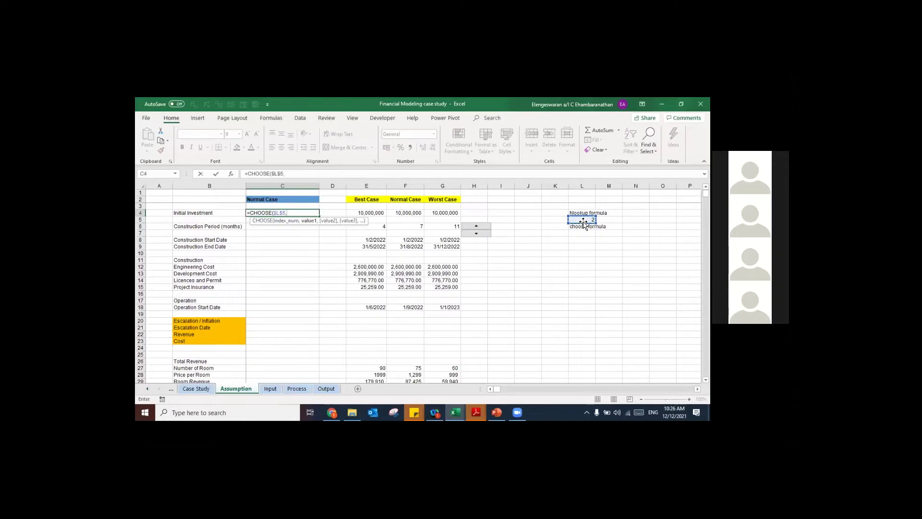
{"action": "left_click", "coordinate": [376, 213]}
{"action": "type", "text": ","}
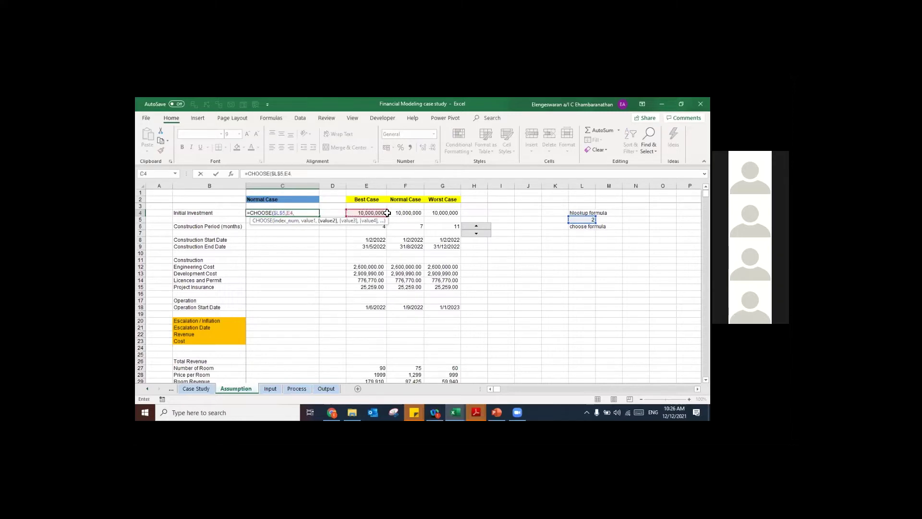
{"action": "left_click", "coordinate": [396, 212]}
{"action": "type", "text": ","}
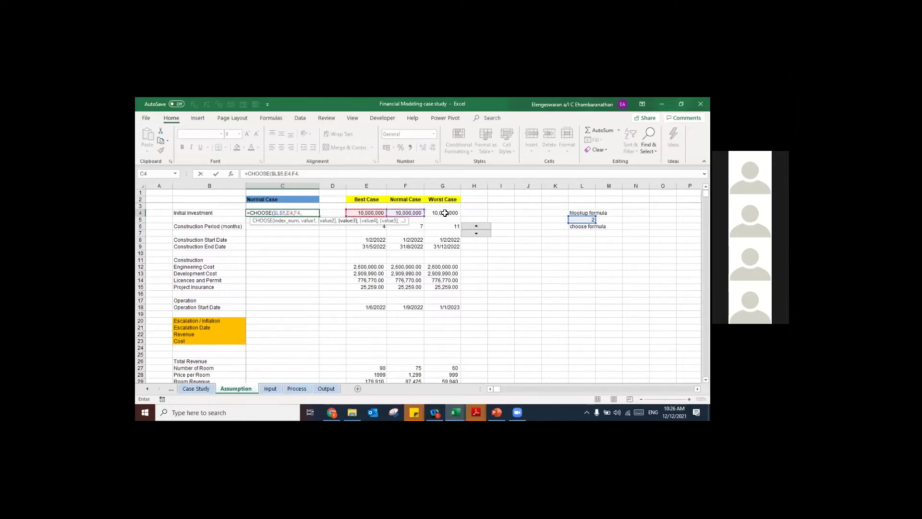
{"action": "left_click", "coordinate": [444, 213]}
{"action": "type", "text": ")"}
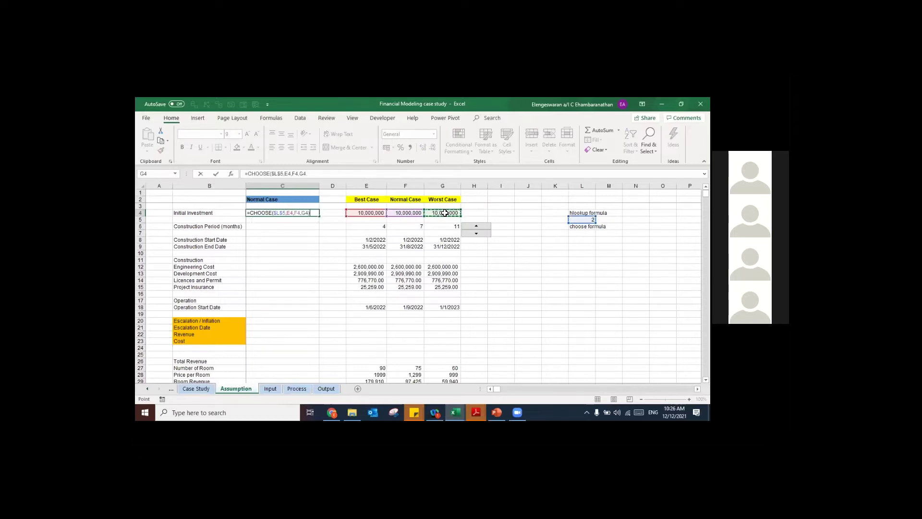
{"action": "key", "text": "ctrl+Return"}
{"action": "left_click", "coordinate": [409, 147]}
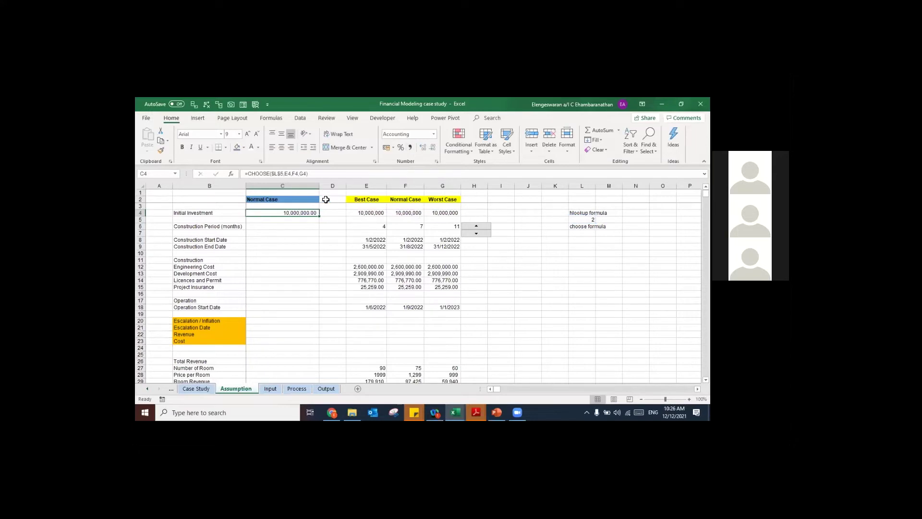
Step: Switch the case selector in C2 to Best Case to check the CHOOSE formula for the Initial Investment
{"action": "left_click", "coordinate": [309, 199]}
{"action": "left_click", "coordinate": [323, 200]}
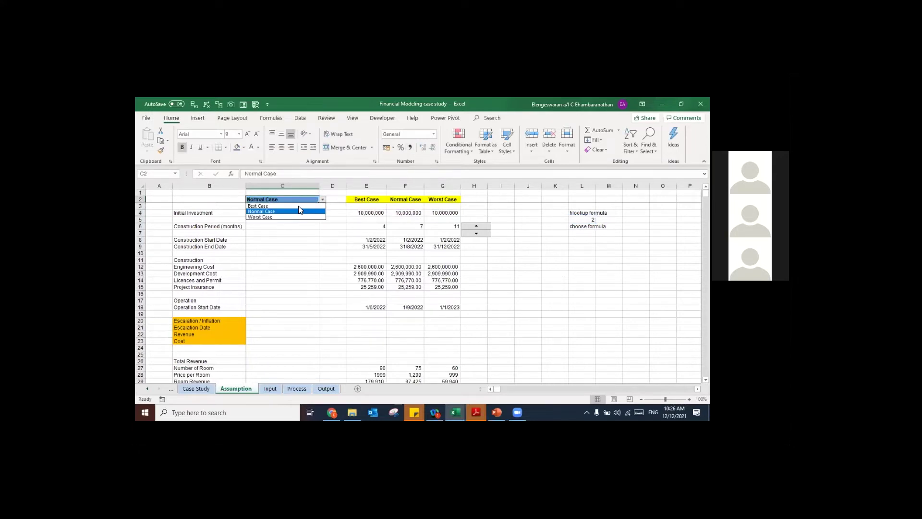
{"action": "left_click", "coordinate": [298, 208]}
Step: Copy the CHOOSE formula from C4 to C6 for the Construction Period and show it without decimals
{"action": "left_click", "coordinate": [294, 214]}
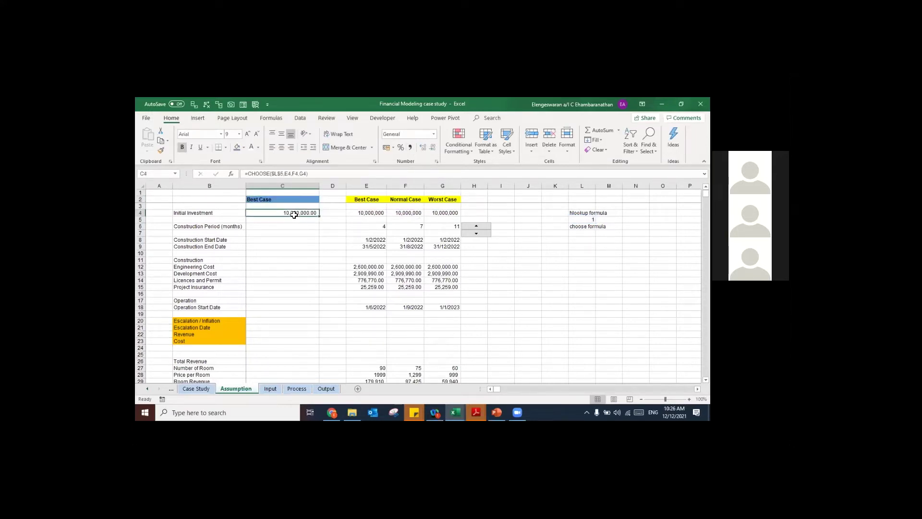
{"action": "key", "text": "ctrl+c"}
{"action": "key", "text": "Down"}
{"action": "key", "text": "Down"}
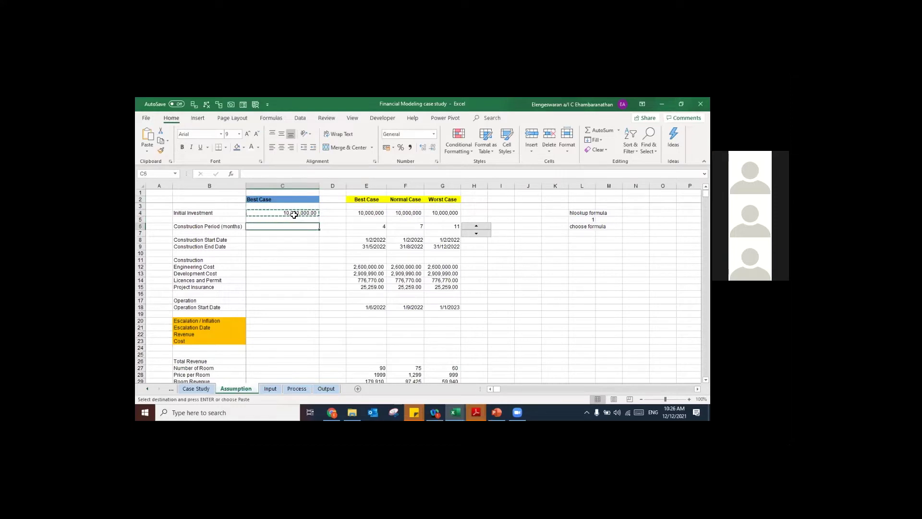
{"action": "key", "text": "ctrl+v"}
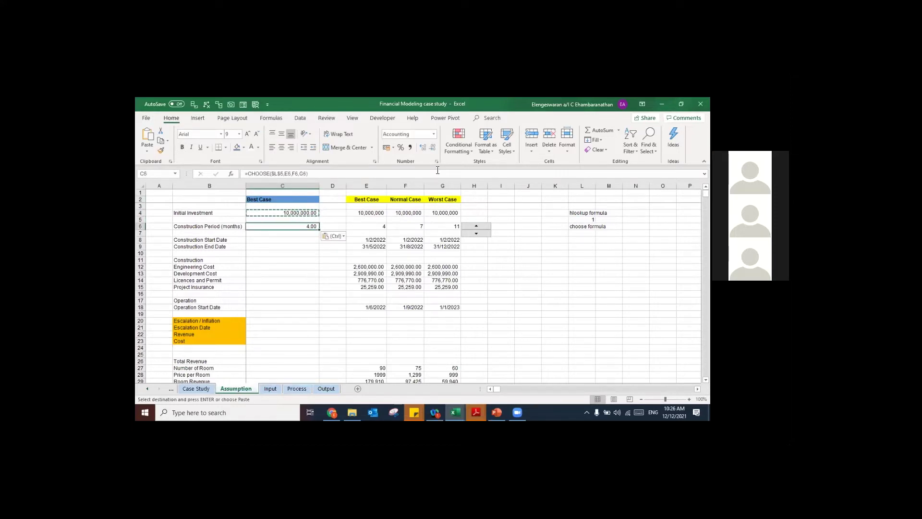
{"action": "left_click", "coordinate": [430, 148]}
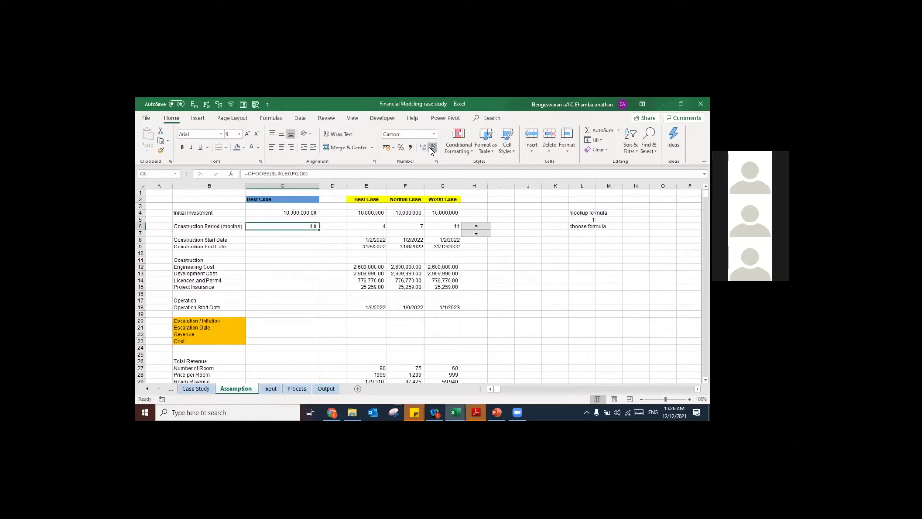
Step: Copy the CHOOSE formula from C6 to C8:C9 for the construction start and end dates
{"action": "key", "text": "ctrl+c"}
{"action": "key", "text": "Down"}
{"action": "key", "text": "Down"}
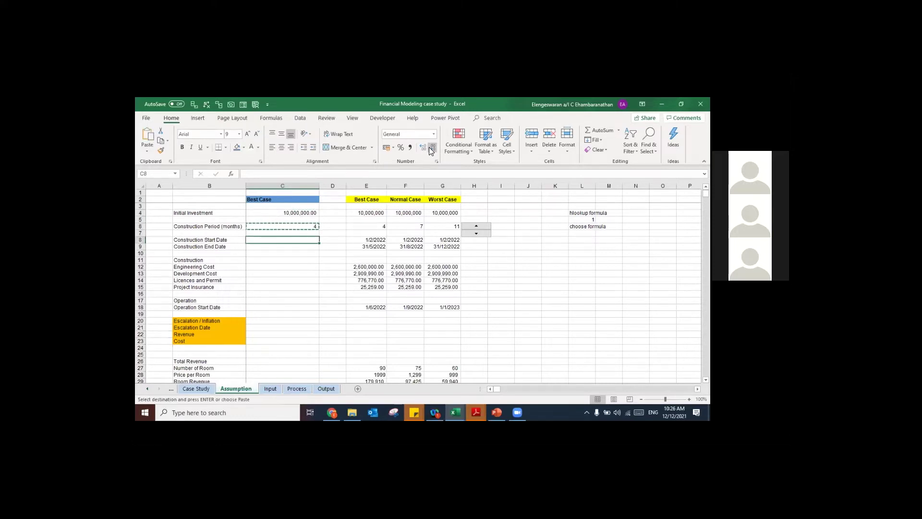
{"action": "key", "text": "shift+Down"}
{"action": "key", "text": "ctrl+v"}
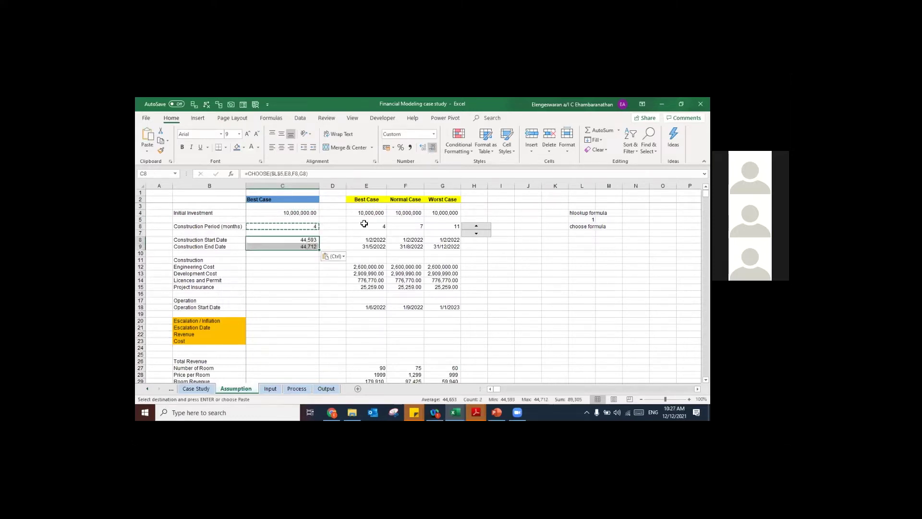
Step: Paste the copied CHOOSE formula into the construction costs in C12:C15 and the Operation Start Date in C18
{"action": "left_click", "coordinate": [299, 267]}
{"action": "key", "text": "shift+Down"}
{"action": "key", "text": "shift+Down"}
{"action": "key", "text": "shift+Down"}
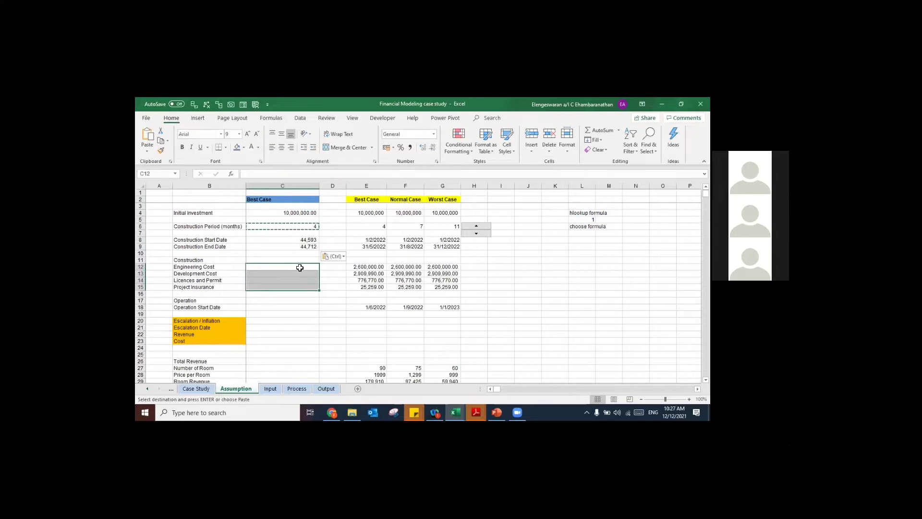
{"action": "key", "text": "ctrl+v"}
{"action": "left_click", "coordinate": [301, 308]}
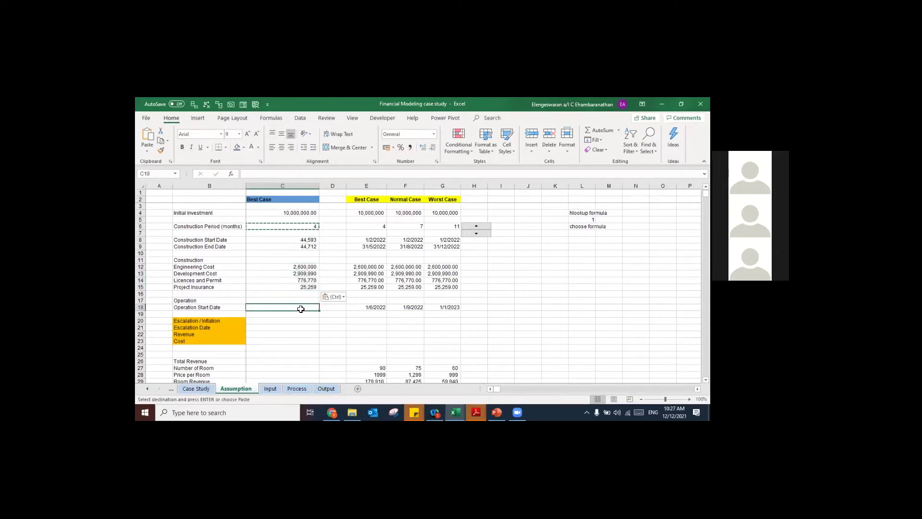
{"action": "key", "text": "ctrl+v"}
Step: Paste the copied CHOOSE formula into the Total Revenue items in C27:C31 and the Total Cost items in C34:C37
{"action": "scroll", "coordinate": [301, 309], "scroll_direction": "down", "scroll_amount": 1}
{"action": "scroll", "coordinate": [287, 293], "scroll_direction": "down", "scroll_amount": 2}
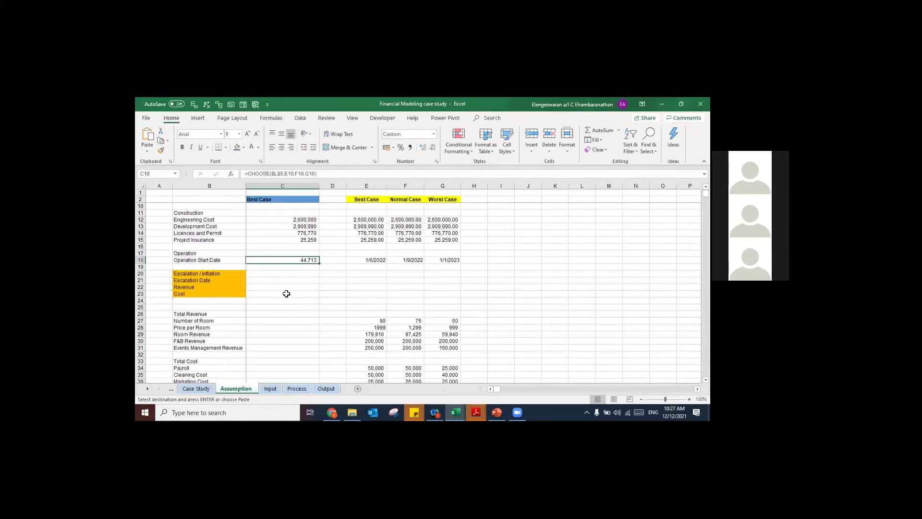
{"action": "scroll", "coordinate": [262, 279], "scroll_direction": "down", "scroll_amount": 2}
{"action": "left_click", "coordinate": [261, 279]}
{"action": "key", "text": "shift+Down"}
{"action": "key", "text": "shift+Down"}
{"action": "key", "text": "shift+Down"}
{"action": "key", "text": "shift+Down"}
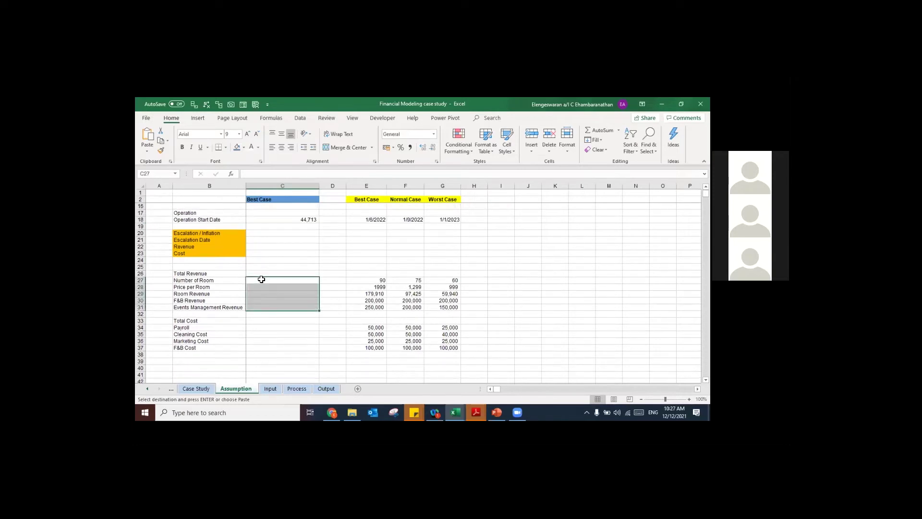
{"action": "key", "text": "ctrl+v"}
{"action": "left_click_drag", "start_coordinate": [271, 328], "coordinate": [272, 335]}
{"action": "key", "text": "ctrl+v"}
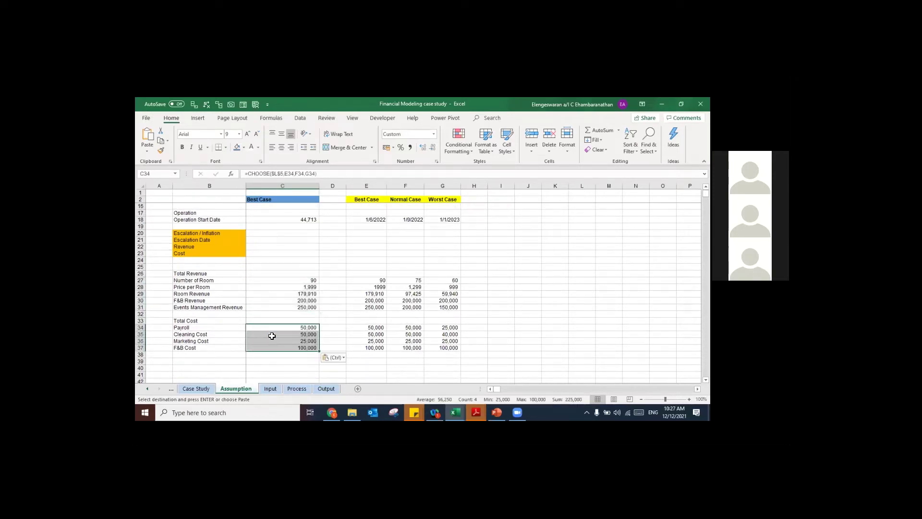
Step: Format the construction and operation dates in C8:C9 and C18 as Date with the *14/3/2012 type
{"action": "scroll", "coordinate": [271, 336], "scroll_direction": "up", "scroll_amount": 1}
{"action": "scroll", "coordinate": [291, 312], "scroll_direction": "up", "scroll_amount": 2}
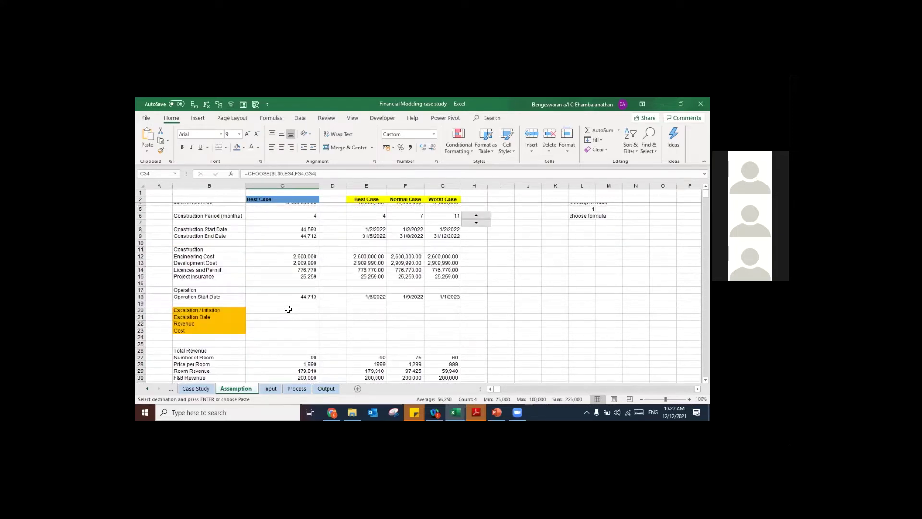
{"action": "scroll", "coordinate": [288, 309], "scroll_direction": "up", "scroll_amount": 1}
{"action": "left_click", "coordinate": [288, 309]}
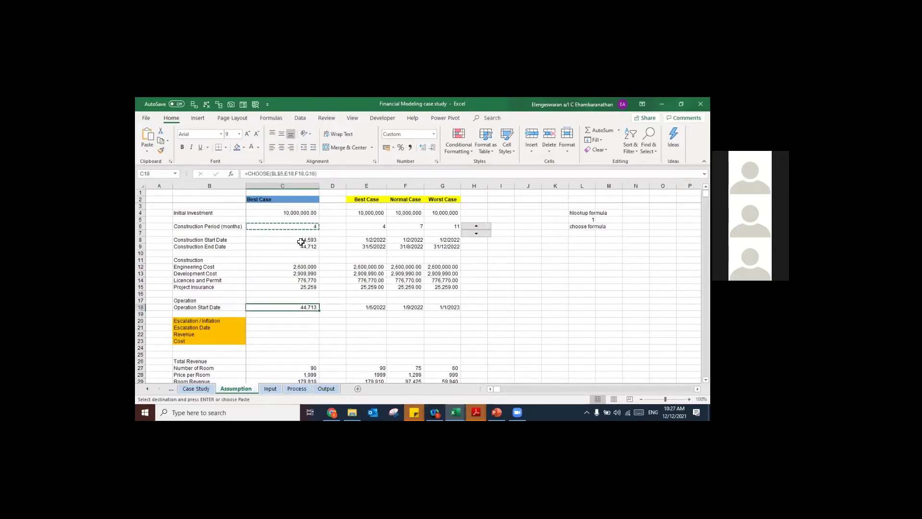
{"action": "left_click_drag", "start_coordinate": [300, 241], "coordinate": [300, 246]}
{"action": "key", "text": "ctrl+1"}
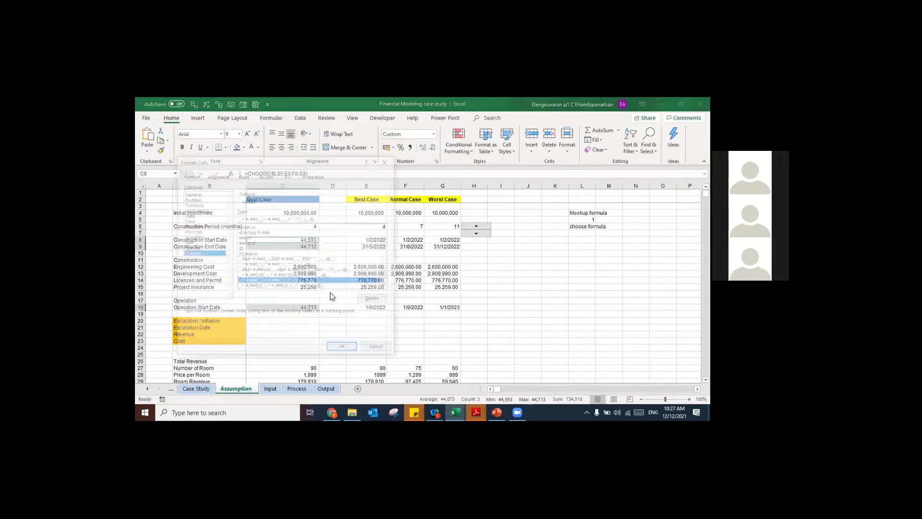
{"action": "left_click", "coordinate": [187, 214]}
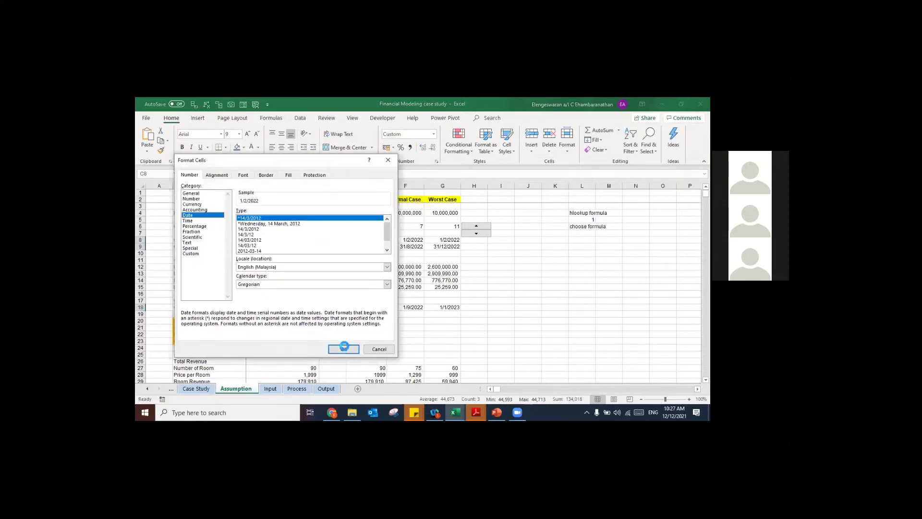
{"action": "key", "text": "Return"}
{"action": "left_click", "coordinate": [263, 287]}
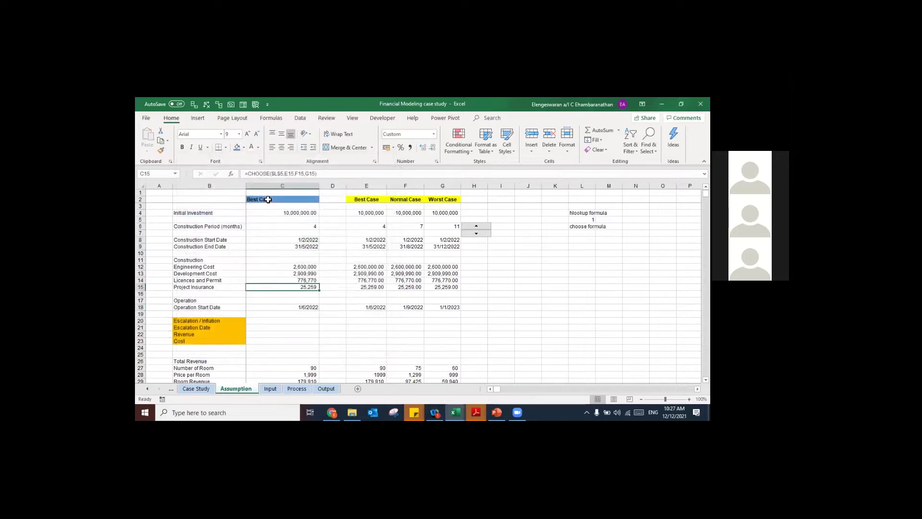
Step: Switch the case selector in C2 to Worst Case and back to Normal Case to test the formulas, ending on L5
{"action": "left_click", "coordinate": [299, 200]}
{"action": "left_click", "coordinate": [322, 199]}
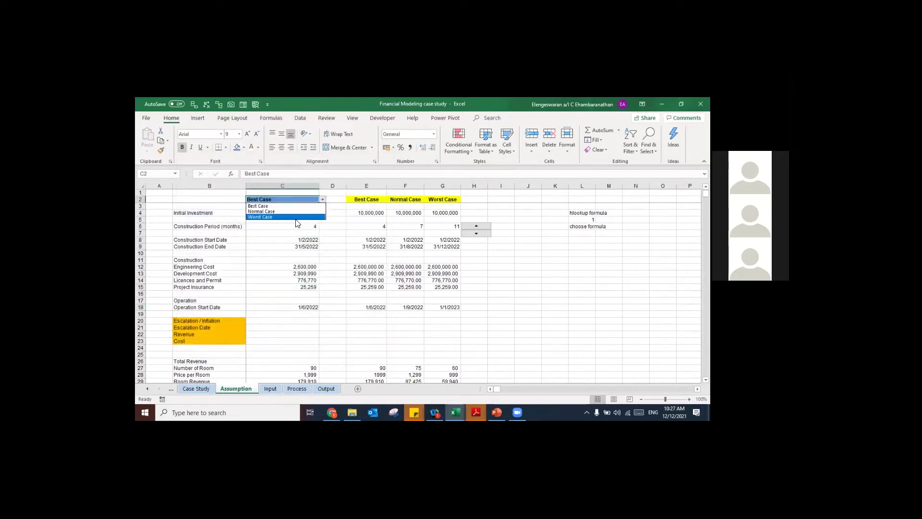
{"action": "key", "text": "Escape"}
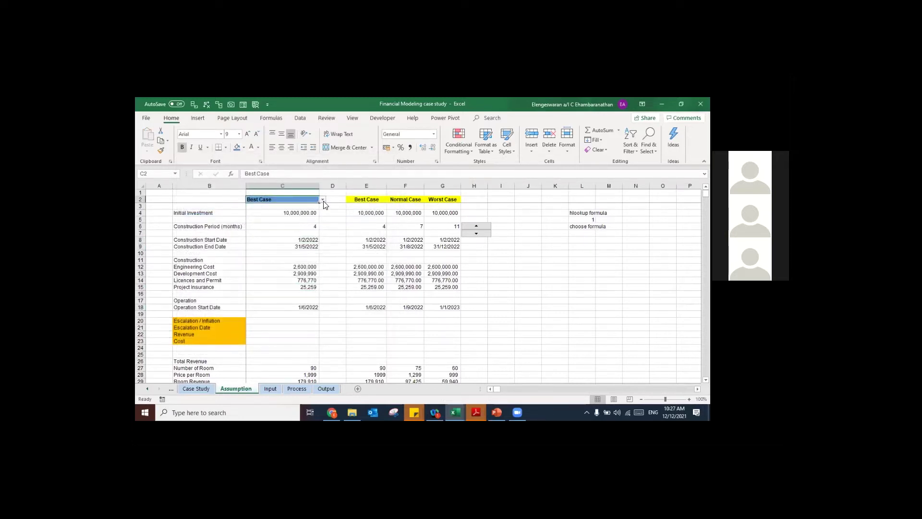
{"action": "left_click", "coordinate": [322, 199]}
{"action": "left_click", "coordinate": [307, 217]}
{"action": "left_click", "coordinate": [323, 200]}
{"action": "left_click", "coordinate": [303, 212]}
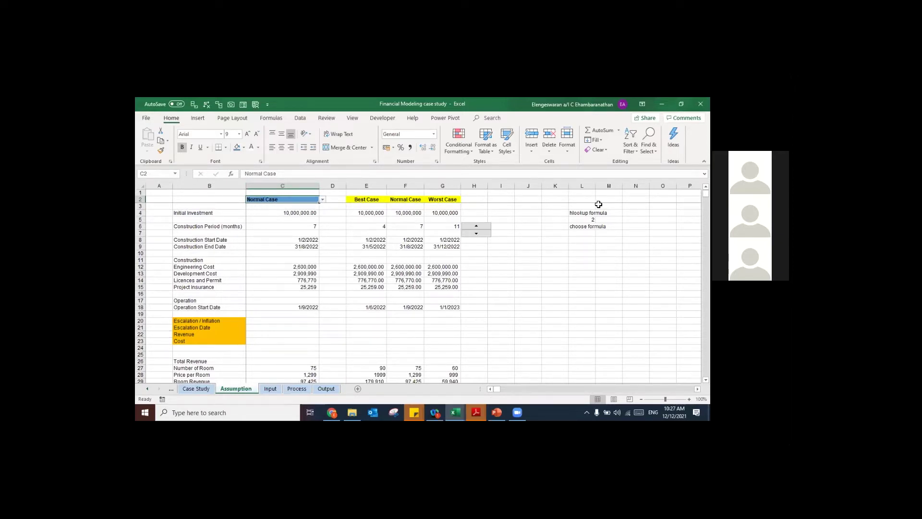
{"action": "left_click", "coordinate": [578, 219]}
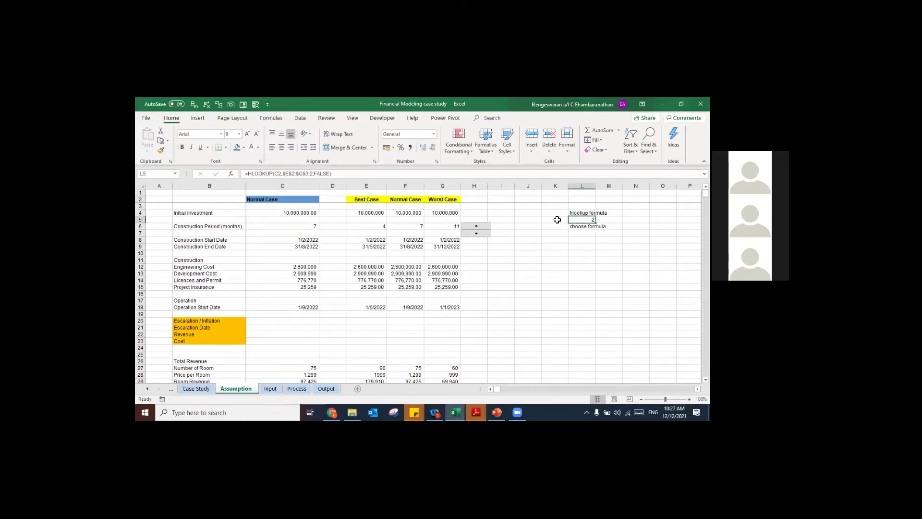
Step: Switch the case selector in C2 to Worst Case and compare it against the case values in columns E to G
{"action": "left_click", "coordinate": [369, 206]}
{"action": "left_click", "coordinate": [405, 207]}
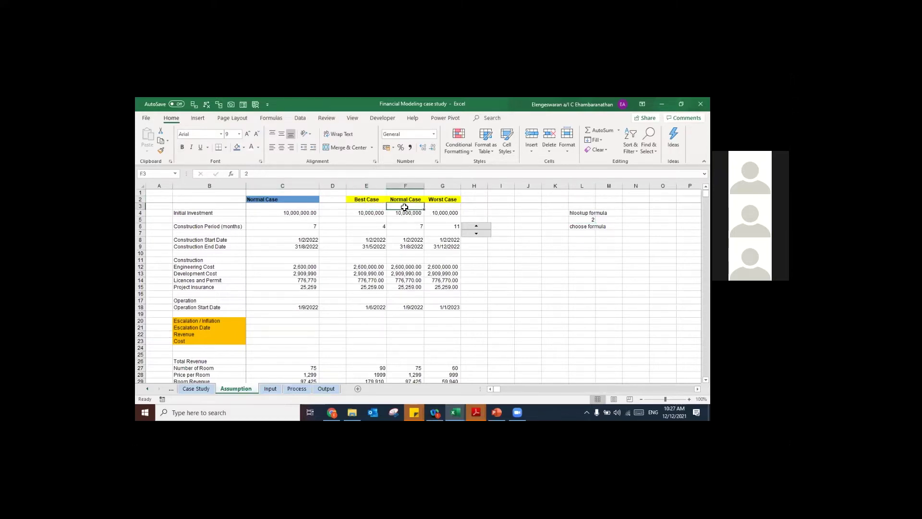
{"action": "left_click", "coordinate": [438, 207]}
{"action": "left_click", "coordinate": [305, 200]}
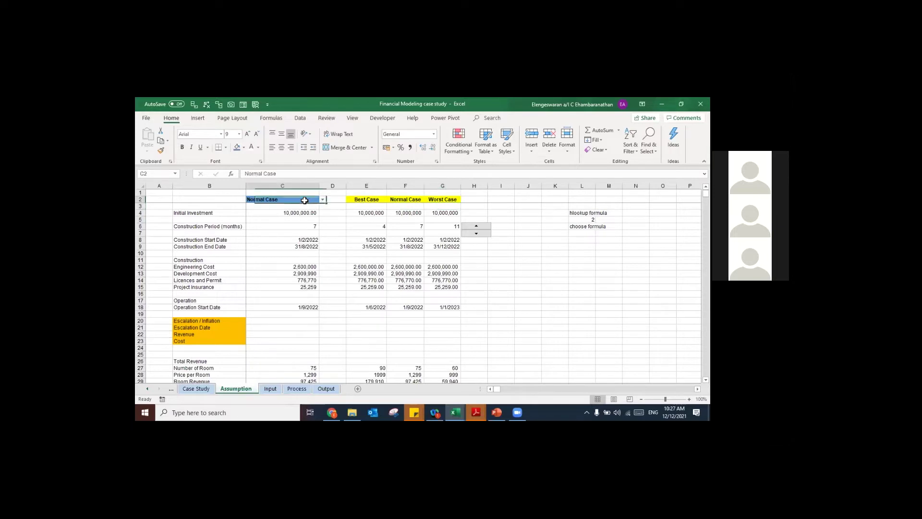
{"action": "left_click", "coordinate": [322, 200]}
{"action": "left_click", "coordinate": [298, 217]}
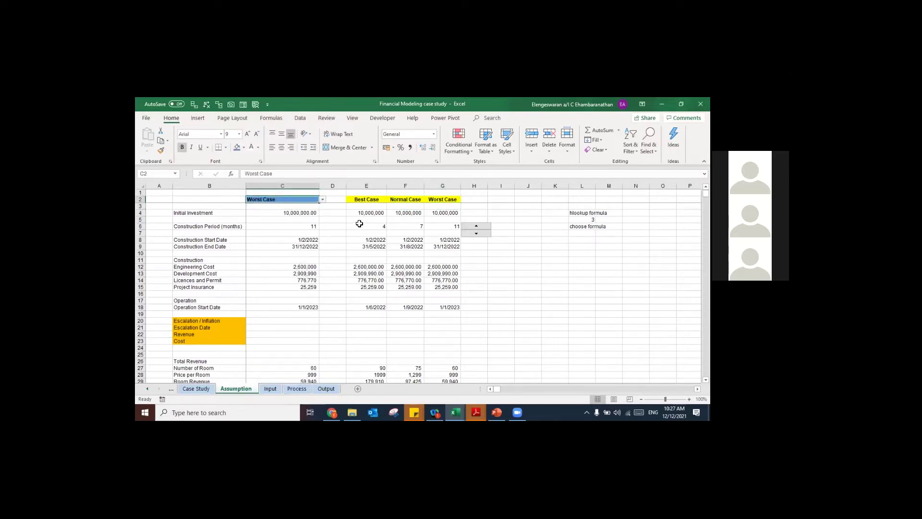
{"action": "left_click_drag", "start_coordinate": [365, 213], "coordinate": [442, 242]}
{"action": "left_click_drag", "start_coordinate": [434, 288], "coordinate": [432, 339]}
{"action": "left_click", "coordinate": [264, 247]}
Step: Set the case selector in C2 to Best Case and review the Escalation / Inflation block in rows 20 to 23
{"action": "left_click", "coordinate": [302, 199]}
{"action": "left_click", "coordinate": [322, 199]}
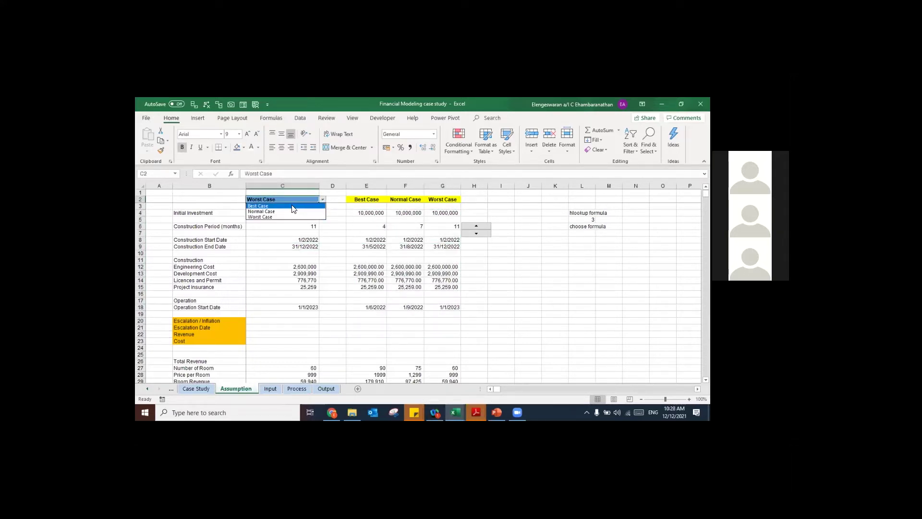
{"action": "left_click", "coordinate": [293, 206]}
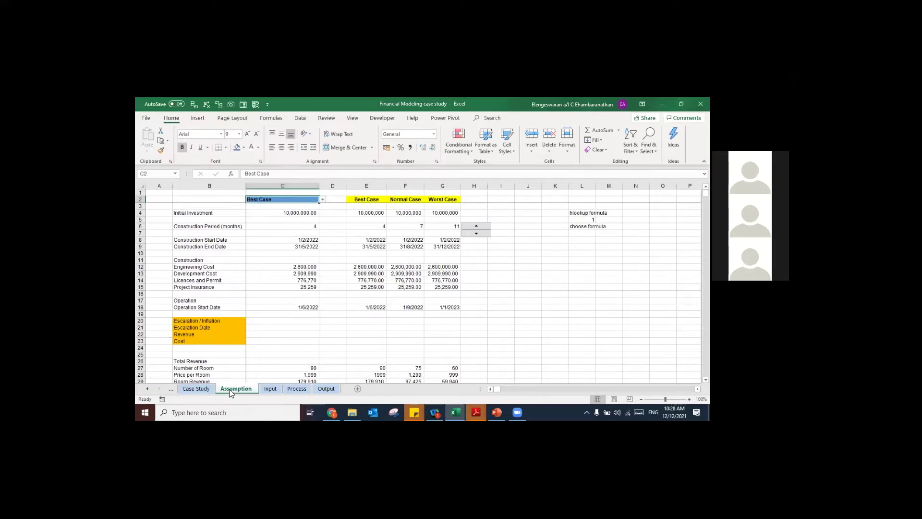
{"action": "scroll", "coordinate": [205, 282], "scroll_direction": "down", "scroll_amount": 2}
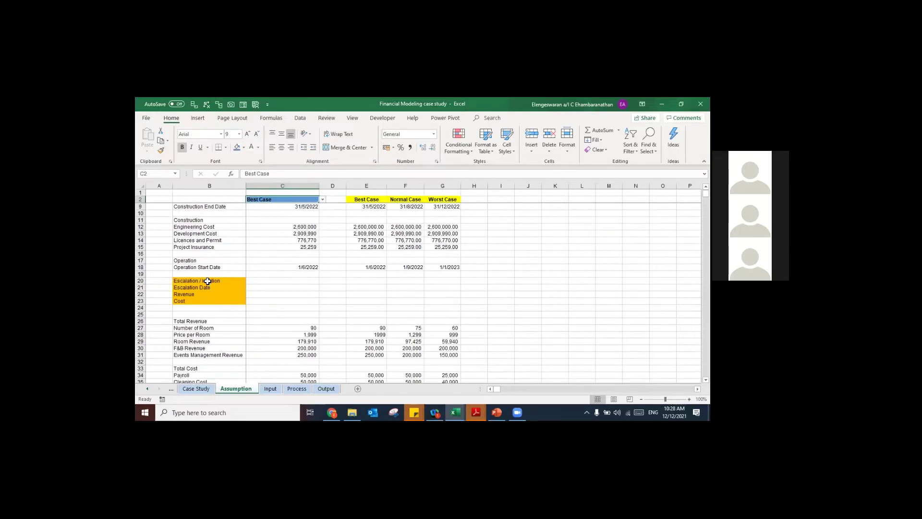
{"action": "scroll", "coordinate": [176, 266], "scroll_direction": "down", "scroll_amount": 1}
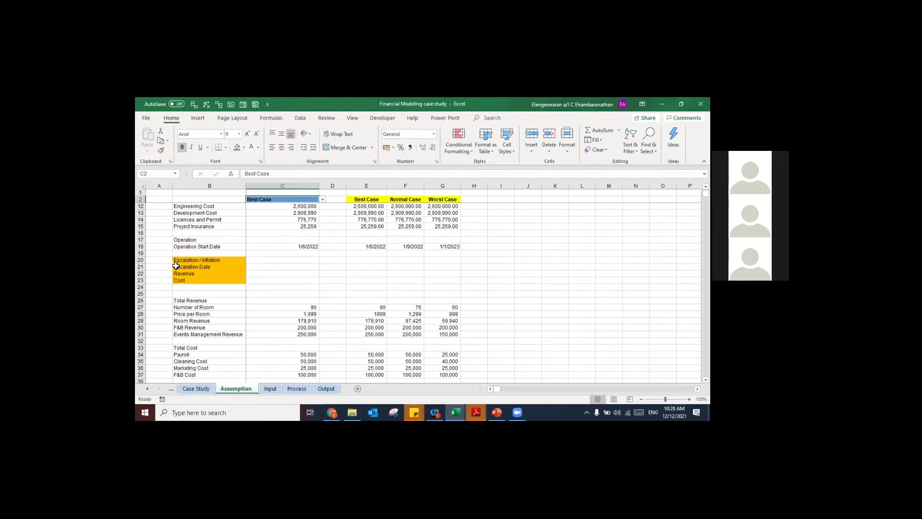
{"action": "left_click_drag", "start_coordinate": [160, 259], "coordinate": [327, 287]}
{"action": "scroll", "coordinate": [327, 286], "scroll_direction": "up", "scroll_amount": 3}
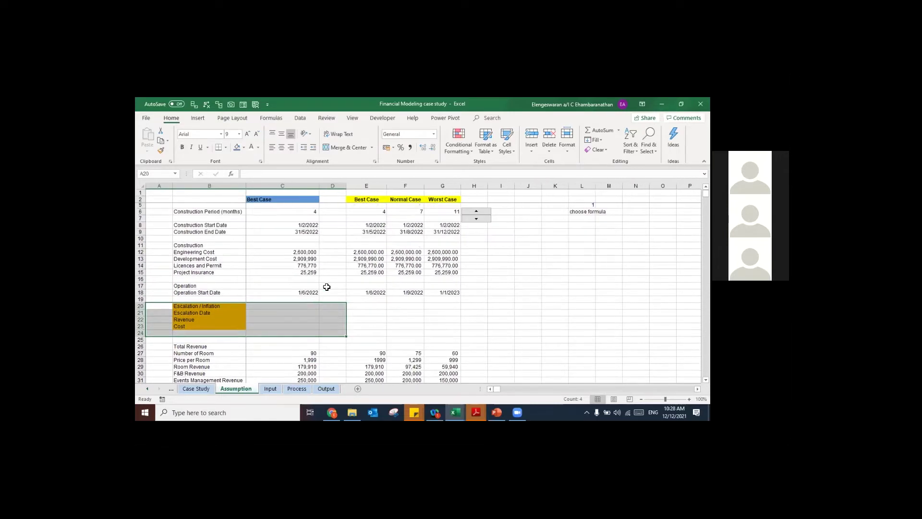
{"action": "left_click", "coordinate": [276, 226]}
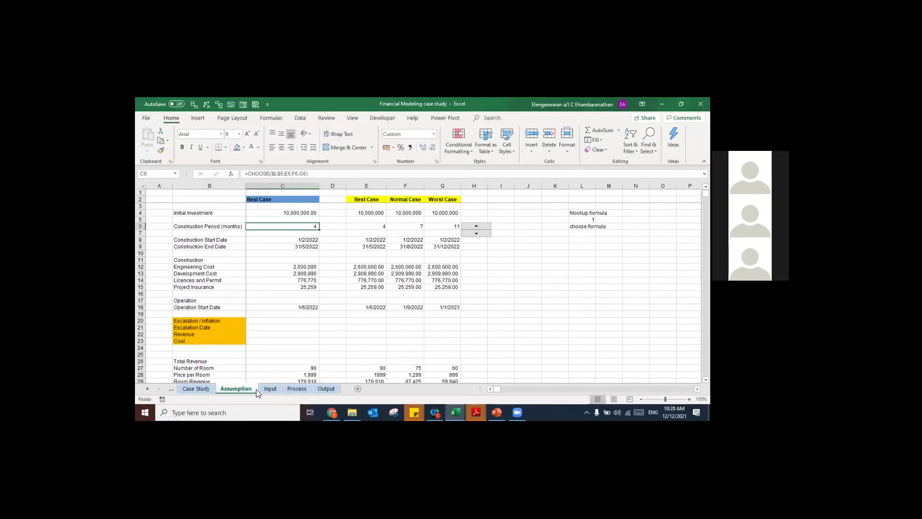
Step: Add a new worksheet between Assumption and Input and make its name editable
{"action": "left_click", "coordinate": [357, 388]}
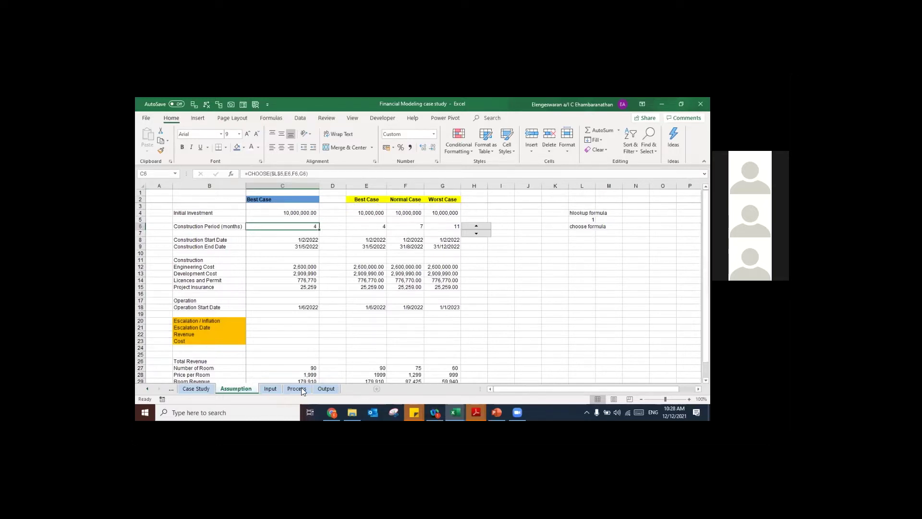
{"action": "right_click", "coordinate": [271, 389]}
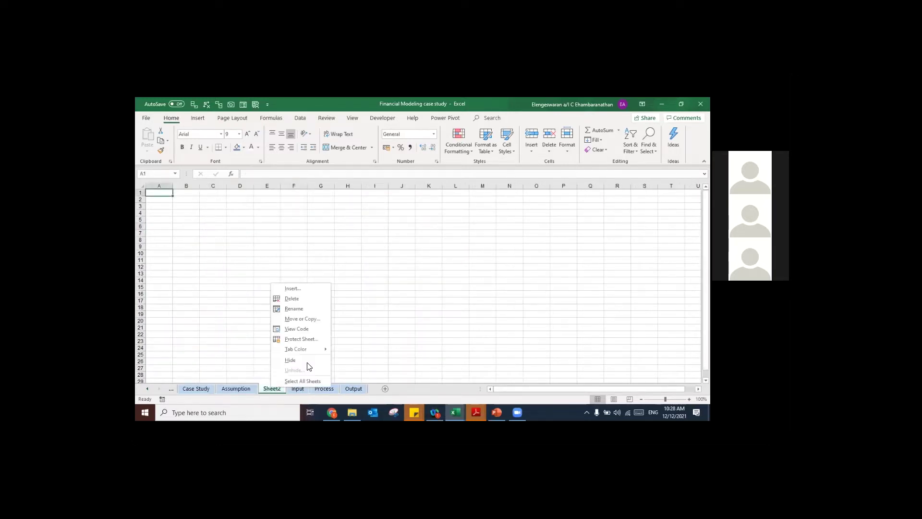
{"action": "left_click", "coordinate": [296, 310]}
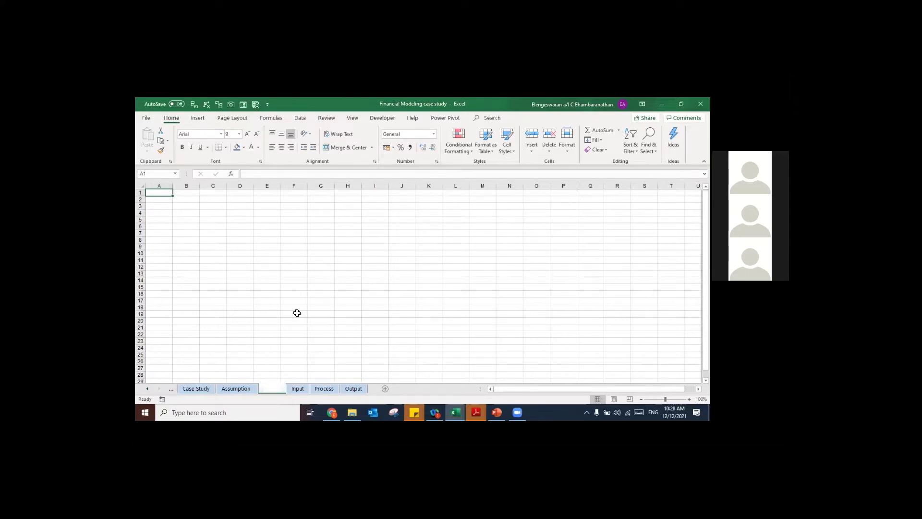
{"action": "type", "text": "Financial"}
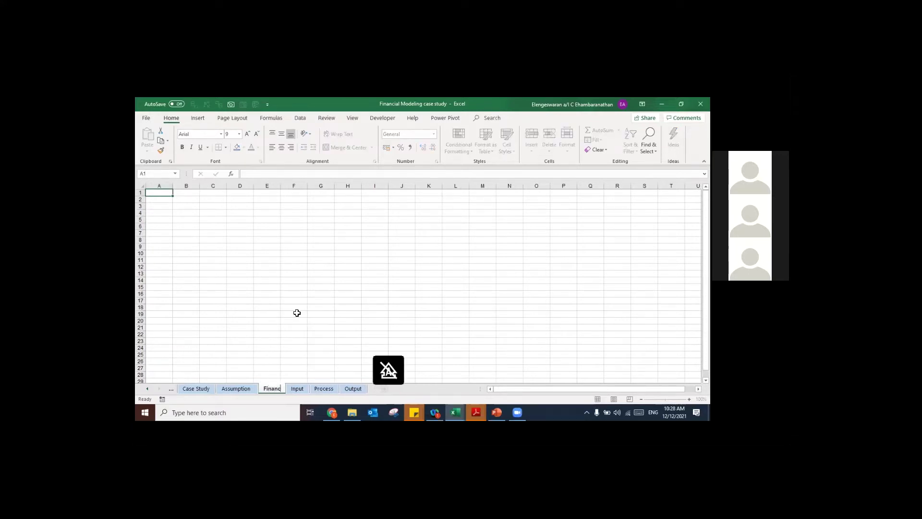
{"action": "key", "text": "BackSpace"}
{"action": "key", "text": "BackSpace"}
{"action": "key", "text": "BackSpace"}
{"action": "key", "text": "BackSpace"}
{"action": "key", "text": "BackSpace"}
{"action": "key", "text": "BackSpace"}
{"action": "key", "text": "BackSpace"}
{"action": "key", "text": "BackSpace"}
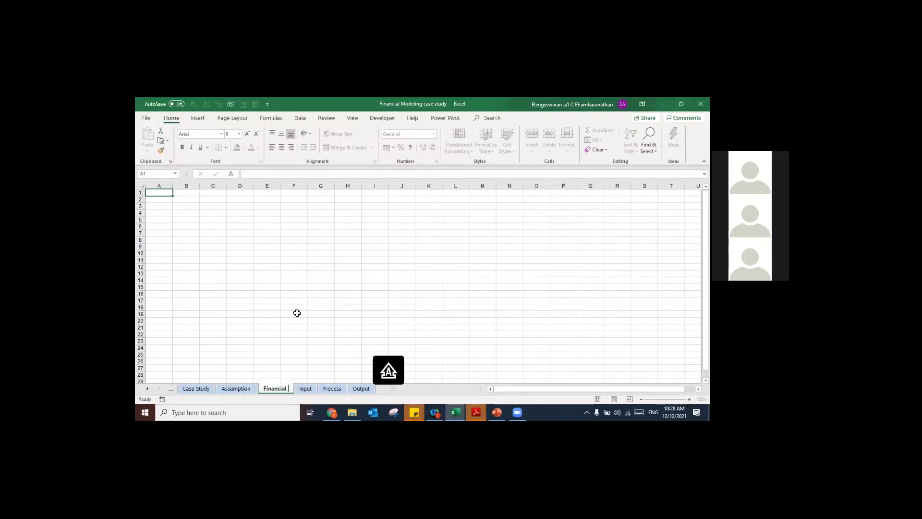
{"action": "key", "text": "BackSpace"}
Step: Name the new worksheet Workings
{"action": "type", "text": "Working"}
{"action": "type", "text": "s"}
{"action": "left_click", "coordinate": [204, 276]}
Step: Enter the row labels Start Date in B1 and End Date in B2 of the Workings sheet
{"action": "key", "text": "ctrl+Home"}
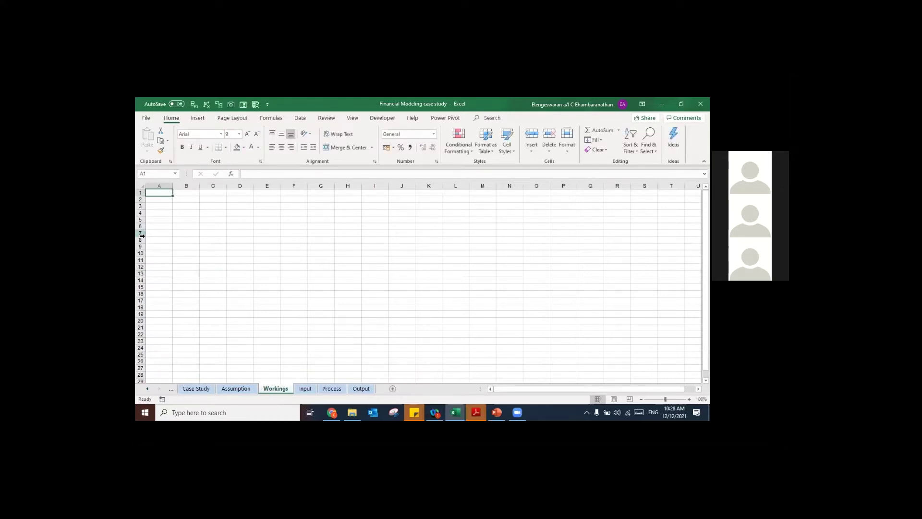
{"action": "key", "text": "Right"}
{"action": "key", "text": "Caps_Lock"}
{"action": "type", "text": "ST"}
{"action": "key", "text": "Caps_Lock"}
{"action": "type", "text": "a"}
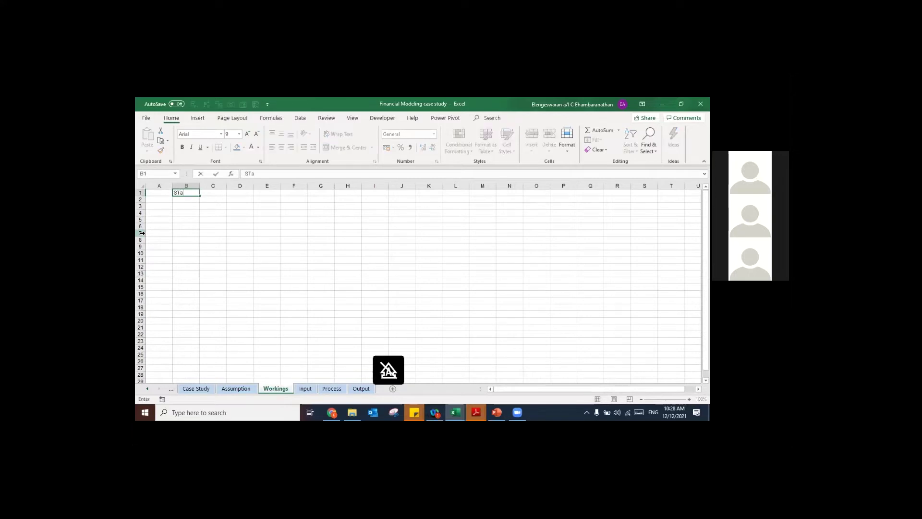
{"action": "key", "text": "BackSpace"}
{"action": "key", "text": "BackSpace"}
{"action": "type", "text": "tart Date"}
{"action": "key", "text": "Return"}
{"action": "key", "text": "Caps_Lock"}
{"action": "type", "text": "En"}
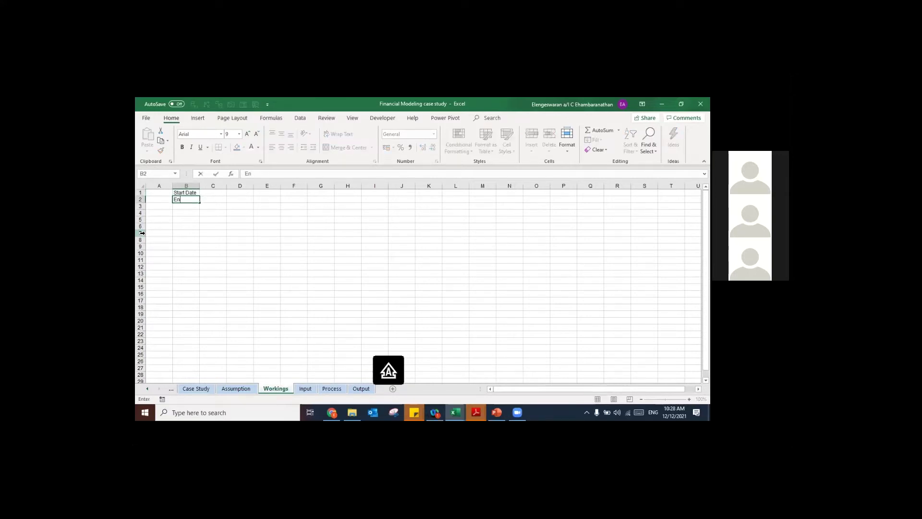
{"action": "type", "text": "d Data"}
{"action": "key", "text": "ctrl+Return"}
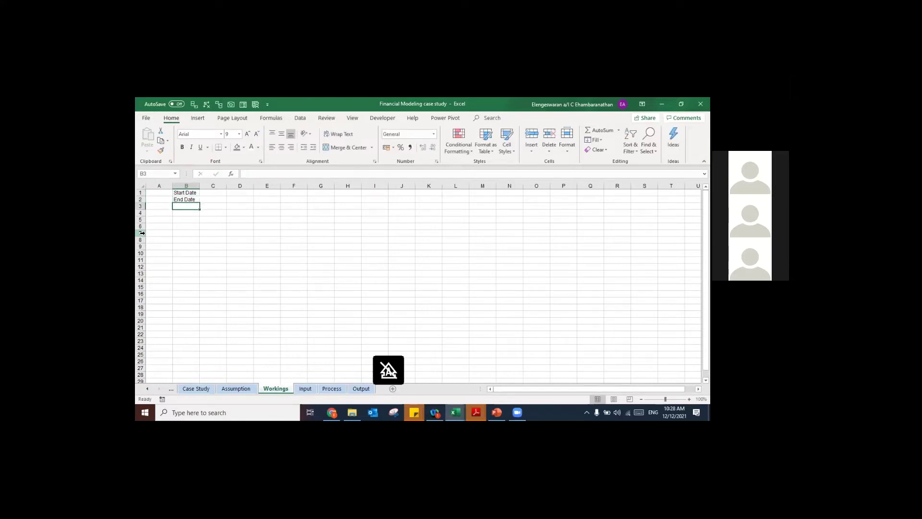
Step: Insert today's date, 12/12/2021, in E2 of the End Date row
{"action": "key", "text": "Right"}
{"action": "key", "text": "Right"}
{"action": "key", "text": "Right"}
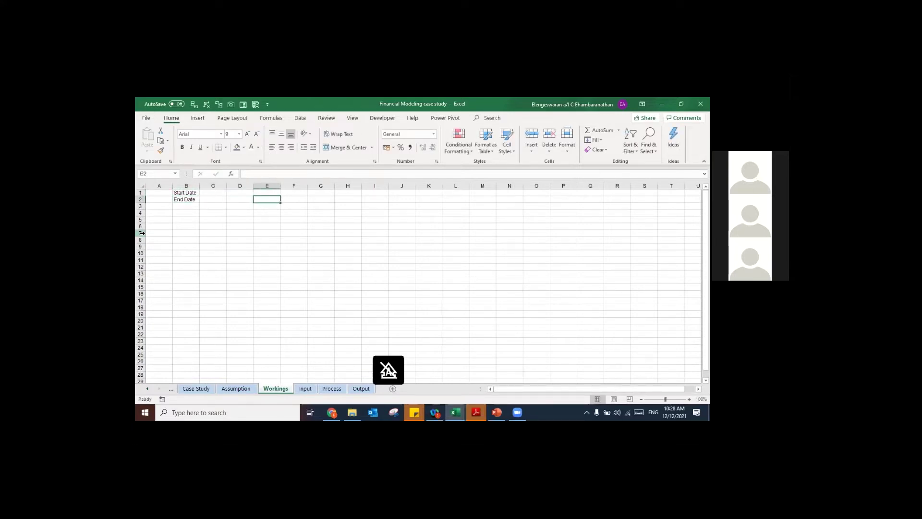
{"action": "key", "text": "ctrl+semicolon"}
{"action": "key", "text": "ctrl+Return"}
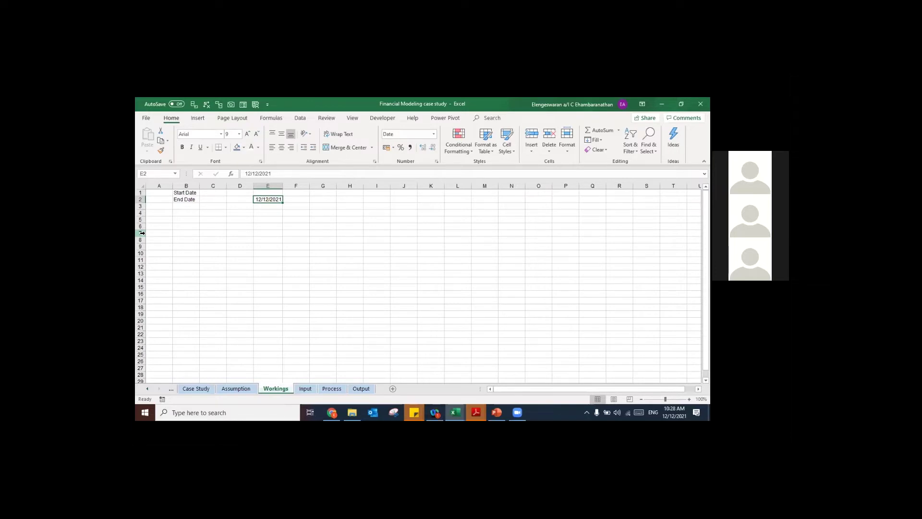
Step: Enter 01/01/2022 as the first Start Date in F1
{"action": "key", "text": "Right"}
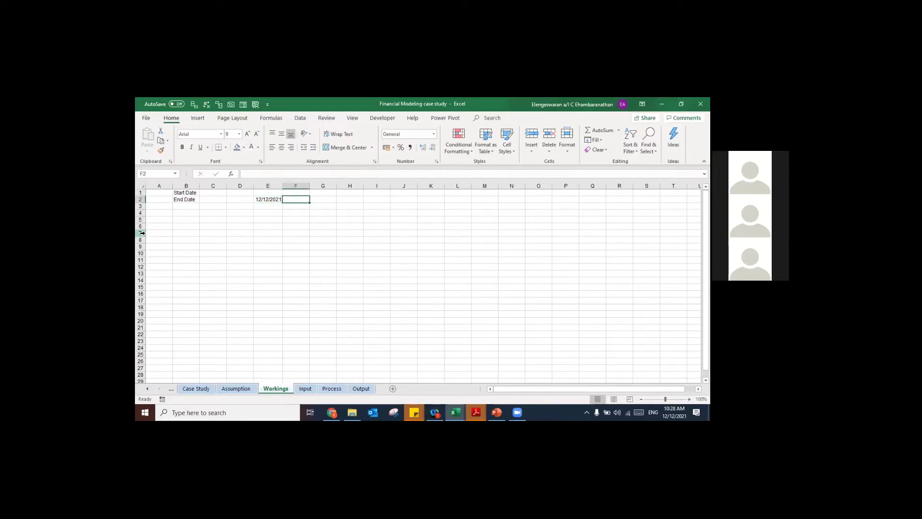
{"action": "key", "text": "Up"}
{"action": "type", "text": "01/"}
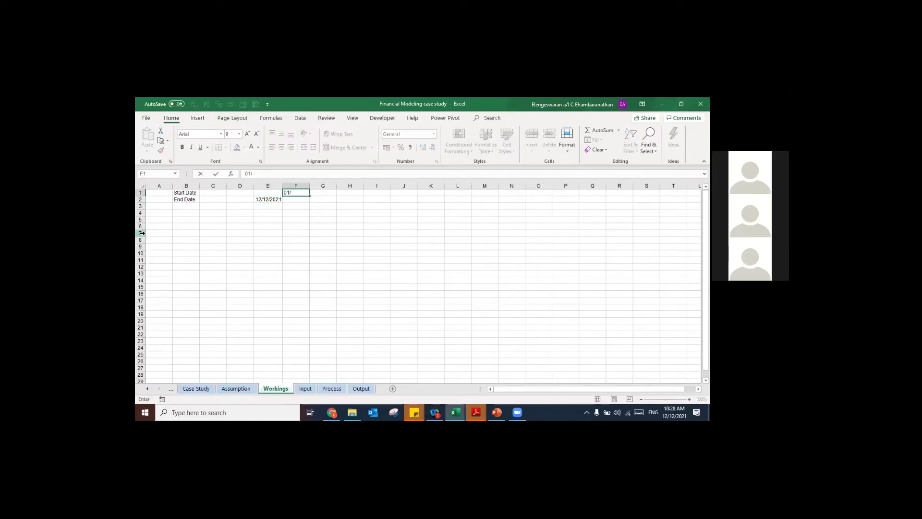
{"action": "type", "text": "01/2022"}
{"action": "key", "text": "Return"}
{"action": "type", "text": "="}
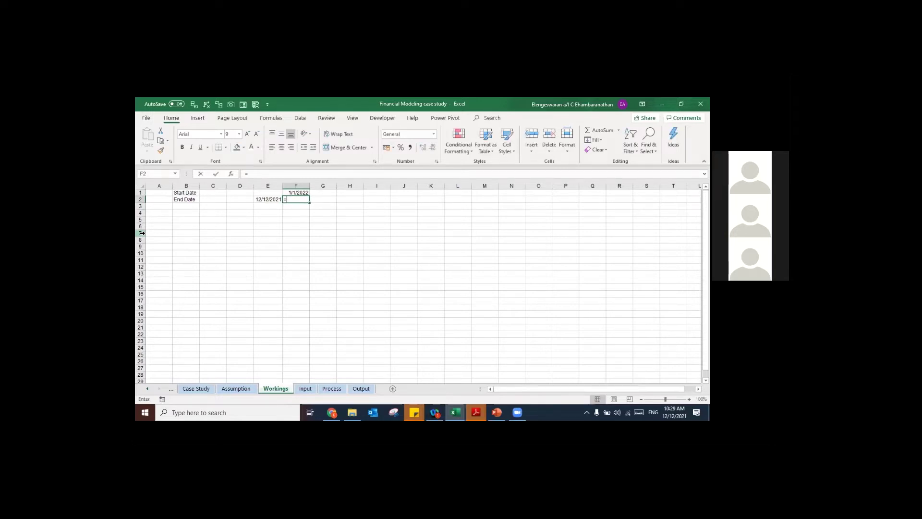
{"action": "type", "text": "edate"}
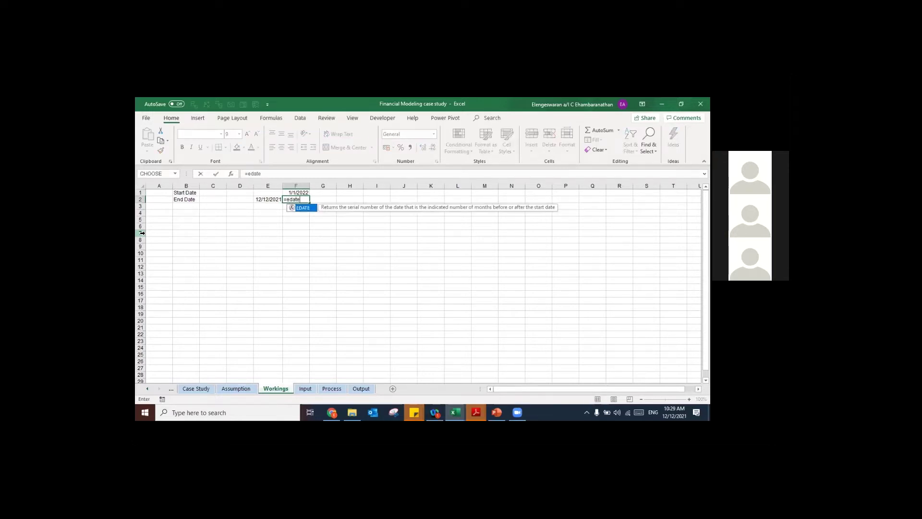
{"action": "double_click", "coordinate": [300, 208]}
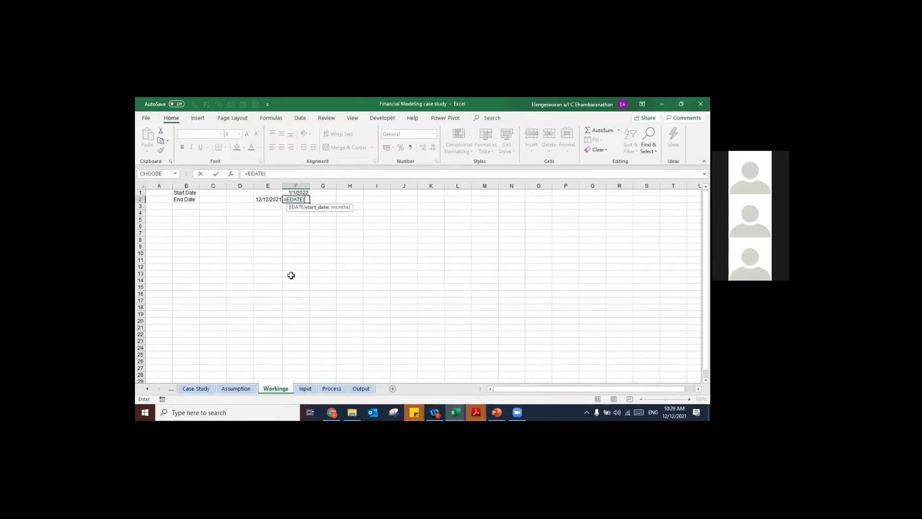
{"action": "key", "text": "BackSpace"}
{"action": "key", "text": "BackSpace"}
{"action": "key", "text": "BackSpace"}
{"action": "key", "text": "BackSpace"}
{"action": "key", "text": "BackSpace"}
Step: Calculate the first month's End Date in F2 with =EOMONTH(F1,0)
{"action": "type", "text": "om"}
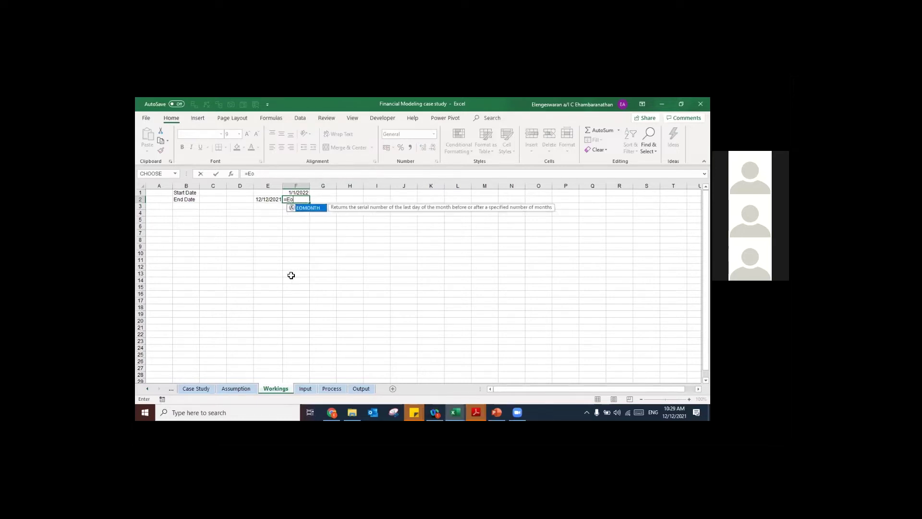
{"action": "double_click", "coordinate": [302, 209]}
{"action": "key", "text": "Up"}
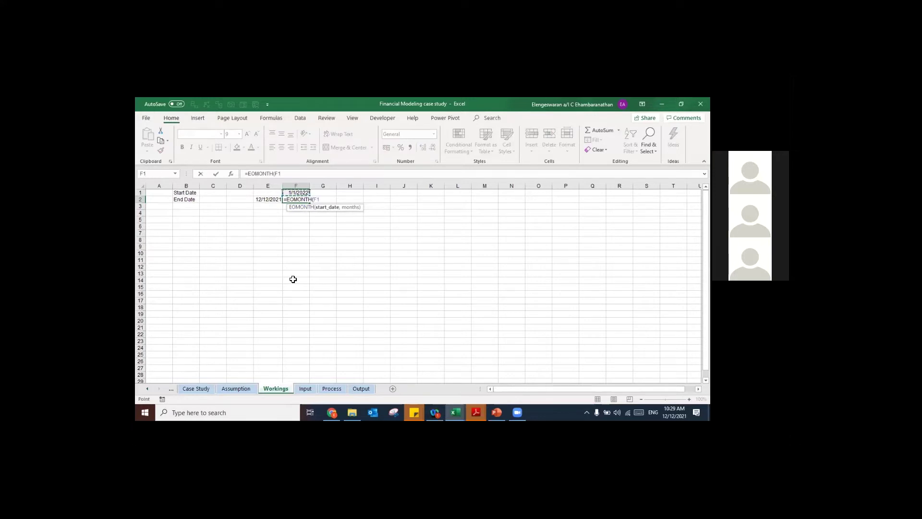
{"action": "type", "text": ",0)"}
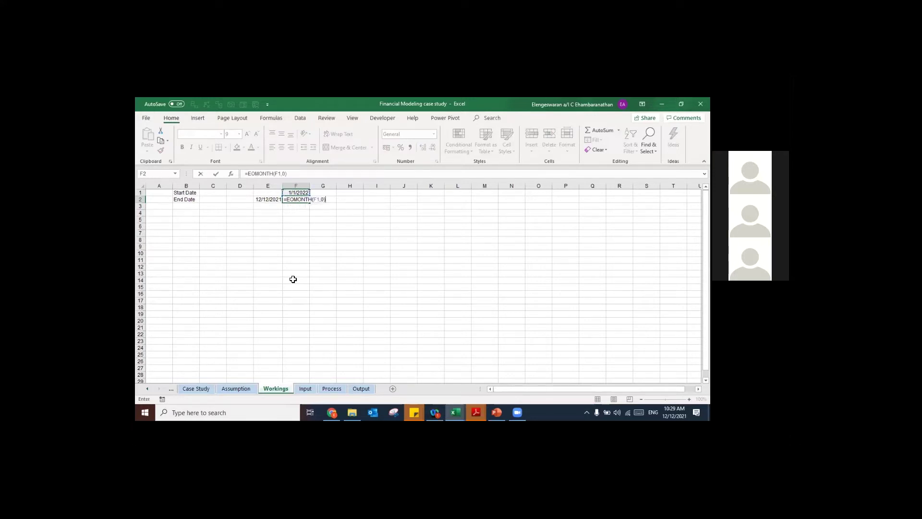
{"action": "key", "text": "Return"}
Step: Format the End Date result in F2 as Short Date
{"action": "key", "text": "Up"}
{"action": "key", "text": "Up"}
{"action": "key", "text": "Down"}
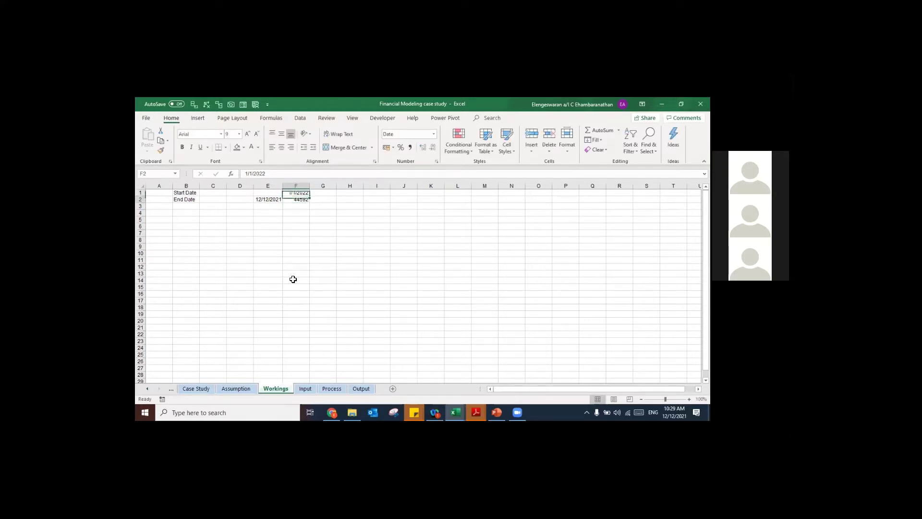
{"action": "key", "text": "Up"}
{"action": "key", "text": "Down"}
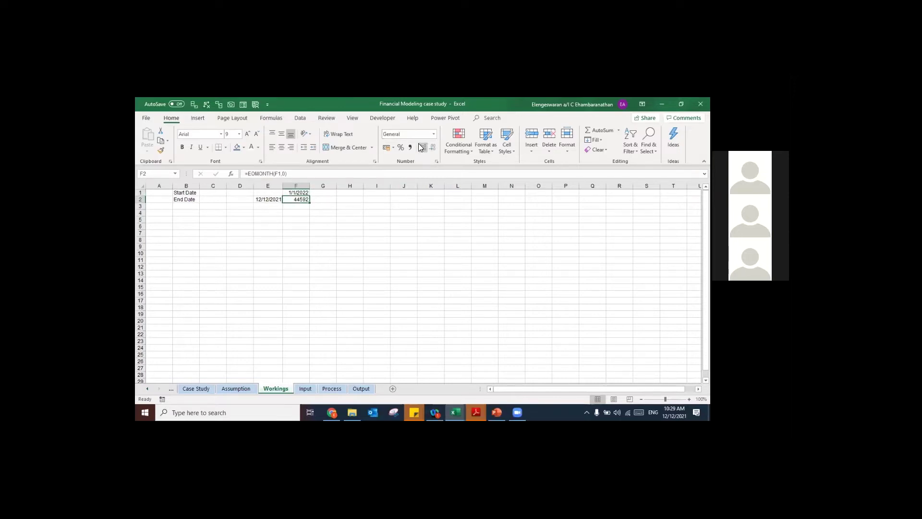
{"action": "left_click", "coordinate": [434, 135]}
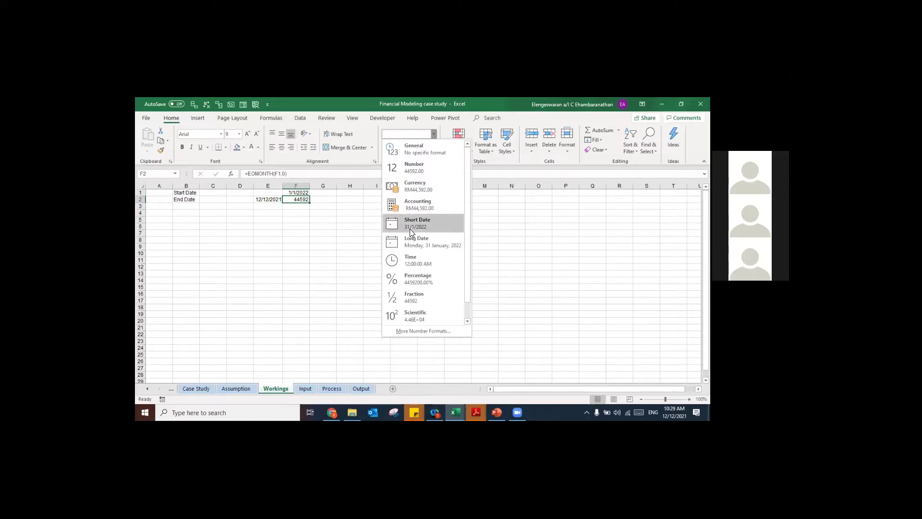
{"action": "left_click", "coordinate": [410, 228]}
Step: Enter =F2+1 in G1 as the next month's Start Date and fill in the matching End Date in G2
{"action": "key", "text": "Up"}
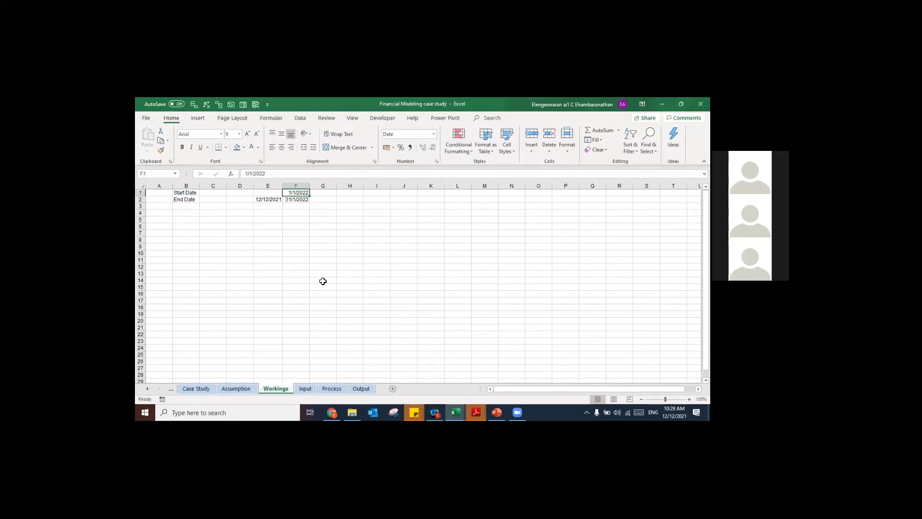
{"action": "key", "text": "Right"}
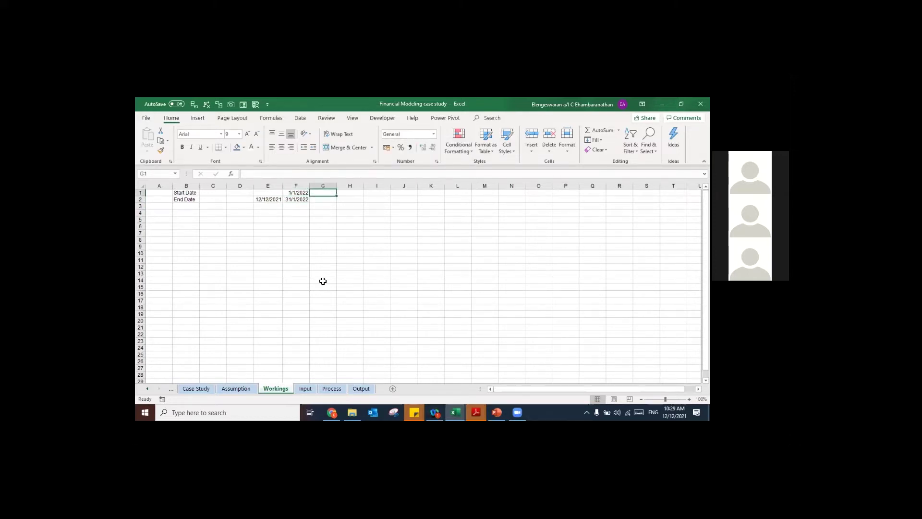
{"action": "type", "text": "=F2+1"}
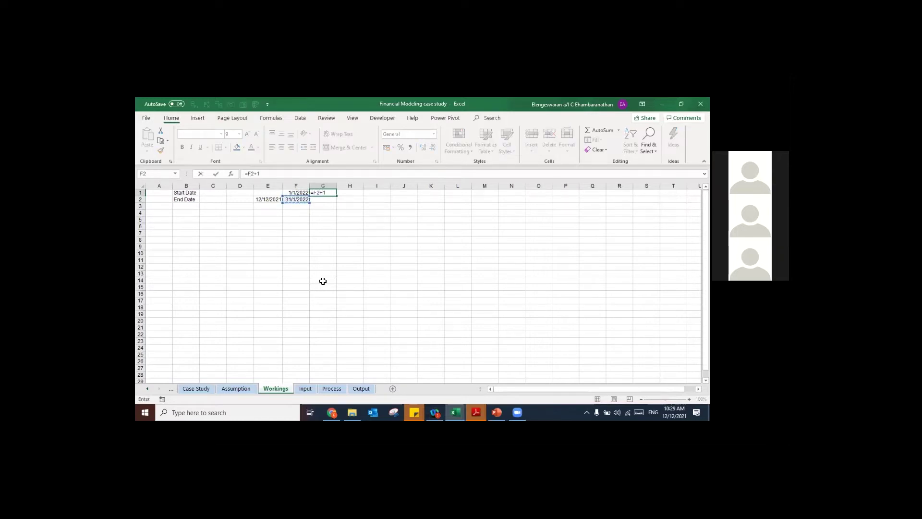
{"action": "key", "text": "Return"}
{"action": "key", "text": "Up"}
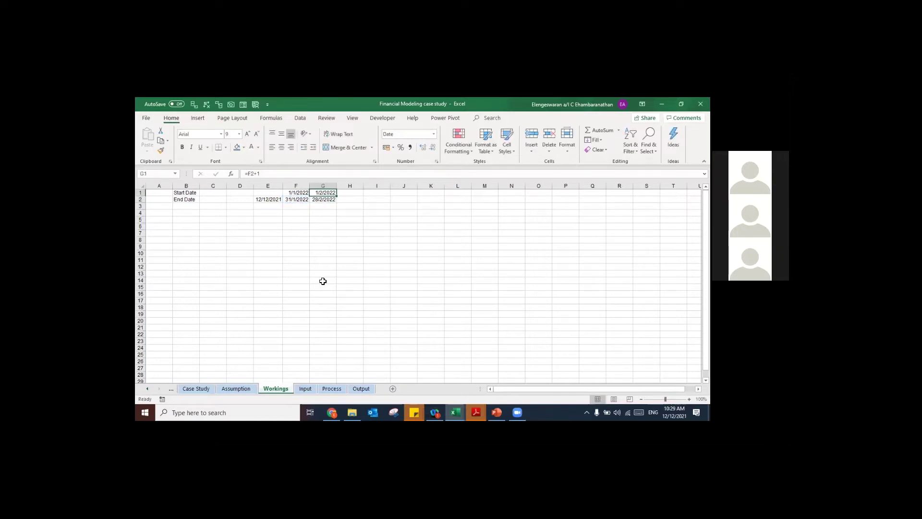
Step: Fill the Start Date and End Date formulas from G1:G2 right through column S
{"action": "key", "text": "shift+Right"}
{"action": "key", "text": "shift+Down"}
{"action": "key", "text": "shift+Right"}
{"action": "key", "text": "shift+Right"}
{"action": "key", "text": "shift+Right"}
{"action": "key", "text": "shift+Right"}
{"action": "key", "text": "shift+Right"}
{"action": "key", "text": "shift+Right"}
{"action": "key", "text": "shift+Right"}
{"action": "key", "text": "shift+Right"}
{"action": "key", "text": "shift+Right"}
{"action": "key", "text": "shift+Right"}
{"action": "key", "text": "shift+Right"}
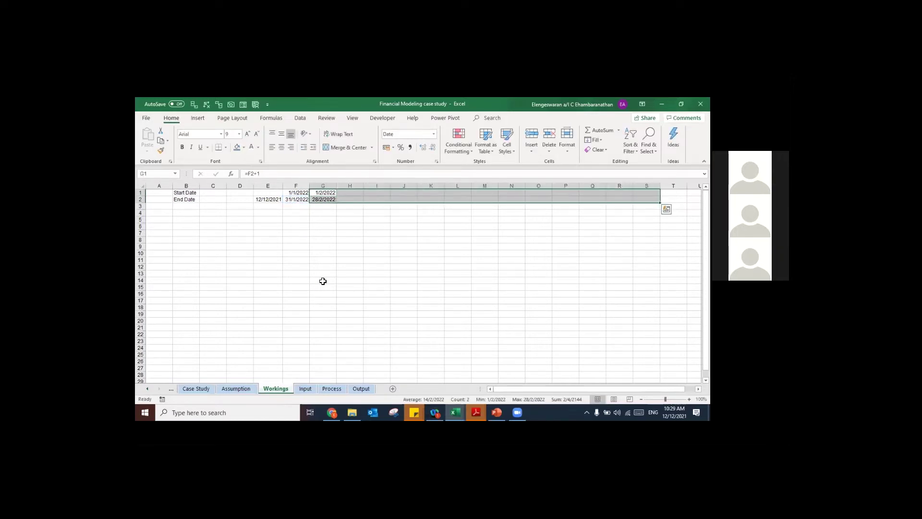
{"action": "key", "text": "ctrl+r"}
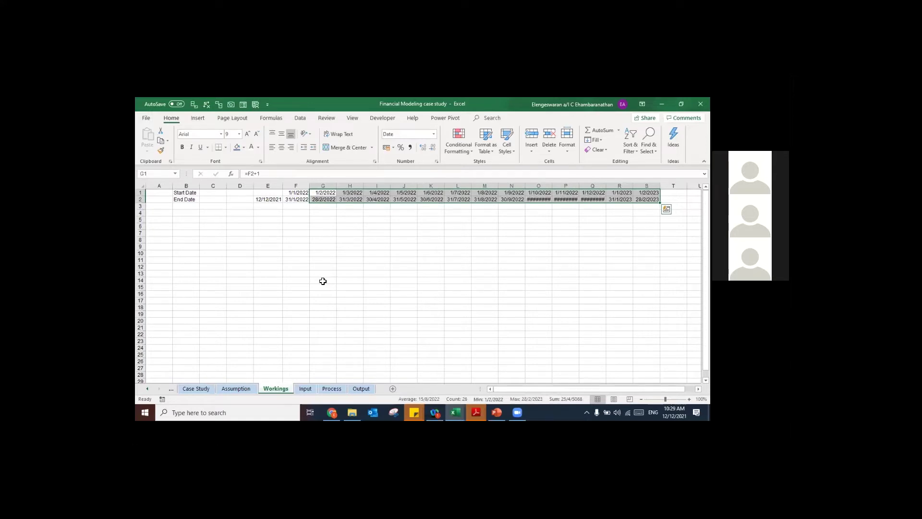
Step: Extend the Start Date and End Date formulas further right through column X
{"action": "key", "text": "shift+Right"}
{"action": "key", "text": "shift+Right"}
{"action": "key", "text": "shift+Right"}
{"action": "key", "text": "shift+Right"}
{"action": "key", "text": "shift+Right"}
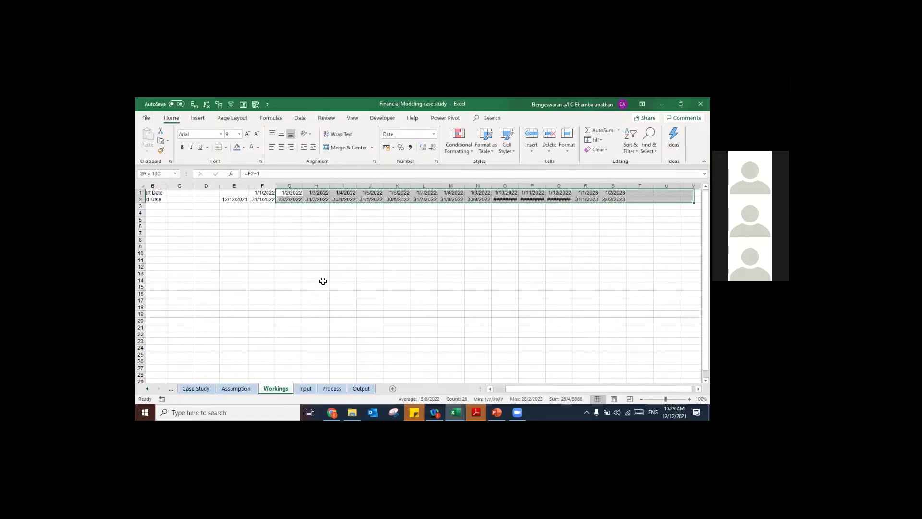
{"action": "key", "text": "ctrl+r"}
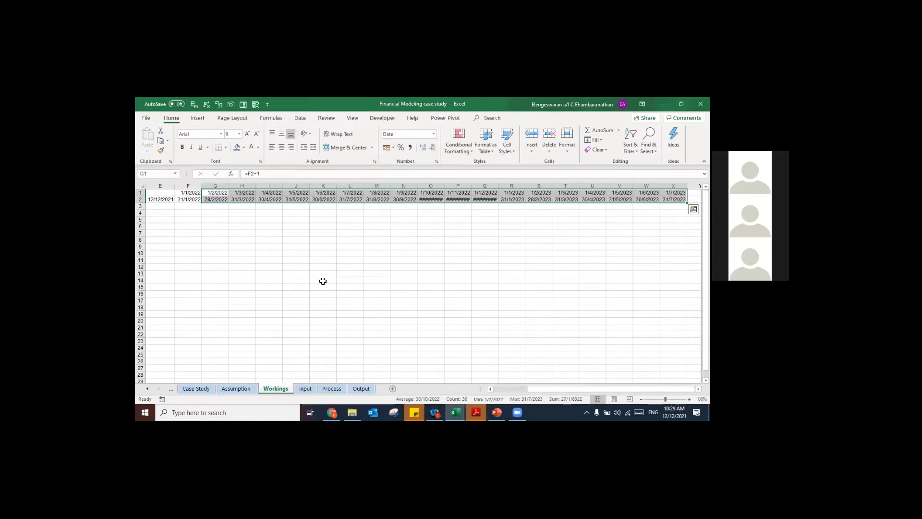
Step: Insert two blank rows above the Start Date row
{"action": "key", "text": "ctrl+Home"}
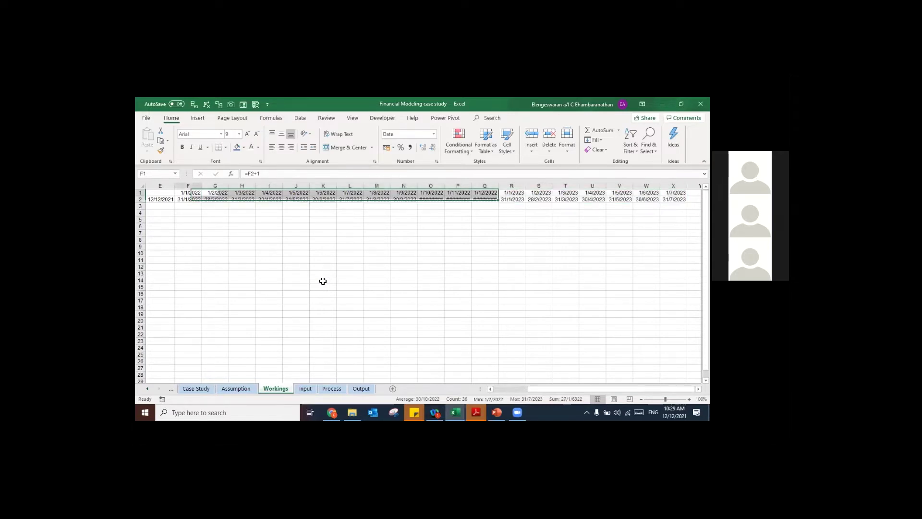
{"action": "key", "text": "ctrl+Home"}
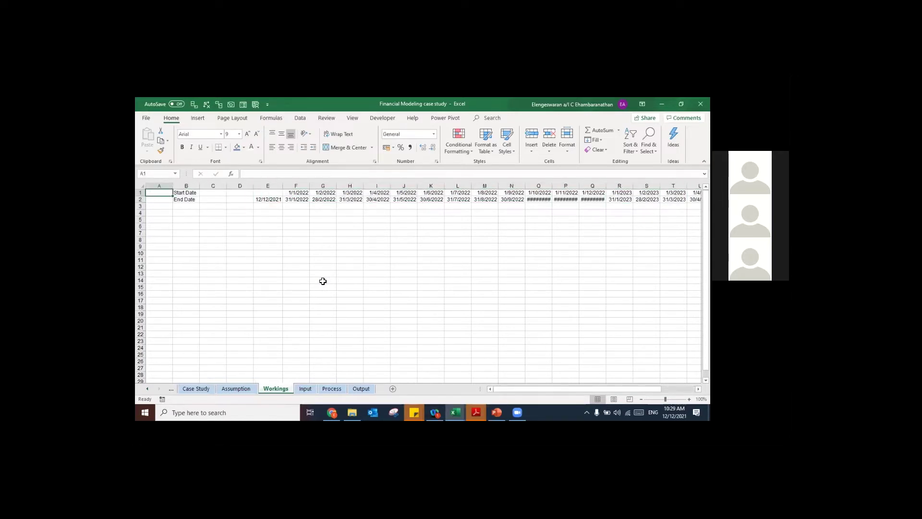
{"action": "key", "text": "shift+space"}
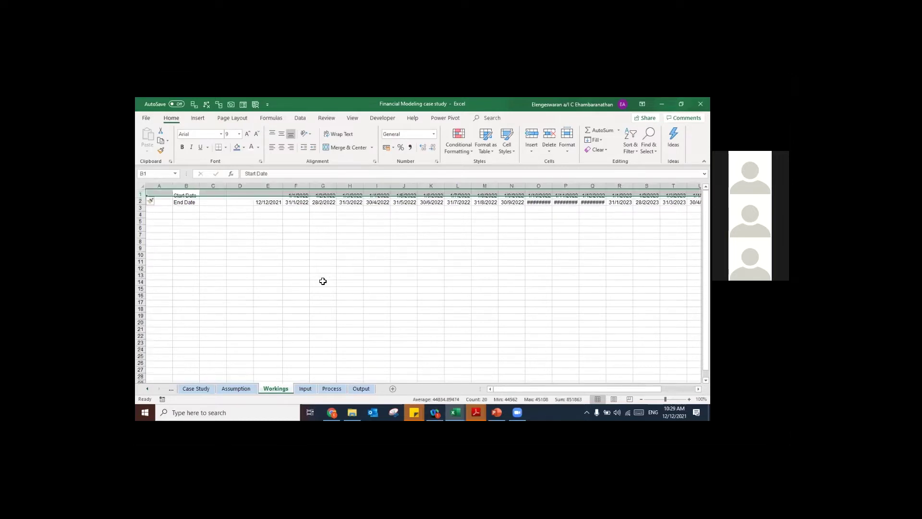
{"action": "key", "text": "ctrl+shift+plus"}
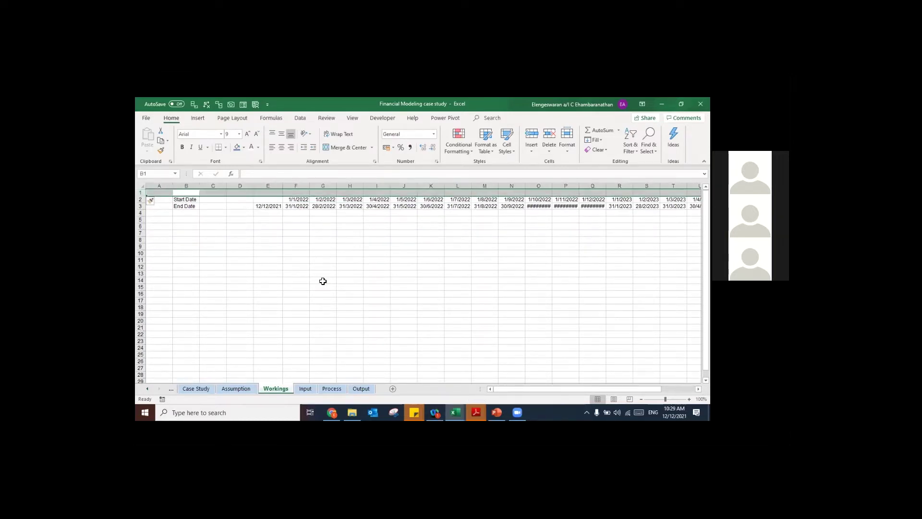
{"action": "key", "text": "ctrl+shift+plus"}
Step: Label the two new rows Year in B1 and Month in B2
{"action": "key", "text": "Right"}
{"action": "type", "text": "Y"}
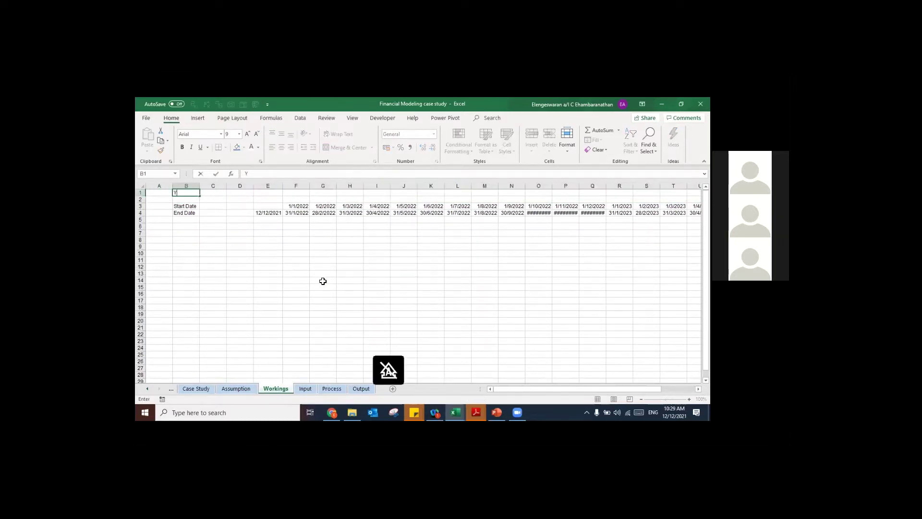
{"action": "type", "text": "ear"}
{"action": "key", "text": "Return"}
{"action": "type", "text": "Month"}
{"action": "key", "text": "Return"}
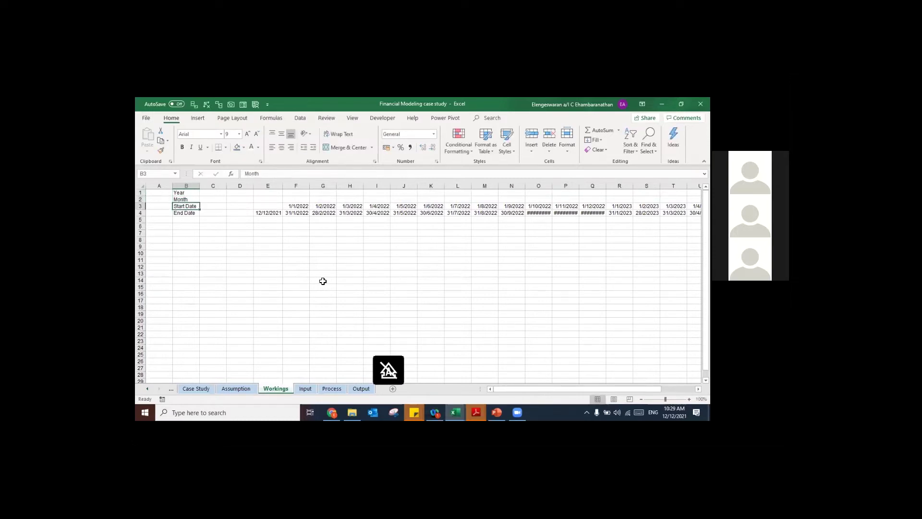
Step: Calculate the first month's year in F1 with =YEAR(F4) and centre the result
{"action": "key", "text": "Right"}
{"action": "key", "text": "Right"}
{"action": "key", "text": "Right"}
{"action": "key", "text": "Up"}
{"action": "key", "text": "Right"}
{"action": "key", "text": "Up"}
{"action": "type", "text": "="}
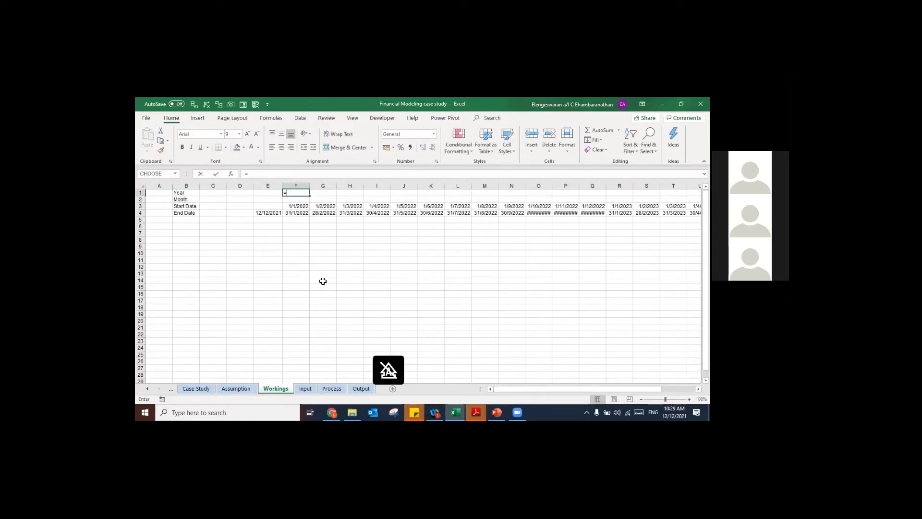
{"action": "type", "text": "year"}
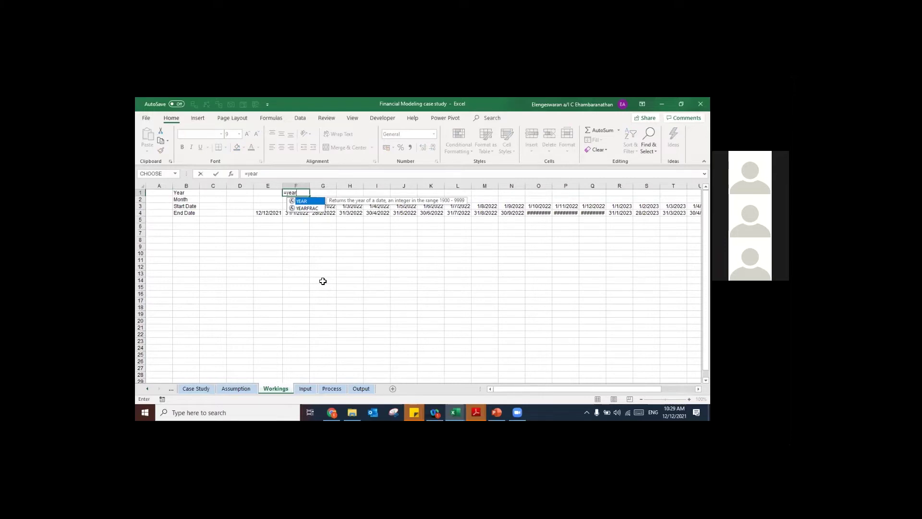
{"action": "type", "text": "("}
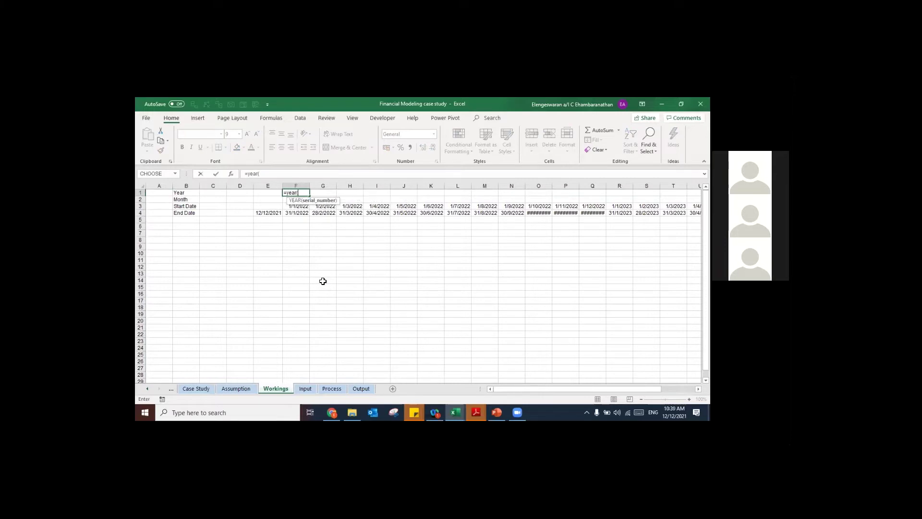
{"action": "left_click", "coordinate": [294, 215]}
{"action": "key", "text": "ctrl+Return"}
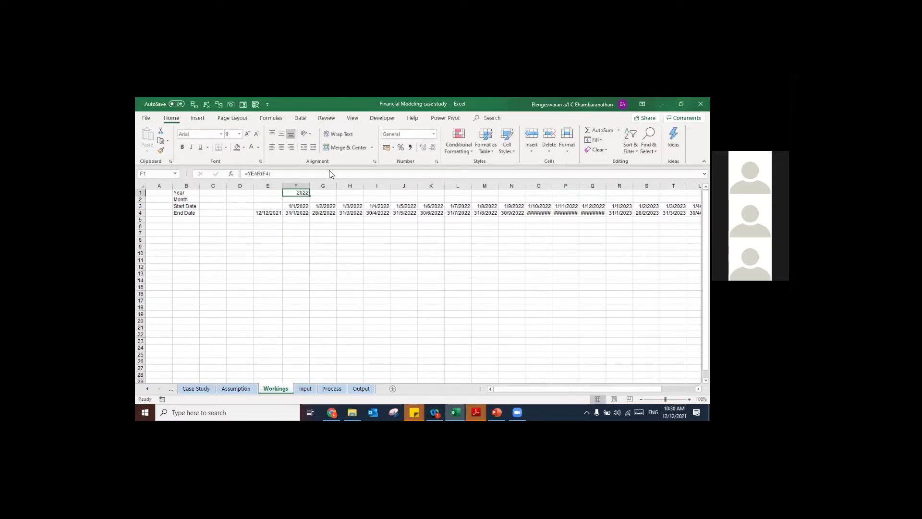
{"action": "left_click", "coordinate": [281, 147]}
Step: Derive the abbreviated month name in F2 with =TEXT(F3,"mmm")
{"action": "key", "text": "Down"}
{"action": "type", "text": "="}
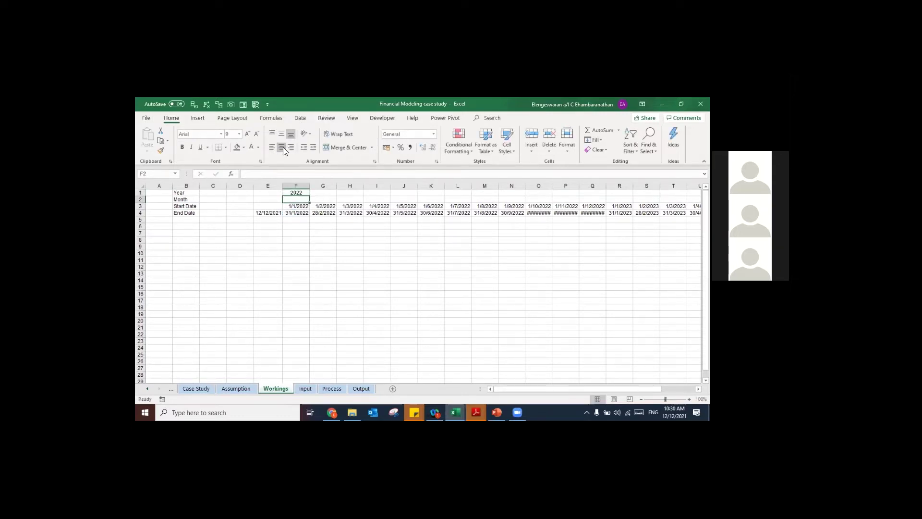
{"action": "type", "text": "t"}
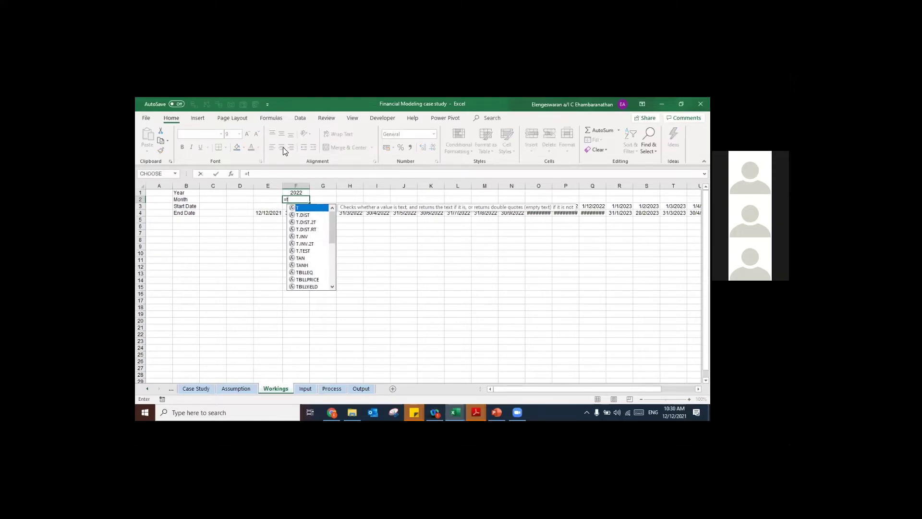
{"action": "type", "text": "ext("}
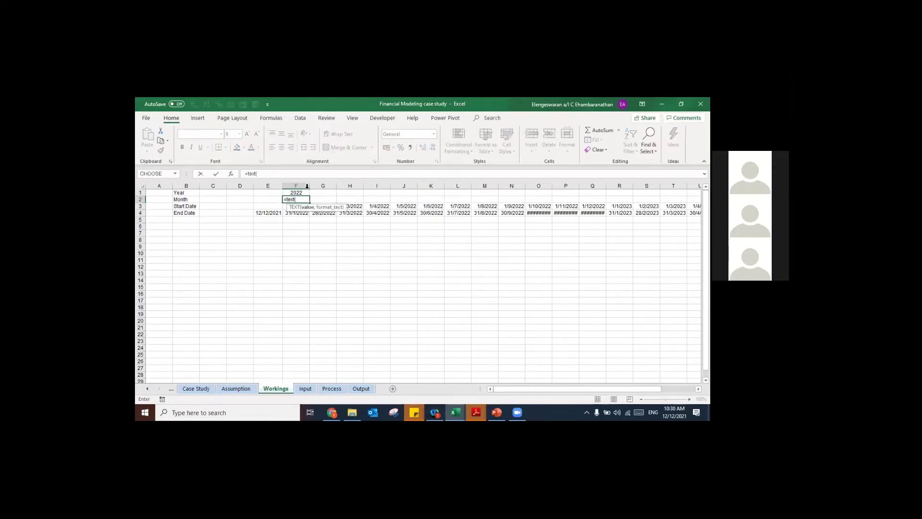
{"action": "key", "text": "Down"}
{"action": "type", "text": ",\"mmm"}
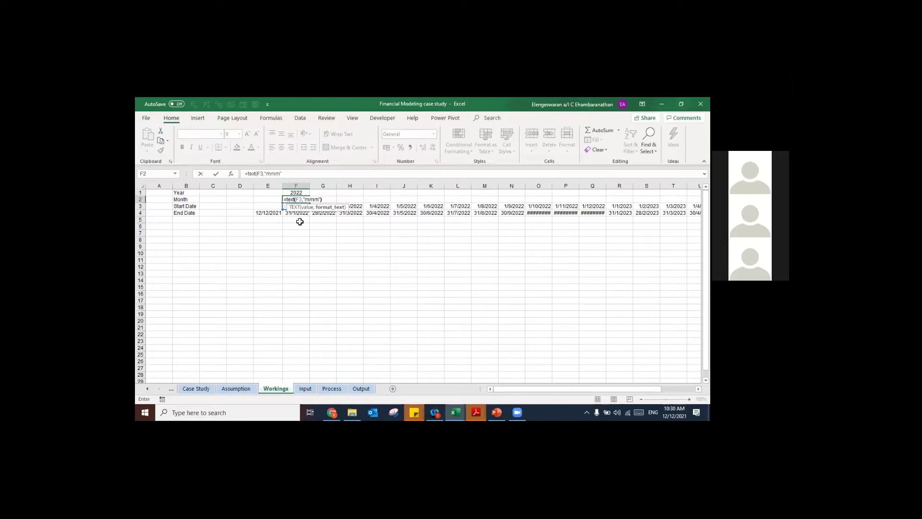
{"action": "type", "text": "\""}
{"action": "key", "text": "Return"}
{"action": "key", "text": "Up"}
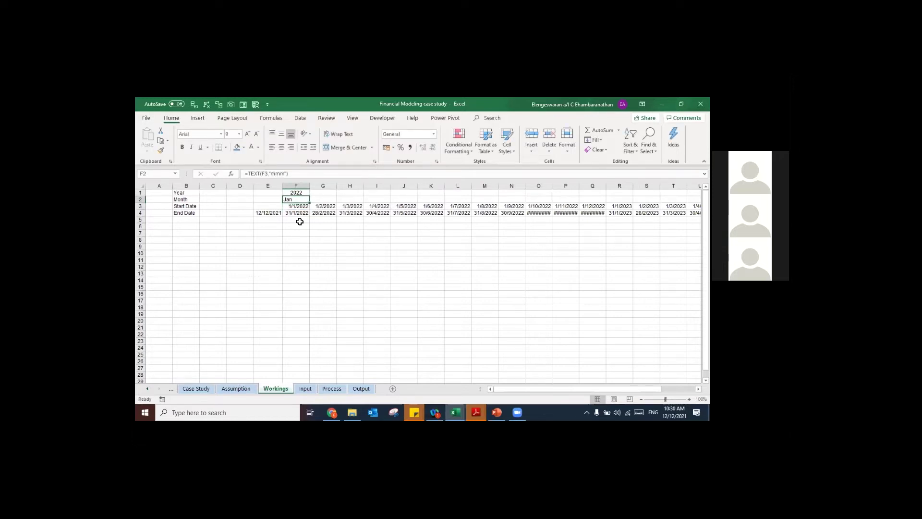
Step: Change the format code in the F2 month formula to "mmmm" for the full month name
{"action": "left_click", "coordinate": [279, 173]}
{"action": "type", "text": "m"}
{"action": "key", "text": "Return"}
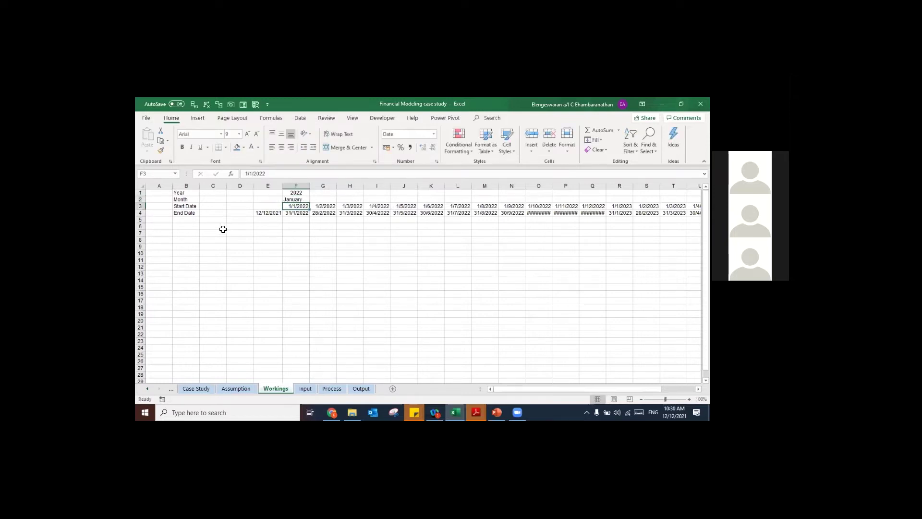
Step: Fill the year and month formulas from F1:F2 across the timeline through column X
{"action": "key", "text": "Right"}
{"action": "key", "text": "Right"}
{"action": "key", "text": "Right"}
{"action": "key", "text": "Right"}
{"action": "key", "text": "Right"}
{"action": "key", "text": "Right"}
{"action": "key", "text": "Right"}
{"action": "key", "text": "Right"}
{"action": "key", "text": "Right"}
{"action": "key", "text": "Right"}
{"action": "key", "text": "Right"}
{"action": "key", "text": "Right"}
{"action": "key", "text": "Right"}
{"action": "key", "text": "Right"}
{"action": "key", "text": "Right"}
{"action": "key", "text": "Right"}
{"action": "key", "text": "Right"}
{"action": "key", "text": "Right"}
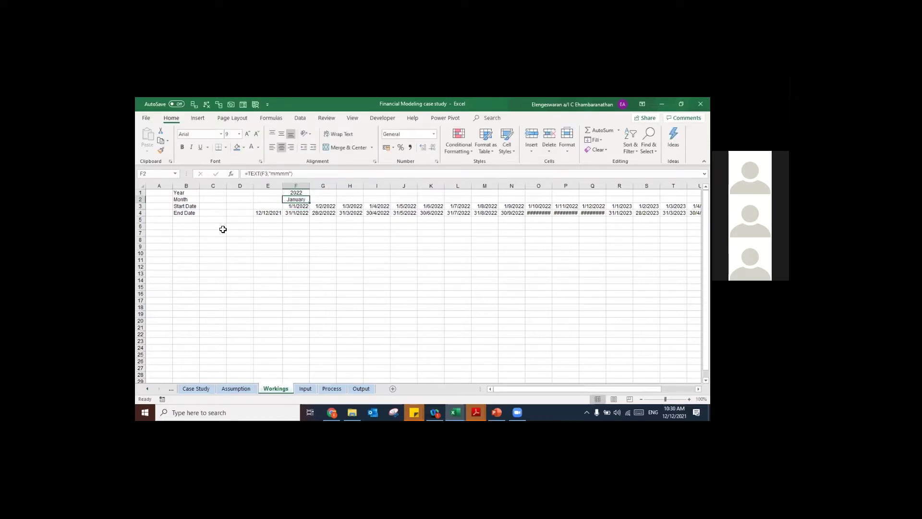
{"action": "key", "text": "Up"}
{"action": "key", "text": "ctrl+shift+Left"}
{"action": "key", "text": "shift+Up"}
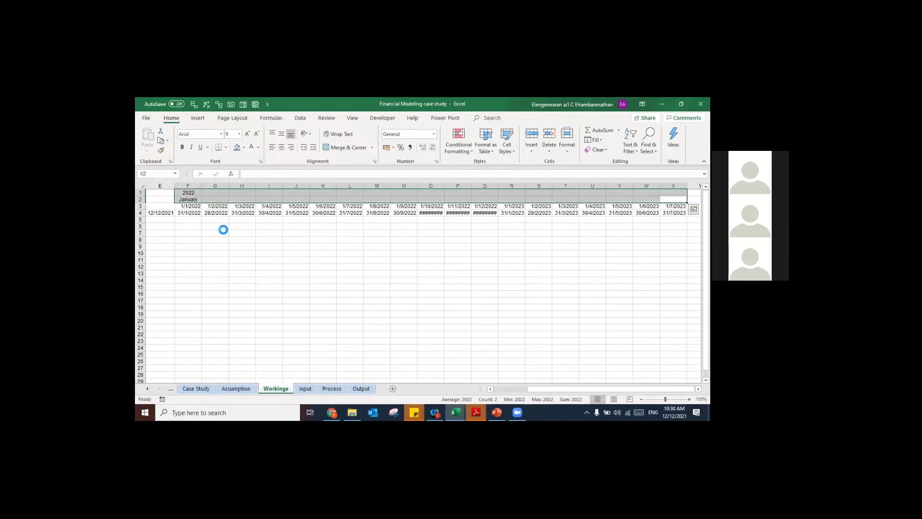
{"action": "key", "text": "ctrl+r"}
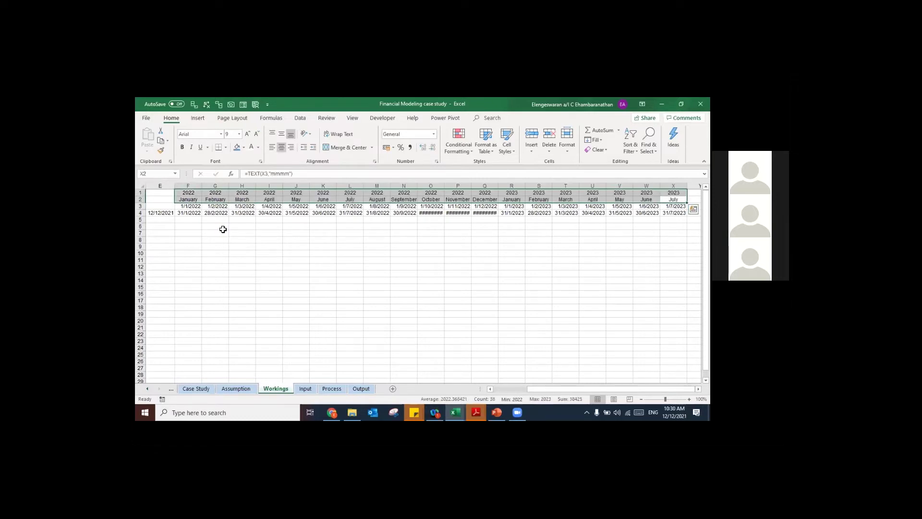
Step: AutoFit the widths of timeline columns F to X to their contents
{"action": "key", "text": "Left"}
{"action": "key", "text": "Left"}
{"action": "key", "text": "Left"}
{"action": "key", "text": "Left"}
{"action": "key", "text": "Left"}
{"action": "key", "text": "Left"}
{"action": "key", "text": "Left"}
{"action": "key", "text": "Left"}
{"action": "key", "text": "Left"}
{"action": "key", "text": "Left"}
{"action": "key", "text": "Left"}
{"action": "key", "text": "Left"}
{"action": "key", "text": "Left"}
{"action": "key", "text": "Left"}
{"action": "key", "text": "Left"}
{"action": "key", "text": "Left"}
{"action": "key", "text": "Left"}
{"action": "key", "text": "Left"}
{"action": "key", "text": "Down"}
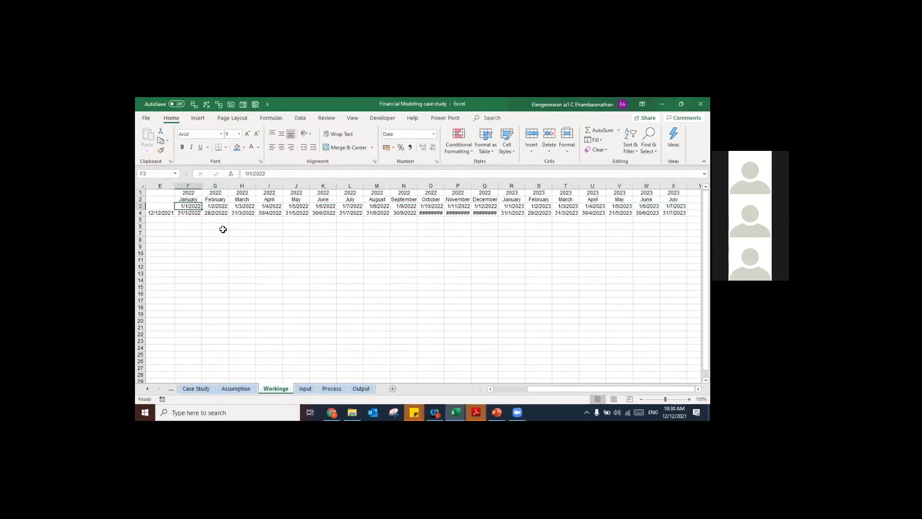
{"action": "key", "text": "ctrl+shift+Right"}
{"action": "key", "text": "ctrl+space"}
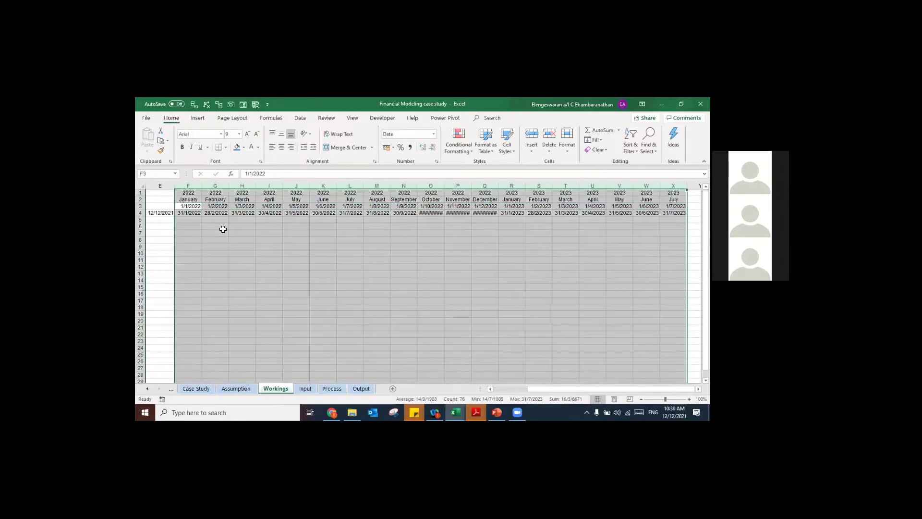
{"action": "key", "text": "alt+h"}
{"action": "key", "text": "o"}
{"action": "key", "text": "i"}
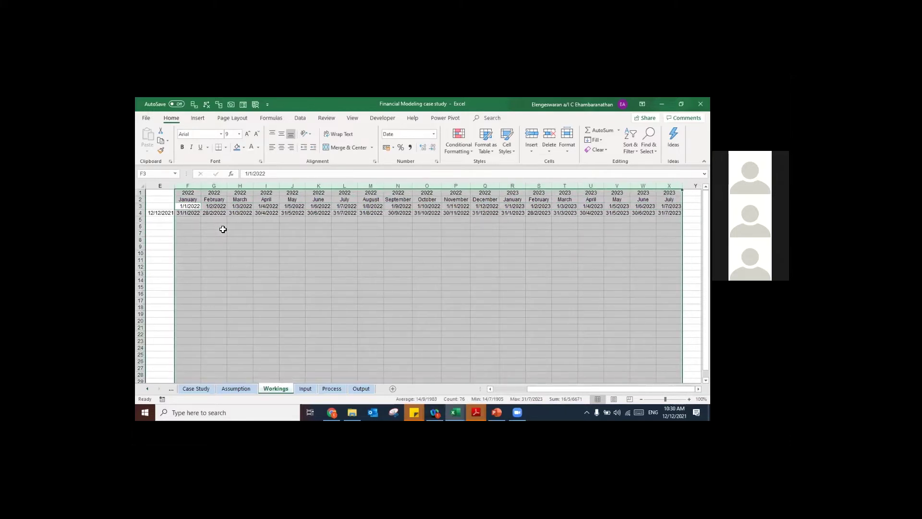
{"action": "key", "text": "Home"}
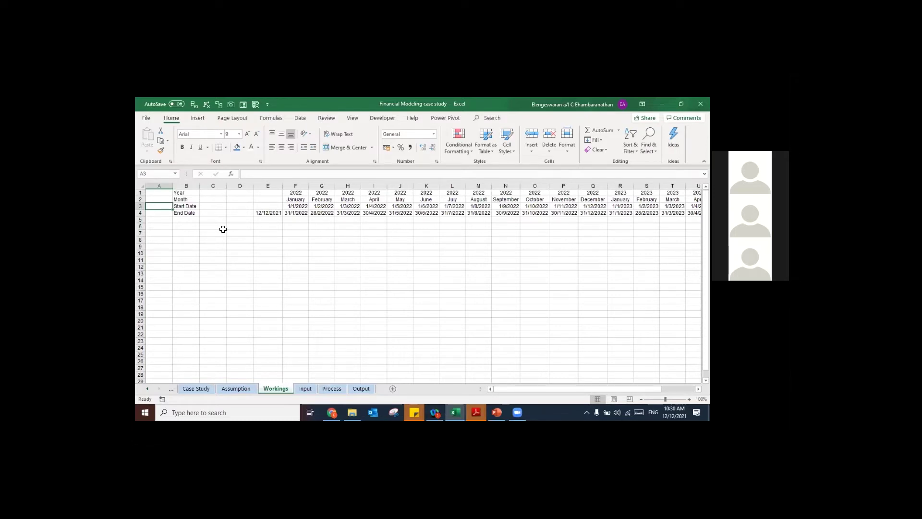
Step: Label B7 "Days" and calculate the first period's day count in F7 with =F4-F3+1
{"action": "left_click", "coordinate": [180, 233]}
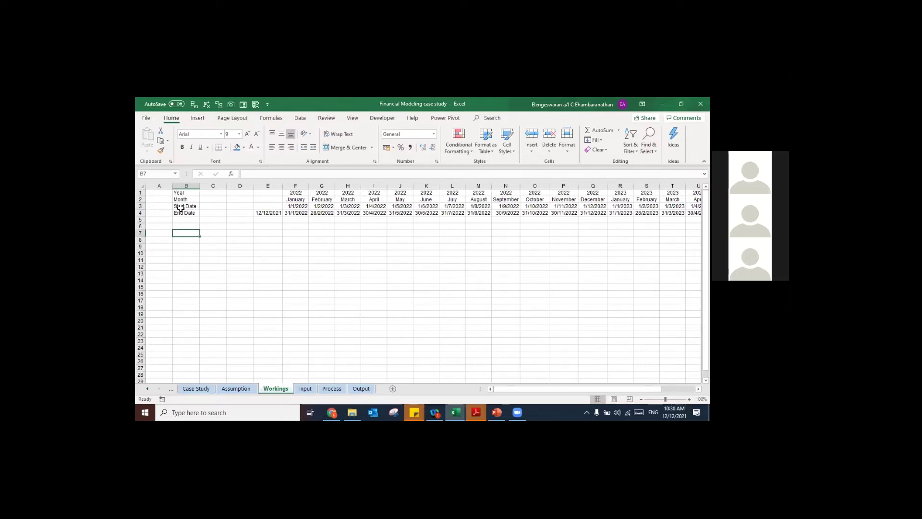
{"action": "type", "text": "Days"}
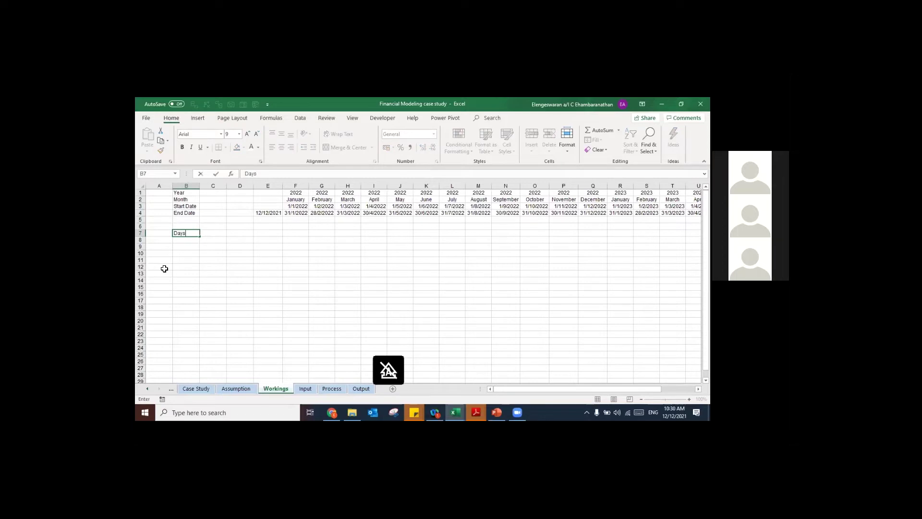
{"action": "key", "text": "Tab"}
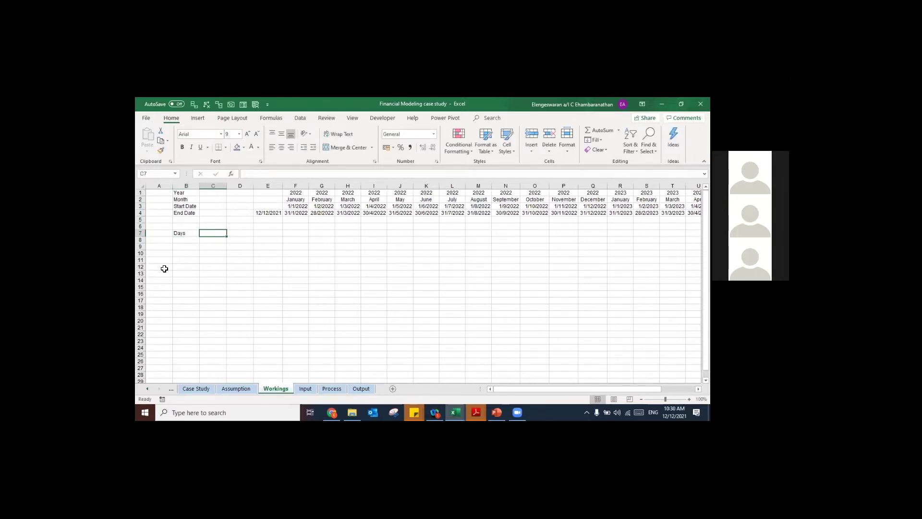
{"action": "key", "text": "Right"}
{"action": "key", "text": "Right"}
{"action": "key", "text": "Right"}
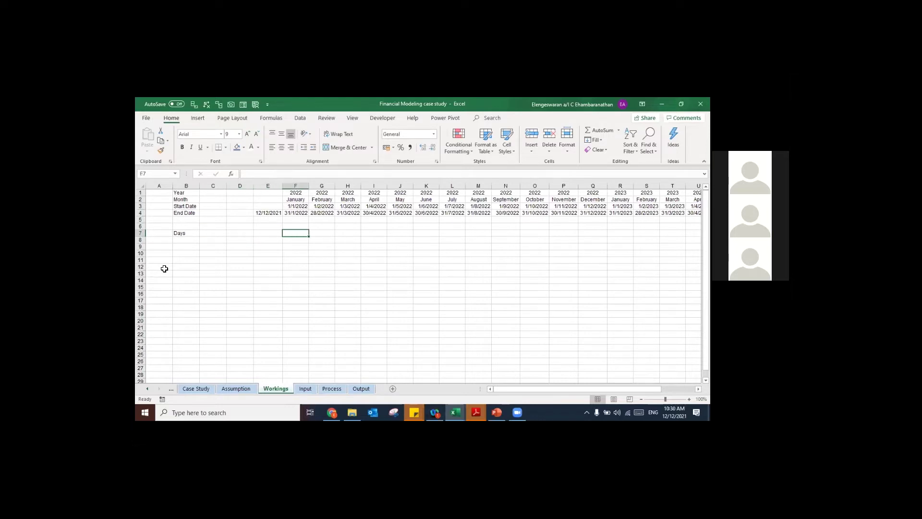
{"action": "type", "text": "="}
{"action": "key", "text": "Up"}
{"action": "key", "text": "Up"}
{"action": "key", "text": "Up"}
{"action": "type", "text": "-"}
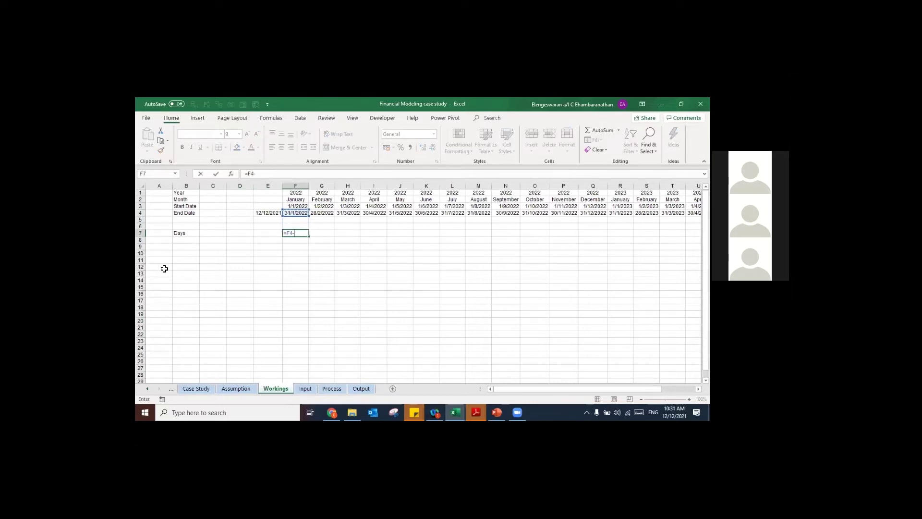
{"action": "key", "text": "Up"}
{"action": "key", "text": "Up"}
{"action": "key", "text": "Up"}
{"action": "key", "text": "Up"}
{"action": "key", "text": "Return"}
Step: Label B8 "Month" and enter the running month counter =E8+1 in F8
{"action": "key", "text": "Left"}
{"action": "key", "text": "Left"}
{"action": "key", "text": "Left"}
{"action": "key", "text": "Left"}
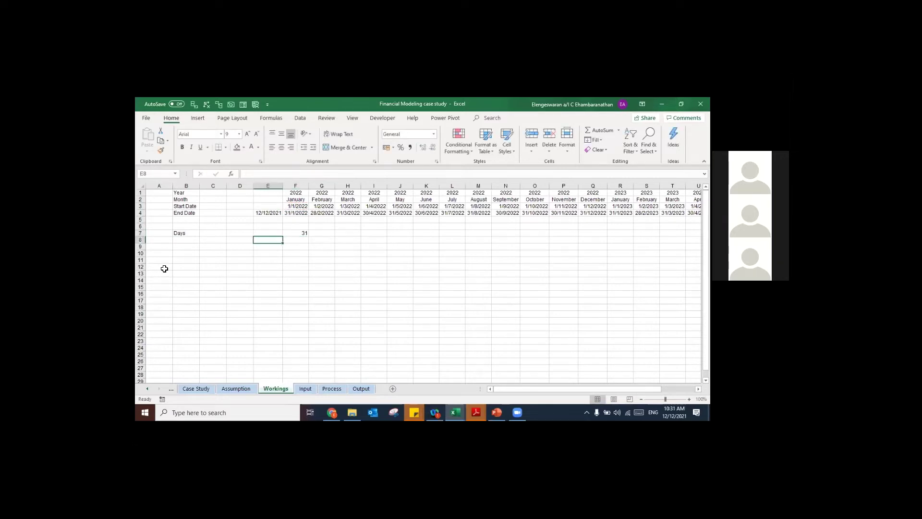
{"action": "type", "text": "Month"}
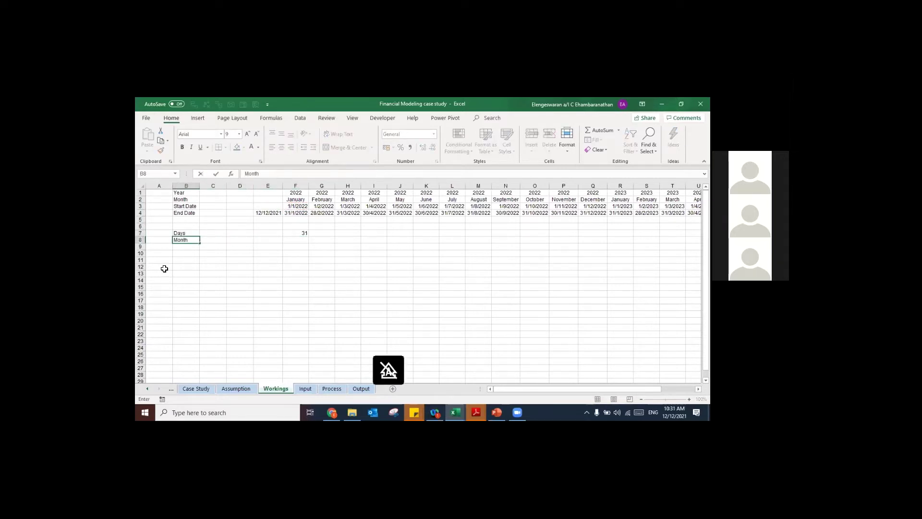
{"action": "key", "text": "Return"}
{"action": "key", "text": "Right"}
{"action": "key", "text": "Right"}
{"action": "key", "text": "Right"}
{"action": "key", "text": "Right"}
{"action": "key", "text": "Up"}
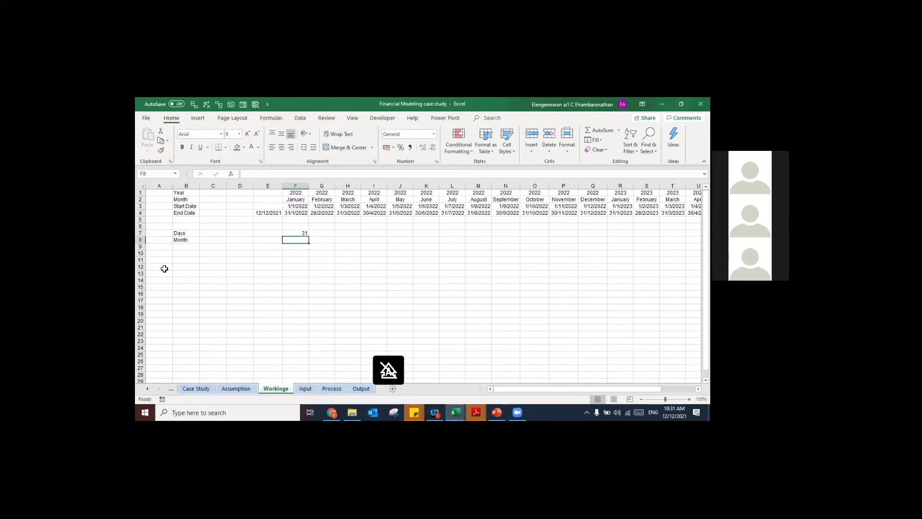
{"action": "type", "text": "=MONTH(F3)"}
{"action": "key", "text": "Return"}
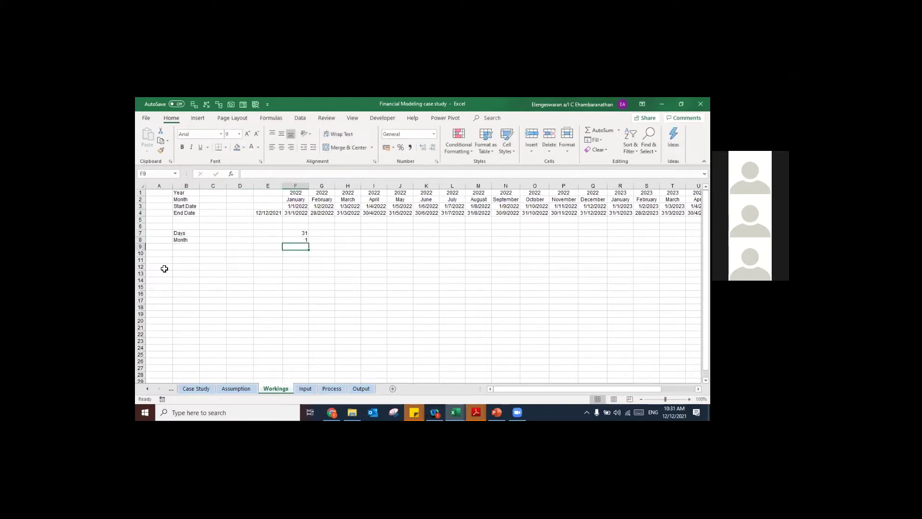
Step: Label B9 "Quarter" and derive the quarter number in F9 with =ROUNDUP(F8/3,0)
{"action": "key", "text": "Up"}
{"action": "key", "text": "Down"}
{"action": "key", "text": "Left"}
{"action": "key", "text": "Left"}
{"action": "key", "text": "Left"}
{"action": "key", "text": "Left"}
{"action": "type", "text": "Quarter"}
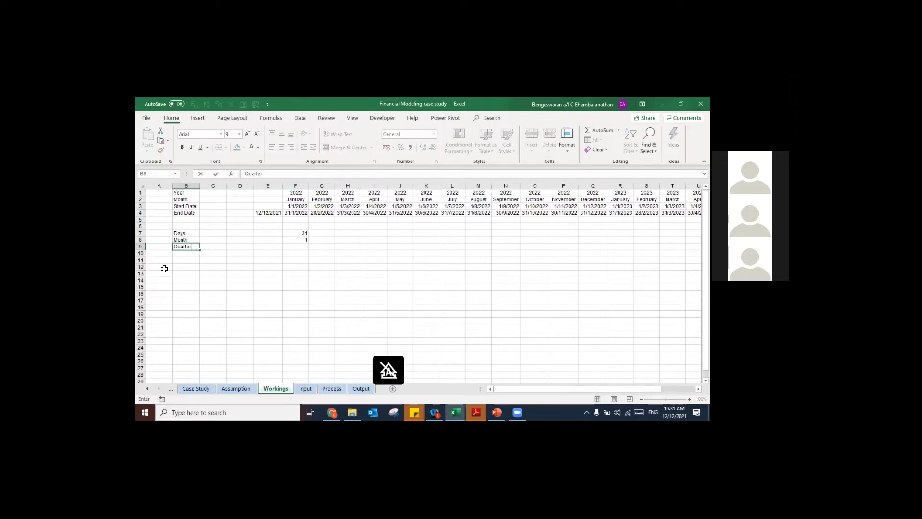
{"action": "key", "text": "Right"}
{"action": "key", "text": "Right"}
{"action": "key", "text": "Right"}
{"action": "key", "text": "Right"}
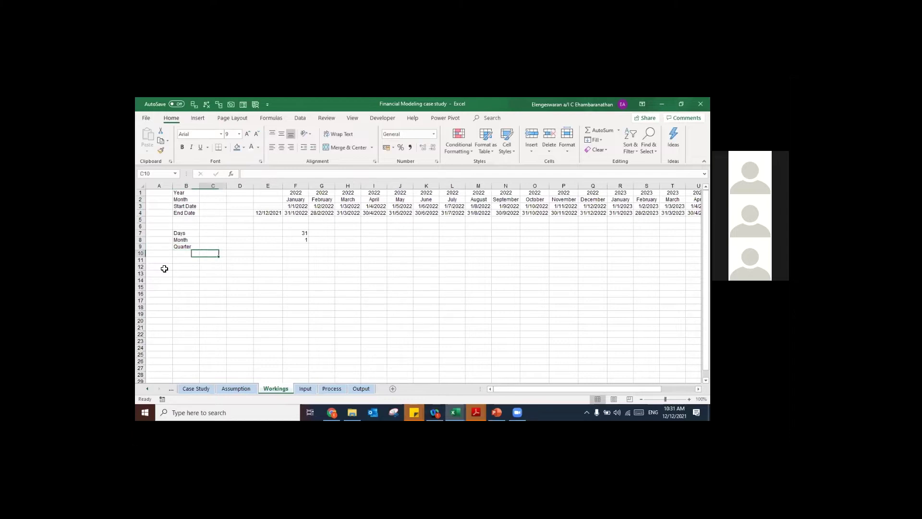
{"action": "type", "text": "=r"}
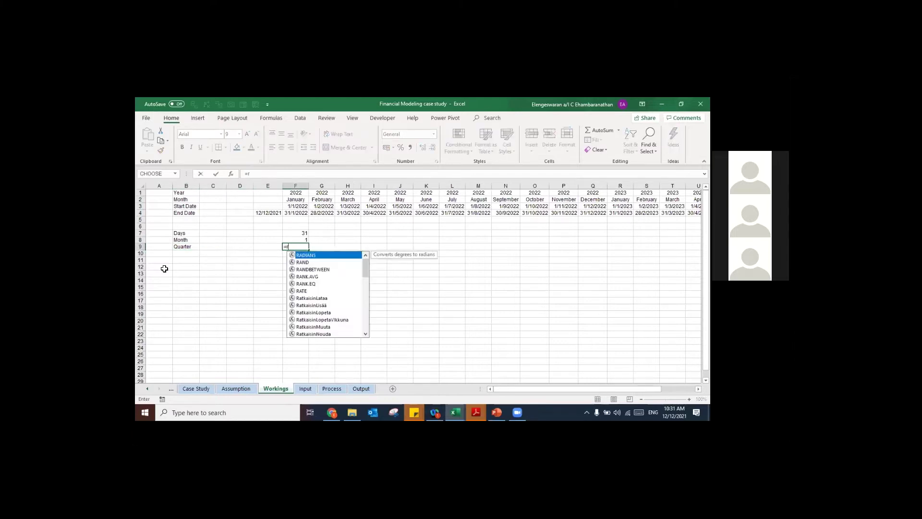
{"action": "type", "text": "oundu"}
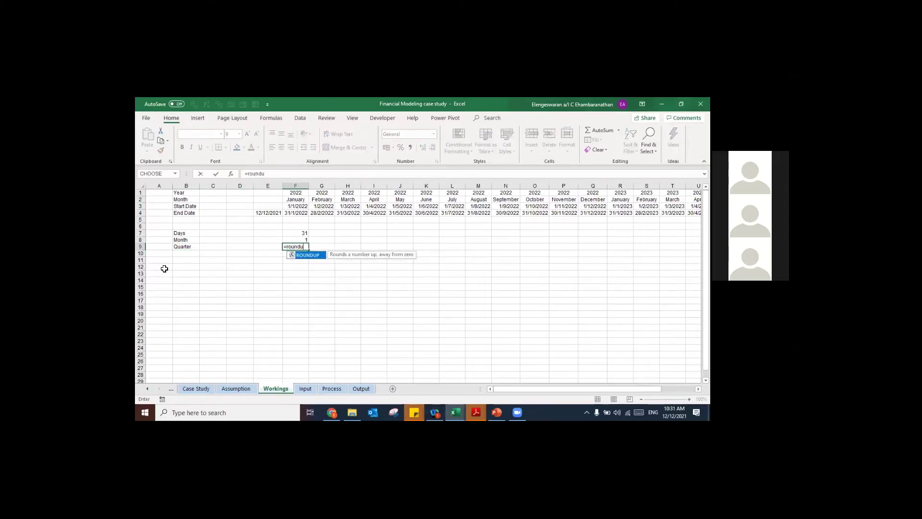
{"action": "type", "text": "p("}
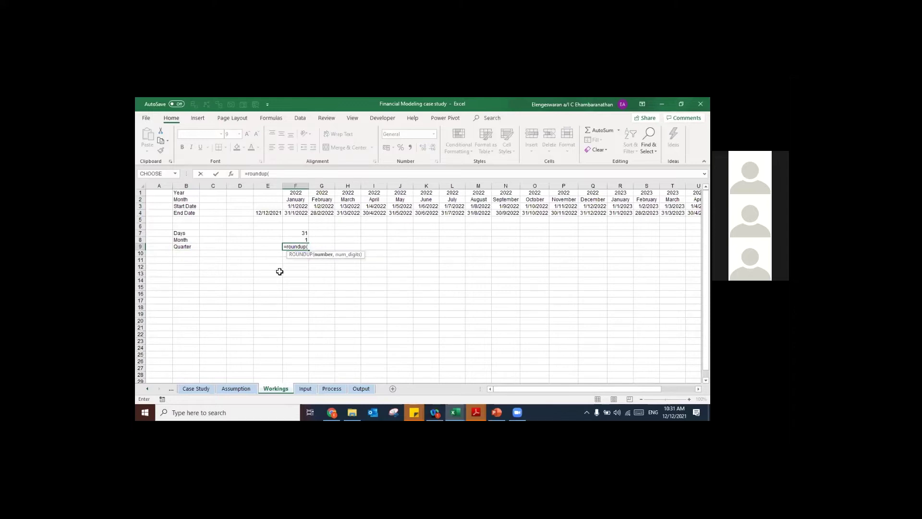
{"action": "key", "text": "Up"}
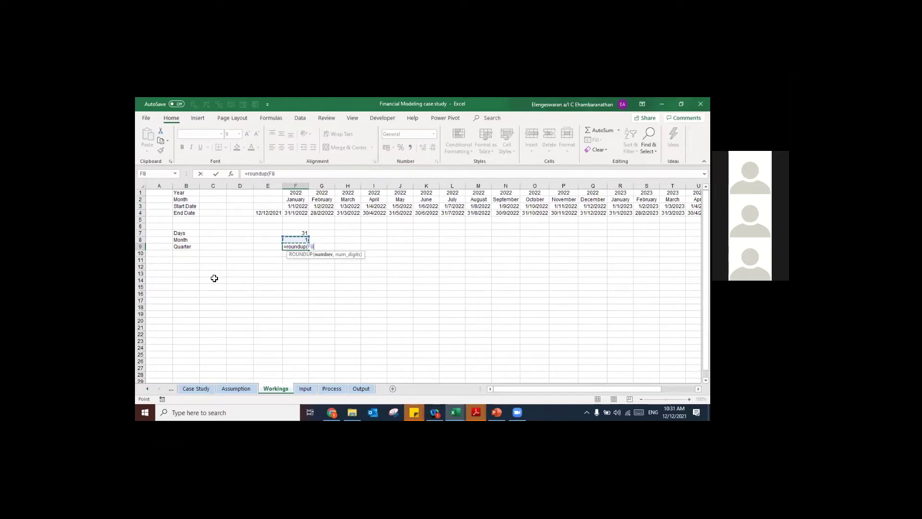
{"action": "type", "text": "/3,0)"}
{"action": "key", "text": "Return"}
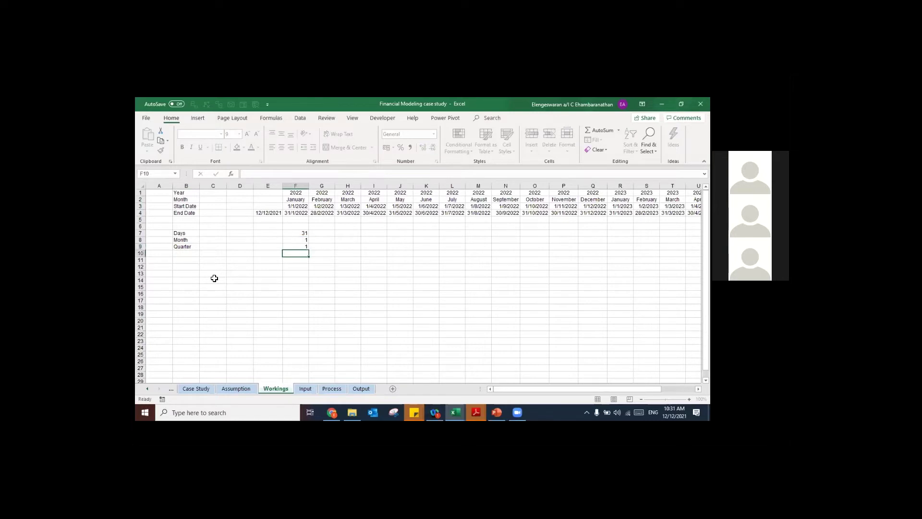
Step: Fill the Days, Month and Quarter formulas from F7:F9 across to column X
{"action": "key", "text": "Up"}
{"action": "key", "text": "Up"}
{"action": "key", "text": "Up"}
{"action": "key", "text": "Up"}
{"action": "key", "text": "Up"}
{"action": "key", "text": "Up"}
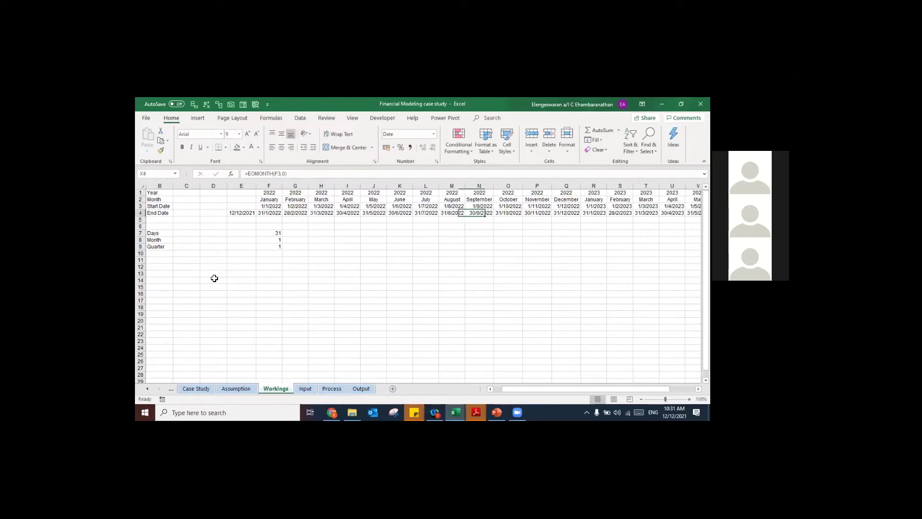
{"action": "key", "text": "ctrl+Right"}
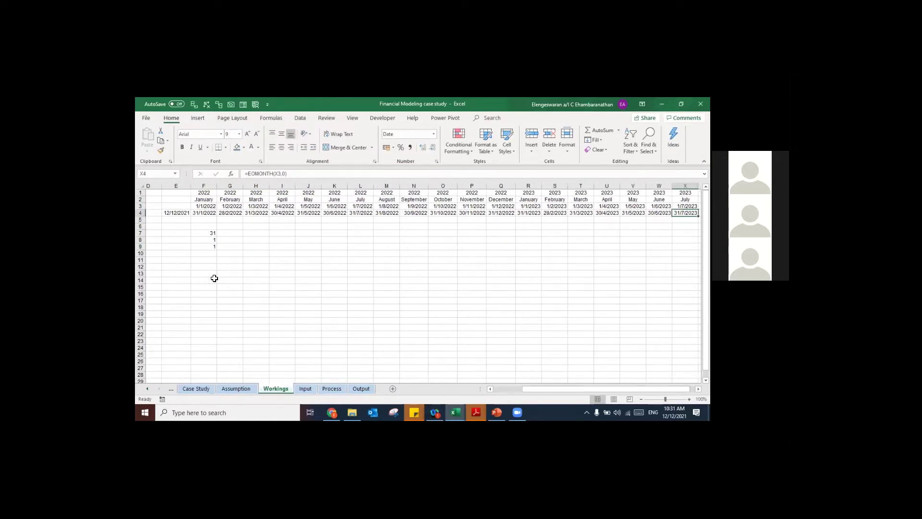
{"action": "key", "text": "Down"}
{"action": "key", "text": "Down"}
{"action": "key", "text": "Down"}
{"action": "key", "text": "Left"}
{"action": "key", "text": "ctrl+shift+Left"}
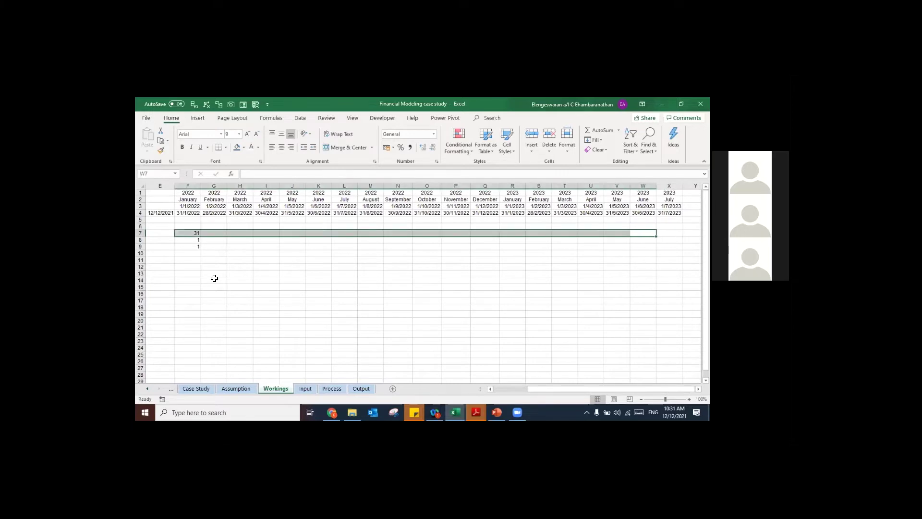
{"action": "key", "text": "Right"}
{"action": "key", "text": "ctrl+shift+Left"}
{"action": "key", "text": "shift+Down"}
{"action": "key", "text": "shift+Down"}
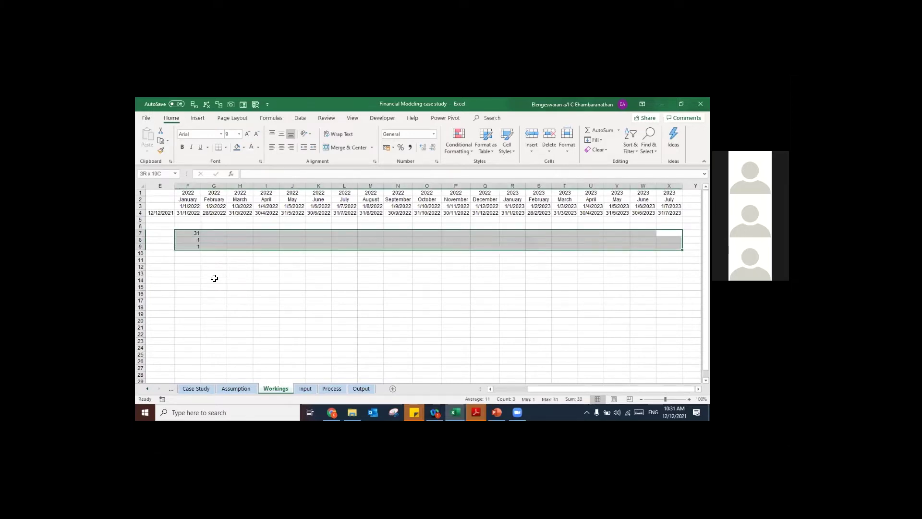
{"action": "key", "text": "ctrl+r"}
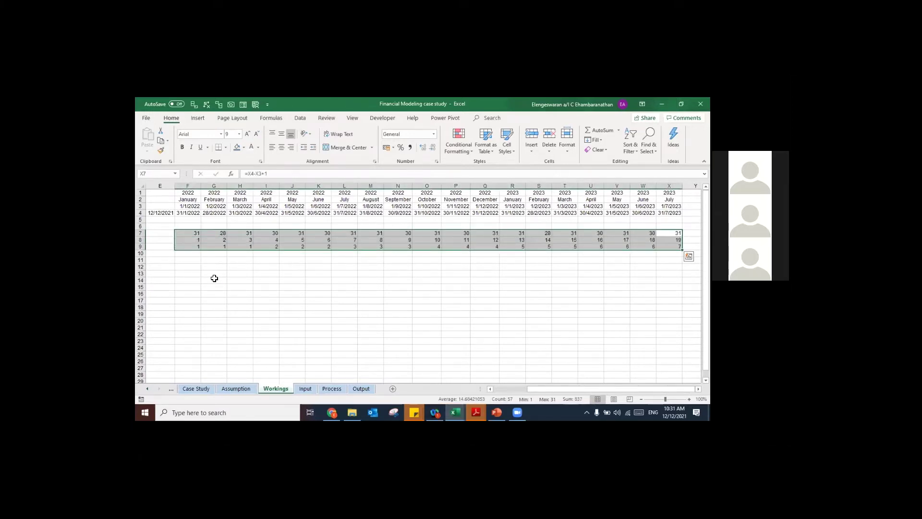
Step: Review the filled formulas and row labels of the Days, Month and Quarter rows
{"action": "key", "text": "Left"}
{"action": "key", "text": "Left"}
{"action": "key", "text": "Left"}
{"action": "key", "text": "Left"}
{"action": "key", "text": "Left"}
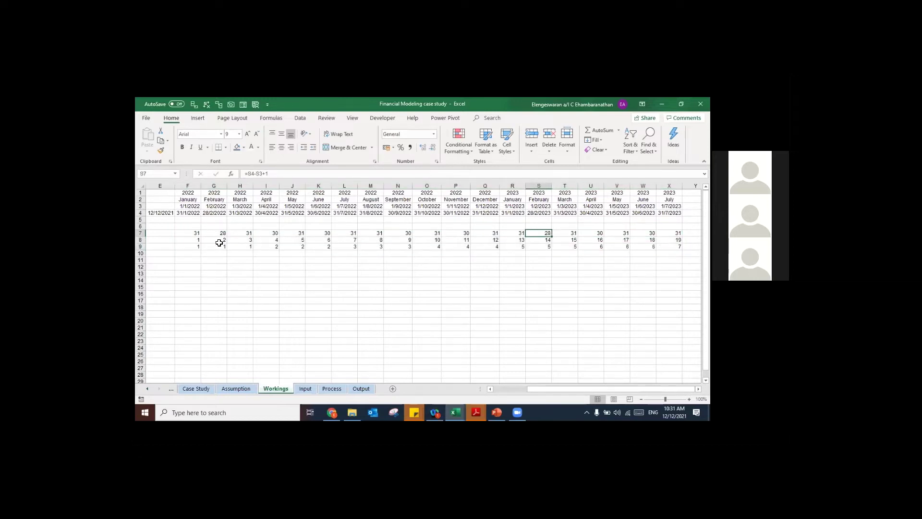
{"action": "left_click", "coordinate": [219, 242]}
{"action": "key", "text": "Right"}
{"action": "key", "text": "Right"}
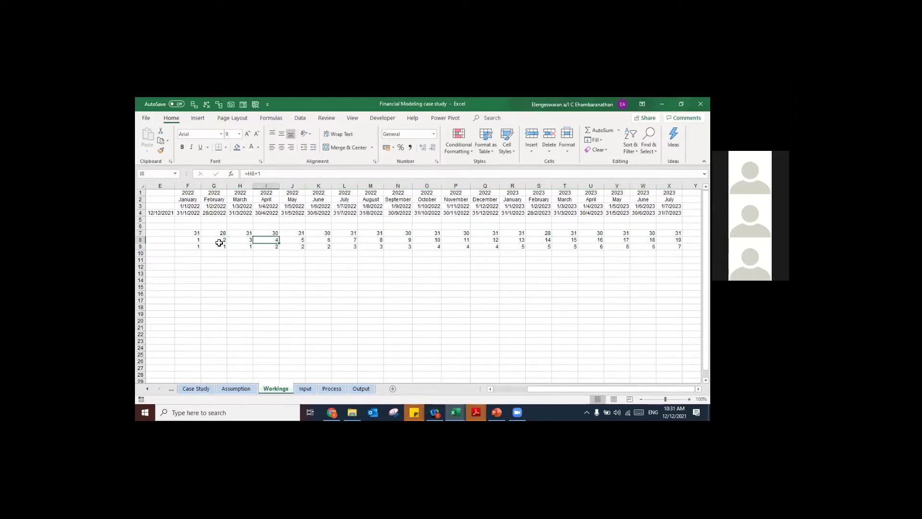
{"action": "key", "text": "Down"}
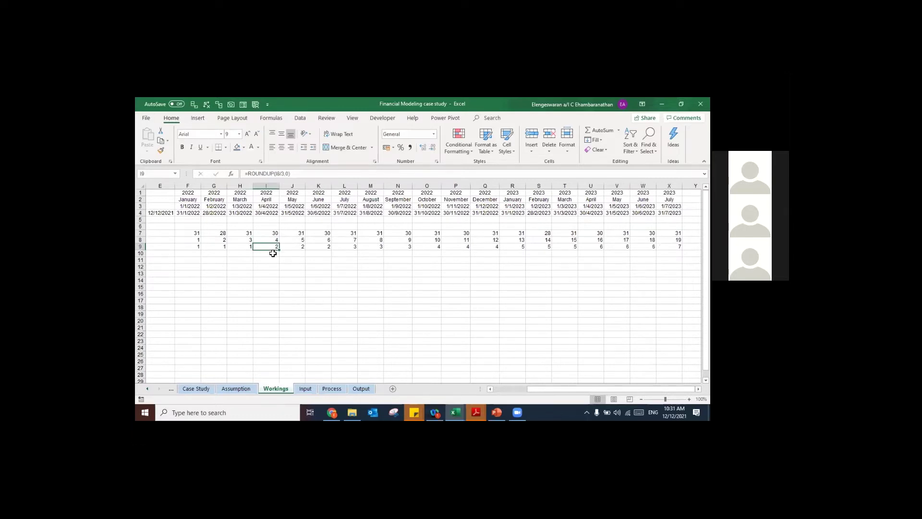
{"action": "key", "text": "Left"}
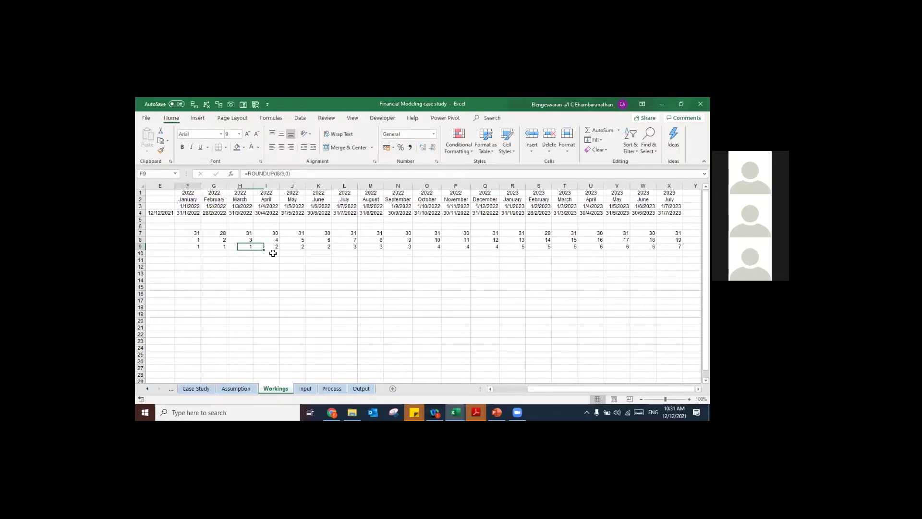
{"action": "key", "text": "Left"}
{"action": "key", "text": "Left"}
{"action": "key", "text": "ctrl+Left"}
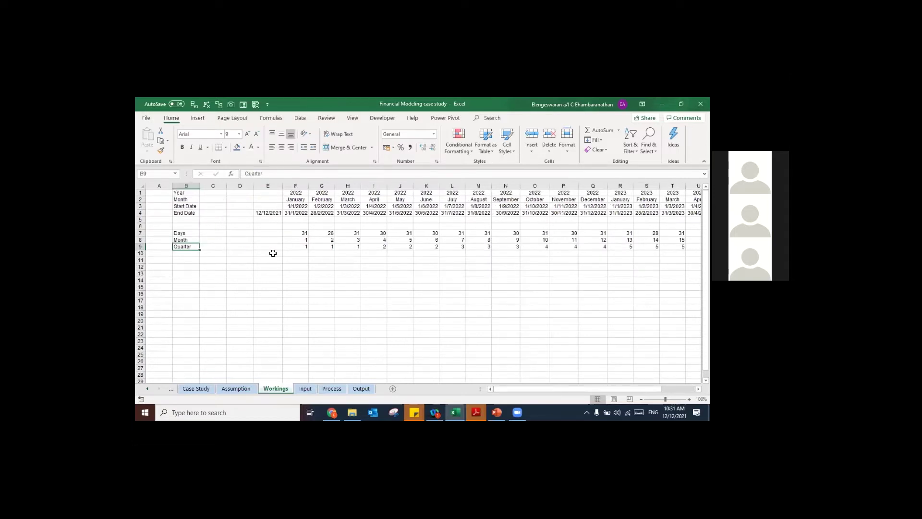
{"action": "key", "text": "Down"}
{"action": "key", "text": "Down"}
{"action": "key", "text": "Down"}
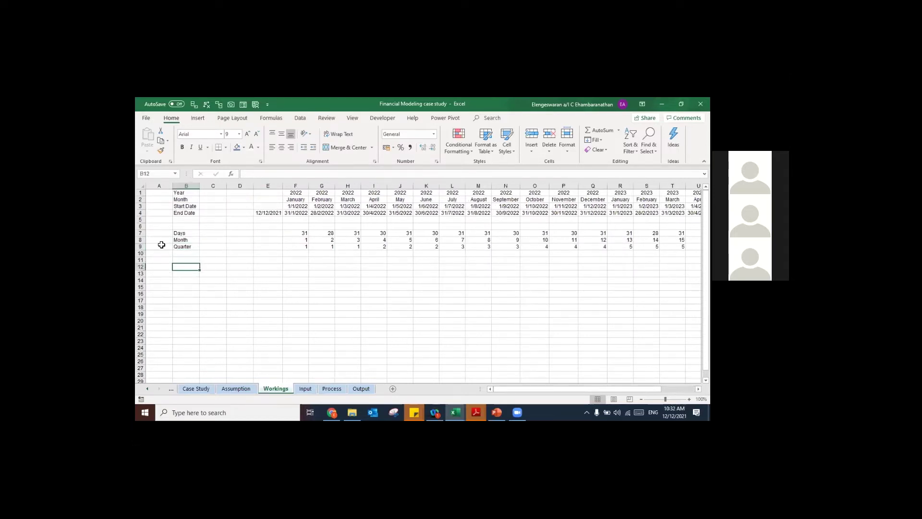
{"action": "left_click_drag", "start_coordinate": [178, 234], "coordinate": [180, 246]}
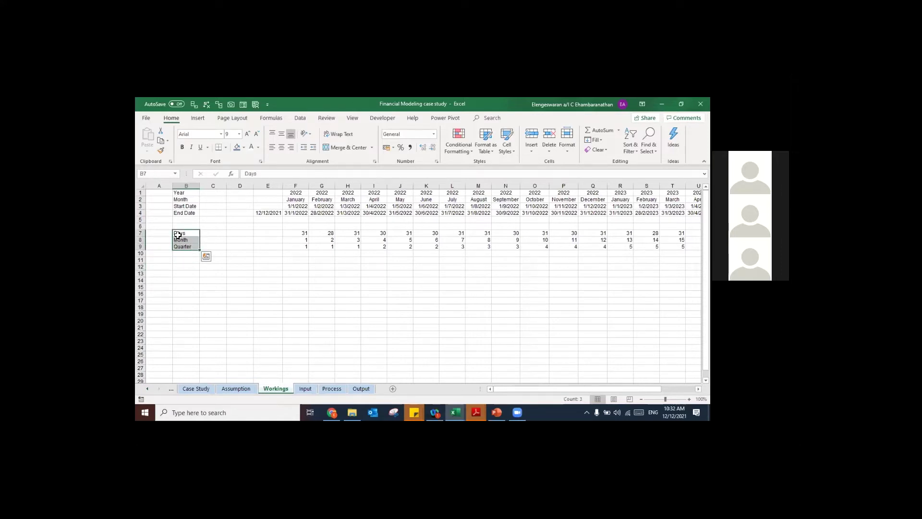
Step: Label B11 "Construction Period Flag" and autofit column B to the label
{"action": "key", "text": "Down"}
{"action": "key", "text": "Down"}
{"action": "key", "text": "Down"}
{"action": "key", "text": "Down"}
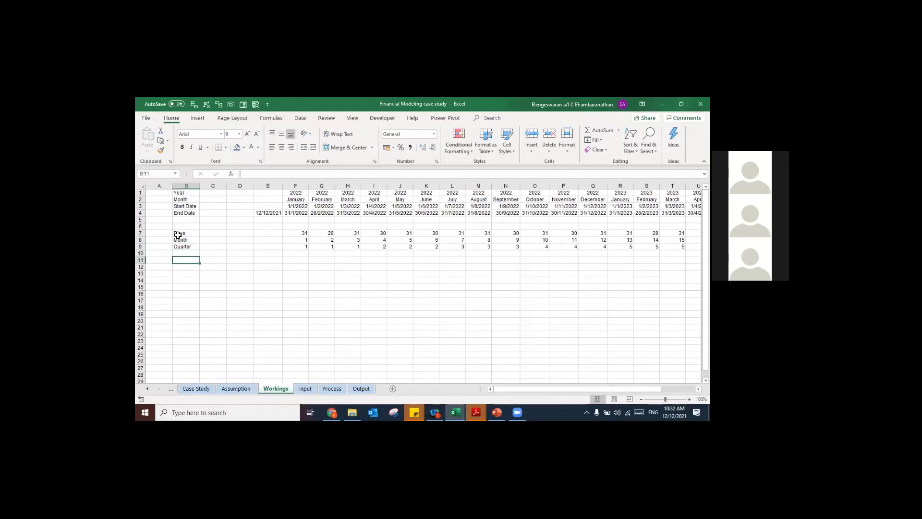
{"action": "type", "text": "Cons"}
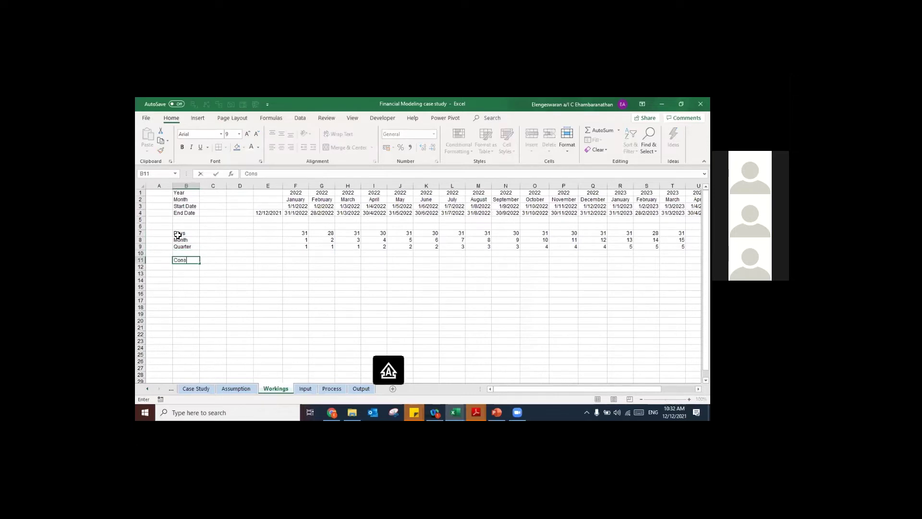
{"action": "type", "text": "truction Period Flag"}
{"action": "key", "text": "ctrl+Return"}
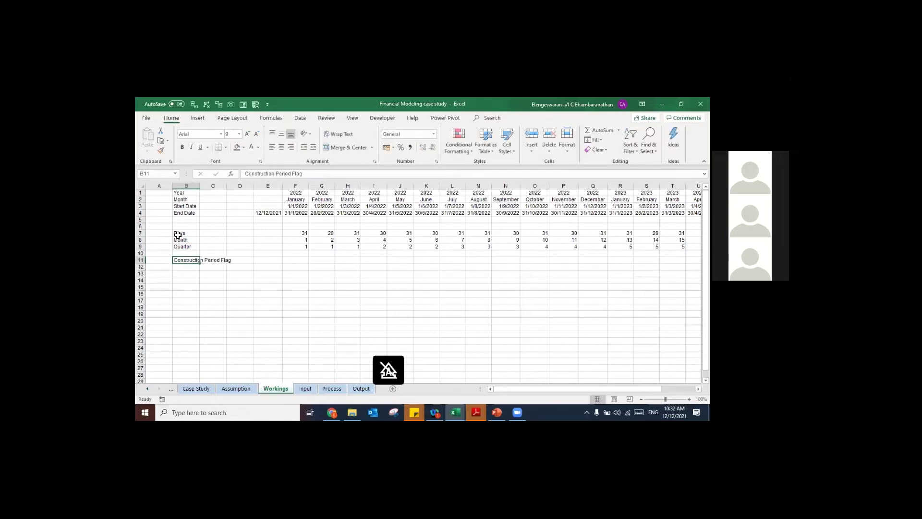
{"action": "double_click", "coordinate": [202, 187]}
Step: Label B12 "Operation Period Flag" by copying the label above and replacing its first word
{"action": "key", "text": "Down"}
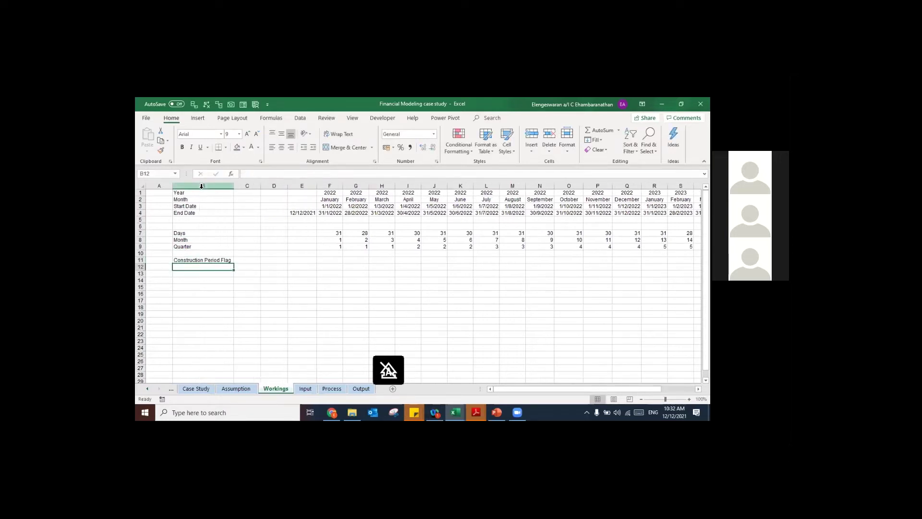
{"action": "key", "text": "ctrl+d"}
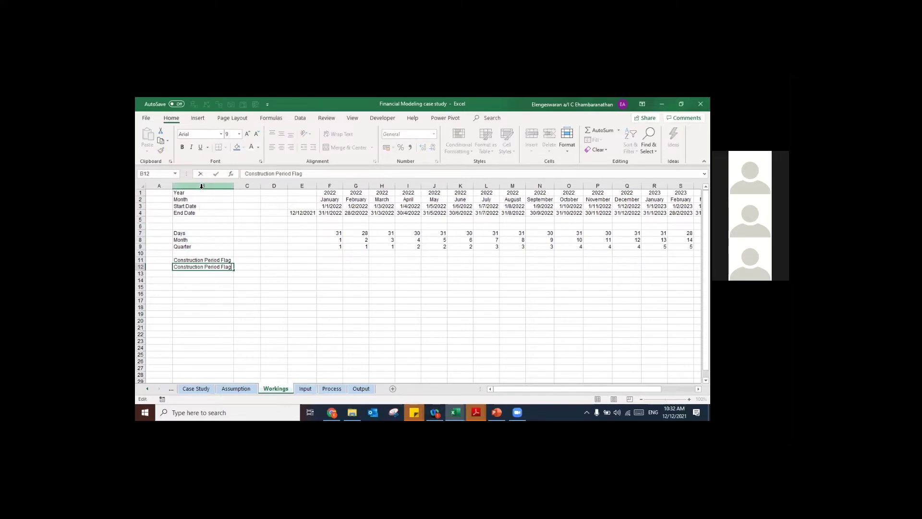
{"action": "key", "text": "Home"}
{"action": "key", "text": "ctrl+shift+Right"}
{"action": "type", "text": "Operati"}
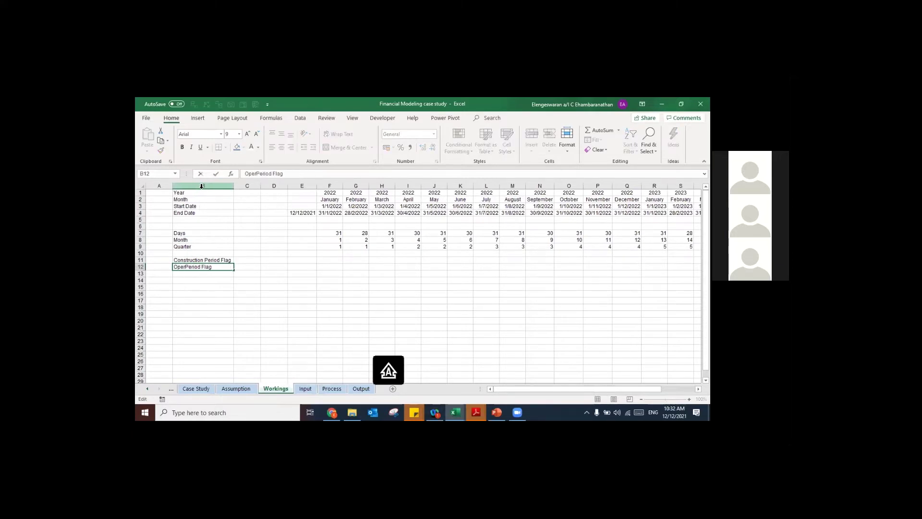
{"action": "type", "text": "on"}
{"action": "key", "text": "Return"}
Step: Begin an AND formula in F11 whose first condition tests start date F$3 <= the Construction End Date, Assumption $C$9
{"action": "key", "text": "Up"}
{"action": "key", "text": "Up"}
{"action": "key", "text": "Right"}
{"action": "key", "text": "Right"}
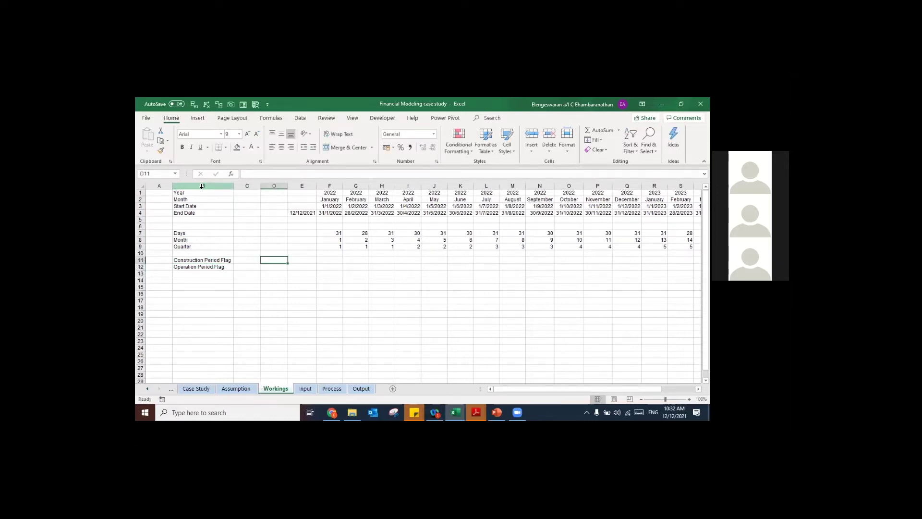
{"action": "key", "text": "Right"}
{"action": "key", "text": "Right"}
{"action": "type", "text": "="}
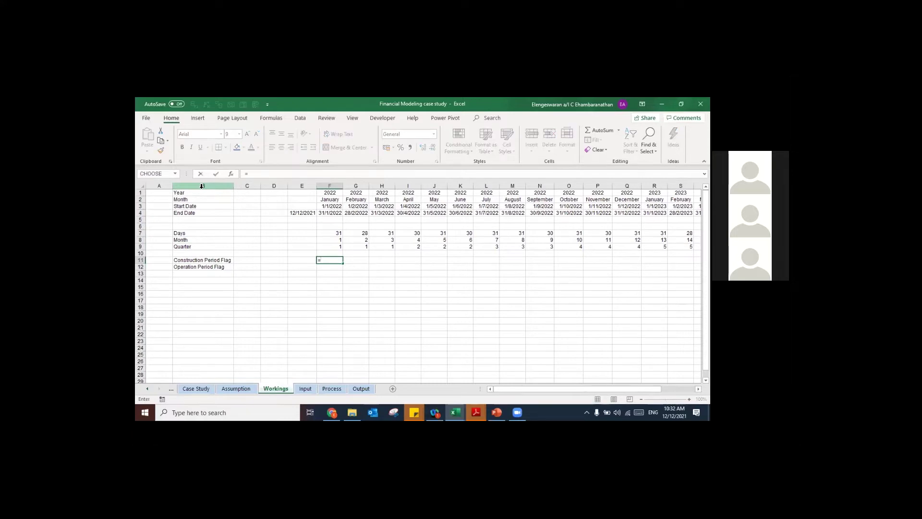
{"action": "type", "text": "and"}
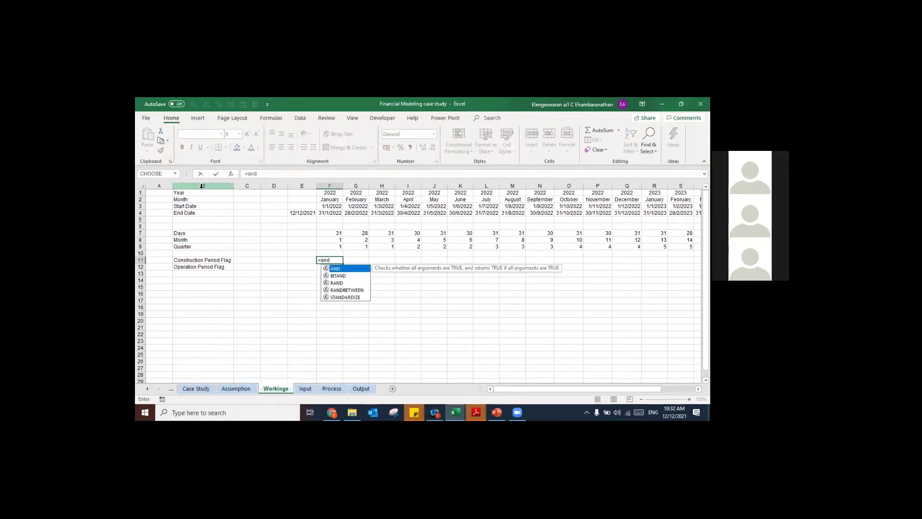
{"action": "double_click", "coordinate": [336, 271]}
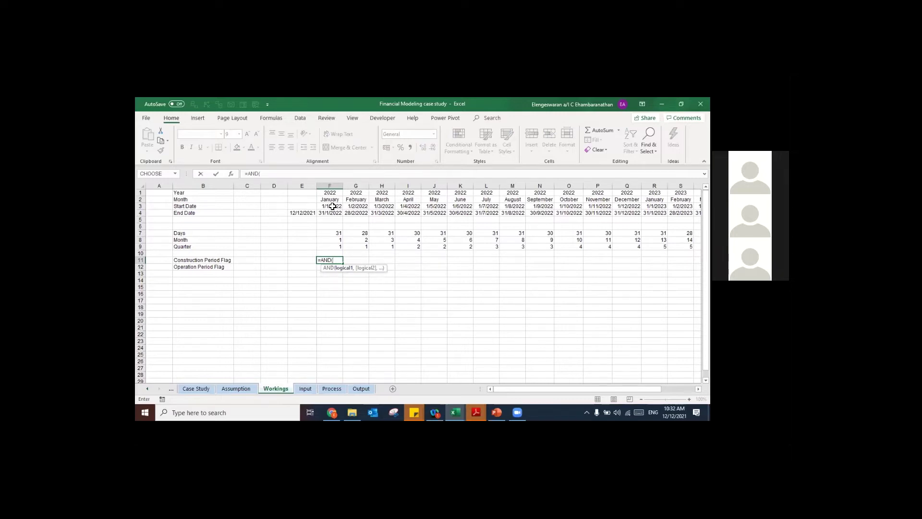
{"action": "left_click", "coordinate": [332, 206]}
{"action": "type", "text": "<="}
{"action": "left_click", "coordinate": [277, 174]}
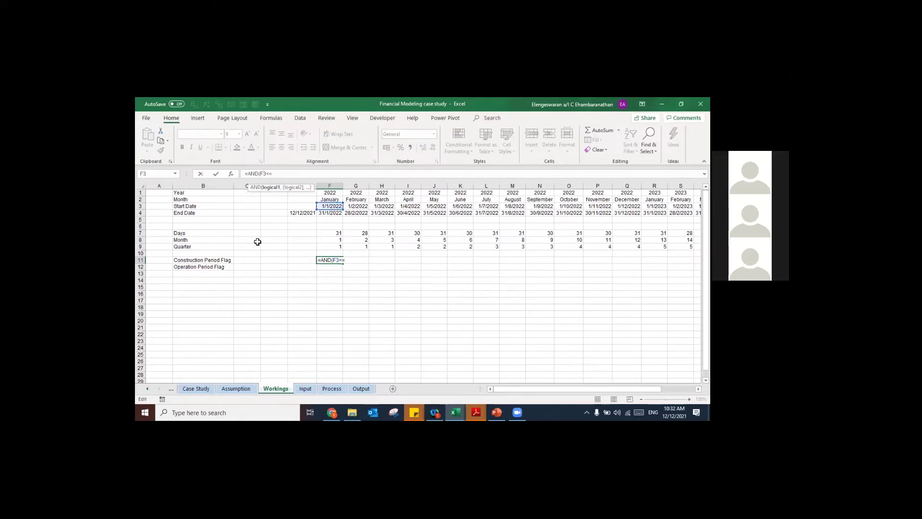
{"action": "key", "text": "F4"}
{"action": "key", "text": "F4"}
{"action": "left_click", "coordinate": [287, 173]}
{"action": "left_click", "coordinate": [236, 388]}
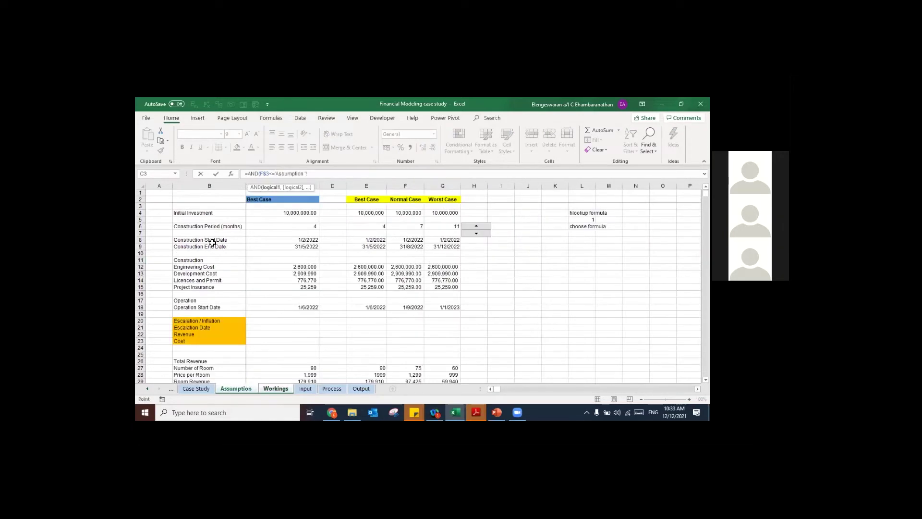
{"action": "left_click", "coordinate": [293, 247]}
{"action": "key", "text": "F4"}
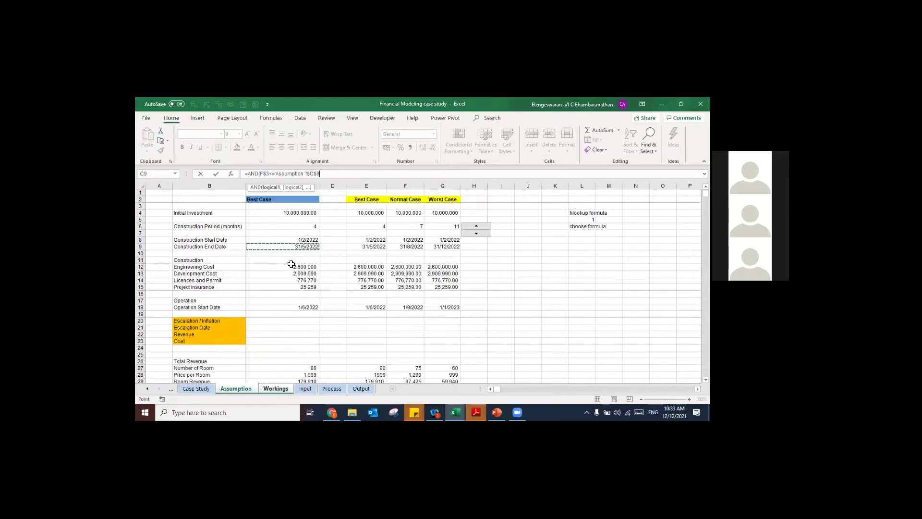
{"action": "type", "text": ","}
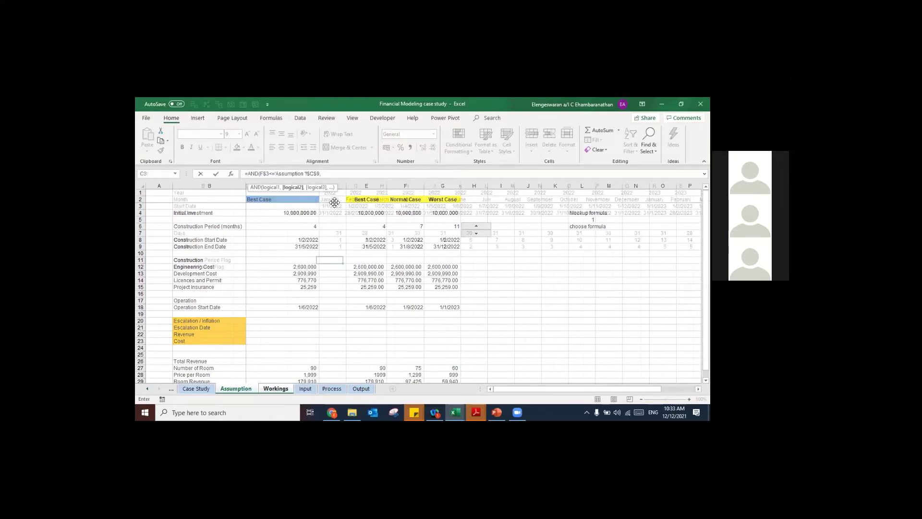
Step: Complete the F11 AND formula with the condition that end date F$4 >= the Construction Start Date, Assumption $C$8
{"action": "key", "text": "ctrl+Page_Down"}
{"action": "left_click", "coordinate": [330, 213]}
{"action": "key", "text": "F4"}
{"action": "key", "text": "F4"}
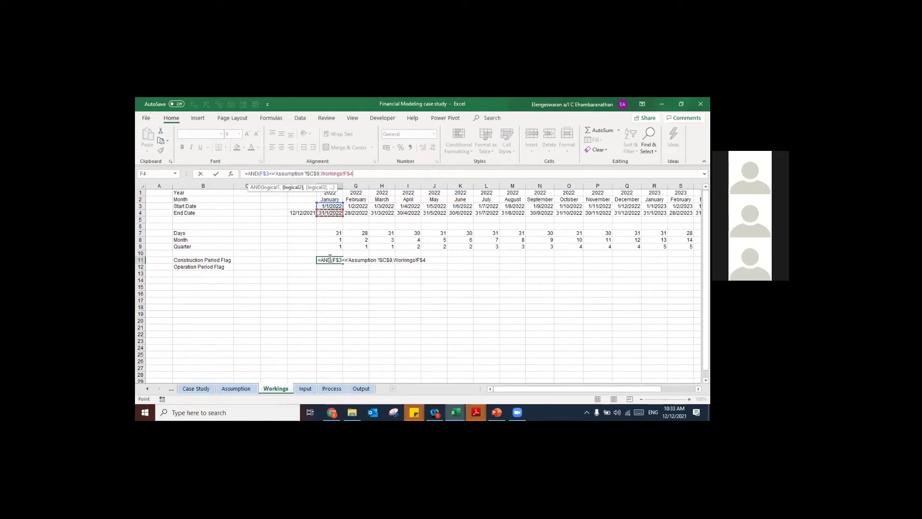
{"action": "type", "text": ">="}
{"action": "left_click", "coordinate": [235, 389]}
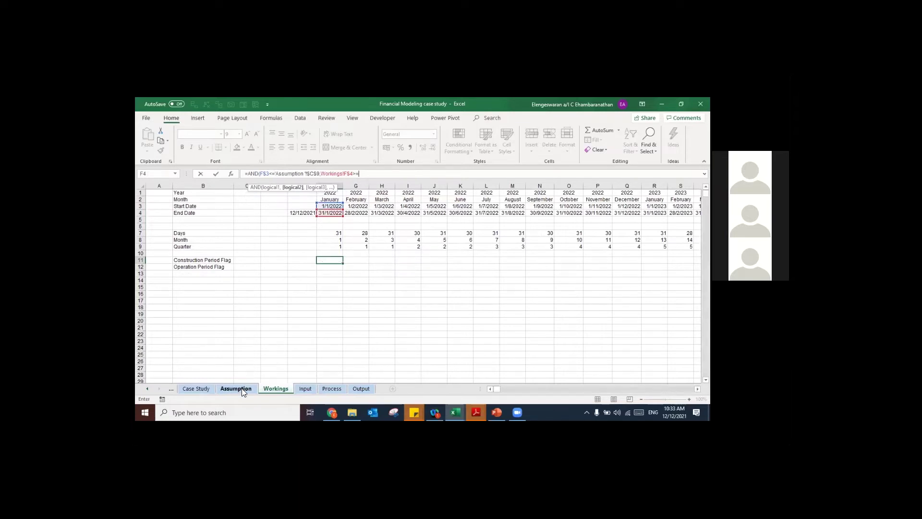
{"action": "left_click", "coordinate": [201, 241]}
{"action": "key", "text": "Right"}
{"action": "key", "text": "F4"}
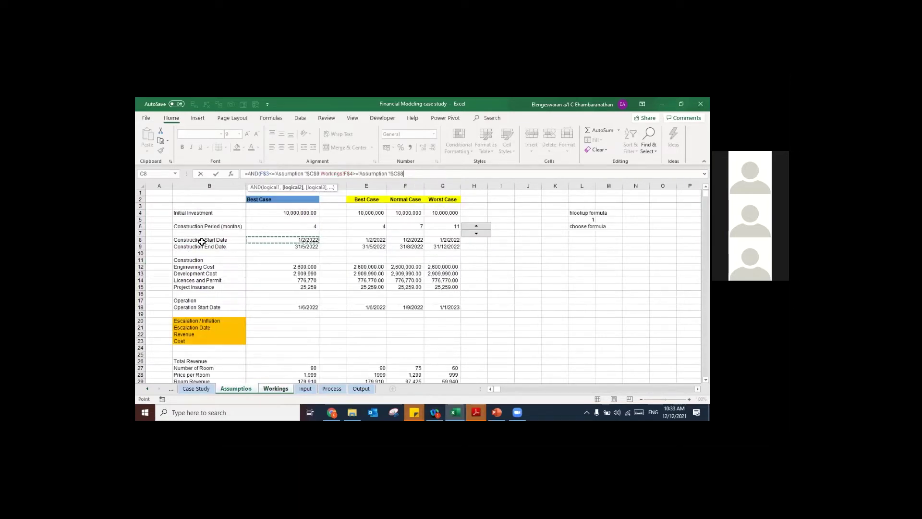
{"action": "type", "text": ")"}
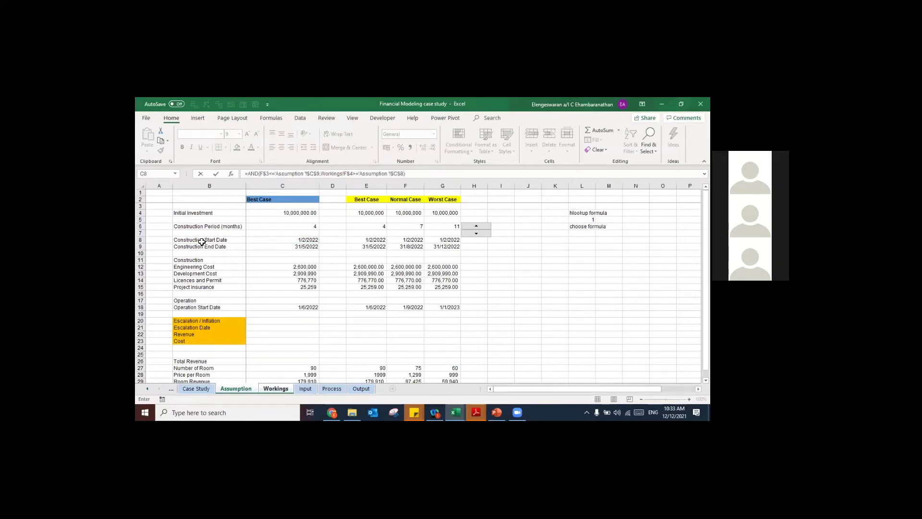
{"action": "key", "text": "Return"}
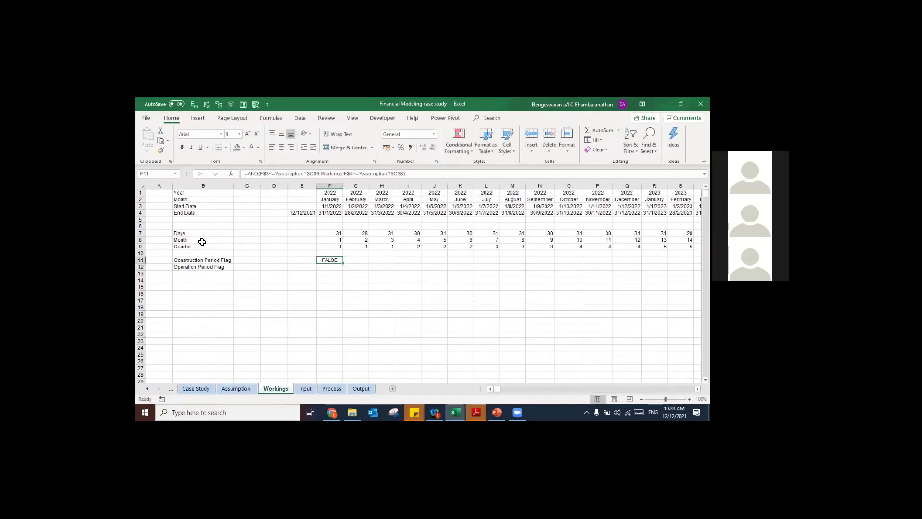
Step: Fill the construction flag formula from F11 to J11 and check it against the construction dates on the Assumption sheet
{"action": "key", "text": "ctrl+Page_Up"}
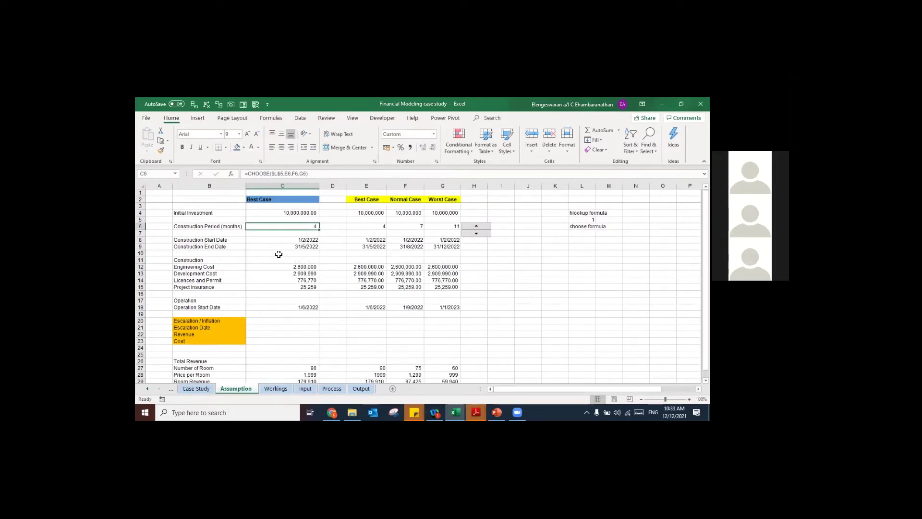
{"action": "key", "text": "ctrl+Page_Down"}
{"action": "key", "text": "shift+Right"}
{"action": "key", "text": "shift+Right"}
{"action": "key", "text": "shift+Right"}
{"action": "key", "text": "shift+Right"}
{"action": "key", "text": "ctrl+r"}
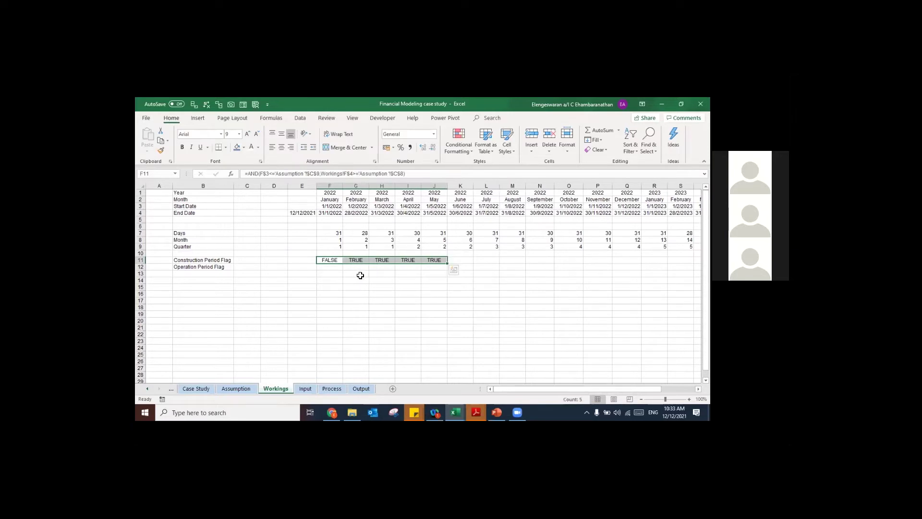
{"action": "key", "text": "ctrl+Page_Up"}
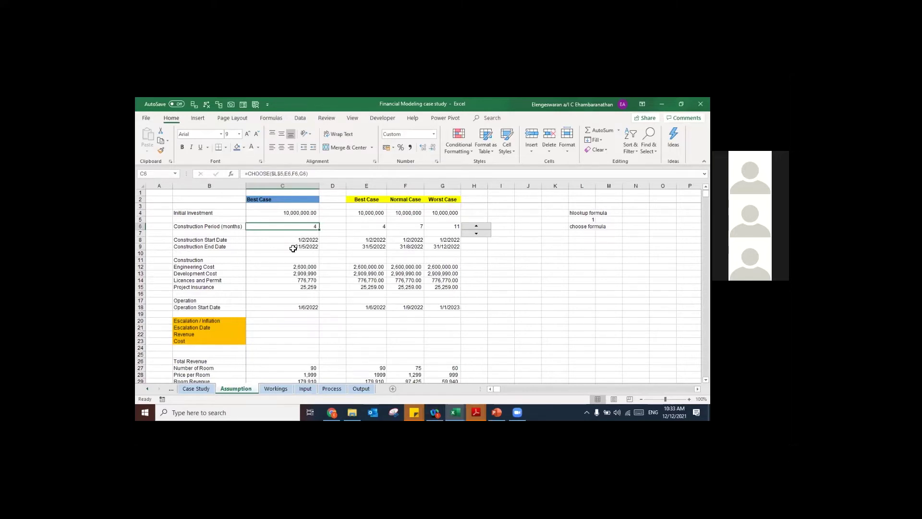
{"action": "left_click_drag", "start_coordinate": [281, 240], "coordinate": [280, 258]}
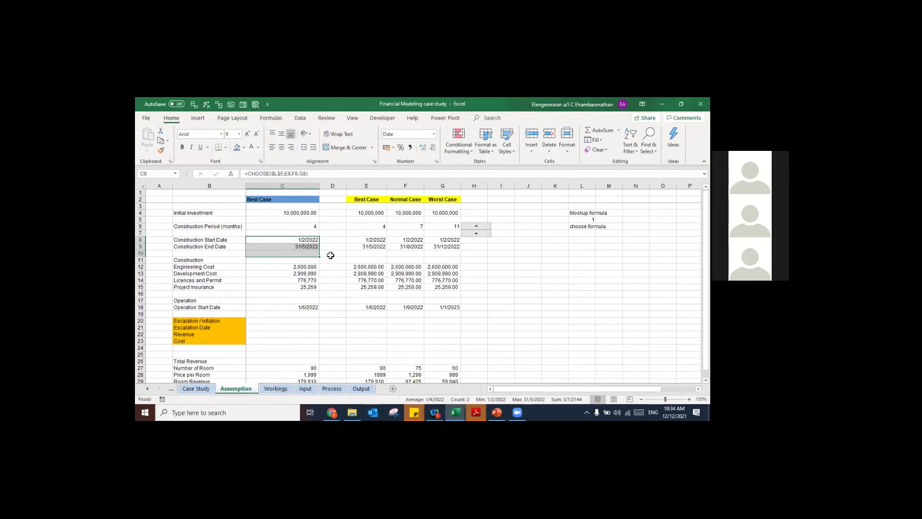
Step: Fill the Construction Period Flag formula across to X11 on the Workings sheet and review the whole flag row
{"action": "key", "text": "ctrl+Page_Down"}
{"action": "key", "text": "Up"}
{"action": "key", "text": "Up"}
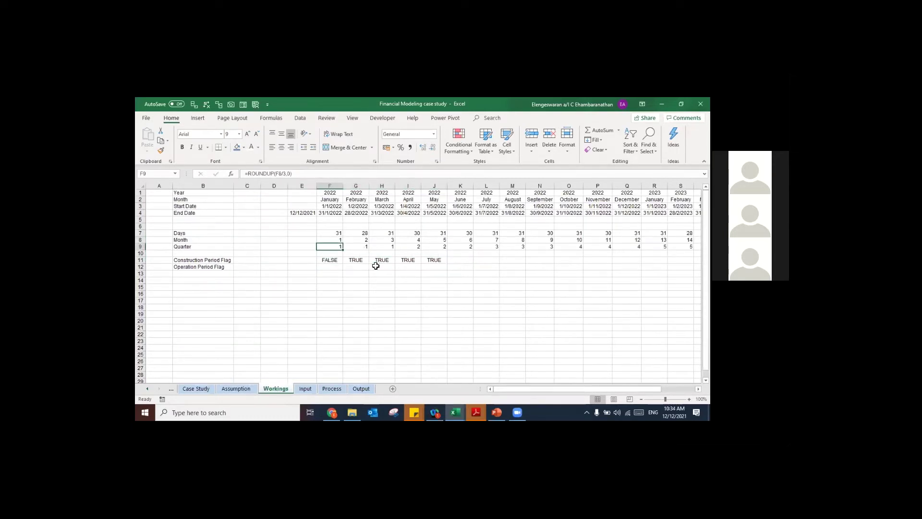
{"action": "key", "text": "Right"}
{"action": "key", "text": "Right"}
{"action": "key", "text": "Right"}
{"action": "key", "text": "Right"}
{"action": "key", "text": "Right"}
{"action": "key", "text": "Right"}
{"action": "key", "text": "Right"}
{"action": "key", "text": "Right"}
{"action": "key", "text": "Right"}
{"action": "key", "text": "Right"}
{"action": "key", "text": "Right"}
{"action": "key", "text": "Right"}
{"action": "key", "text": "Right"}
{"action": "key", "text": "Right"}
{"action": "key", "text": "Right"}
{"action": "key", "text": "Right"}
{"action": "key", "text": "Right"}
{"action": "key", "text": "Right"}
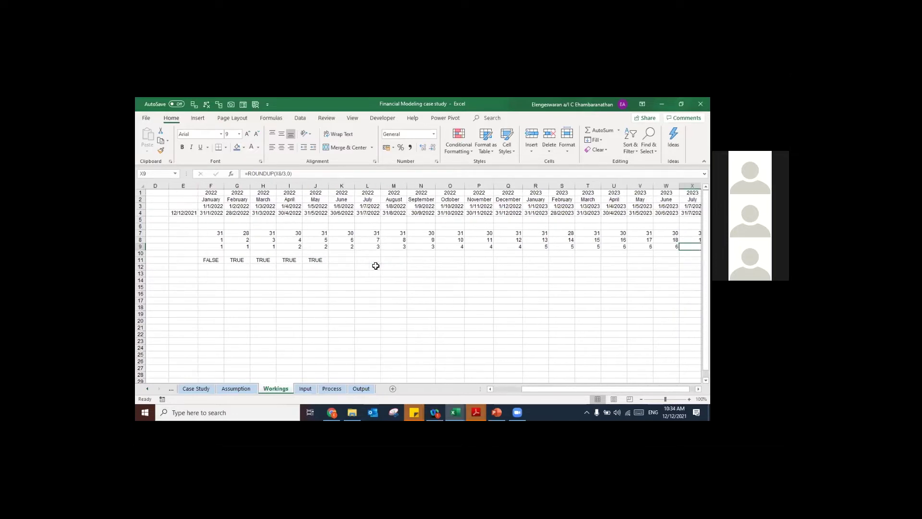
{"action": "key", "text": "Down"}
{"action": "key", "text": "Down"}
{"action": "key", "text": "ctrl+shift+Left"}
{"action": "key", "text": "ctrl+r"}
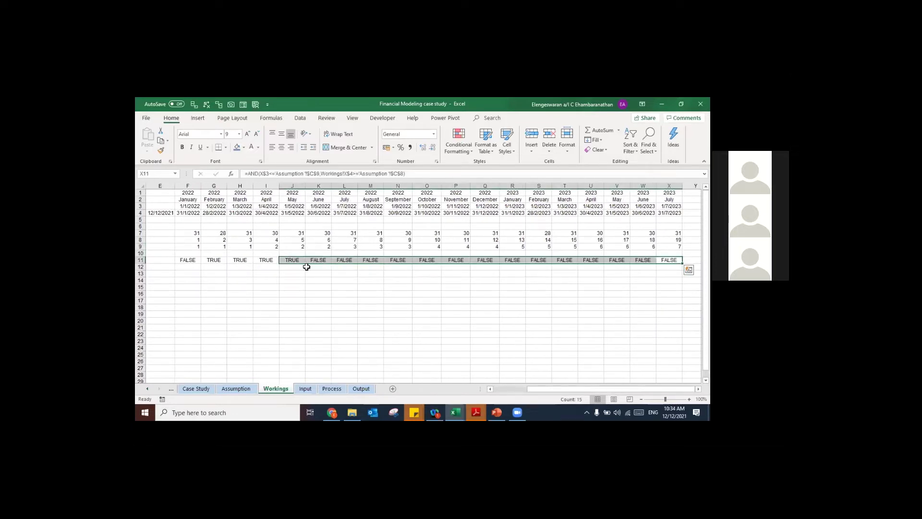
{"action": "key", "text": "Left"}
{"action": "key", "text": "Left"}
{"action": "key", "text": "Left"}
{"action": "key", "text": "ctrl+Left"}
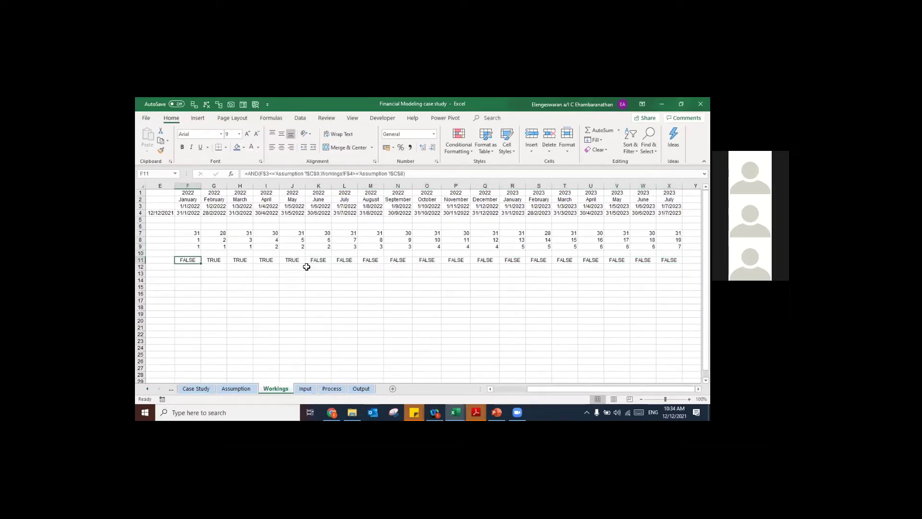
{"action": "key", "text": "ctrl+shift+Right"}
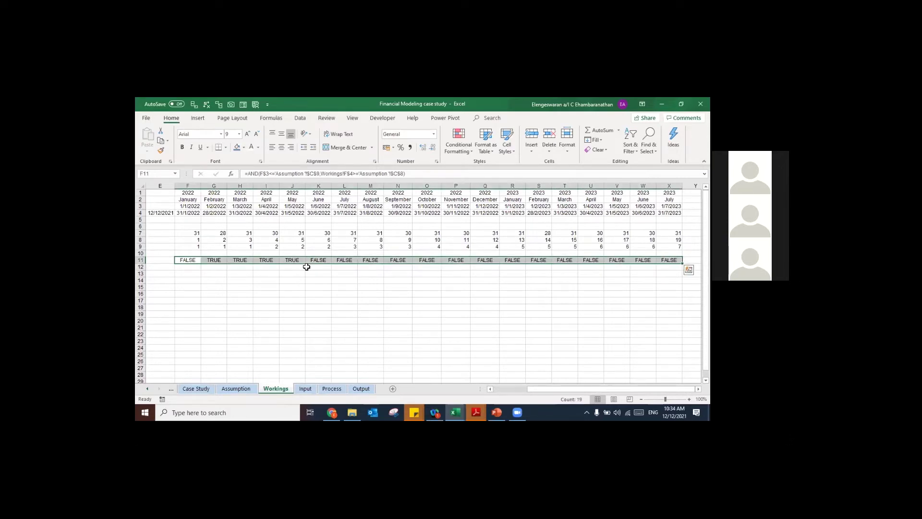
Step: Enter an AND formula in F12 testing end date F4 >= the Operation Start Date, Assumption $C$18, and fill it across to X12
{"action": "key", "text": "Down"}
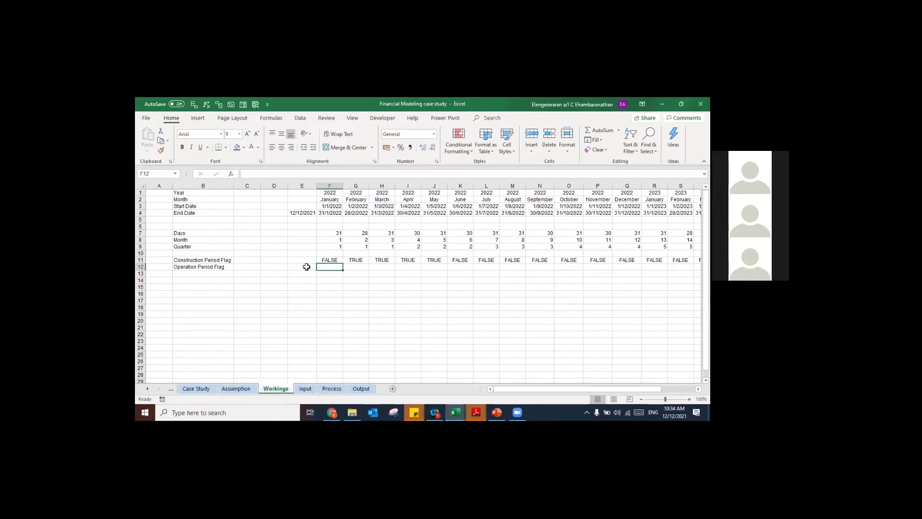
{"action": "type", "text": "=and"}
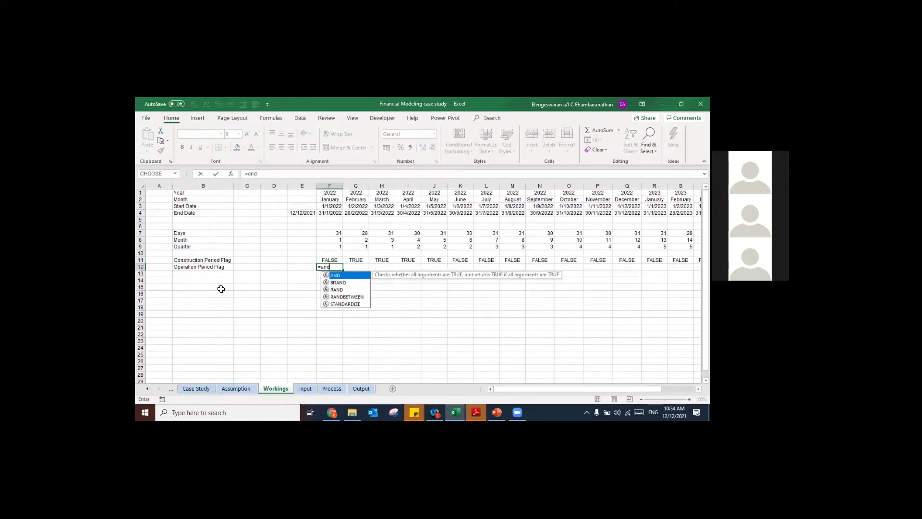
{"action": "type", "text": "("}
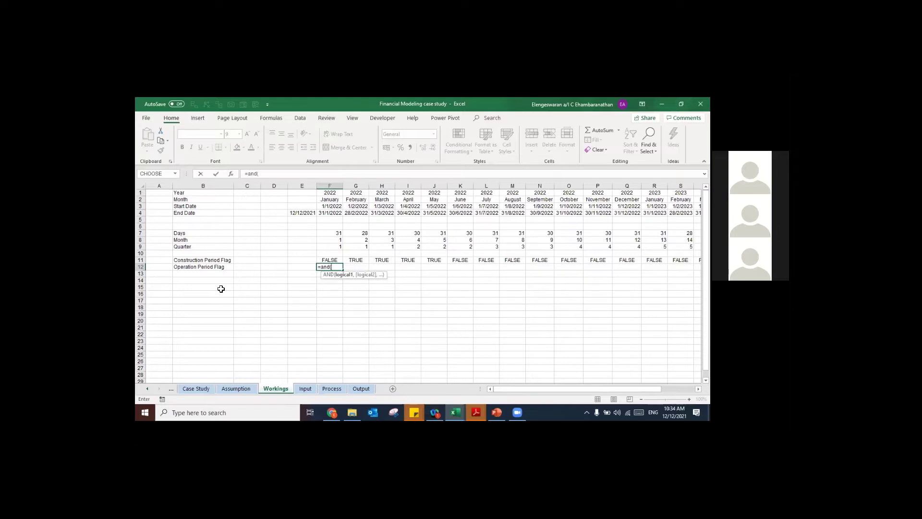
{"action": "left_click", "coordinate": [324, 213]}
{"action": "type", "text": ">="}
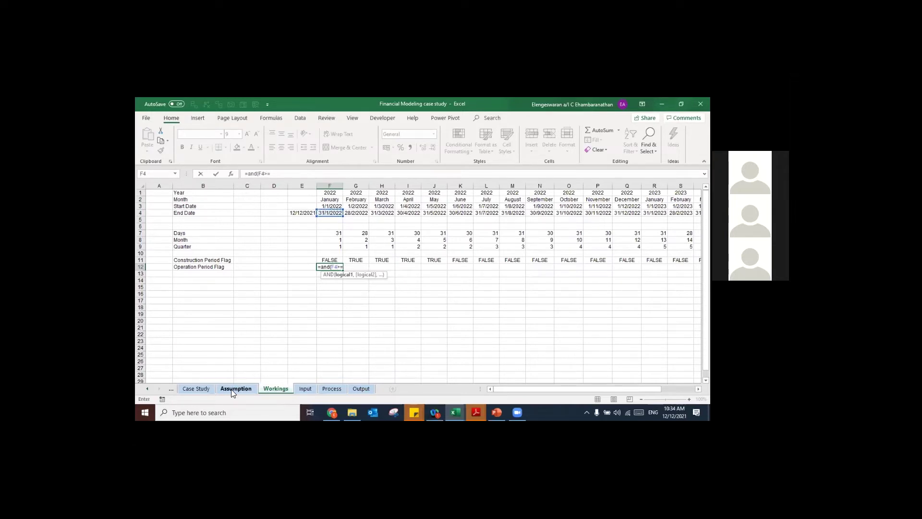
{"action": "left_click", "coordinate": [234, 393]}
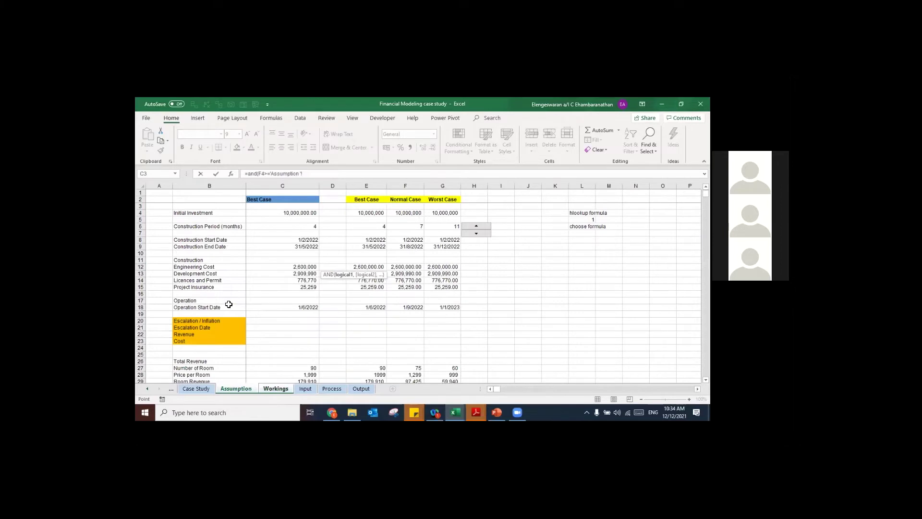
{"action": "left_click", "coordinate": [294, 306]}
{"action": "key", "text": "F4"}
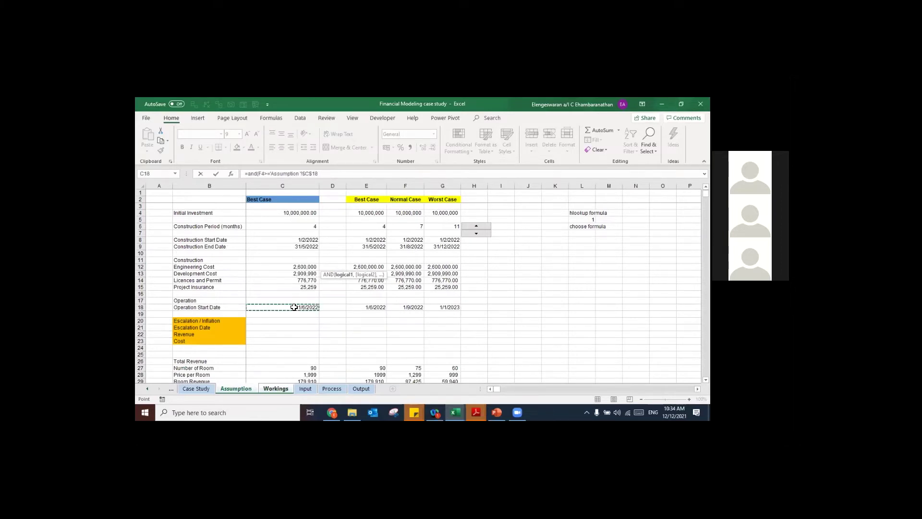
{"action": "type", "text": ")"}
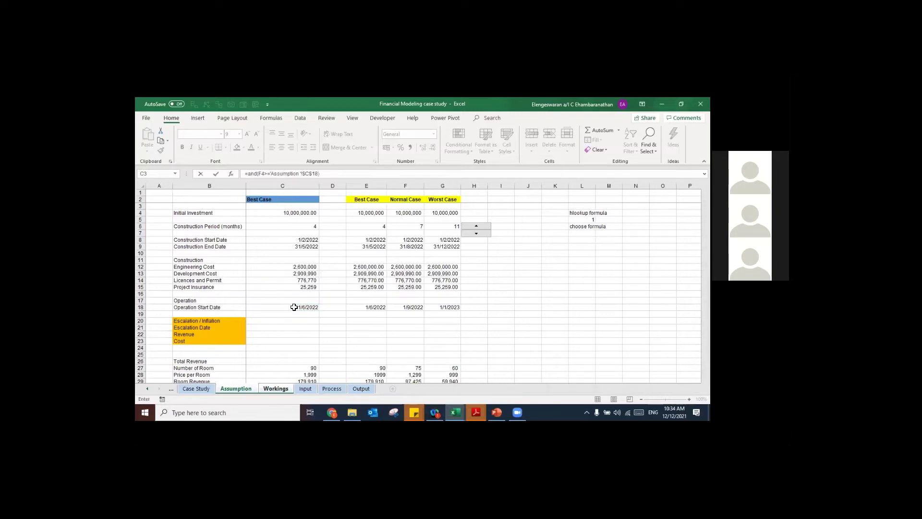
{"action": "key", "text": "Return"}
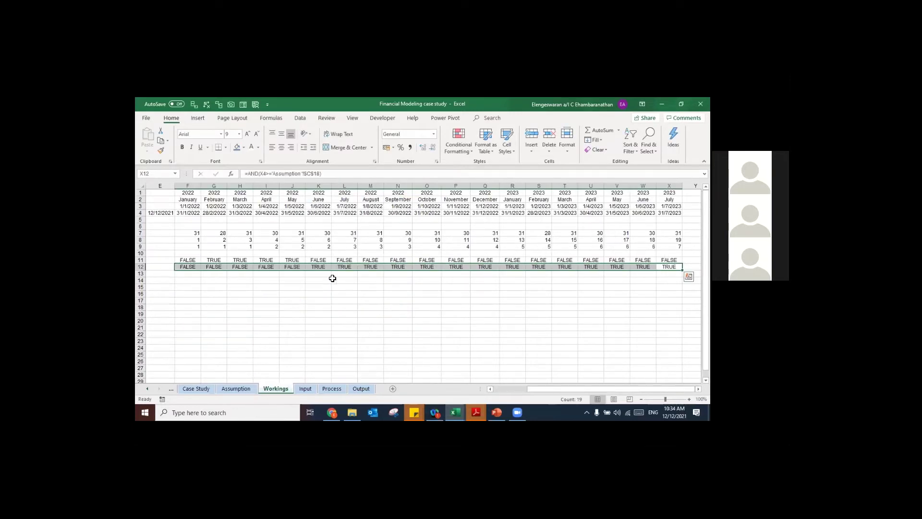
Step: Create a conditional formatting rule for the flag rows F11:X12 that targets cells with specific text containing TRUE
{"action": "key", "text": "Left"}
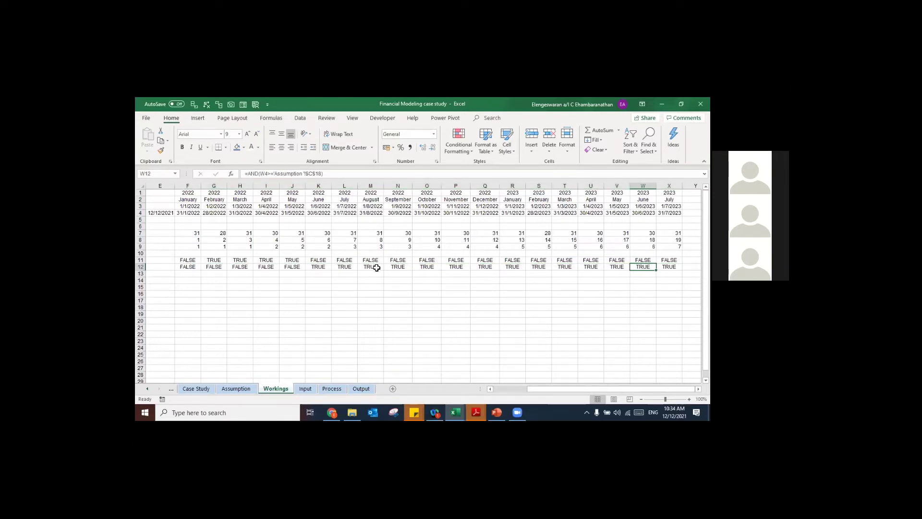
{"action": "key", "text": "Left"}
{"action": "key", "text": "Left"}
{"action": "key", "text": "Left"}
{"action": "key", "text": "Left"}
{"action": "key", "text": "Left"}
{"action": "key", "text": "Left"}
{"action": "key", "text": "Left"}
{"action": "key", "text": "Left"}
{"action": "key", "text": "Left"}
{"action": "key", "text": "Left"}
{"action": "key", "text": "Left"}
{"action": "key", "text": "Left"}
{"action": "key", "text": "Left"}
{"action": "key", "text": "Left"}
{"action": "key", "text": "Left"}
{"action": "key", "text": "Left"}
{"action": "key", "text": "Left"}
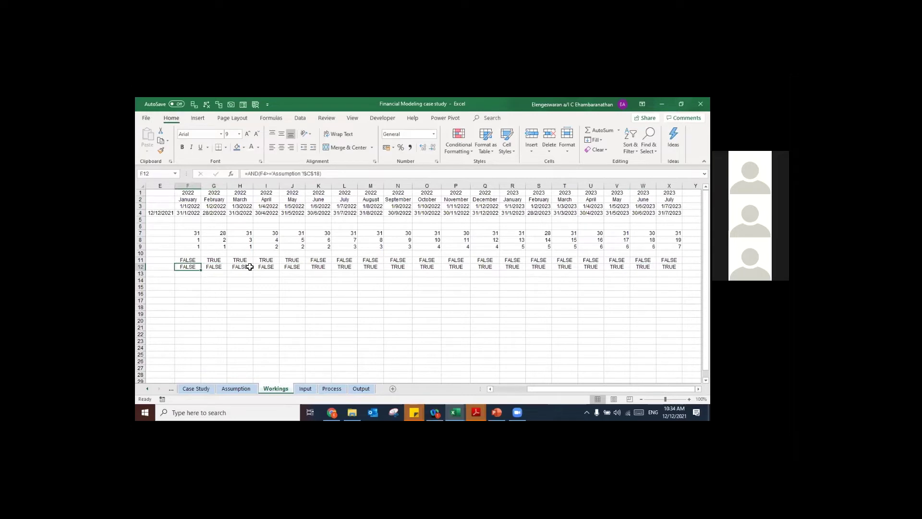
{"action": "key", "text": "Up"}
{"action": "key", "text": "shift+Down"}
{"action": "key", "text": "ctrl+shift+Right"}
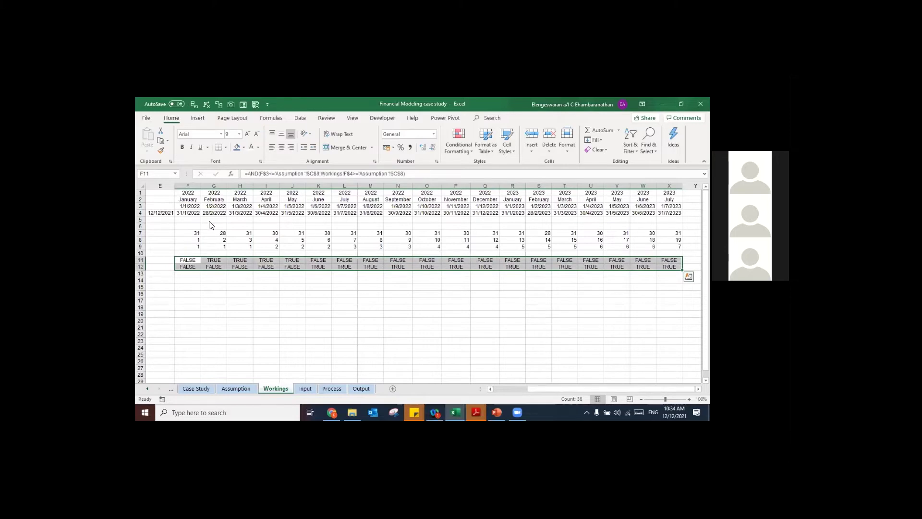
{"action": "key", "text": "alt+h"}
{"action": "key", "text": "l"}
{"action": "key", "text": "n"}
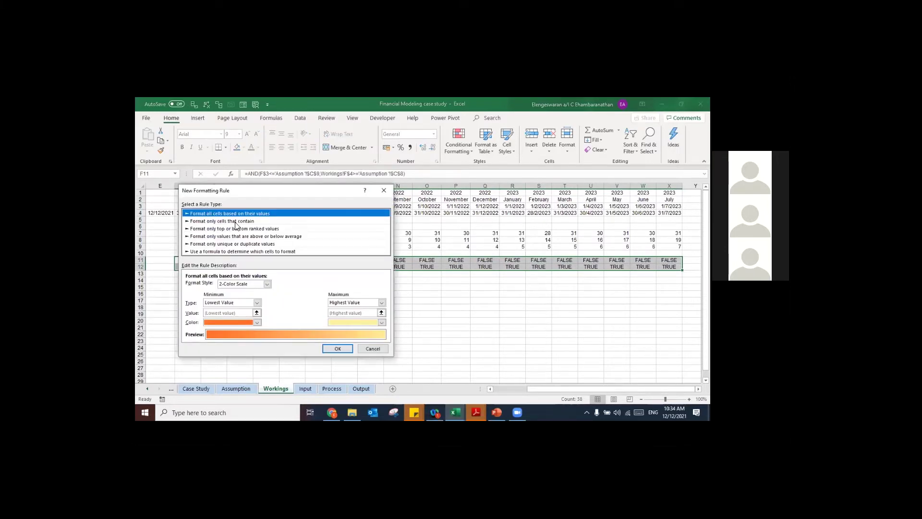
{"action": "left_click", "coordinate": [236, 222]}
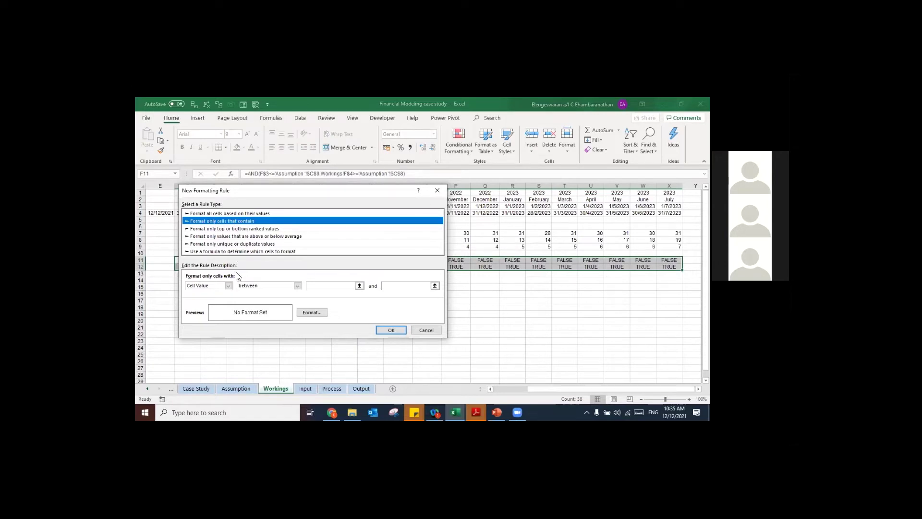
{"action": "left_click", "coordinate": [228, 285]}
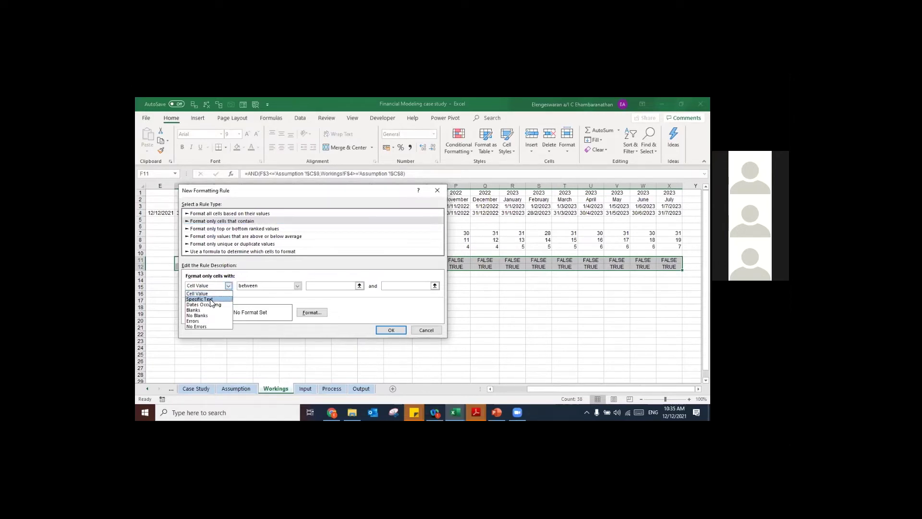
{"action": "left_click", "coordinate": [209, 298]}
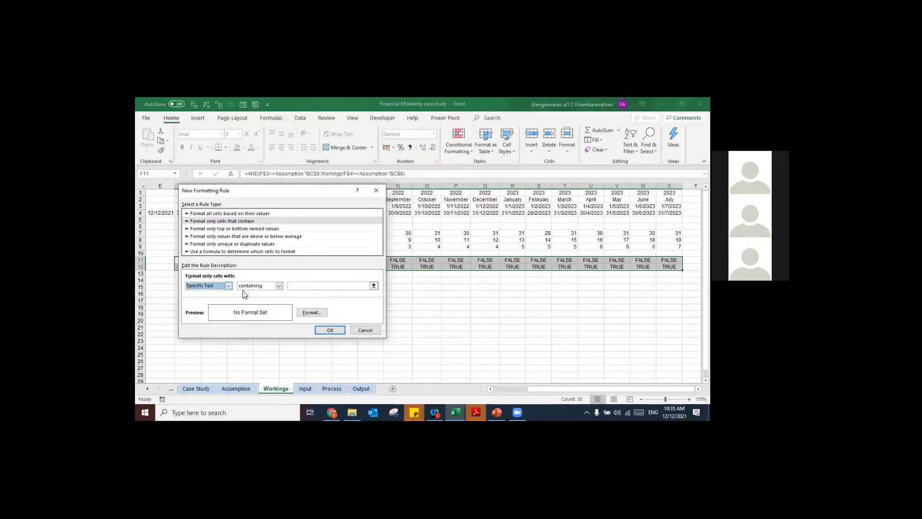
{"action": "left_click", "coordinate": [298, 287]}
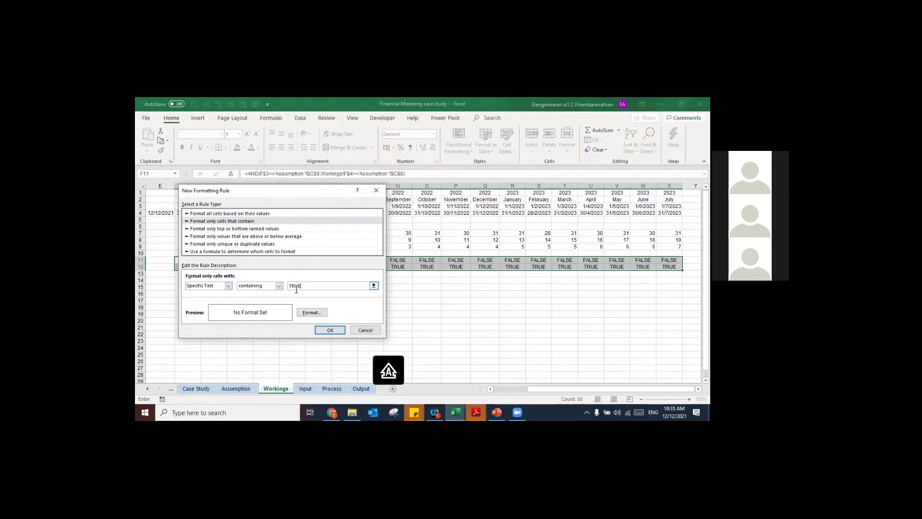
Step: Format the TRUE rule with a light green fill and bold font, and apply it to the flag rows
{"action": "left_click", "coordinate": [306, 313]}
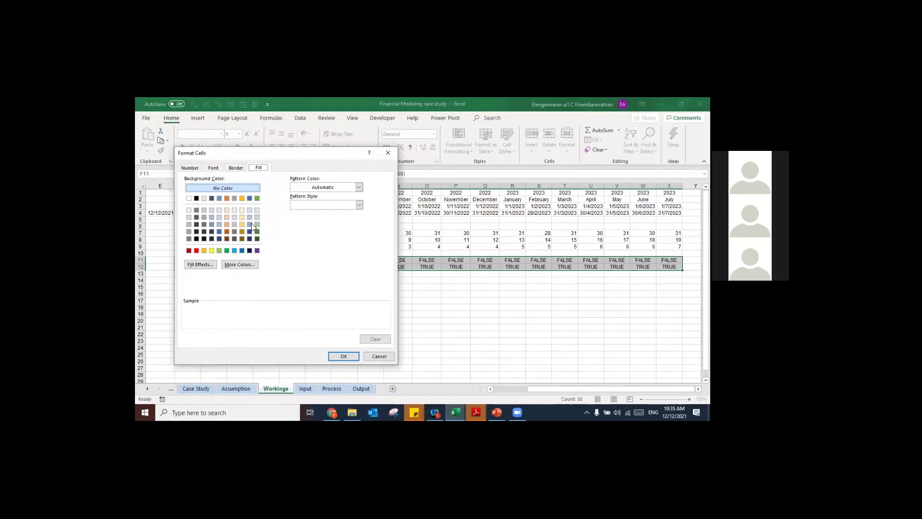
{"action": "left_click", "coordinate": [220, 250]}
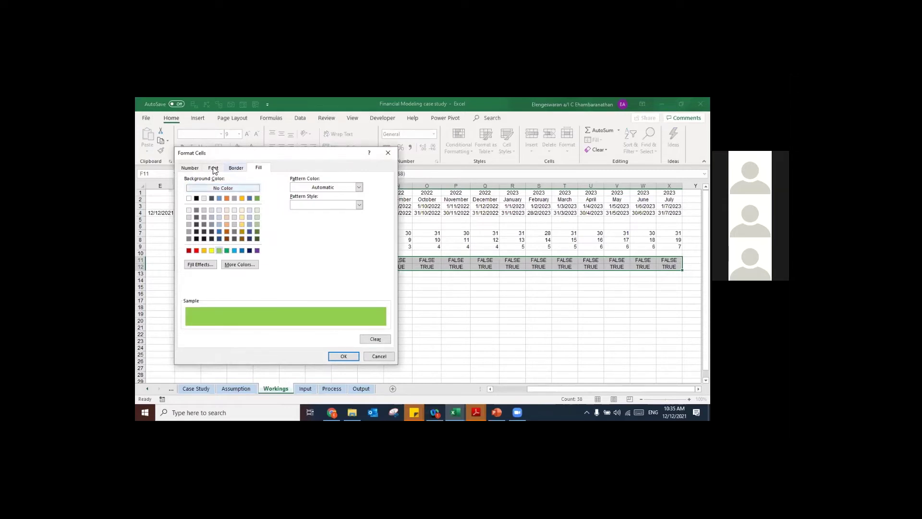
{"action": "left_click", "coordinate": [214, 168]}
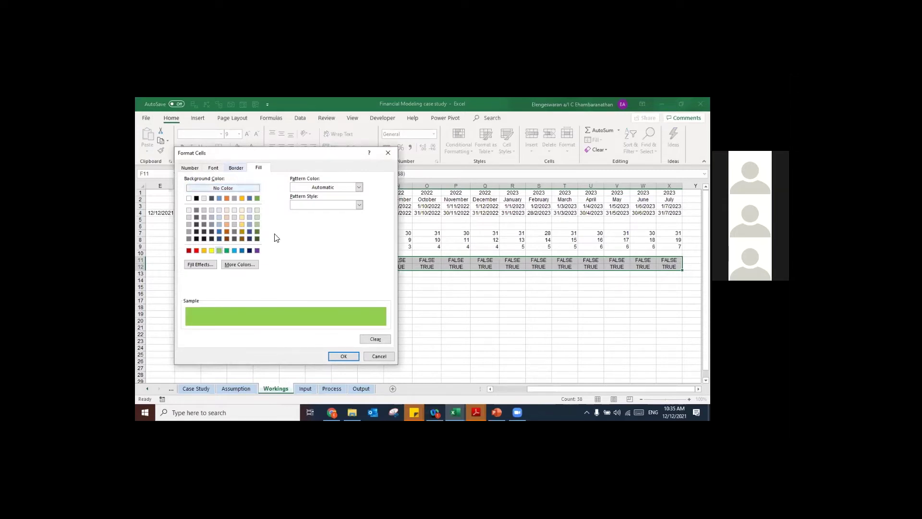
{"action": "left_click", "coordinate": [304, 206]}
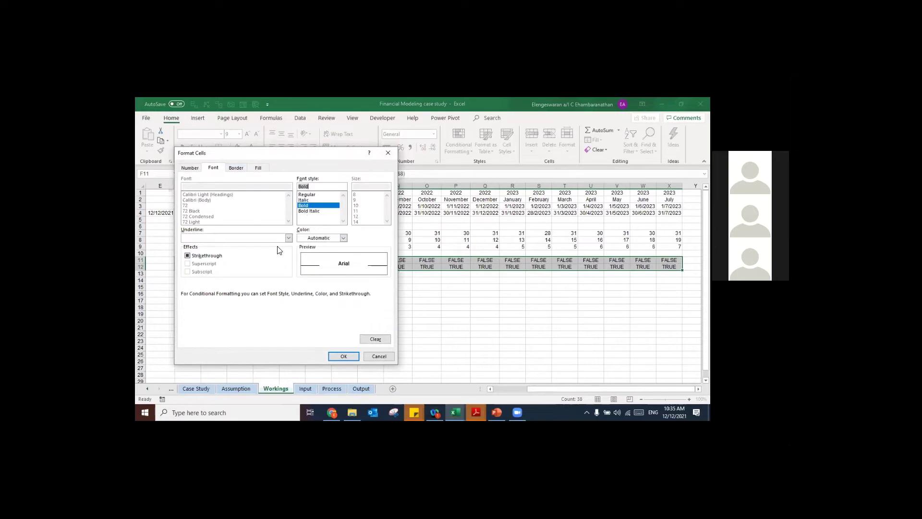
{"action": "left_click", "coordinate": [332, 355]}
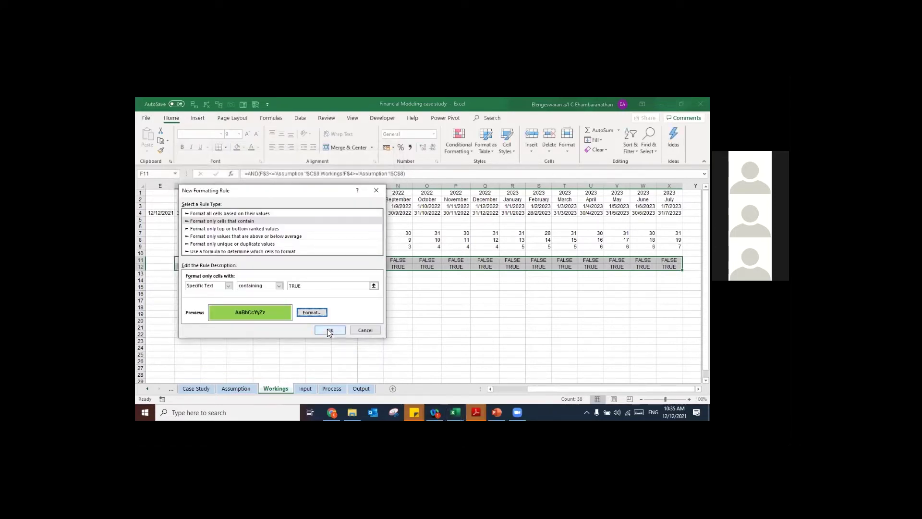
{"action": "left_click", "coordinate": [327, 329]}
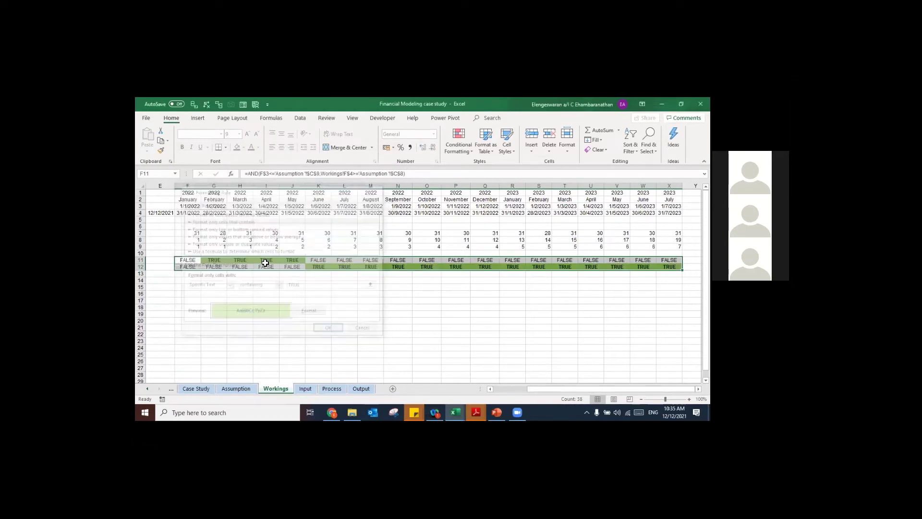
Step: Start a second conditional formatting rule for F11:X12 that formats only cells containing specific text
{"action": "left_click", "coordinate": [449, 149]}
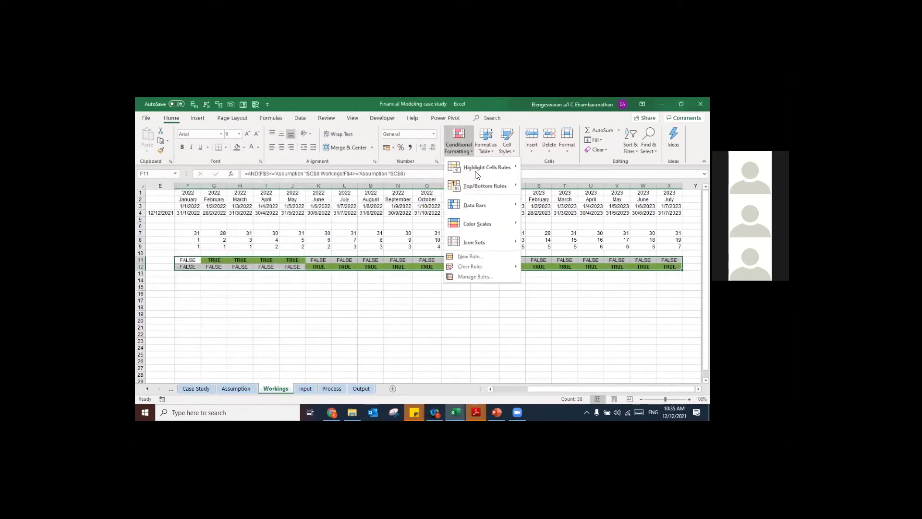
{"action": "left_click", "coordinate": [471, 259]}
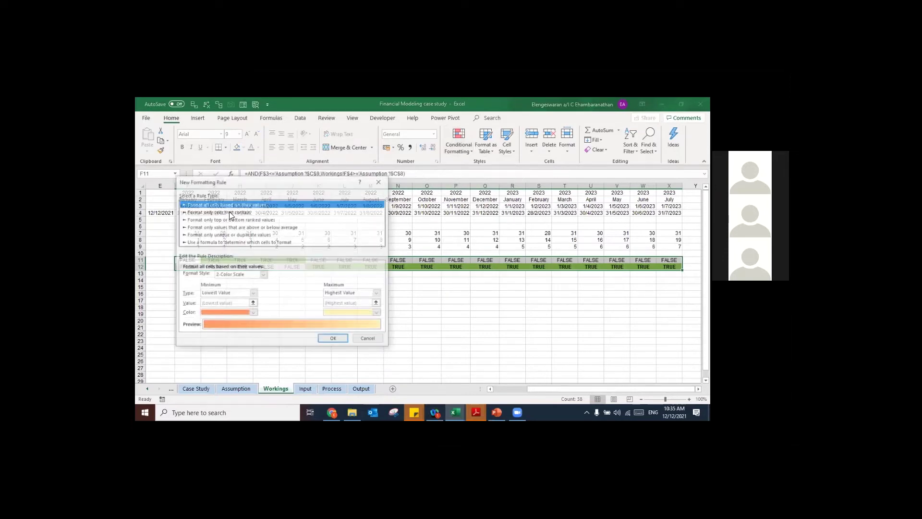
{"action": "left_click", "coordinate": [229, 212]}
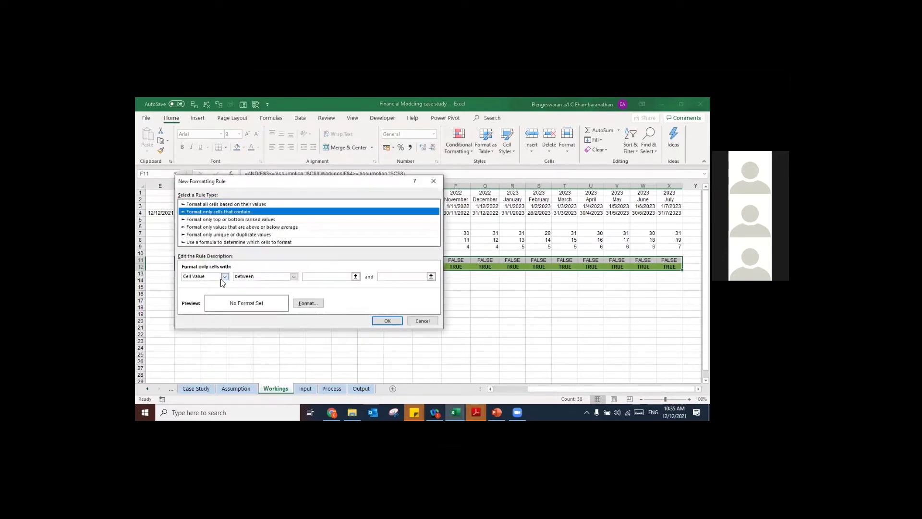
{"action": "left_click", "coordinate": [220, 278]}
{"action": "left_click", "coordinate": [221, 290]}
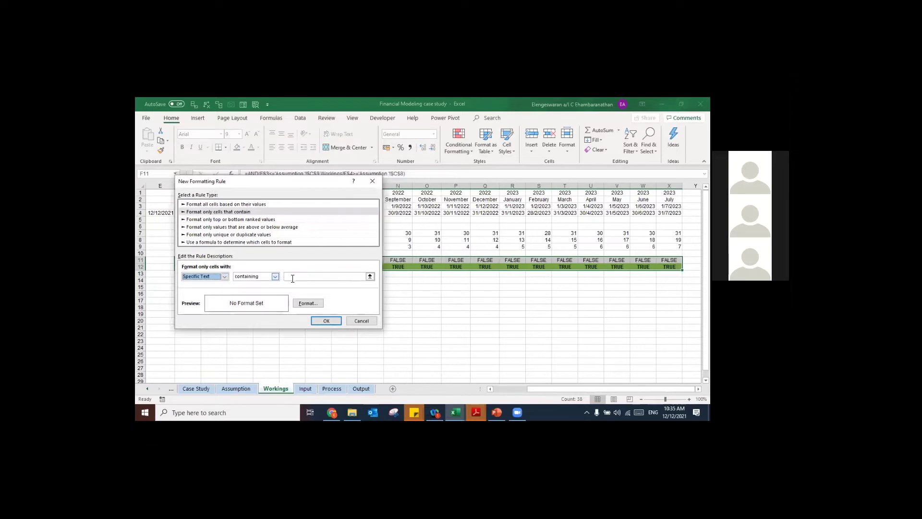
Step: Give the second rule a bold white font and a dark red fill
{"action": "left_click", "coordinate": [303, 303]}
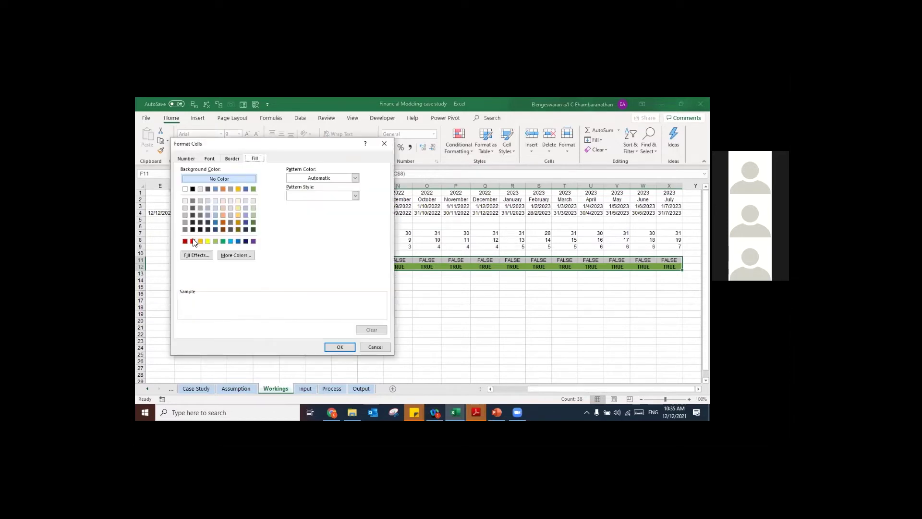
{"action": "left_click", "coordinate": [192, 241]}
{"action": "left_click", "coordinate": [210, 159]}
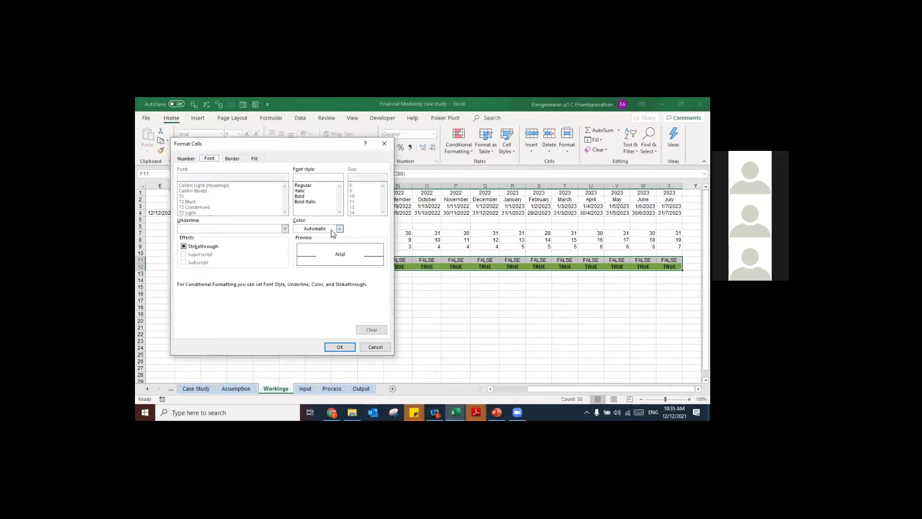
{"action": "left_click", "coordinate": [307, 228]}
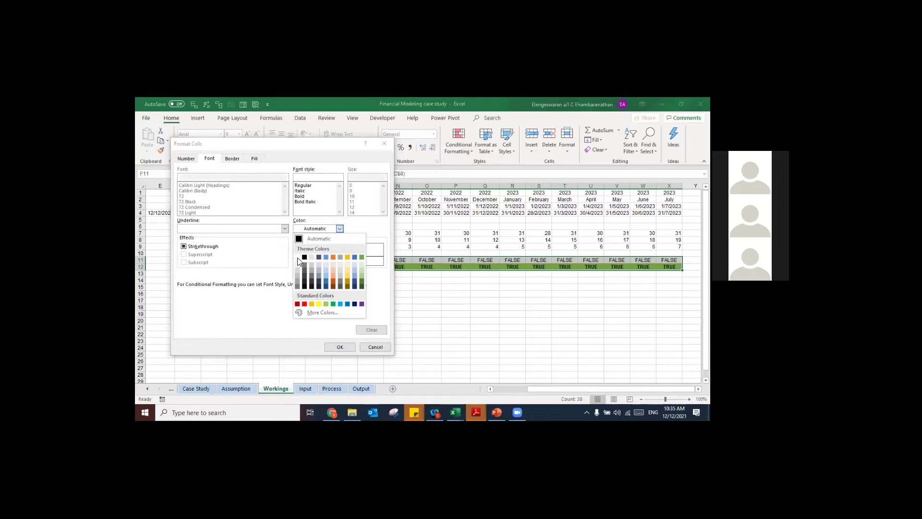
{"action": "left_click", "coordinate": [304, 206]}
{"action": "left_click", "coordinate": [298, 196]}
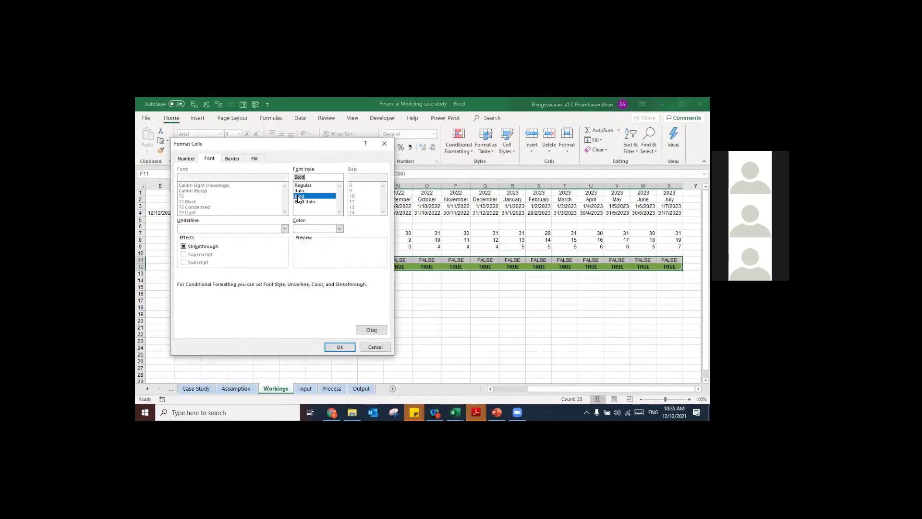
{"action": "left_click", "coordinate": [255, 159]}
{"action": "left_click", "coordinate": [185, 241]}
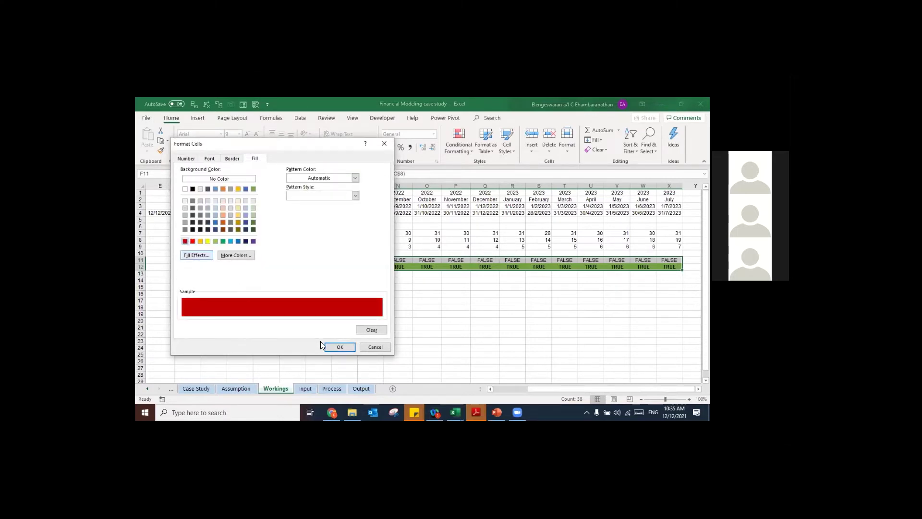
{"action": "left_click", "coordinate": [336, 346]}
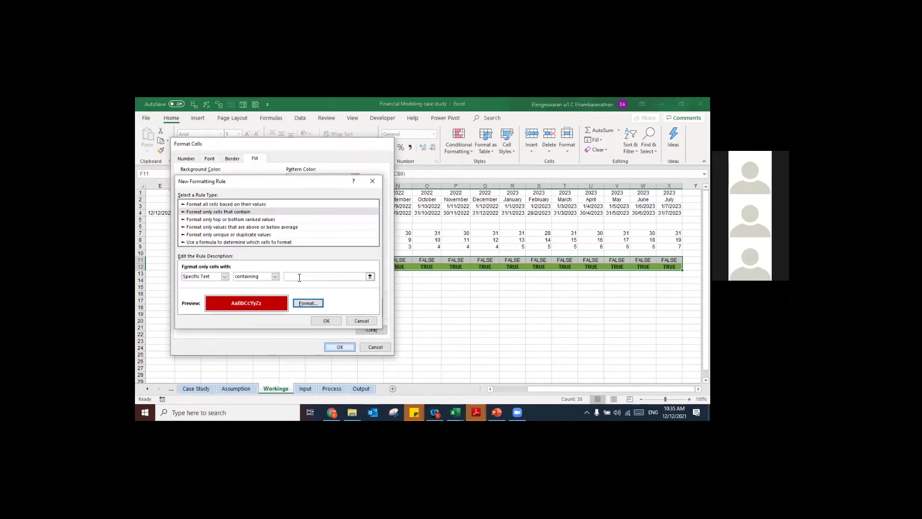
Step: Set the second rule's text condition to FALSE, apply it, and return to the start of row 11
{"action": "left_click", "coordinate": [299, 277]}
{"action": "type", "text": "tr"}
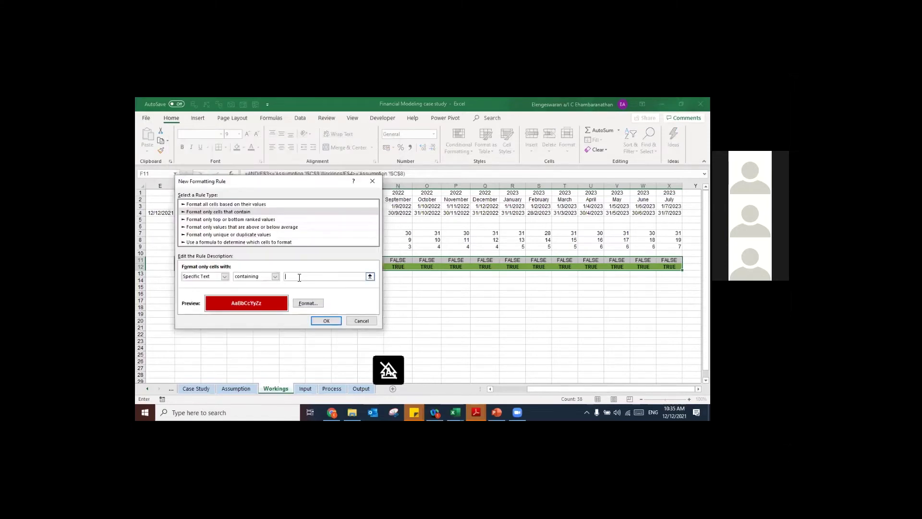
{"action": "type", "text": "FALSE"}
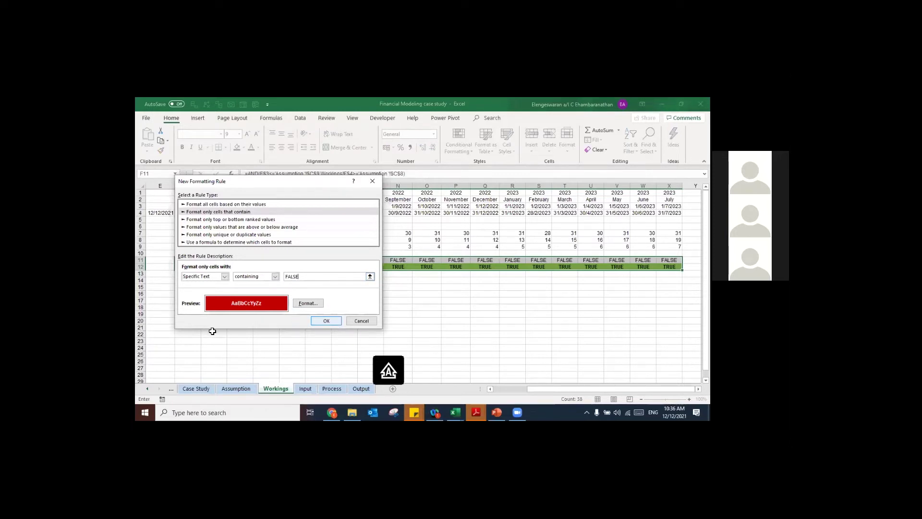
{"action": "key", "text": "Return"}
{"action": "key", "text": "Home"}
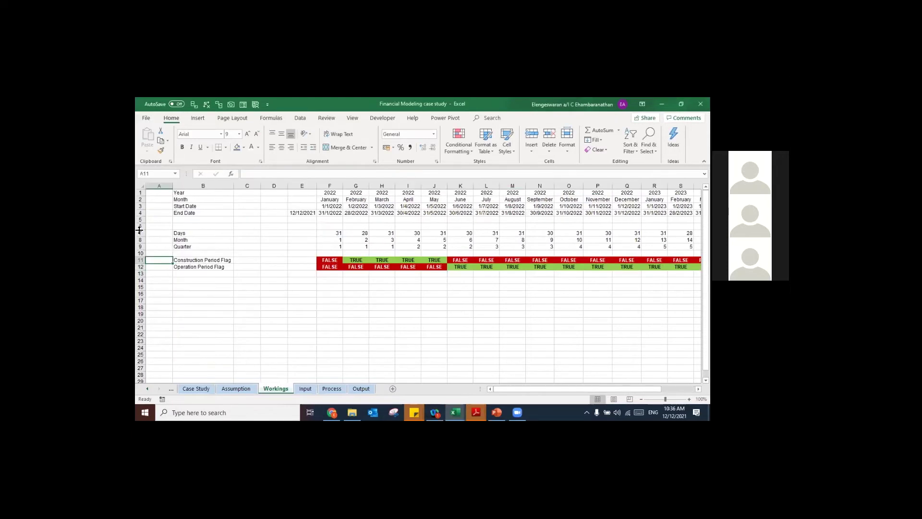
Step: Freeze the Workings sheet panes at cell C4 so the timeline header rows and label columns stay visible
{"action": "left_click", "coordinate": [247, 213]}
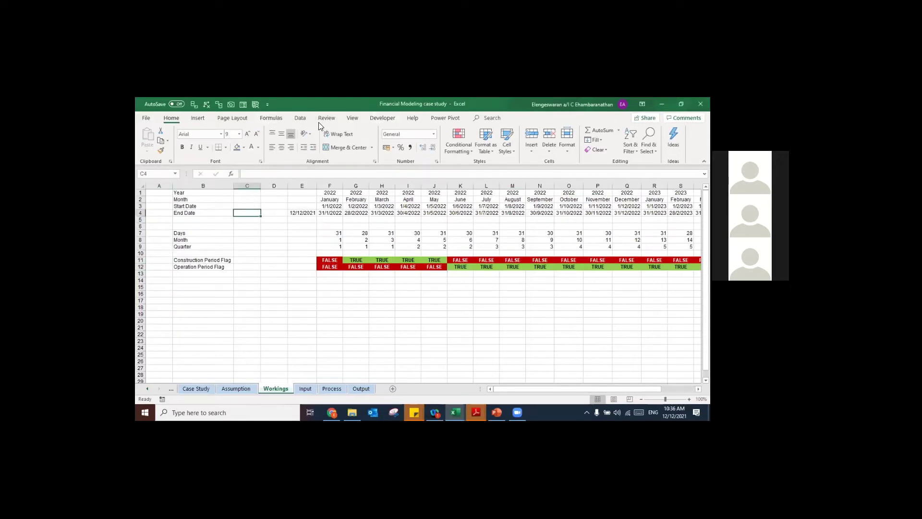
{"action": "left_click", "coordinate": [355, 120]}
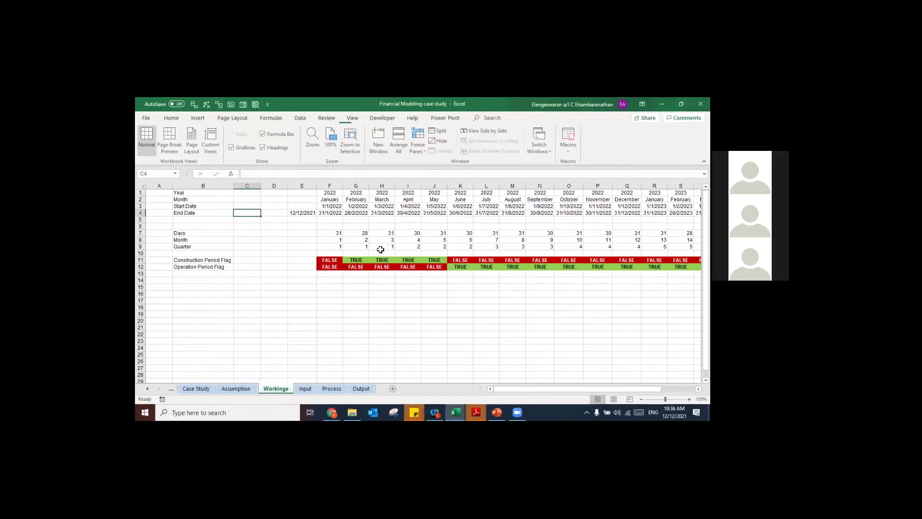
{"action": "key", "text": "alt+w"}
{"action": "key", "text": "f"}
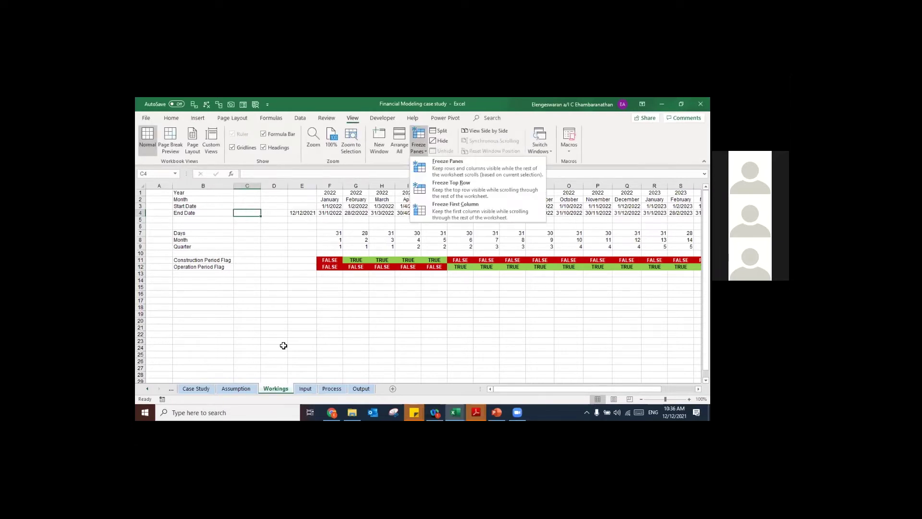
{"action": "key", "text": "f"}
{"action": "scroll", "coordinate": [283, 346], "scroll_direction": "right", "scroll_amount": 3}
Step: Set the scenario on the Assumption sheet to Worst Case and check the Workings flags at January 2023
{"action": "left_click", "coordinate": [238, 390]}
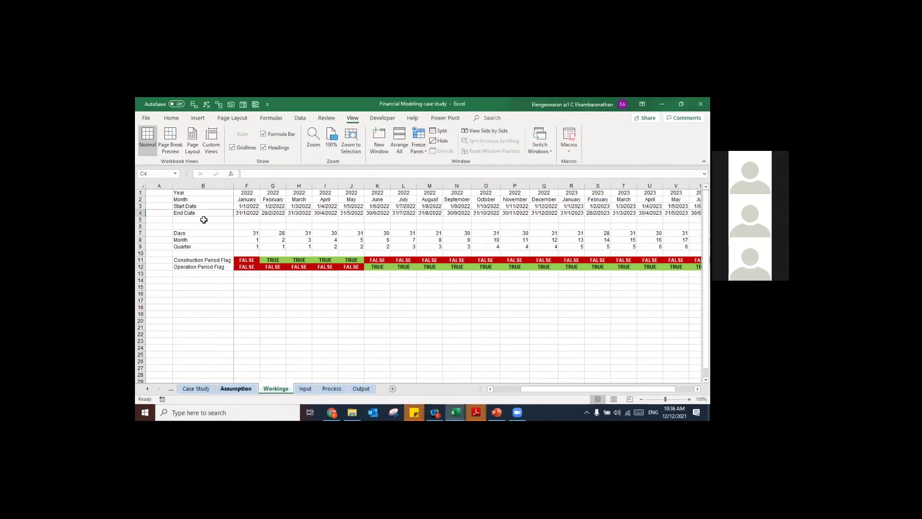
{"action": "key", "text": "shift+Up"}
{"action": "key", "text": "shift+Up"}
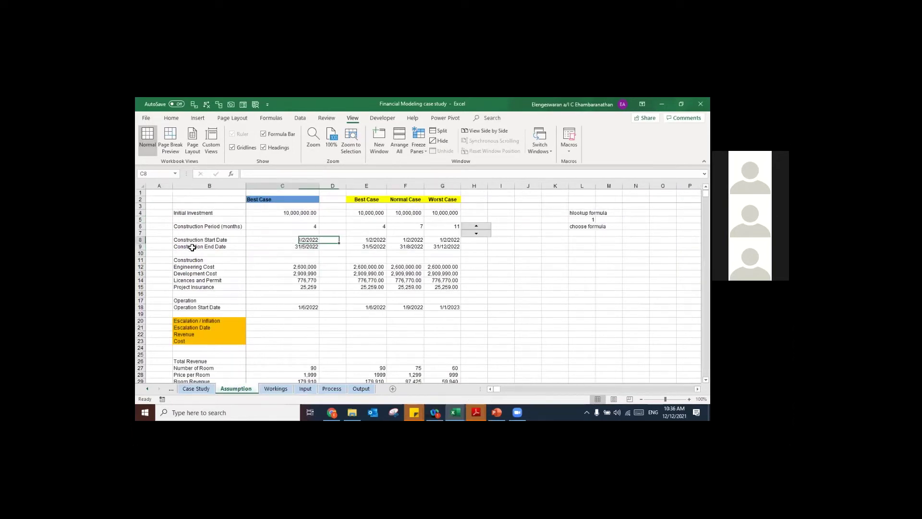
{"action": "left_click", "coordinate": [286, 198]}
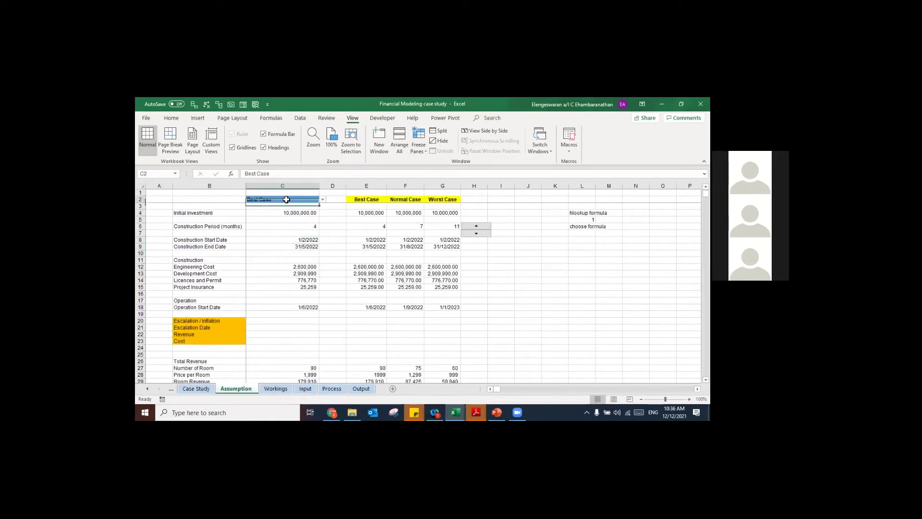
{"action": "left_click", "coordinate": [323, 200]}
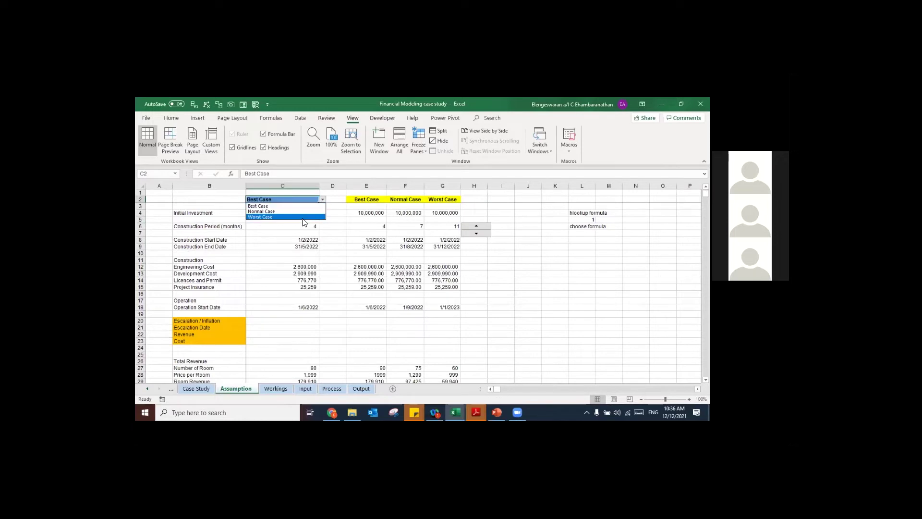
{"action": "left_click", "coordinate": [308, 216]}
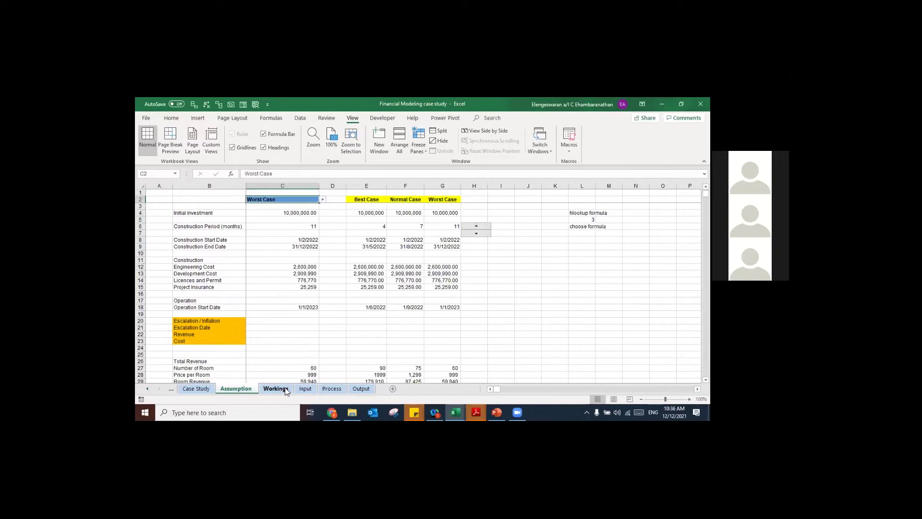
{"action": "key", "text": "ctrl+Page_Down"}
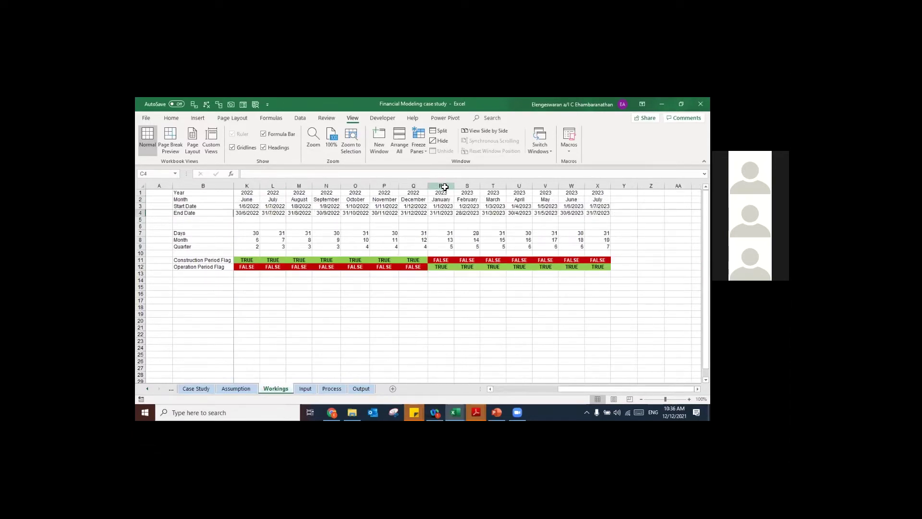
{"action": "left_click", "coordinate": [444, 187]}
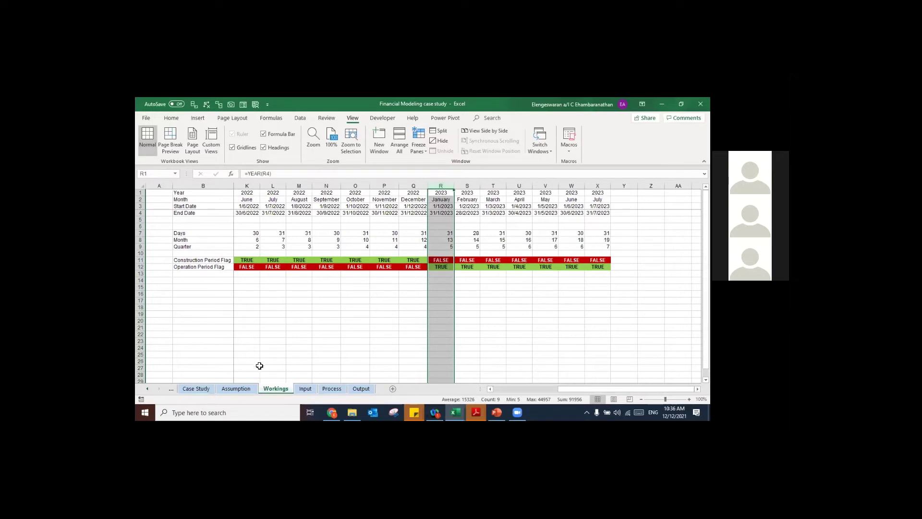
Step: Switch the Assumption scenario to Normal Case and check its construction start and end dates
{"action": "left_click", "coordinate": [236, 388]}
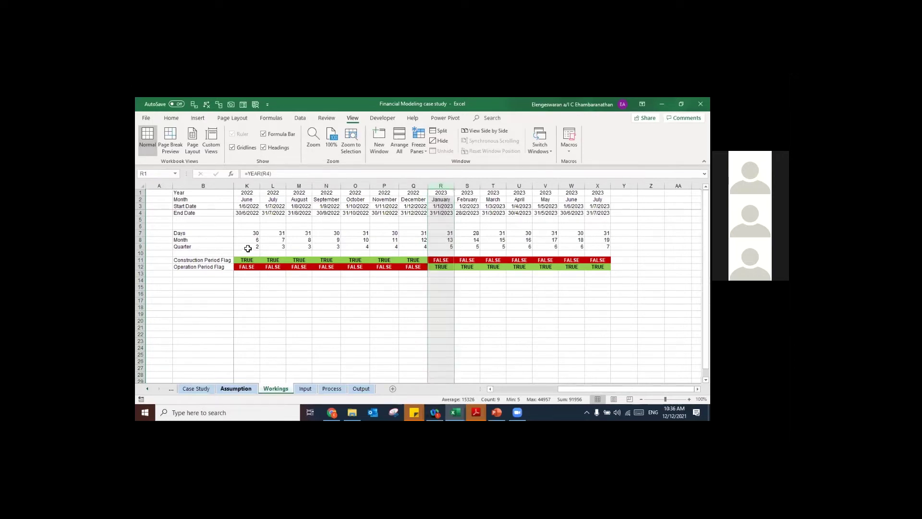
{"action": "key", "text": "alt+Down"}
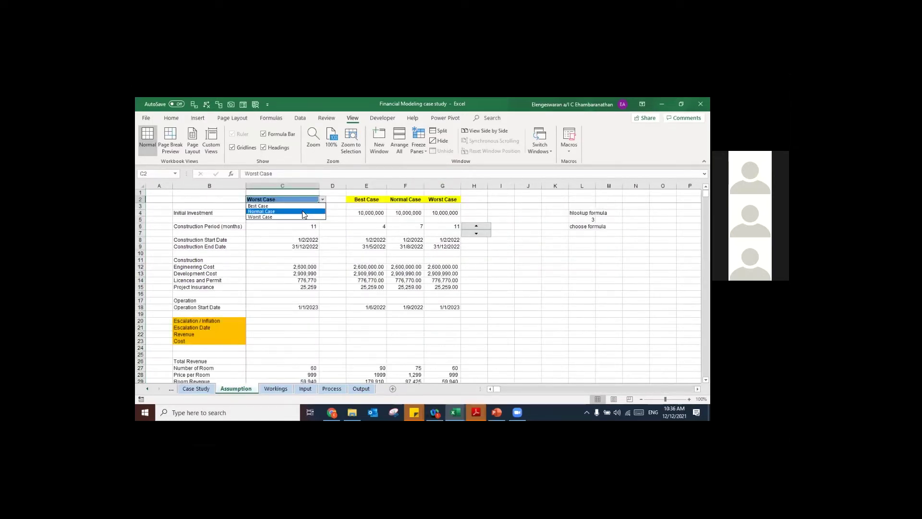
{"action": "left_click", "coordinate": [302, 210]}
{"action": "left_click", "coordinate": [285, 240]}
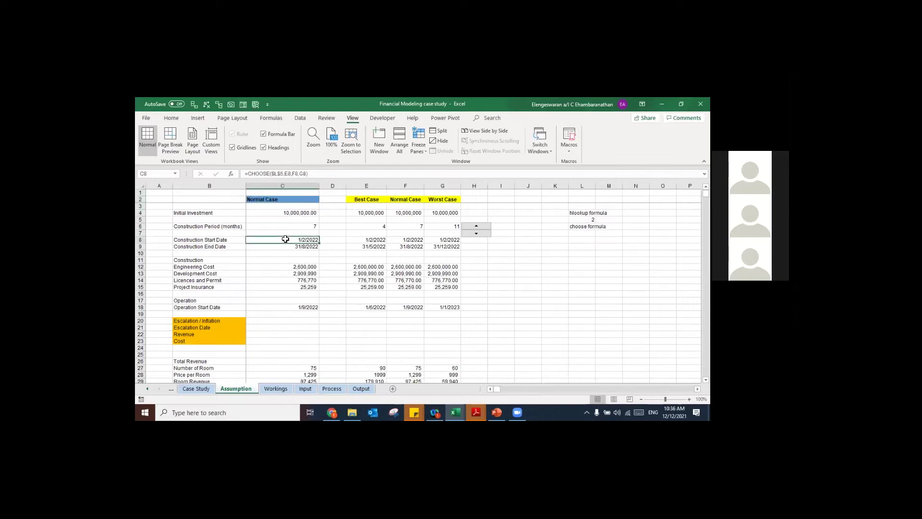
{"action": "key", "text": "Down"}
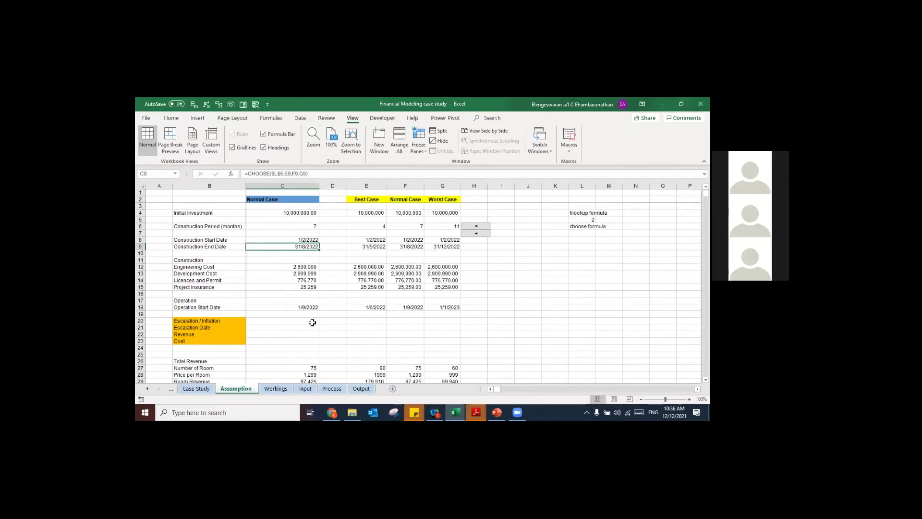
Step: Examine the flag changeover between August and September 2022 on the Workings sheet
{"action": "left_click", "coordinate": [269, 391]}
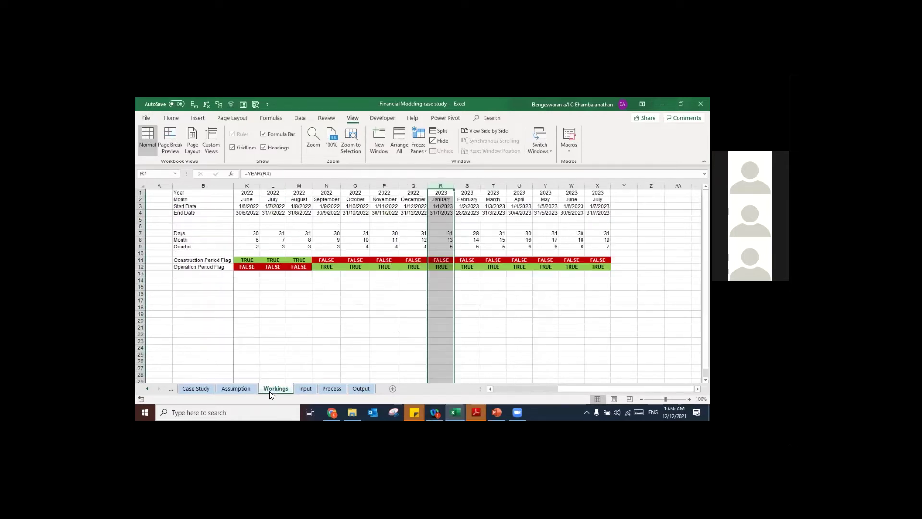
{"action": "left_click", "coordinate": [307, 273]}
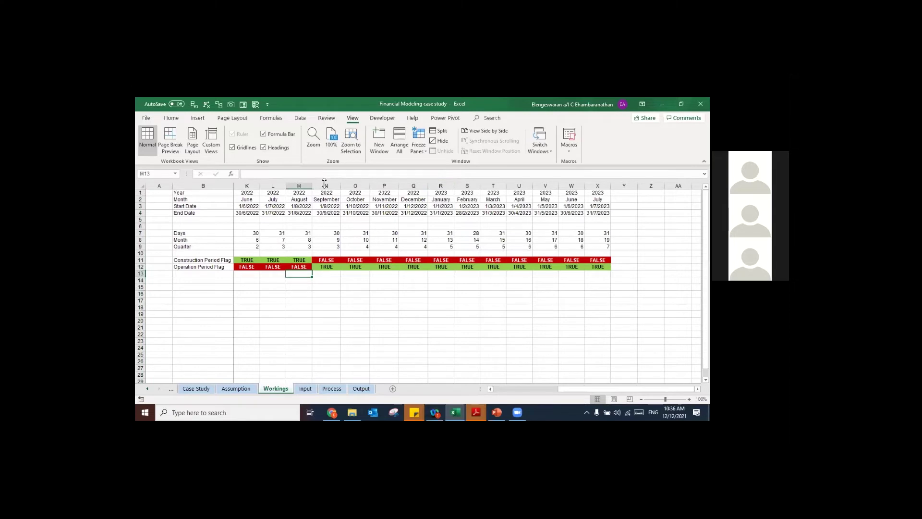
{"action": "left_click", "coordinate": [324, 185]}
{"action": "left_click", "coordinate": [293, 280]}
{"action": "key", "text": "ctrl+shift+Down"}
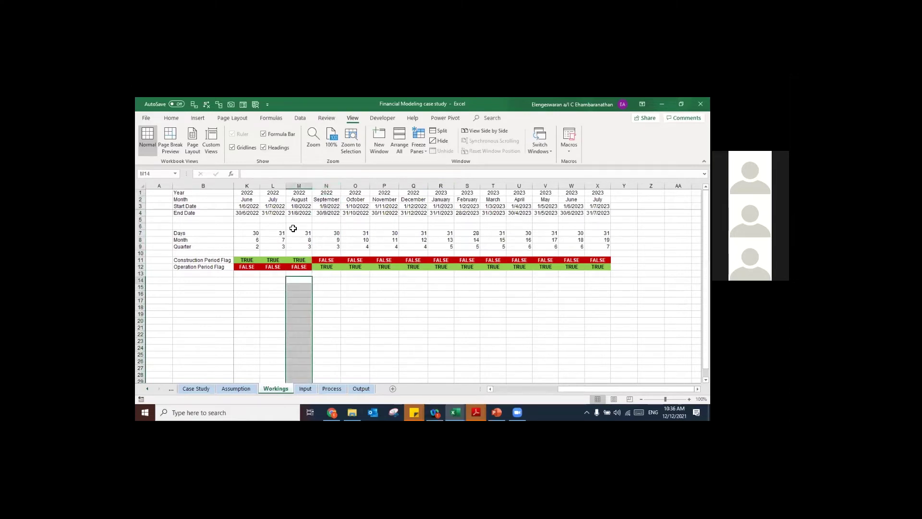
{"action": "left_click", "coordinate": [298, 185]}
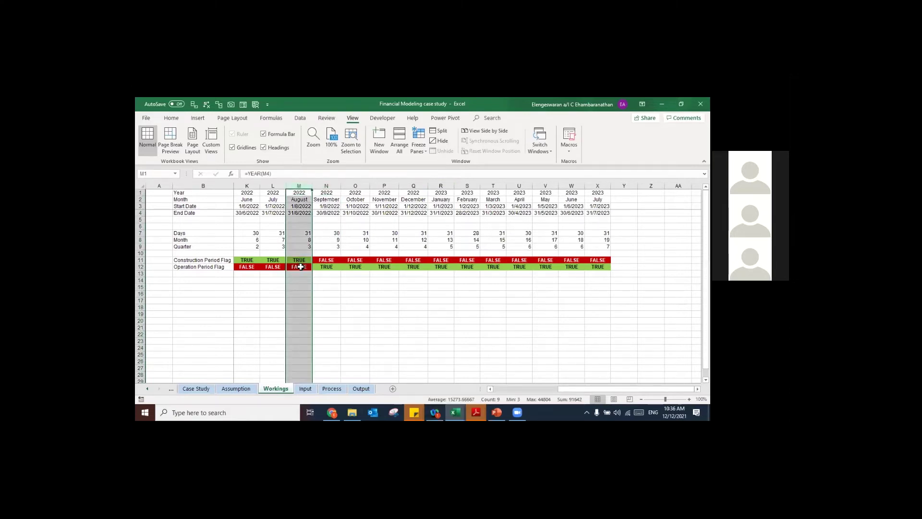
Step: Review the construction flags from February 2022 and the operation flags from September 2022 by selecting each run
{"action": "left_click", "coordinate": [301, 267]}
{"action": "key", "text": "ctrl+Left"}
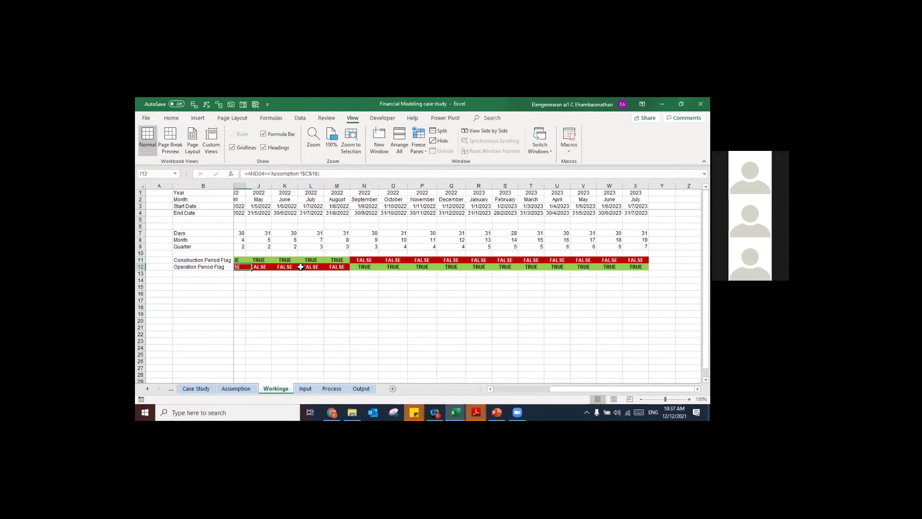
{"action": "key", "text": "Left"}
{"action": "key", "text": "Up"}
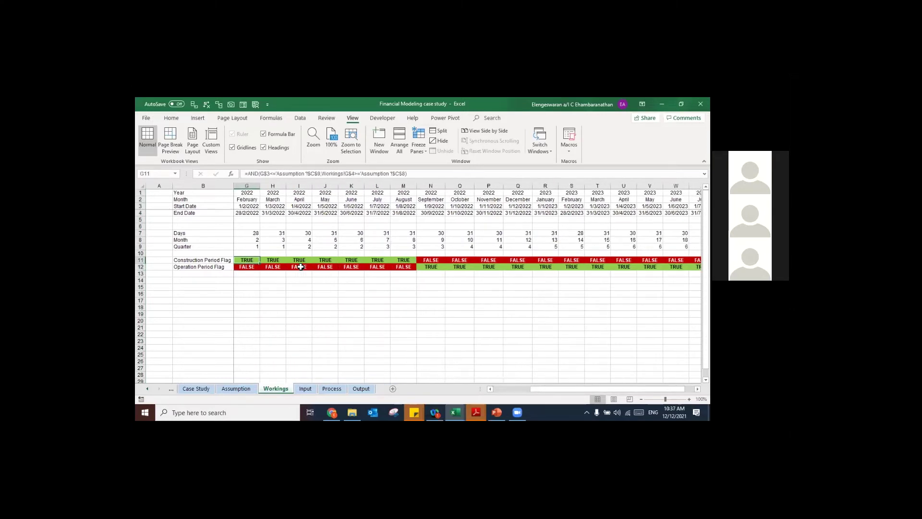
{"action": "key", "text": "Left"}
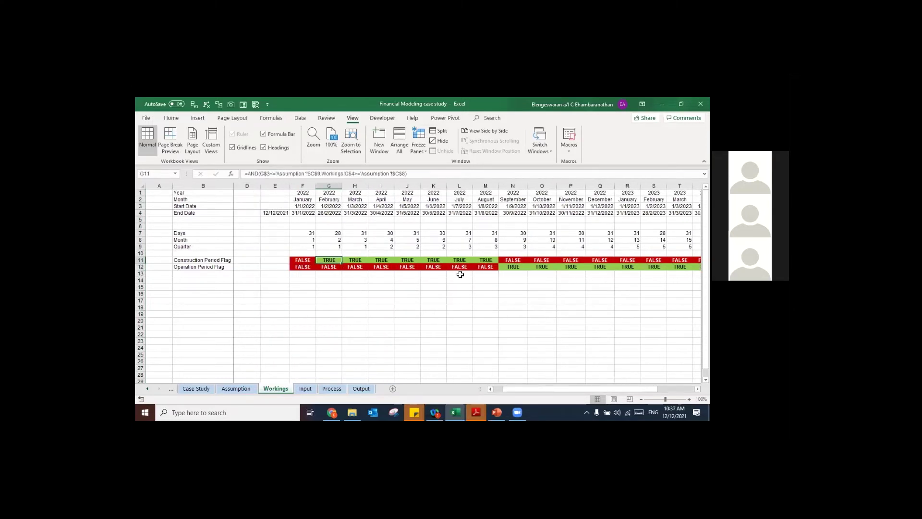
{"action": "key", "text": "shift+Right"}
{"action": "key", "text": "shift+Right"}
{"action": "key", "text": "shift+Right"}
{"action": "key", "text": "shift+Right"}
{"action": "key", "text": "shift+Right"}
{"action": "key", "text": "shift+Right"}
{"action": "left_click", "coordinate": [515, 267]}
{"action": "key", "text": "shift+Right"}
{"action": "key", "text": "shift+Right"}
{"action": "key", "text": "shift+Right"}
{"action": "key", "text": "shift+Right"}
{"action": "key", "text": "shift+Right"}
{"action": "key", "text": "shift+Right"}
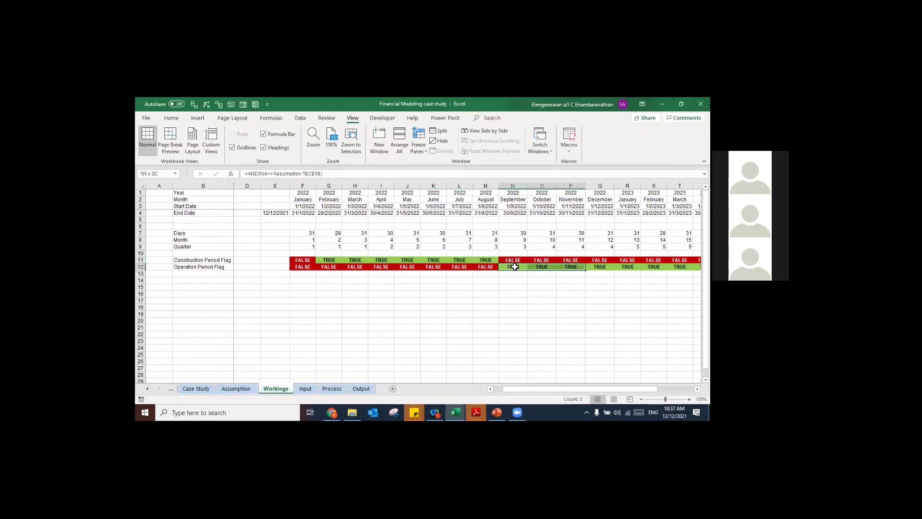
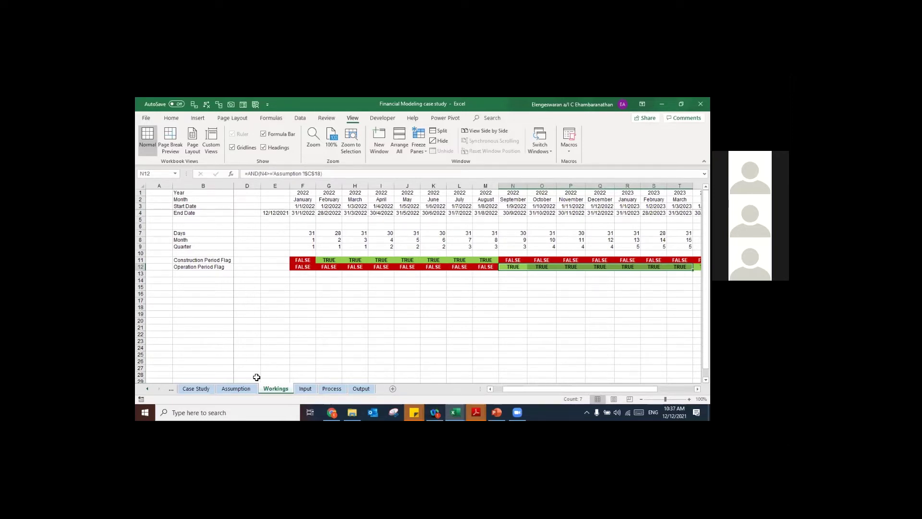
Step: Change the scenario in C2 of the Assumption sheet to Best Case
{"action": "left_click", "coordinate": [237, 389]}
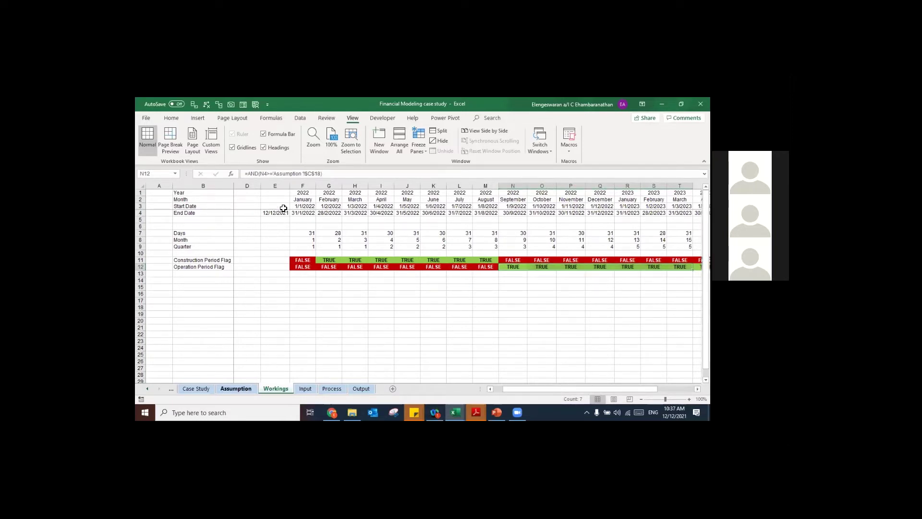
{"action": "left_click", "coordinate": [309, 199]}
{"action": "left_click", "coordinate": [323, 199]}
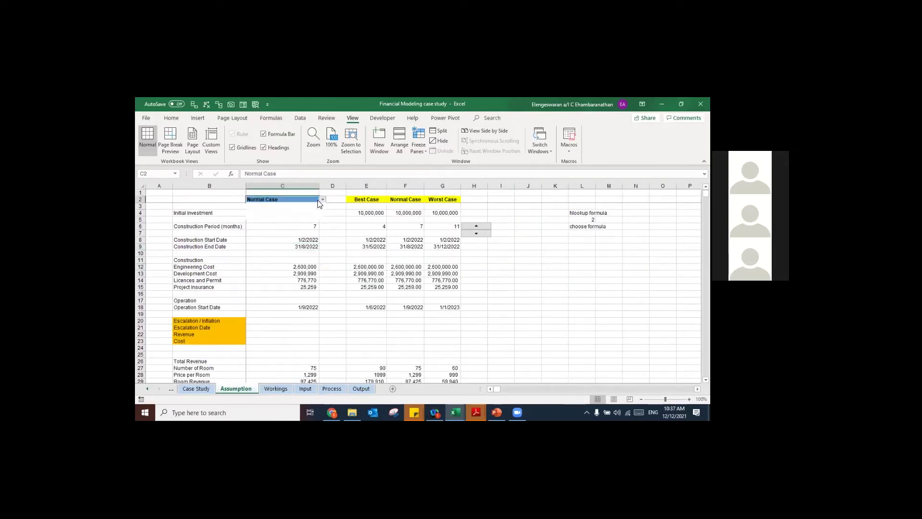
{"action": "left_click", "coordinate": [298, 207]}
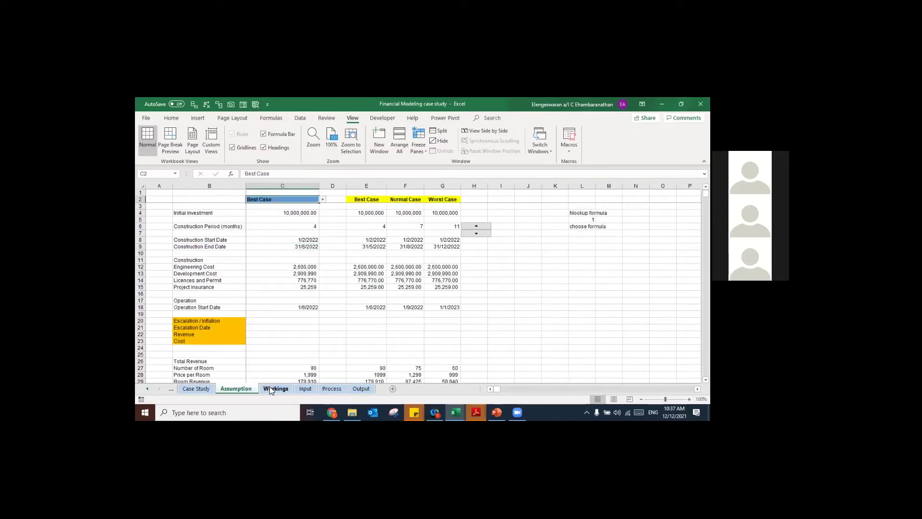
Step: Check the Best Case construction flags on the Workings sheet by selecting the February to May 2022 columns
{"action": "key", "text": "ctrl+Page_Down"}
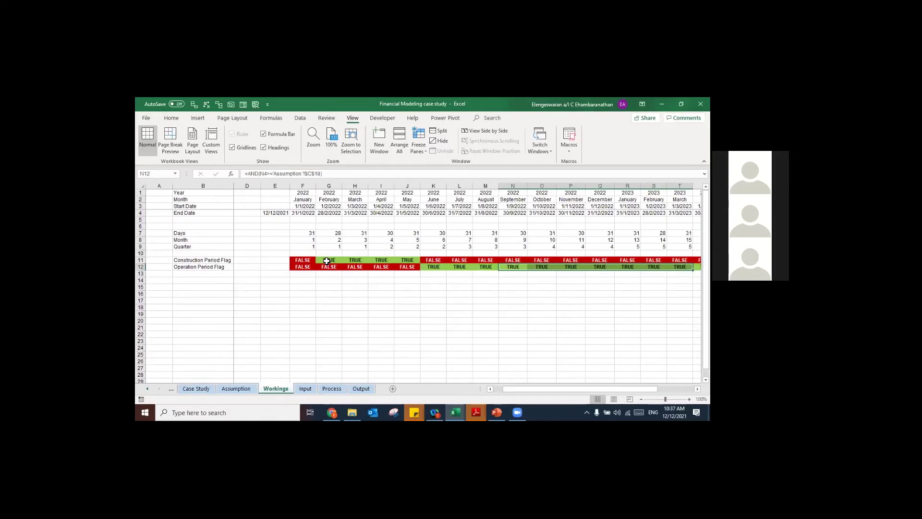
{"action": "left_click", "coordinate": [327, 261]}
{"action": "key", "text": "shift+Right"}
{"action": "key", "text": "shift+Right"}
{"action": "key", "text": "shift+Right"}
{"action": "key", "text": "ctrl+space"}
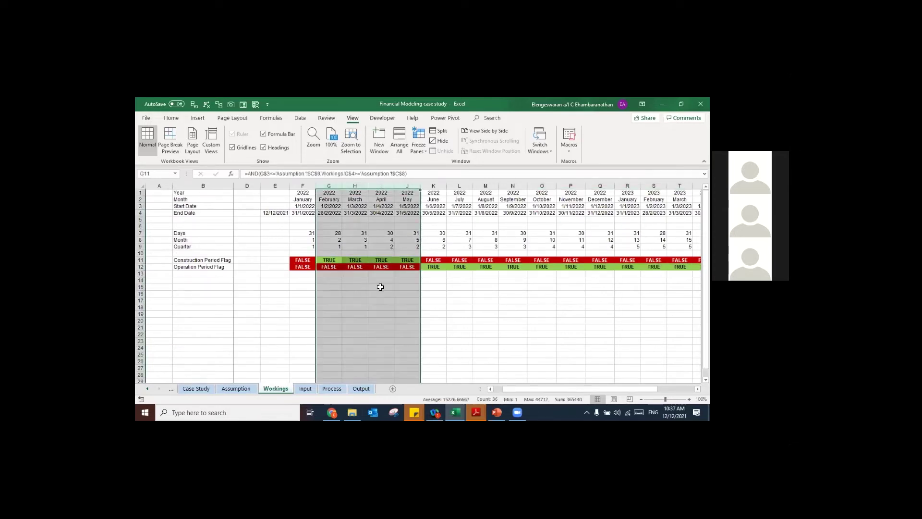
Step: Set the Assumption scenario to Worst Case and increase its construction period by two months
{"action": "left_click", "coordinate": [241, 388]}
{"action": "left_click", "coordinate": [323, 200]}
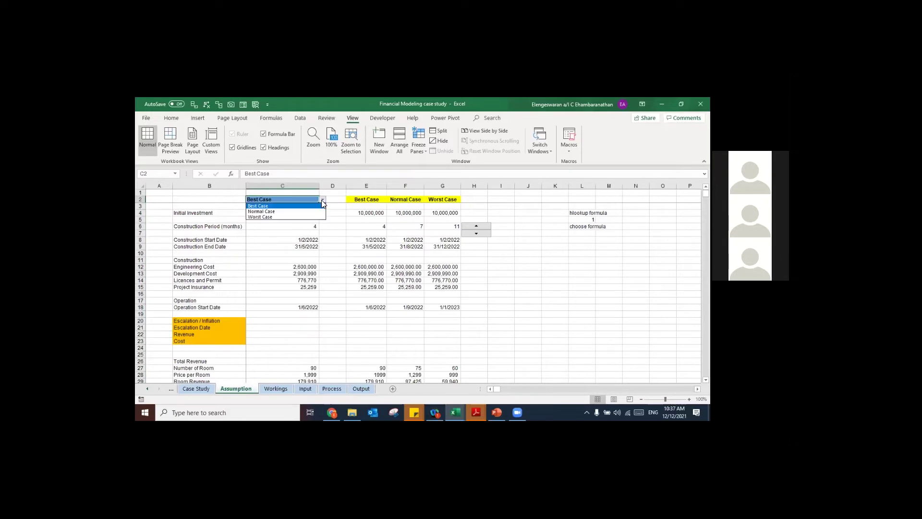
{"action": "left_click", "coordinate": [302, 217]}
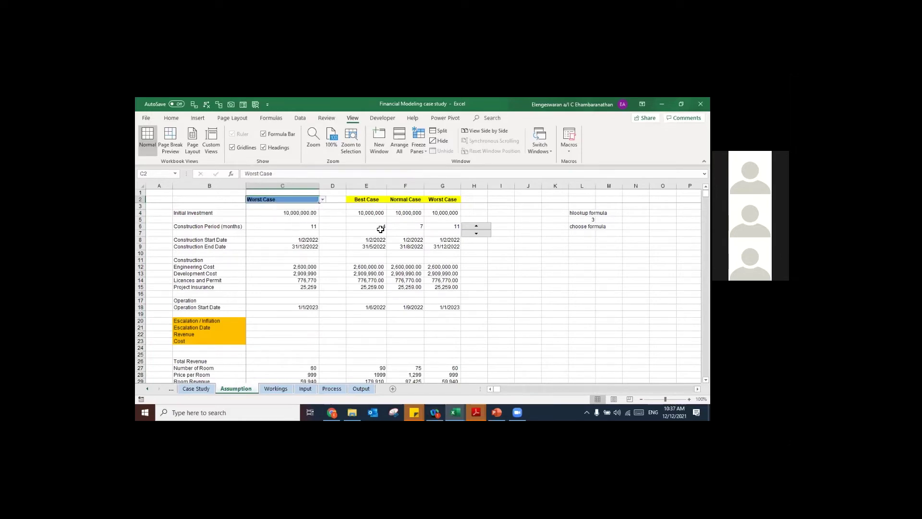
{"action": "left_click", "coordinate": [468, 227]}
{"action": "left_click", "coordinate": [469, 227]}
Step: Check the extended construction flags on Workings from February 2022 to February 2023, ending on the flag formula in G11
{"action": "key", "text": "ctrl+Page_Down"}
{"action": "left_click_drag", "start_coordinate": [330, 262], "coordinate": [599, 260]}
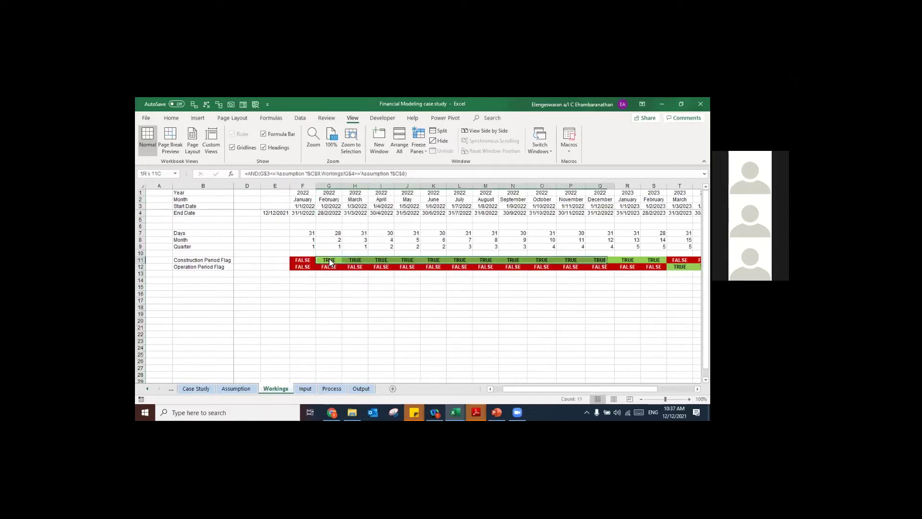
{"action": "key", "text": "shift+Right"}
{"action": "key", "text": "shift+Right"}
{"action": "key", "text": "ctrl+space"}
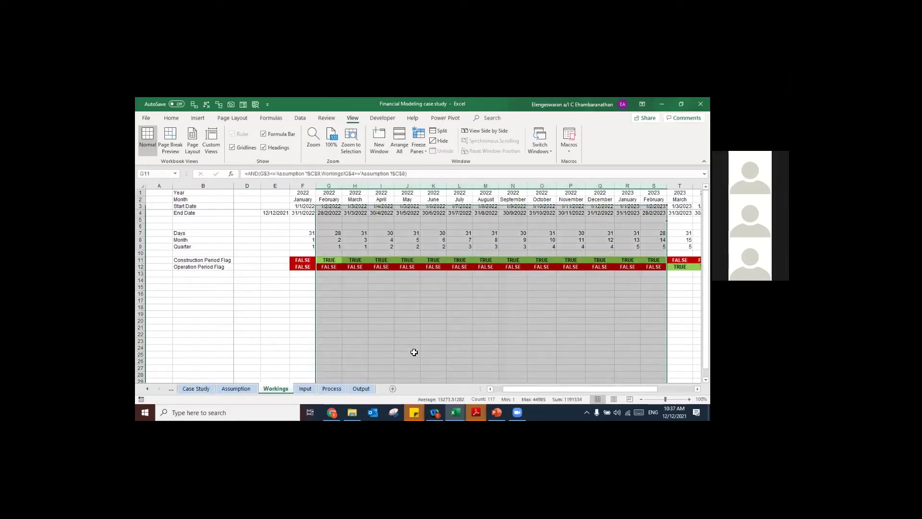
{"action": "scroll", "coordinate": [409, 326], "scroll_direction": "right", "scroll_amount": 5}
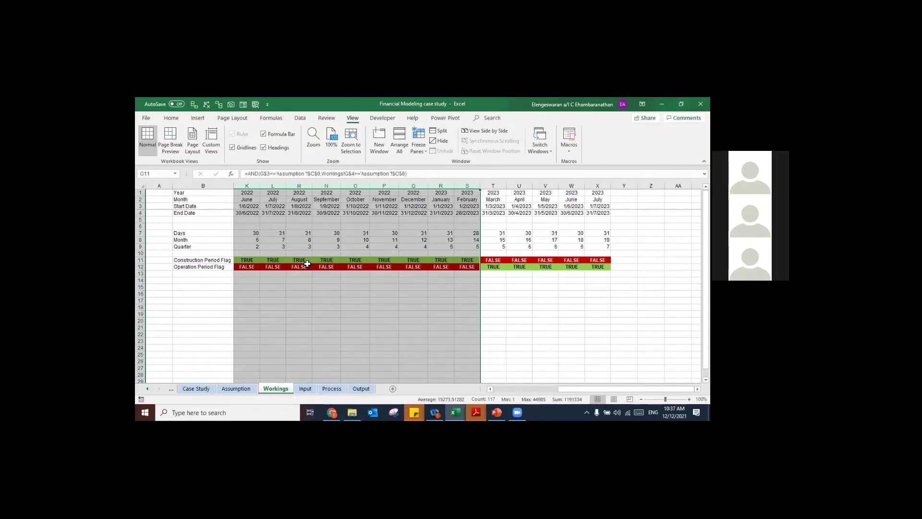
{"action": "key", "text": "Left"}
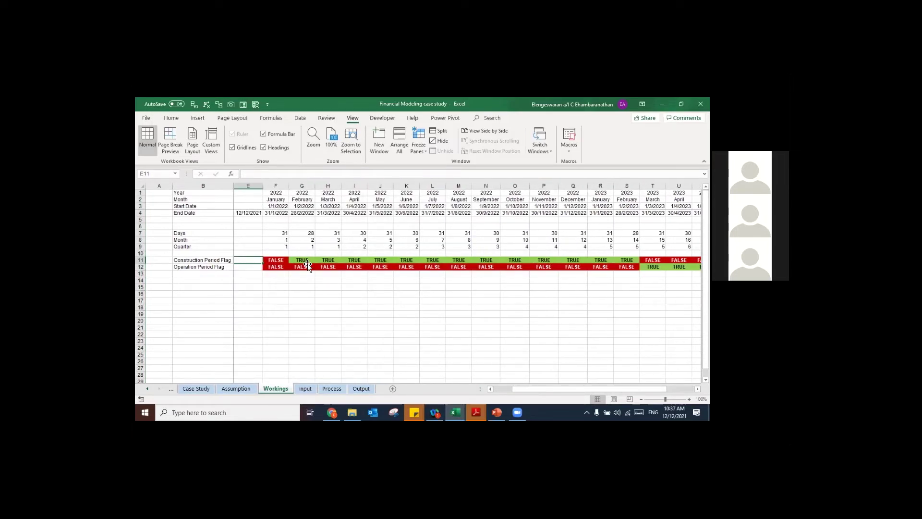
{"action": "left_click", "coordinate": [308, 263]}
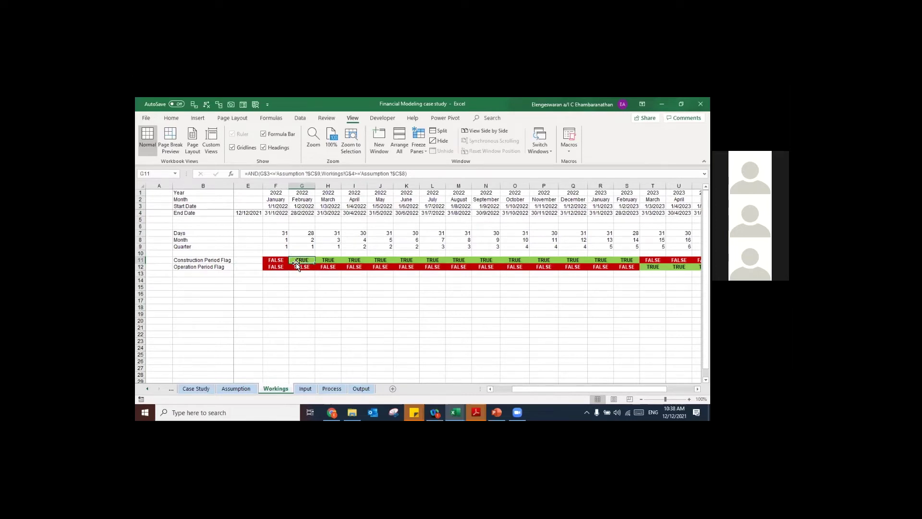
Step: Check the construction and operation flags on Workings through July 2023, including the operation flag formula for March 2023 in T12
{"action": "key", "text": "ctrl+shift+Right"}
{"action": "scroll", "coordinate": [309, 273], "scroll_direction": "right", "scroll_amount": 5}
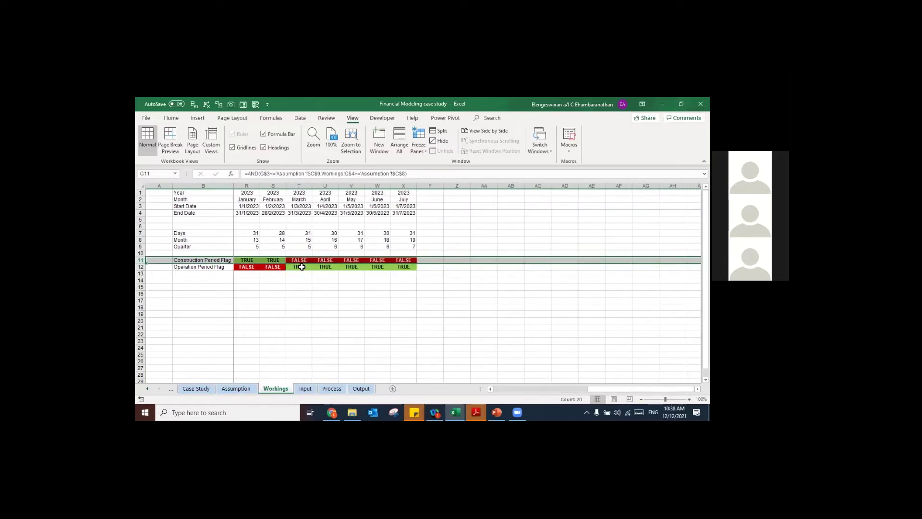
{"action": "left_click", "coordinate": [302, 267]}
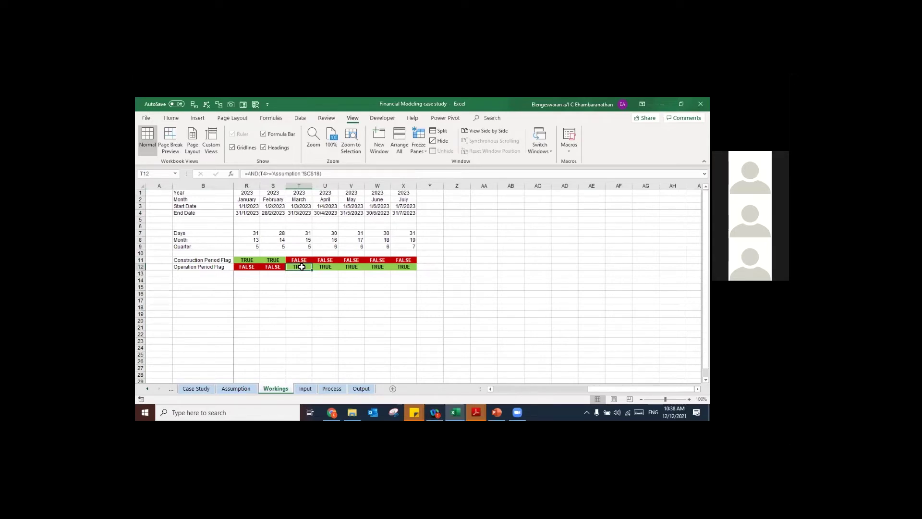
{"action": "key", "text": "Up"}
{"action": "key", "text": "Home"}
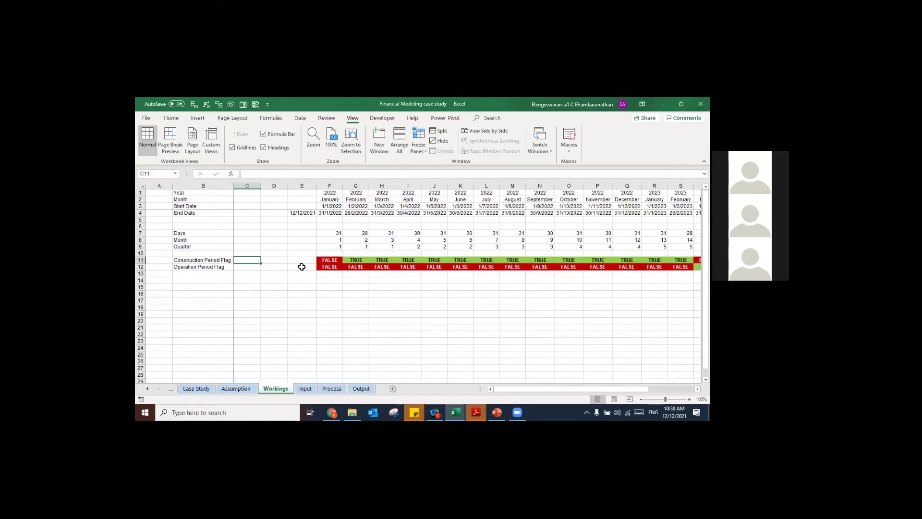
Step: Enter the heading "Construction cost" in B14 of the Workings sheet
{"action": "left_click", "coordinate": [218, 281]}
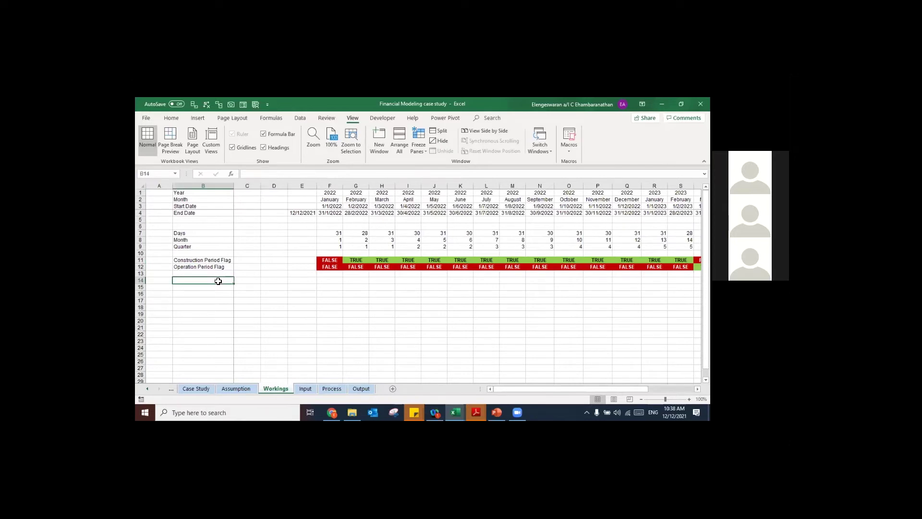
{"action": "type", "text": "i"}
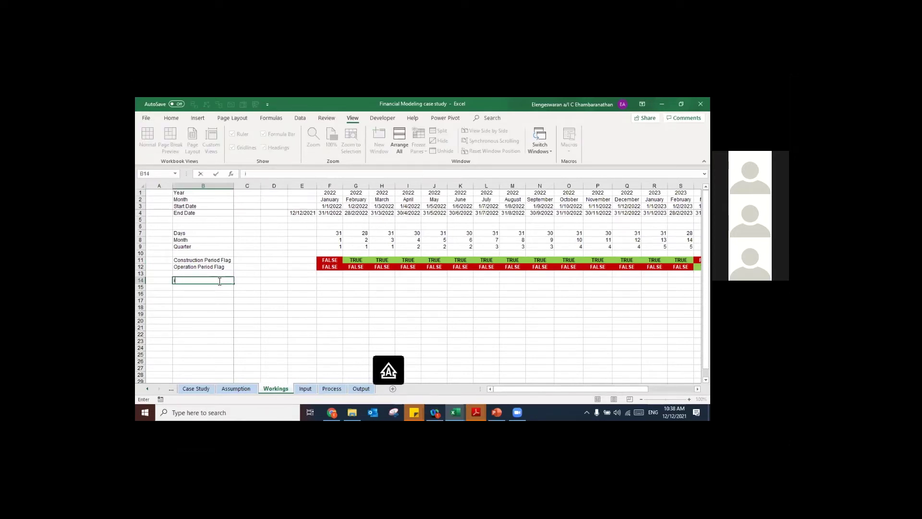
{"action": "key", "text": "BackSpace"}
{"action": "type", "text": "cONSTRUCTION c"}
{"action": "key", "text": "Return"}
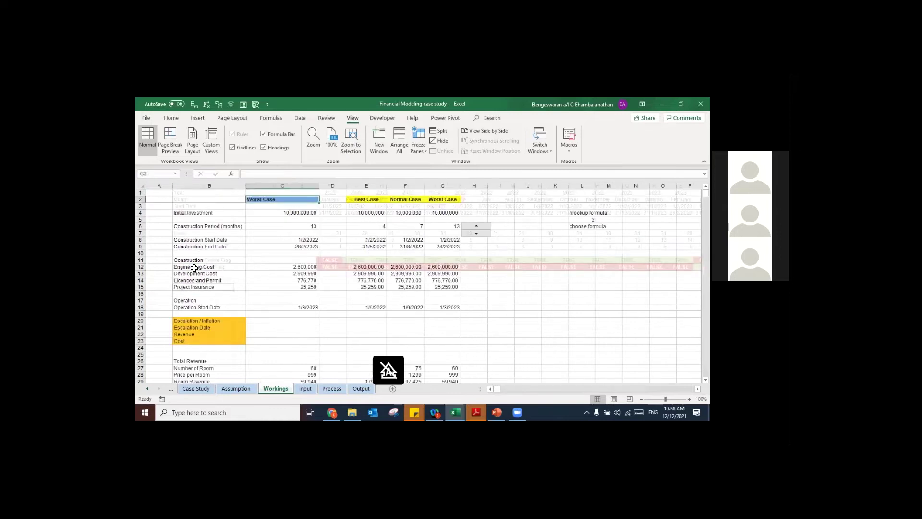
Step: Copy the four construction cost labels, Engineering Cost to Project Insurance, from Assumption B12:B15 to B15:B18 on Workings
{"action": "left_click", "coordinate": [194, 268]}
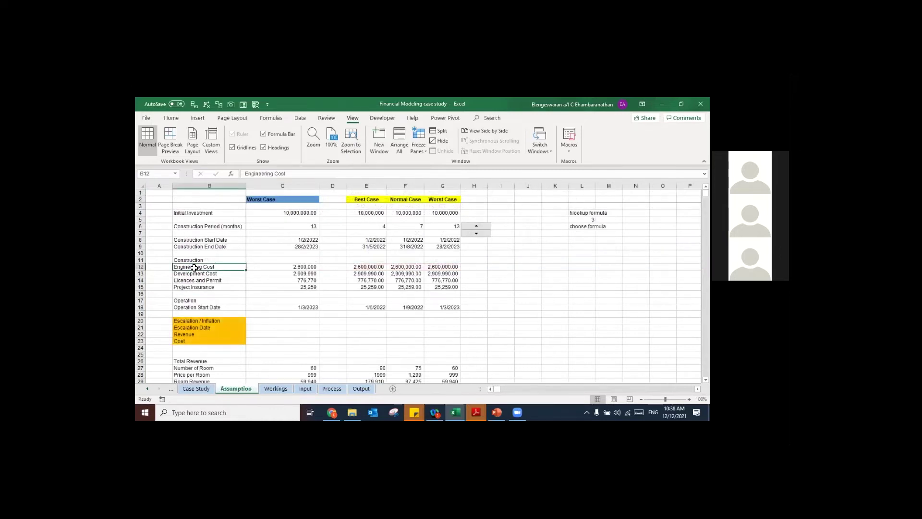
{"action": "key", "text": "shift+Down"}
{"action": "key", "text": "shift+Down"}
{"action": "key", "text": "shift+Down"}
{"action": "key", "text": "ctrl+c"}
{"action": "key", "text": "ctrl+Page_Down"}
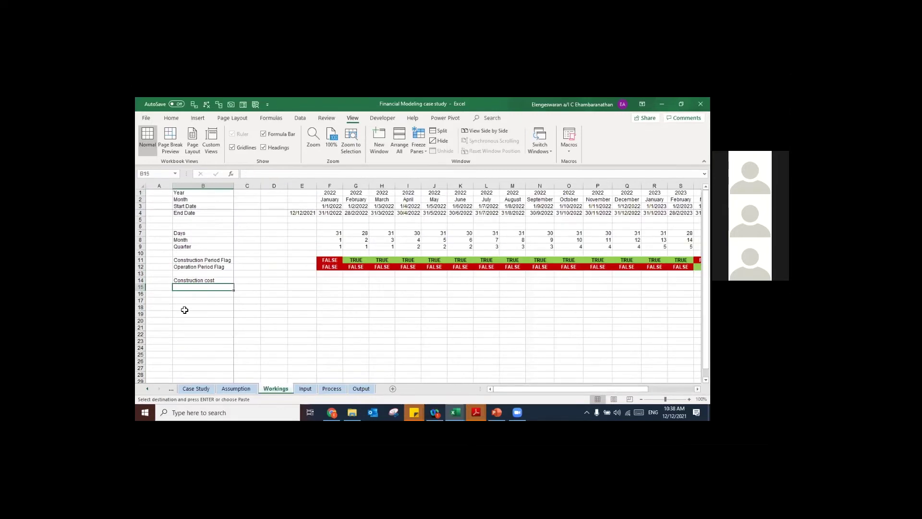
{"action": "key", "text": "ctrl+v"}
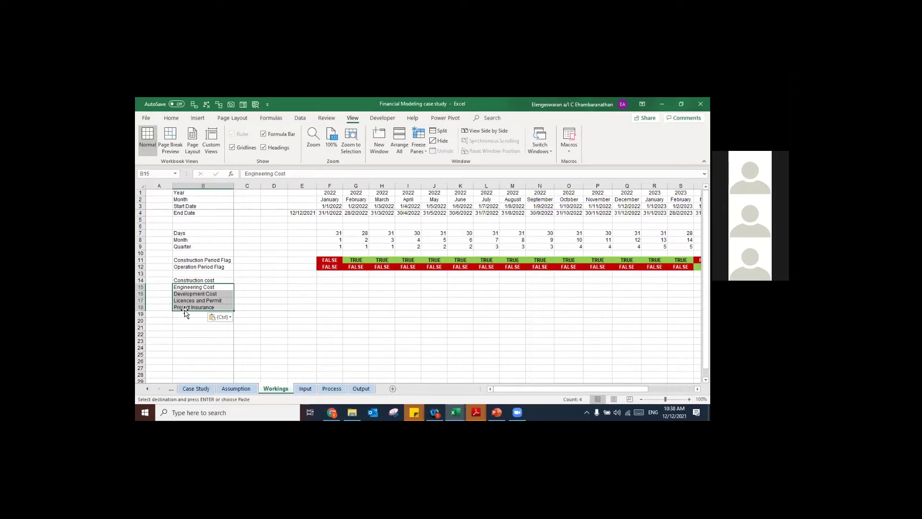
Step: Calculate the January 2022 engineering cost in Workings F15 as Assumption $C$12 divided by $C$6, multiplied by the construction flag in F11
{"action": "key", "text": "Right"}
{"action": "key", "text": "Right"}
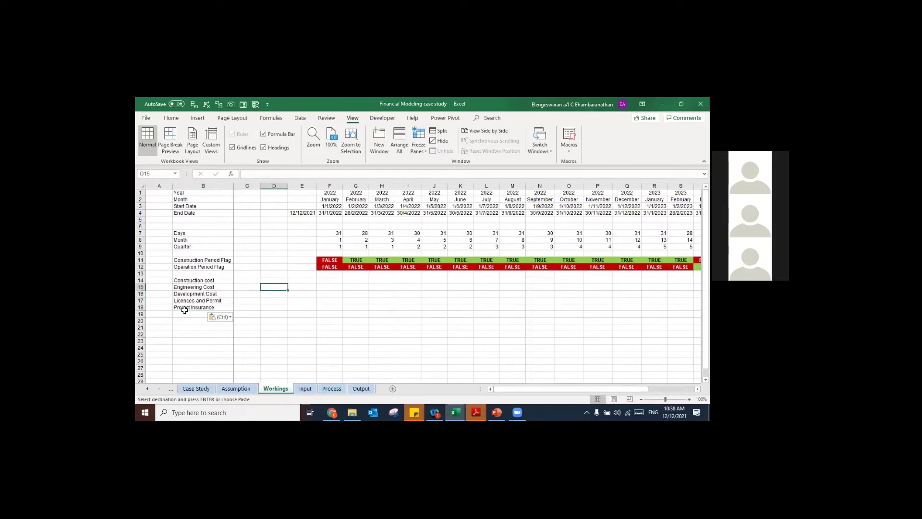
{"action": "key", "text": "Left"}
{"action": "key", "text": "Right"}
{"action": "key", "text": "Right"}
{"action": "key", "text": "Right"}
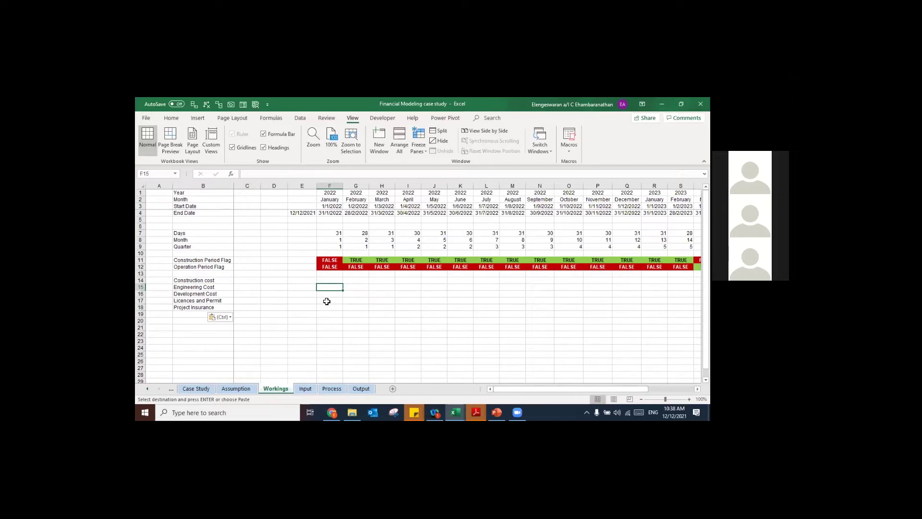
{"action": "type", "text": "="}
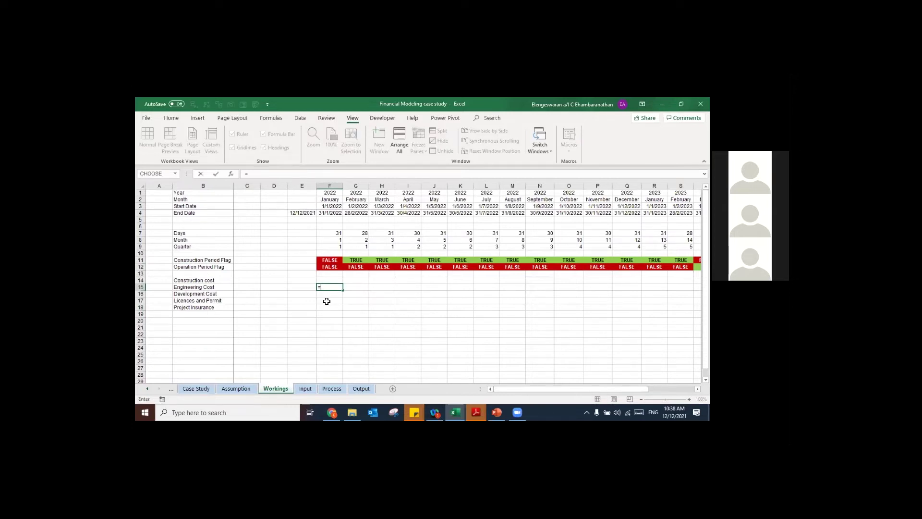
{"action": "left_click", "coordinate": [224, 389]}
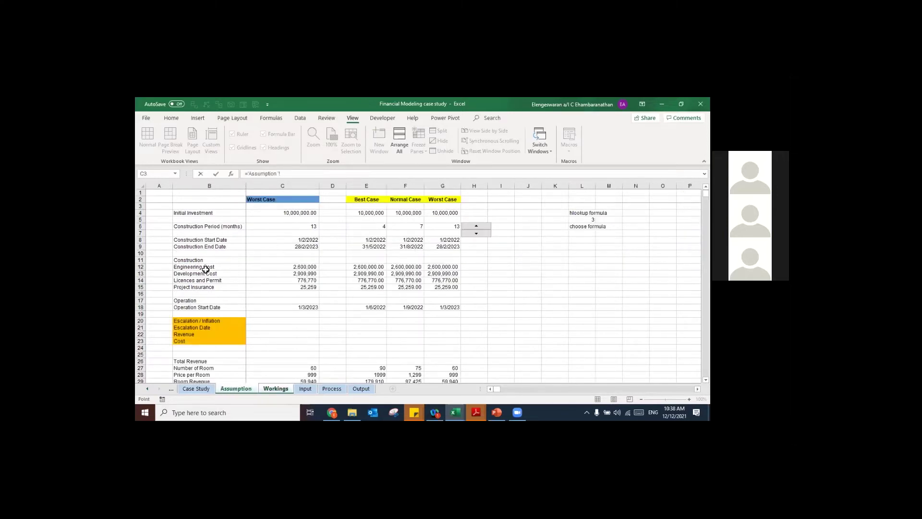
{"action": "left_click", "coordinate": [282, 266]}
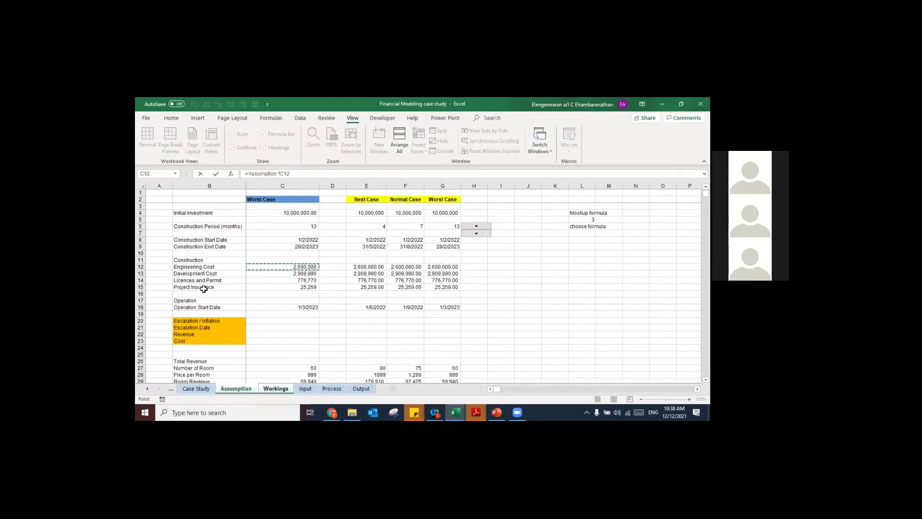
{"action": "key", "text": "F4"}
{"action": "type", "text": "/"}
{"action": "left_click", "coordinate": [268, 225]}
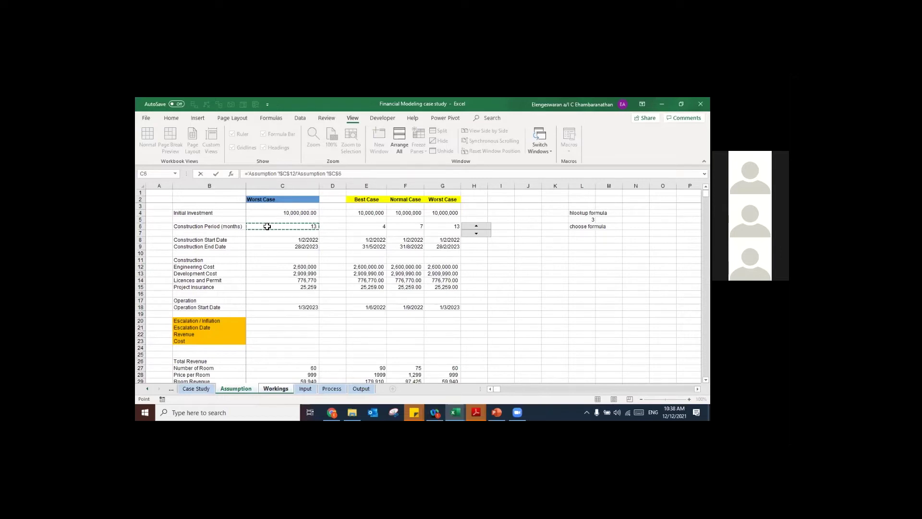
{"action": "type", "text": "\""}
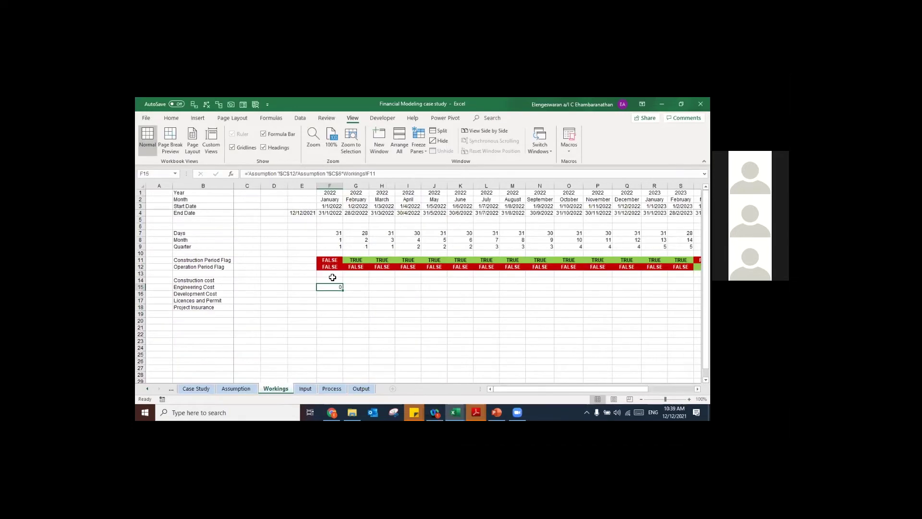
{"action": "left_click", "coordinate": [330, 260]}
{"action": "key", "text": "Return"}
{"action": "key", "text": "F2"}
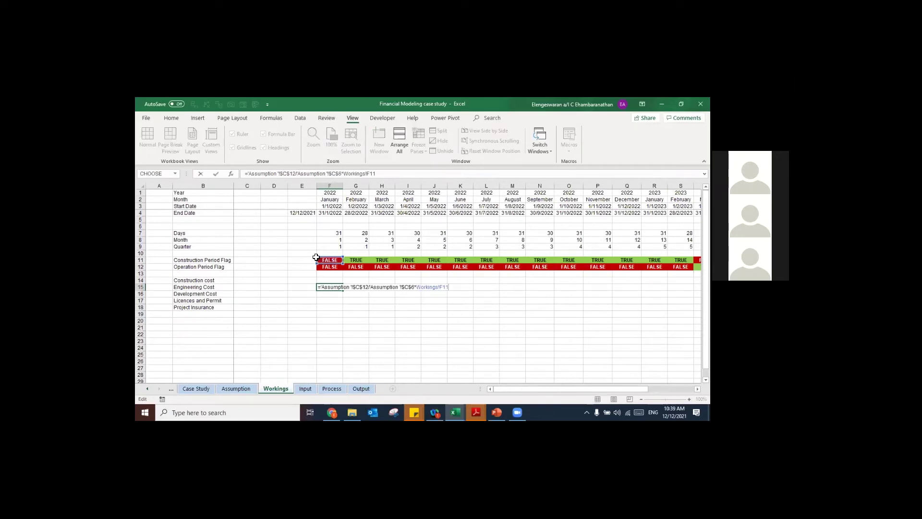
{"action": "key", "text": "Escape"}
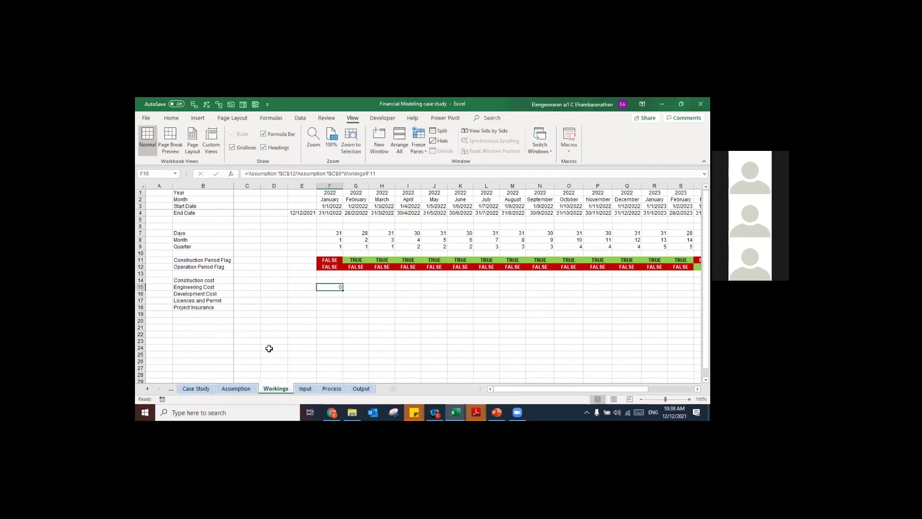
Step: Fill the engineering cost formula in F15 across to June 2022 in K15
{"action": "key", "text": "shift+Right"}
{"action": "key", "text": "shift+Right"}
{"action": "key", "text": "shift+Right"}
{"action": "key", "text": "shift+Right"}
{"action": "key", "text": "shift+Right"}
{"action": "key", "text": "ctrl+r"}
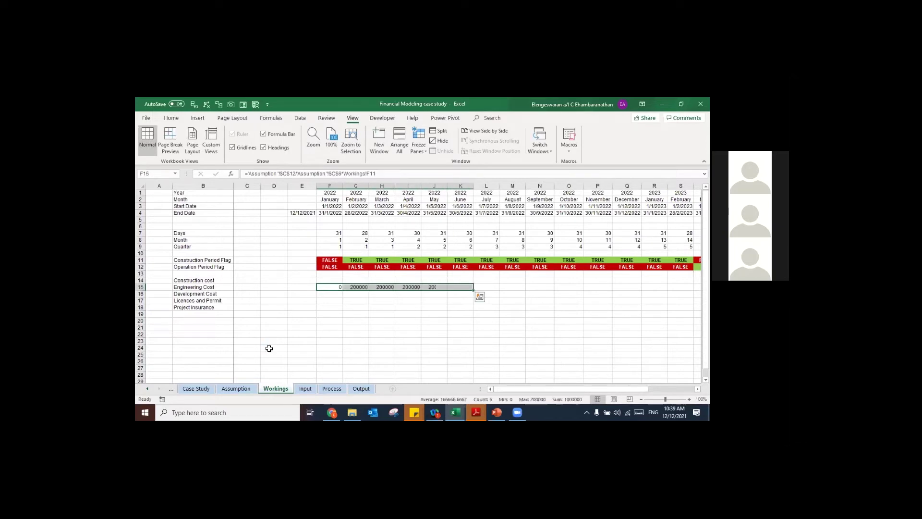
Step: Review the monthly engineering cost formulas in row 15 and compare them with the construction costs in Assumption C12:C15
{"action": "key", "text": "Right"}
{"action": "key", "text": "Right"}
{"action": "key", "text": "Right"}
{"action": "key", "text": "Left"}
{"action": "key", "text": "Left"}
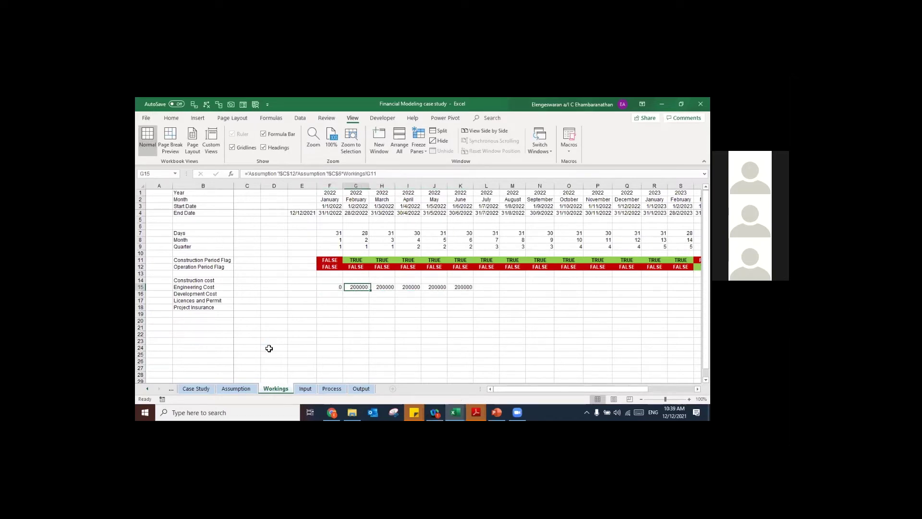
{"action": "key", "text": "Left"}
{"action": "key", "text": "Right"}
{"action": "key", "text": "ctrl+Page_Up"}
{"action": "key", "text": "shift+Down"}
{"action": "key", "text": "shift+Down"}
{"action": "key", "text": "shift+Down"}
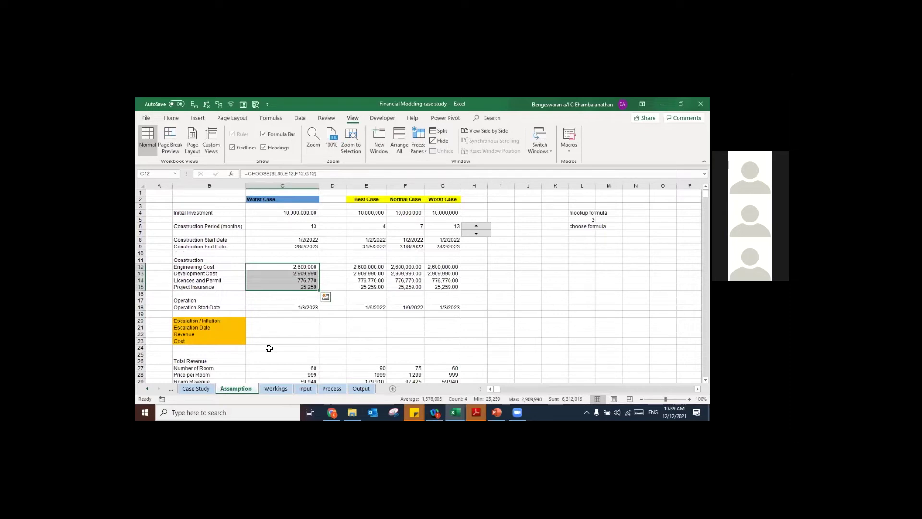
{"action": "key", "text": "shift+Up"}
{"action": "key", "text": "shift+Up"}
{"action": "key", "text": "shift+Up"}
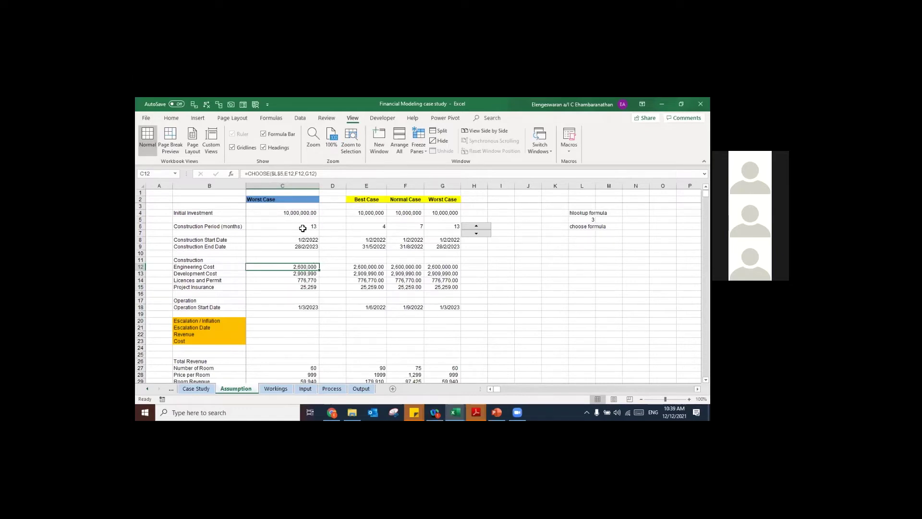
Step: Switch the Assumption scenario in C2 to Best Case and check the construction period and the monthly engineering costs on Workings
{"action": "left_click", "coordinate": [280, 200]}
{"action": "left_click", "coordinate": [323, 200]}
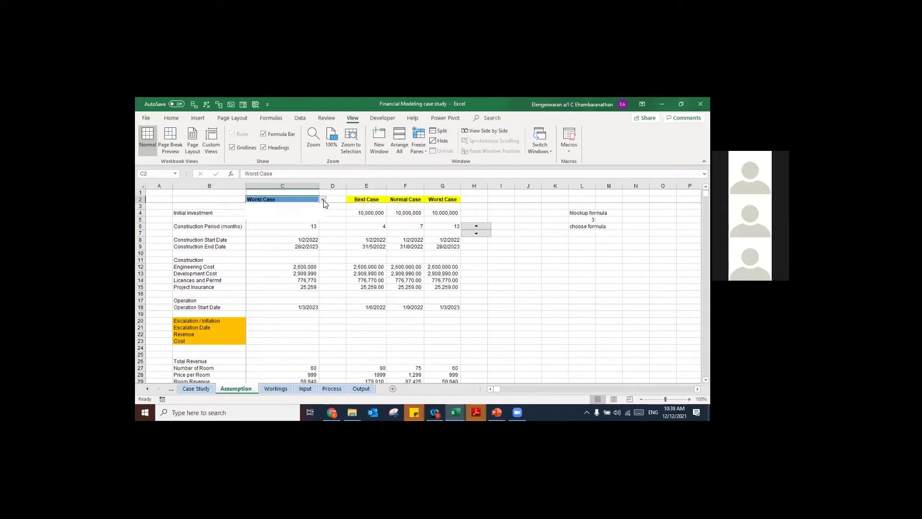
{"action": "left_click", "coordinate": [303, 207]}
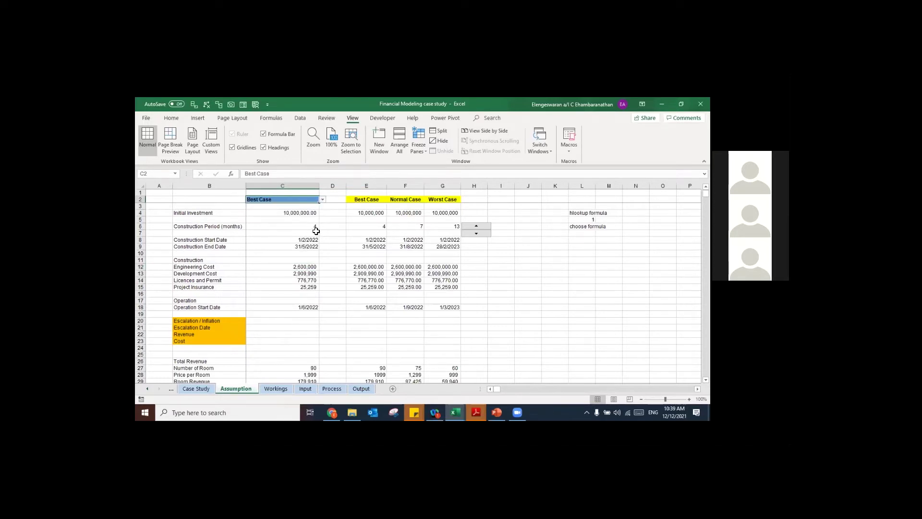
{"action": "left_click", "coordinate": [299, 226]}
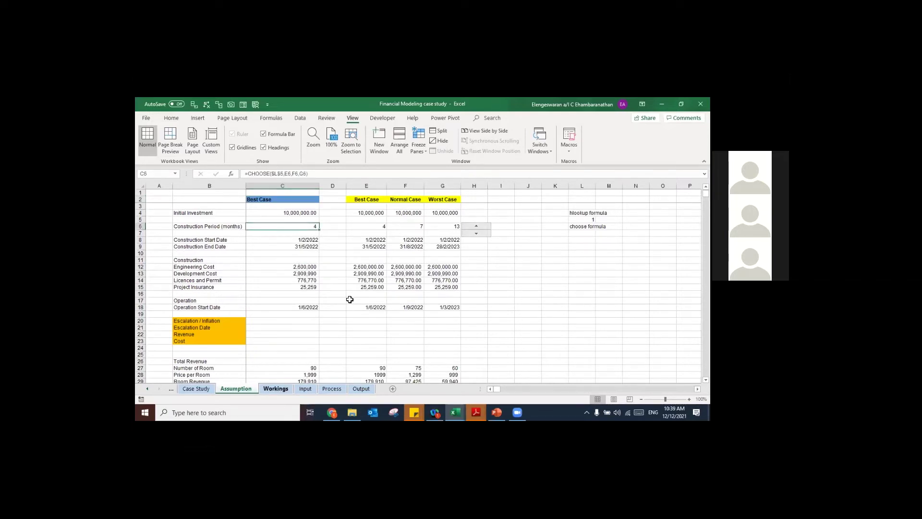
{"action": "key", "text": "ctrl+Page_Down"}
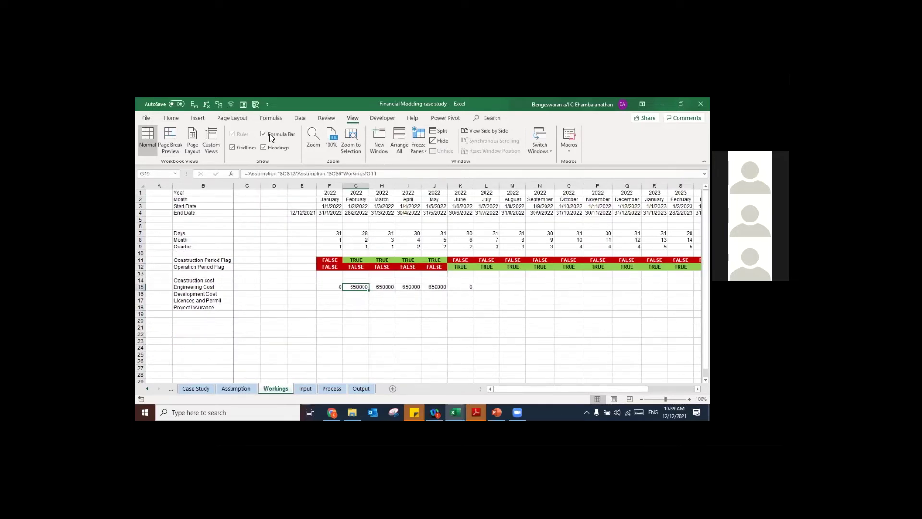
Step: Apply the comma accounting number format to the January and February 2022 engineering costs in F15 and G15
{"action": "scroll", "coordinate": [270, 133], "scroll_direction": "up", "scroll_amount": 5}
{"action": "key", "text": "alt+h"}
{"action": "key", "text": "k"}
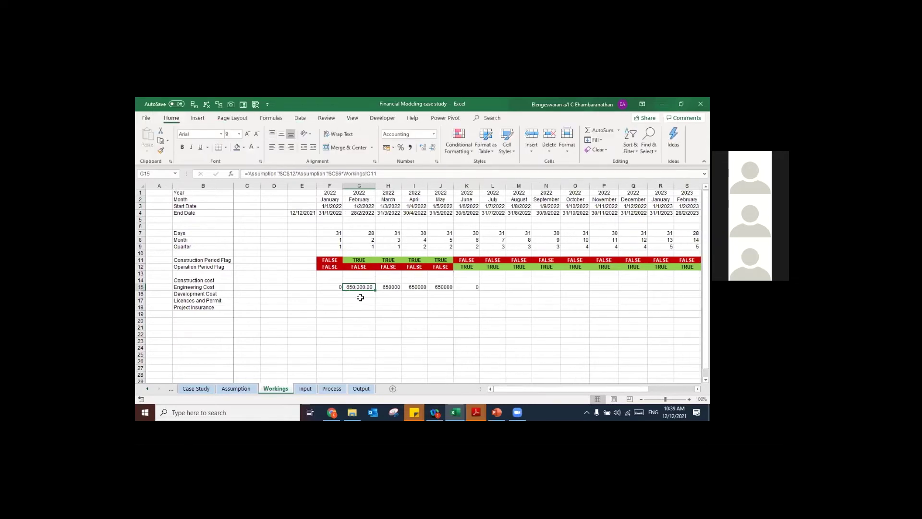
{"action": "key", "text": "Left"}
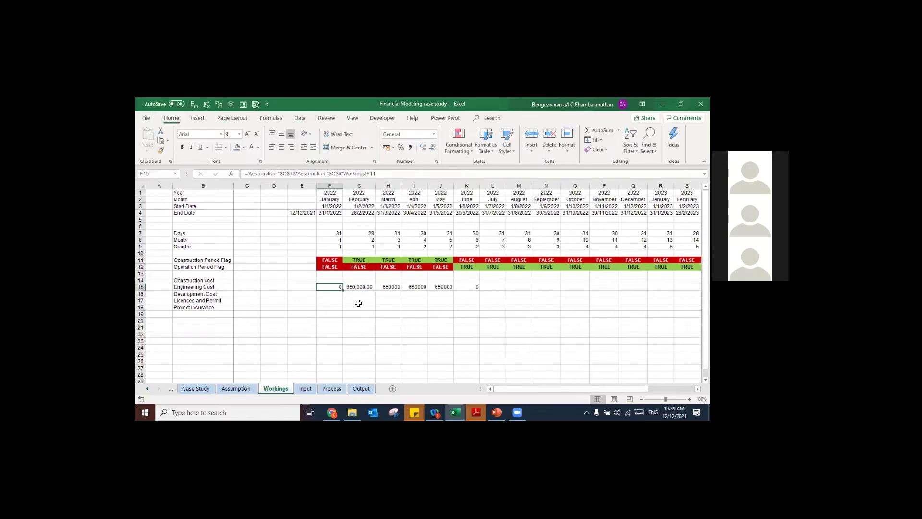
{"action": "key", "text": "alt+h"}
{"action": "key", "text": "k"}
Step: Select the January to May 2022 engineering costs, F15:J15, to check their total
{"action": "key", "text": "shift+Right"}
{"action": "key", "text": "shift+Right"}
{"action": "key", "text": "shift+Right"}
{"action": "key", "text": "shift+Right"}
{"action": "key", "text": "shift+Right"}
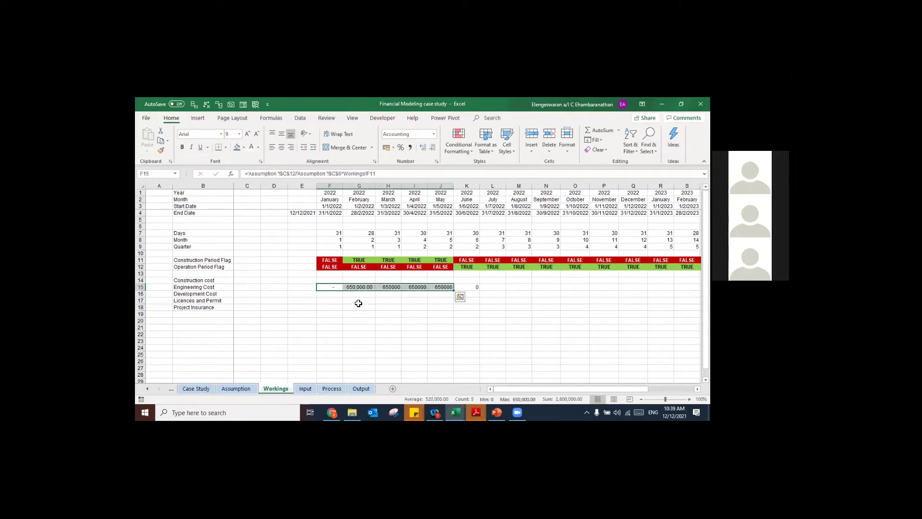
Step: Fill the formatted engineering cost formula from F15 across row 15 to July 2023 in X15
{"action": "key", "text": "Up"}
{"action": "key", "text": "Up"}
{"action": "key", "text": "Up"}
{"action": "key", "text": "Right"}
{"action": "key", "text": "Right"}
{"action": "key", "text": "Right"}
{"action": "key", "text": "Right"}
{"action": "key", "text": "Right"}
{"action": "key", "text": "Right"}
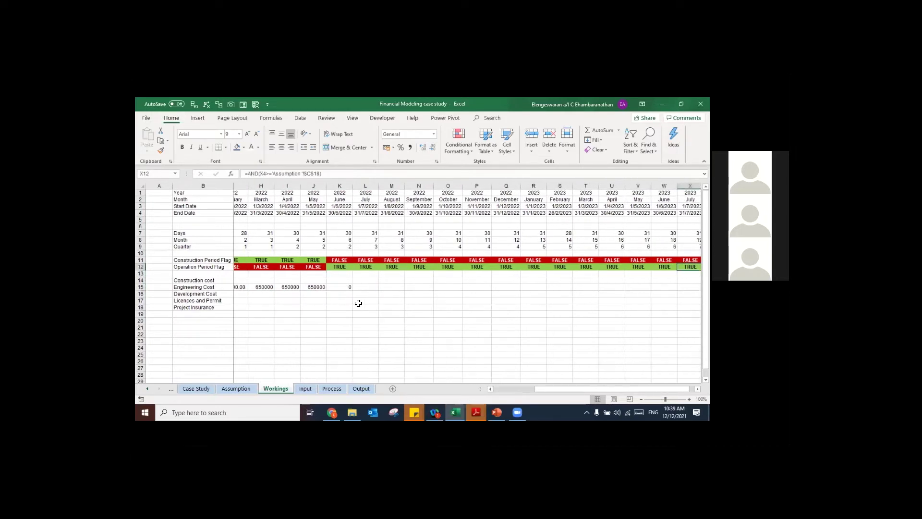
{"action": "key", "text": "Down"}
{"action": "key", "text": "Down"}
{"action": "key", "text": "Down"}
{"action": "key", "text": "ctrl+shift+Left"}
{"action": "key", "text": "ctrl+shift+Left"}
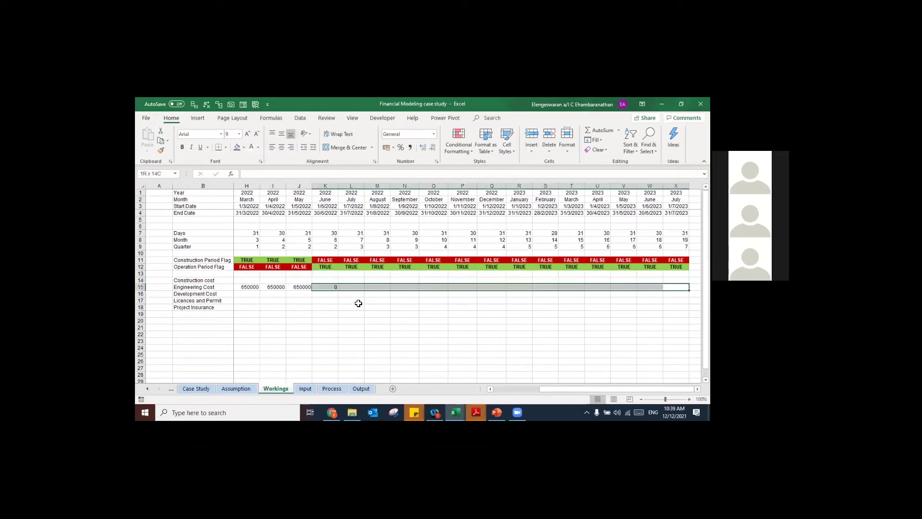
{"action": "key", "text": "ctrl+r"}
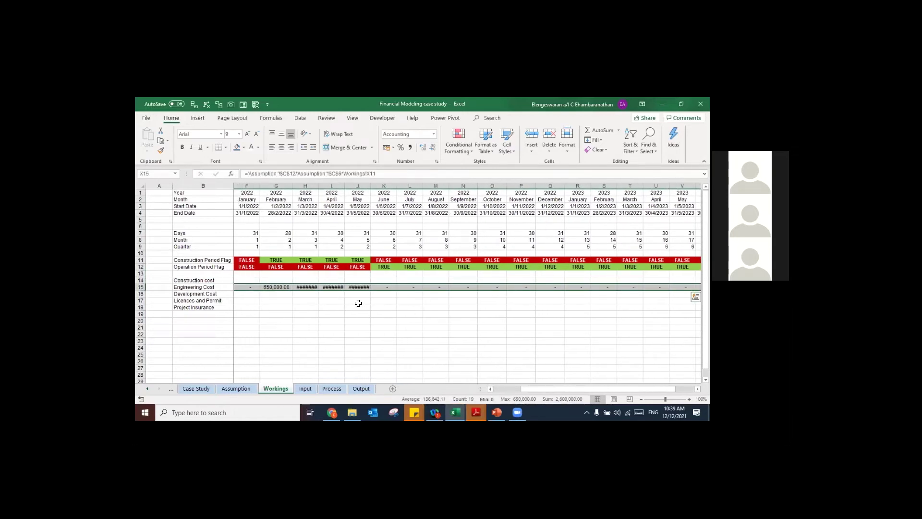
Step: Autofit the timeline column widths on Workings so the engineering costs in row 15 display in full
{"action": "key", "text": "ctrl+Left"}
{"action": "key", "text": "ctrl+shift+Right"}
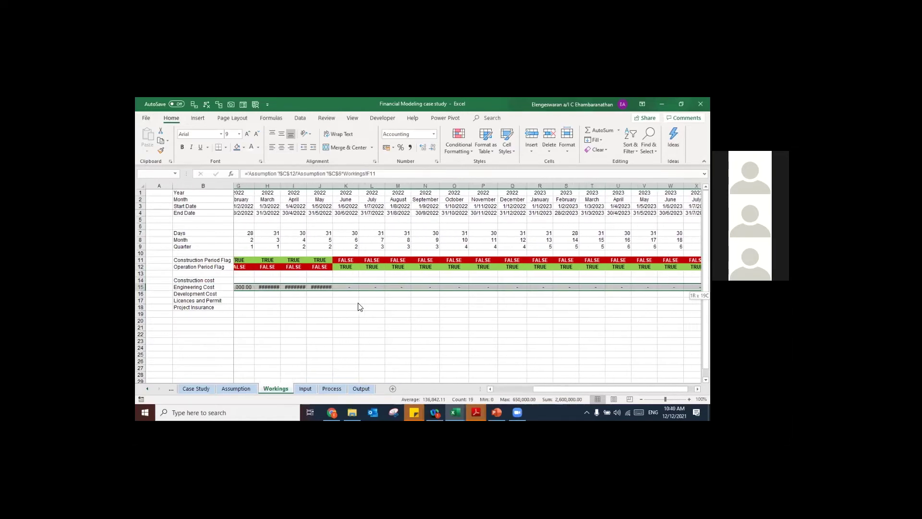
{"action": "key", "text": "ctrl+a"}
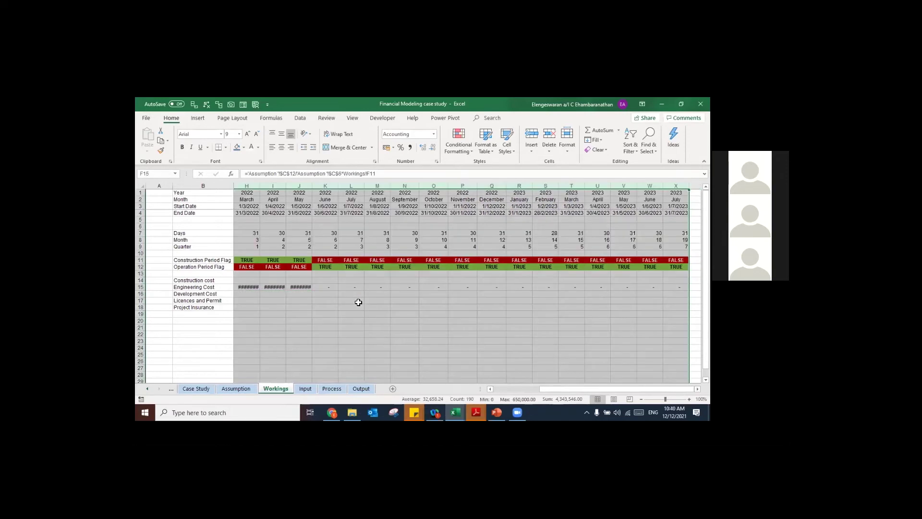
{"action": "key", "text": "Left"}
{"action": "key", "text": "Left"}
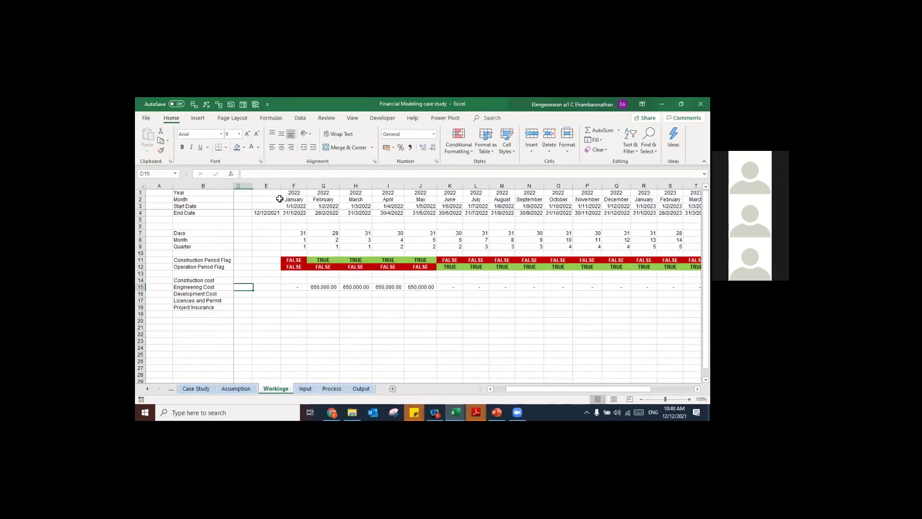
Step: Switch the scenario in C2 of the Assumption sheet to Worst Case and return to the Workings sheet
{"action": "key", "text": "ctrl+Page_Up"}
{"action": "left_click", "coordinate": [279, 198]}
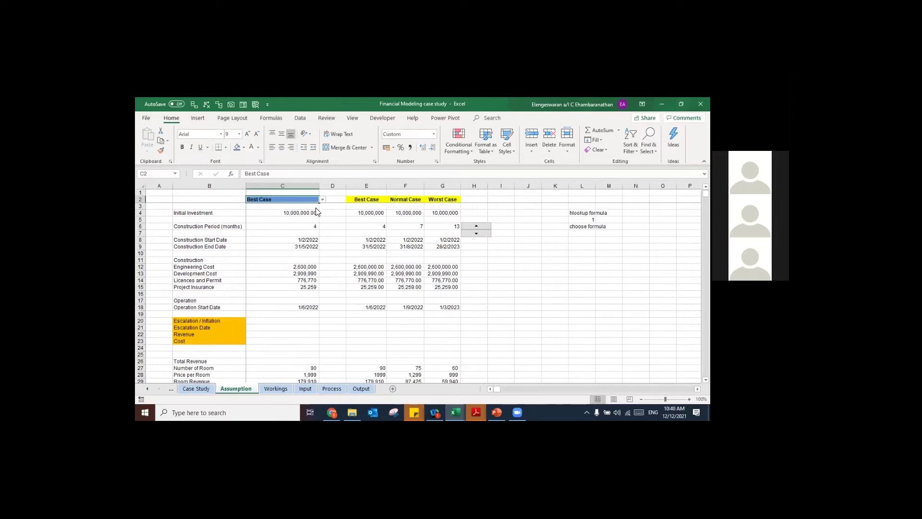
{"action": "left_click", "coordinate": [322, 199]}
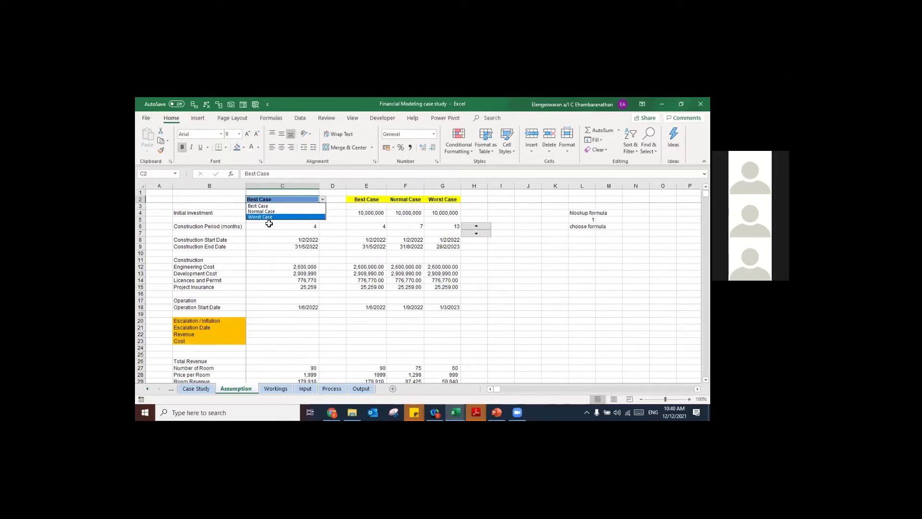
{"action": "left_click", "coordinate": [308, 217]}
{"action": "key", "text": "ctrl+Page_Down"}
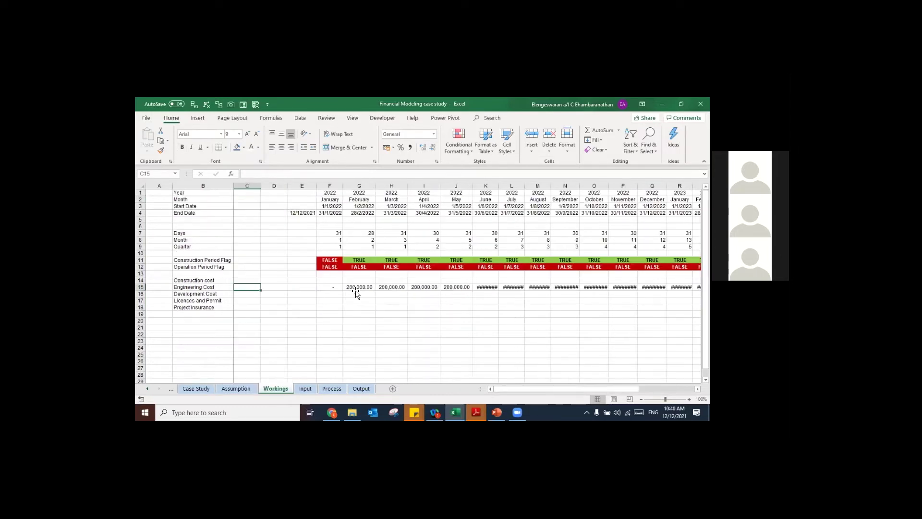
Step: Examine the February 2022 engineering cost formula in G15 and the construction period flag formula in G11
{"action": "key", "text": "Right"}
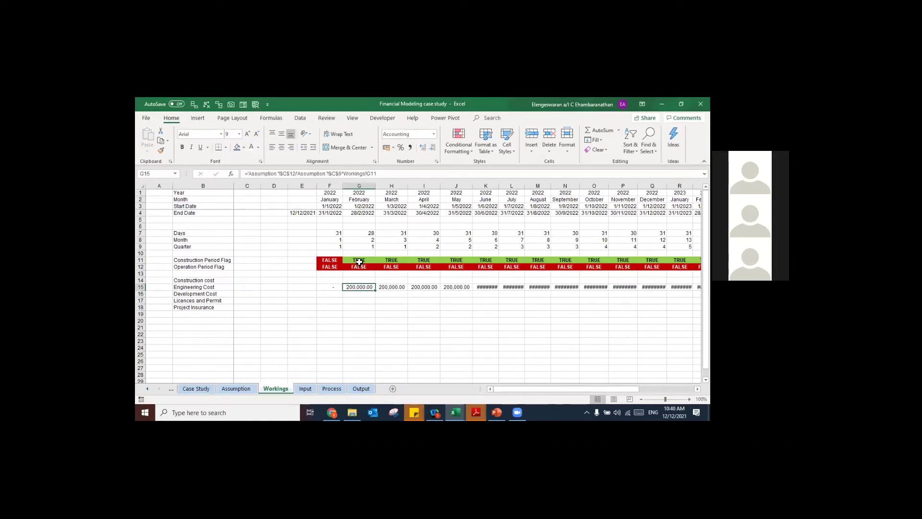
{"action": "key", "text": "Up"}
{"action": "key", "text": "Up"}
{"action": "key", "text": "Up"}
{"action": "key", "text": "Up"}
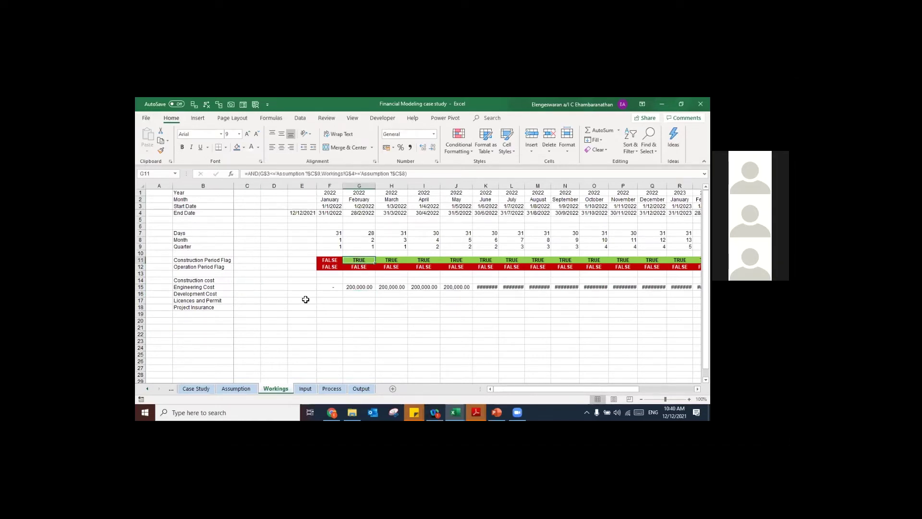
{"action": "key", "text": "Down"}
{"action": "key", "text": "Down"}
{"action": "key", "text": "Down"}
{"action": "key", "text": "Down"}
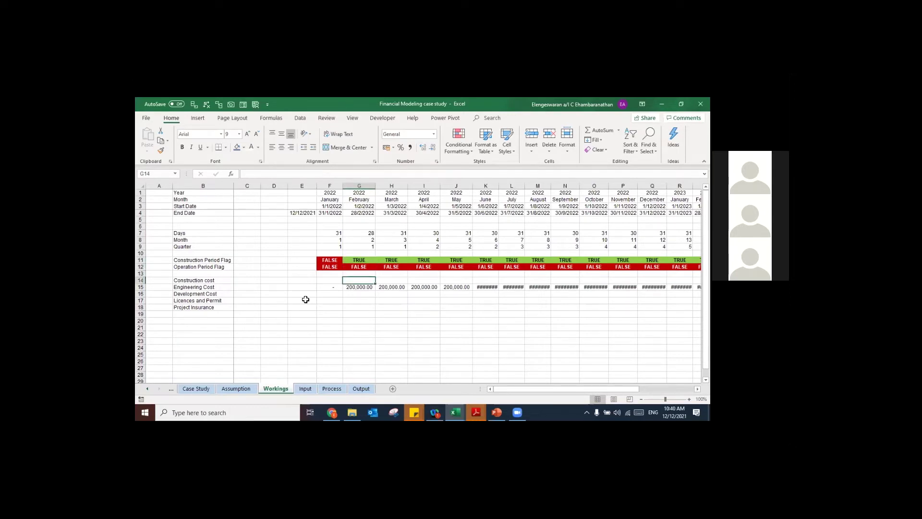
Step: Autofit the Workings columns from February 2022 in G to July 2023 in X
{"action": "key", "text": "ctrl+shift+Right"}
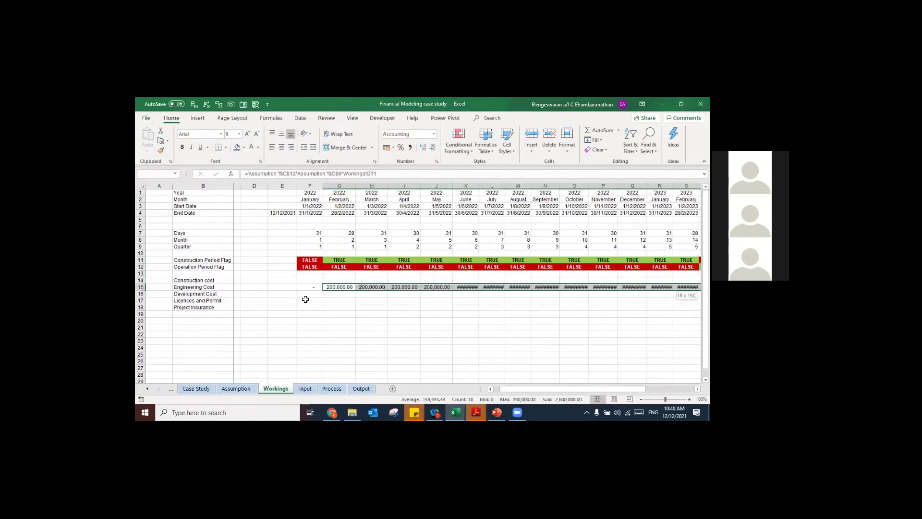
{"action": "key", "text": "ctrl+space"}
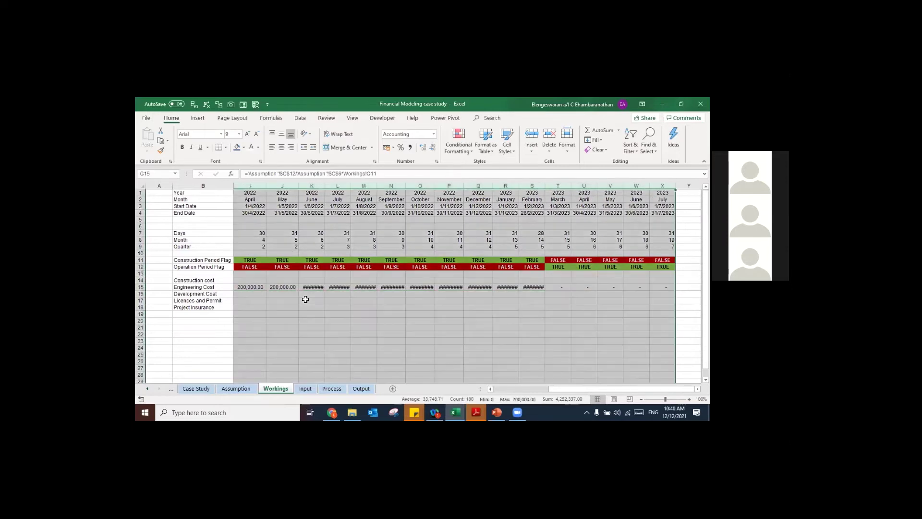
{"action": "key", "text": "alt+h"}
{"action": "key", "text": "o"}
{"action": "key", "text": "i"}
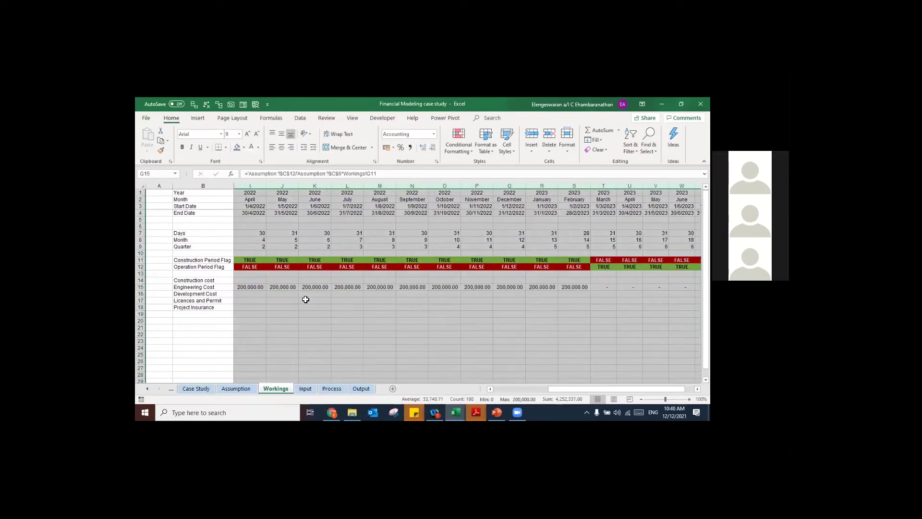
{"action": "key", "text": "shift+BackSpace"}
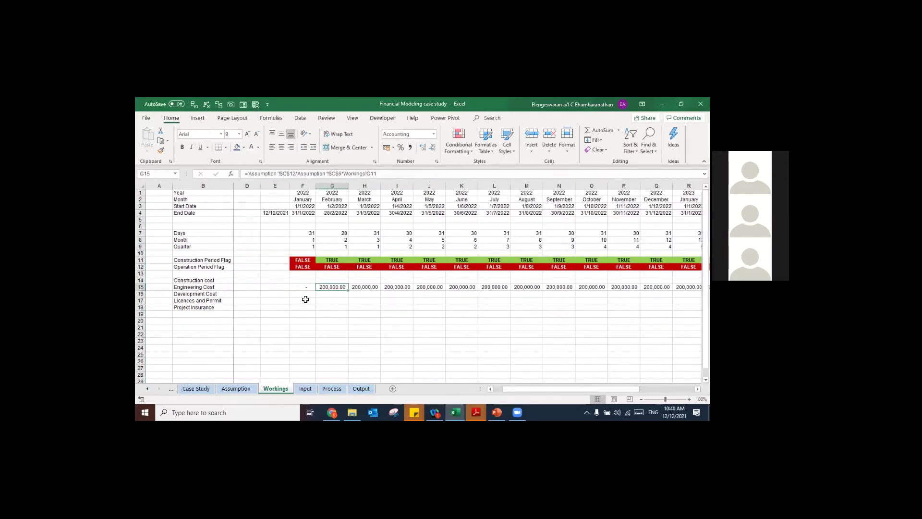
Step: Set the scenario in C2 of the Assumption sheet back to Best Case and return to the Workings sheet
{"action": "key", "text": "ctrl+Page_Up"}
{"action": "left_click", "coordinate": [322, 199]}
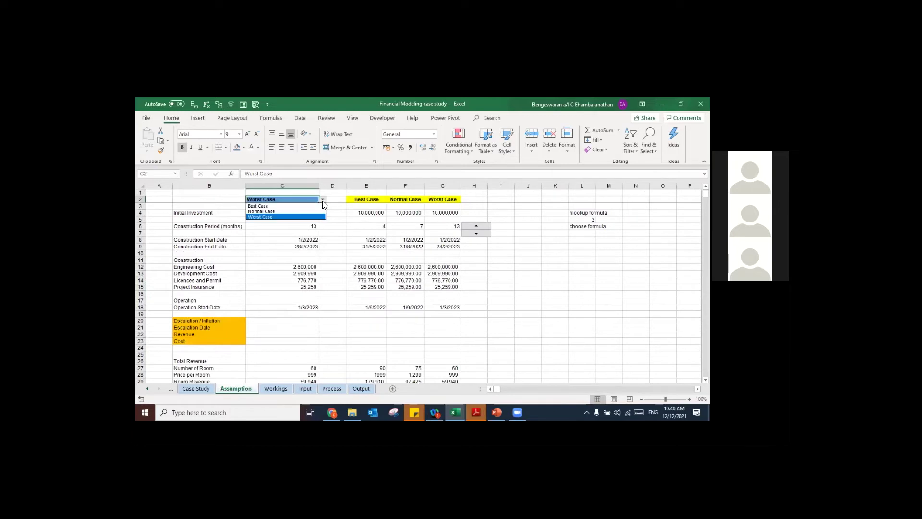
{"action": "left_click", "coordinate": [298, 210]}
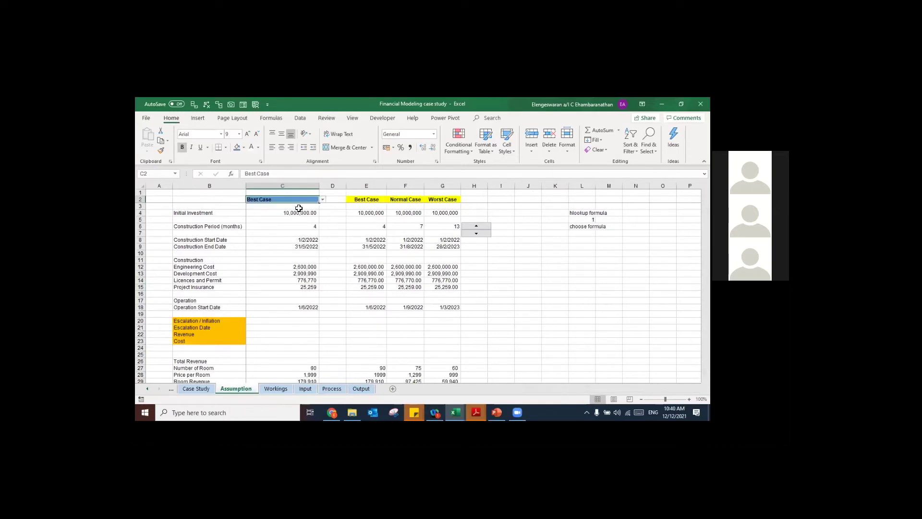
{"action": "key", "text": "ctrl+Page_Down"}
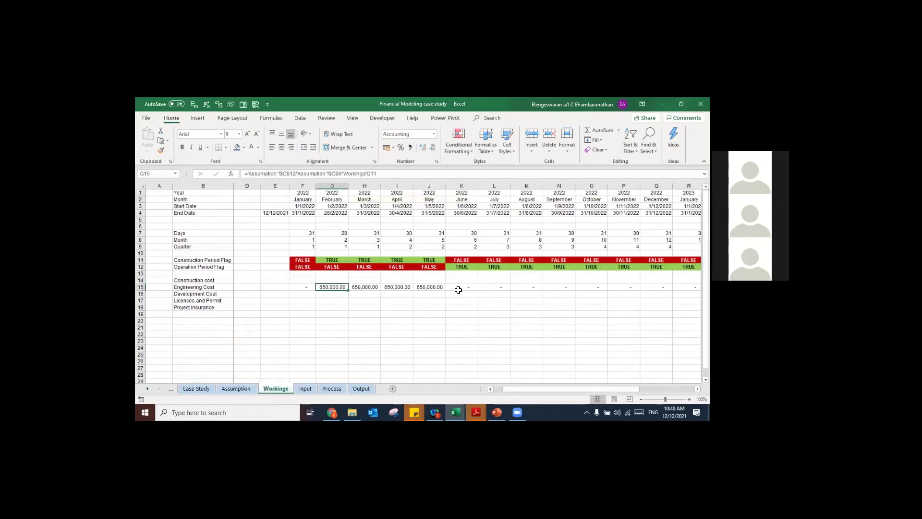
Step: Check the June 2022 engineering cost in K15 against the period flags in column K
{"action": "left_click", "coordinate": [456, 288]}
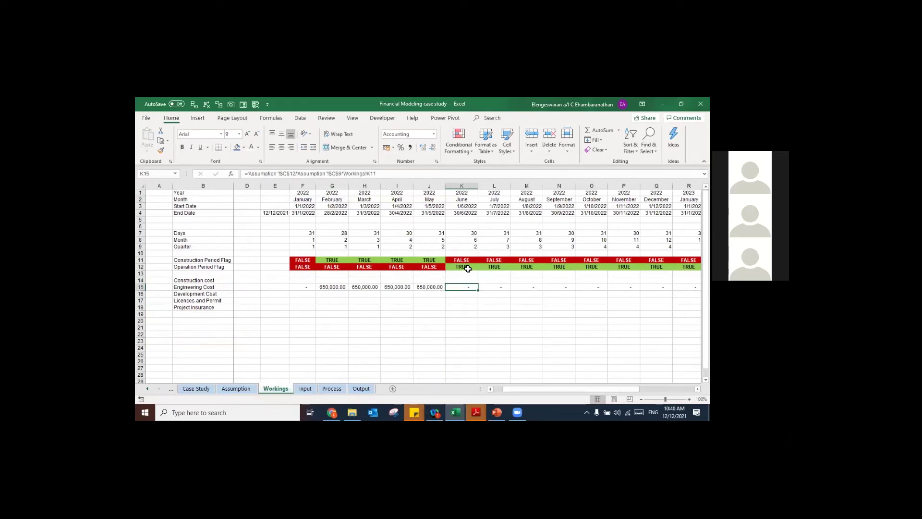
{"action": "left_click_drag", "start_coordinate": [462, 186], "coordinate": [470, 270]}
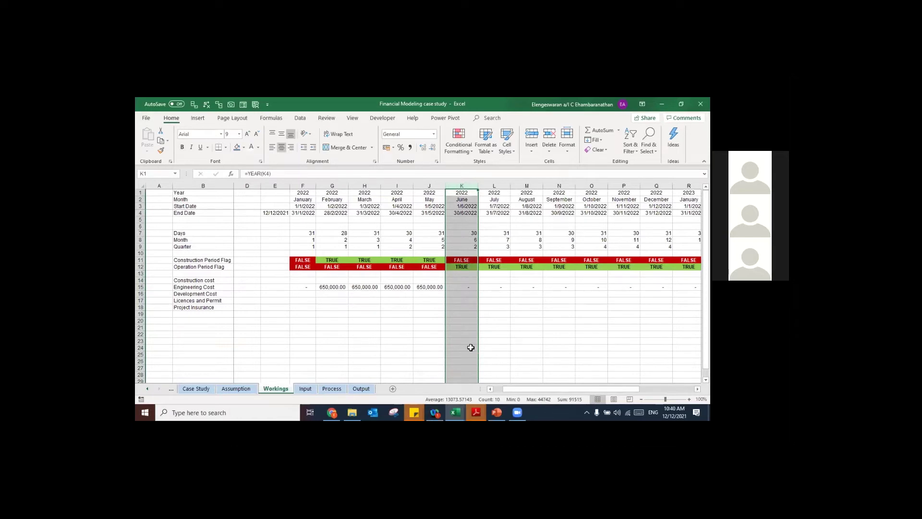
{"action": "left_click", "coordinate": [353, 288]}
{"action": "key", "text": "Left"}
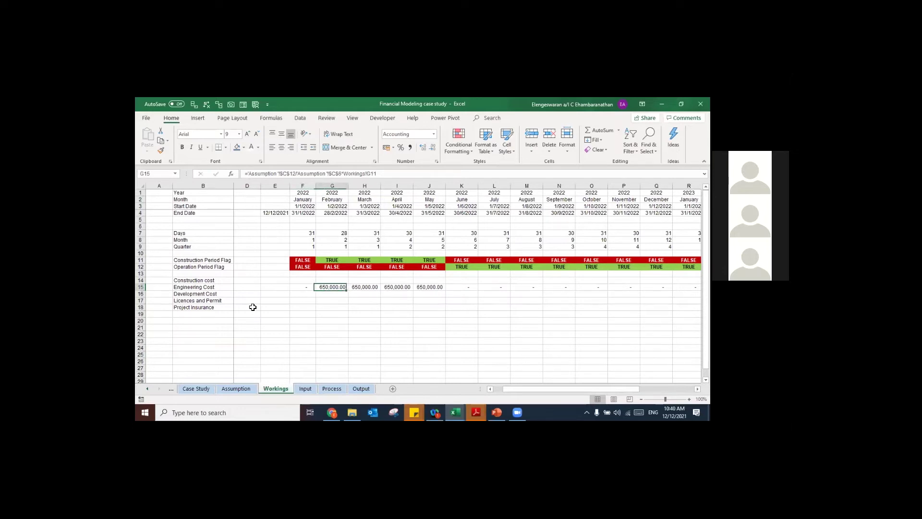
Step: Change the Assumption cost reference in the G15 engineering cost formula to $C12, leaving only its column locked
{"action": "left_click", "coordinate": [289, 173]}
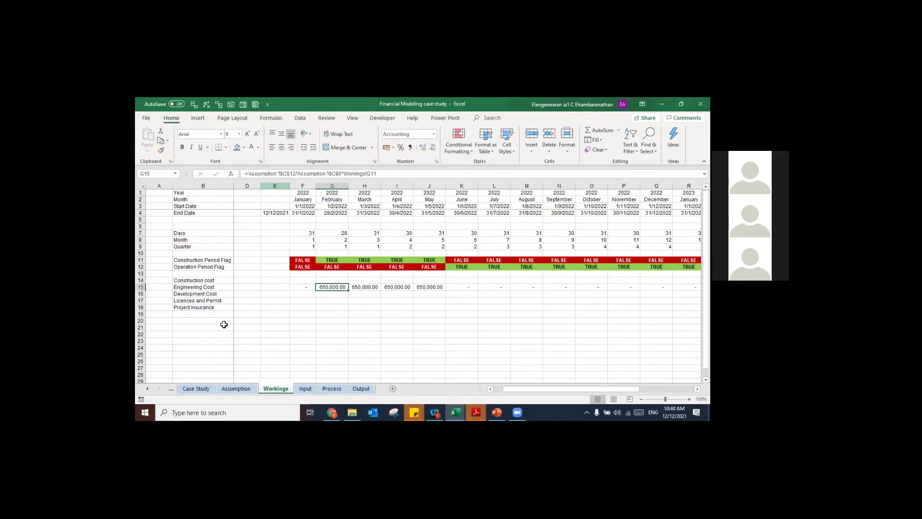
{"action": "key", "text": "F4"}
{"action": "key", "text": "F4"}
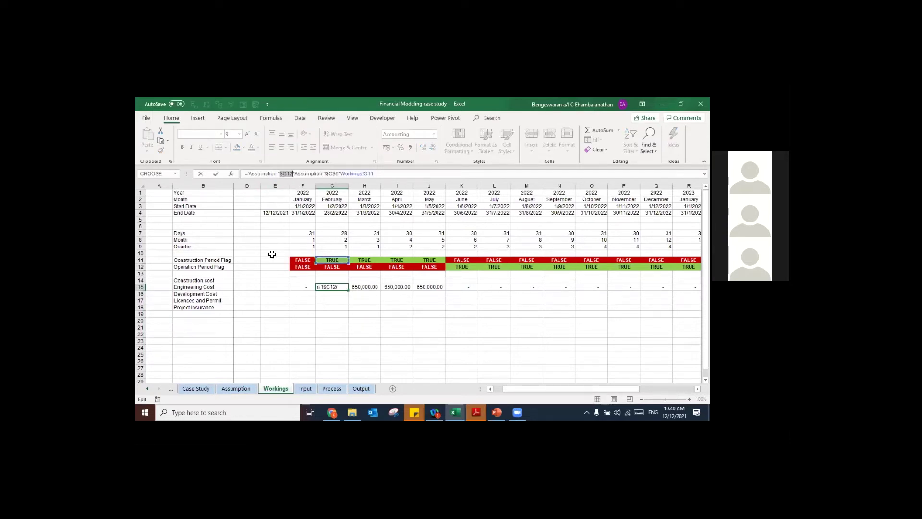
{"action": "key", "text": "ctrl+Return"}
{"action": "key", "text": "Left"}
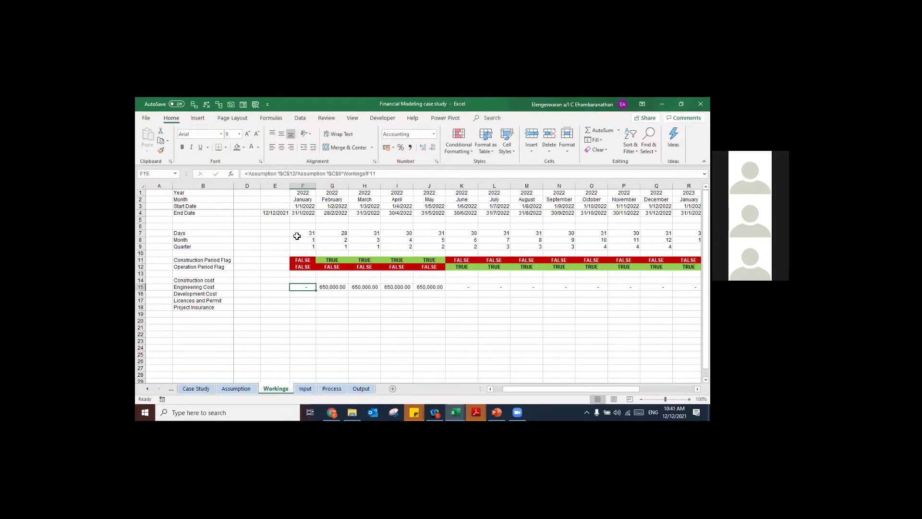
Step: Copy the revised engineering cost formula from G15 to F15 and across row 15 to July 2023
{"action": "key", "text": "Right"}
{"action": "key", "text": "ctrl+c"}
{"action": "key", "text": "Left"}
{"action": "key", "text": "ctrl+v"}
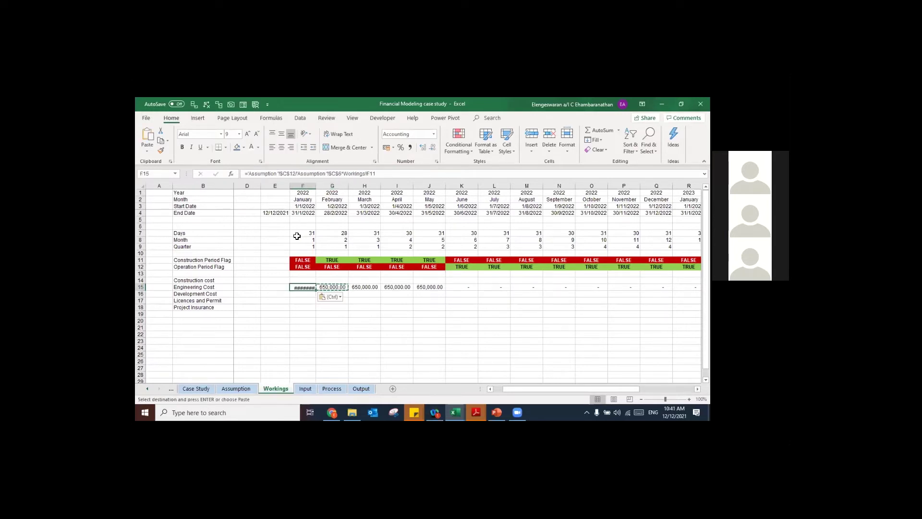
{"action": "key", "text": "ctrl+shift+Right"}
{"action": "key", "text": "ctrl+v"}
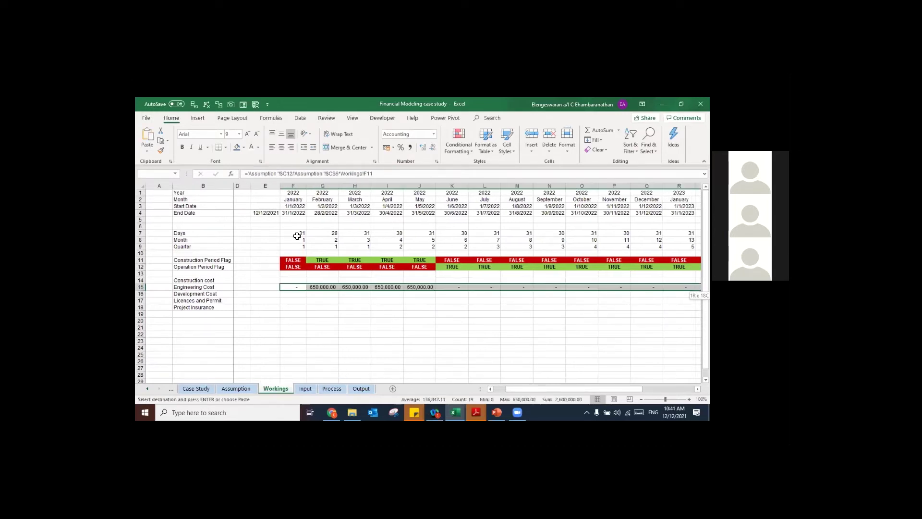
Step: Fill the engineering cost formulas in F15 and G15 down through row 18 for development cost, licences and permit, and project insurance
{"action": "key", "text": "Escape"}
{"action": "key", "text": "Down"}
{"action": "key", "text": "Down"}
{"action": "key", "text": "Down"}
{"action": "key", "text": "shift+Up"}
{"action": "key", "text": "shift+Up"}
{"action": "key", "text": "shift+Up"}
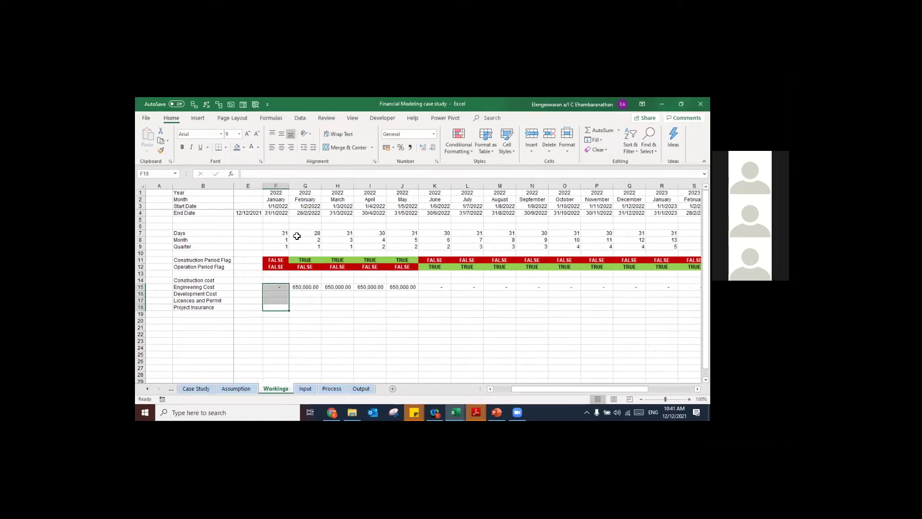
{"action": "key", "text": "ctrl+d"}
{"action": "key", "text": "Right"}
{"action": "key", "text": "shift+Up"}
{"action": "key", "text": "shift+Up"}
{"action": "key", "text": "shift+Up"}
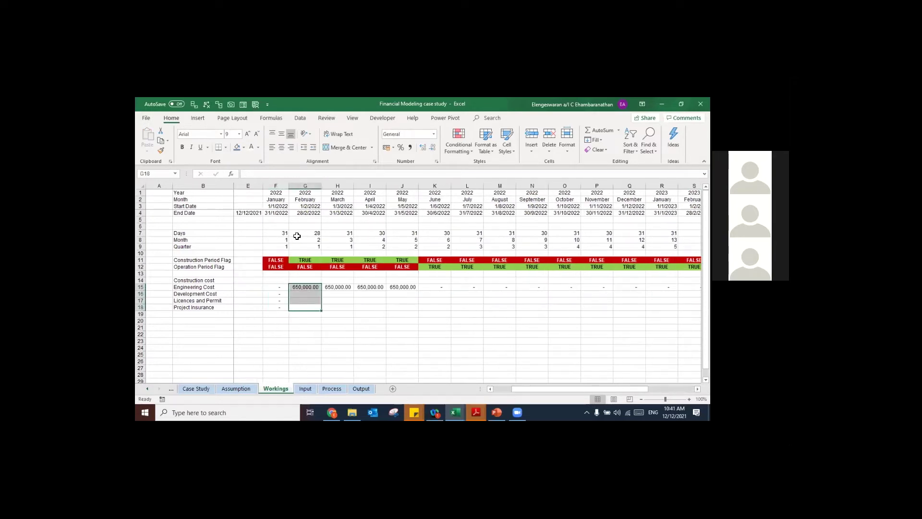
{"action": "key", "text": "ctrl+d"}
Step: Compare the engineering and development cost formulas in rows 15 and 16 to see which period flag row each one references
{"action": "key", "text": "Up"}
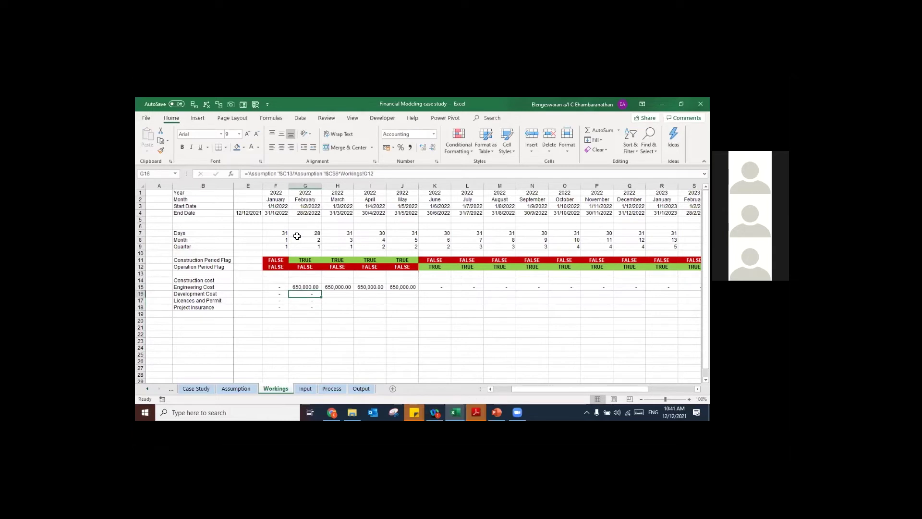
{"action": "key", "text": "Up"}
{"action": "key", "text": "F2"}
{"action": "key", "text": "Escape"}
{"action": "key", "text": "Up"}
{"action": "key", "text": "Left"}
{"action": "key", "text": "Right"}
{"action": "key", "text": "F2"}
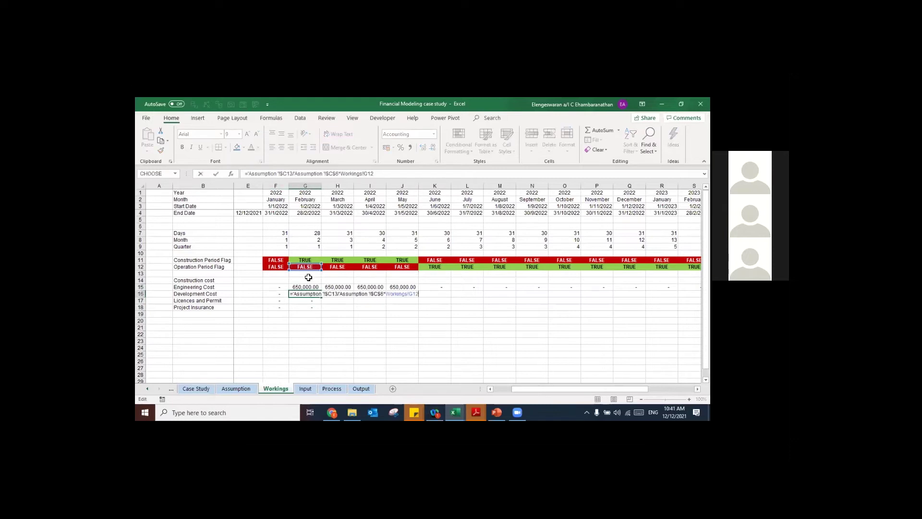
{"action": "key", "text": "Escape"}
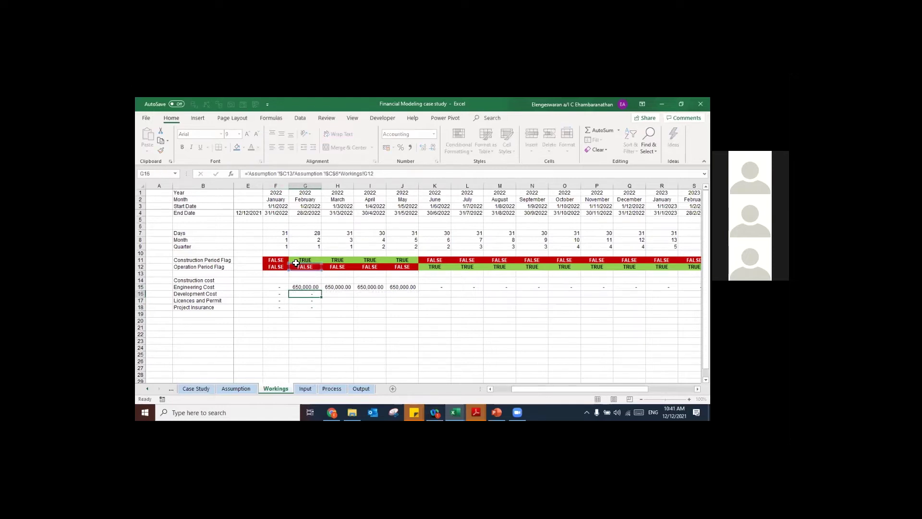
{"action": "key", "text": "Up"}
{"action": "key", "text": "Left"}
{"action": "key", "text": "F2"}
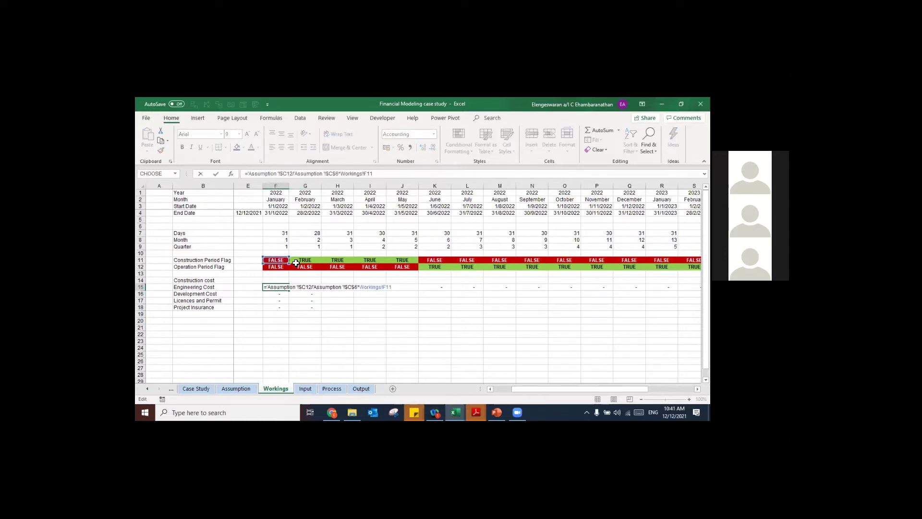
{"action": "key", "text": "Return"}
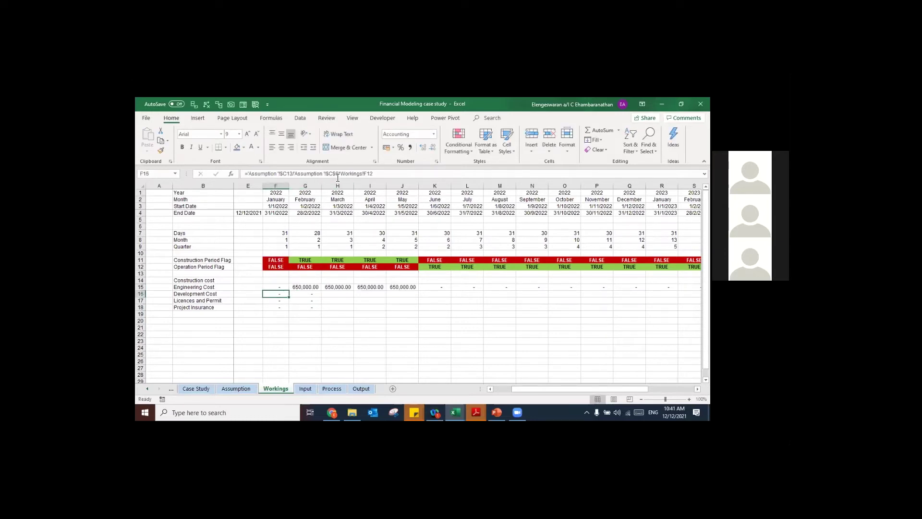
{"action": "key", "text": "F2"}
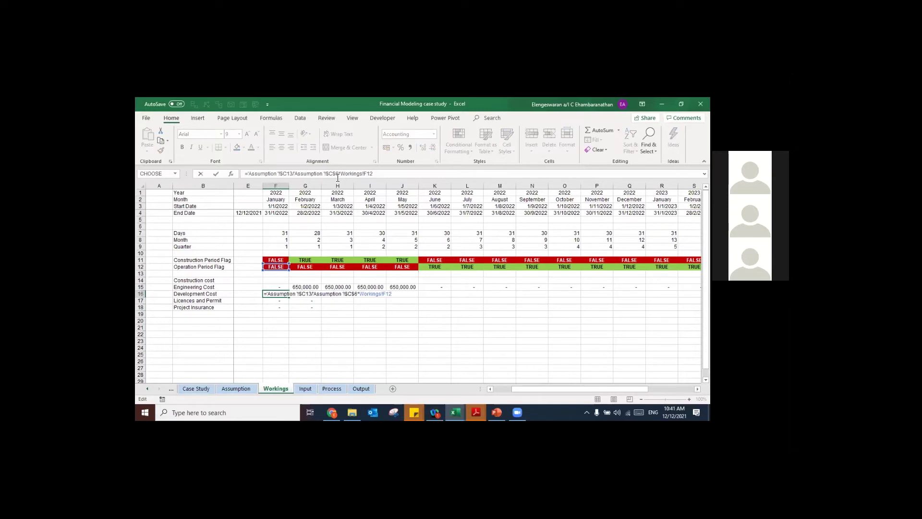
{"action": "key", "text": "Escape"}
{"action": "key", "text": "Up"}
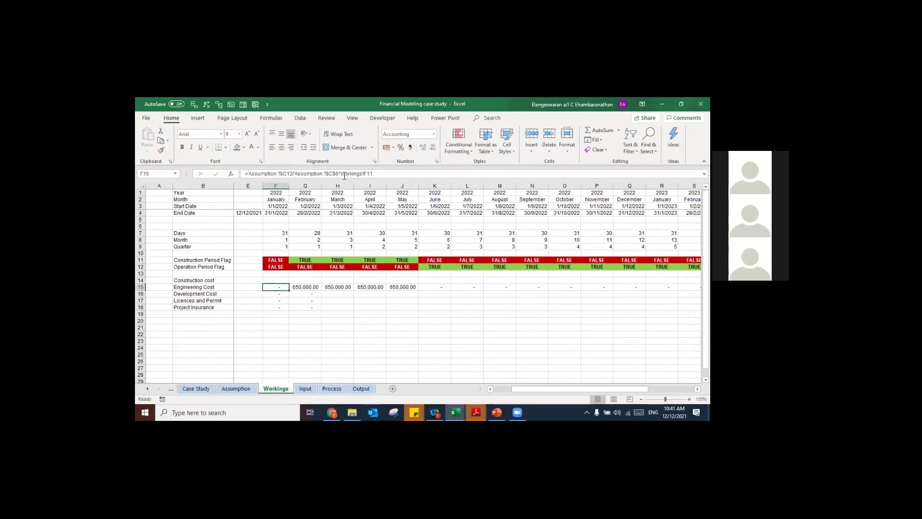
Step: Lock the row of the construction period flag reference F11 in the January 2022 engineering cost formula in F15
{"action": "left_click", "coordinate": [370, 174]}
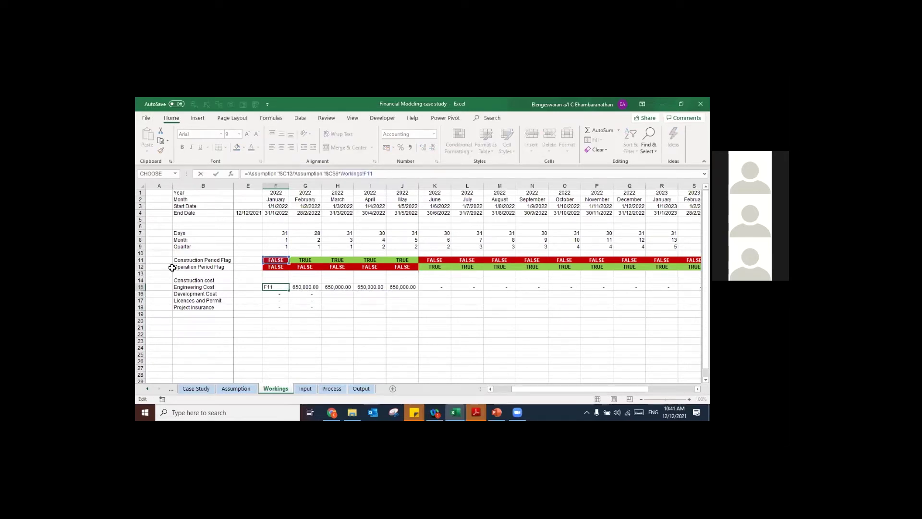
{"action": "key", "text": "F4"}
{"action": "key", "text": "ctrl+Return"}
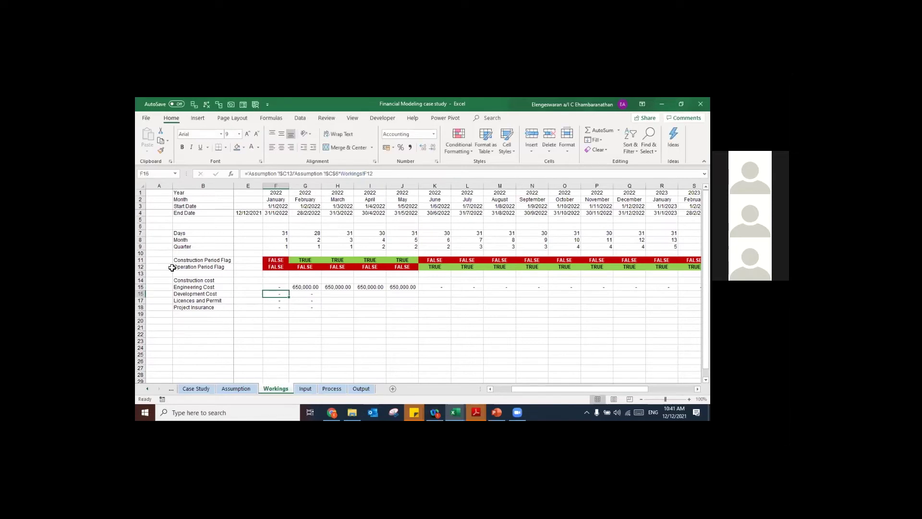
{"action": "left_click", "coordinate": [375, 175]}
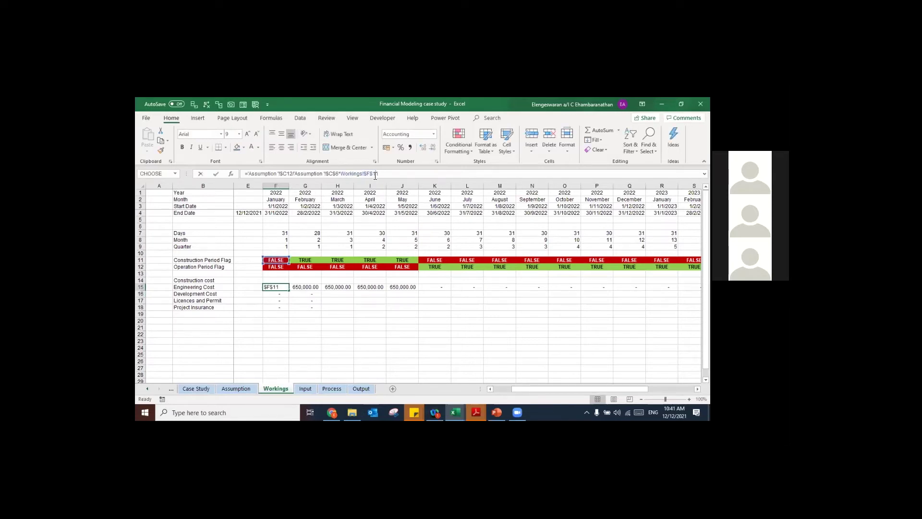
{"action": "key", "text": "F4"}
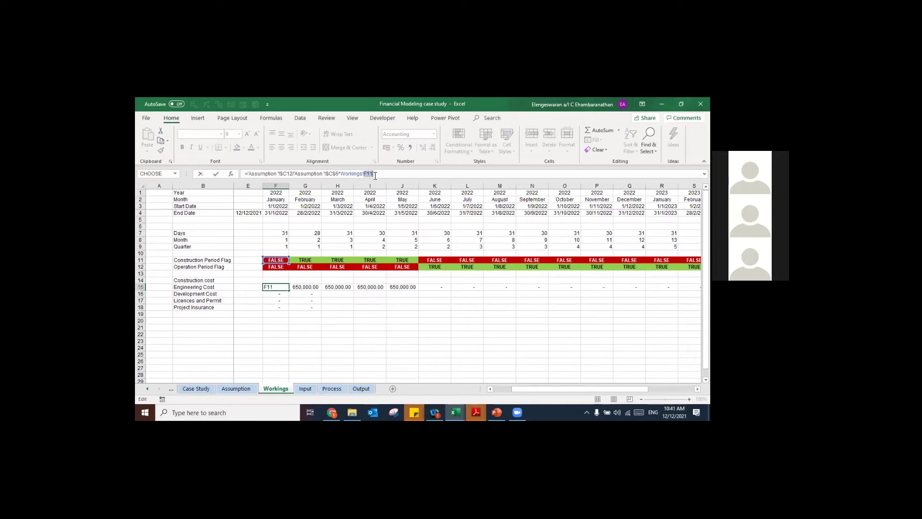
{"action": "key", "text": "F4"}
{"action": "key", "text": "F4"}
{"action": "key", "text": "ctrl+Return"}
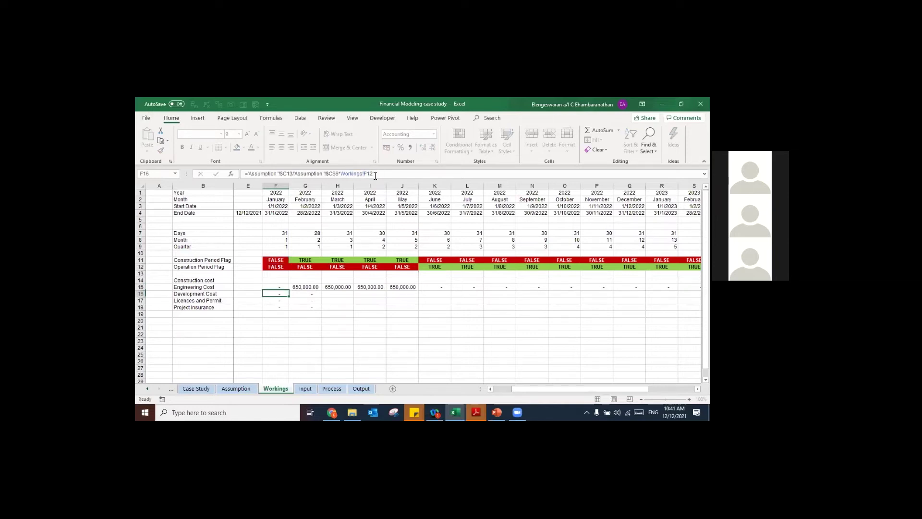
Step: Copy the January 2022 engineering cost formula with its locked flag row from F15 across row 15 to July 2023
{"action": "key", "text": "ctrl+shift+Right"}
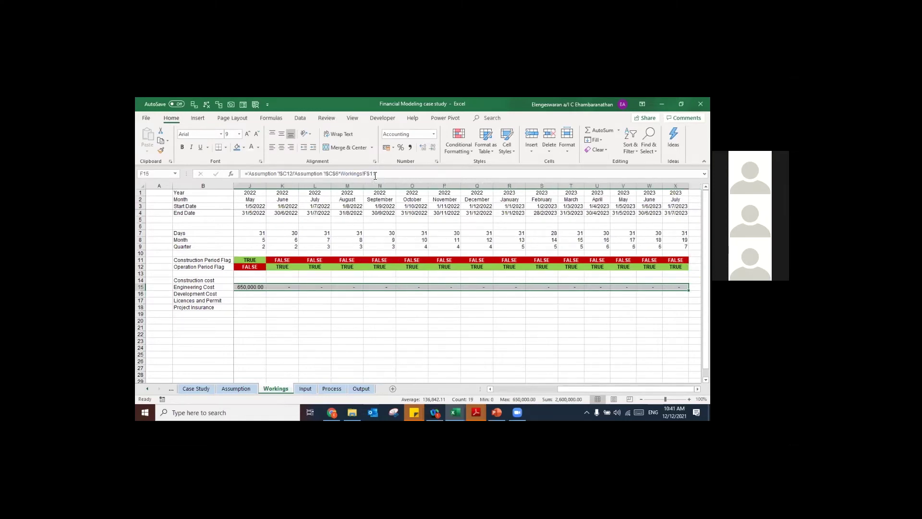
{"action": "key", "text": "ctrl+r"}
{"action": "key", "text": "Right"}
{"action": "key", "text": "F2"}
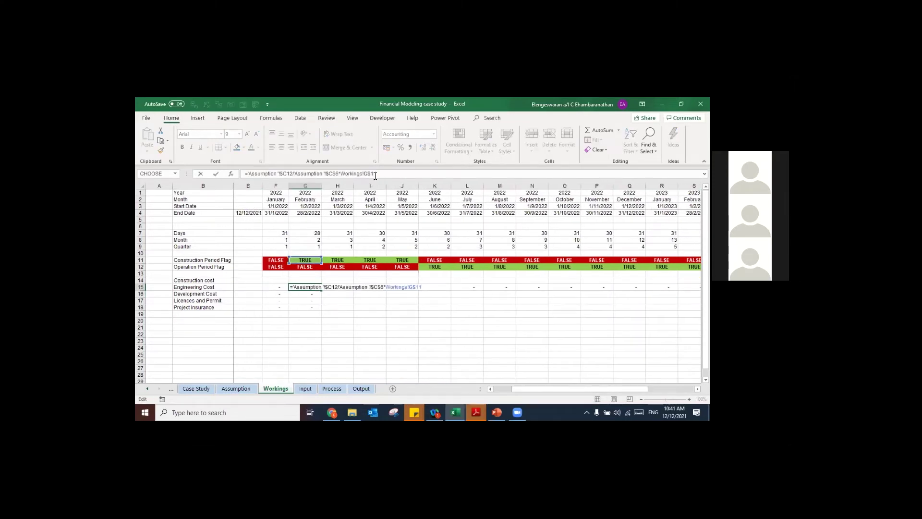
{"action": "key", "text": "Escape"}
Step: Fill the February 2022 engineering cost formula in G15 down through project insurance in G18
{"action": "key", "text": "shift+Down"}
{"action": "key", "text": "shift+Down"}
{"action": "key", "text": "shift+Down"}
{"action": "key", "text": "ctrl+d"}
{"action": "key", "text": "Down"}
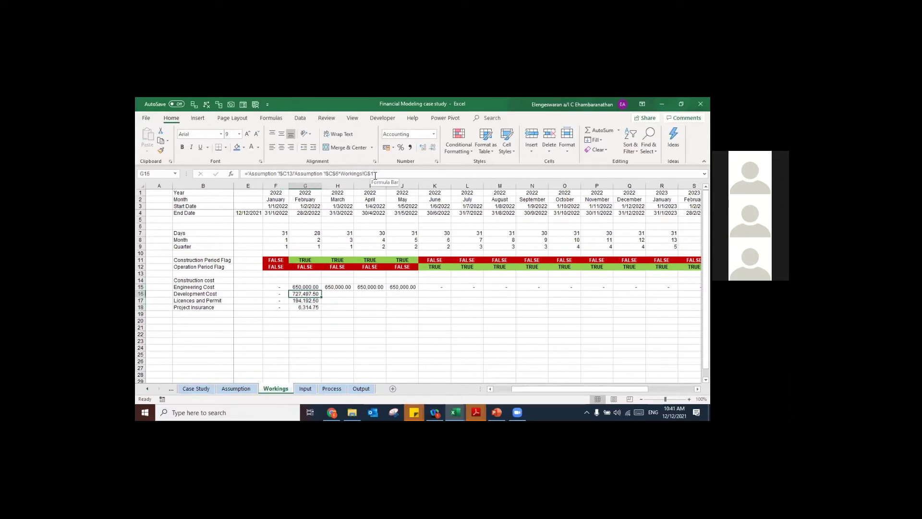
{"action": "key", "text": "Down"}
{"action": "key", "text": "Up"}
{"action": "key", "text": "Up"}
Step: Fill the row 15 formulas from February 2022 to July 2023 down through rows 16 to 18
{"action": "key", "text": "shift+Right"}
{"action": "key", "text": "shift+Right"}
{"action": "key", "text": "shift+Right"}
{"action": "key", "text": "shift+Right"}
{"action": "key", "text": "shift+Right"}
{"action": "key", "text": "shift+Right"}
{"action": "key", "text": "shift+Right"}
{"action": "key", "text": "shift+Right"}
{"action": "key", "text": "shift+Right"}
{"action": "key", "text": "shift+Right"}
{"action": "key", "text": "shift+Right"}
{"action": "key", "text": "shift+Right"}
{"action": "key", "text": "shift+Right"}
{"action": "key", "text": "shift+Right"}
{"action": "key", "text": "shift+Right"}
{"action": "key", "text": "shift+Right"}
{"action": "key", "text": "shift+Right"}
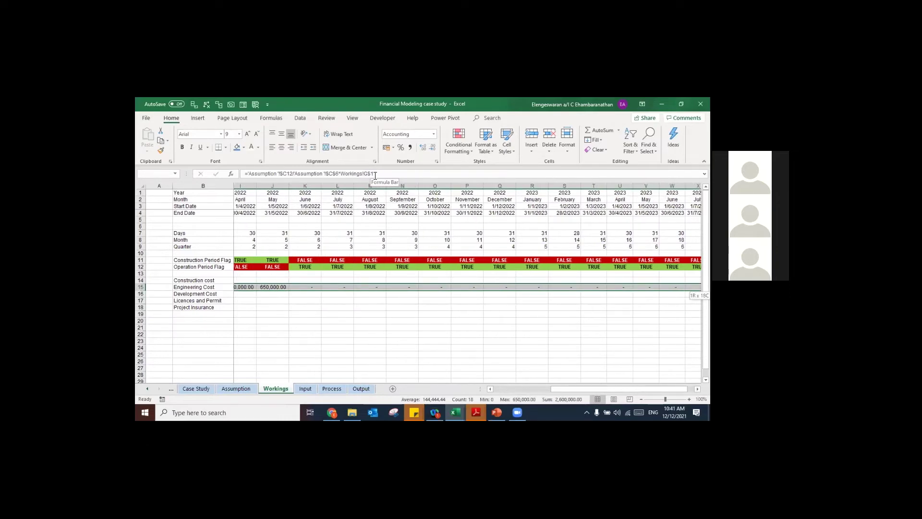
{"action": "key", "text": "shift+Down"}
{"action": "key", "text": "shift+Down"}
{"action": "key", "text": "shift+Down"}
{"action": "key", "text": "ctrl+d"}
{"action": "key", "text": "Left"}
{"action": "key", "text": "Left"}
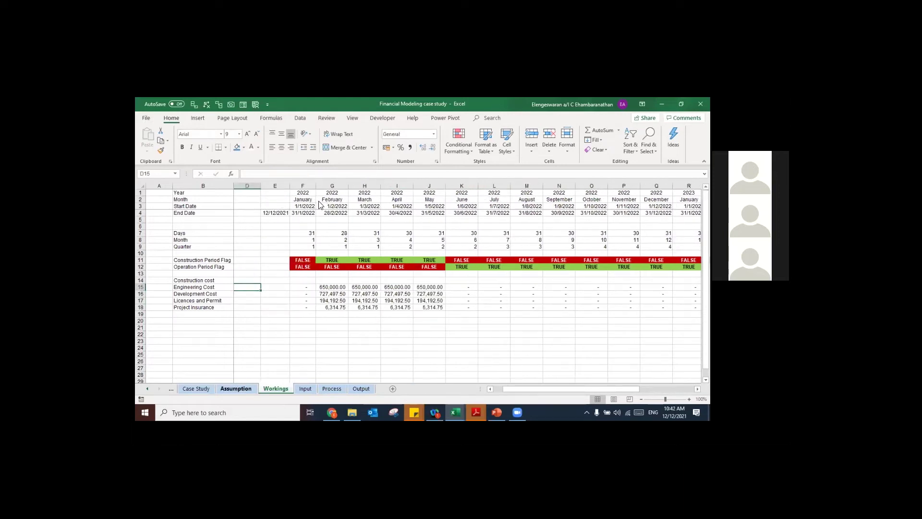
Step: Set the Assumption scenario to Worst Case and check the monthly flags and construction costs on the Workings sheet
{"action": "key", "text": "ctrl+Page_Up"}
{"action": "left_click", "coordinate": [323, 199]}
{"action": "left_click", "coordinate": [295, 215]}
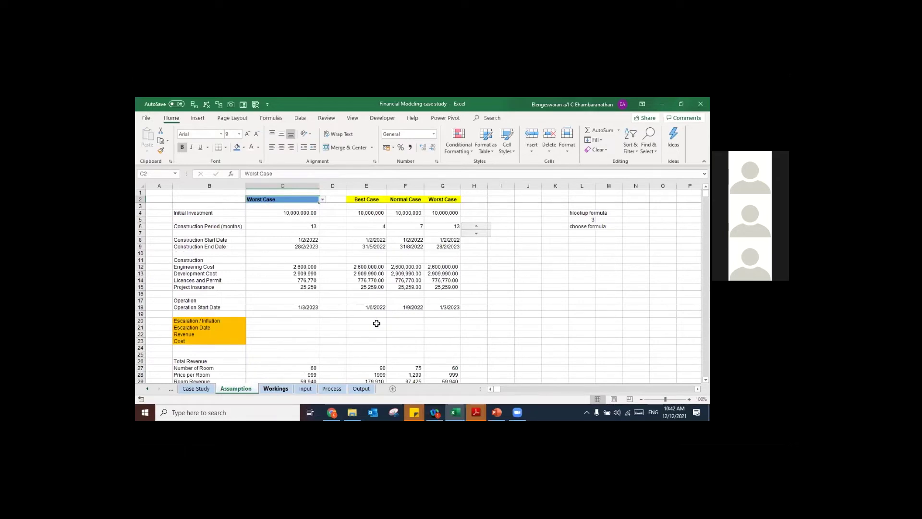
{"action": "key", "text": "ctrl+Page_Down"}
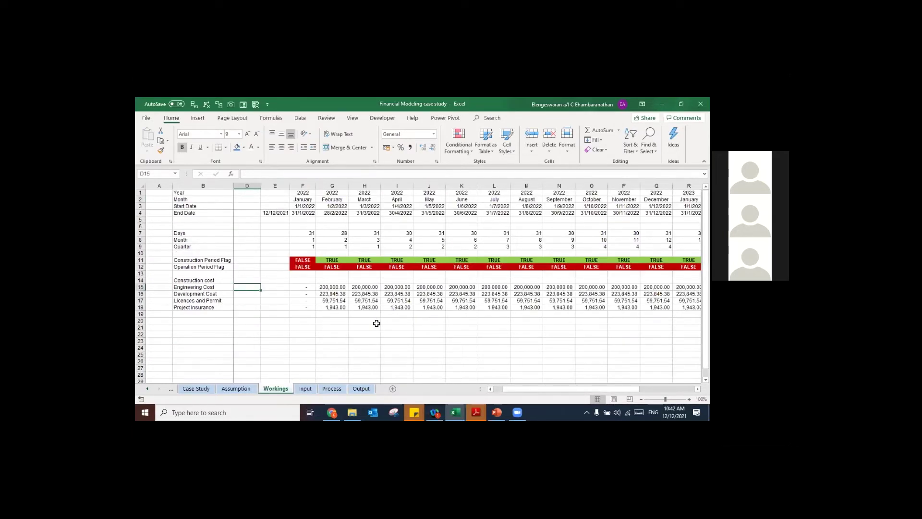
{"action": "scroll", "coordinate": [222, 387], "scroll_direction": "right", "scroll_amount": 3}
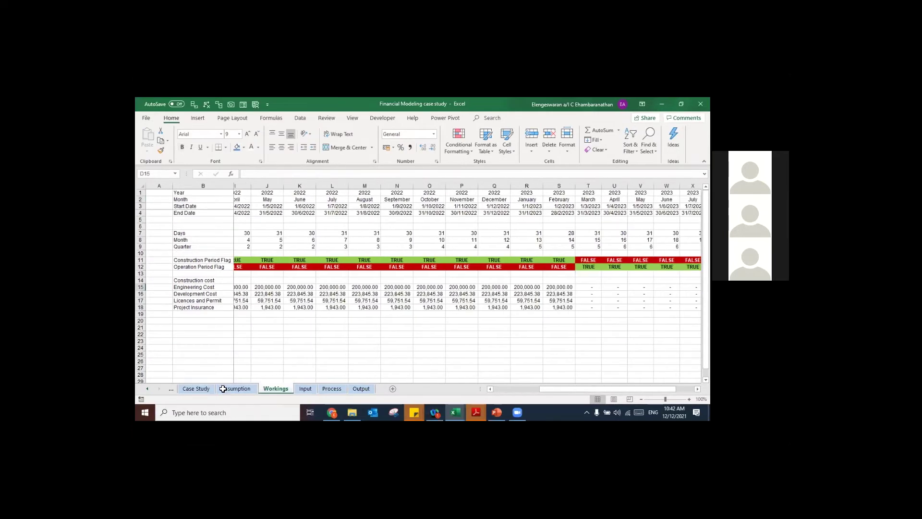
Step: Set the Assumption scenario to Normal Case and check the construction costs spread over the months on the Workings sheet
{"action": "key", "text": "ctrl+Page_Up"}
{"action": "left_click", "coordinate": [324, 204]}
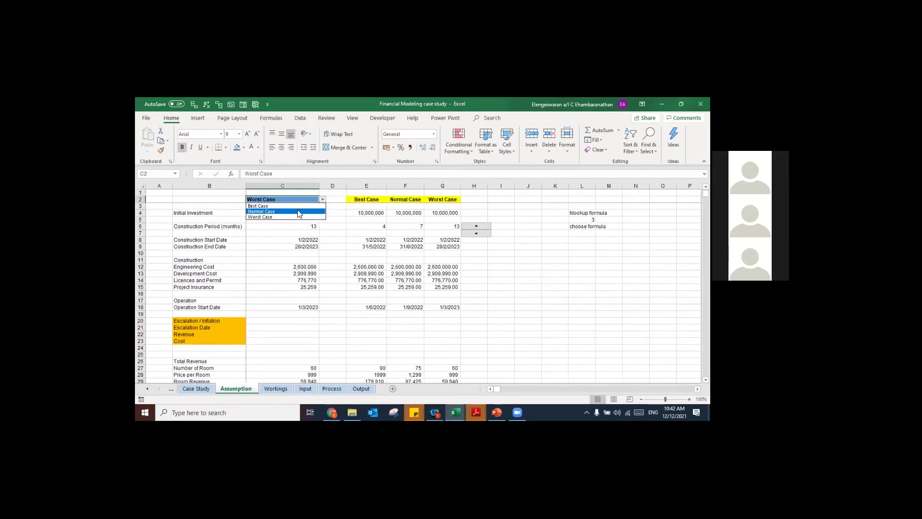
{"action": "left_click", "coordinate": [307, 212]}
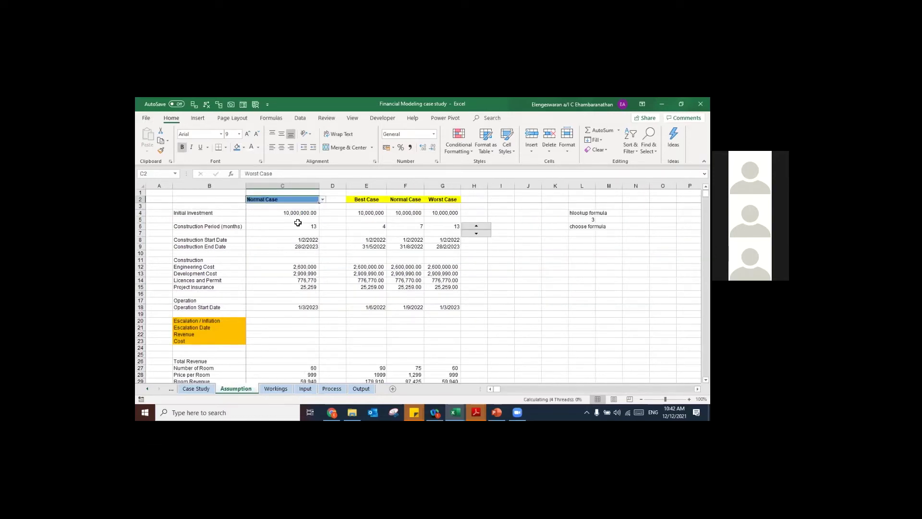
{"action": "left_click", "coordinate": [270, 389]}
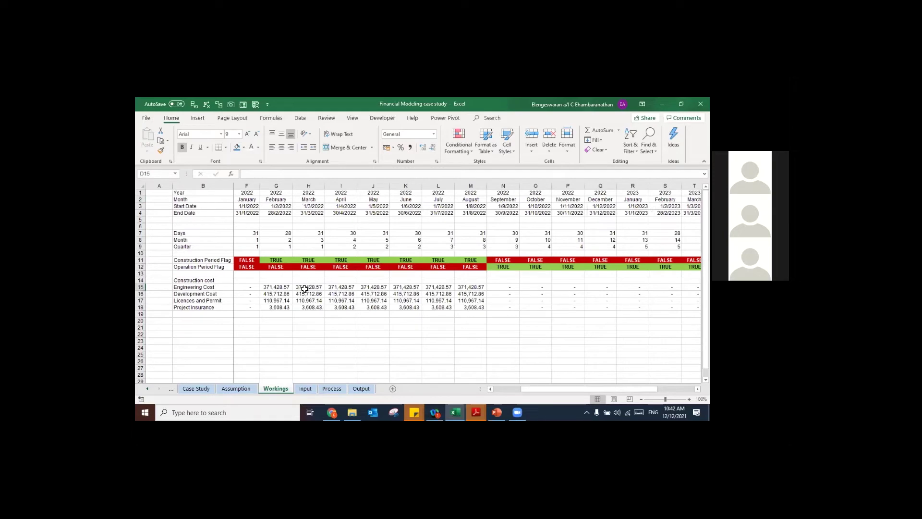
{"action": "scroll", "coordinate": [307, 287], "scroll_direction": "left", "scroll_amount": 1}
{"action": "left_click_drag", "start_coordinate": [307, 287], "coordinate": [491, 304]}
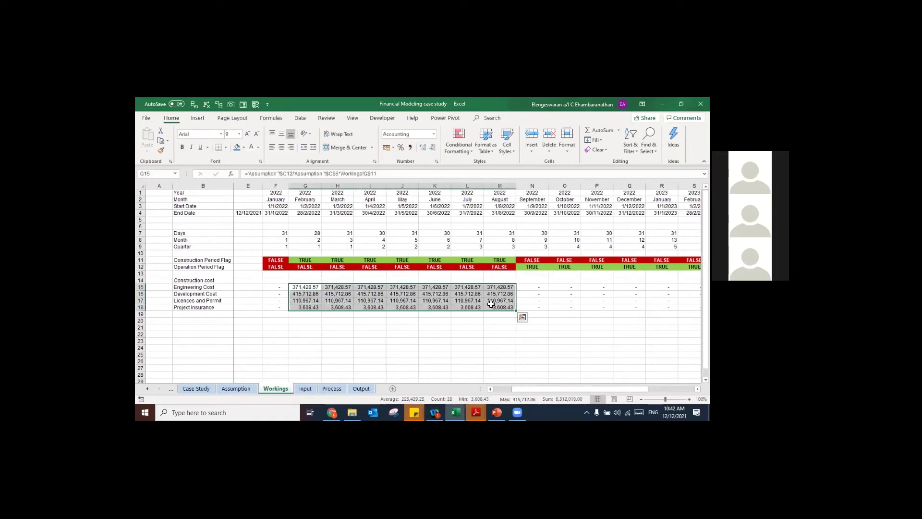
Step: Total the January 2022 construction costs in F19 with =SUM(F15:F18)
{"action": "left_click", "coordinate": [336, 315]}
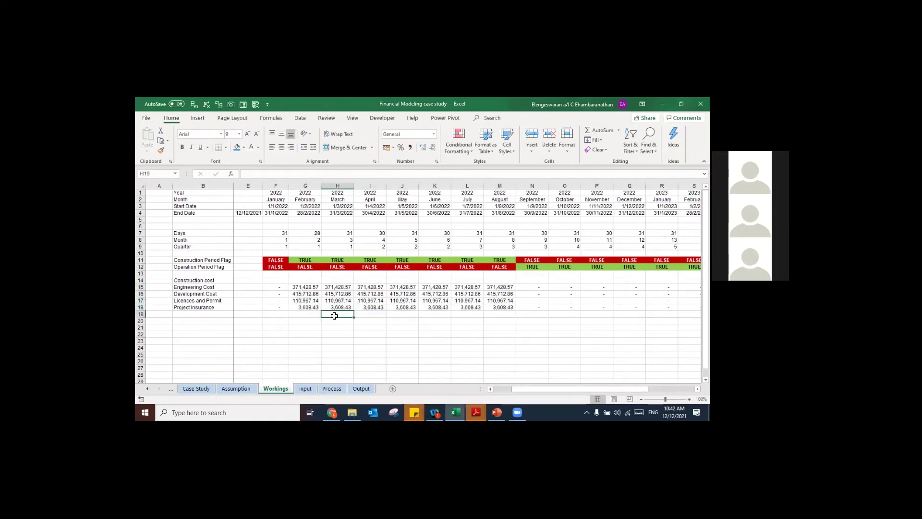
{"action": "key", "text": "Left"}
{"action": "key", "text": "Left"}
{"action": "key", "text": "Left"}
{"action": "key", "text": "Left"}
{"action": "key", "text": "Right"}
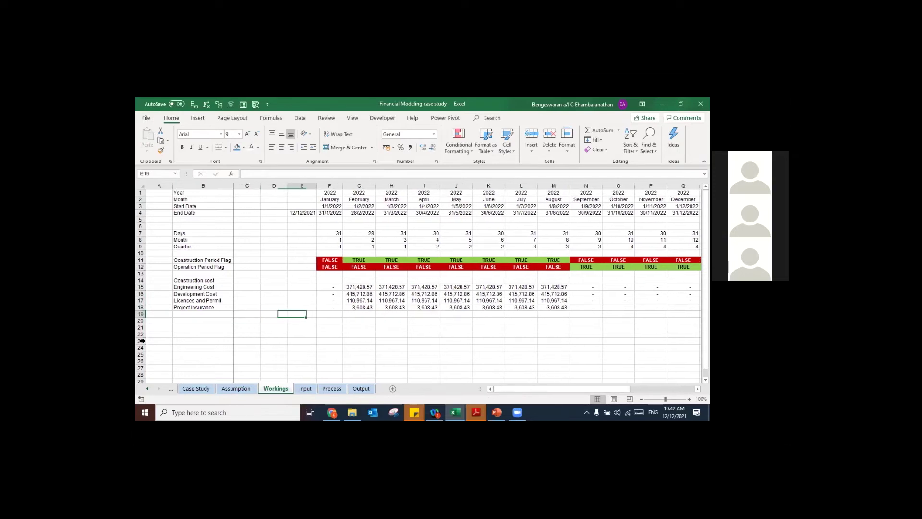
{"action": "key", "text": "Right"}
{"action": "key", "text": "alt+equal"}
{"action": "key", "text": "ctrl+Return"}
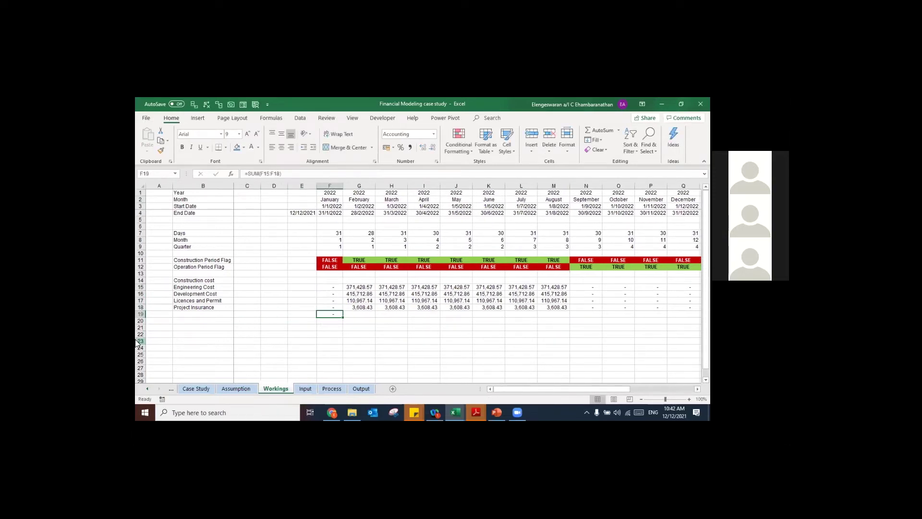
Step: Format the January 2022 total in F19 as bold with a top and double bottom border
{"action": "key", "text": "alt+h"}
{"action": "key", "text": "b"}
{"action": "key", "text": "b"}
{"action": "key", "text": "Up"}
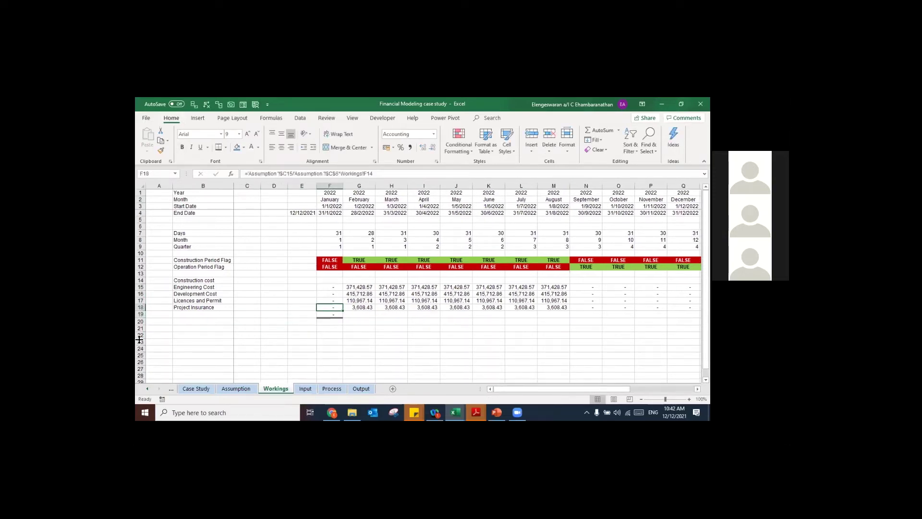
Step: Copy the formatted construction cost total from F19 across row 19 to July 2023
{"action": "key", "text": "Down"}
{"action": "key", "text": "shift+Right"}
{"action": "key", "text": "shift+Right"}
{"action": "key", "text": "shift+Right"}
{"action": "key", "text": "shift+Right"}
{"action": "key", "text": "shift+Right"}
{"action": "key", "text": "shift+Right"}
{"action": "key", "text": "shift+Right"}
{"action": "key", "text": "shift+Right"}
{"action": "key", "text": "shift+Right"}
{"action": "key", "text": "shift+Right"}
{"action": "key", "text": "shift+Right"}
{"action": "key", "text": "shift+Right"}
{"action": "key", "text": "shift+Right"}
{"action": "key", "text": "shift+Right"}
{"action": "key", "text": "shift+Right"}
{"action": "key", "text": "shift+Right"}
{"action": "key", "text": "shift+Right"}
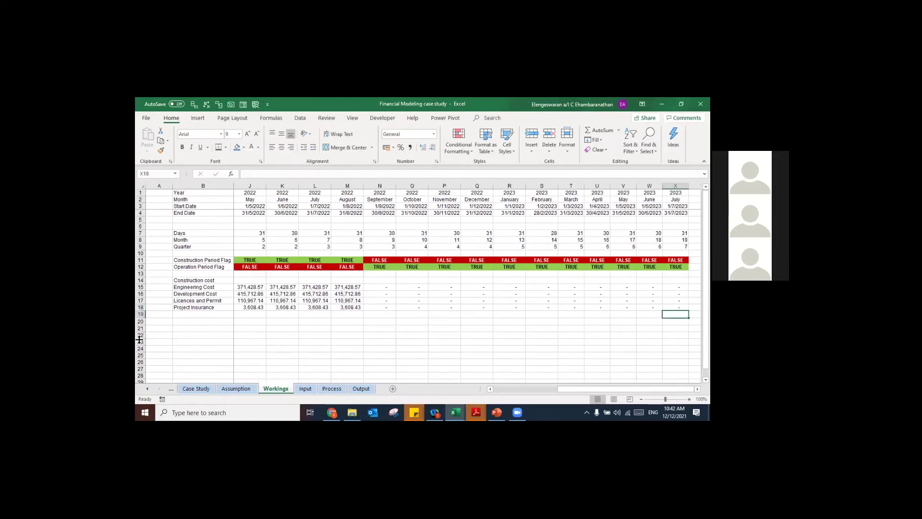
{"action": "key", "text": "ctrl+v"}
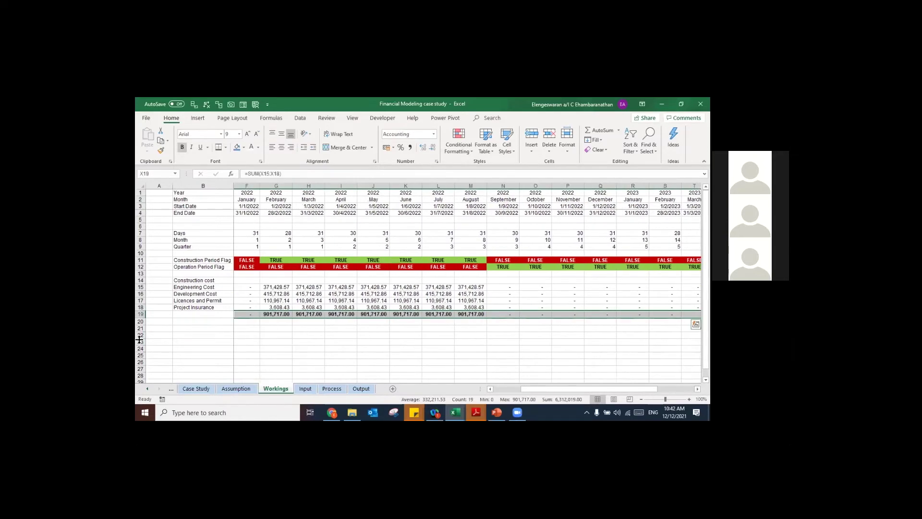
Step: Sum the monthly engineering costs F15:X15 in C15, beside the Engineering Cost label
{"action": "key", "text": "Left"}
{"action": "key", "text": "Left"}
{"action": "key", "text": "Left"}
{"action": "key", "text": "Left"}
{"action": "key", "text": "Left"}
{"action": "key", "text": "Left"}
{"action": "key", "text": "Left"}
{"action": "key", "text": "Left"}
{"action": "key", "text": "Left"}
{"action": "key", "text": "Left"}
{"action": "key", "text": "Left"}
{"action": "key", "text": "Left"}
{"action": "key", "text": "Left"}
{"action": "key", "text": "Left"}
{"action": "key", "text": "Left"}
{"action": "key", "text": "Left"}
{"action": "key", "text": "Left"}
{"action": "key", "text": "Left"}
{"action": "key", "text": "Left"}
{"action": "key", "text": "Left"}
{"action": "key", "text": "Up"}
{"action": "key", "text": "Up"}
{"action": "key", "text": "Up"}
{"action": "key", "text": "Up"}
{"action": "key", "text": "Up"}
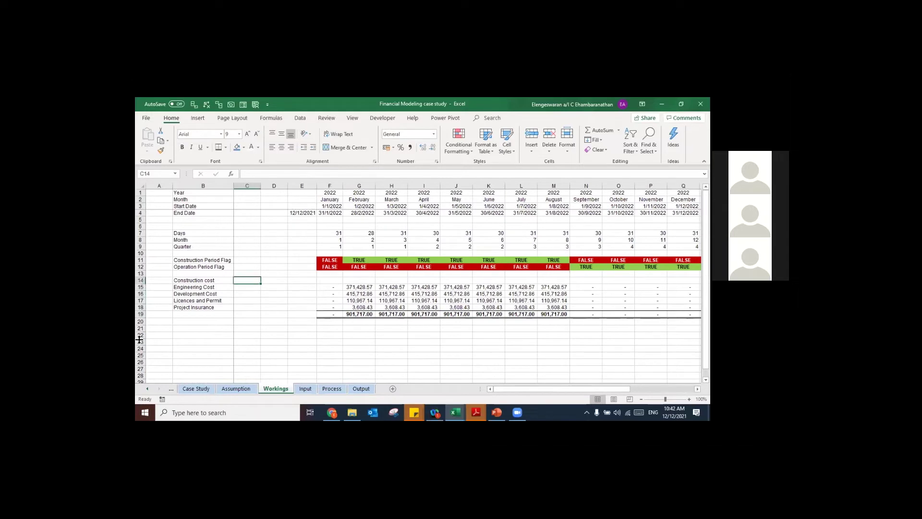
{"action": "type", "text": "=sum("}
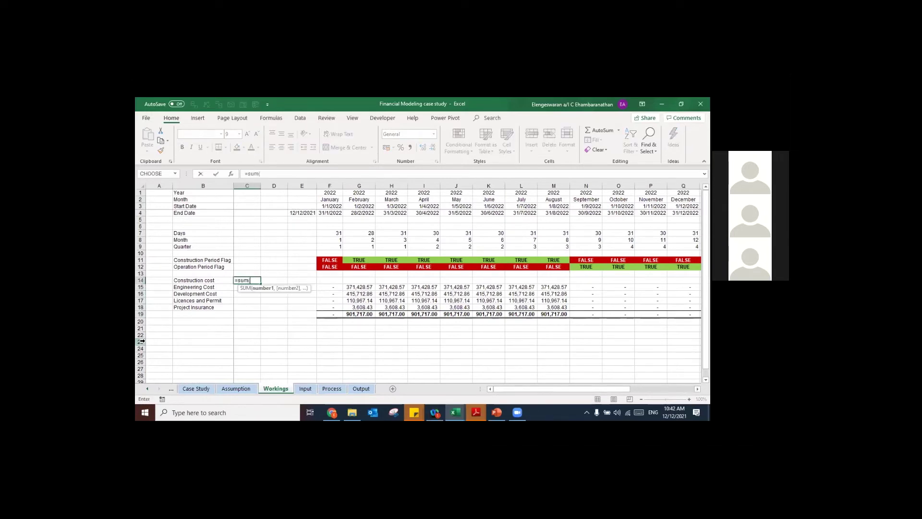
{"action": "key", "text": "Escape"}
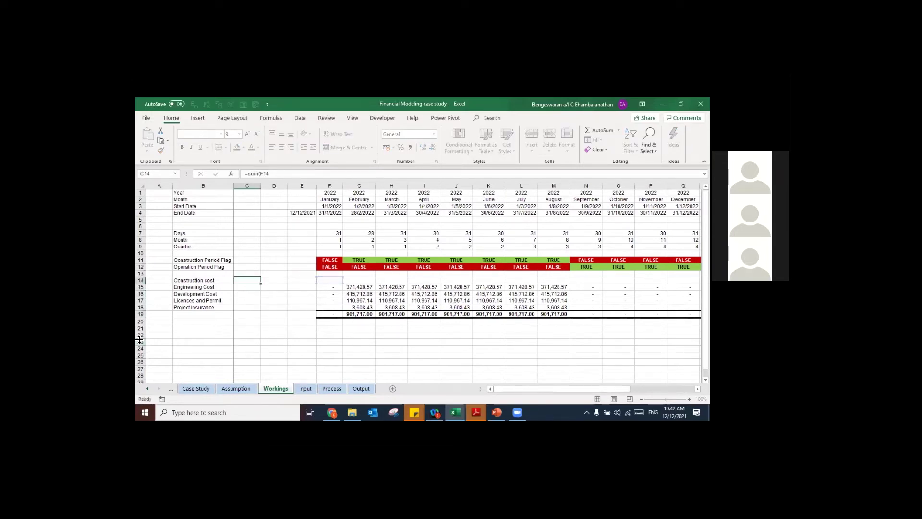
{"action": "key", "text": "Down"}
{"action": "type", "text": "=sum("}
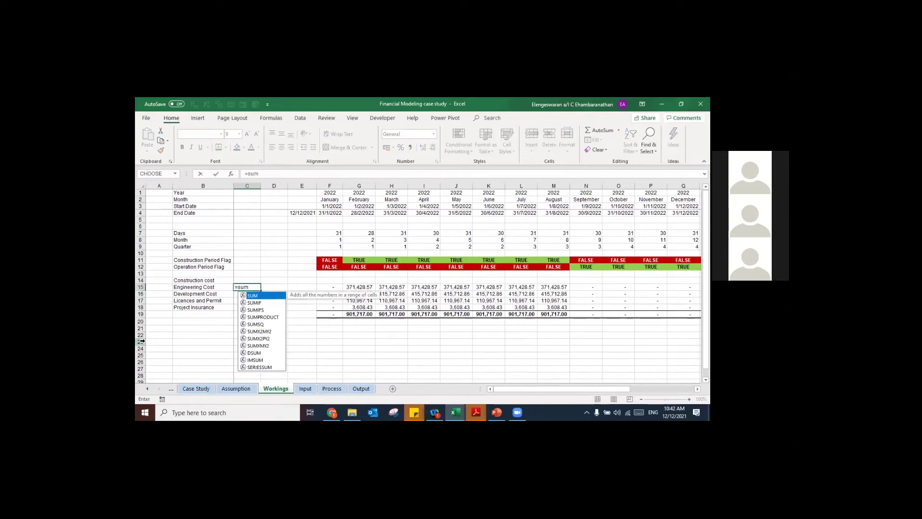
{"action": "key", "text": "Right"}
{"action": "key", "text": "Right"}
{"action": "key", "text": "Right"}
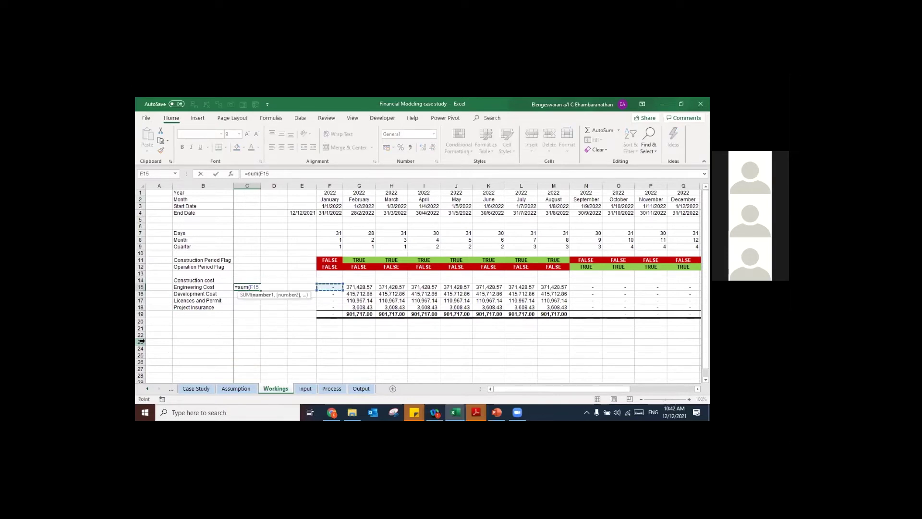
{"action": "key", "text": "ctrl+shift+Right"}
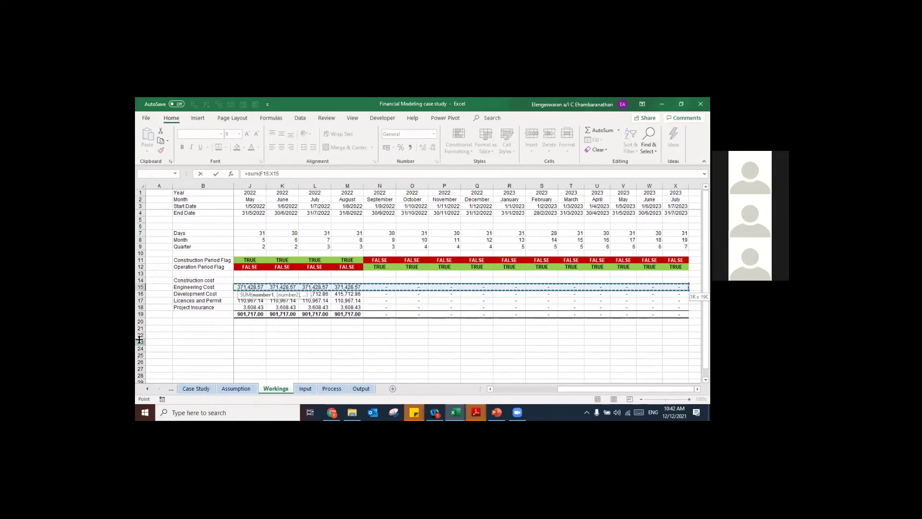
{"action": "key", "text": "Return"}
Step: Fill the row total formula in C15 down through C18 for the other construction costs
{"action": "key", "text": "Left"}
{"action": "key", "text": "Down"}
{"action": "key", "text": "Right"}
{"action": "key", "text": "Down"}
{"action": "key", "text": "shift+Up"}
{"action": "key", "text": "shift+Up"}
{"action": "key", "text": "shift+Up"}
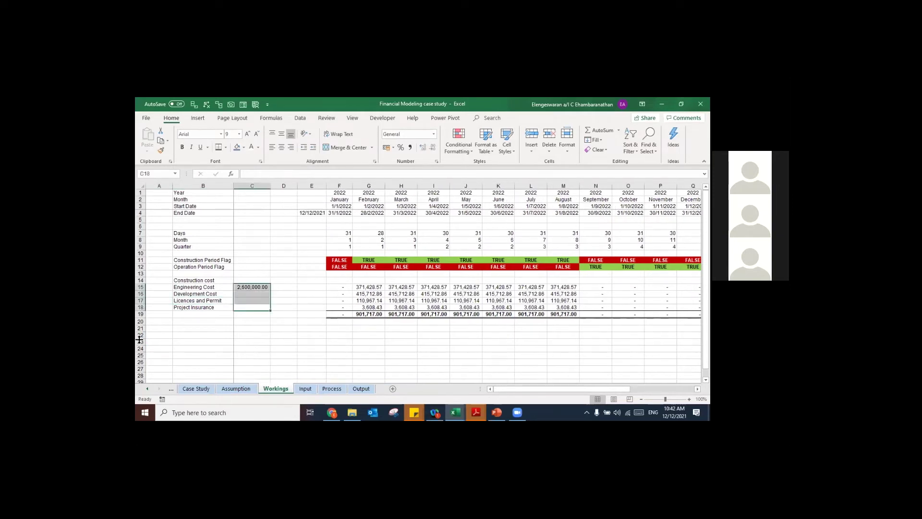
{"action": "key", "text": "ctrl+d"}
Step: Add the overall construction cost total =SUM(C15:C18) in C19 and make it bold
{"action": "key", "text": "Down"}
{"action": "key", "text": "alt+equal"}
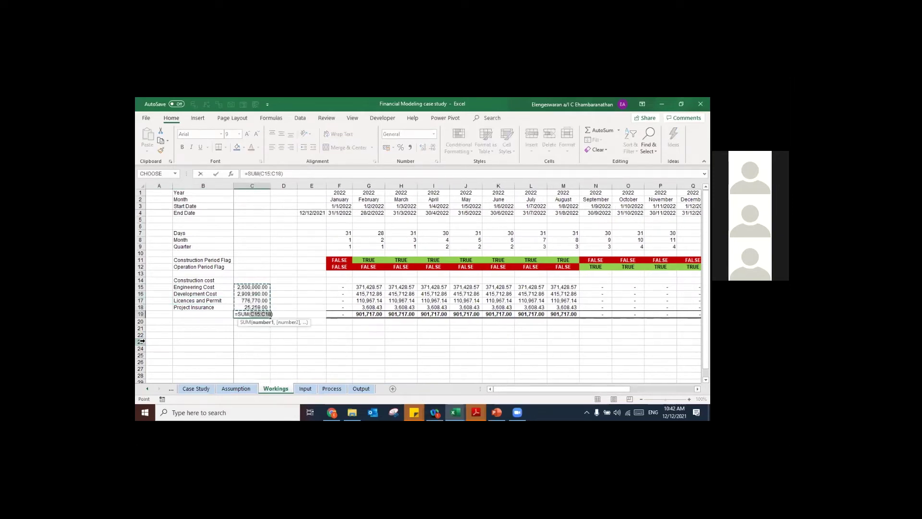
{"action": "key", "text": "Return"}
{"action": "key", "text": "Up"}
{"action": "key", "text": "ctrl+b"}
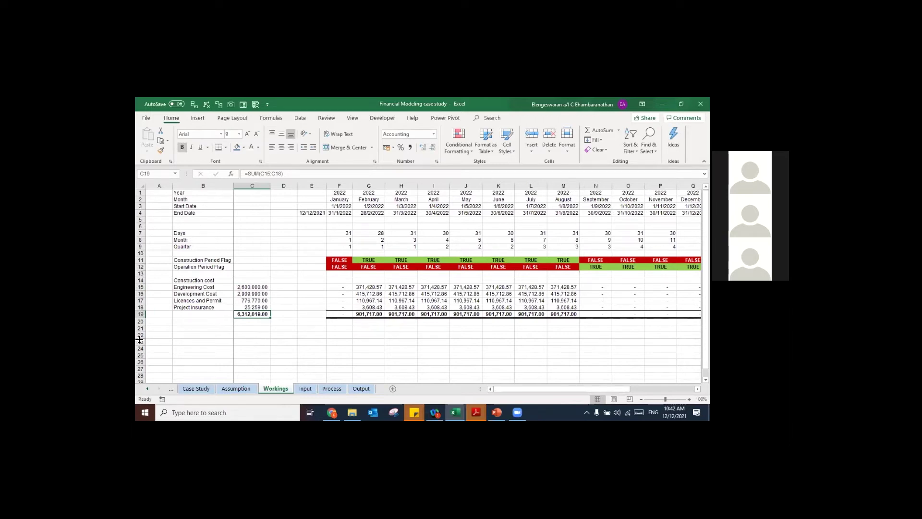
{"action": "key", "text": "alt"}
{"action": "key", "text": "Left"}
{"action": "key", "text": "Left"}
{"action": "key", "text": "Left"}
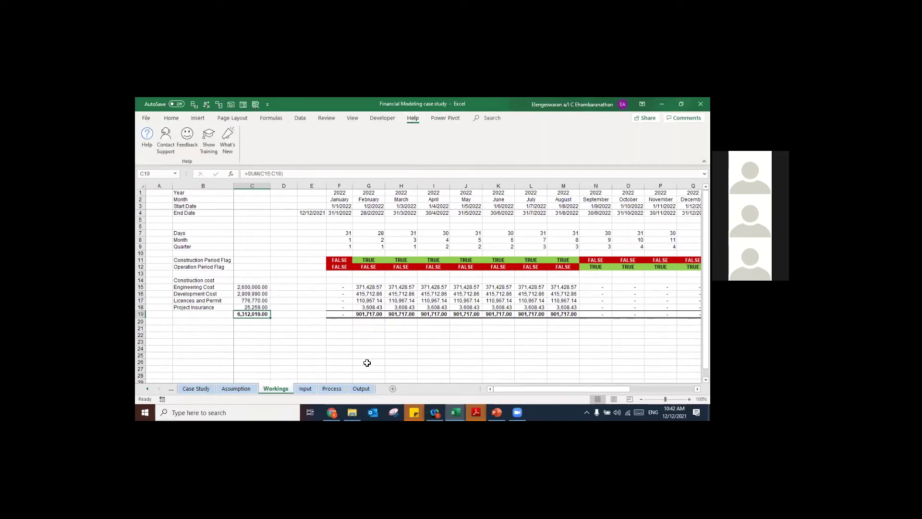
{"action": "key", "text": "alt+h"}
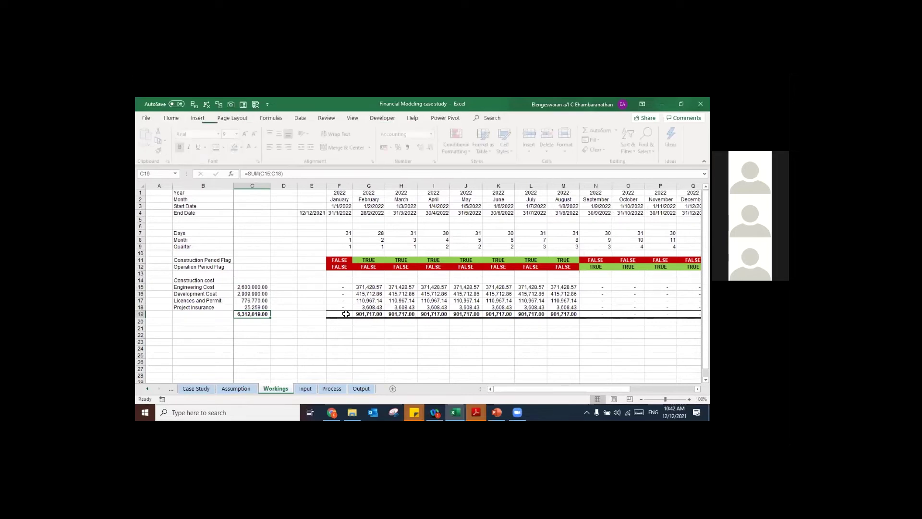
Step: Copy the top and double bottom border formatting of F19 onto the overall total in C19 with Paste Special
{"action": "left_click", "coordinate": [346, 314]}
{"action": "key", "text": "ctrl+c"}
{"action": "key", "text": "Left"}
{"action": "key", "text": "Left"}
{"action": "key", "text": "Left"}
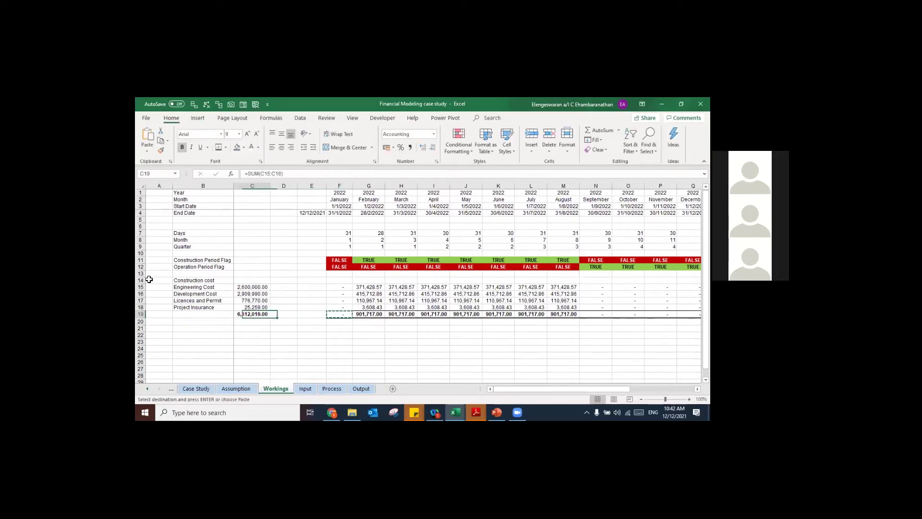
{"action": "key", "text": "ctrl+alt+v"}
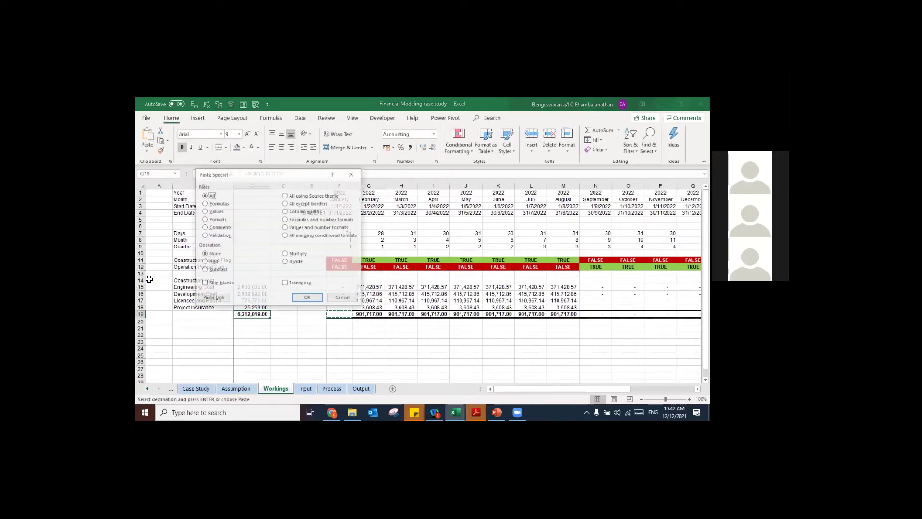
{"action": "key", "text": "Return"}
Step: Clear the copy selection and make the Construction cost heading in B14 bold
{"action": "key", "text": "Up"}
{"action": "key", "text": "Up"}
{"action": "key", "text": "Up"}
{"action": "key", "text": "Up"}
{"action": "key", "text": "Up"}
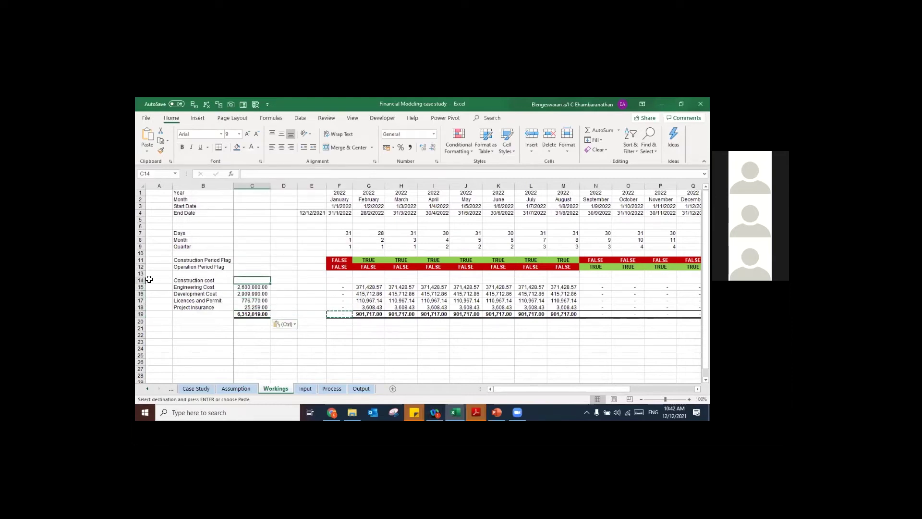
{"action": "key", "text": "Left"}
{"action": "key", "text": "Escape"}
{"action": "key", "text": "ctrl+b"}
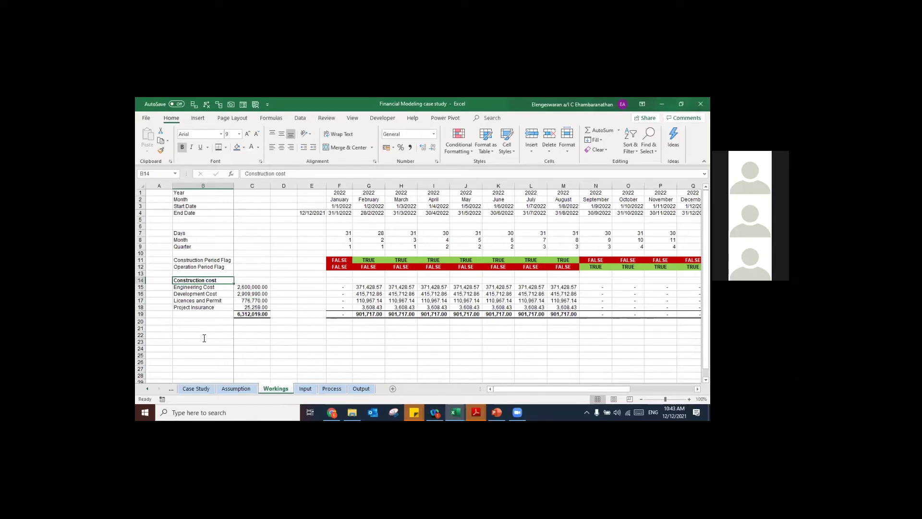
Step: Enter the section heading Operation Cost in B22, below the construction cost block
{"action": "left_click", "coordinate": [204, 337]}
{"action": "type", "text": "Operation"}
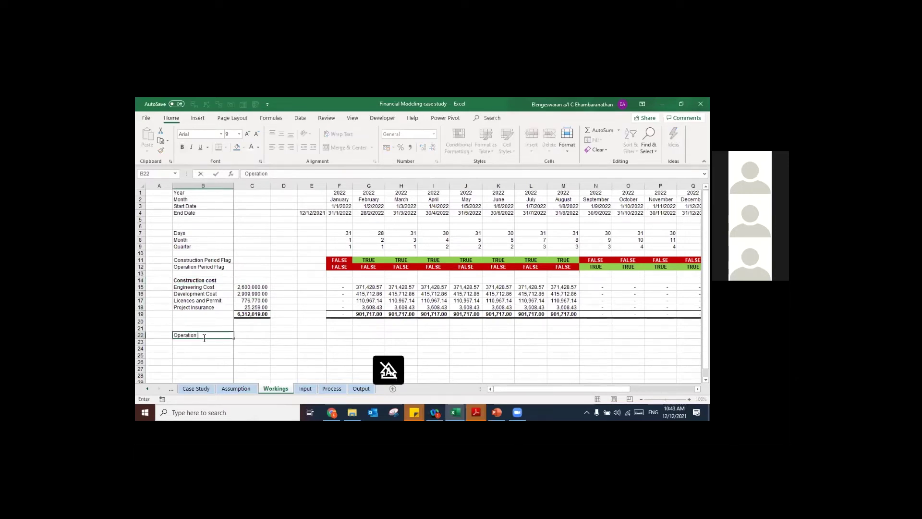
{"action": "type", "text": " Cost"}
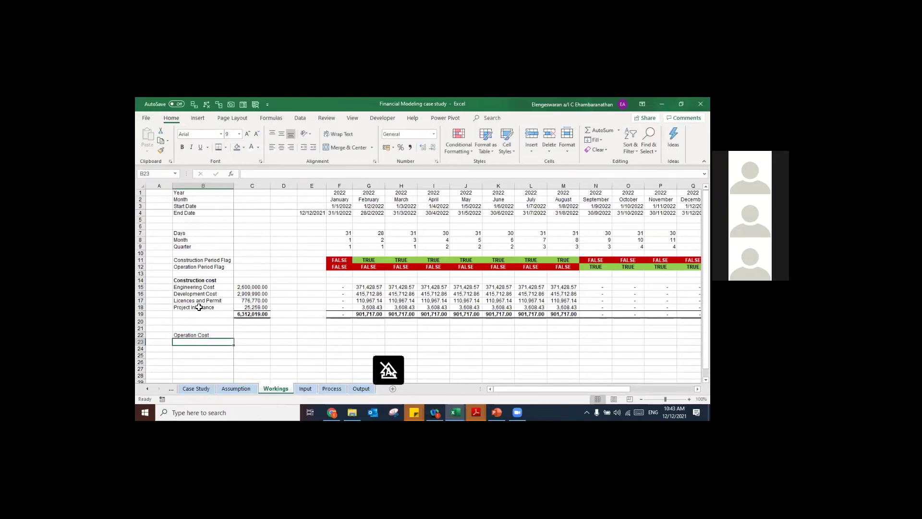
Step: Change the section heading in B14 to read Construction Cost with a capital C in Cost
{"action": "double_click", "coordinate": [199, 282]}
{"action": "key", "text": "End"}
{"action": "key", "text": "ctrl+shift+Left"}
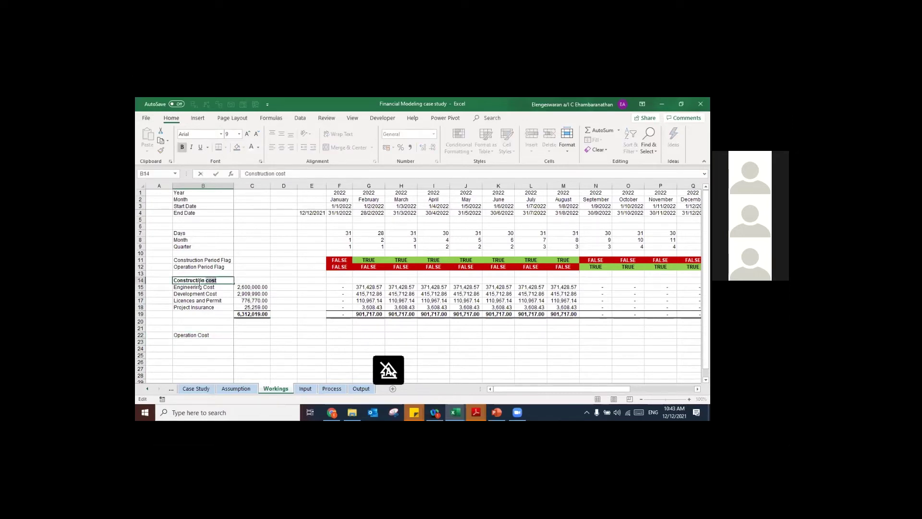
{"action": "type", "text": "Cost"}
{"action": "key", "text": "Return"}
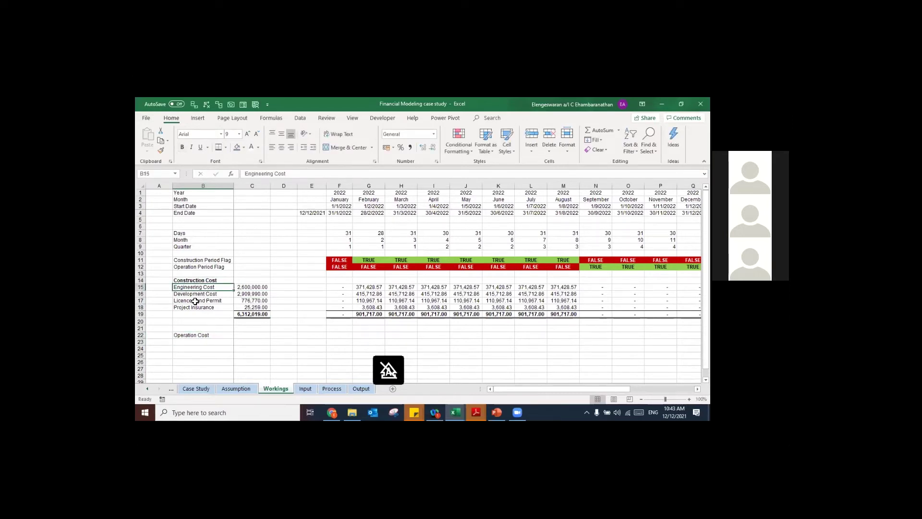
Step: Rename the section heading in B22 as Operations and make it bold
{"action": "left_click", "coordinate": [188, 335]}
{"action": "double_click", "coordinate": [188, 334]}
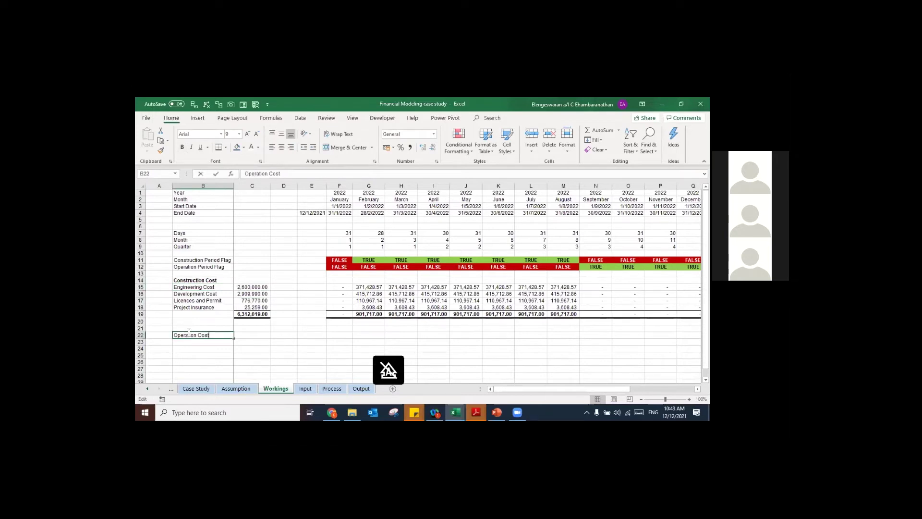
{"action": "key", "text": "End"}
{"action": "key", "text": "BackSpace"}
{"action": "key", "text": "BackSpace"}
{"action": "key", "text": "BackSpace"}
{"action": "key", "text": "BackSpace"}
{"action": "key", "text": "BackSpace"}
{"action": "key", "text": "Caps_Lock"}
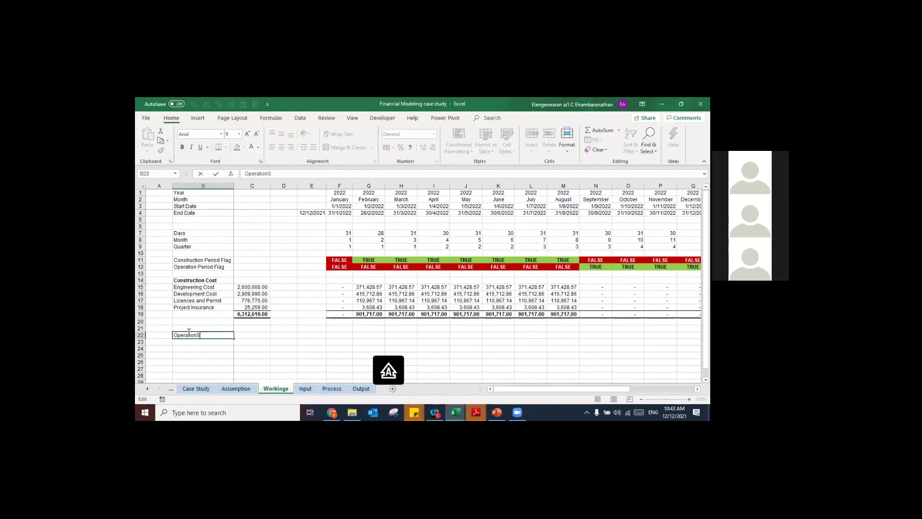
{"action": "key", "text": "Return"}
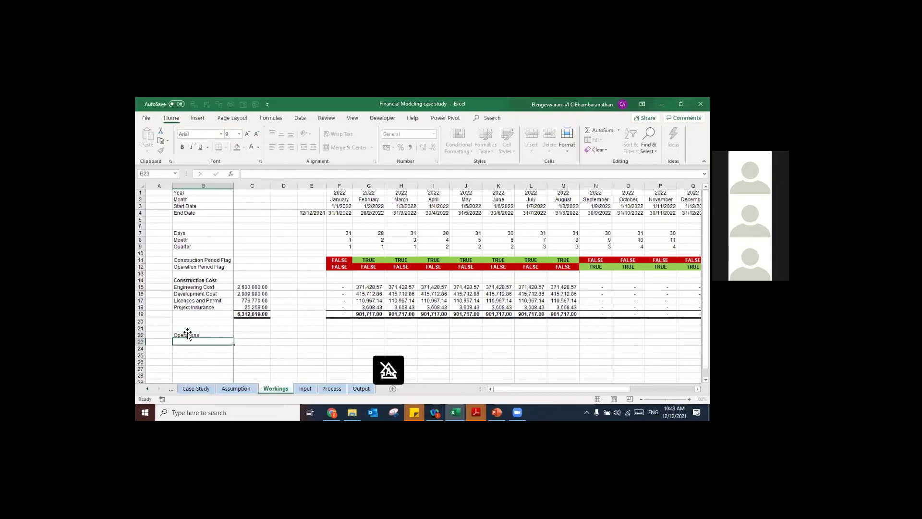
{"action": "left_click", "coordinate": [188, 335]}
{"action": "key", "text": "ctrl+b"}
{"action": "key", "text": "Down"}
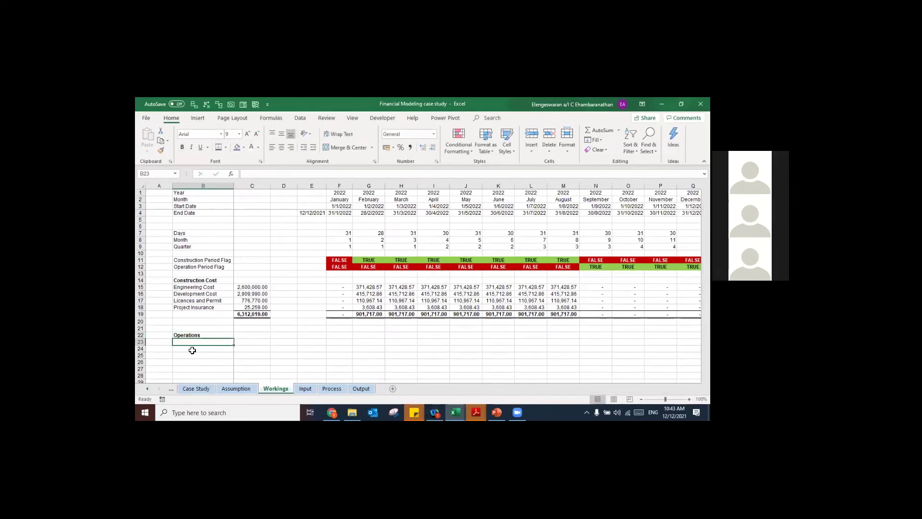
Step: Copy the Room, F&B and Events Management Revenue labels from B29:B31 of the Assumption sheet into Workings starting at B23
{"action": "key", "text": "ctrl+Page_Up"}
{"action": "scroll", "coordinate": [193, 349], "scroll_direction": "down", "scroll_amount": 2}
{"action": "left_click", "coordinate": [188, 347]}
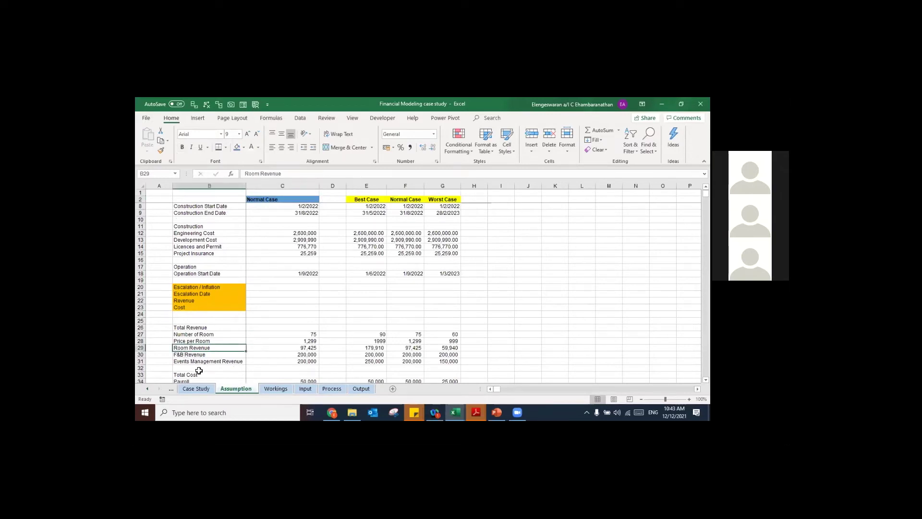
{"action": "key", "text": "shift+Down"}
{"action": "key", "text": "shift+Down"}
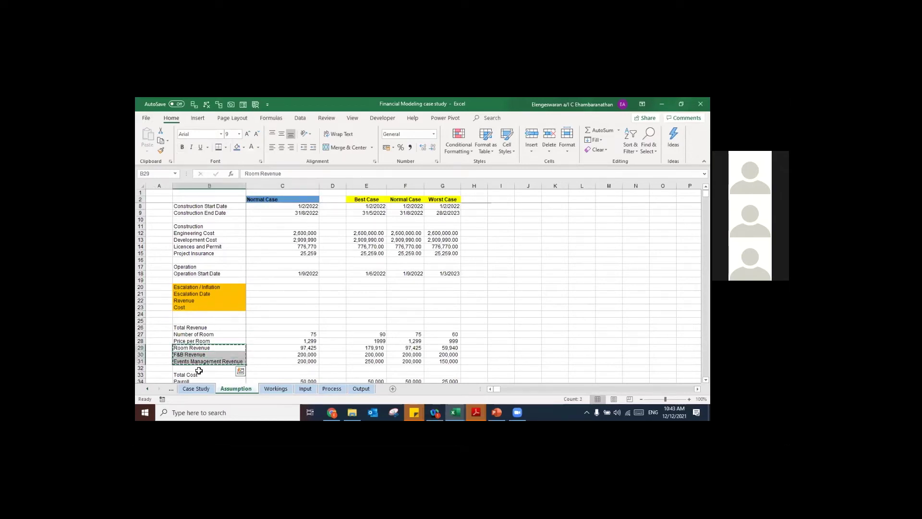
{"action": "key", "text": "ctrl+c"}
{"action": "key", "text": "ctrl+Page_Down"}
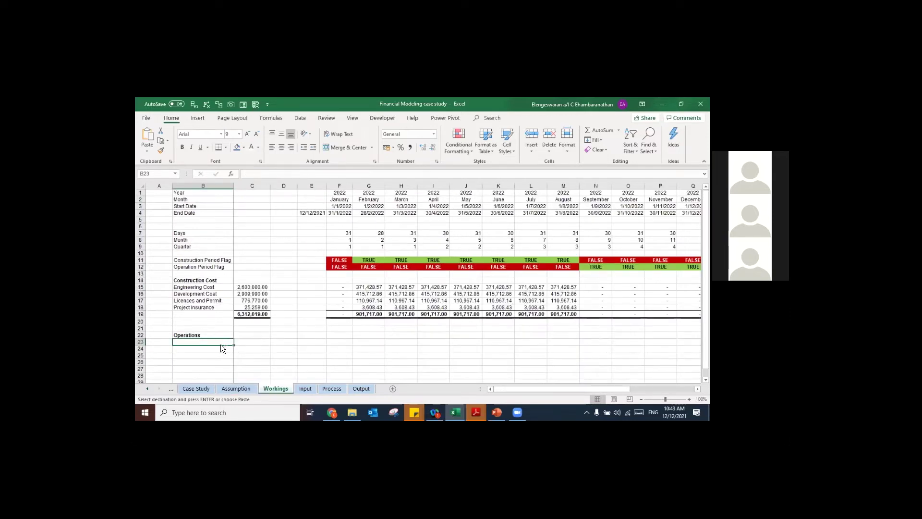
{"action": "key", "text": "ctrl+v"}
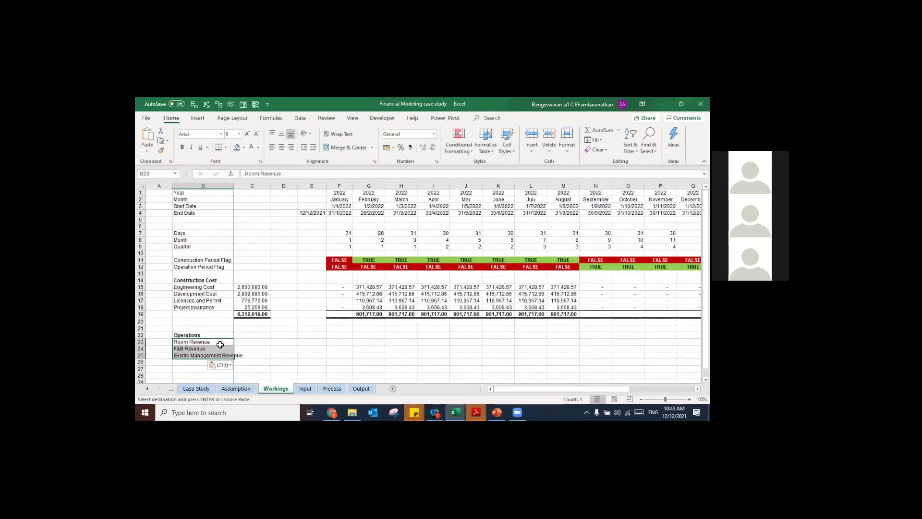
Step: Add the note "Monthly basis" to the Total Revenue heading in B26 of the Assumption sheet
{"action": "key", "text": "ctrl+Page_Up"}
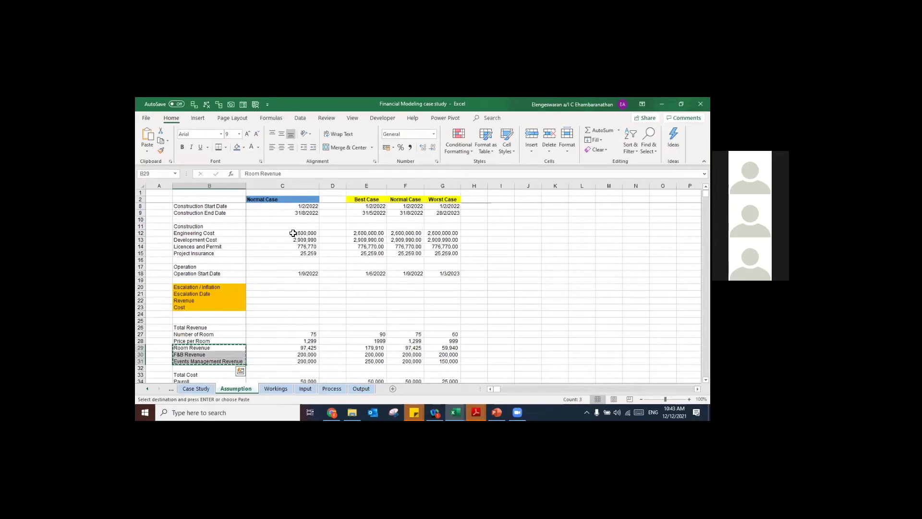
{"action": "left_click_drag", "start_coordinate": [294, 233], "coordinate": [308, 255]}
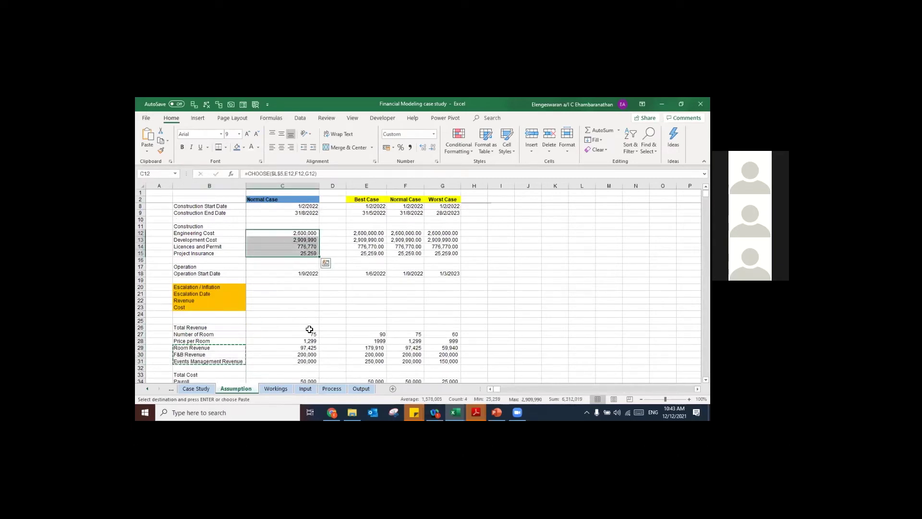
{"action": "left_click_drag", "start_coordinate": [299, 334], "coordinate": [297, 341]}
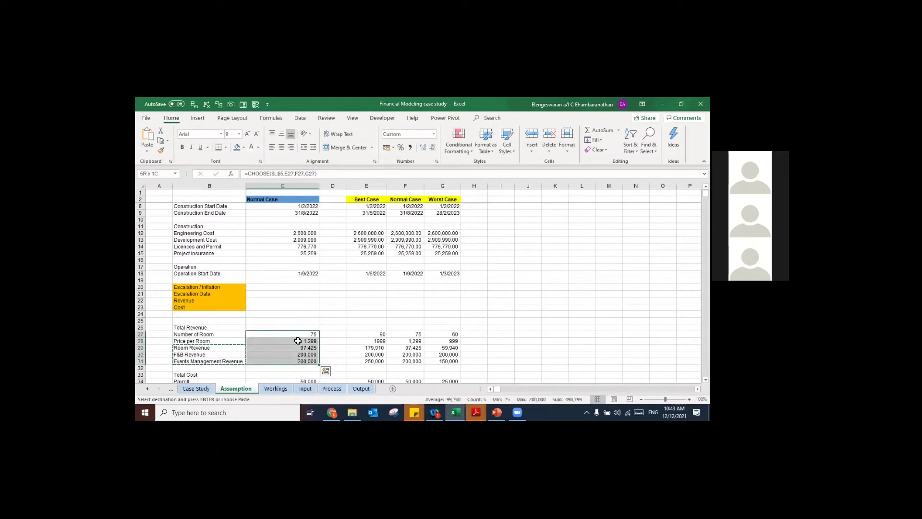
{"action": "left_click", "coordinate": [206, 327]}
{"action": "key", "text": "Escape"}
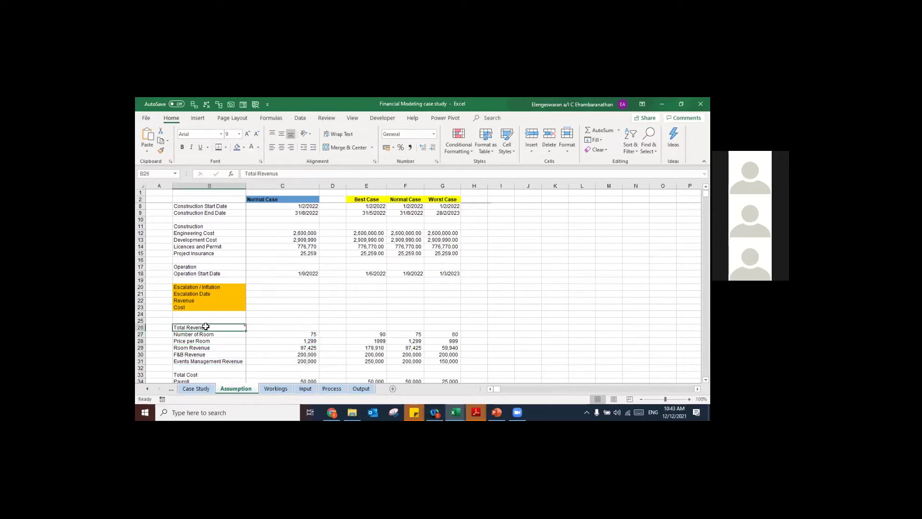
{"action": "key", "text": "shift+F2"}
{"action": "type", "text": "Month"}
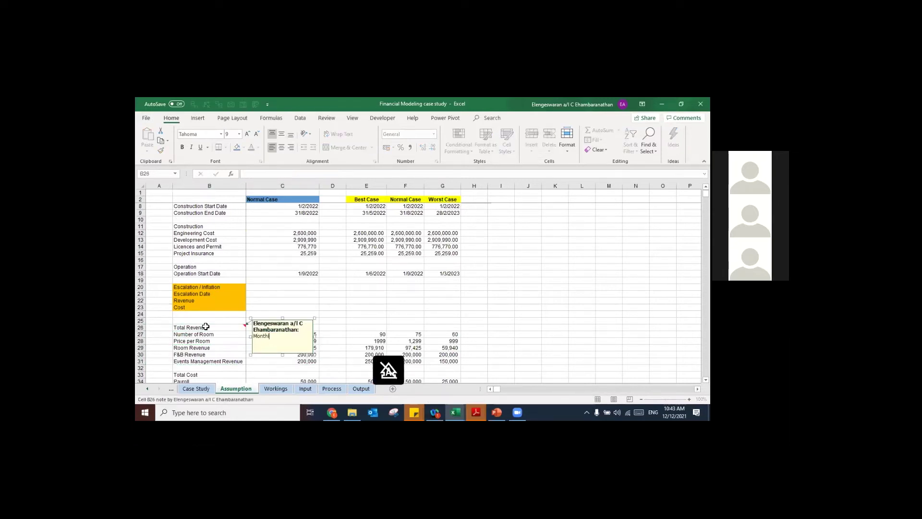
{"action": "type", "text": "ly basis"}
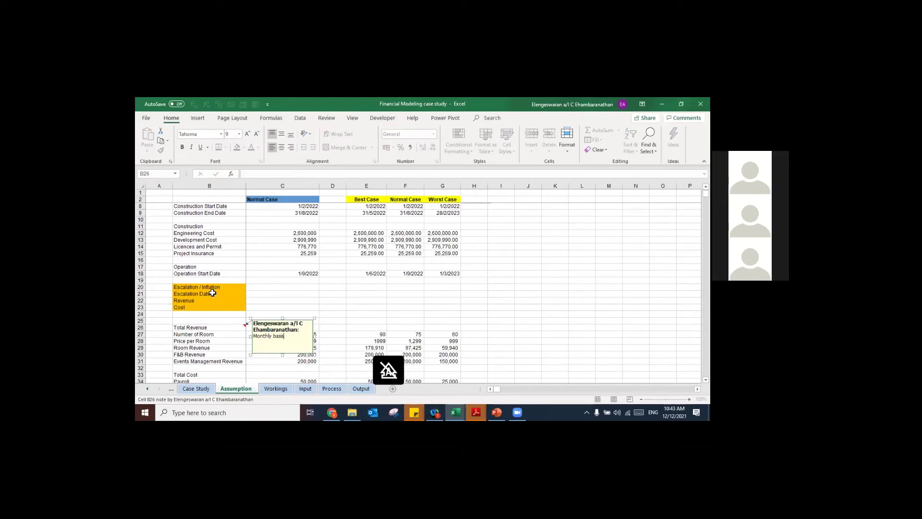
Step: Add the note "one lump sum" to the Engineering Cost label in B12 of the Assumption sheet
{"action": "left_click", "coordinate": [194, 235]}
{"action": "key", "text": "shift+Down"}
{"action": "key", "text": "shift+Down"}
{"action": "key", "text": "shift+Down"}
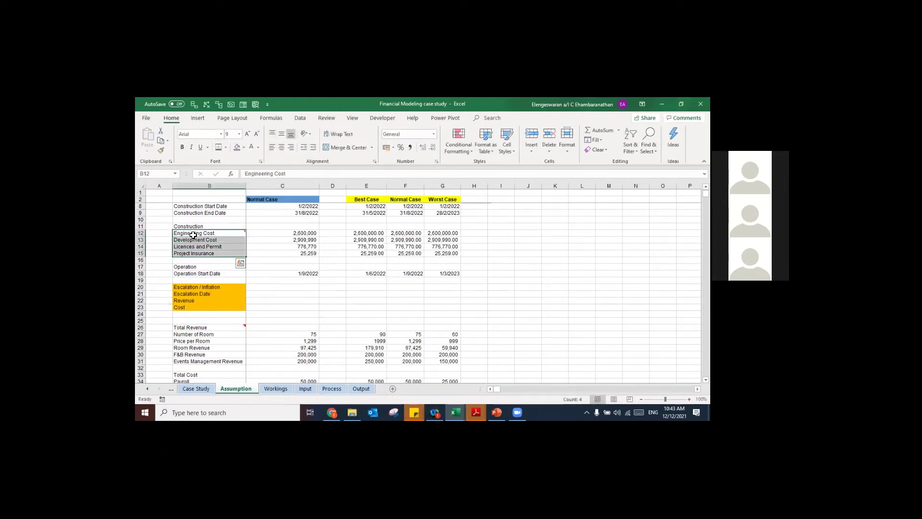
{"action": "key", "text": "shift+F2"}
{"action": "type", "text": "one lump sum"}
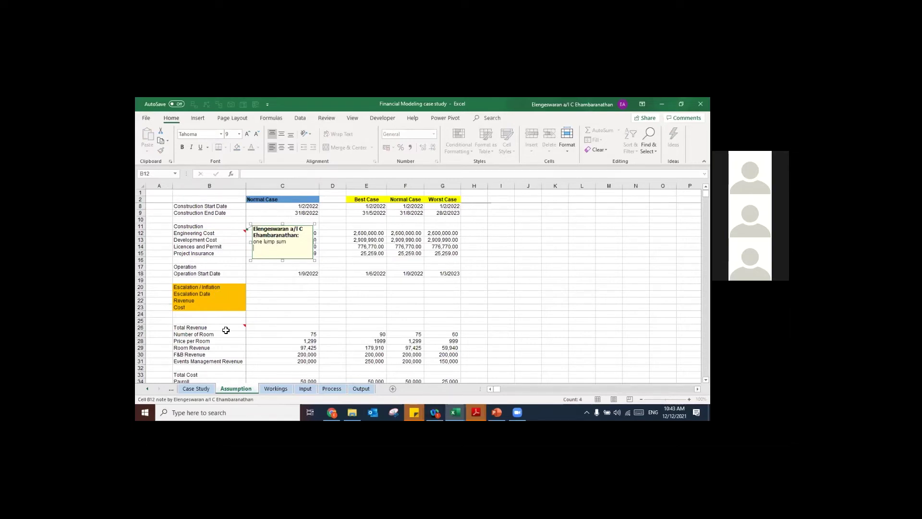
{"action": "left_click", "coordinate": [199, 349]}
{"action": "key", "text": "Left"}
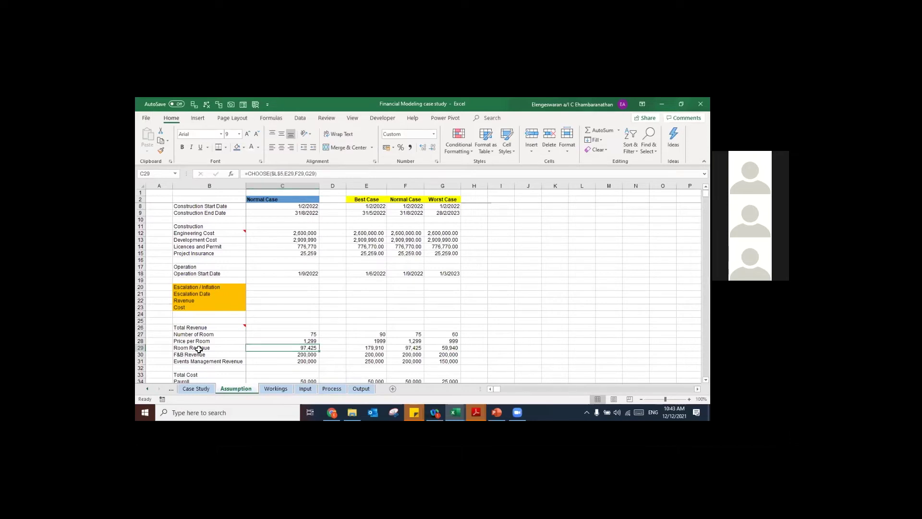
Step: Enter the January room revenue formula ='Assumption '!$C29*Workings!F$12 in F23 of the Workings sheet
{"action": "key", "text": "ctrl+Page_Down"}
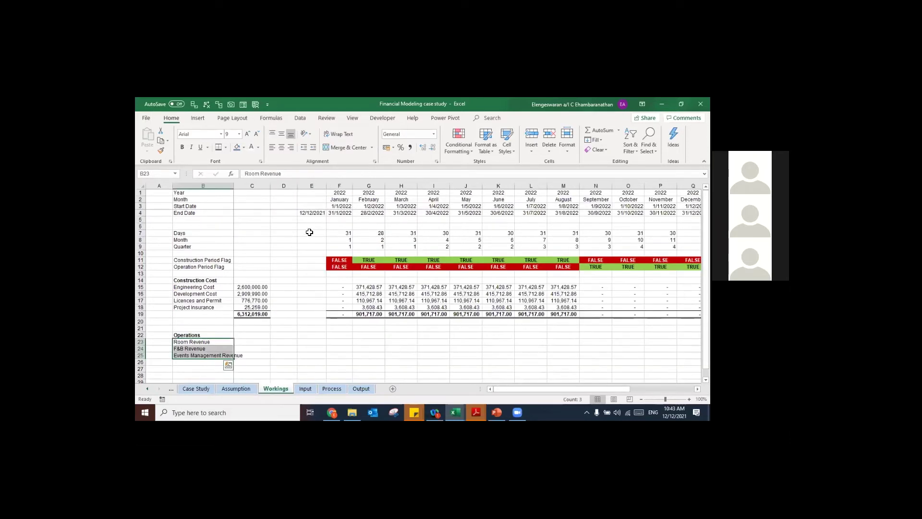
{"action": "key", "text": "Right"}
{"action": "key", "text": "Right"}
{"action": "key", "text": "Right"}
{"action": "key", "text": "Right"}
{"action": "type", "text": "="}
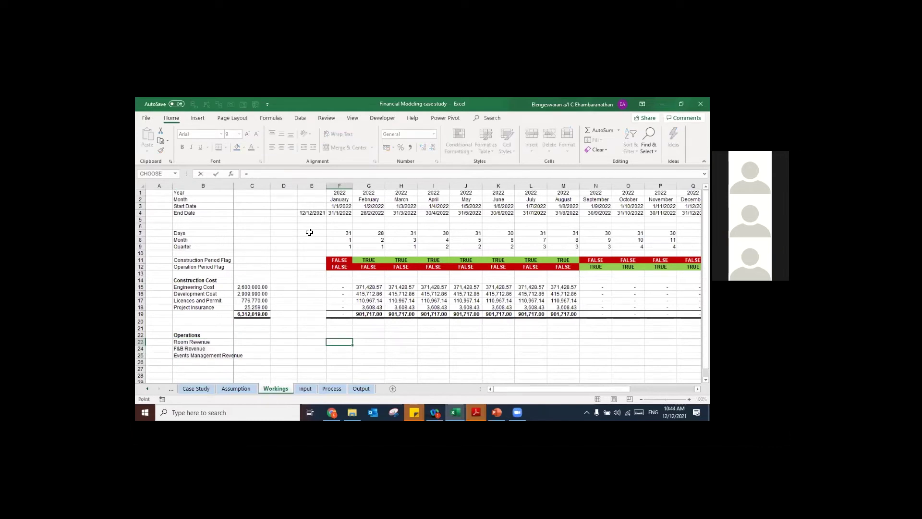
{"action": "key", "text": "ctrl+Page_Up"}
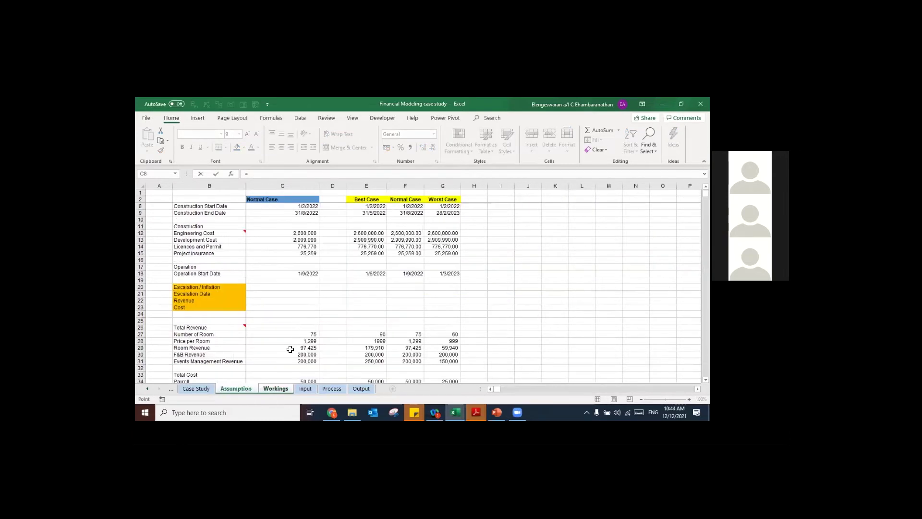
{"action": "key", "text": "Down"}
{"action": "key", "text": "Down"}
{"action": "key", "text": "Down"}
{"action": "key", "text": "Down"}
{"action": "key", "text": "Down"}
{"action": "key", "text": "Down"}
{"action": "key", "text": "Down"}
{"action": "key", "text": "Down"}
{"action": "key", "text": "Down"}
{"action": "key", "text": "Down"}
{"action": "key", "text": "Down"}
{"action": "key", "text": "Down"}
{"action": "key", "text": "Down"}
{"action": "key", "text": "Down"}
{"action": "key", "text": "Down"}
{"action": "key", "text": "Down"}
{"action": "key", "text": "Down"}
{"action": "key", "text": "Down"}
{"action": "key", "text": "Down"}
{"action": "key", "text": "Down"}
{"action": "key", "text": "F4"}
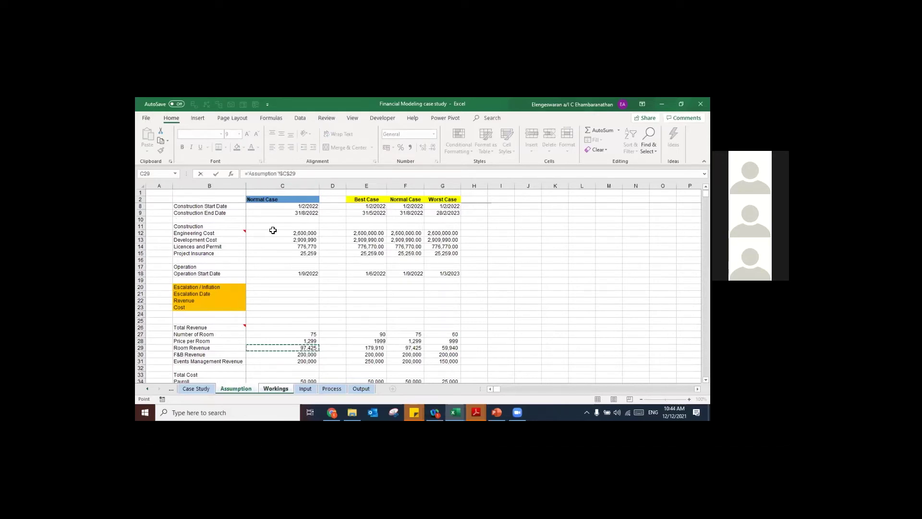
{"action": "key", "text": "F4"}
{"action": "key", "text": "F4"}
{"action": "left_click", "coordinate": [298, 174]}
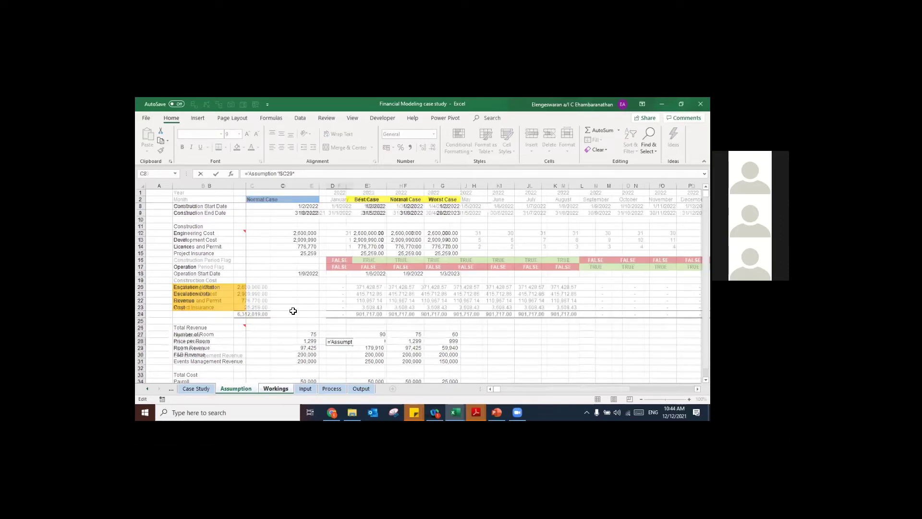
{"action": "key", "text": "Return"}
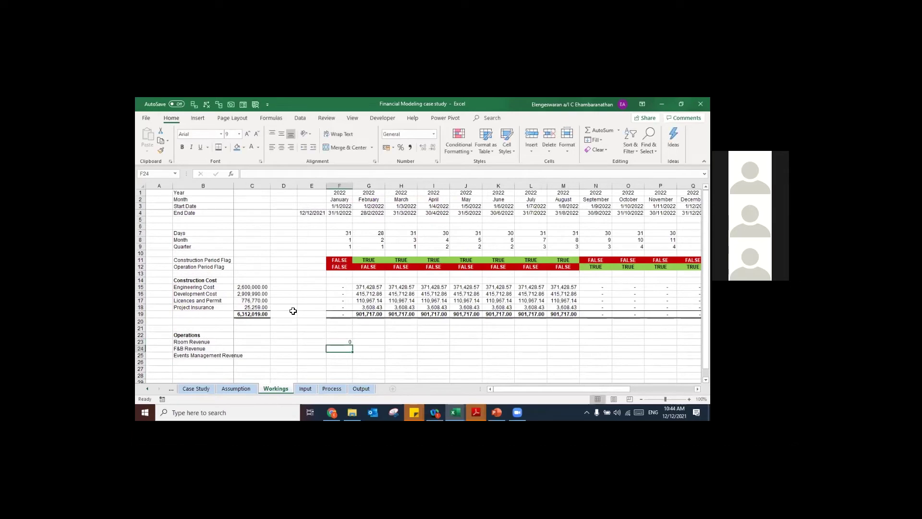
Step: Copy the room revenue formula in F23 down to the F&B and Events Management rows, F24:F25
{"action": "key", "text": "Up"}
{"action": "key", "text": "ctrl+c"}
{"action": "key", "text": "shift+Down"}
{"action": "key", "text": "shift+Down"}
{"action": "key", "text": "ctrl+v"}
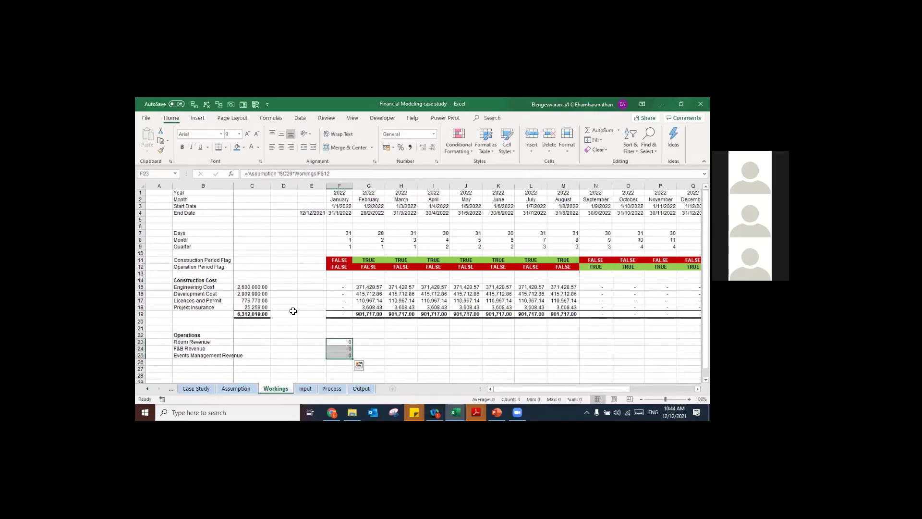
Step: Fill the three revenue formulas in F23:F25 rightward across the monthly timeline to column X
{"action": "key", "text": "Up"}
{"action": "key", "text": "Up"}
{"action": "key", "text": "Up"}
{"action": "key", "text": "Up"}
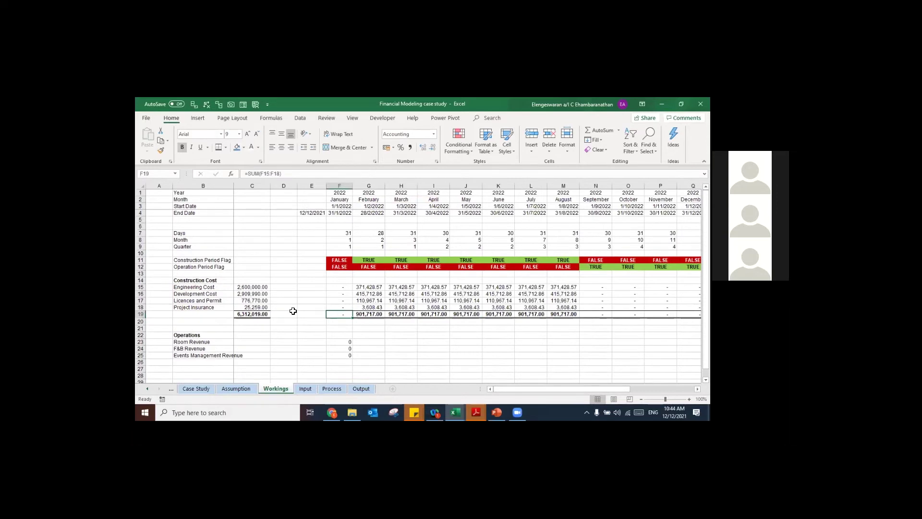
{"action": "left_click_drag", "start_coordinate": [340, 341], "coordinate": [698, 348]}
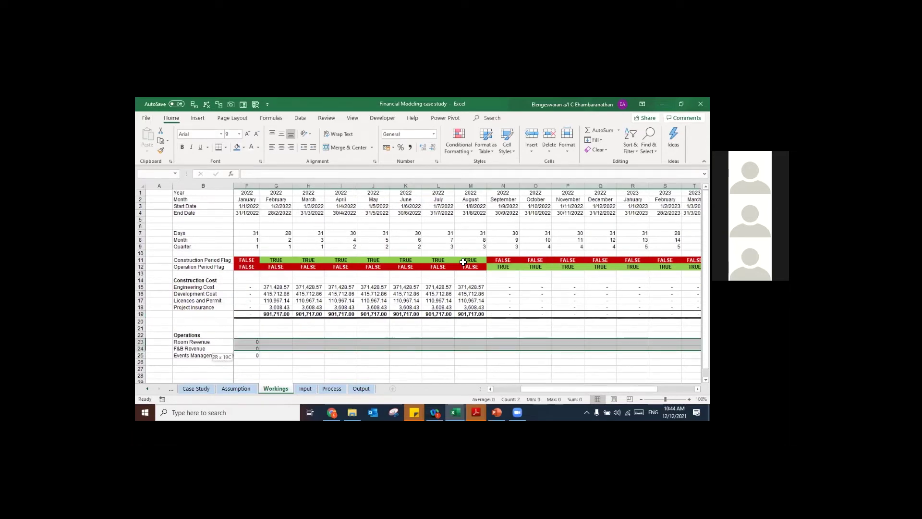
{"action": "key", "text": "ctrl+r"}
{"action": "left_click", "coordinate": [470, 186]}
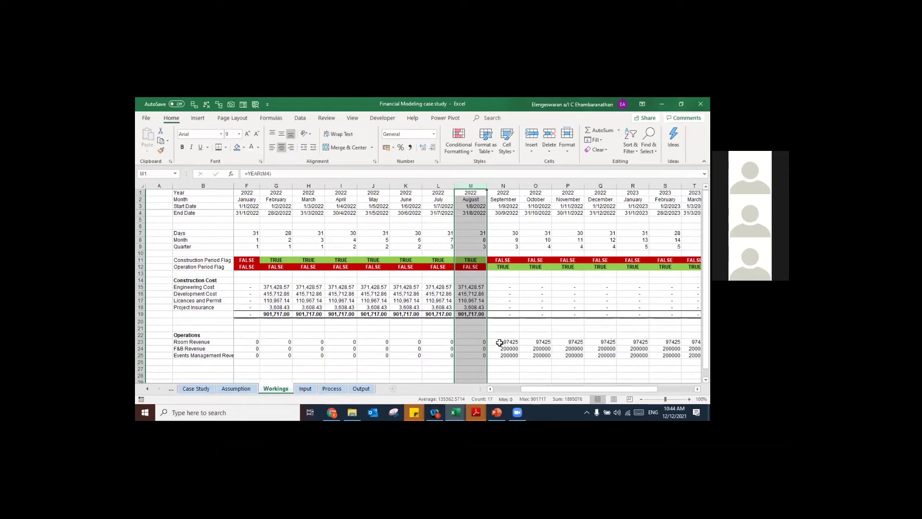
Step: Apply the comma number style to the monthly revenue figures in F23:X25
{"action": "left_click_drag", "start_coordinate": [247, 341], "coordinate": [246, 355]}
{"action": "key", "text": "ctrl+shift+Right"}
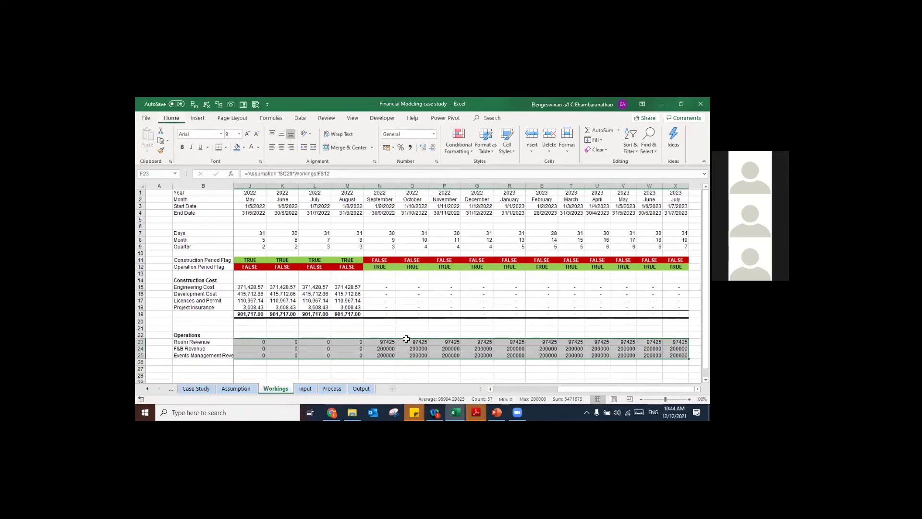
{"action": "key", "text": "alt+h"}
{"action": "key", "text": "k"}
{"action": "key", "text": "shift+BackSpace"}
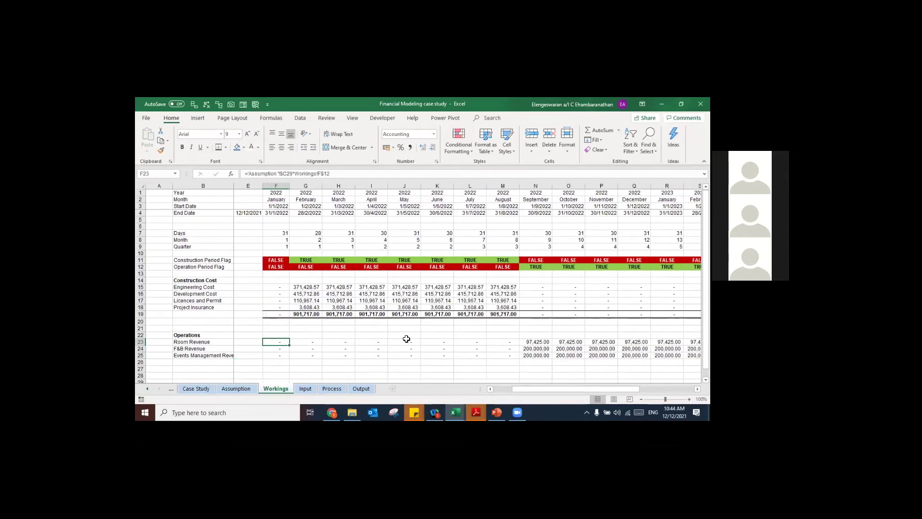
Step: Add bold monthly revenue totals in row 26, summing rows 23 to 25 for columns F to X
{"action": "key", "text": "ctrl+Down"}
{"action": "key", "text": "ctrl+Right"}
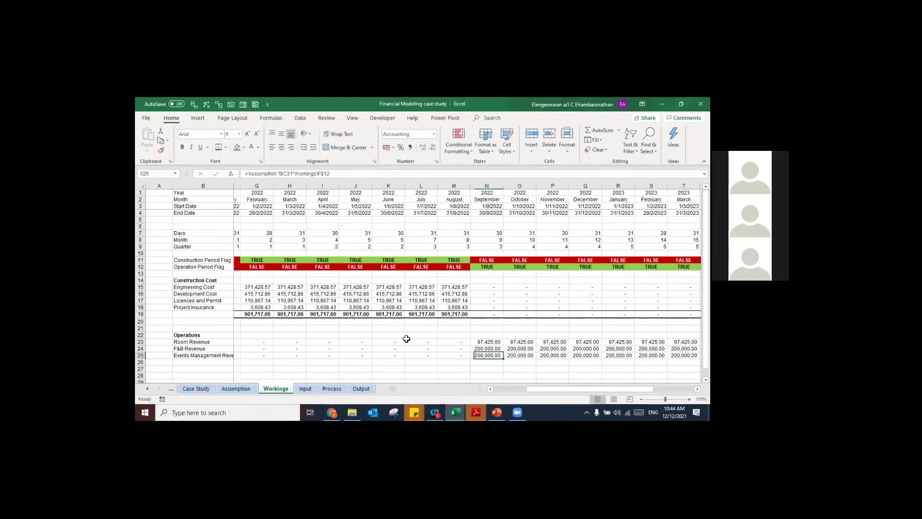
{"action": "key", "text": "Down"}
{"action": "key", "text": "shift+Left"}
{"action": "key", "text": "shift+Left"}
{"action": "key", "text": "shift+Left"}
{"action": "key", "text": "shift+Left"}
{"action": "key", "text": "shift+Left"}
{"action": "key", "text": "shift+Left"}
{"action": "key", "text": "shift+Left"}
{"action": "key", "text": "shift+Left"}
{"action": "key", "text": "shift+Left"}
{"action": "key", "text": "shift+Left"}
{"action": "key", "text": "shift+Left"}
{"action": "key", "text": "shift+Left"}
{"action": "key", "text": "shift+Left"}
{"action": "key", "text": "shift+Left"}
{"action": "key", "text": "shift+Left"}
{"action": "key", "text": "shift+Left"}
{"action": "key", "text": "shift+Left"}
{"action": "key", "text": "shift+Left"}
{"action": "key", "text": "alt+equal"}
{"action": "key", "text": "ctrl+b"}
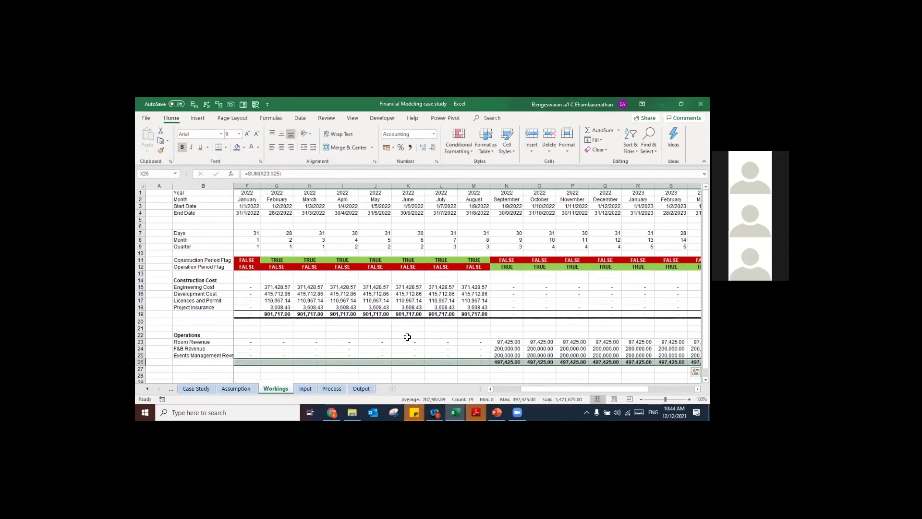
Step: Apply a top and double bottom border to the monthly revenue totals in F26:X26, and return to C26
{"action": "key", "text": "alt+h"}
{"action": "key", "text": "b"}
{"action": "key", "text": "b"}
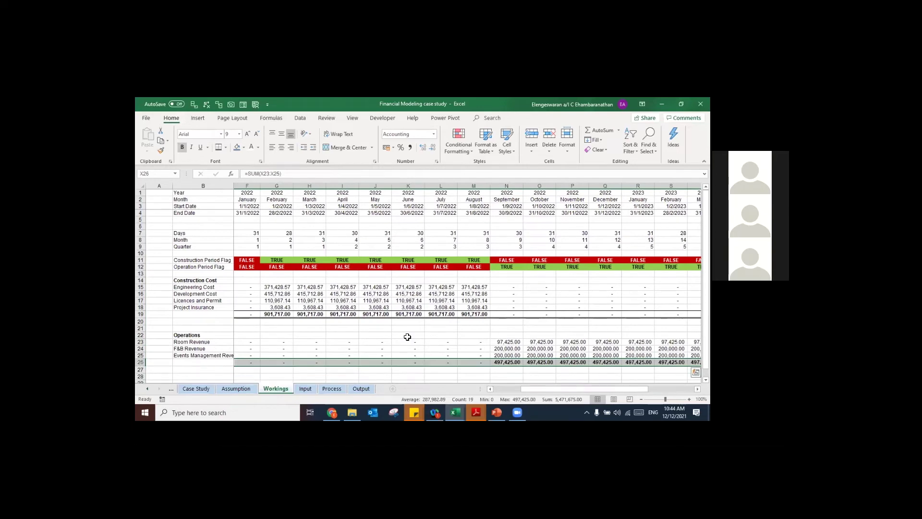
{"action": "key", "text": "Left"}
{"action": "key", "text": "Left"}
{"action": "key", "text": "Left"}
{"action": "key", "text": "Left"}
{"action": "key", "text": "Left"}
{"action": "key", "text": "Left"}
{"action": "key", "text": "Left"}
{"action": "key", "text": "Left"}
{"action": "key", "text": "Left"}
{"action": "key", "text": "Left"}
{"action": "key", "text": "Left"}
{"action": "key", "text": "Left"}
{"action": "key", "text": "Left"}
{"action": "key", "text": "Left"}
{"action": "key", "text": "Left"}
{"action": "key", "text": "Left"}
{"action": "key", "text": "Left"}
{"action": "key", "text": "Left"}
{"action": "key", "text": "Left"}
{"action": "key", "text": "Left"}
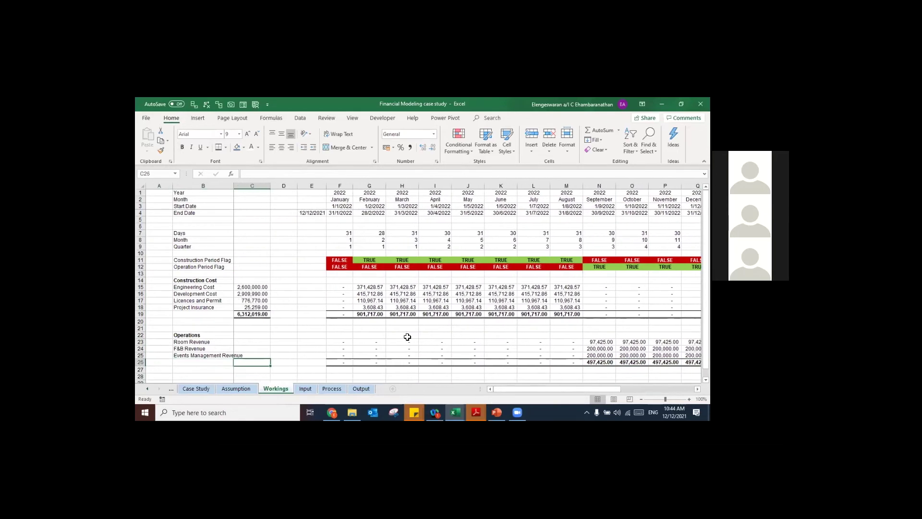
Step: Switch the Assumption sheet scenario to Best Case and check the June 2022 start of operations on the Workings sheet
{"action": "left_click", "coordinate": [230, 391]}
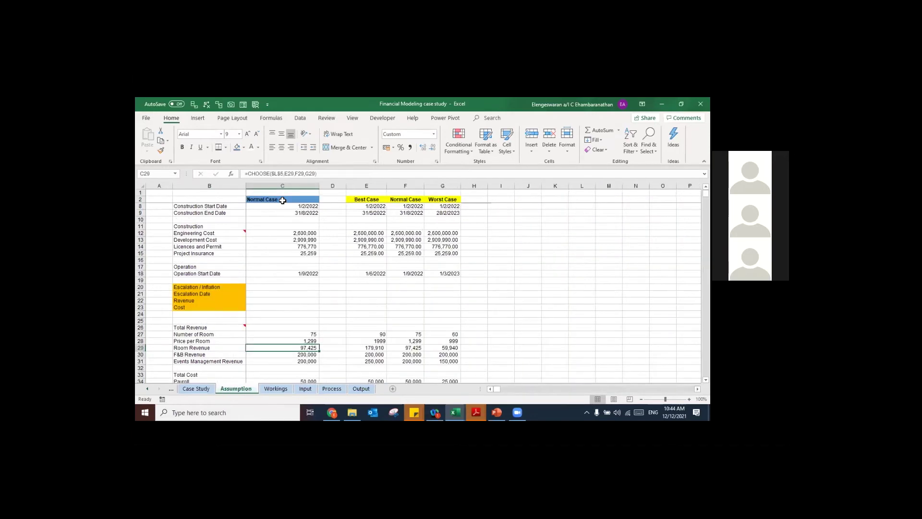
{"action": "left_click", "coordinate": [322, 199]}
{"action": "left_click", "coordinate": [302, 204]}
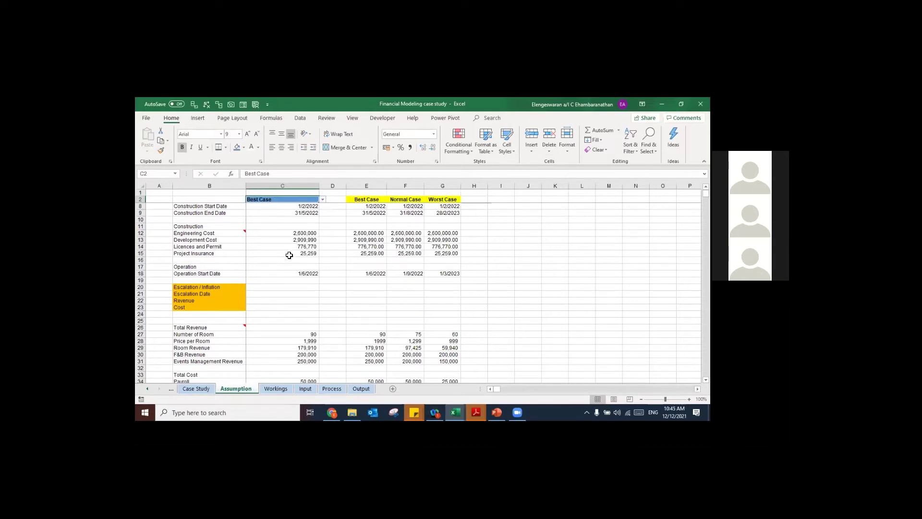
{"action": "scroll", "coordinate": [307, 208], "scroll_direction": "up", "scroll_amount": 2}
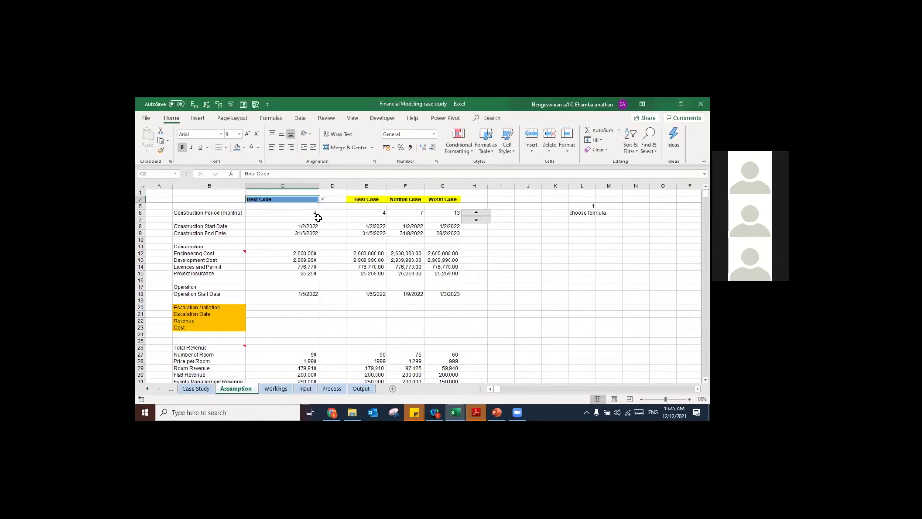
{"action": "left_click", "coordinate": [262, 292]}
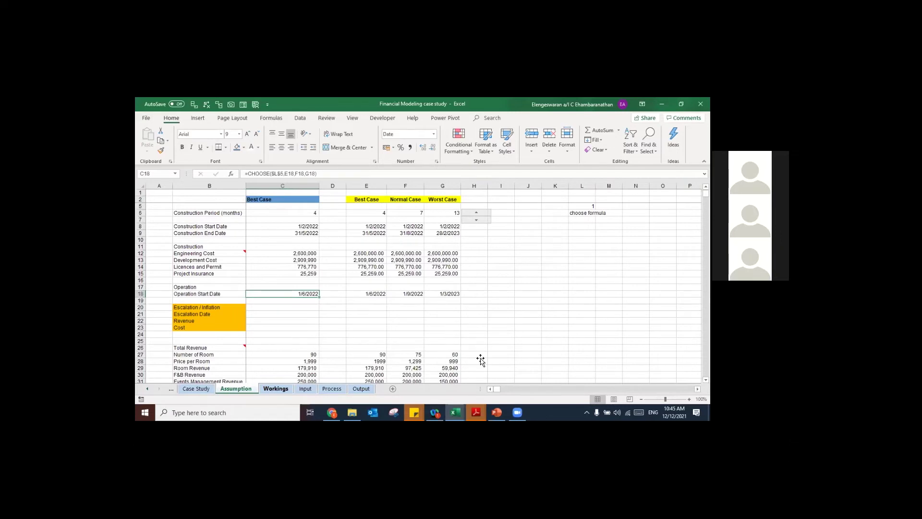
{"action": "key", "text": "ctrl+Page_Down"}
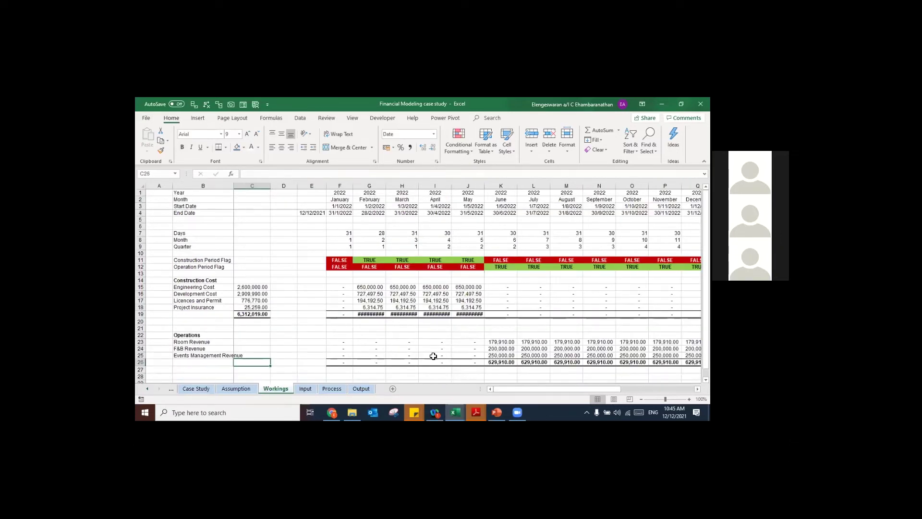
{"action": "left_click", "coordinate": [501, 186]}
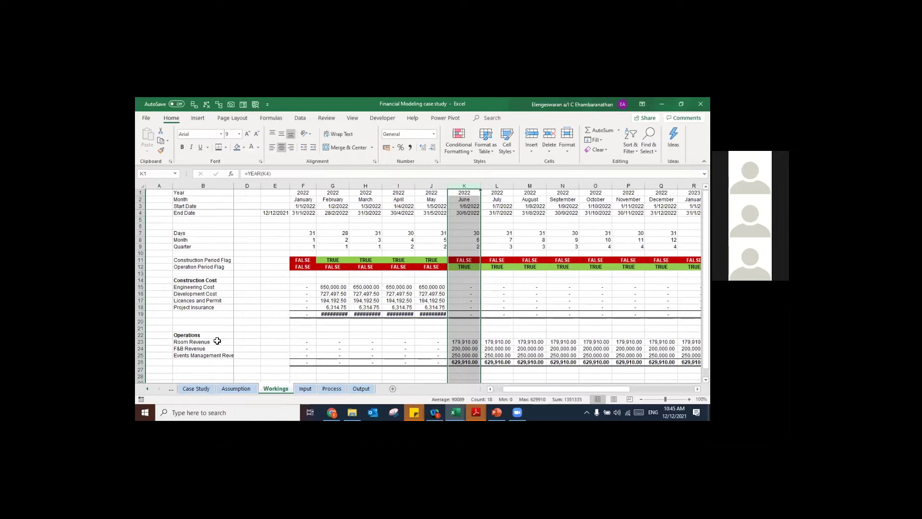
Step: Set the Assumption sheet scenario to Worst Case and return to the Workings sheet
{"action": "left_click", "coordinate": [242, 390]}
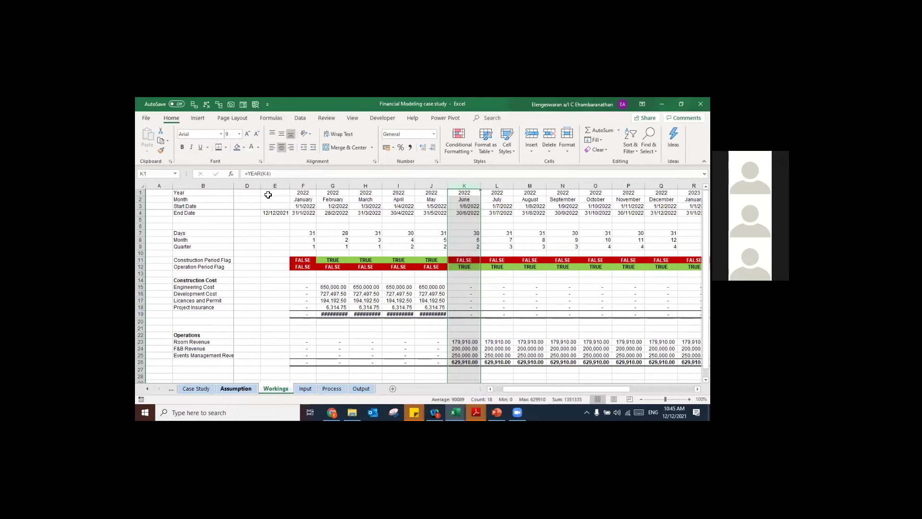
{"action": "left_click", "coordinate": [322, 199]}
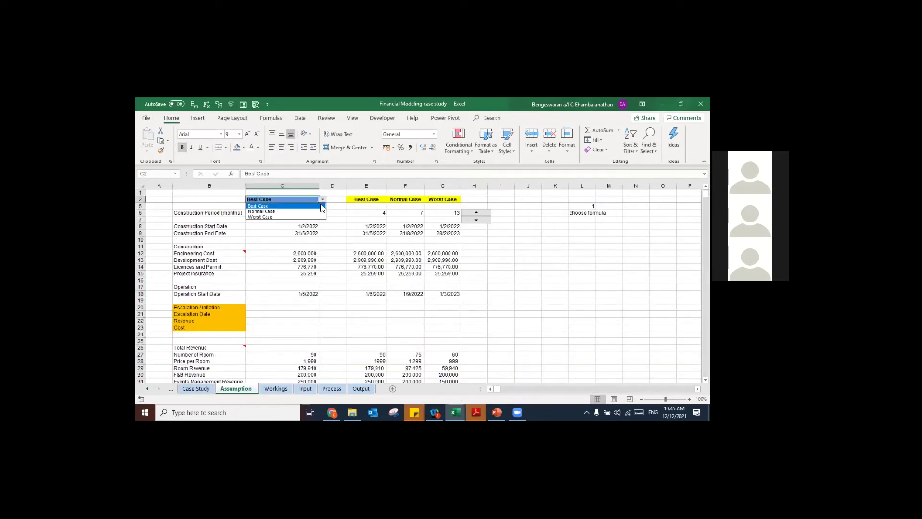
{"action": "left_click", "coordinate": [294, 217]}
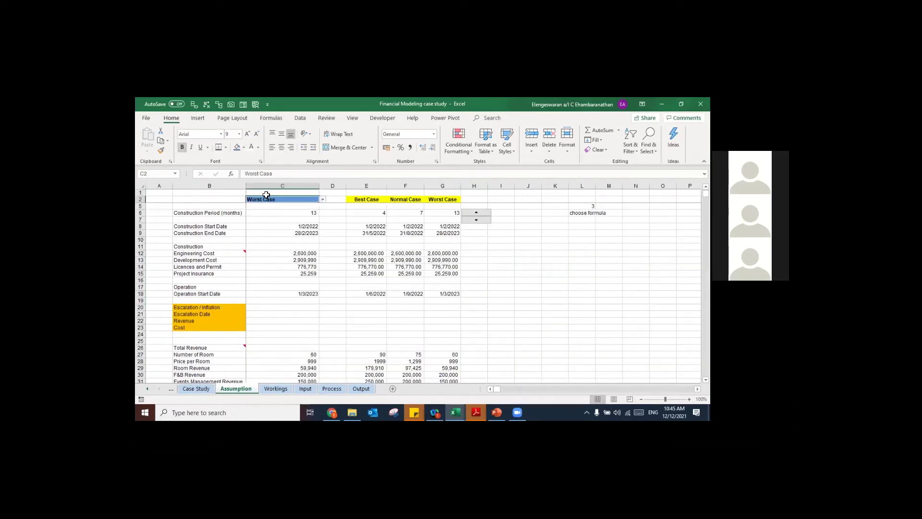
{"action": "left_click", "coordinate": [274, 388]}
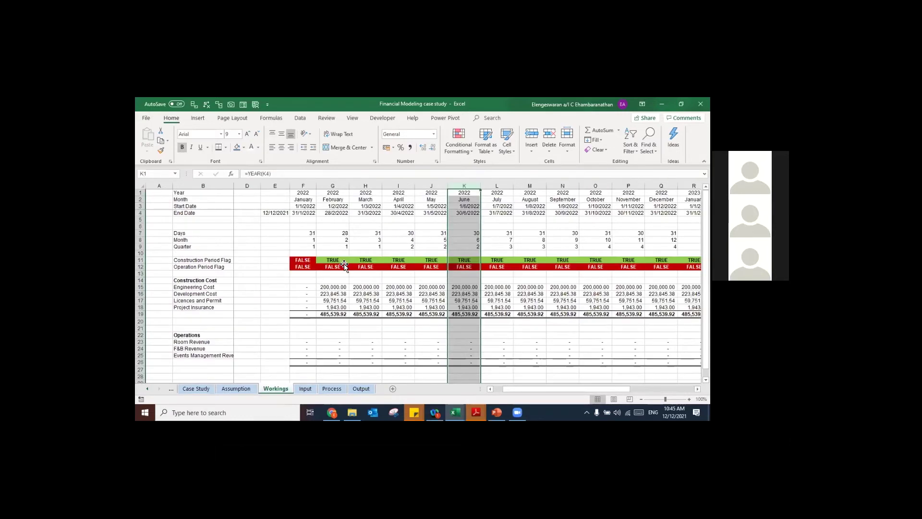
Step: Examine the Operation Period Flag and monthly figures from February 2022 through February 2023 on the Workings sheet
{"action": "left_click", "coordinate": [344, 267]}
{"action": "key", "text": "shift+Right"}
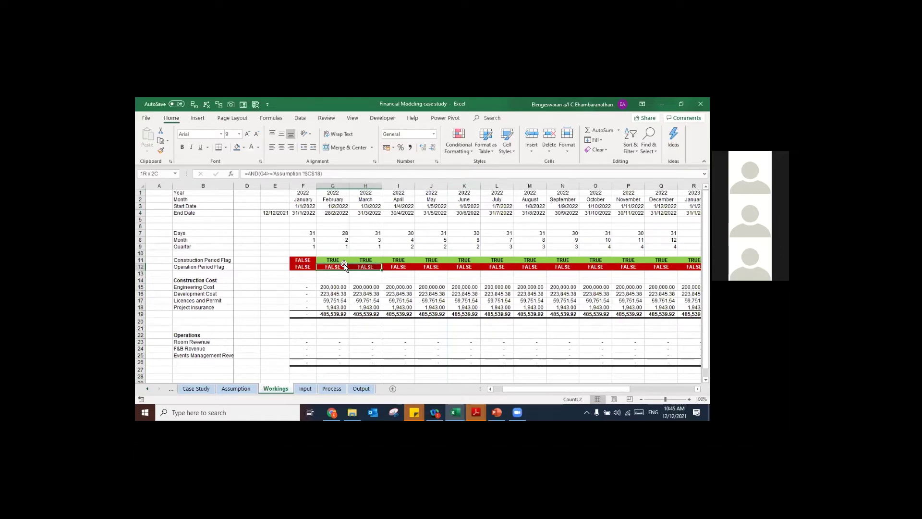
{"action": "key", "text": "shift+Right"}
{"action": "key", "text": "shift+Right"}
{"action": "key", "text": "shift+Right"}
{"action": "key", "text": "shift+Right"}
{"action": "key", "text": "shift+Right"}
{"action": "key", "text": "shift+Right"}
{"action": "key", "text": "shift+Right"}
{"action": "key", "text": "shift+Right"}
{"action": "key", "text": "shift+Right"}
{"action": "key", "text": "shift+Right"}
{"action": "key", "text": "shift+Right"}
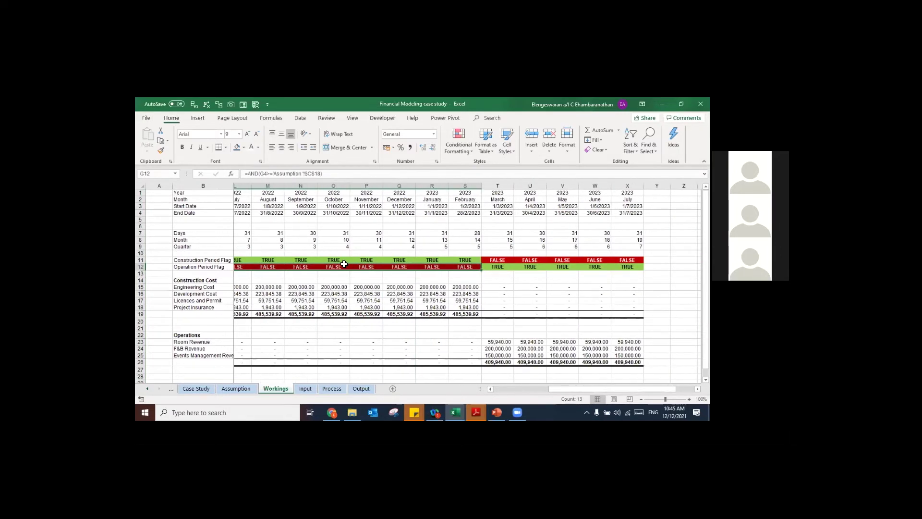
{"action": "key", "text": "ctrl+space"}
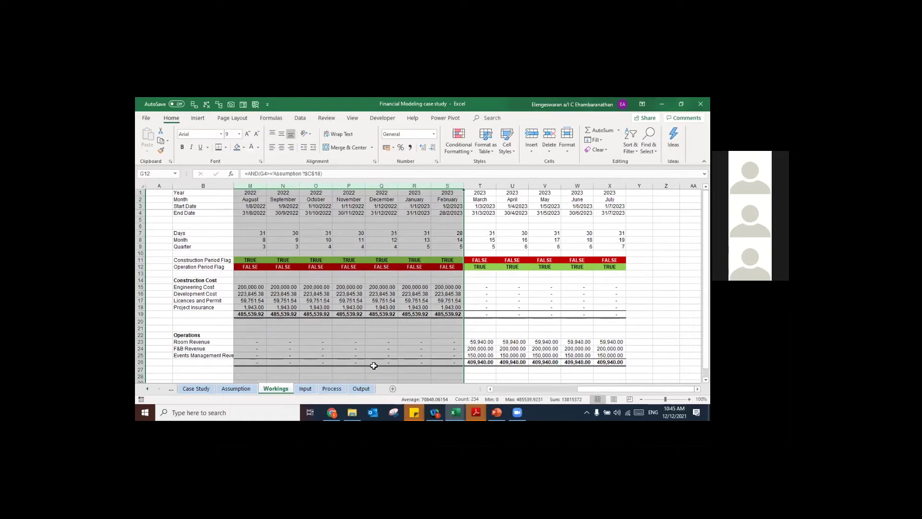
Step: Raise the Worst Case construction period to 15 months and check the shifted timeline on the Workings sheet
{"action": "left_click", "coordinate": [243, 389]}
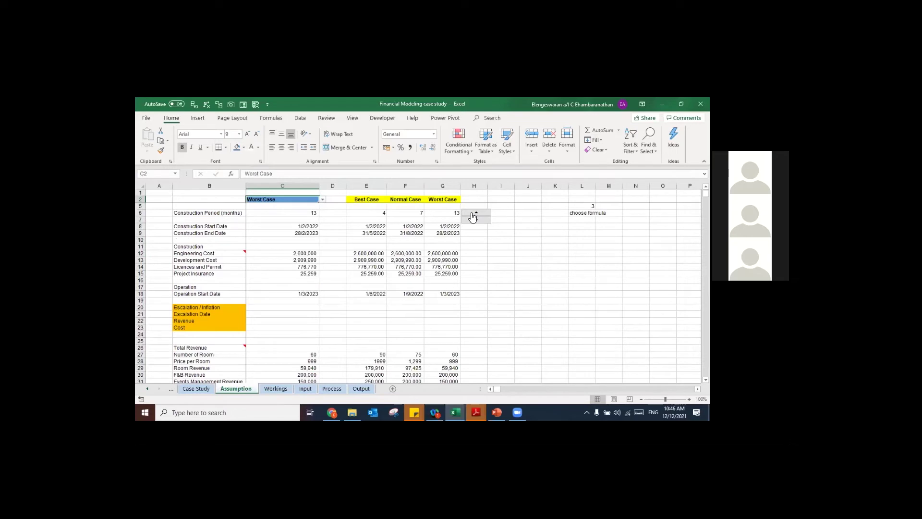
{"action": "left_click", "coordinate": [473, 213]}
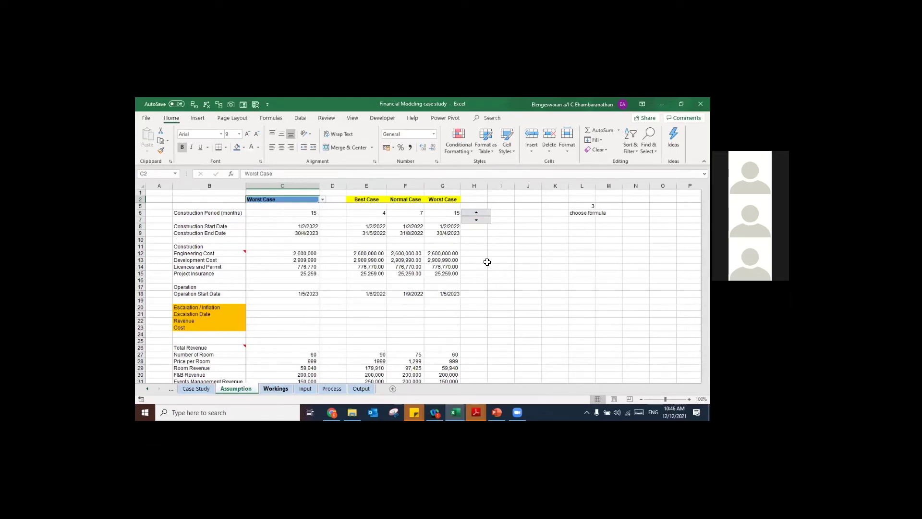
{"action": "left_click", "coordinate": [276, 389]}
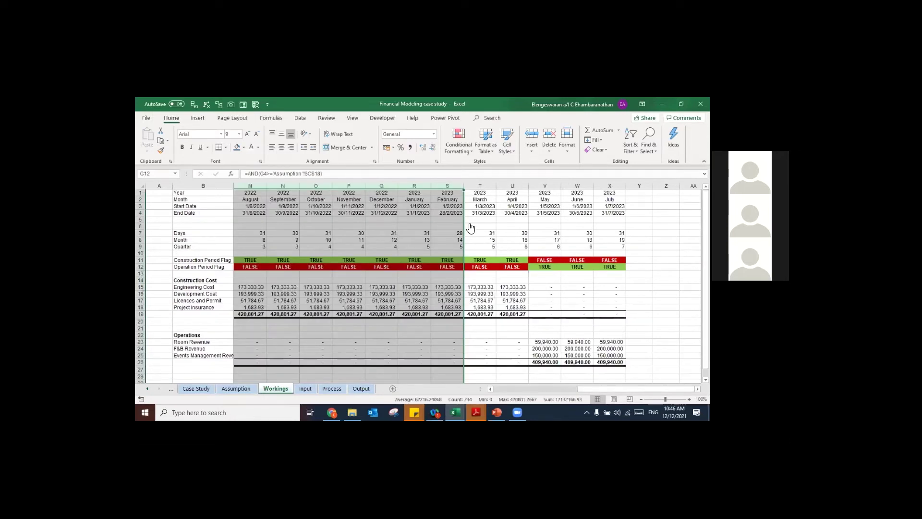
Step: Reduce the Worst Case construction period to 11 months and check the monthly costs and revenues on the Workings sheet
{"action": "key", "text": "ctrl+Page_Up"}
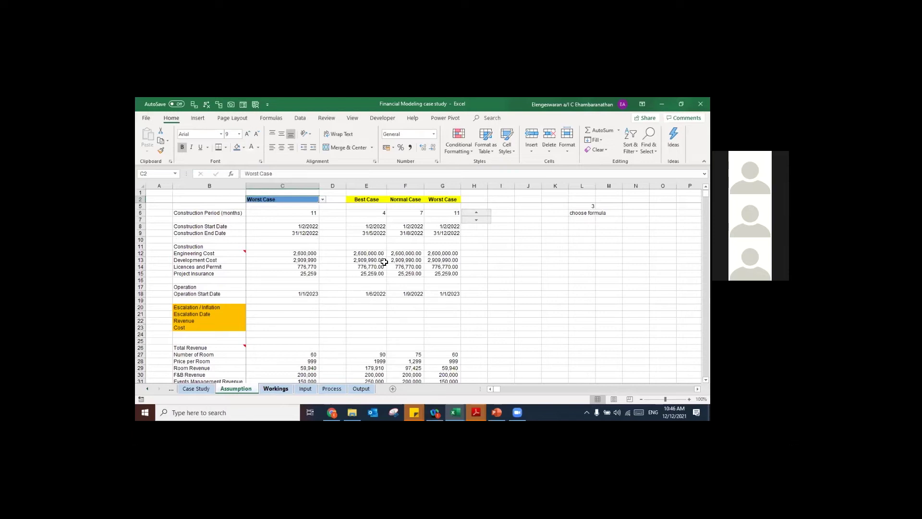
{"action": "key", "text": "ctrl+Page_Down"}
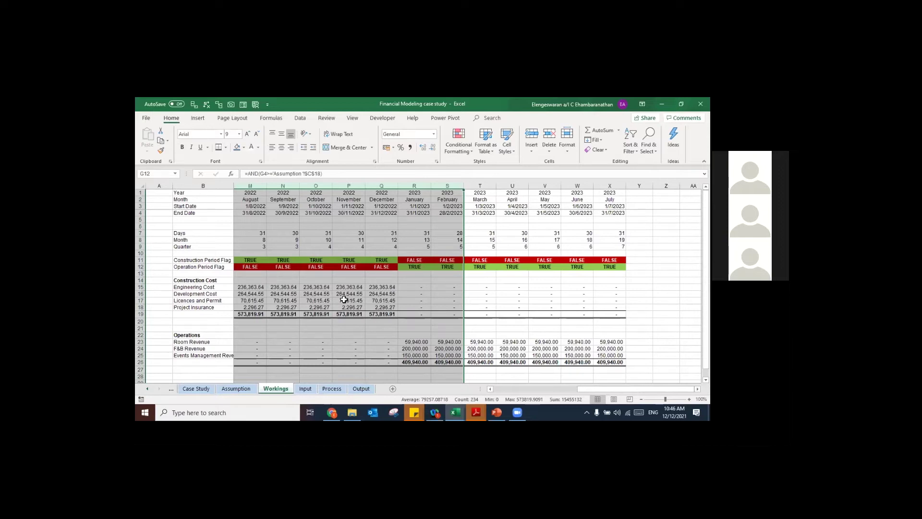
{"action": "key", "text": "Left"}
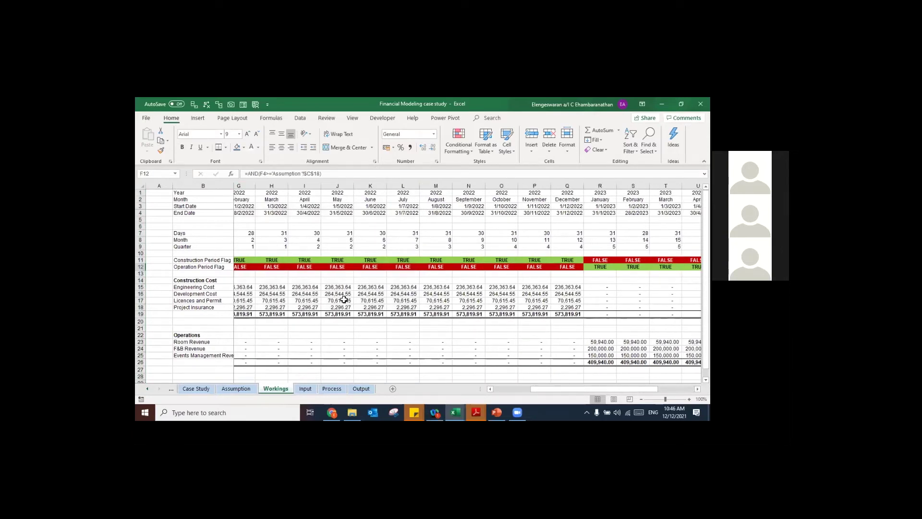
{"action": "scroll", "coordinate": [344, 299], "scroll_direction": "left", "scroll_amount": 1}
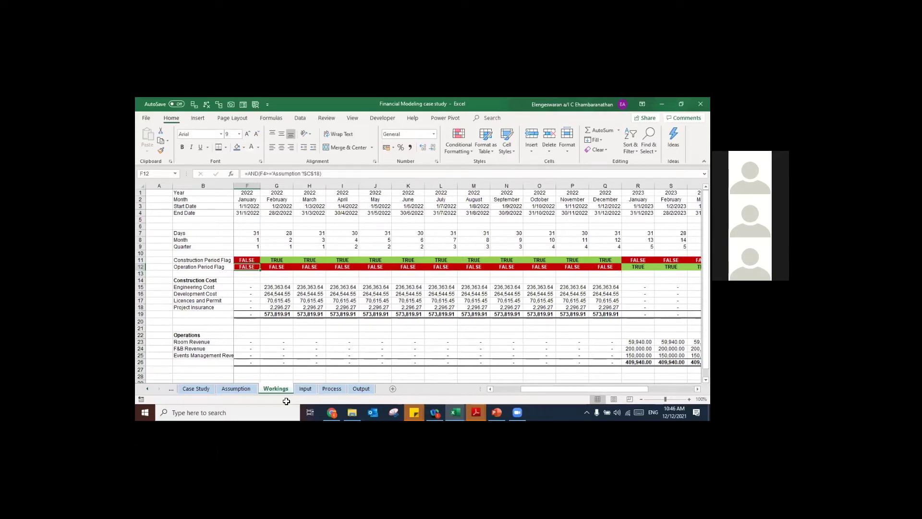
Step: Copy the row total formula from C17 into C23 and C24 for Room Revenue and F&B Revenue
{"action": "left_click", "coordinate": [235, 351]}
{"action": "key", "text": "Left"}
{"action": "key", "text": "Left"}
{"action": "key", "text": "Left"}
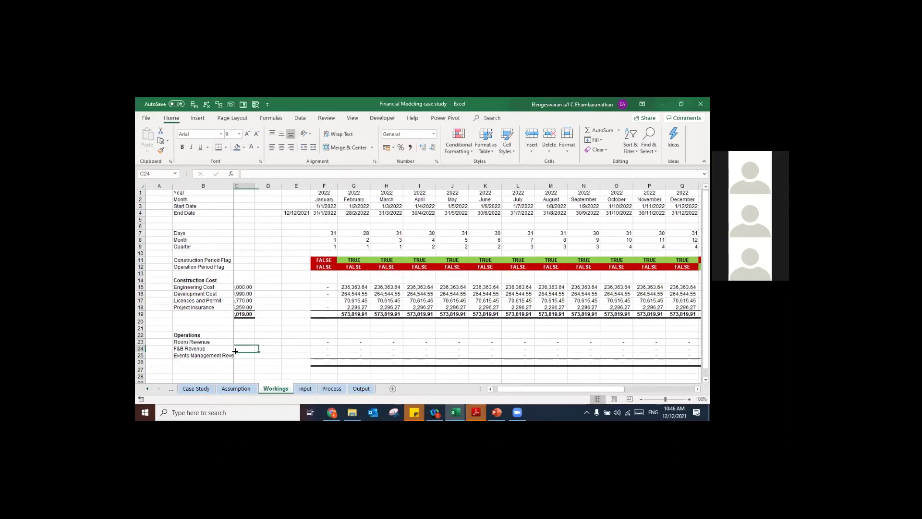
{"action": "key", "text": "Up"}
{"action": "key", "text": "Up"}
{"action": "left_click", "coordinate": [242, 299]}
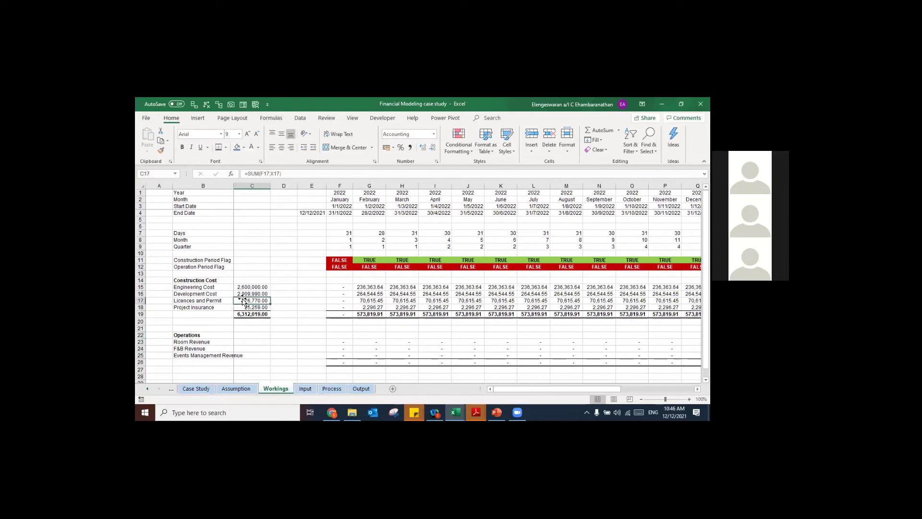
{"action": "key", "text": "ctrl+c"}
{"action": "key", "text": "Down"}
{"action": "key", "text": "Down"}
{"action": "key", "text": "Down"}
{"action": "key", "text": "Down"}
{"action": "key", "text": "Down"}
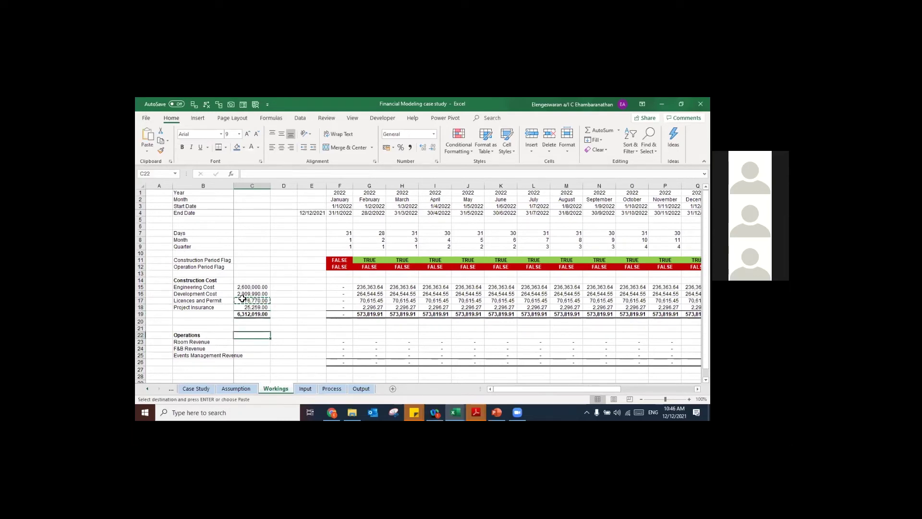
{"action": "key", "text": "ctrl+v"}
{"action": "key", "text": "Down"}
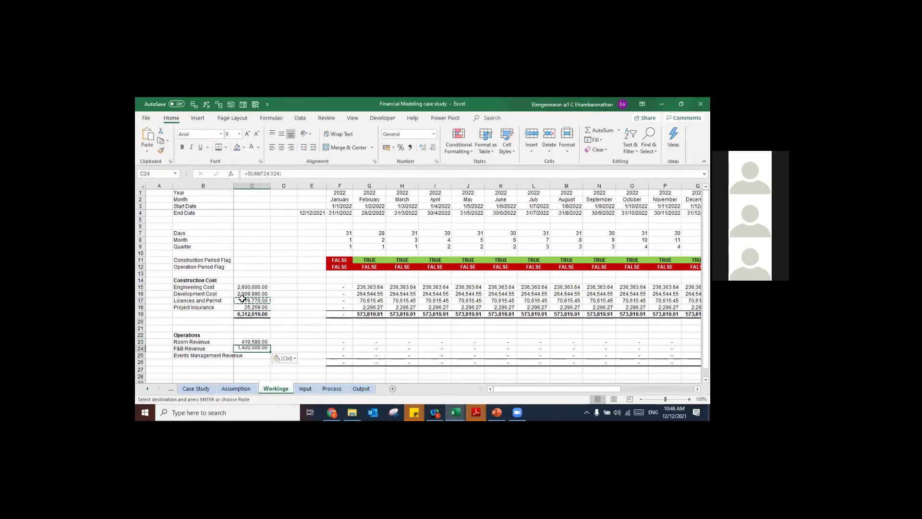
{"action": "key", "text": "ctrl+v"}
Step: Extend the pasted row total formula down to C25 and C26 for Events Management Revenue and total revenue
{"action": "key", "text": "shift+Down"}
{"action": "key", "text": "shift+Down"}
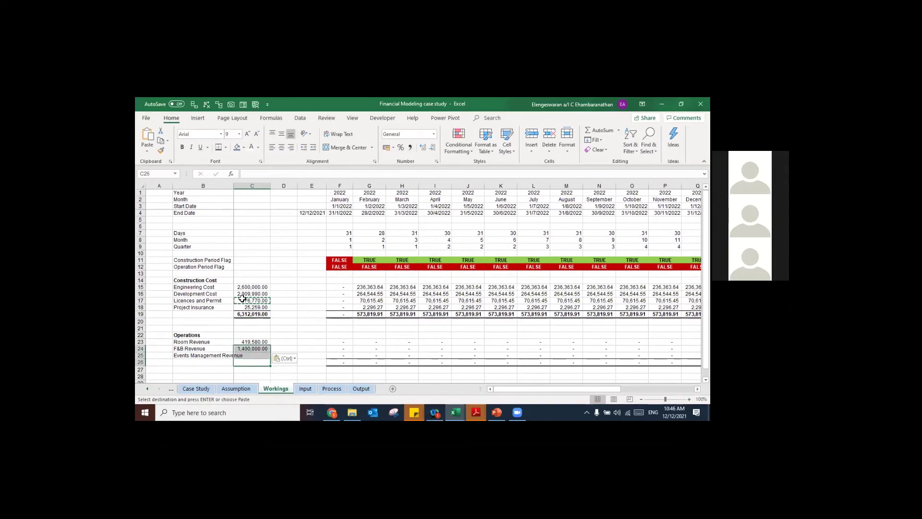
{"action": "key", "text": "Return"}
{"action": "key", "text": "Down"}
{"action": "key", "text": "Up"}
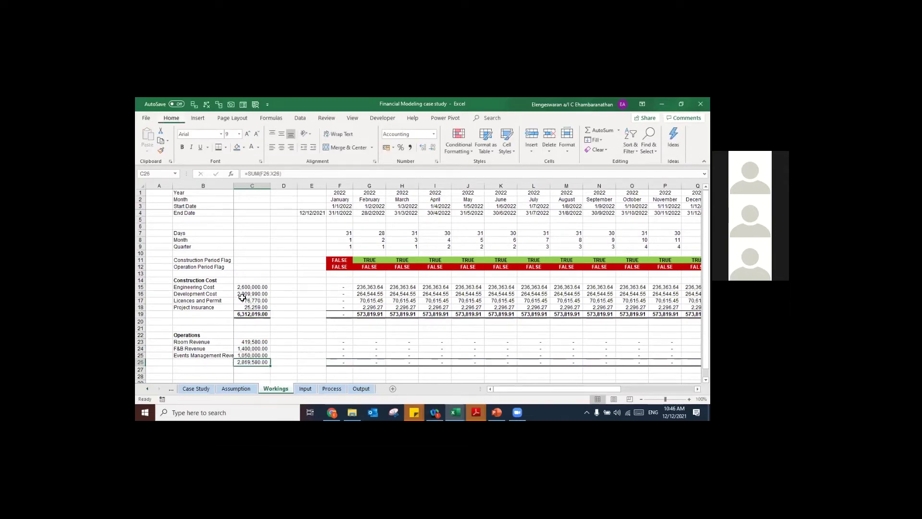
Step: Make the overall revenue total in C26 bold
{"action": "key", "text": "ctrl+b"}
{"action": "key", "text": "Left"}
{"action": "key", "text": "Right"}
Step: Enter the heading Cost in B28, below the Operations revenue section of the Workings sheet
{"action": "key", "text": "Down"}
{"action": "key", "text": "Down"}
{"action": "key", "text": "Down"}
{"action": "key", "text": "Down"}
{"action": "key", "text": "Down"}
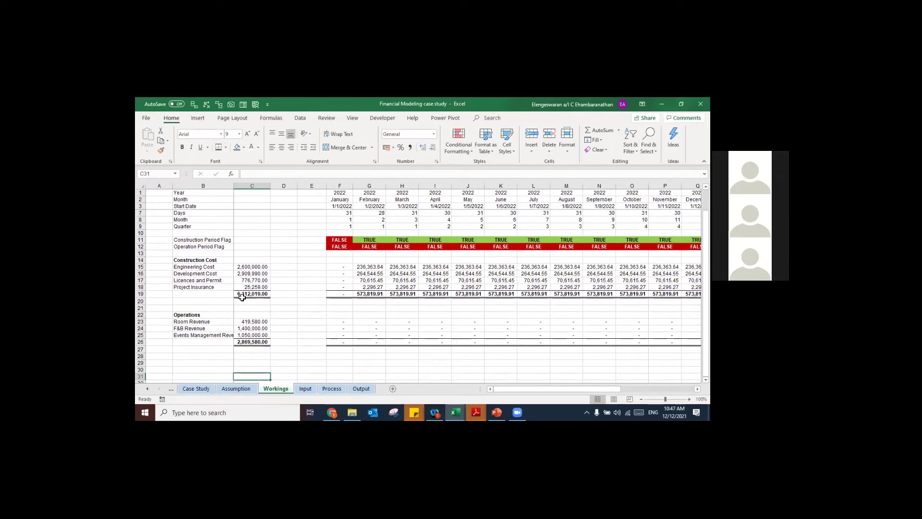
{"action": "key", "text": "Up"}
{"action": "key", "text": "Up"}
{"action": "key", "text": "Up"}
{"action": "key", "text": "Left"}
{"action": "type", "text": "Cost"}
{"action": "key", "text": "Return"}
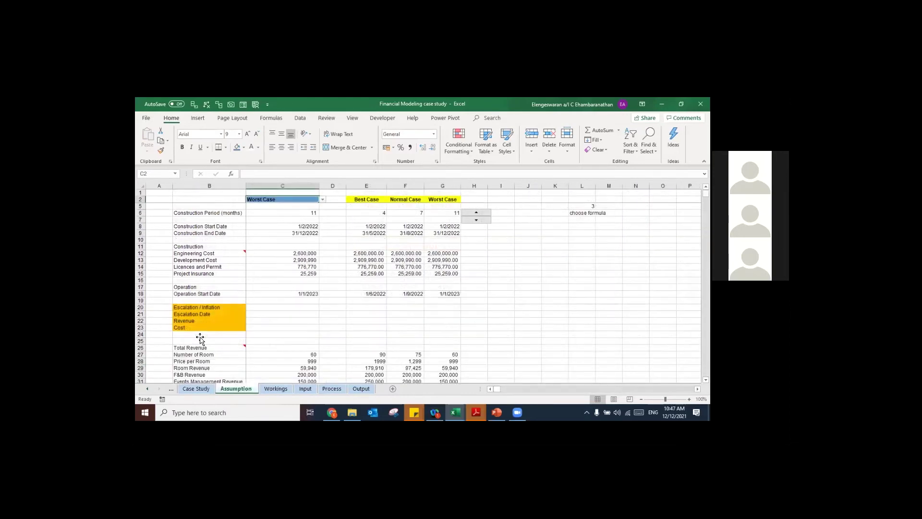
Step: Copy the cost labels Payroll, Cleaning Cost, Marketing Cost and F&B Cost from B34:B37 of the Assumption sheet
{"action": "scroll", "coordinate": [201, 339], "scroll_direction": "down", "scroll_amount": 3}
{"action": "left_click", "coordinate": [200, 336]}
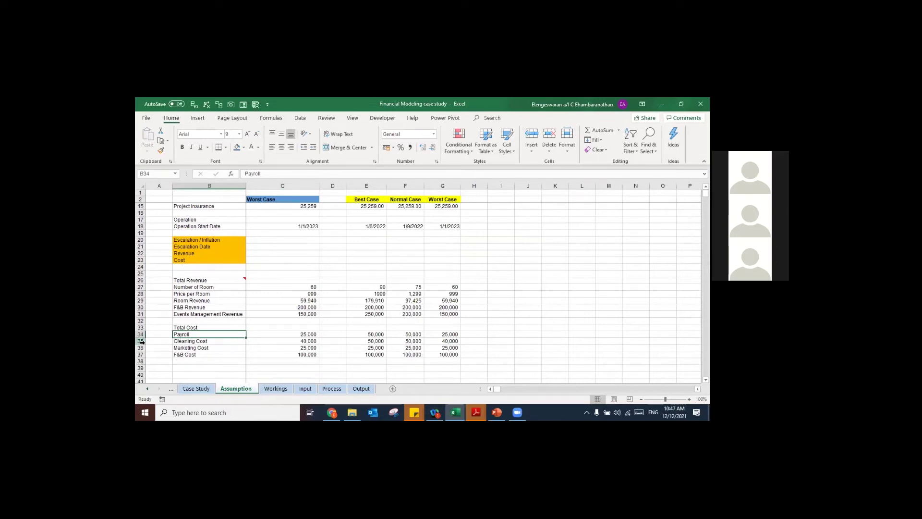
{"action": "key", "text": "Down"}
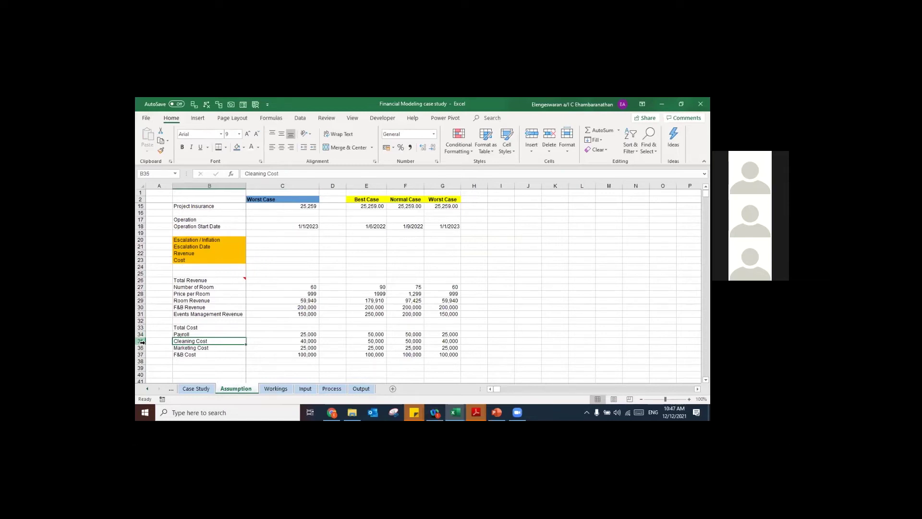
{"action": "key", "text": "Down"}
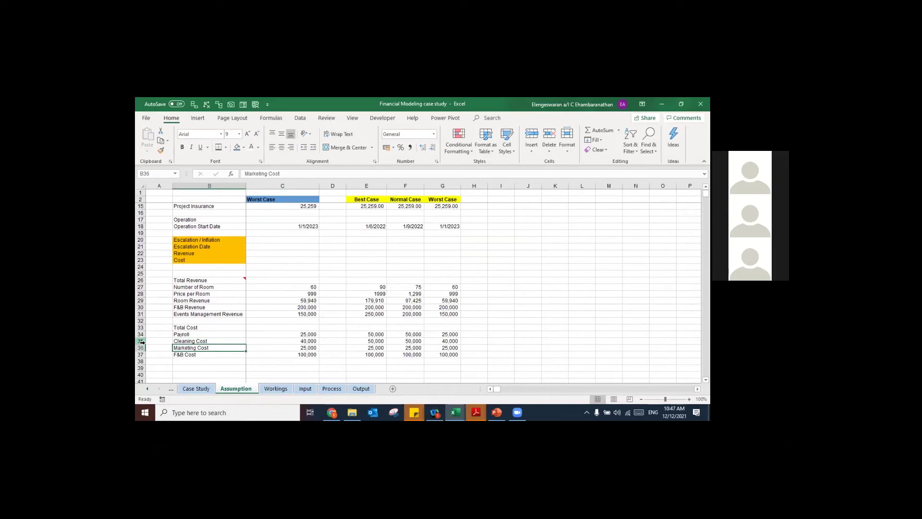
{"action": "key", "text": "Up"}
{"action": "key", "text": "Up"}
{"action": "key", "text": "shift+Down"}
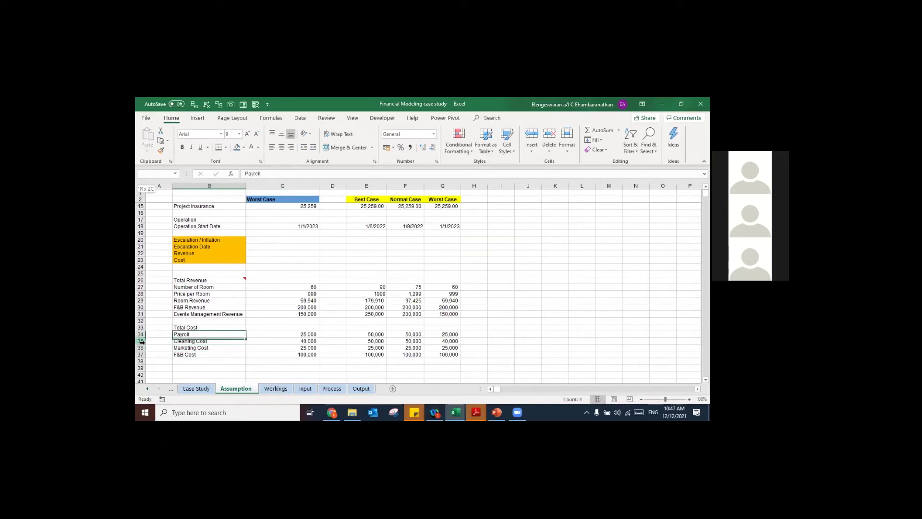
{"action": "key", "text": "ctrl+c"}
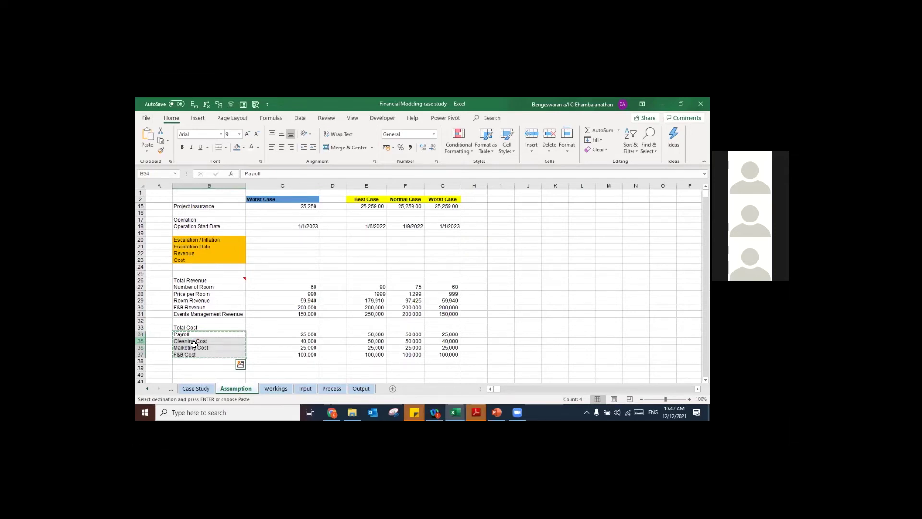
Step: Paste the copied cost labels into B29:B32 of the Workings sheet and enter the Payroll formula ='Assumption '!$C34*Workings!F$12 in F29
{"action": "key", "text": "ctrl+Page_Down"}
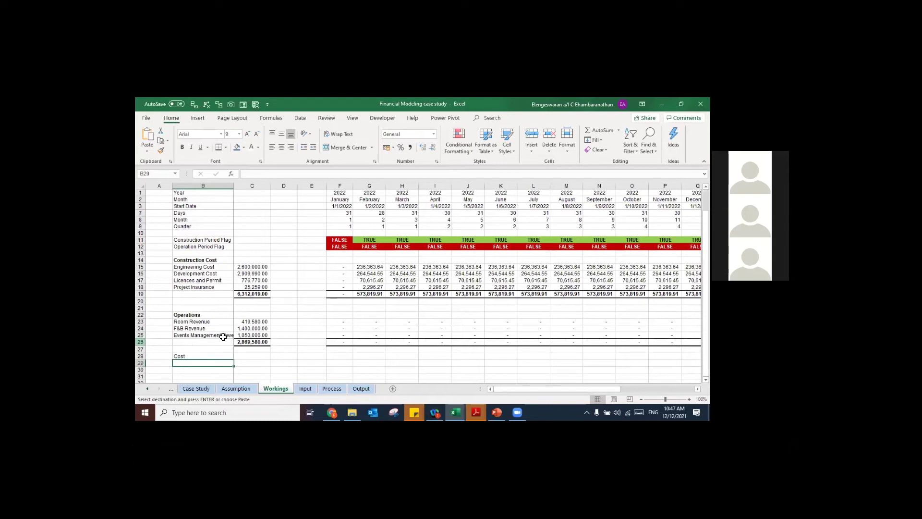
{"action": "type", "text": "="}
{"action": "key", "text": "ctrl+Page_Up"}
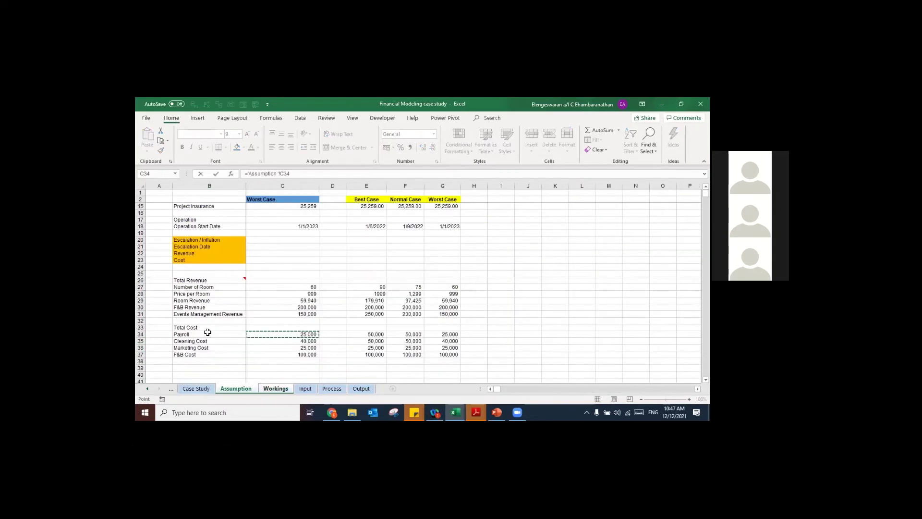
{"action": "key", "text": "F4"}
{"action": "key", "text": "F4"}
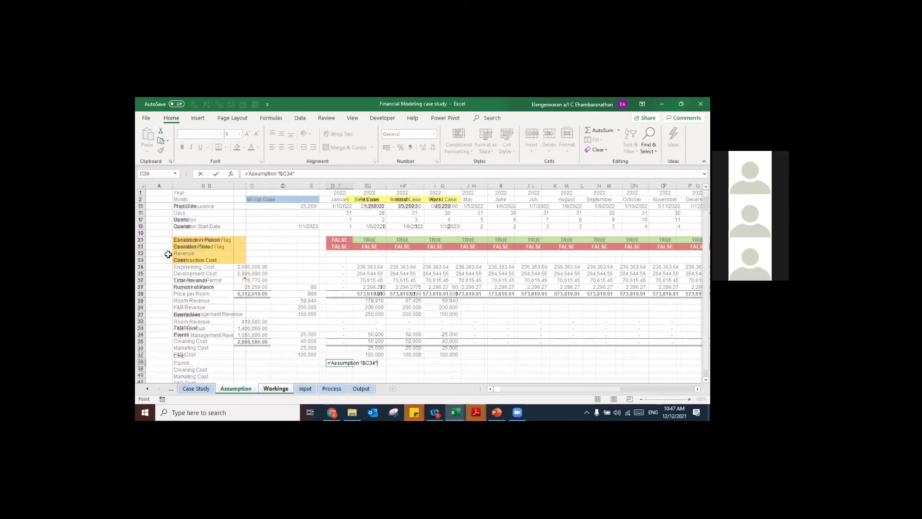
{"action": "left_click", "coordinate": [340, 247]}
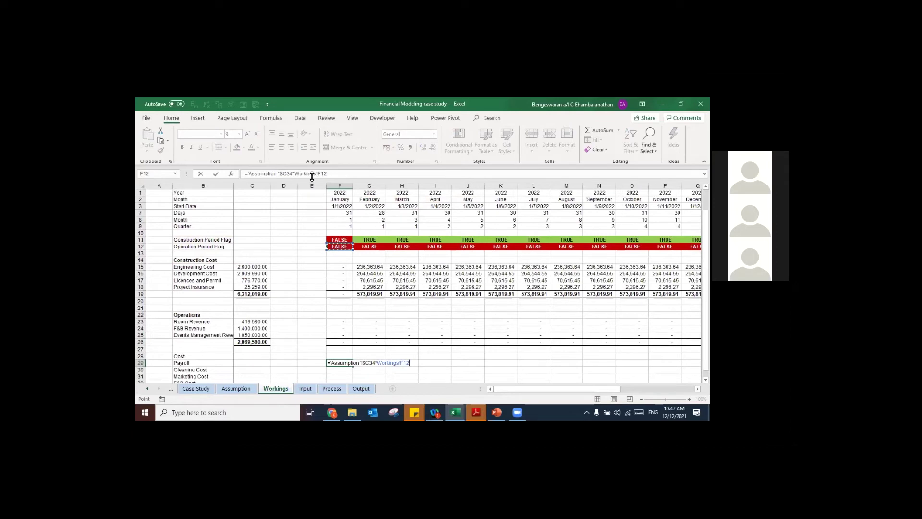
{"action": "key", "text": "F4"}
{"action": "key", "text": "F4"}
{"action": "key", "text": "Return"}
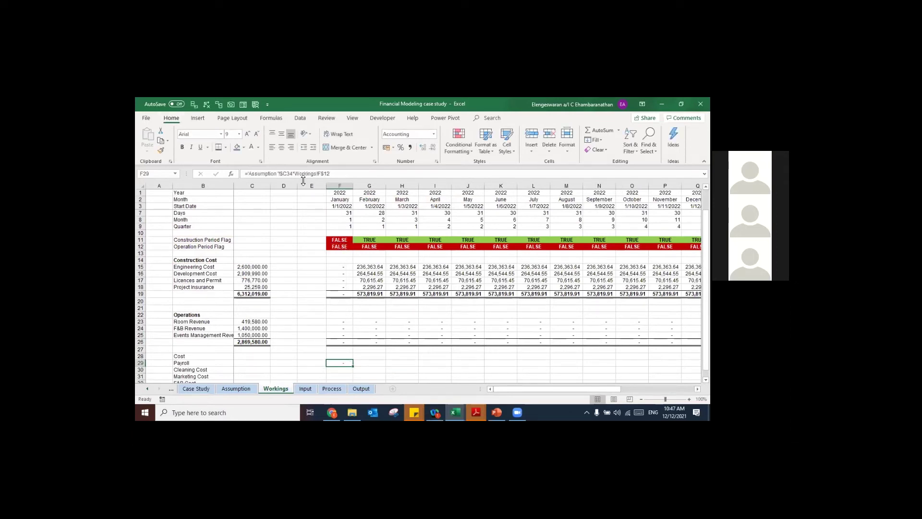
Step: Fill the Payroll formula in F29 across the monthly timeline to July 2023 in X29
{"action": "key", "text": "Up"}
{"action": "key", "text": "Up"}
{"action": "key", "text": "Up"}
{"action": "key", "text": "Down"}
{"action": "key", "text": "Down"}
{"action": "key", "text": "Down"}
{"action": "key", "text": "Right"}
{"action": "key", "text": "Right"}
{"action": "key", "text": "Right"}
{"action": "key", "text": "Right"}
{"action": "key", "text": "Right"}
{"action": "key", "text": "Right"}
{"action": "key", "text": "Right"}
{"action": "key", "text": "Right"}
{"action": "key", "text": "Right"}
{"action": "key", "text": "Right"}
{"action": "key", "text": "Right"}
{"action": "key", "text": "Right"}
{"action": "key", "text": "Right"}
{"action": "key", "text": "Right"}
{"action": "key", "text": "Right"}
{"action": "key", "text": "Right"}
{"action": "key", "text": "Right"}
{"action": "key", "text": "Right"}
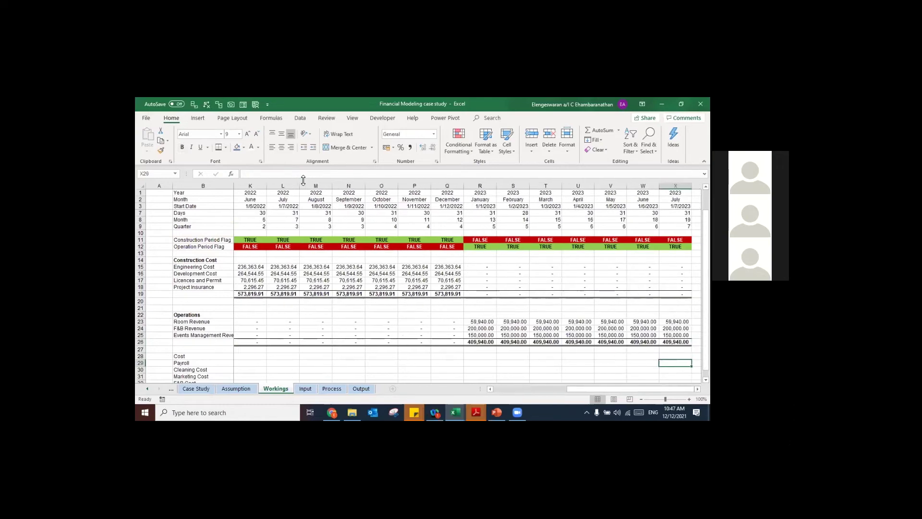
{"action": "key", "text": "shift+Left"}
{"action": "key", "text": "shift+Left"}
{"action": "key", "text": "shift+Left"}
{"action": "key", "text": "shift+Left"}
{"action": "key", "text": "shift+Left"}
{"action": "key", "text": "shift+Left"}
{"action": "key", "text": "shift+Left"}
{"action": "key", "text": "shift+Left"}
{"action": "key", "text": "shift+Left"}
{"action": "key", "text": "shift+Left"}
{"action": "key", "text": "shift+Left"}
{"action": "key", "text": "shift+Left"}
{"action": "key", "text": "shift+Left"}
{"action": "key", "text": "shift+Left"}
{"action": "key", "text": "shift+Left"}
{"action": "key", "text": "shift+Left"}
{"action": "key", "text": "shift+Left"}
{"action": "key", "text": "shift+Left"}
{"action": "key", "text": "ctrl+r"}
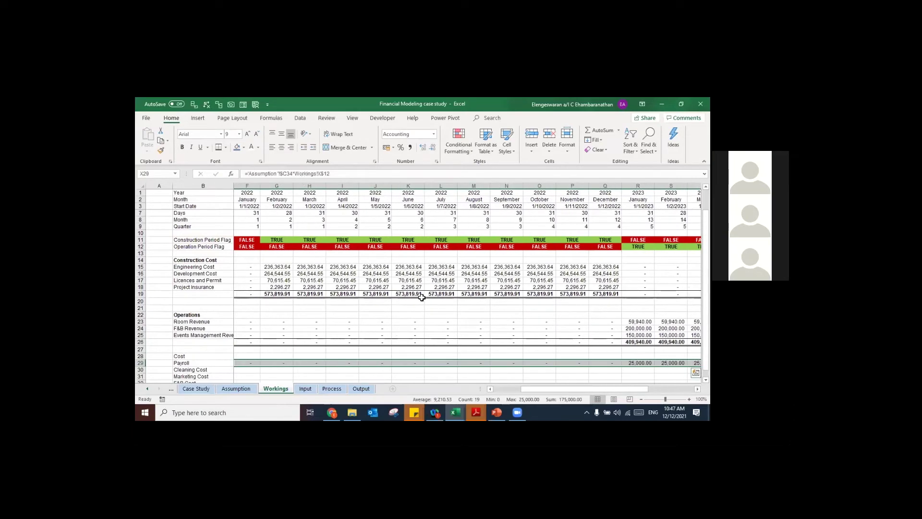
{"action": "scroll", "coordinate": [421, 298], "scroll_direction": "right", "scroll_amount": 1}
{"action": "scroll", "coordinate": [422, 297], "scroll_direction": "right", "scroll_amount": 5}
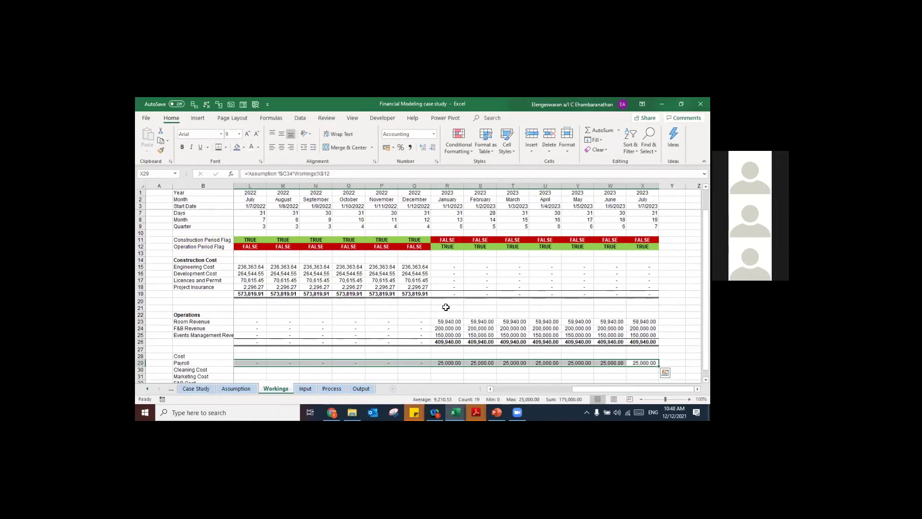
Step: Fill the Payroll formula in F29 down to F32 for Cleaning Cost, Marketing Cost and F&B Cost
{"action": "key", "text": "ctrl+Left"}
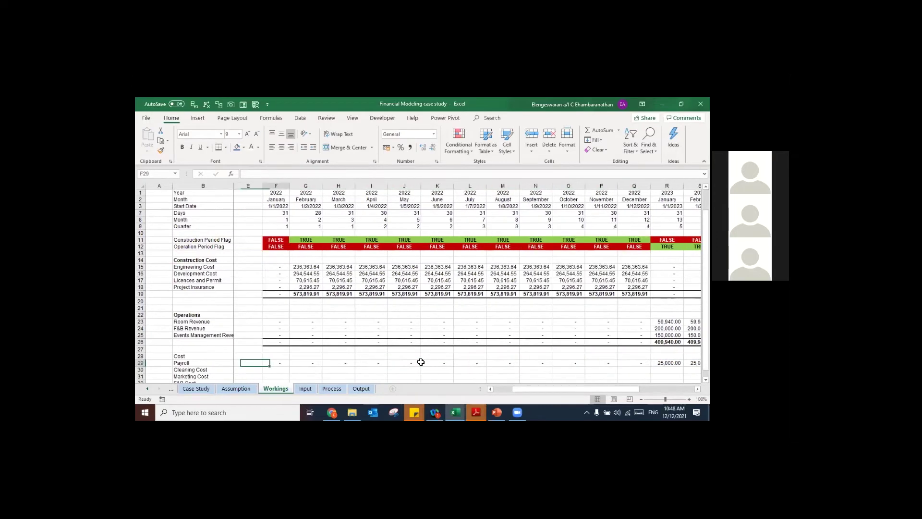
{"action": "key", "text": "shift+Down"}
{"action": "key", "text": "shift+Down"}
{"action": "key", "text": "shift+Down"}
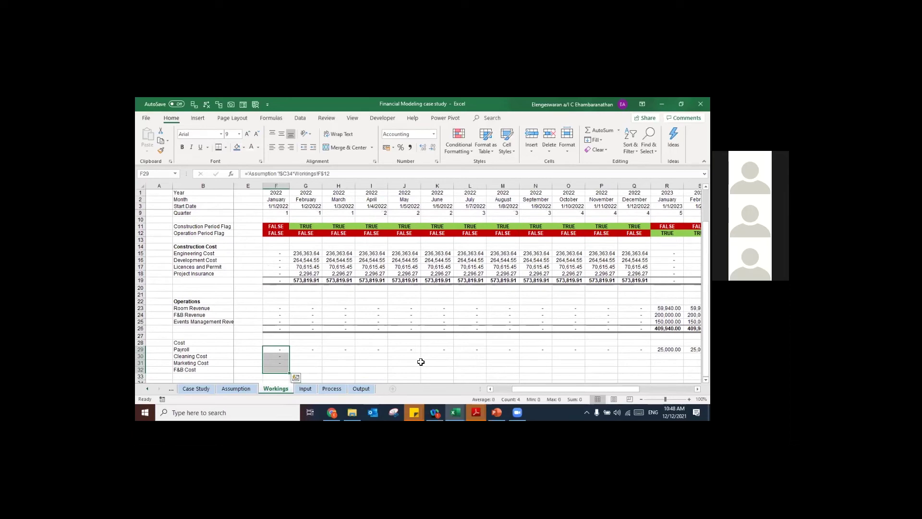
Step: Fill the Cleaning Cost, Marketing Cost and F&B Cost formulas in F30:F32 across the timeline to column X
{"action": "key", "text": "Up"}
{"action": "key", "text": "ctrl+Right"}
{"action": "key", "text": "ctrl+Left"}
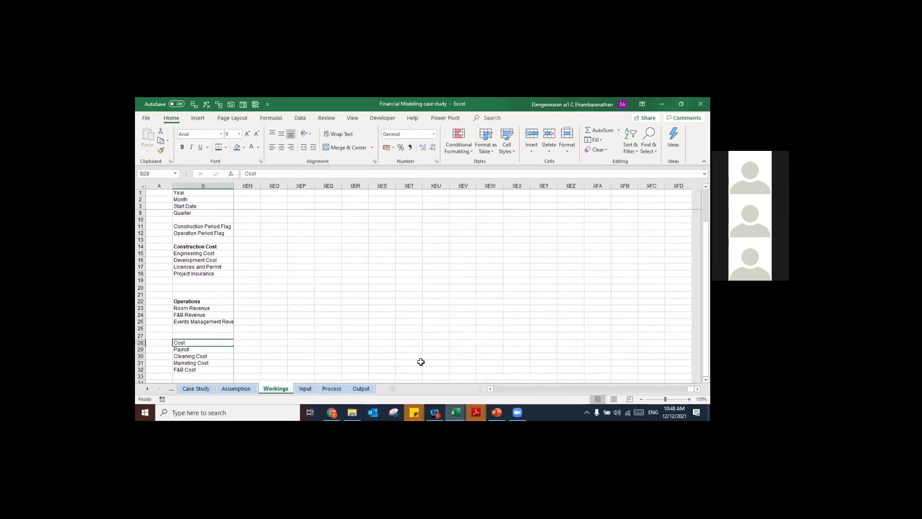
{"action": "key", "text": "Down"}
{"action": "key", "text": "Right"}
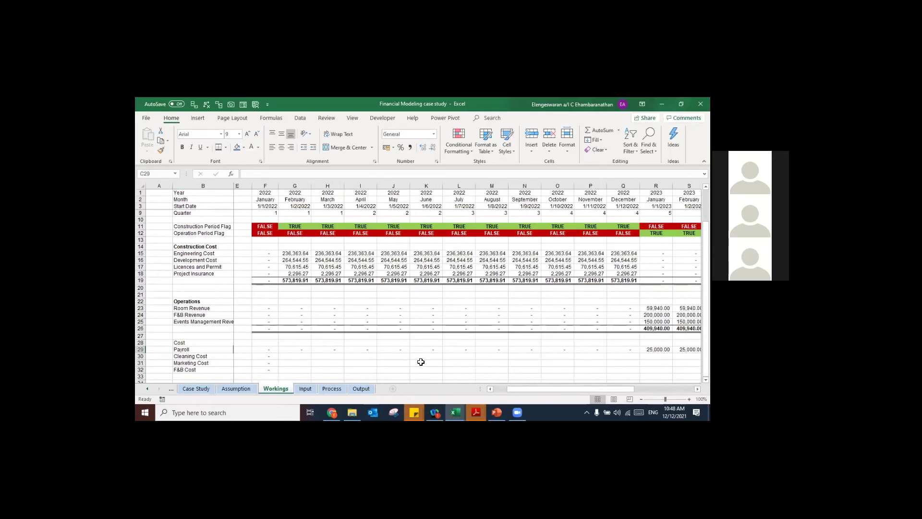
{"action": "key", "text": "ctrl+shift+Left"}
{"action": "key", "text": "shift+Down"}
{"action": "key", "text": "shift+Down"}
{"action": "key", "text": "ctrl+r"}
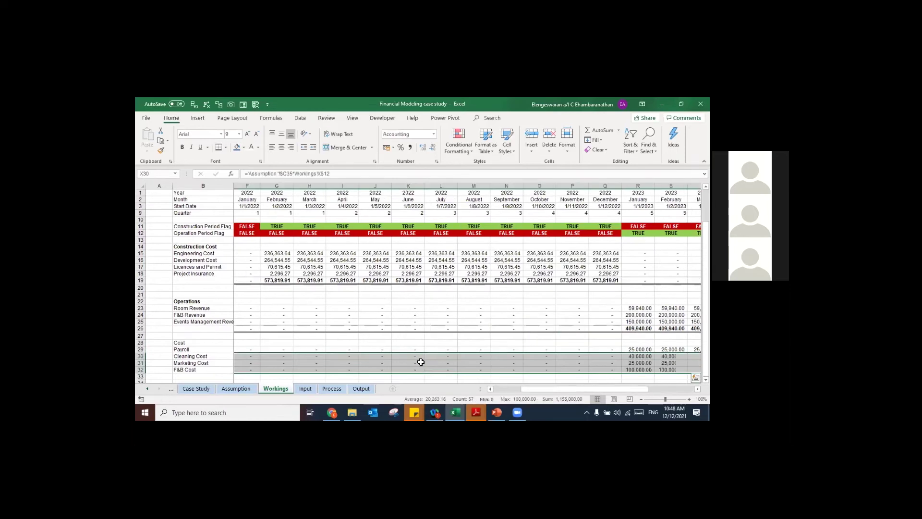
{"action": "scroll", "coordinate": [466, 361], "scroll_direction": "right", "scroll_amount": 3}
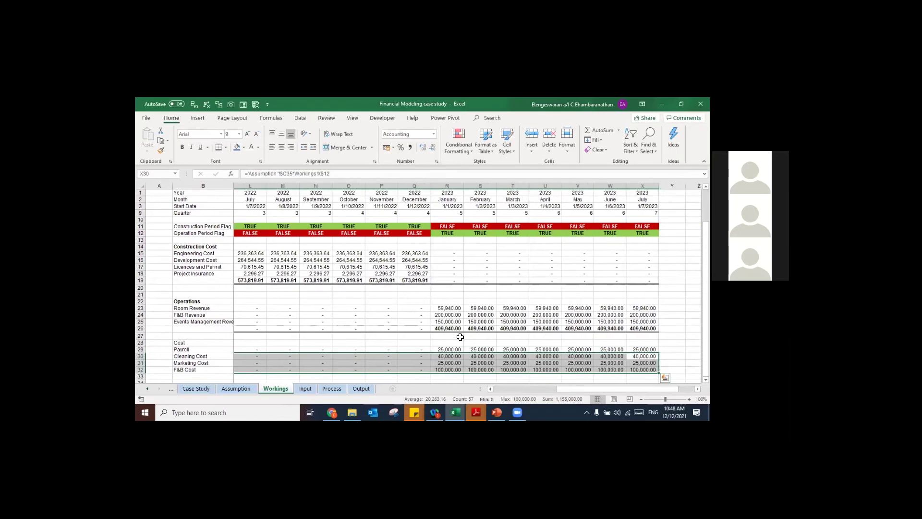
{"action": "key", "text": "Left"}
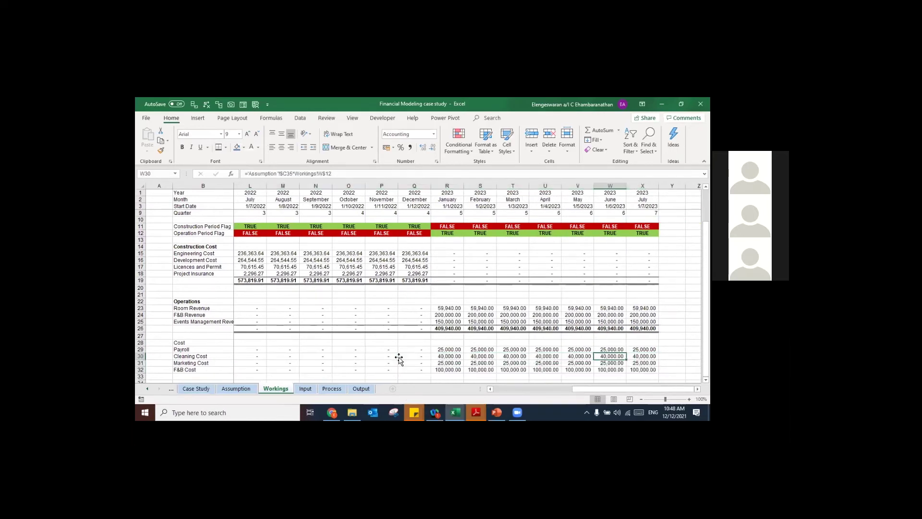
Step: Total the January 2022 costs in F33 with =SUM(F29:F32)
{"action": "key", "text": "ctrl+Left"}
{"action": "key", "text": "Down"}
{"action": "key", "text": "Down"}
{"action": "key", "text": "Down"}
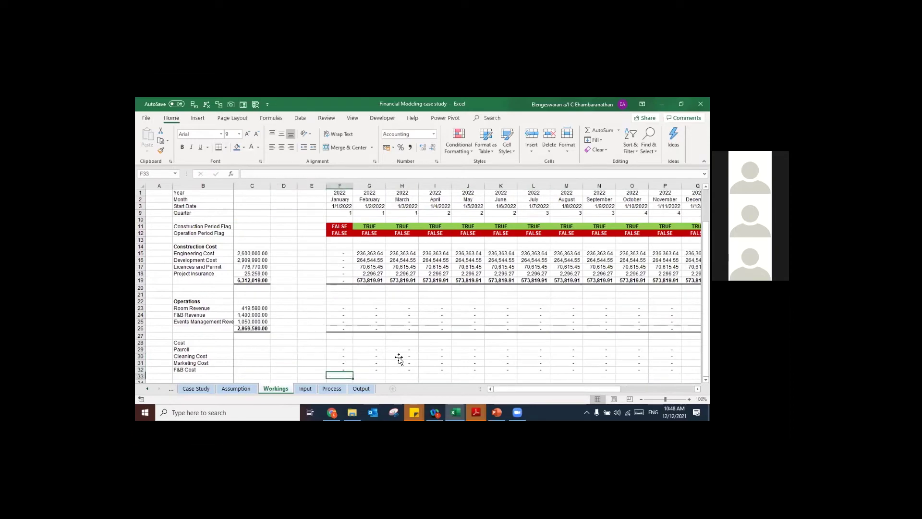
{"action": "key", "text": "alt+equal"}
{"action": "key", "text": "Return"}
Step: Fill the cost total in F33 across to X33 and format the row bold with a top and double bottom border
{"action": "key", "text": "Up"}
{"action": "key", "text": "Up"}
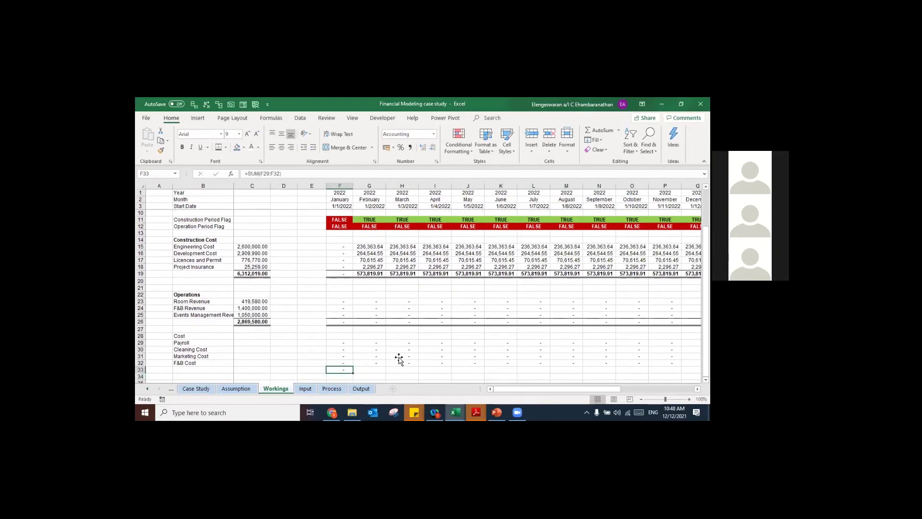
{"action": "key", "text": "ctrl+Right"}
{"action": "key", "text": "Down"}
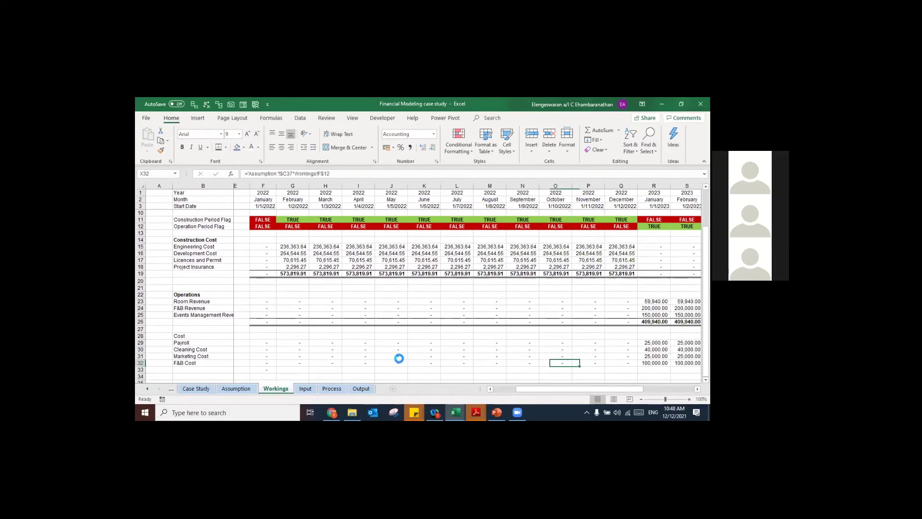
{"action": "key", "text": "ctrl+shift+Left"}
{"action": "key", "text": "ctrl+r"}
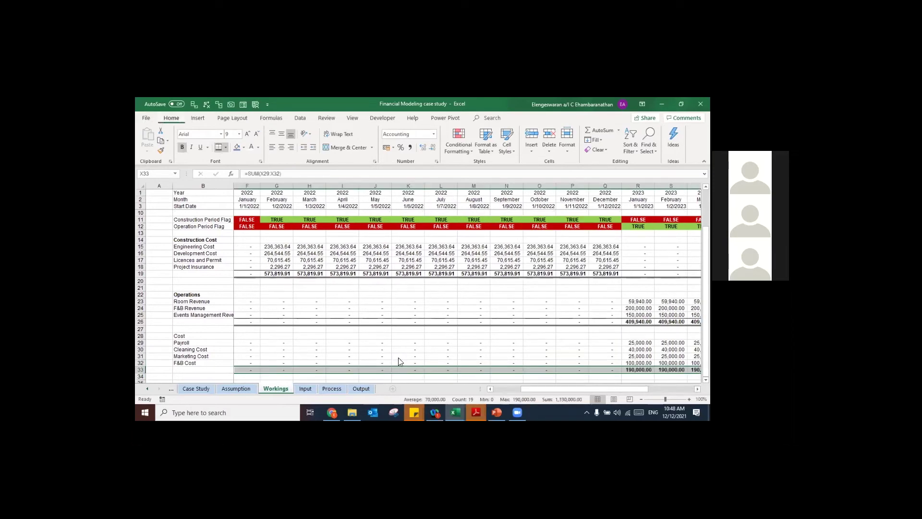
Step: Review the monthly cost totals in row 33 back to January 2022 and return to the cost labels in column B
{"action": "key", "text": "Left"}
{"action": "key", "text": "Left"}
{"action": "key", "text": "Left"}
{"action": "key", "text": "Left"}
{"action": "key", "text": "Left"}
{"action": "key", "text": "Left"}
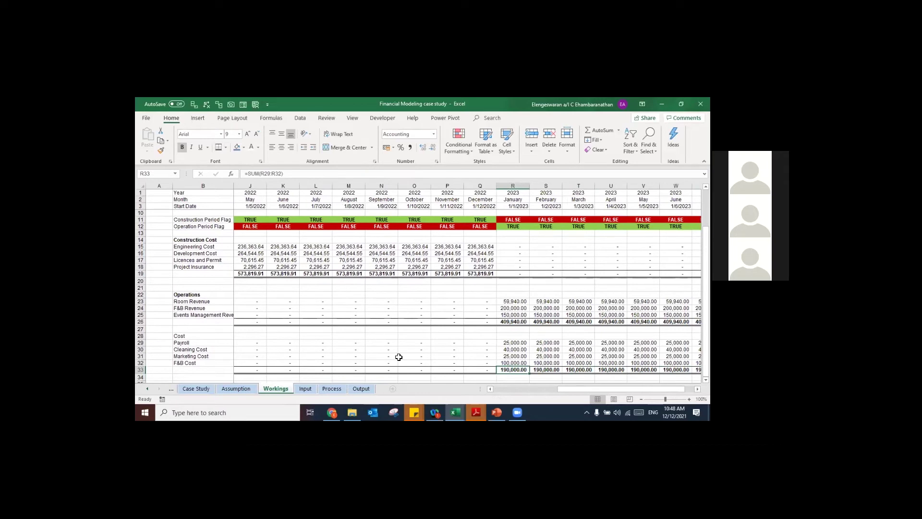
{"action": "key", "text": "Left"}
{"action": "key", "text": "Left"}
{"action": "key", "text": "Left"}
{"action": "key", "text": "Left"}
{"action": "key", "text": "Left"}
{"action": "key", "text": "Left"}
{"action": "key", "text": "Left"}
{"action": "key", "text": "Left"}
{"action": "key", "text": "Left"}
{"action": "key", "text": "Left"}
{"action": "key", "text": "Left"}
{"action": "key", "text": "Left"}
{"action": "key", "text": "Left"}
{"action": "key", "text": "Left"}
{"action": "key", "text": "Left"}
{"action": "key", "text": "Left"}
{"action": "key", "text": "Up"}
{"action": "key", "text": "Up"}
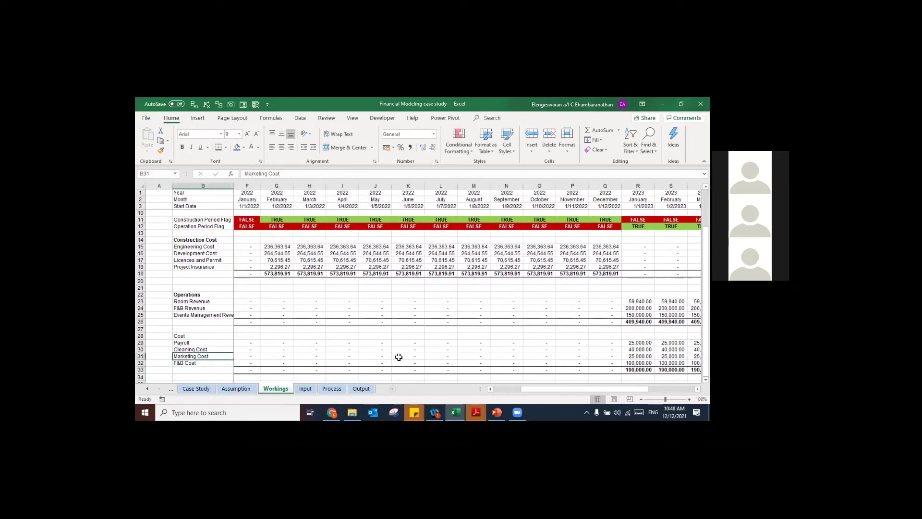
{"action": "key", "text": "Up"}
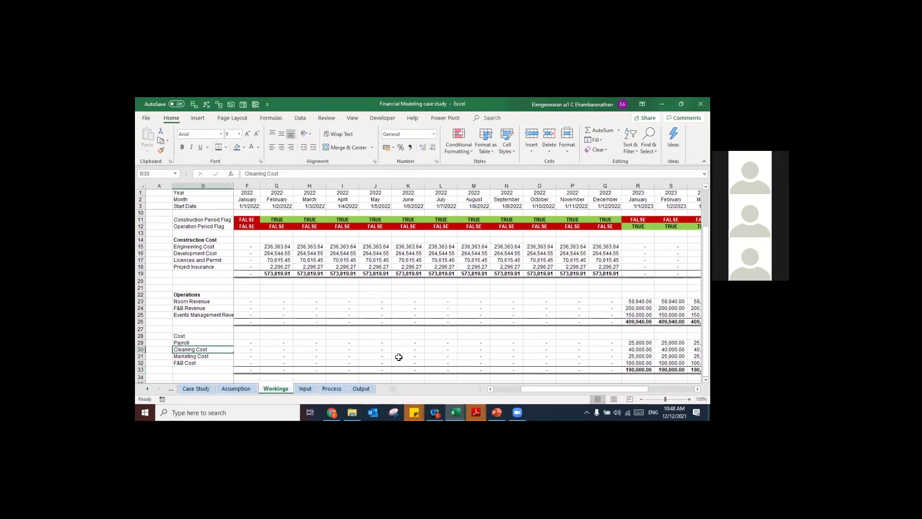
Step: Sum the monthly Payroll values F29:X29 in C29 and extend the row totals down to F&B Cost in C32
{"action": "type", "text": "=sum("}
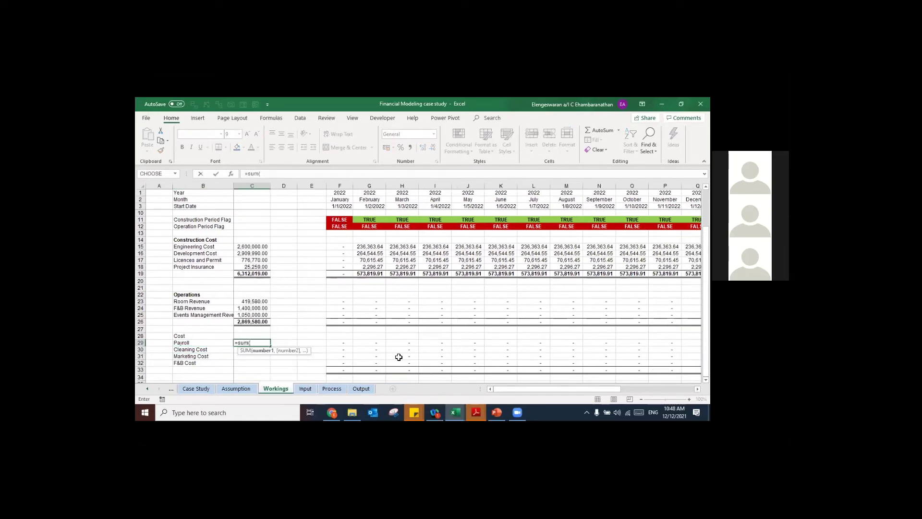
{"action": "key", "text": "ctrl+Right"}
{"action": "key", "text": "ctrl+shift+Right"}
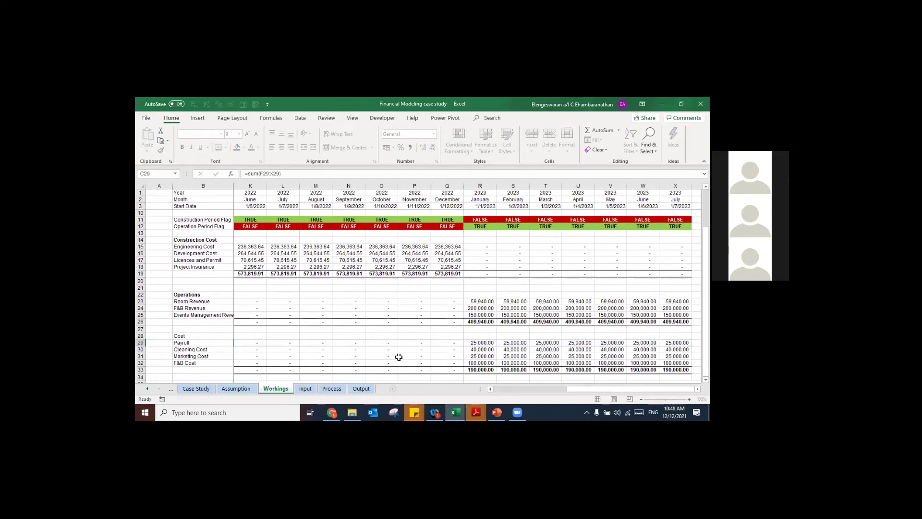
{"action": "key", "text": "Return"}
Step: Add a bold cost total in C33 that sums C29:C32
{"action": "key", "text": "Down"}
{"action": "key", "text": "Down"}
{"action": "key", "text": "Down"}
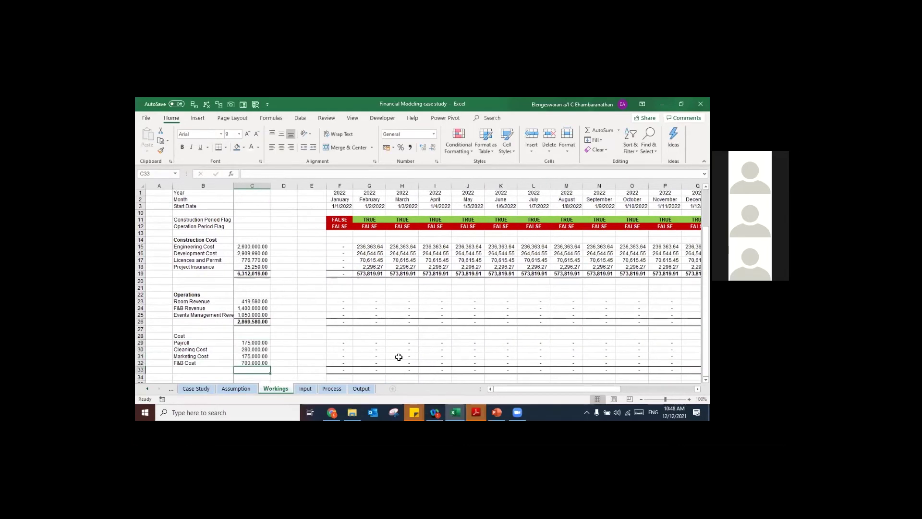
{"action": "key", "text": "alt+="}
{"action": "key", "text": "alt+="}
{"action": "key", "text": "ctrl+b"}
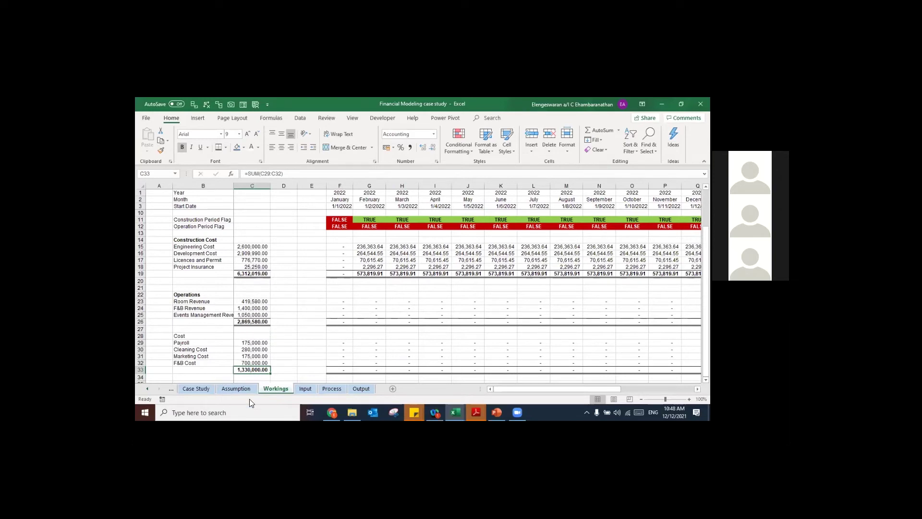
Step: Set the scenario in C2 of the Assumption sheet to Best Case and return to the Workings sheet
{"action": "left_click", "coordinate": [236, 389]}
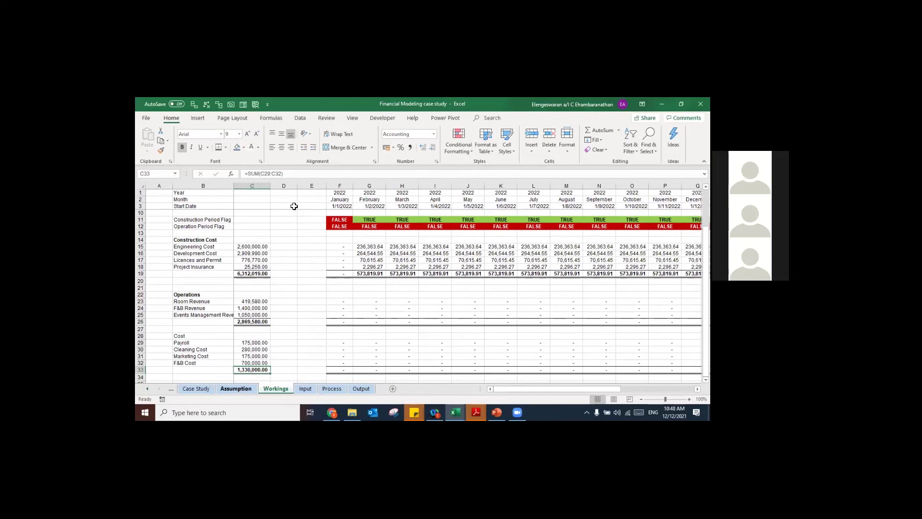
{"action": "left_click", "coordinate": [282, 199]}
{"action": "left_click", "coordinate": [323, 199]}
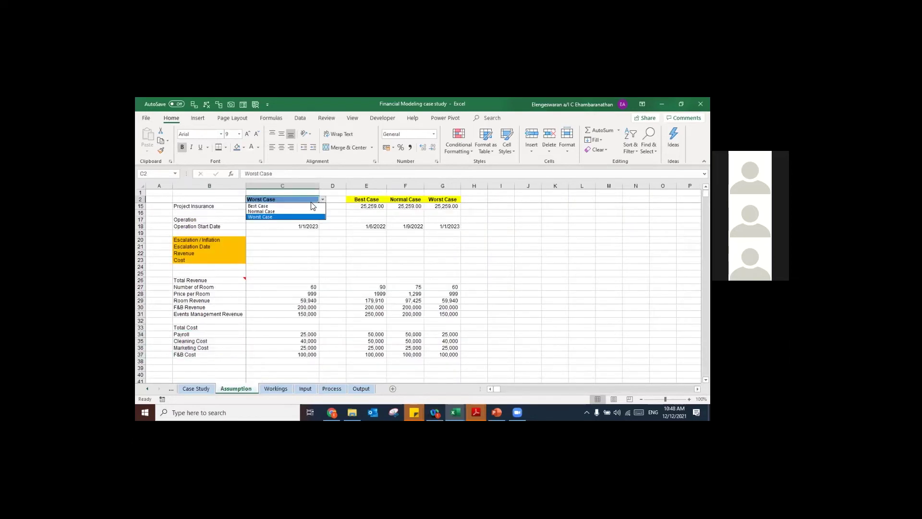
{"action": "key", "text": "Escape"}
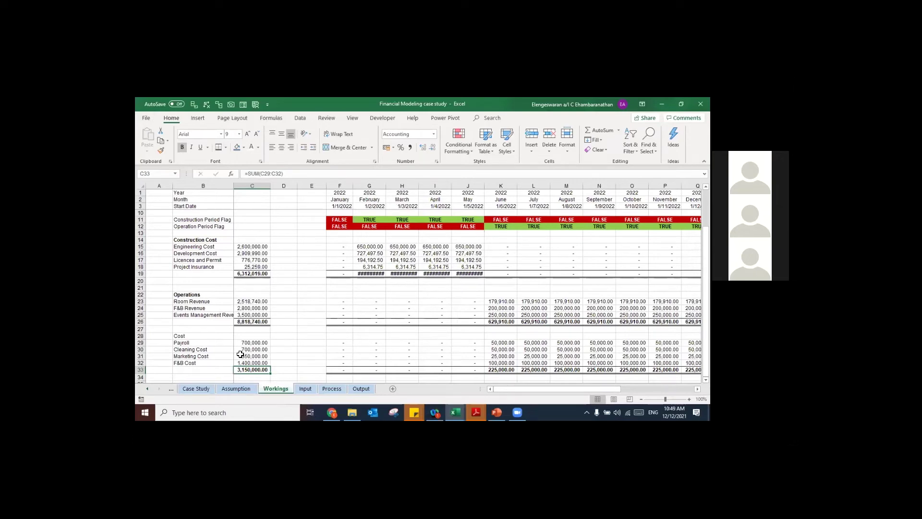
Step: Enter the row label Net Profit in B36, below the cost section
{"action": "scroll", "coordinate": [240, 354], "scroll_direction": "down", "scroll_amount": 2}
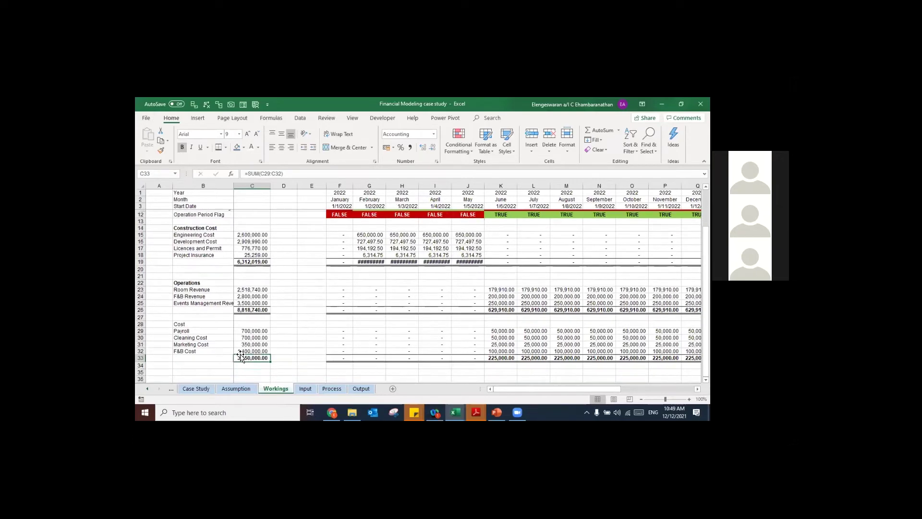
{"action": "left_click", "coordinate": [207, 348]}
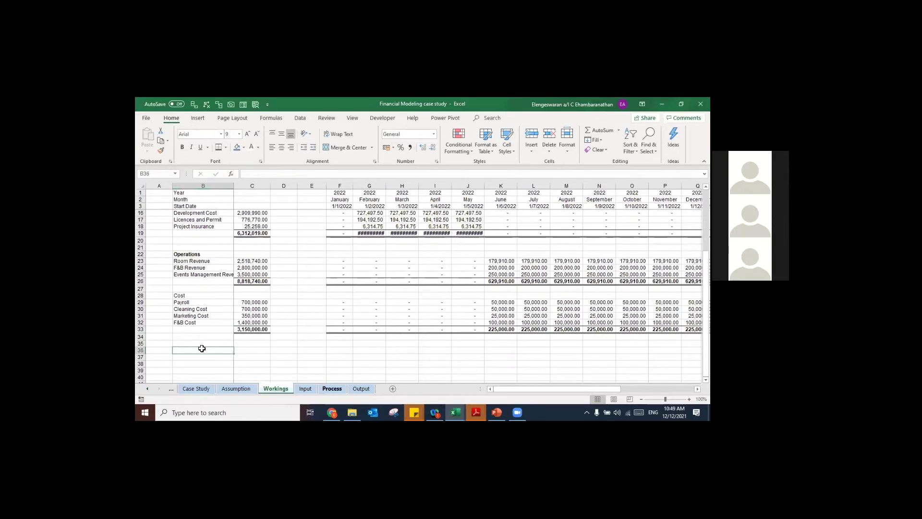
{"action": "type", "text": "Net Pro"}
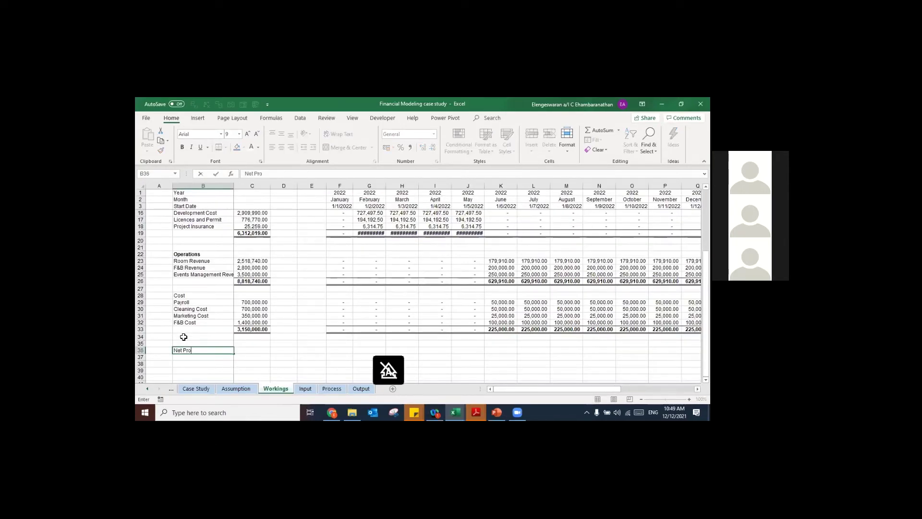
{"action": "type", "text": "fit"}
Step: Calculate January's net profit in F36 as total revenue minus total cost, =F26-F33
{"action": "key", "text": "Tab"}
{"action": "key", "text": "Tab"}
{"action": "key", "text": "Tab"}
{"action": "key", "text": "Tab"}
{"action": "type", "text": "="}
{"action": "left_click", "coordinate": [345, 282]}
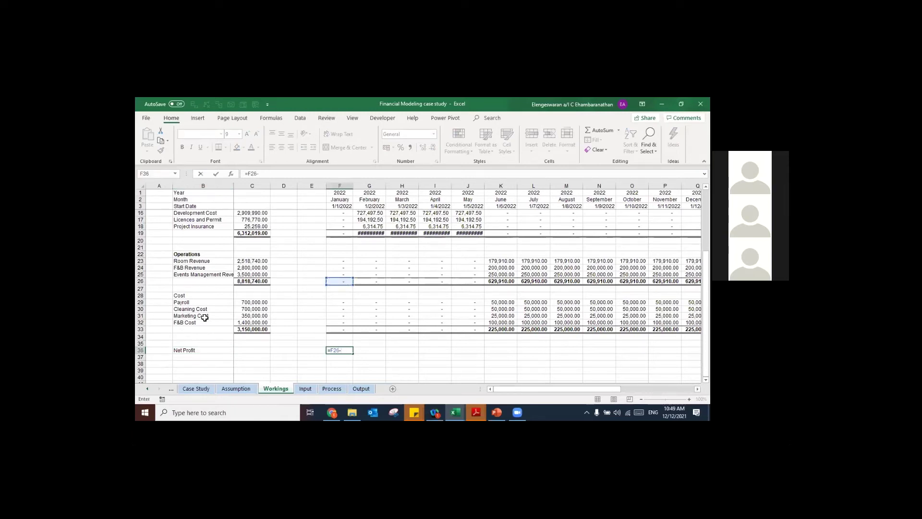
{"action": "type", "text": "-"}
{"action": "key", "text": "Up"}
{"action": "key", "text": "Up"}
{"action": "key", "text": "Up"}
{"action": "key", "text": "Return"}
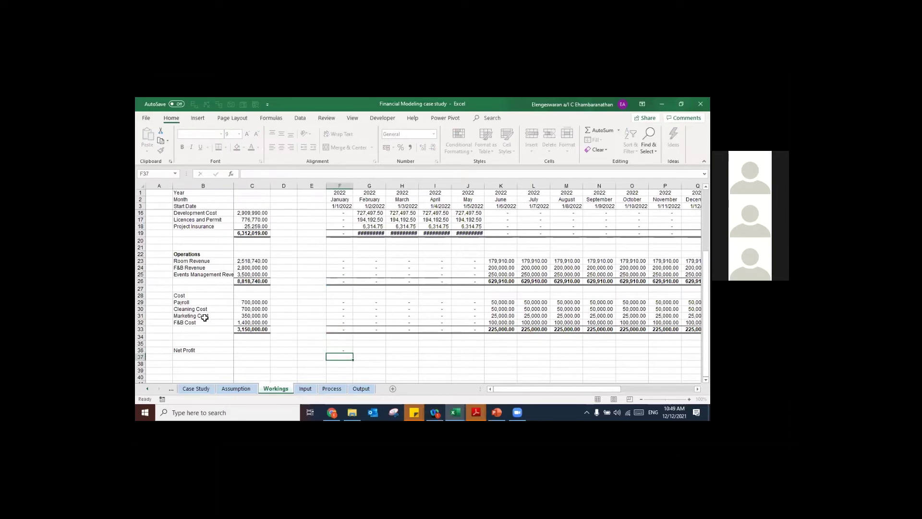
Step: Enter the labels Opening Cash Flow in B38 and Cash Inflow in B39
{"action": "key", "text": "Down"}
{"action": "key", "text": "Left"}
{"action": "key", "text": "Left"}
{"action": "key", "text": "Left"}
{"action": "key", "text": "Left"}
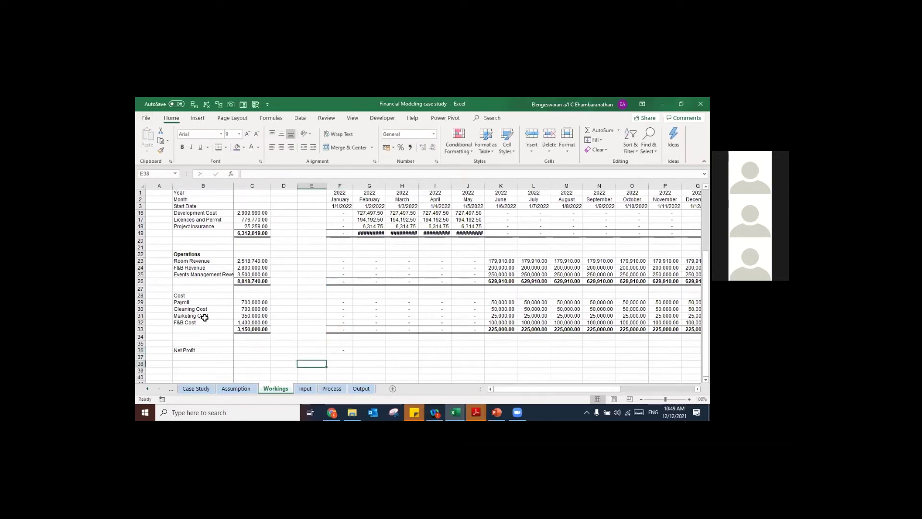
{"action": "type", "text": "Opening"}
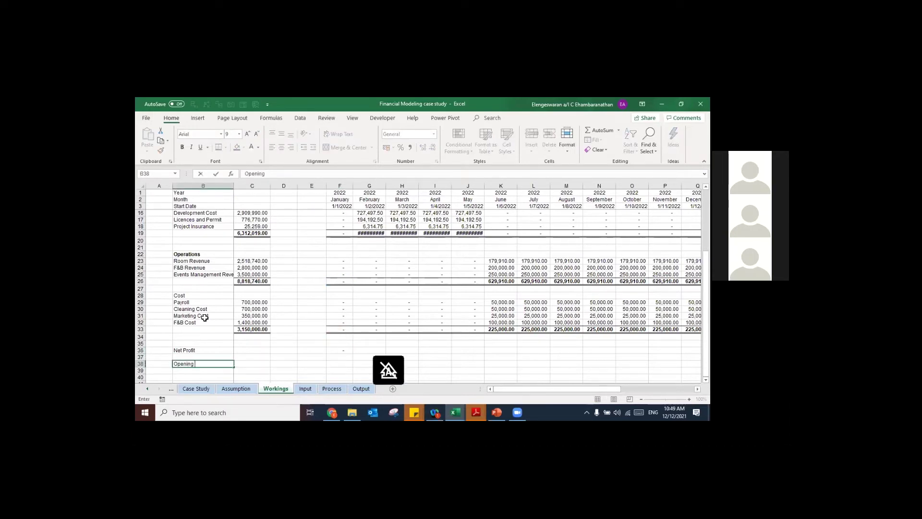
{"action": "type", "text": " Cash Flow"}
{"action": "key", "text": "Return"}
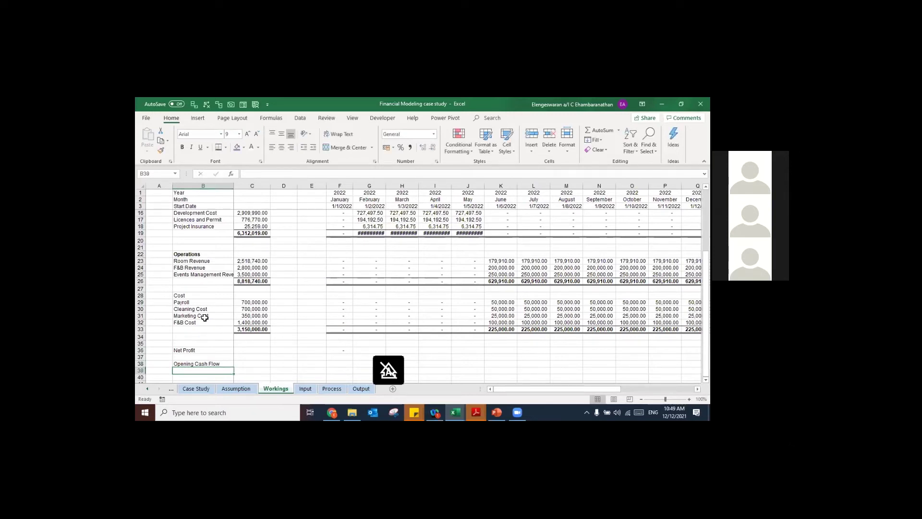
{"action": "type", "text": "Ne"}
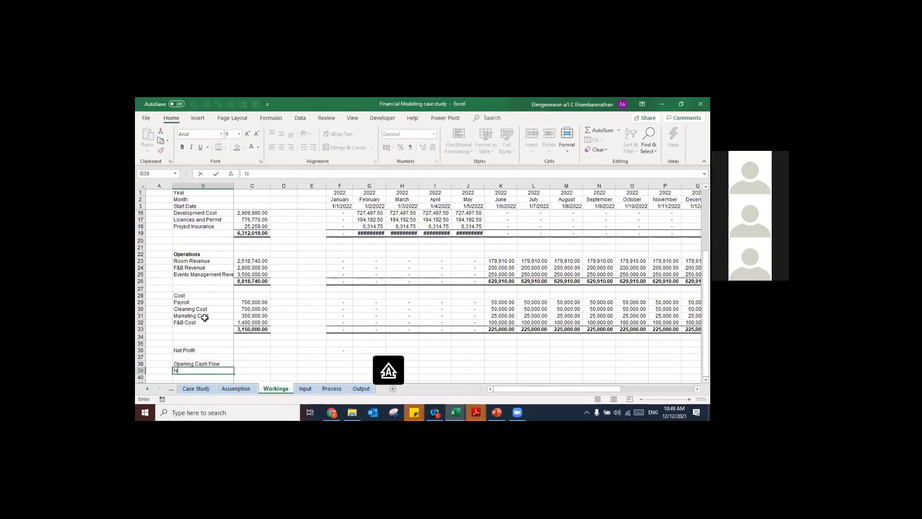
{"action": "key", "text": "BackSpace"}
{"action": "type", "text": "Cash Inflow"}
{"action": "key", "text": "Return"}
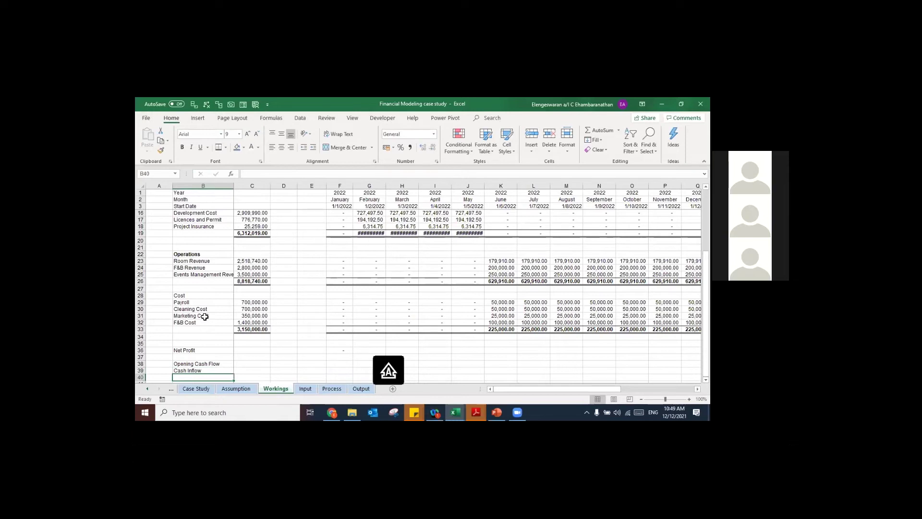
Step: Enter the labels Cash Flow in B40 and Ending Cash Flow in B41
{"action": "type", "text": "Cash "}
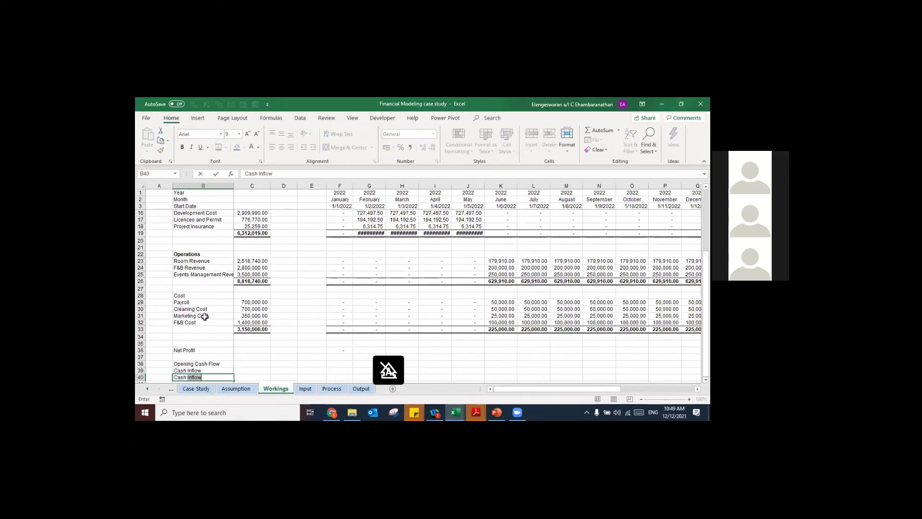
{"action": "type", "text": "Flow"}
{"action": "key", "text": "Return"}
{"action": "type", "text": "Ending Cash"}
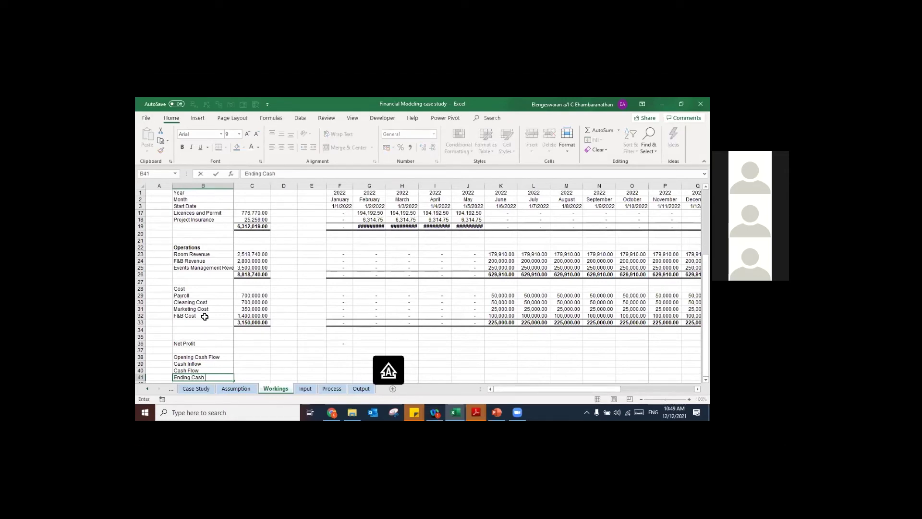
{"action": "type", "text": " Flow"}
{"action": "key", "text": "Return"}
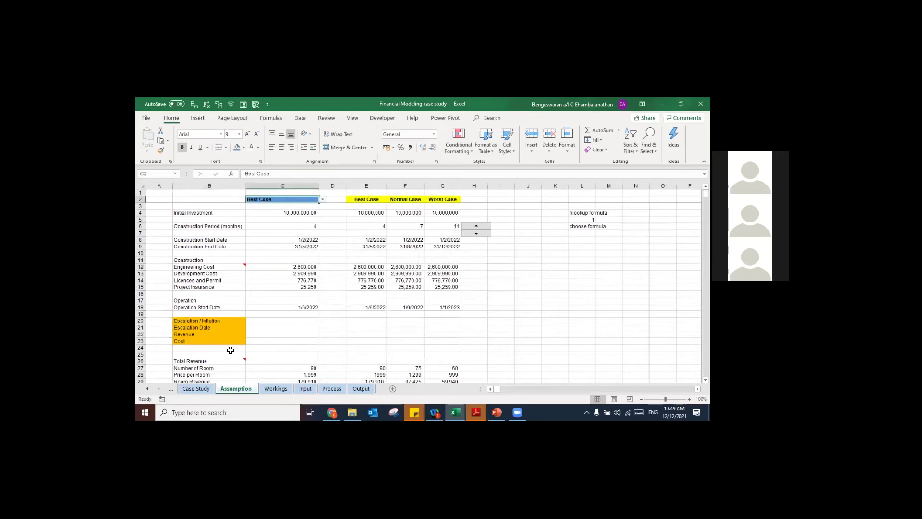
Step: Link January's opening cash flow in F38 to the Initial Investment on the Assumption sheet, using the absolute reference $C$4
{"action": "key", "text": "ctrl+Page_Down"}
{"action": "key", "text": "Right"}
{"action": "key", "text": "Right"}
{"action": "key", "text": "Right"}
{"action": "key", "text": "Right"}
{"action": "type", "text": "="}
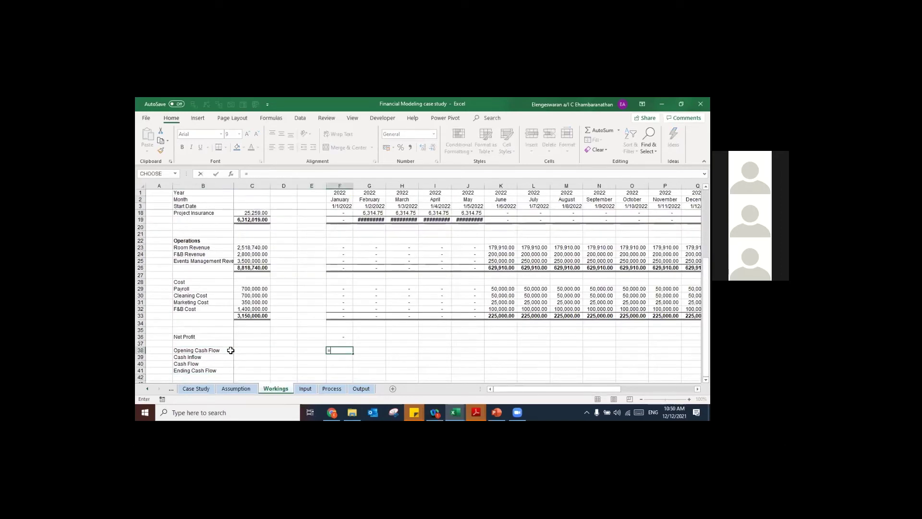
{"action": "key", "text": "ctrl+Page_Up"}
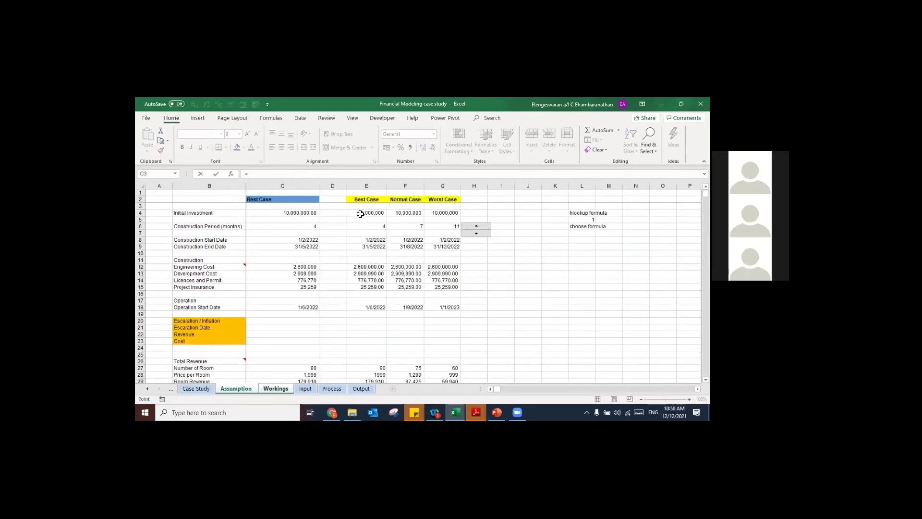
{"action": "left_click", "coordinate": [301, 213]}
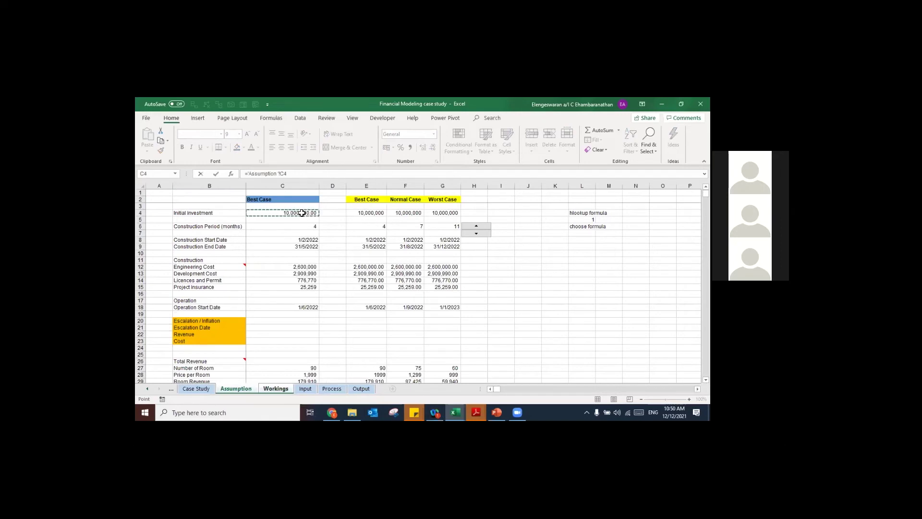
{"action": "key", "text": "F4"}
{"action": "key", "text": "Return"}
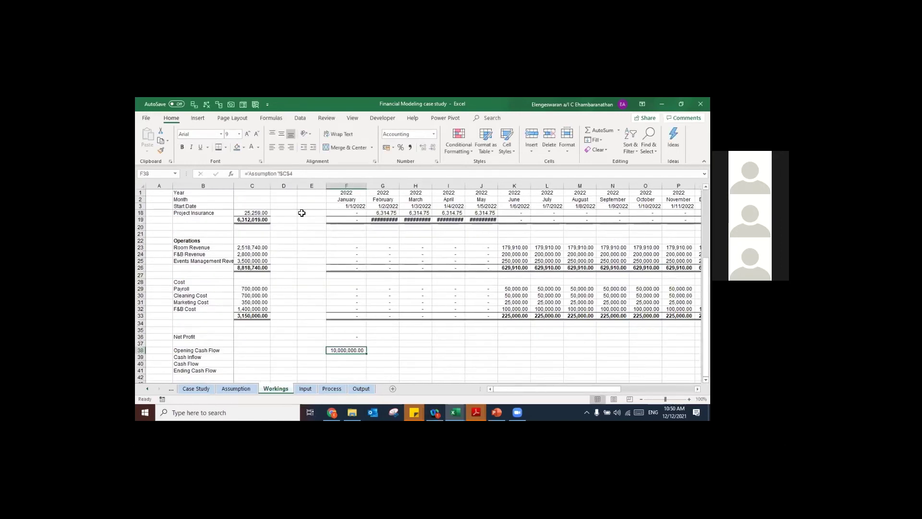
Step: Link January's cash inflow in F39 to the total revenue in F26
{"action": "key", "text": "Down"}
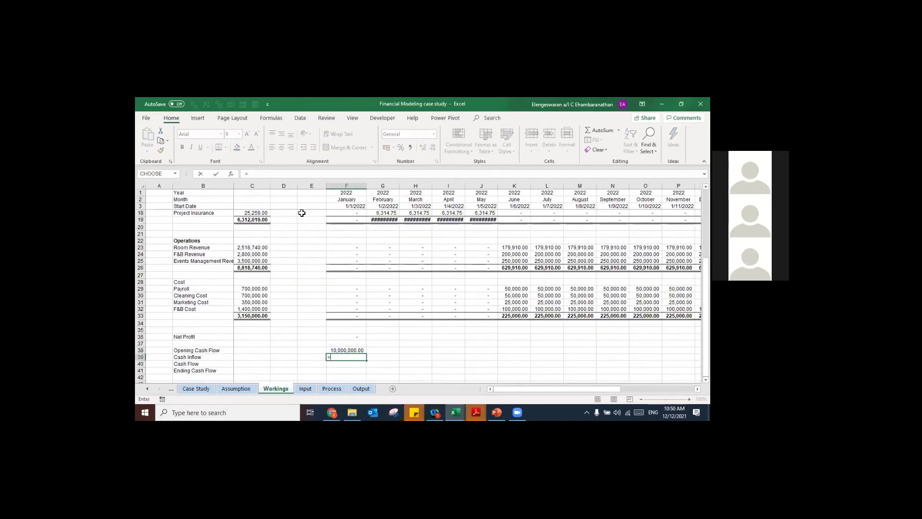
{"action": "type", "text": "="}
{"action": "left_click", "coordinate": [346, 267]}
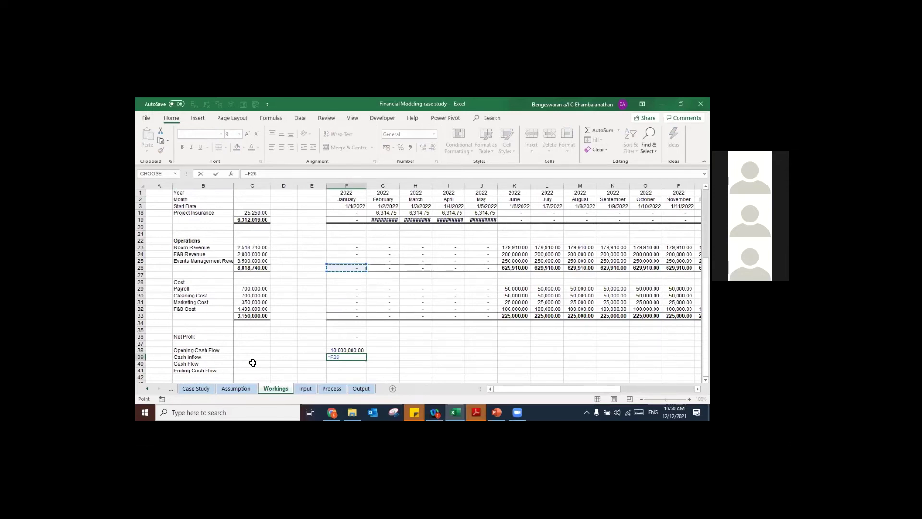
{"action": "key", "text": "Return"}
Step: Change the label in B40 to Cash Outflow
{"action": "left_click", "coordinate": [206, 364]}
{"action": "double_click", "coordinate": [207, 364]}
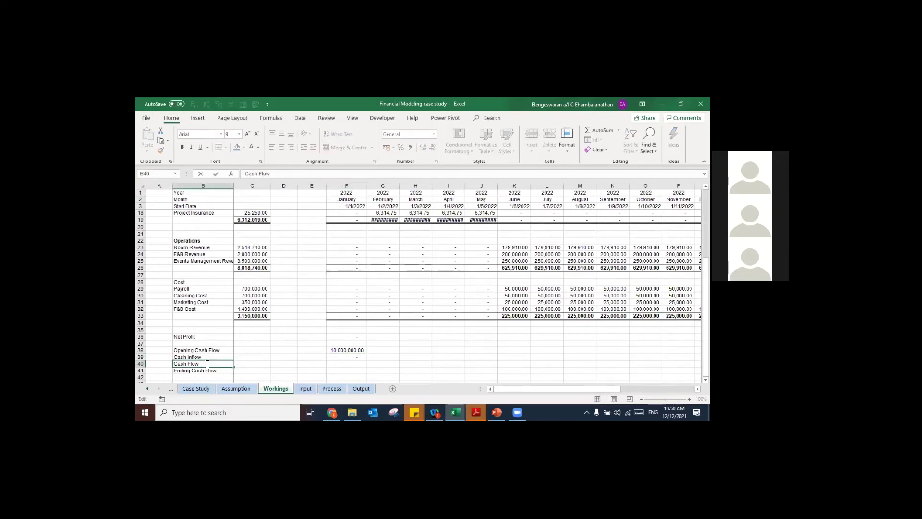
{"action": "type", "text": "Out"}
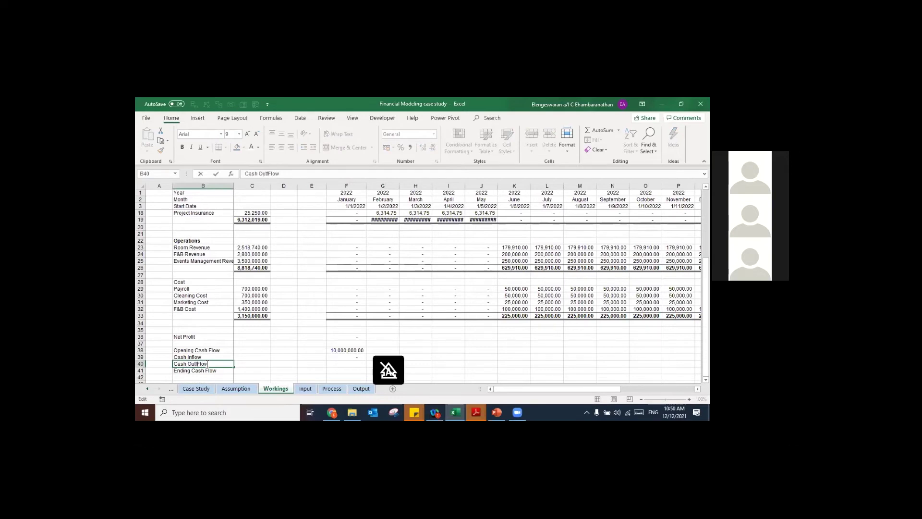
{"action": "key", "text": "Delete"}
{"action": "type", "text": "f"}
{"action": "key", "text": "Return"}
Step: Calculate January's cash outflow in F40 as construction cost total plus operating cost total, =F19+F33
{"action": "left_click", "coordinate": [333, 366]}
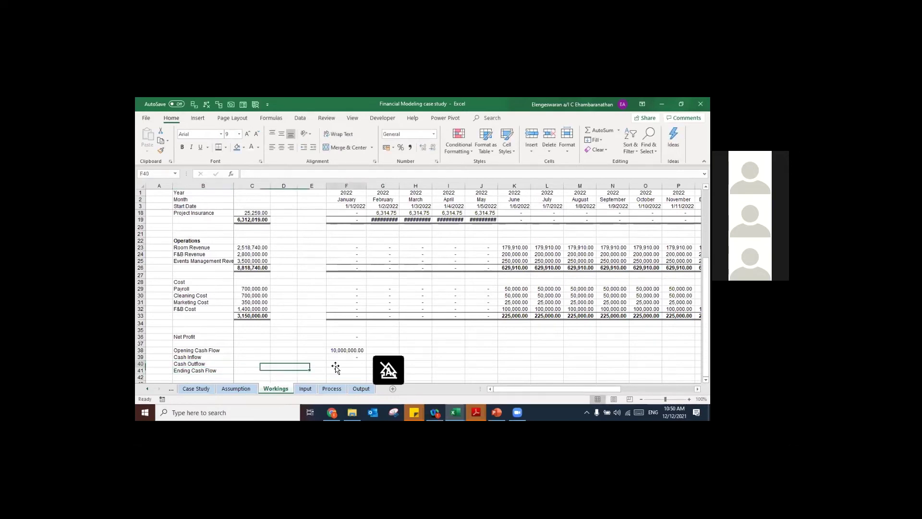
{"action": "type", "text": "="}
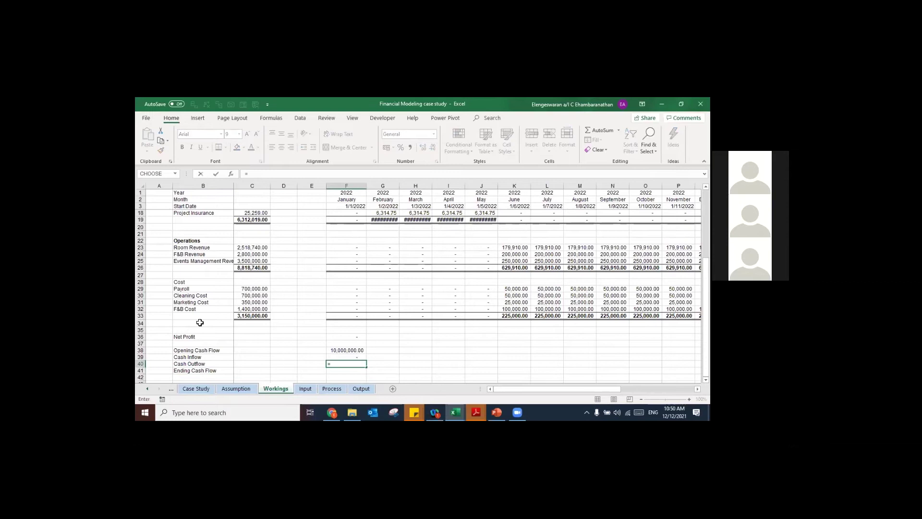
{"action": "left_click", "coordinate": [345, 221]}
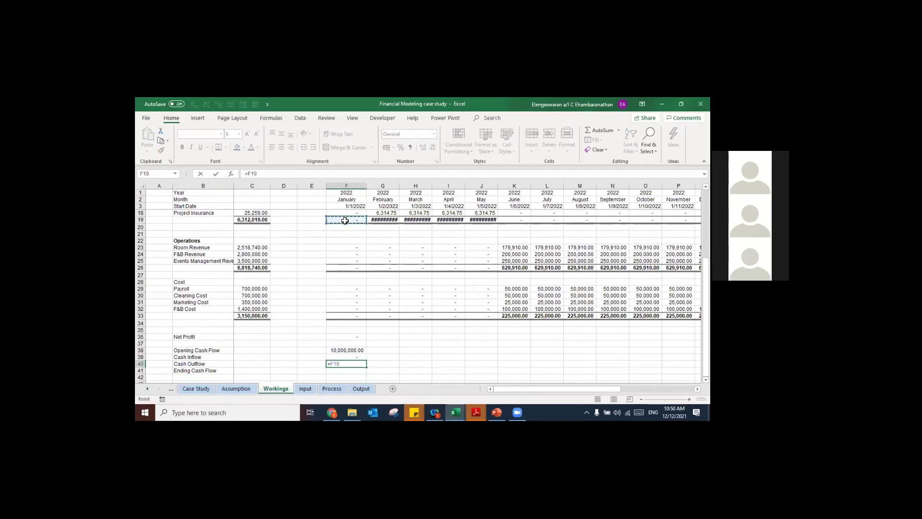
{"action": "type", "text": "+"}
{"action": "left_click", "coordinate": [342, 317]}
{"action": "key", "text": "Return"}
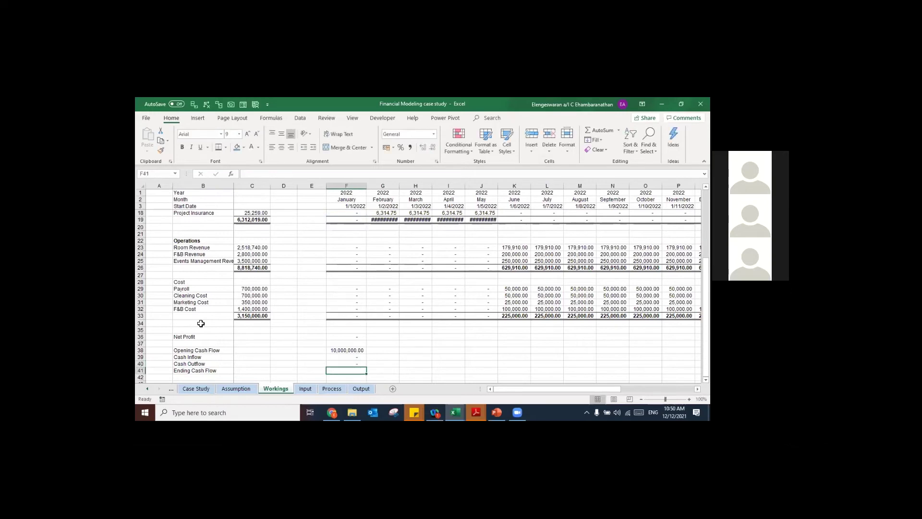
Step: Make the cash outflow in F40 negative by changing its formula to =-(F19+F33)
{"action": "key", "text": "Up"}
{"action": "key", "text": "F2"}
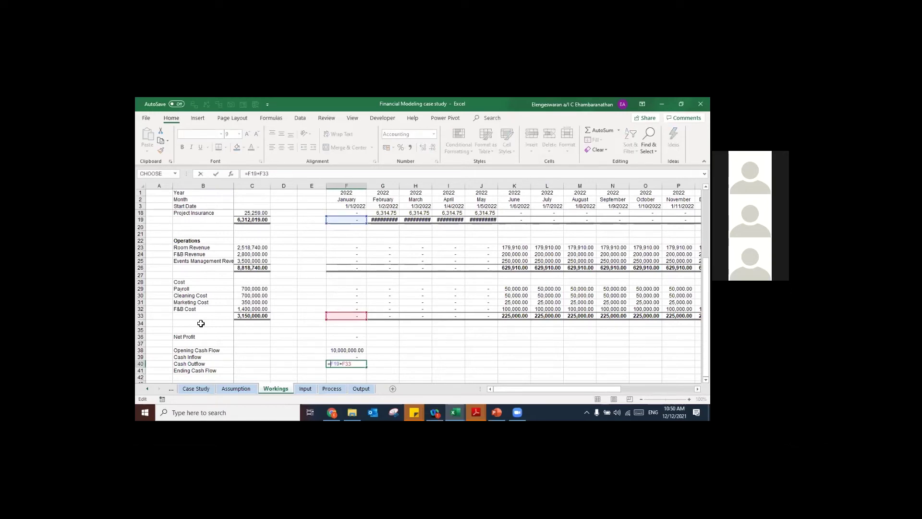
{"action": "type", "text": "-("}
{"action": "key", "text": "Return"}
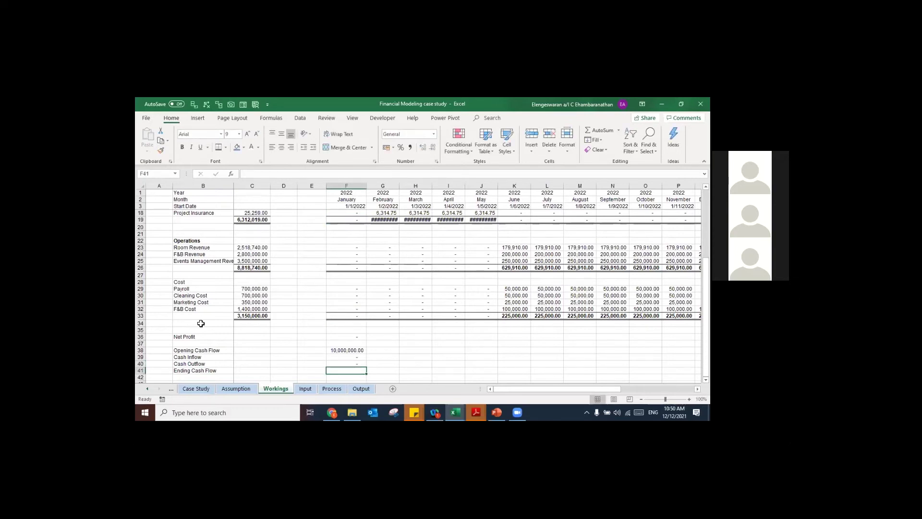
Step: Calculate January's ending cash flow in F41 as opening cash flow plus inflow minus absolute outflow, =F38+F39-ABS(F40)
{"action": "type", "text": "="}
{"action": "key", "text": "Up"}
{"action": "key", "text": "Up"}
{"action": "key", "text": "Up"}
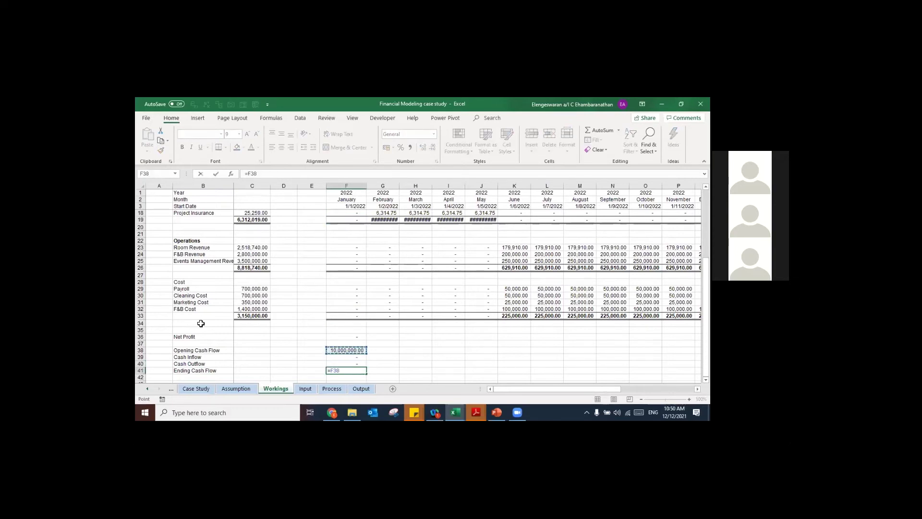
{"action": "type", "text": "+"}
{"action": "key", "text": "Up"}
{"action": "key", "text": "Up"}
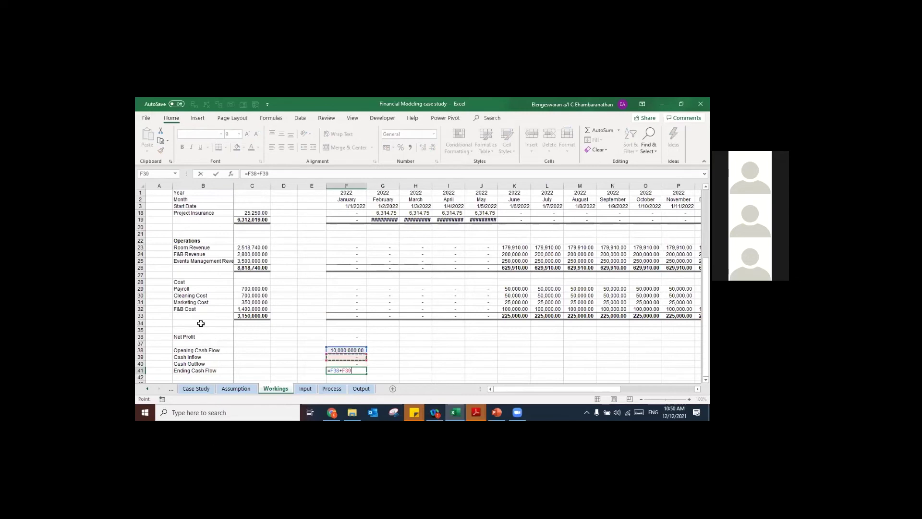
{"action": "type", "text": "-abs("}
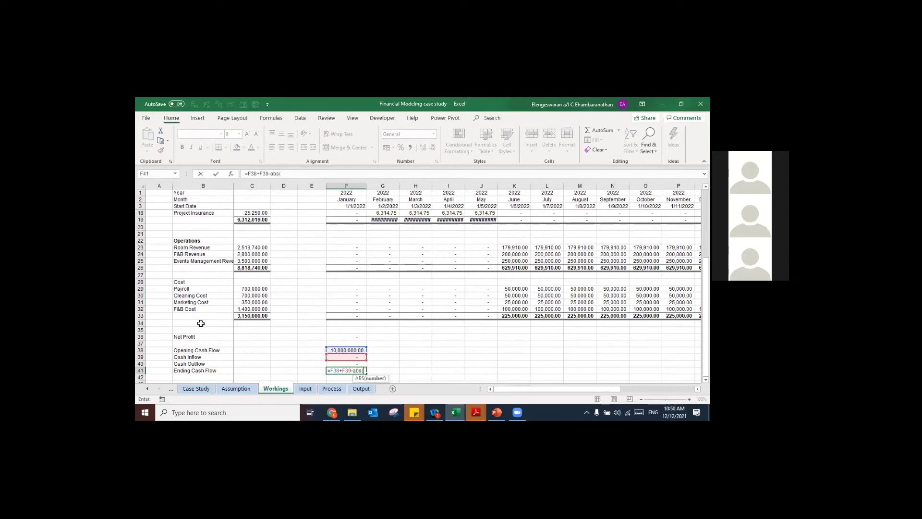
{"action": "key", "text": "Up"}
{"action": "key", "text": "Return"}
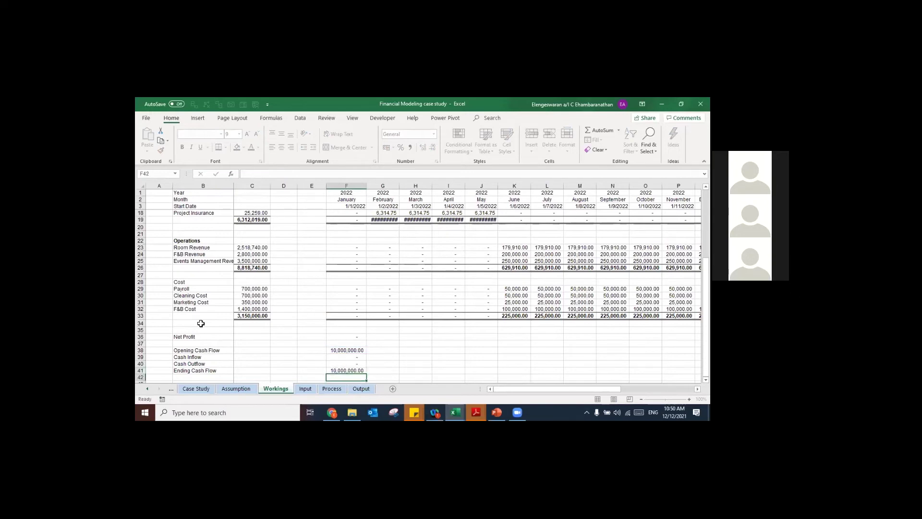
Step: Fill January's cash inflow, cash outflow and ending cash flow formulas in rows 39 to 41 across to July 2023 in column X
{"action": "key", "text": "Up"}
{"action": "key", "text": "Up"}
{"action": "key", "text": "Up"}
{"action": "key", "text": "Up"}
{"action": "key", "text": "Up"}
{"action": "key", "text": "Up"}
{"action": "key", "text": "Up"}
{"action": "key", "text": "Up"}
{"action": "key", "text": "Up"}
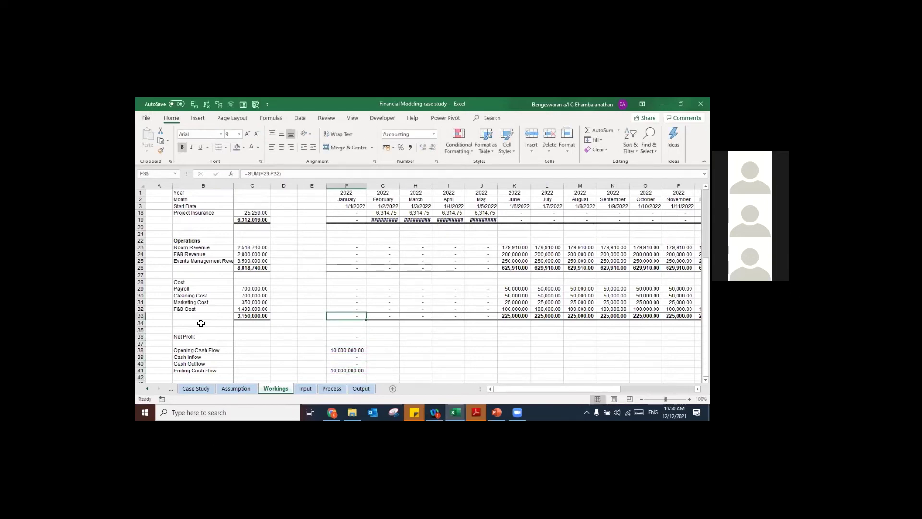
{"action": "key", "text": "Right"}
{"action": "key", "text": "Right"}
{"action": "key", "text": "Right"}
{"action": "key", "text": "Right"}
{"action": "key", "text": "Right"}
{"action": "key", "text": "Right"}
{"action": "key", "text": "Right"}
{"action": "key", "text": "Right"}
{"action": "key", "text": "Right"}
{"action": "key", "text": "Right"}
{"action": "key", "text": "Right"}
{"action": "key", "text": "Right"}
{"action": "key", "text": "Right"}
{"action": "key", "text": "Right"}
{"action": "key", "text": "Right"}
{"action": "key", "text": "Right"}
{"action": "key", "text": "Right"}
{"action": "key", "text": "Right"}
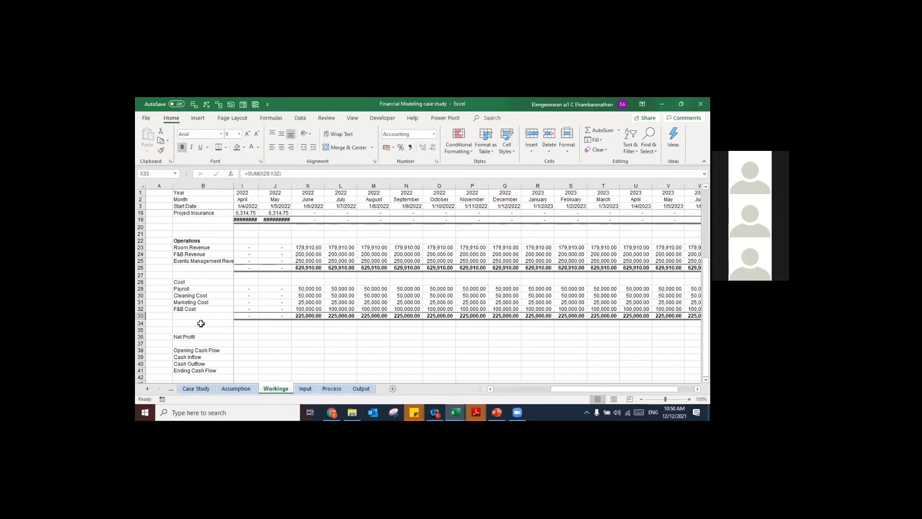
{"action": "key", "text": "Down"}
{"action": "key", "text": "Down"}
{"action": "key", "text": "Down"}
{"action": "key", "text": "Down"}
{"action": "key", "text": "Down"}
{"action": "key", "text": "ctrl+shift+Left"}
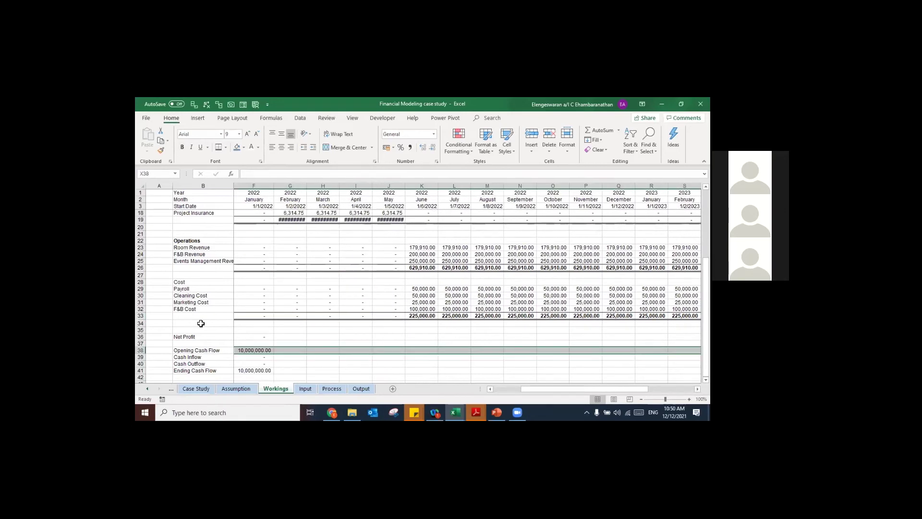
{"action": "key", "text": "Down"}
{"action": "key", "text": "shift+Down"}
{"action": "key", "text": "shift+Down"}
{"action": "key", "text": "ctrl+shift+Left"}
{"action": "key", "text": "ctrl+r"}
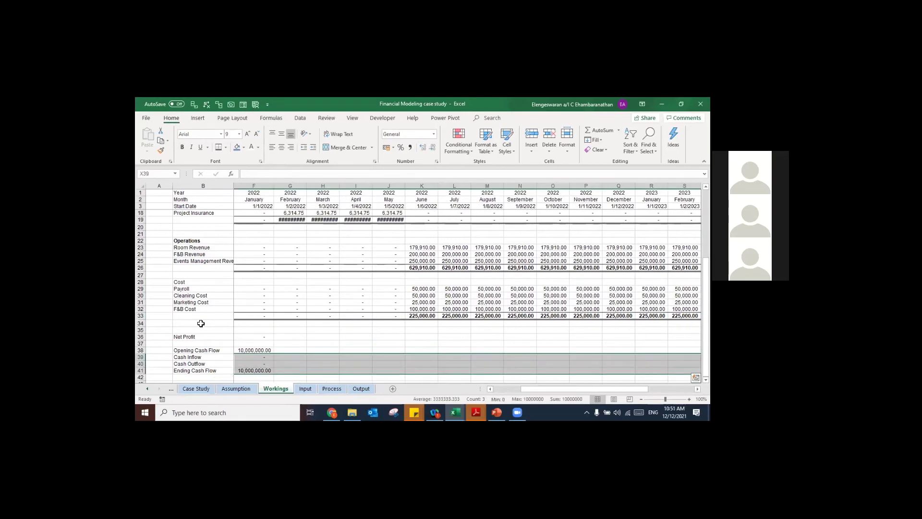
Step: Autofit the monthly columns F to X to their contents
{"action": "key", "text": "ctrl+shift+Up"}
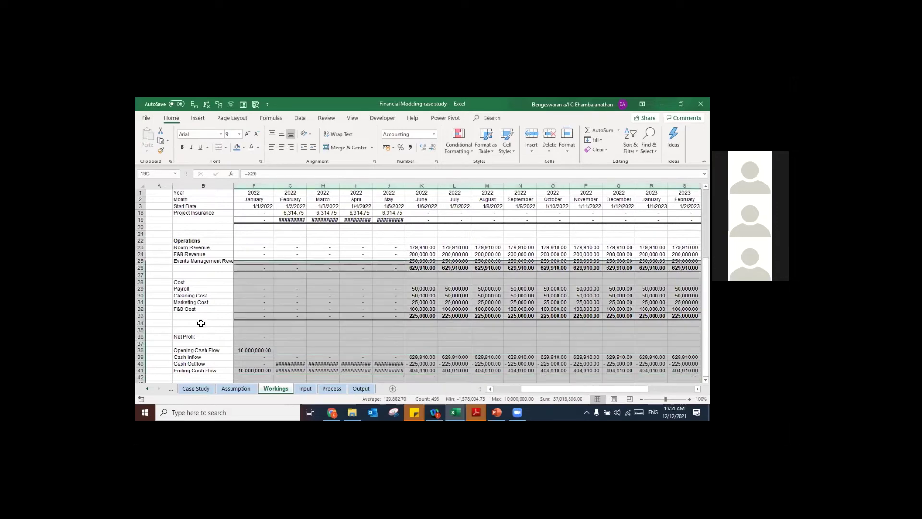
{"action": "key", "text": "ctrl+shift+Up"}
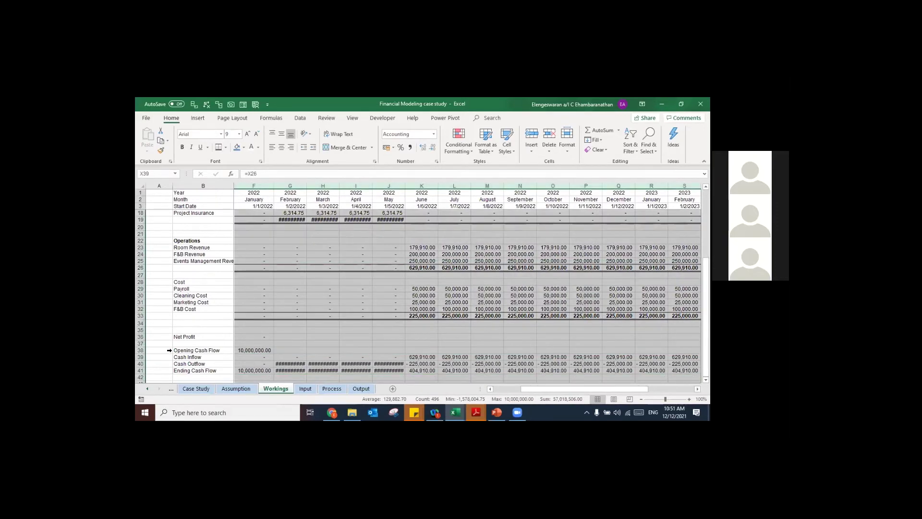
{"action": "key", "text": "alt+h"}
{"action": "key", "text": "o"}
{"action": "key", "text": "i"}
Step: Link February's opening cash flow in G38 to January's ending cash flow with =F41
{"action": "key", "text": "ctrl+Left"}
{"action": "key", "text": "Up"}
{"action": "key", "text": "Right"}
{"action": "type", "text": "="}
{"action": "key", "text": "Left"}
{"action": "key", "text": "Down"}
{"action": "key", "text": "Down"}
{"action": "key", "text": "Down"}
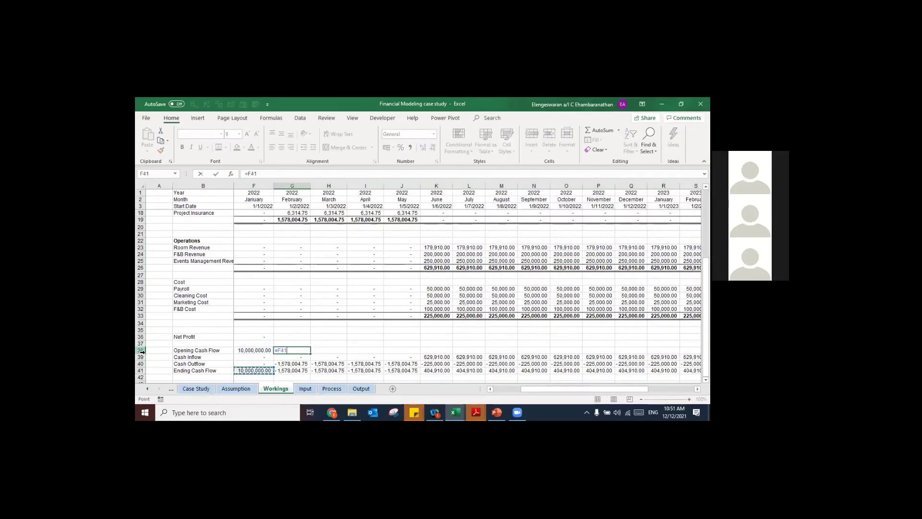
{"action": "key", "text": "ctrl+Return"}
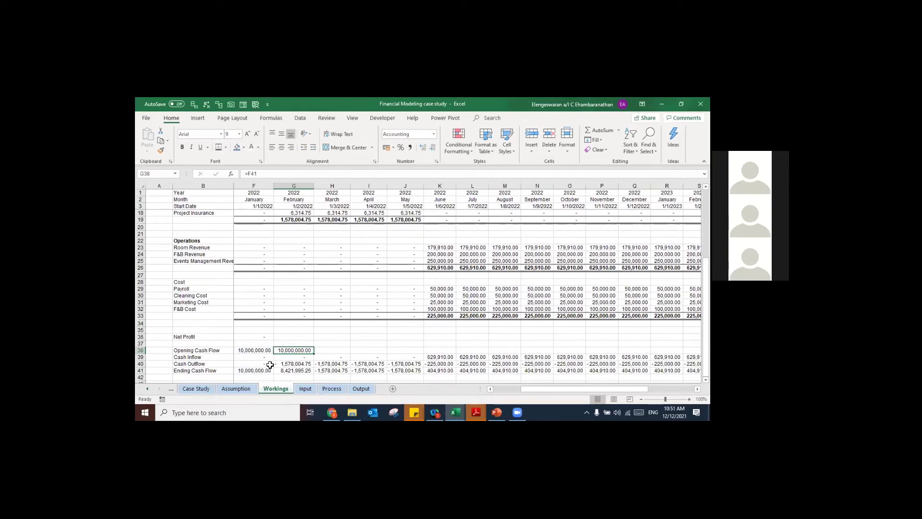
Step: Fill February's opening cash flow formula across row 38 to July 2023 in column X
{"action": "key", "text": "Right"}
{"action": "key", "text": "Right"}
{"action": "key", "text": "Right"}
{"action": "key", "text": "Right"}
{"action": "key", "text": "Right"}
{"action": "key", "text": "Right"}
{"action": "key", "text": "Right"}
{"action": "key", "text": "Right"}
{"action": "key", "text": "Right"}
{"action": "key", "text": "Right"}
{"action": "key", "text": "Right"}
{"action": "key", "text": "Right"}
{"action": "key", "text": "Right"}
{"action": "key", "text": "Right"}
{"action": "key", "text": "Right"}
{"action": "key", "text": "Right"}
{"action": "key", "text": "Right"}
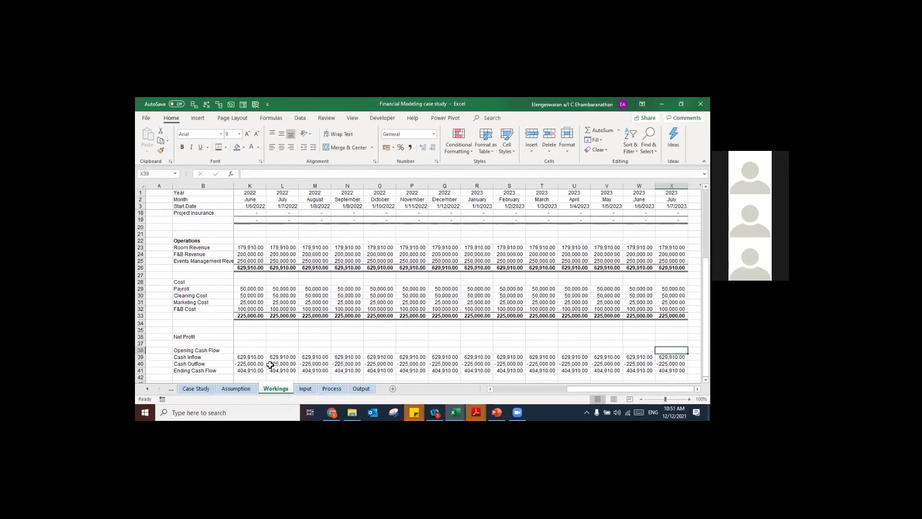
{"action": "key", "text": "ctrl+shift+Left"}
{"action": "key", "text": "ctrl+r"}
Step: Autofit the monthly columns from February 2022 to July 2023 so the filled cash flow amounts fit
{"action": "key", "text": "ctrl+shift+Up"}
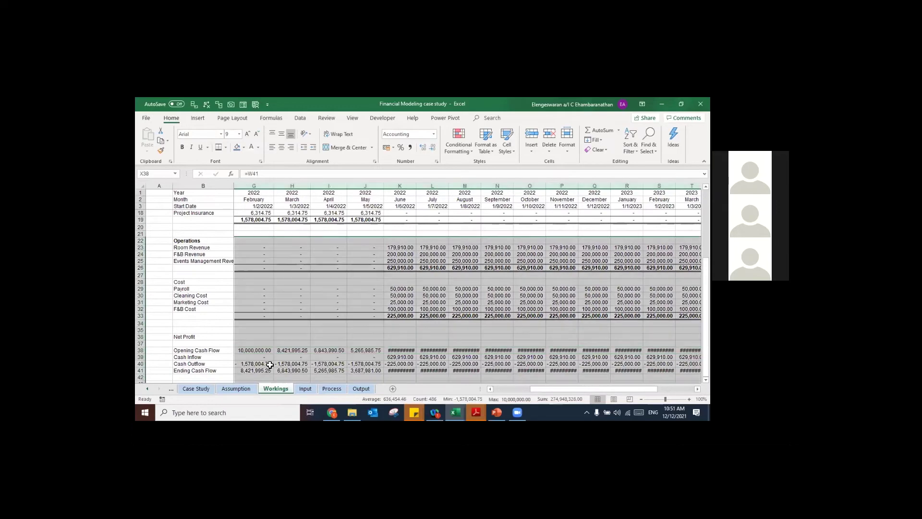
{"action": "key", "text": "ctrl+shift+Up"}
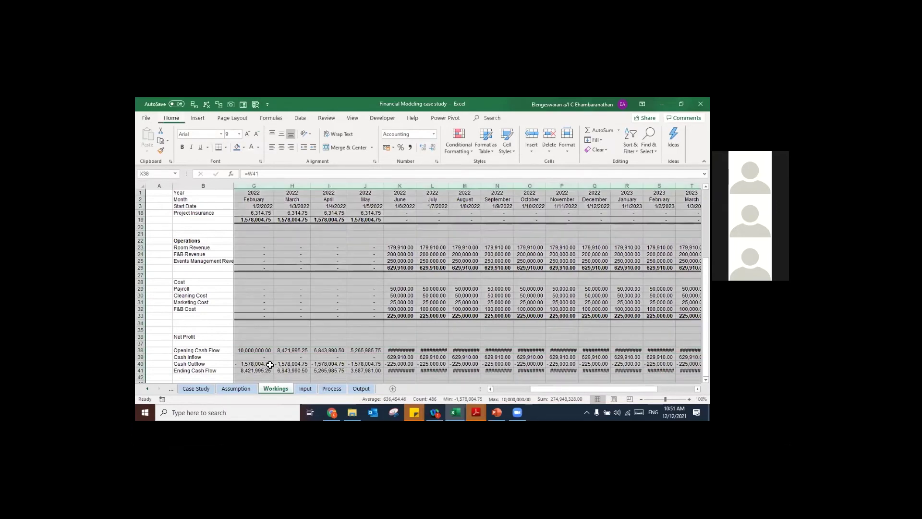
{"action": "key", "text": "alt+h"}
{"action": "key", "text": "o"}
{"action": "key", "text": "i"}
Step: Examine the cash flow rows up to the July 2023 ending cash flow in X41
{"action": "key", "text": "Down"}
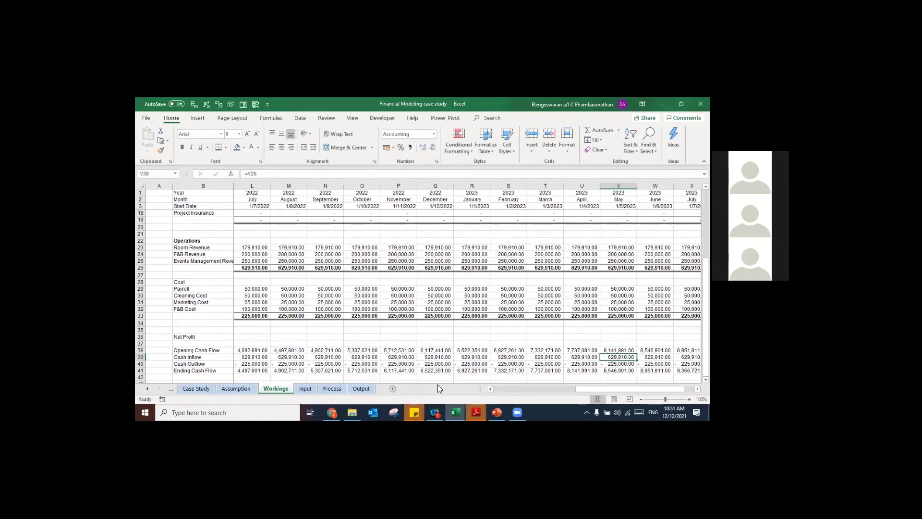
{"action": "key", "text": "Left"}
{"action": "key", "text": "Left"}
{"action": "scroll", "coordinate": [468, 231], "scroll_direction": "right", "scroll_amount": 2}
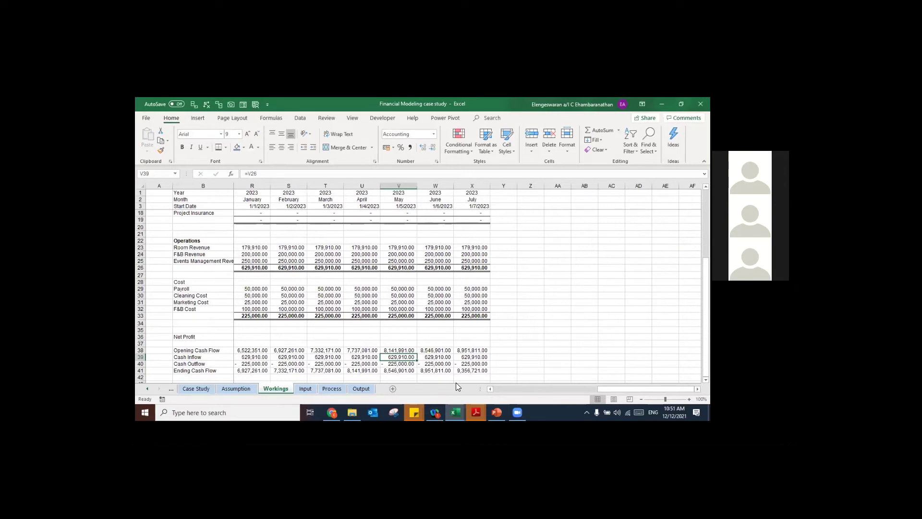
{"action": "key", "text": "Down"}
{"action": "key", "text": "Down"}
{"action": "key", "text": "Right"}
{"action": "key", "text": "Right"}
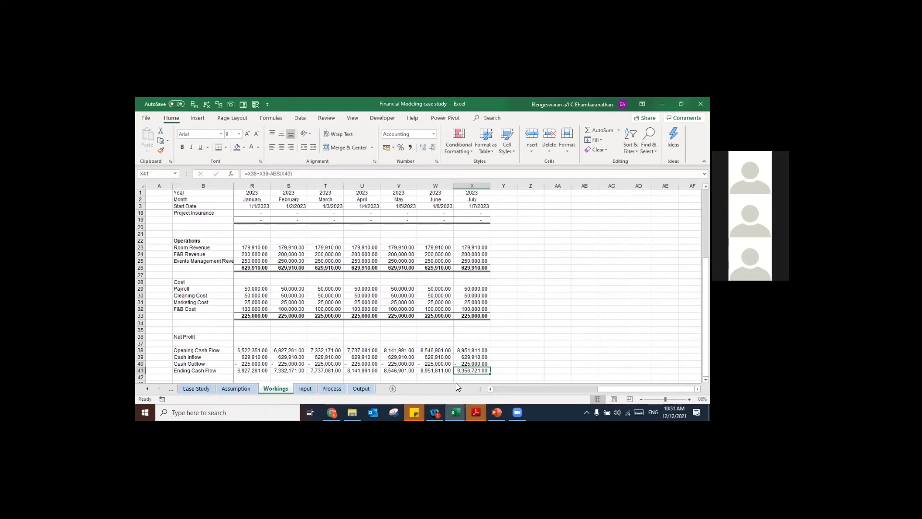
{"action": "scroll", "coordinate": [456, 383], "scroll_direction": "left", "scroll_amount": 3}
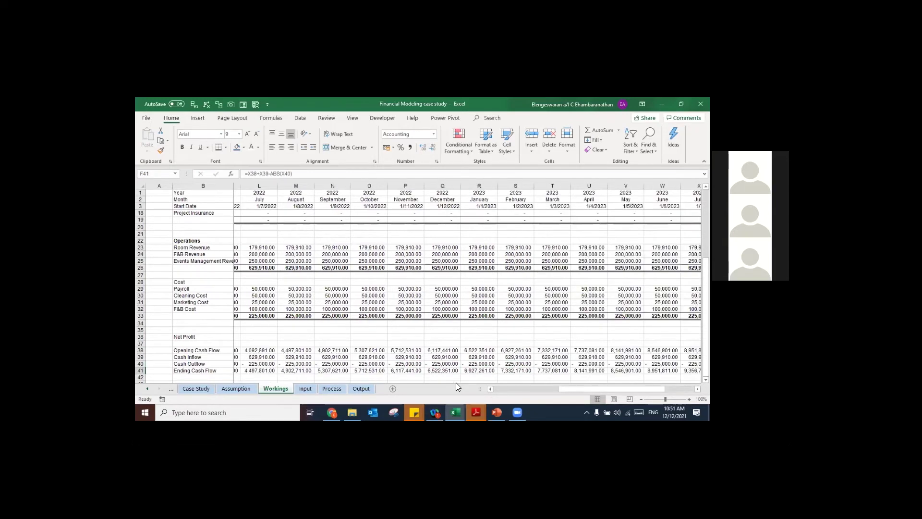
Step: Make the monthly Ending Cash Flow values in F41:X41 bold with a top and double bottom border
{"action": "key", "text": "ctrl+Left"}
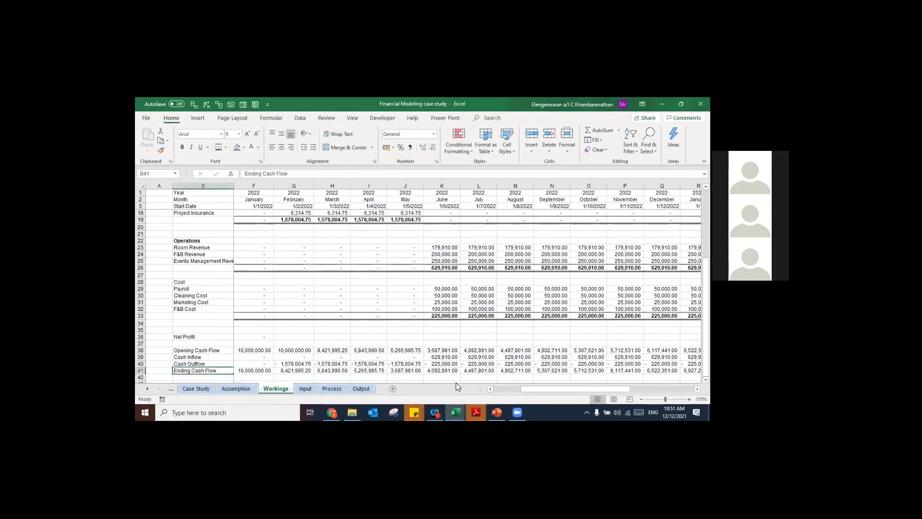
{"action": "key", "text": "ctrl+Right"}
{"action": "key", "text": "ctrl+shift+Right"}
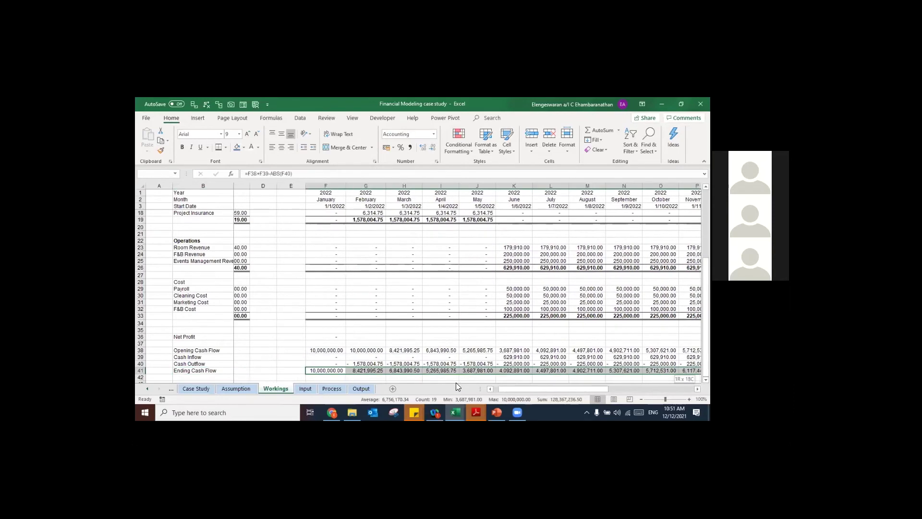
{"action": "scroll", "coordinate": [456, 383], "scroll_direction": "right", "scroll_amount": 3}
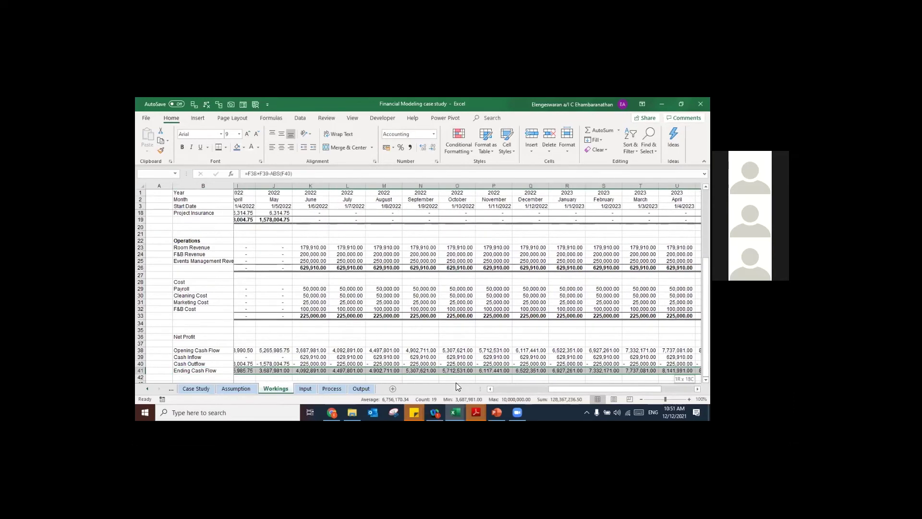
{"action": "scroll", "coordinate": [457, 383], "scroll_direction": "right", "scroll_amount": 4}
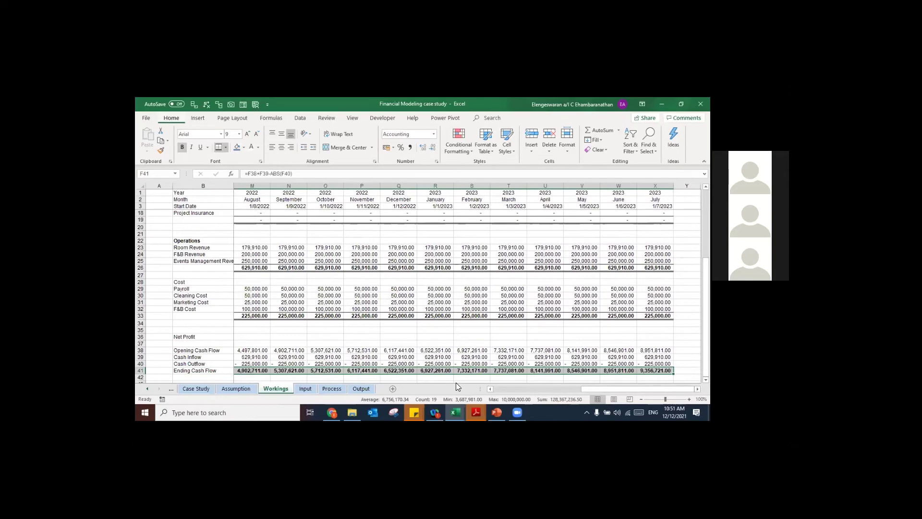
{"action": "key", "text": "alt+h"}
{"action": "key", "text": "b"}
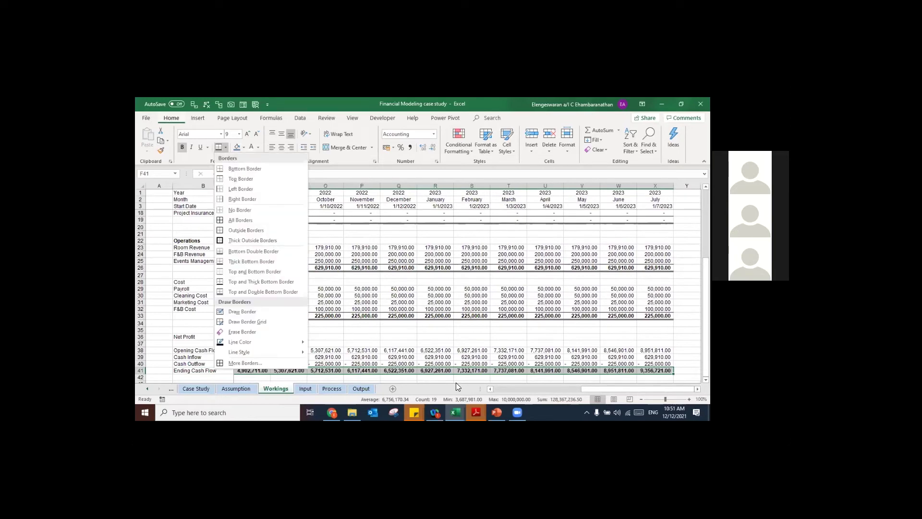
{"action": "left_click", "coordinate": [267, 385]}
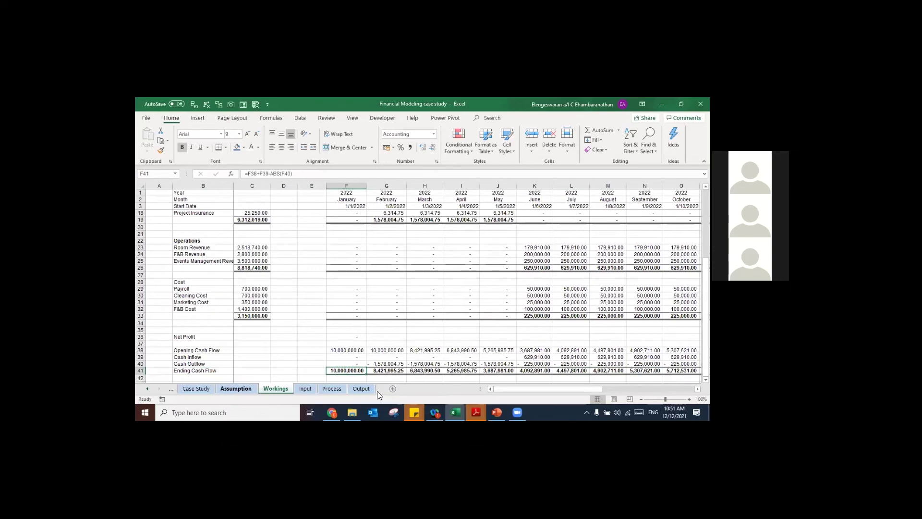
Step: Move the Assumption and Workings sheets after the Output sheet and show the Assumption sheet
{"action": "left_click", "coordinate": [237, 389]}
{"action": "left_click_drag", "start_coordinate": [262, 390], "coordinate": [376, 391]}
{"action": "left_click", "coordinate": [318, 393]}
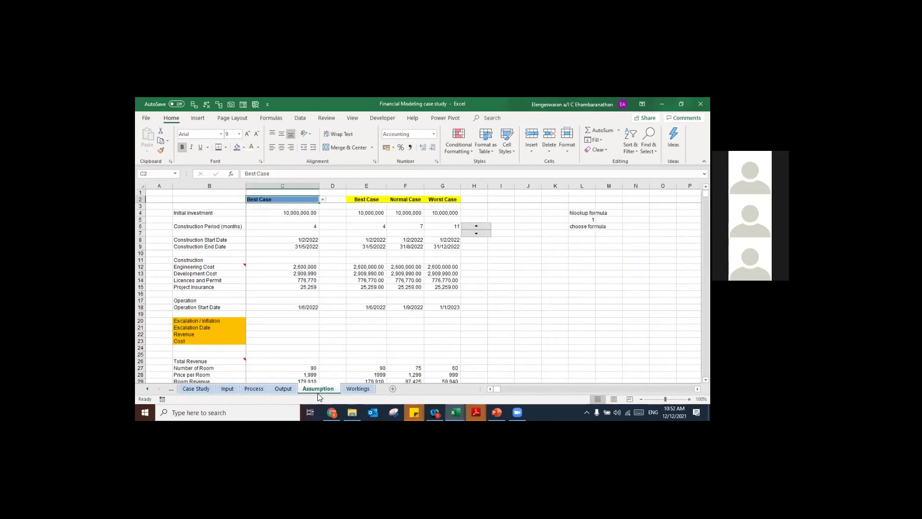
Step: Group the Assumption and Workings sheets, colour their tabs dark blue, and leave the group for the Output sheet
{"action": "left_click", "coordinate": [353, 392], "text": "ctrl"}
{"action": "right_click", "coordinate": [354, 392]}
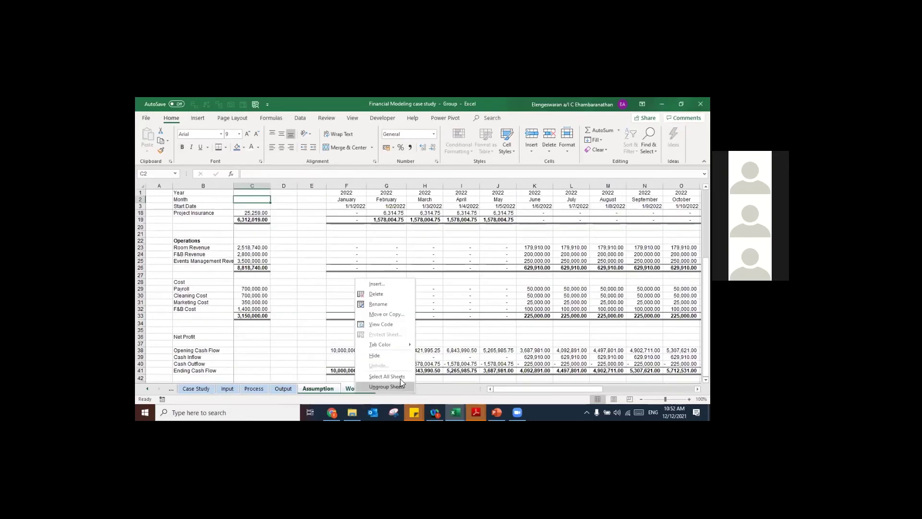
{"action": "mouse_move", "coordinate": [400, 342]}
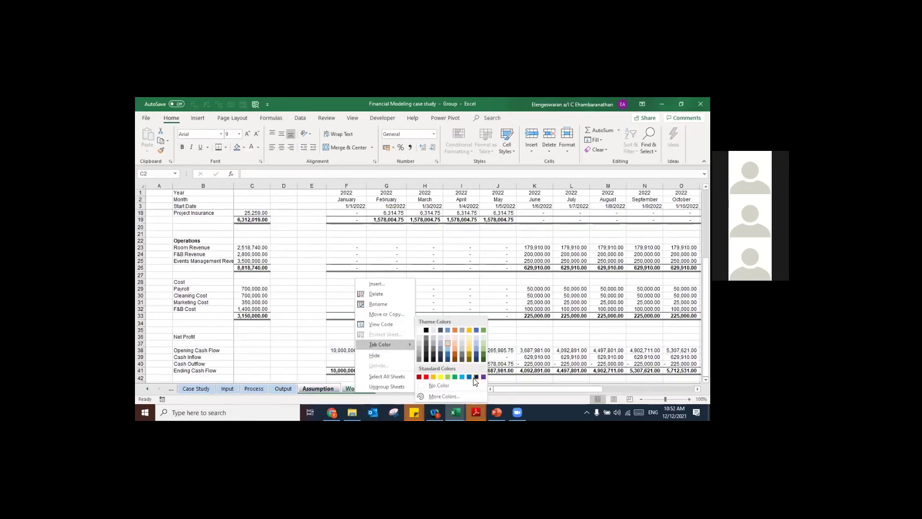
{"action": "left_click", "coordinate": [477, 377]}
{"action": "left_click", "coordinate": [330, 364]}
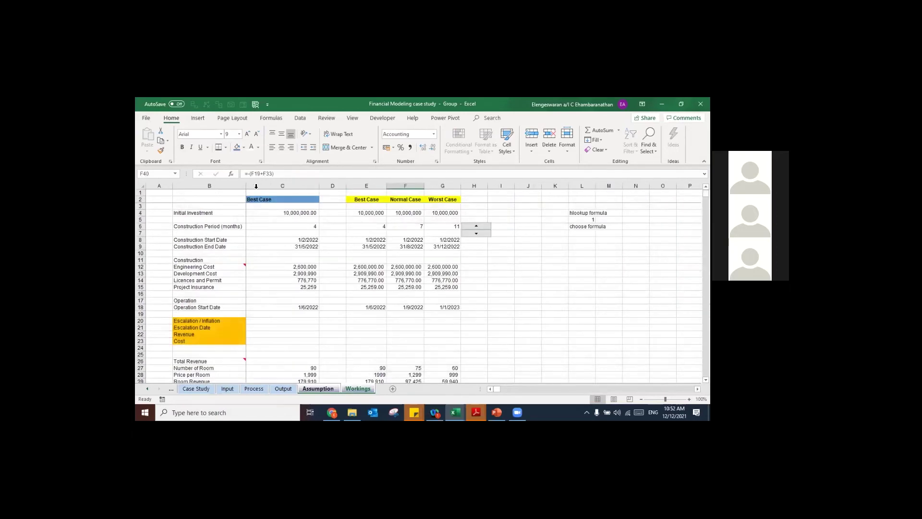
{"action": "scroll", "coordinate": [249, 252], "scroll_direction": "up", "scroll_amount": 5}
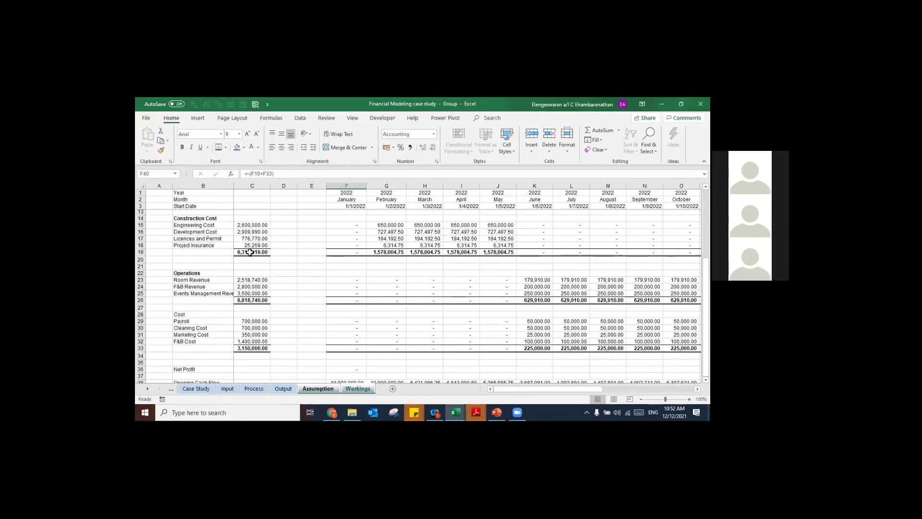
{"action": "scroll", "coordinate": [351, 309], "scroll_direction": "down", "scroll_amount": 6}
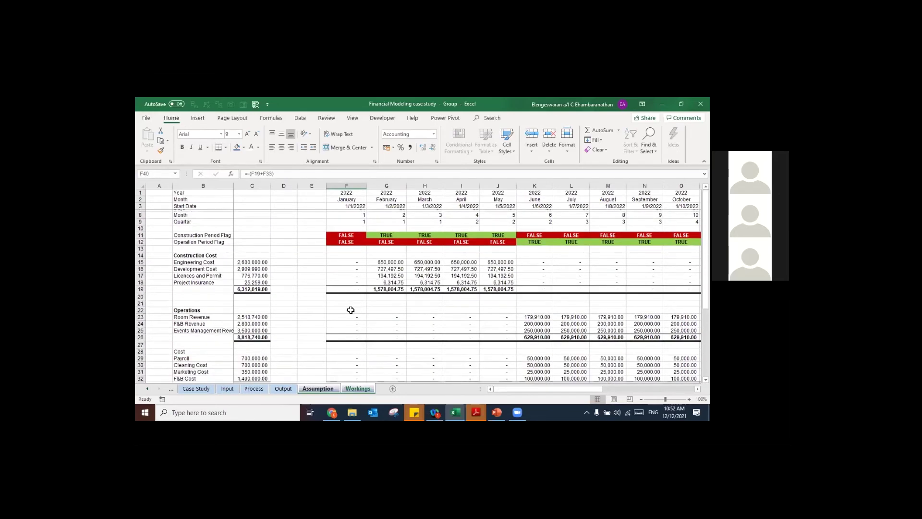
{"action": "key", "text": "Down"}
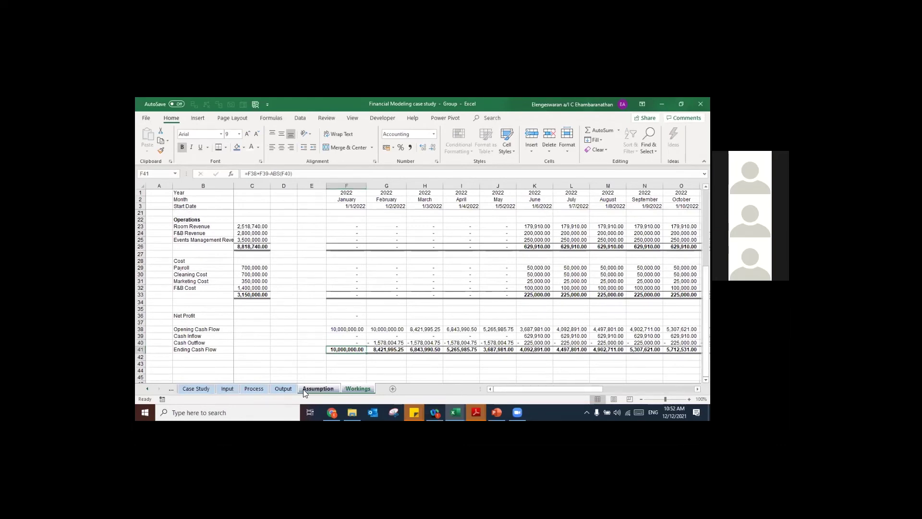
{"action": "left_click", "coordinate": [284, 389]}
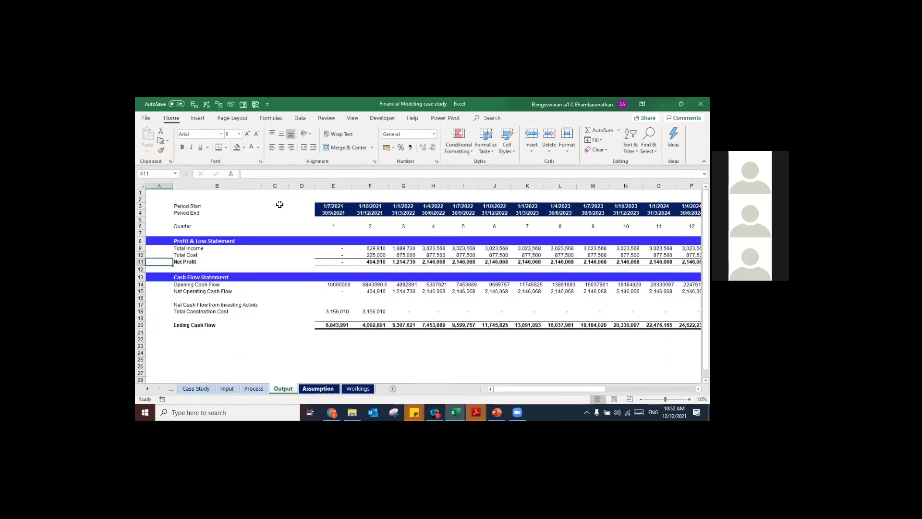
Step: Set the scenario in C2 of the Assumption sheet to Worst Case and check the cash flow on the Workings sheet
{"action": "key", "text": "ctrl+Page_Down"}
{"action": "key", "text": "alt+Down"}
{"action": "left_click", "coordinate": [299, 219]}
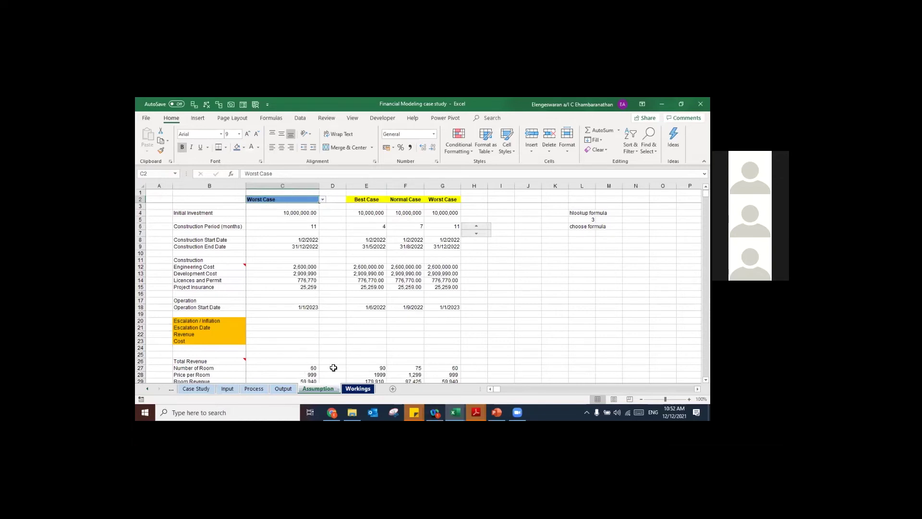
{"action": "key", "text": "ctrl+Page_Down"}
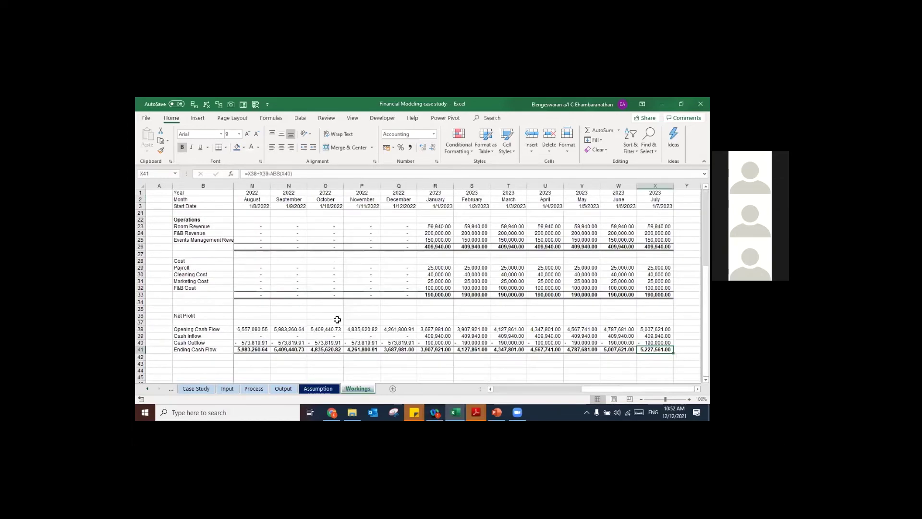
Step: Switch the scenario on the Assumption sheet away from Worst Case and check the final months' cash flow on the Workings sheet
{"action": "scroll", "coordinate": [289, 356], "scroll_direction": "right", "scroll_amount": 5}
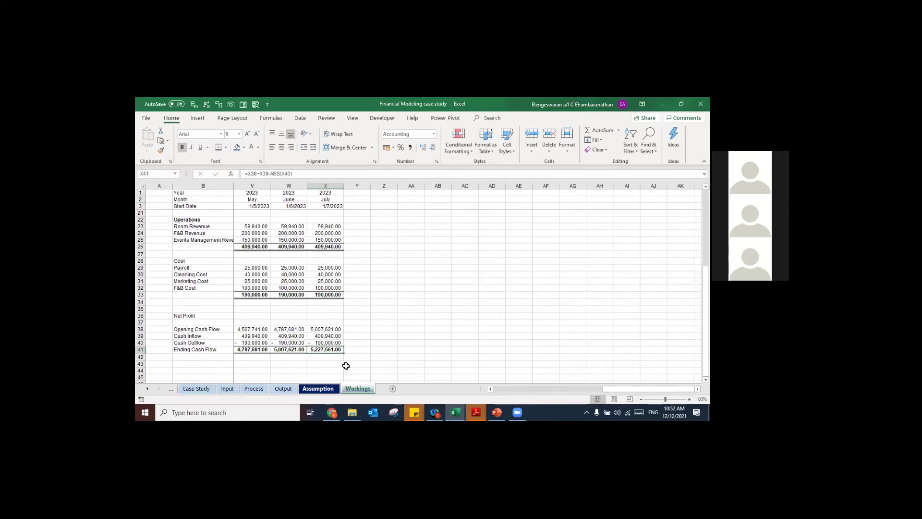
{"action": "key", "text": "ctrl+Page_Up"}
{"action": "left_click", "coordinate": [358, 389]}
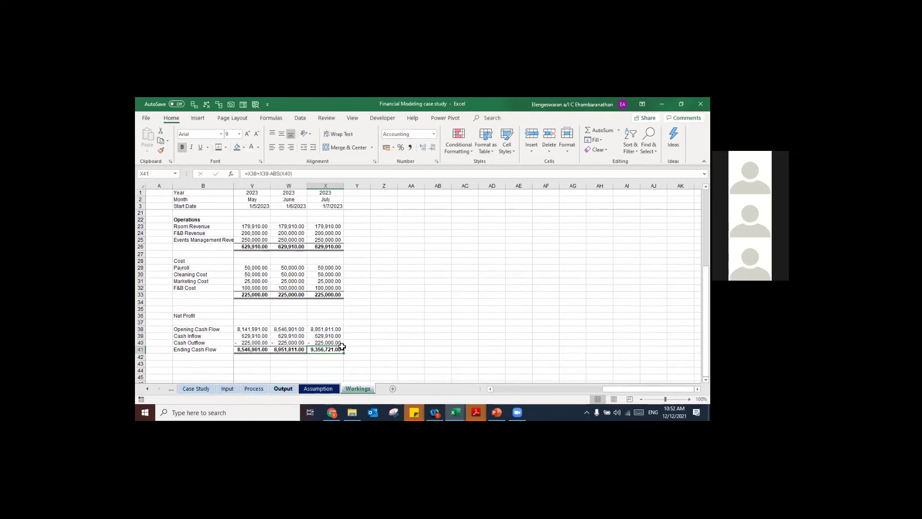
Step: Review the profit and loss and cash flow statements on the Output sheet, then the net profit row on the Workings sheet
{"action": "key", "text": "ctrl+Page_Up"}
{"action": "key", "text": "ctrl+Page_Up"}
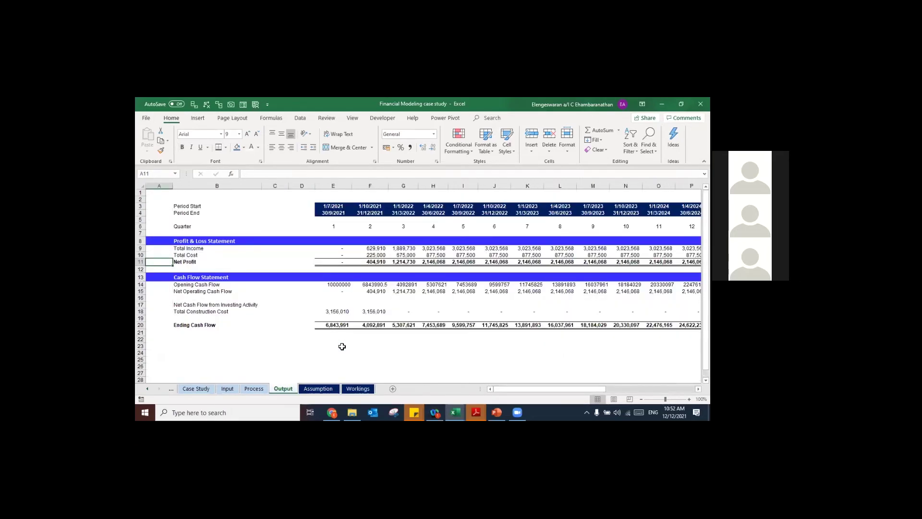
{"action": "left_click", "coordinate": [353, 389], "text": "ctrl"}
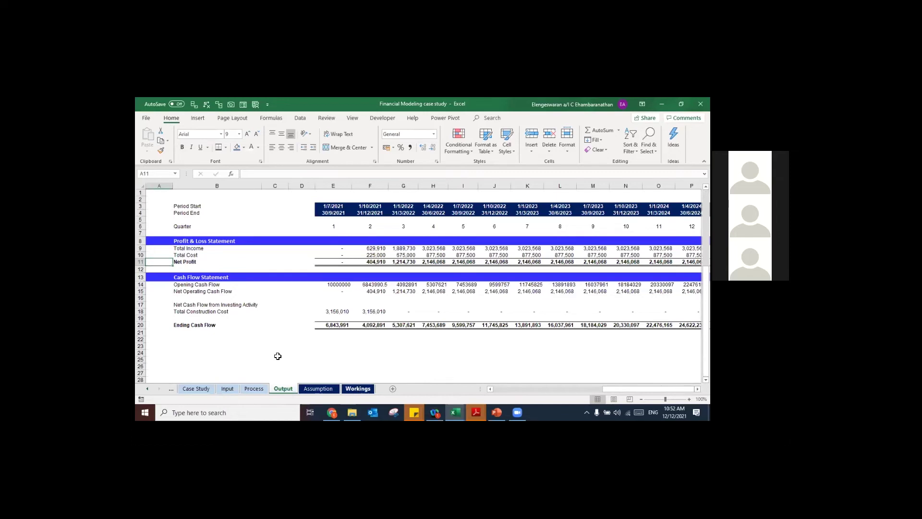
{"action": "key", "text": "ctrl+Page_Down"}
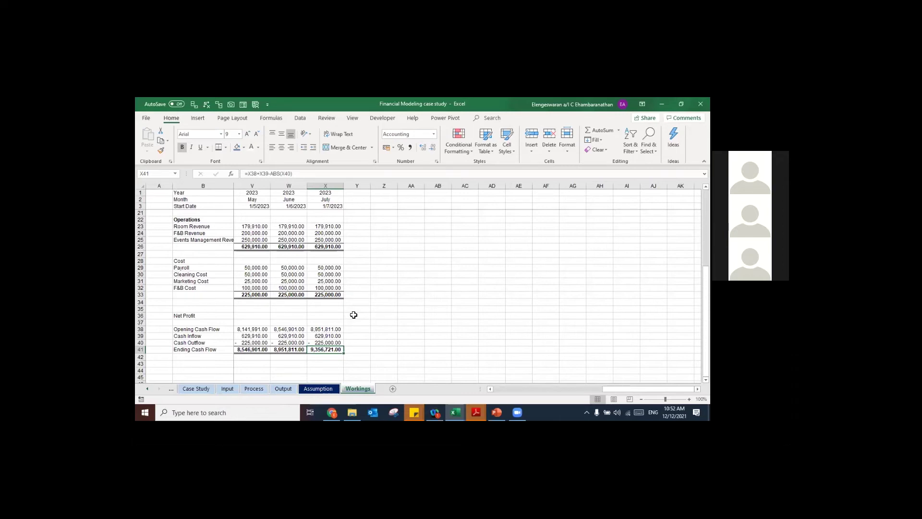
{"action": "left_click_drag", "start_coordinate": [354, 315], "coordinate": [354, 312]}
{"action": "left_click_drag", "start_coordinate": [252, 294], "coordinate": [253, 295]}
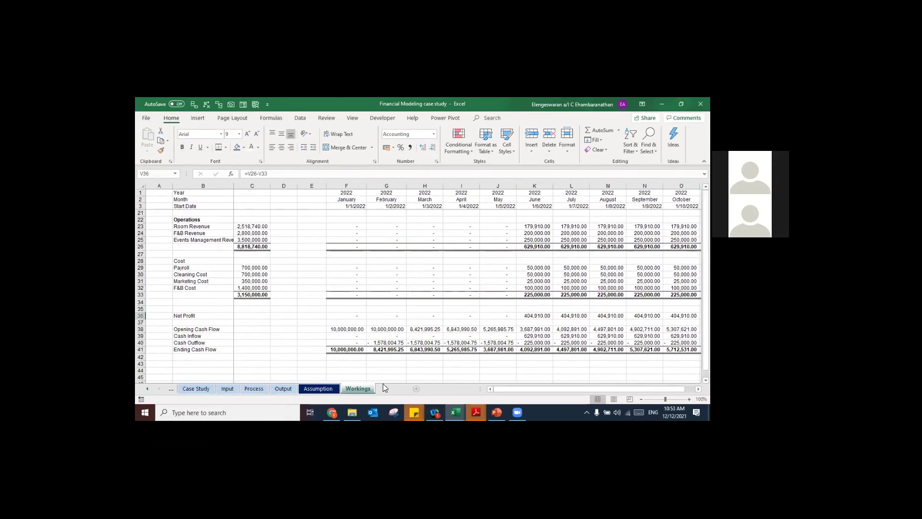
Step: Add a new sheet after Workings and rename it Report
{"action": "left_click", "coordinate": [414, 389]}
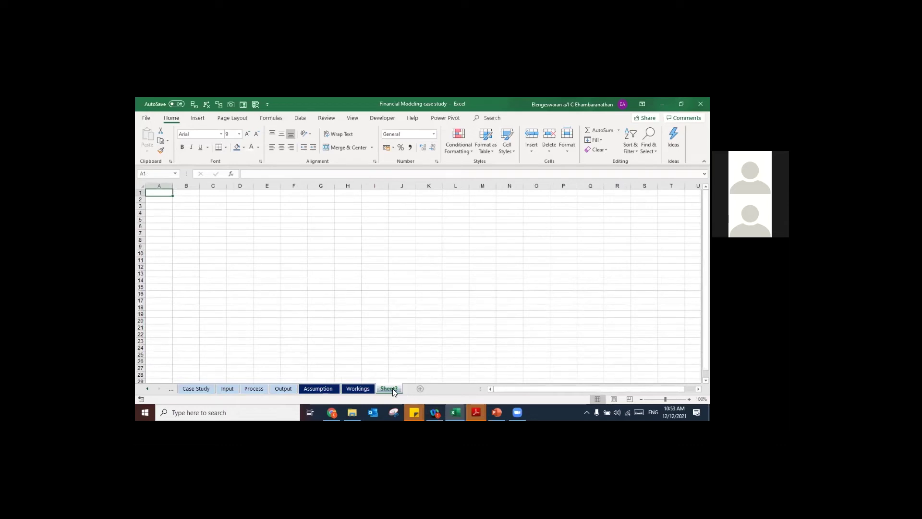
{"action": "right_click", "coordinate": [387, 388]}
{"action": "left_click", "coordinate": [417, 312]}
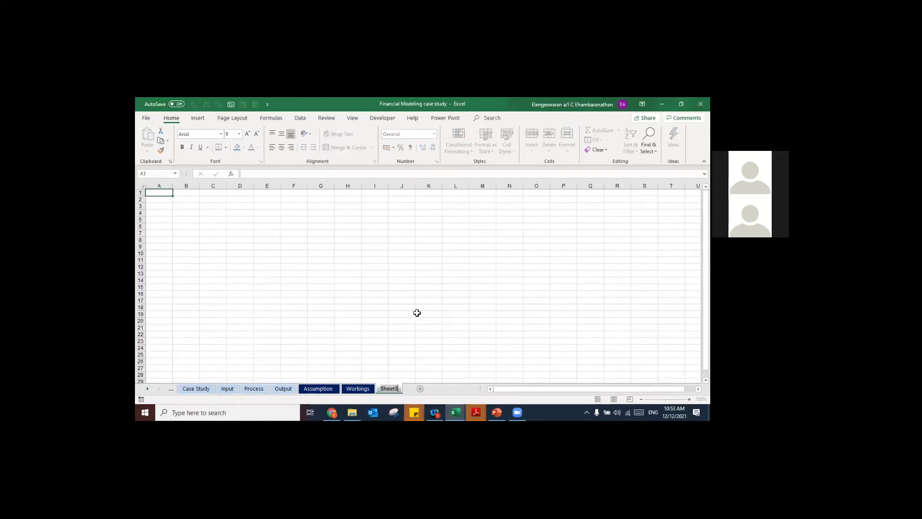
{"action": "type", "text": "Report"}
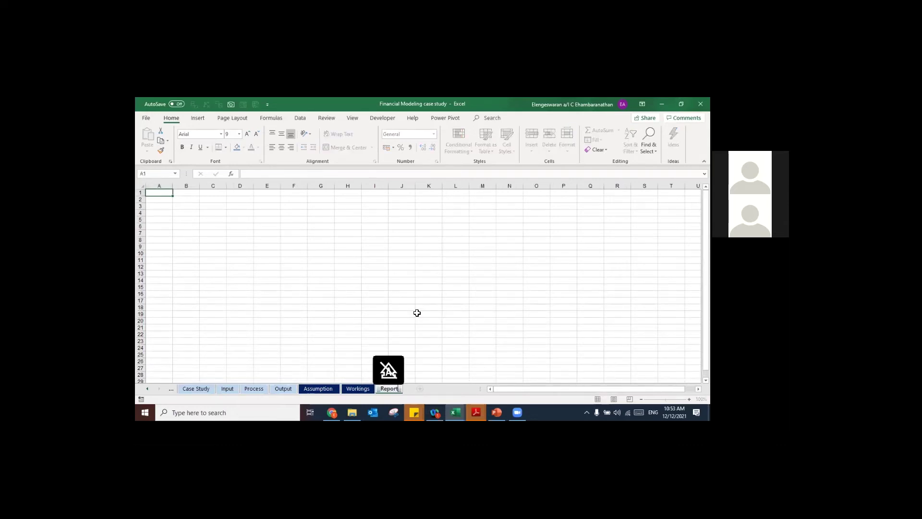
{"action": "left_click", "coordinate": [291, 320]}
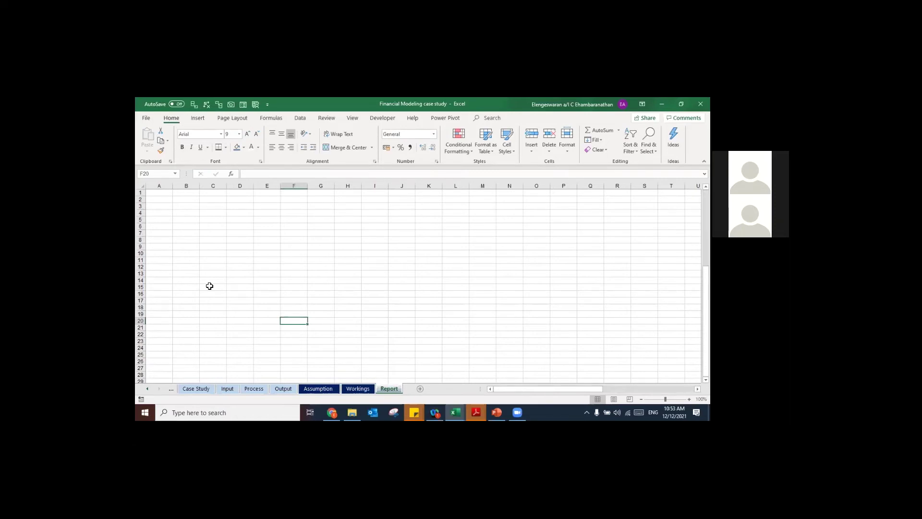
Step: Copy the Year, Month, Start Date and End Date rows B1:X4 from Workings into B1 of the Report sheet and fit column E's width
{"action": "key", "text": "ctrl+Page_Up"}
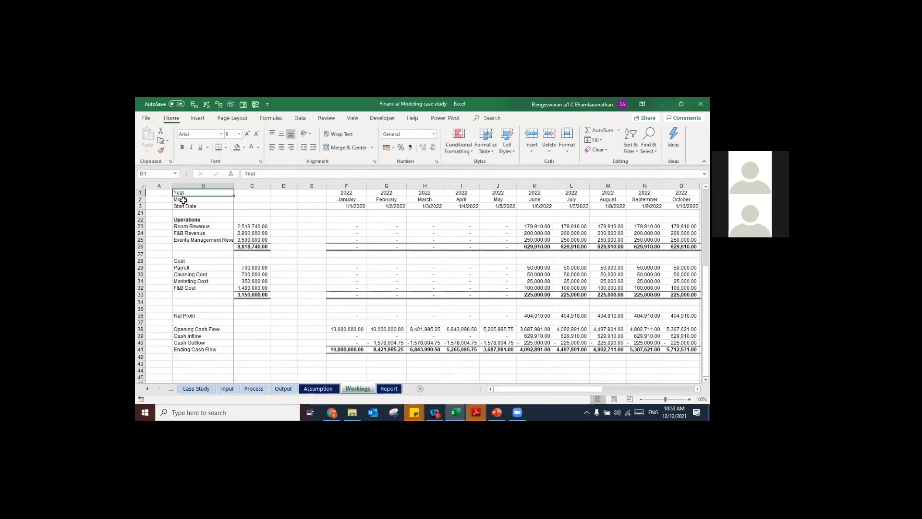
{"action": "left_click_drag", "start_coordinate": [183, 200], "coordinate": [184, 200]}
{"action": "key", "text": "ctrl+shift+Right"}
{"action": "key", "text": "ctrl+c"}
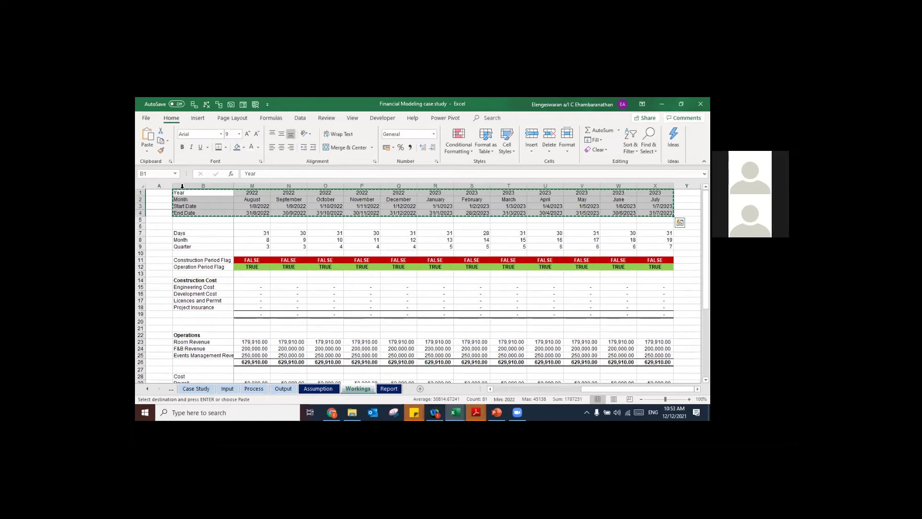
{"action": "key", "text": "ctrl+Page_Down"}
{"action": "key", "text": "ctrl+v"}
{"action": "left_click", "coordinate": [274, 217]}
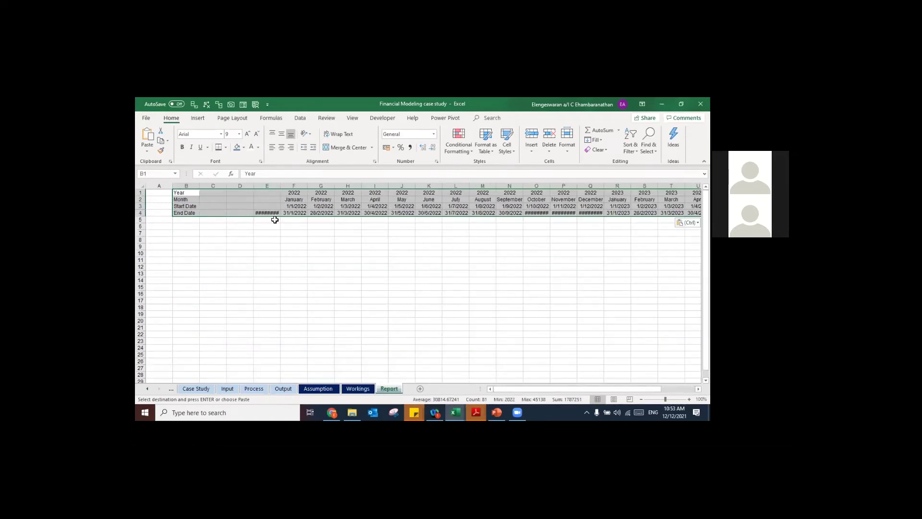
{"action": "double_click", "coordinate": [282, 185]}
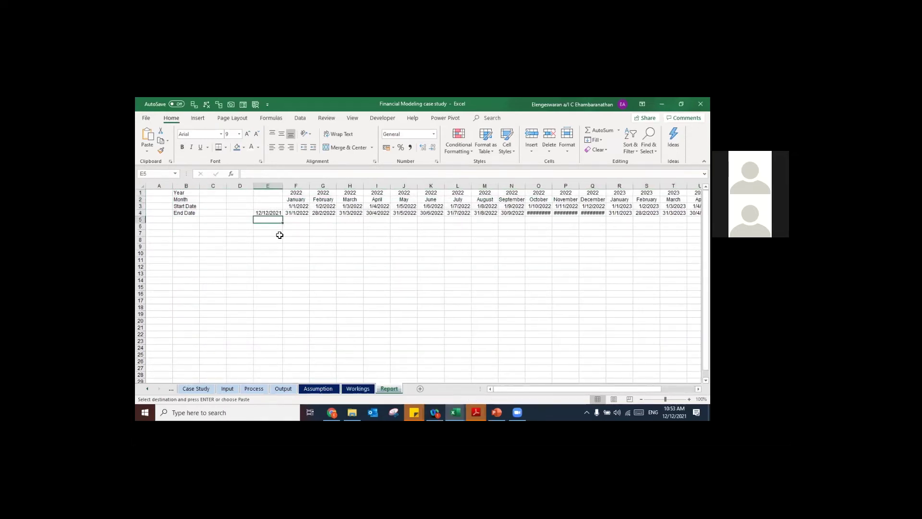
Step: Try =EOMONTH(F3,3) as the first End Date in F4 of the Report sheet
{"action": "key", "text": "Up"}
{"action": "key", "text": "Up"}
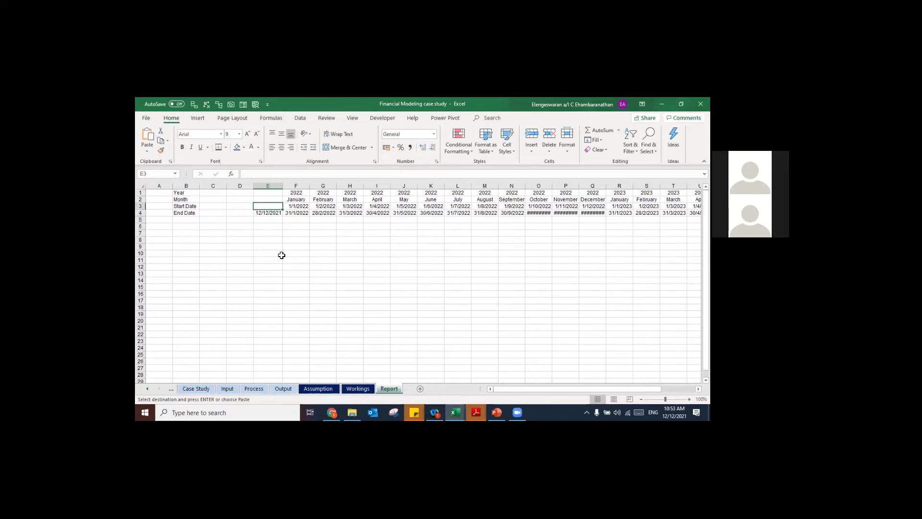
{"action": "key", "text": "Right"}
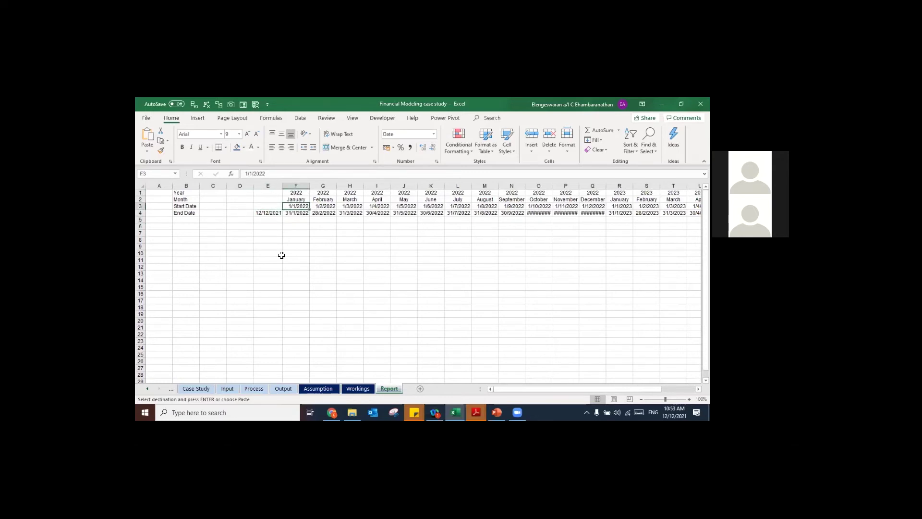
{"action": "key", "text": "Down"}
{"action": "key", "text": "F2"}
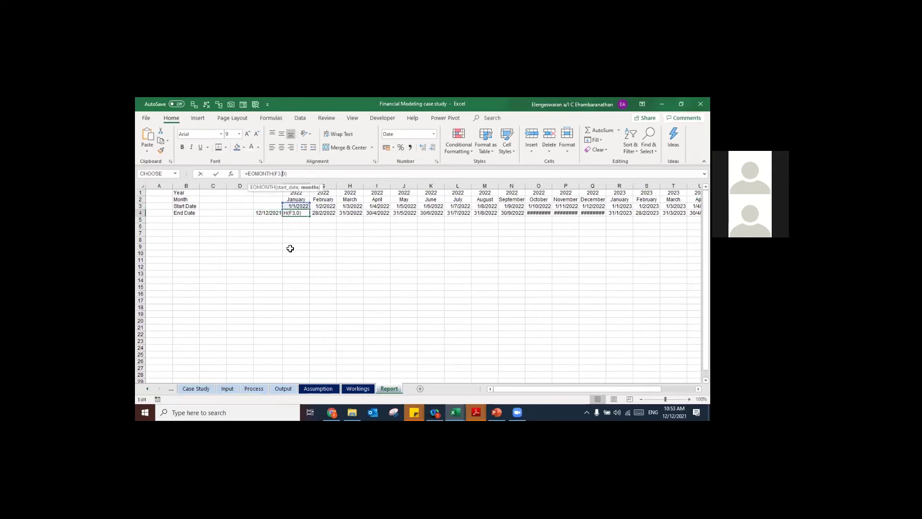
{"action": "key", "text": "Left"}
{"action": "key", "text": "BackSpace"}
{"action": "type", "text": "3"}
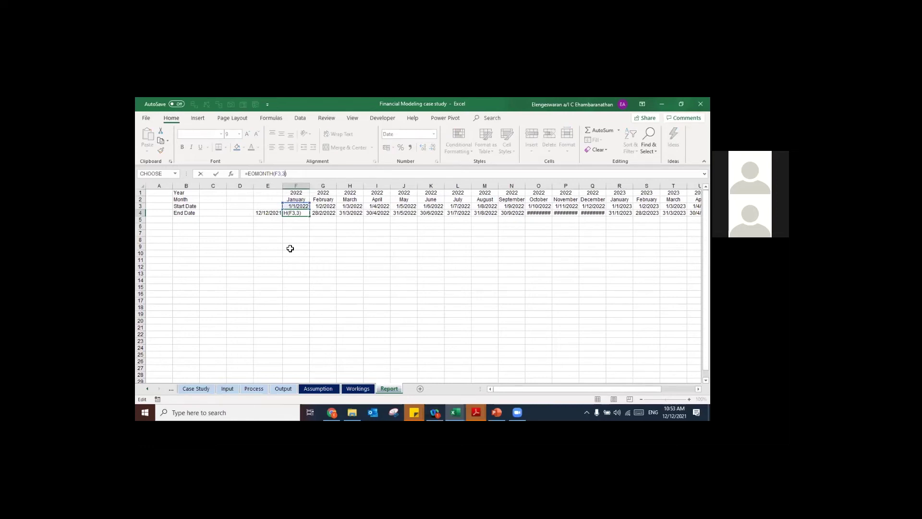
{"action": "key", "text": "ctrl+Return"}
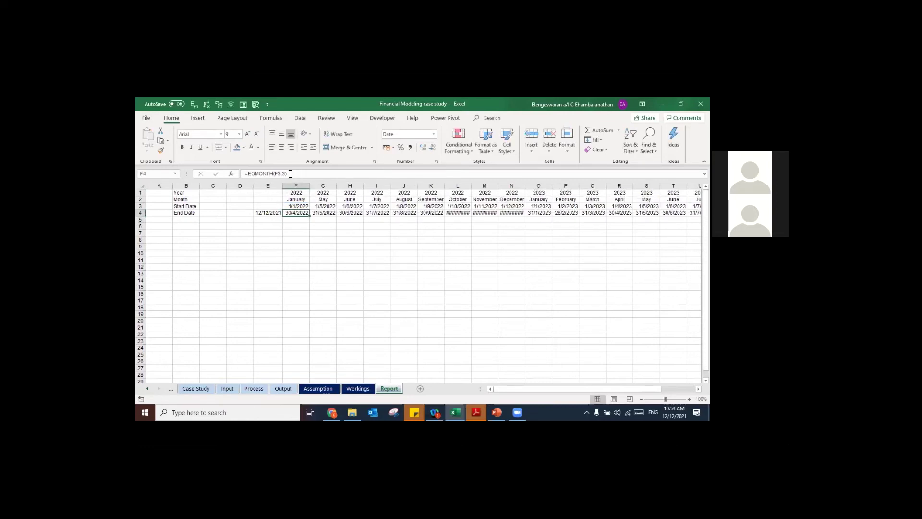
Step: Replace the End Date formula in F4 with =EDATE(F3,3)-1
{"action": "type", "text": "=EOMONT"}
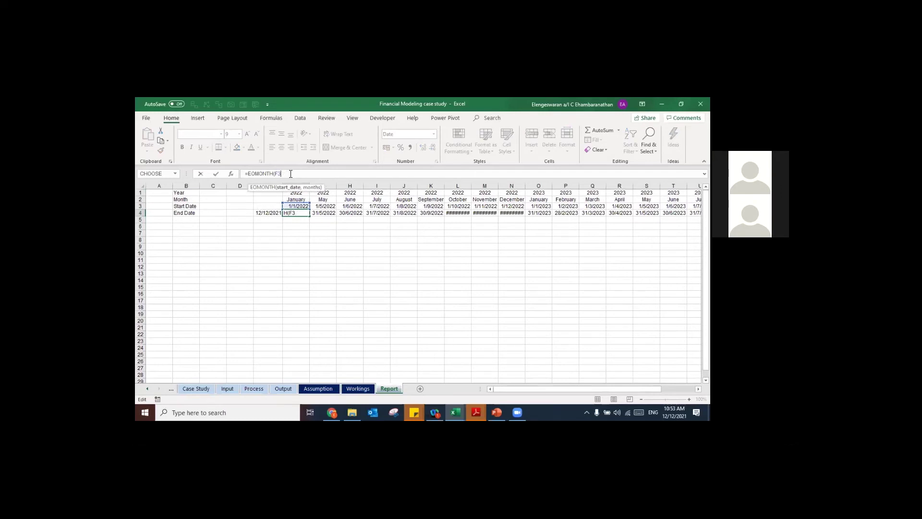
{"action": "key", "text": "BackSpace"}
{"action": "key", "text": "BackSpace"}
{"action": "key", "text": "BackSpace"}
{"action": "key", "text": "BackSpace"}
{"action": "type", "text": "dat"}
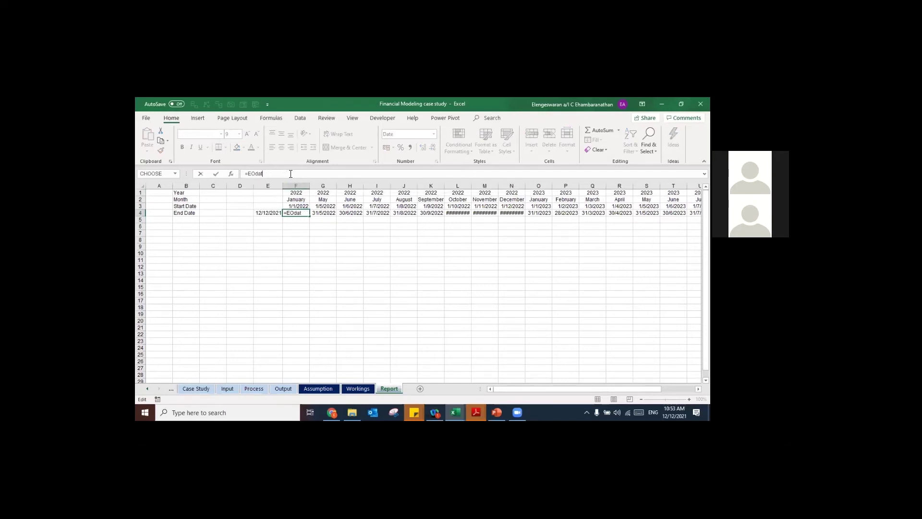
{"action": "key", "text": "BackSpace"}
{"action": "key", "text": "BackSpace"}
{"action": "key", "text": "BackSpace"}
{"action": "key", "text": "BackSpace"}
{"action": "type", "text": "d"}
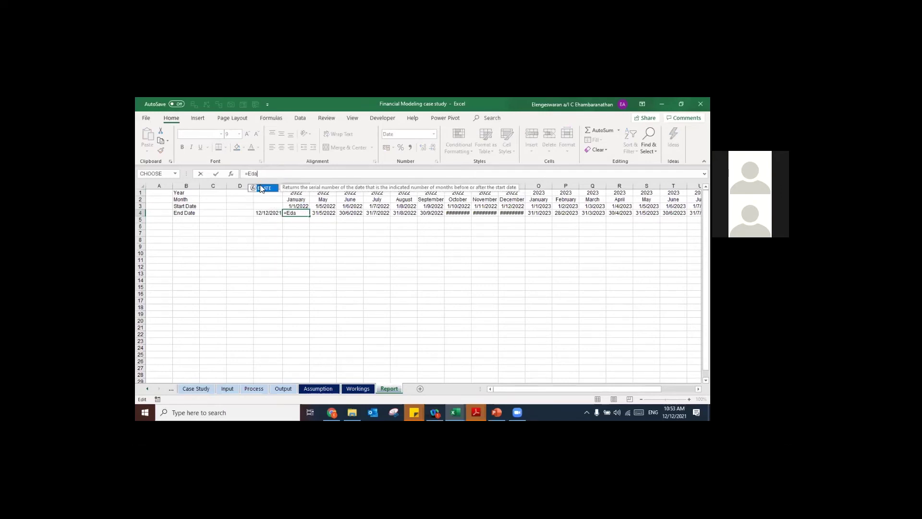
{"action": "type", "text": "a"}
{"action": "key", "text": "Tab"}
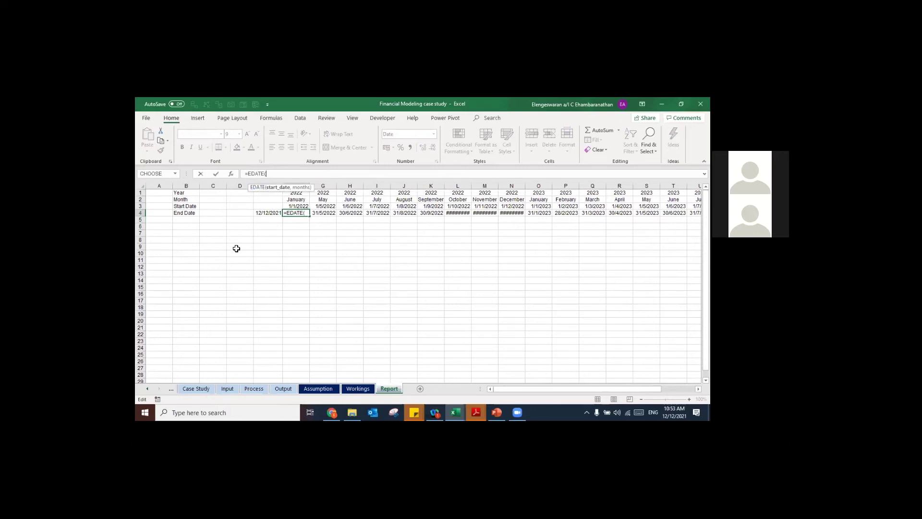
{"action": "left_click", "coordinate": [300, 206]}
{"action": "type", "text": ","}
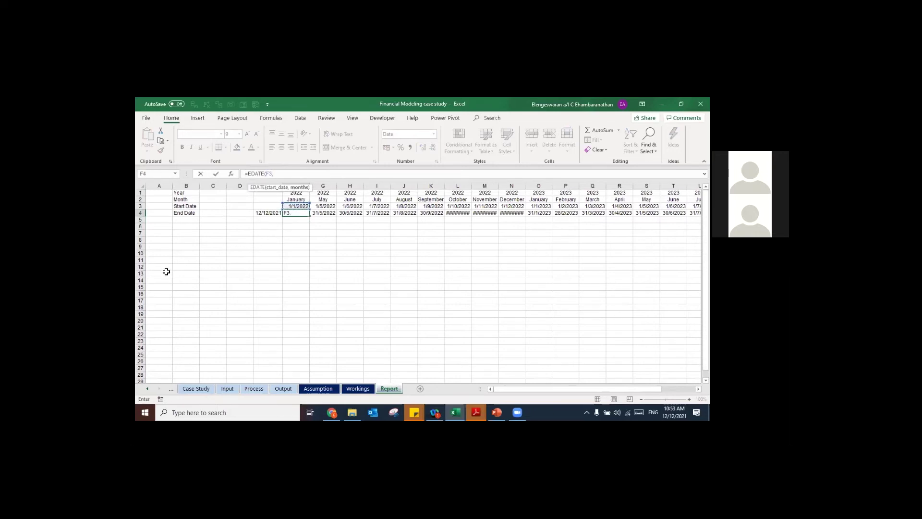
{"action": "type", "text": "3)"}
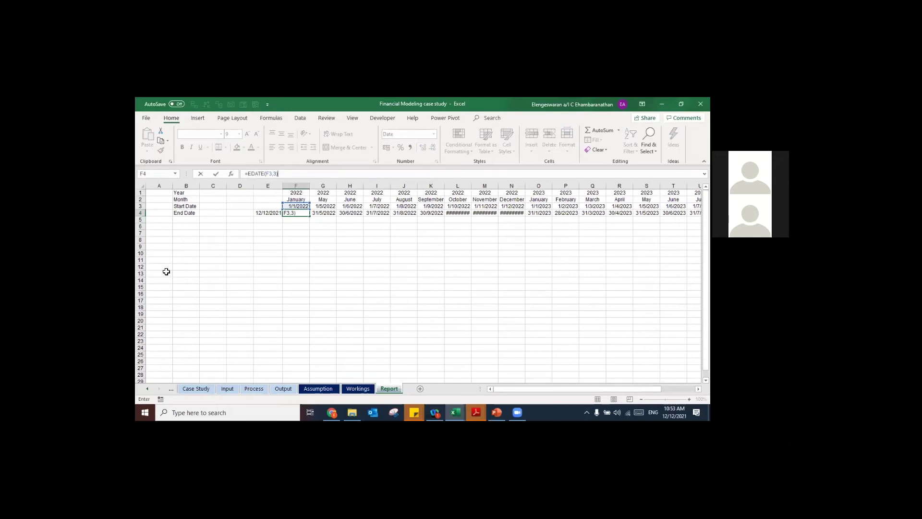
{"action": "type", "text": "-1"}
{"action": "key", "text": "Return"}
{"action": "key", "text": "Up"}
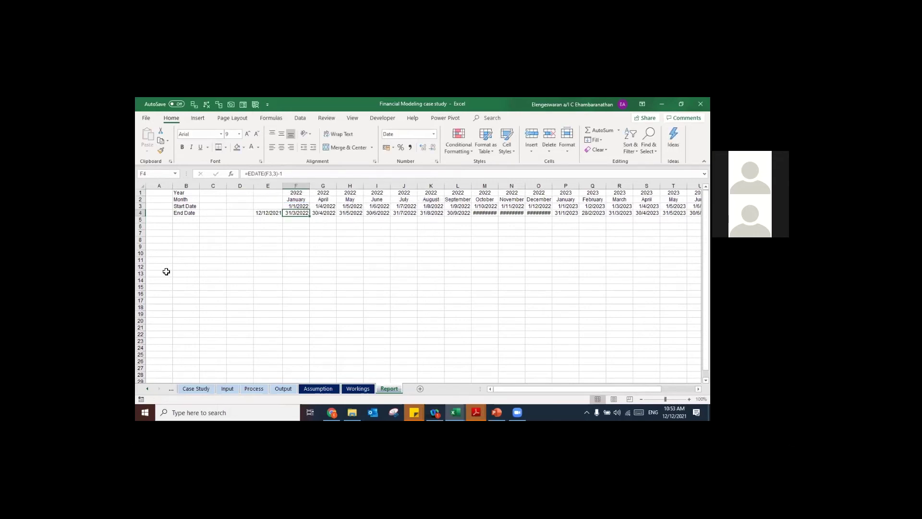
Step: Fill the quarterly End Date formula from F4 across to X4
{"action": "key", "text": "Up"}
{"action": "key", "text": "Right"}
{"action": "key", "text": "Left"}
{"action": "key", "text": "Up"}
{"action": "key", "text": "Right"}
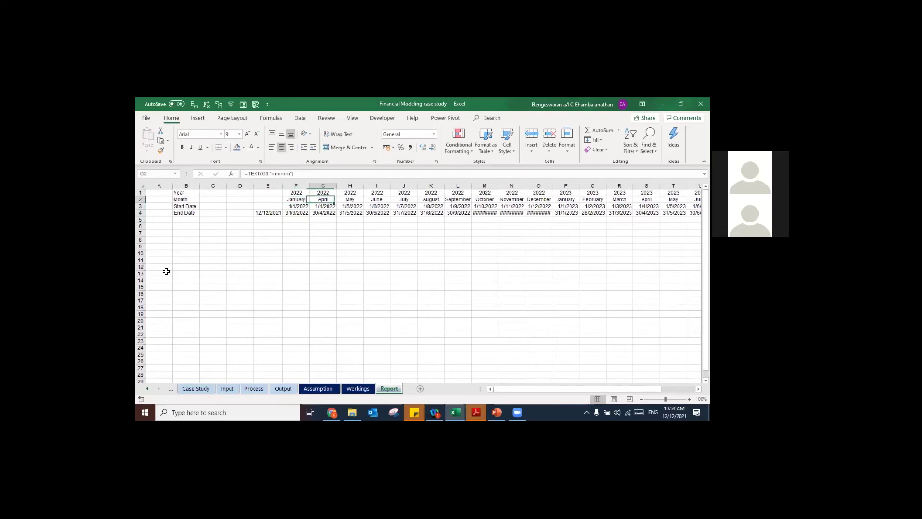
{"action": "key", "text": "Right"}
{"action": "key", "text": "Down"}
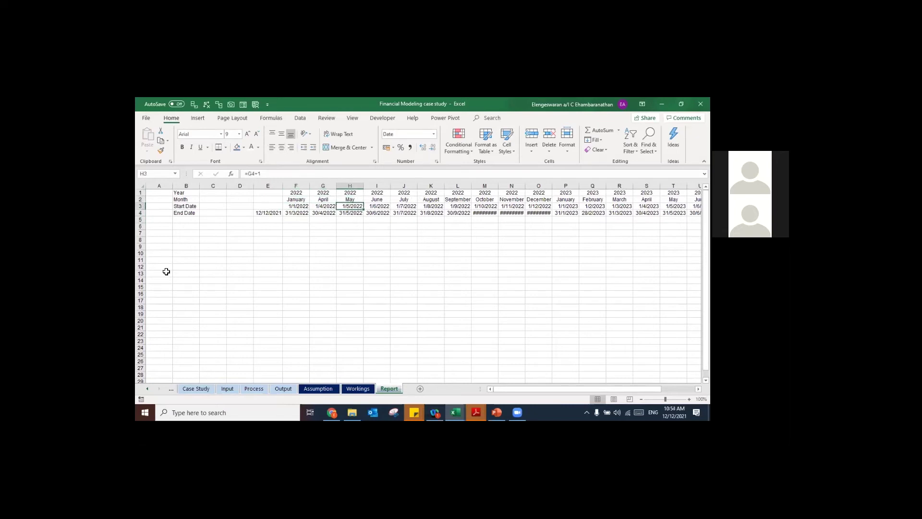
{"action": "key", "text": "Left"}
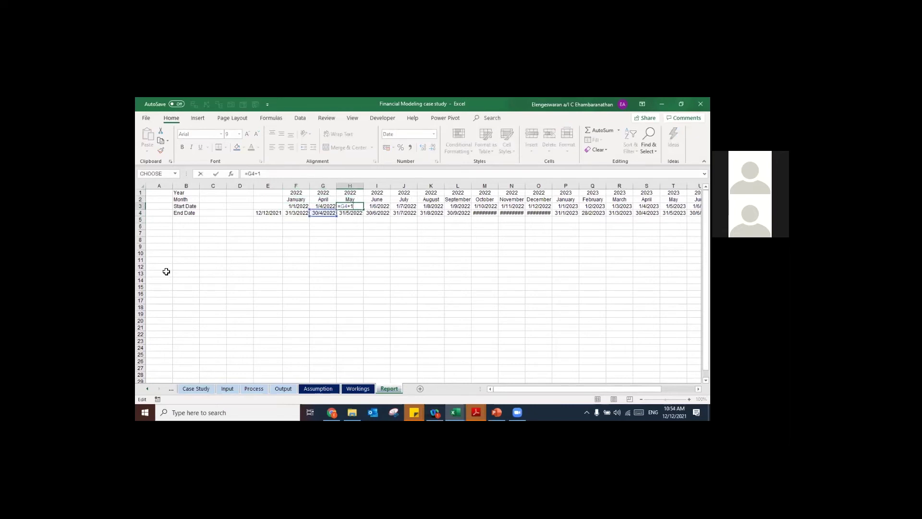
{"action": "key", "text": "Down"}
{"action": "key", "text": "Left"}
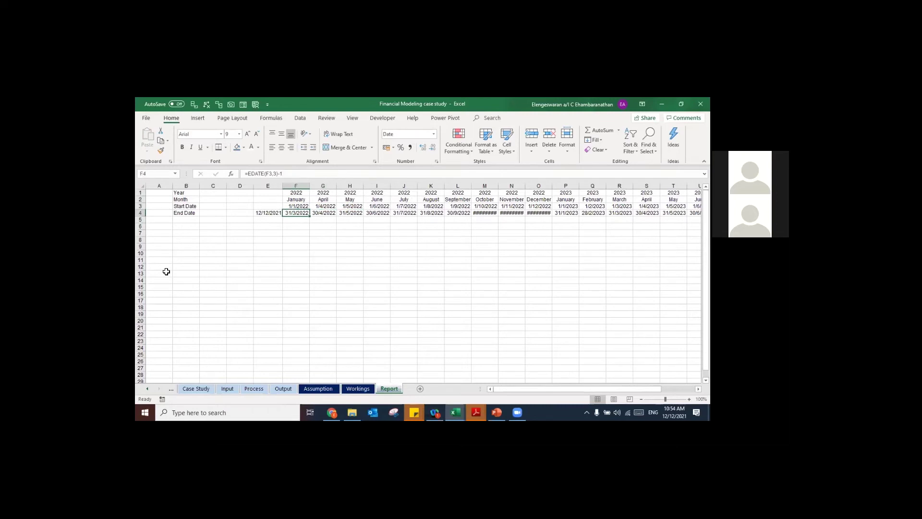
{"action": "key", "text": "ctrl+shift+Right"}
{"action": "key", "text": "ctrl+r"}
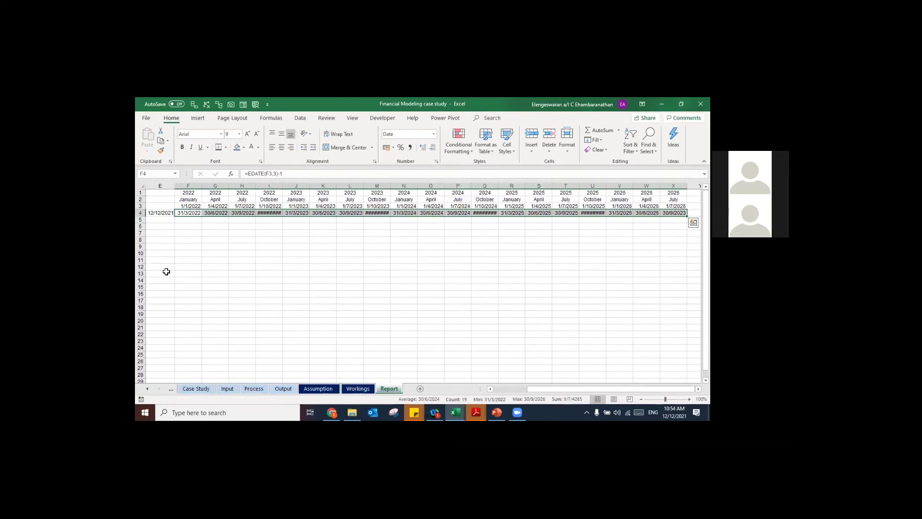
Step: Delete the Year and Month rows above the Start Date row on the Report sheet
{"action": "key", "text": "Left"}
{"action": "key", "text": "Left"}
{"action": "key", "text": "Up"}
{"action": "key", "text": "Left"}
{"action": "key", "text": "Left"}
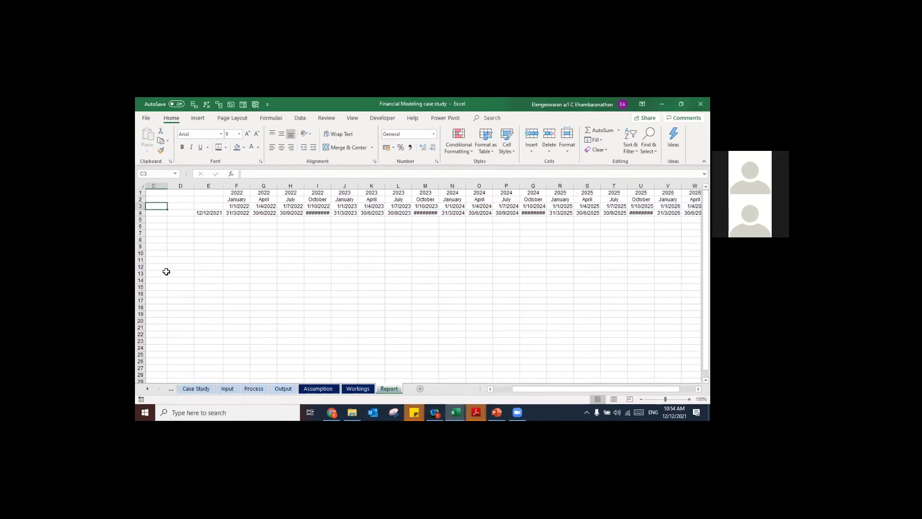
{"action": "key", "text": "Up"}
{"action": "key", "text": "shift+Up"}
{"action": "key", "text": "shift+space"}
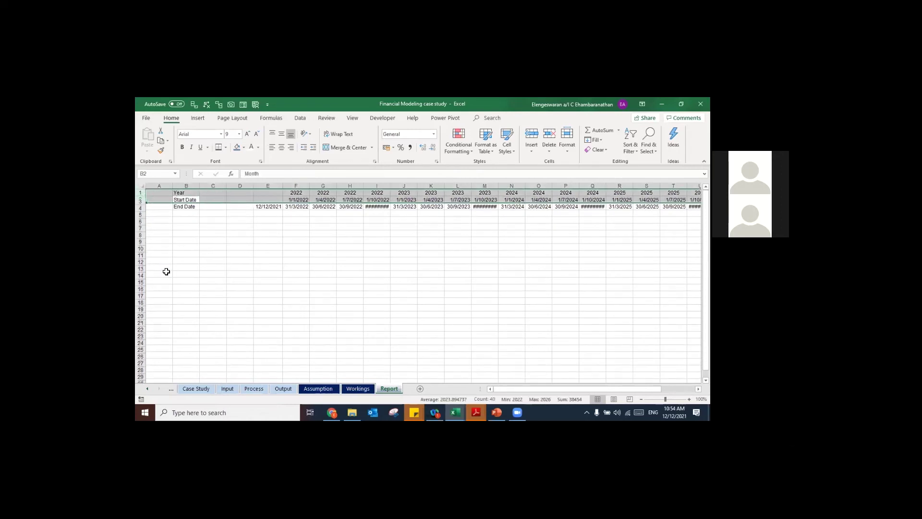
{"action": "key", "text": "ctrl+minus"}
Step: AutoFit the widths of the Report sheet's columns so the start and end dates fit
{"action": "key", "text": "Up"}
{"action": "key", "text": "Down"}
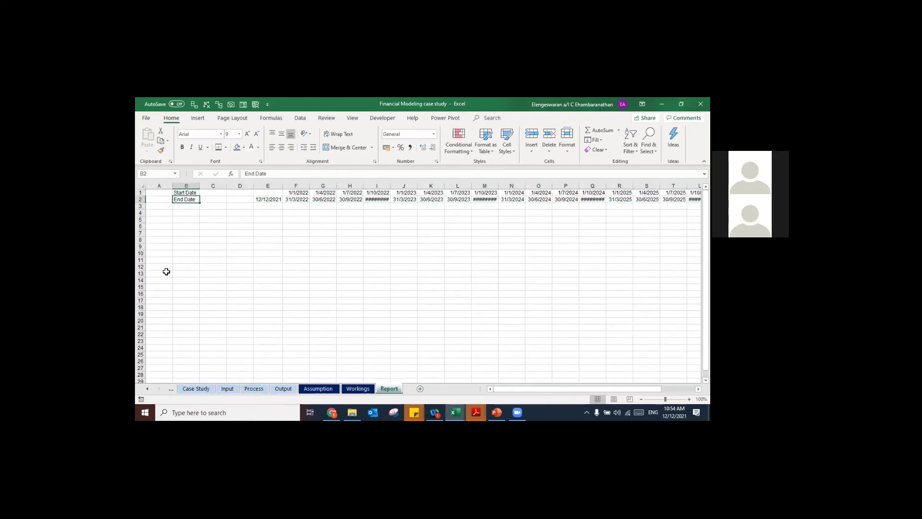
{"action": "key", "text": "ctrl+shift+Right"}
{"action": "key", "text": "ctrl+shift+Right"}
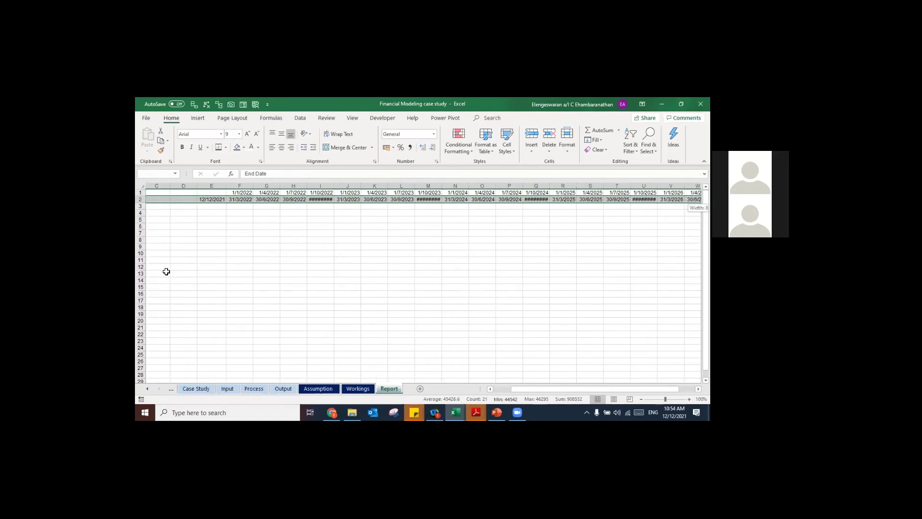
{"action": "key", "text": "ctrl+space"}
{"action": "key", "text": "alt+h"}
{"action": "key", "text": "o"}
{"action": "key", "text": "i"}
{"action": "key", "text": "Left"}
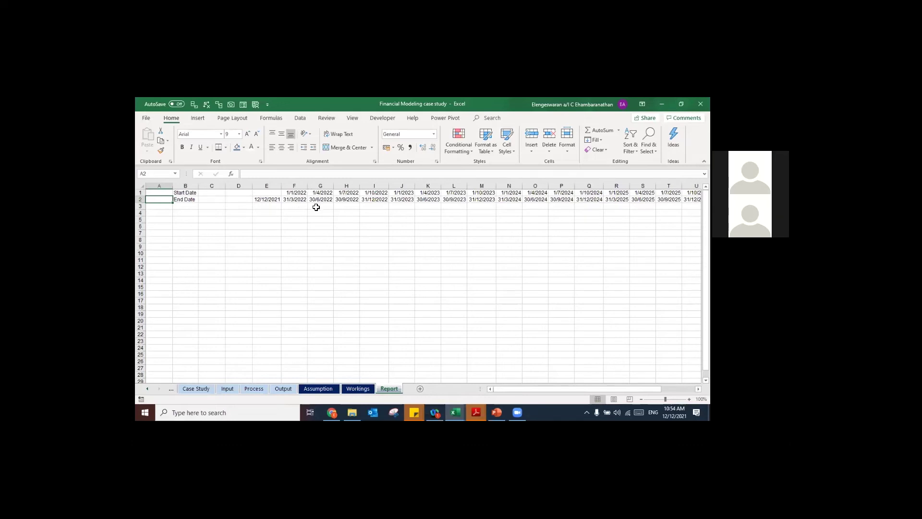
{"action": "left_click", "coordinate": [348, 212]}
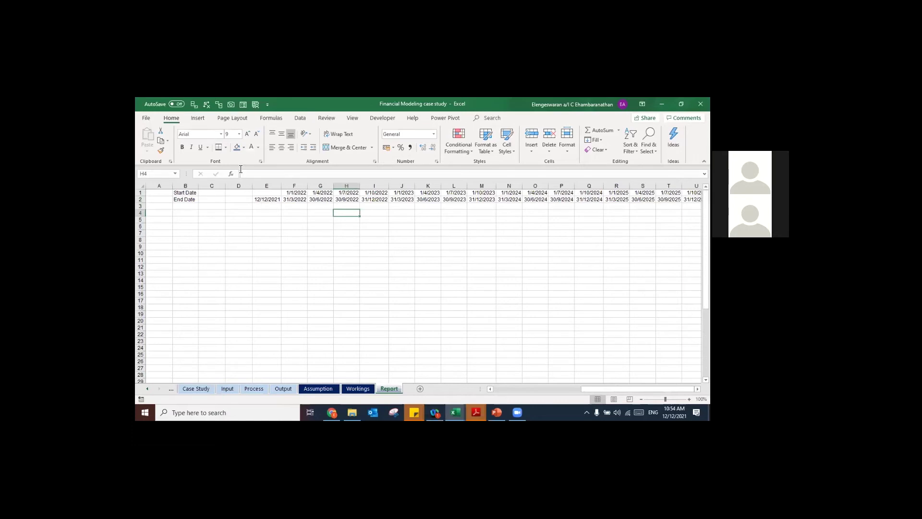
{"action": "key", "text": "ctrl+Page_Up"}
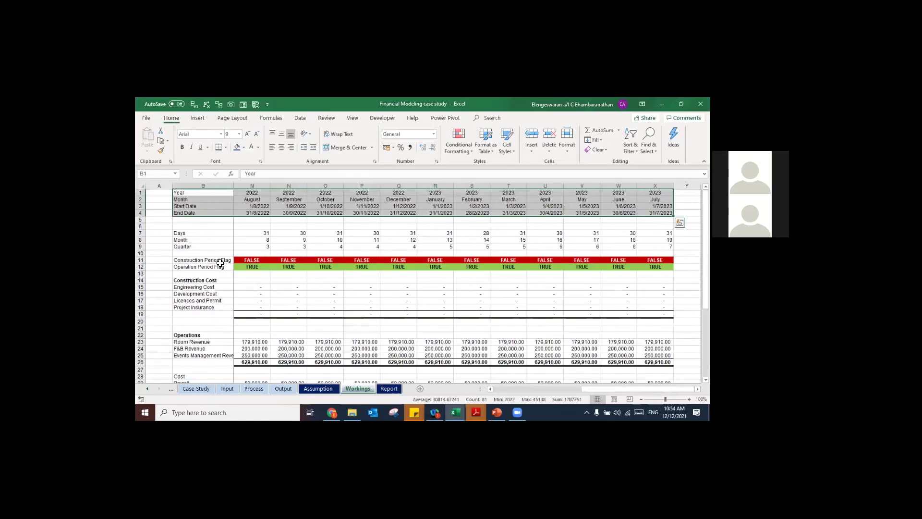
{"action": "key", "text": "ctrl+Home"}
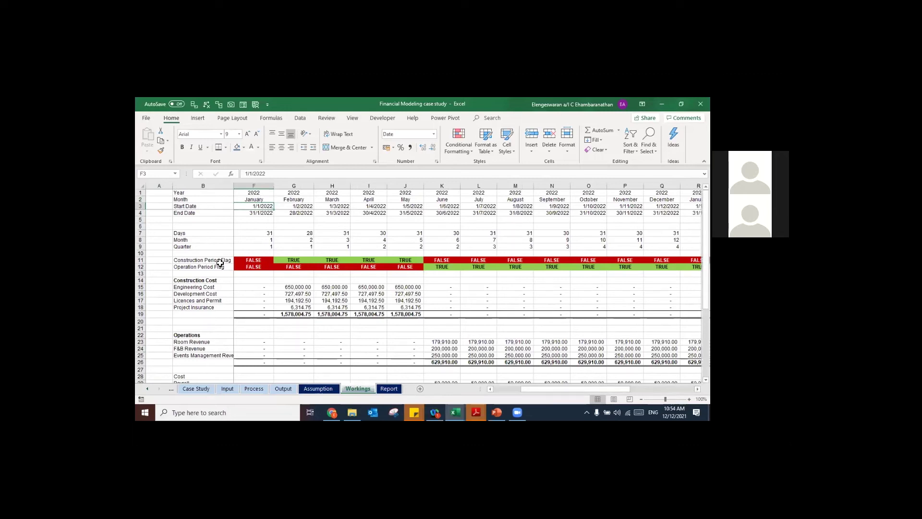
{"action": "key", "text": "ctrl+Page_Up"}
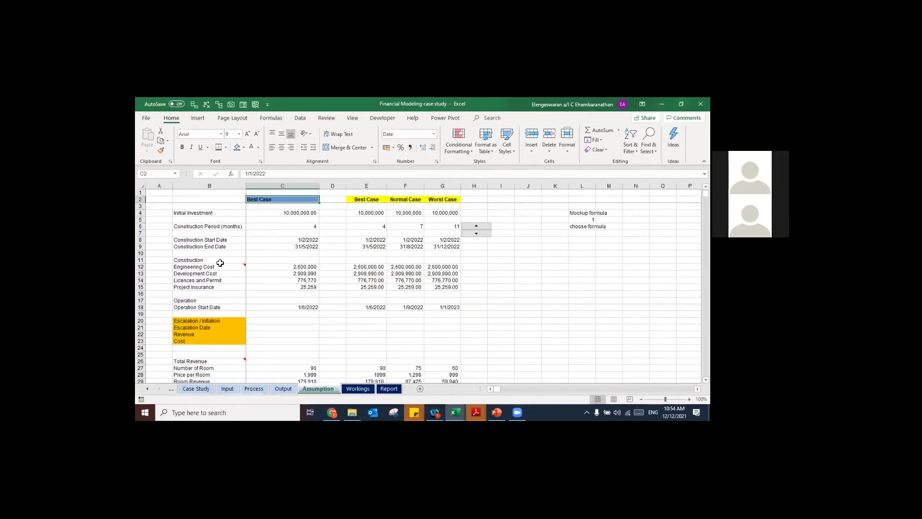
{"action": "key", "text": "ctrl+Page_Down"}
{"action": "key", "text": "ctrl+Page_Down"}
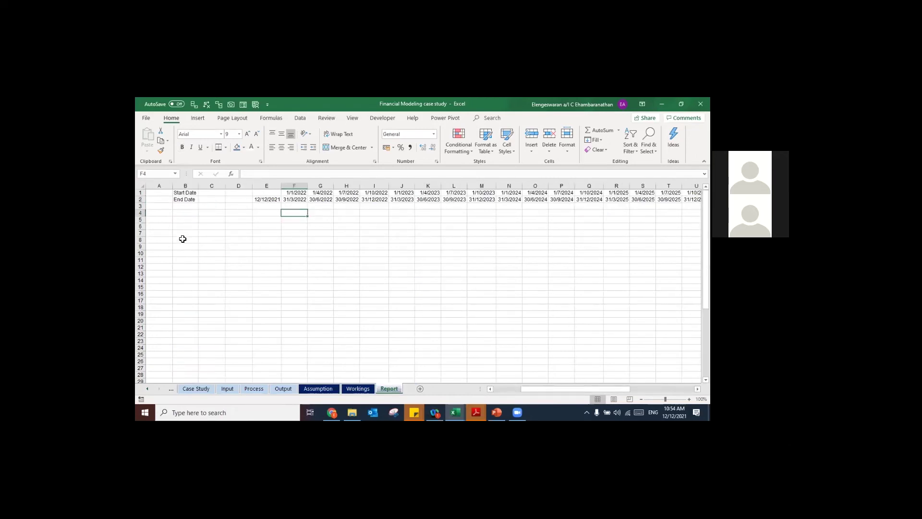
{"action": "key", "text": "ctrl+Page_Up"}
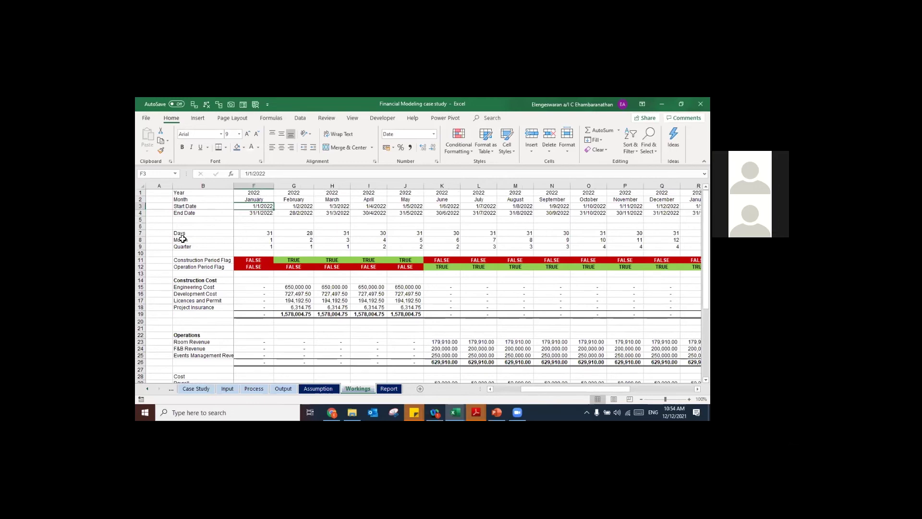
Step: Copy the Profit & Loss and Cash Flow statement labels from the Output sheet into the Report sheet starting at B4
{"action": "key", "text": "ctrl+Page_Up"}
{"action": "key", "text": "ctrl+Page_Up"}
{"action": "key", "text": "ctrl+c"}
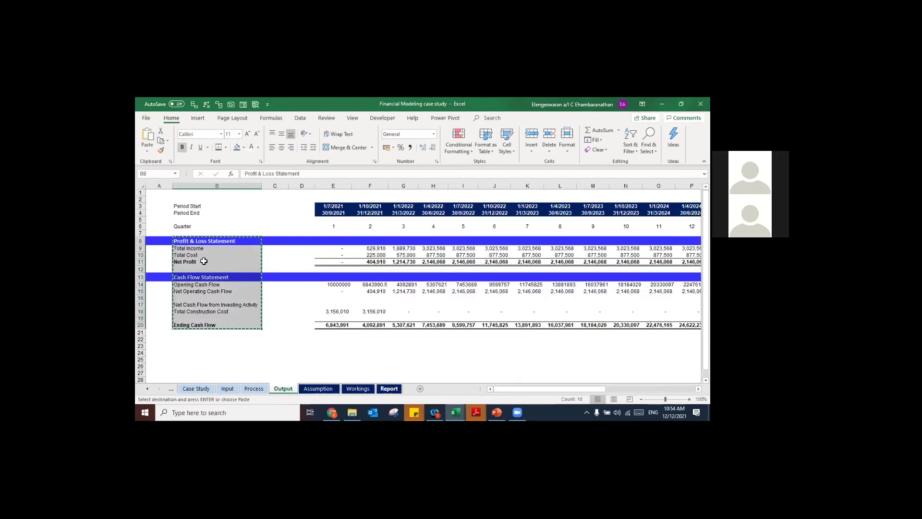
{"action": "key", "text": "ctrl+Page_Down"}
{"action": "key", "text": "ctrl+Page_Down"}
{"action": "key", "text": "ctrl+Page_Down"}
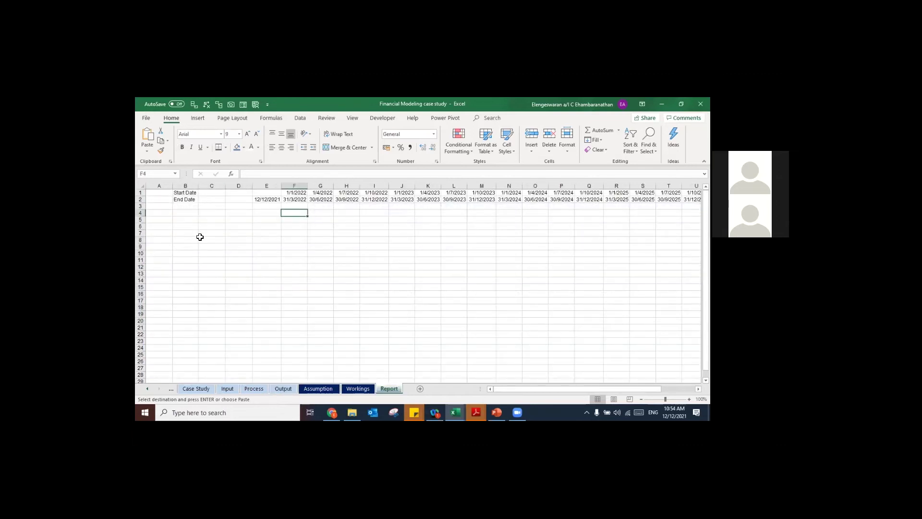
{"action": "key", "text": "Left"}
{"action": "key", "text": "Left"}
{"action": "key", "text": "Left"}
{"action": "key", "text": "Left"}
{"action": "key", "text": "ctrl+v"}
Step: AutoFit column B on the Report sheet to the pasted statement labels
{"action": "key", "text": "alt+h"}
{"action": "key", "text": "o"}
{"action": "key", "text": "i"}
{"action": "key", "text": "Right"}
{"action": "key", "text": "Right"}
{"action": "key", "text": "Right"}
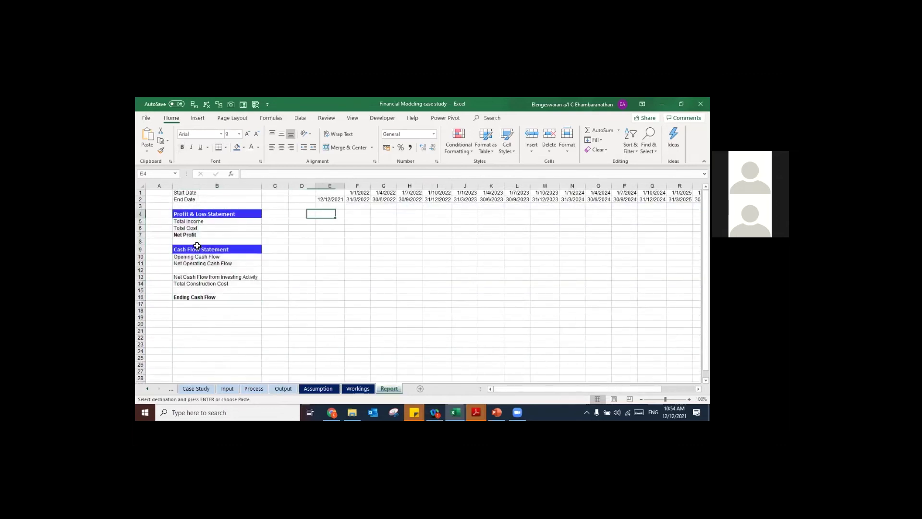
Step: Insert two blank rows above the Profit & Loss Statement heading on the Report sheet
{"action": "key", "text": "Down"}
{"action": "key", "text": "Up"}
{"action": "key", "text": "shift+space"}
{"action": "key", "text": "ctrl+shift+plus"}
{"action": "key", "text": "ctrl+shift+plus"}
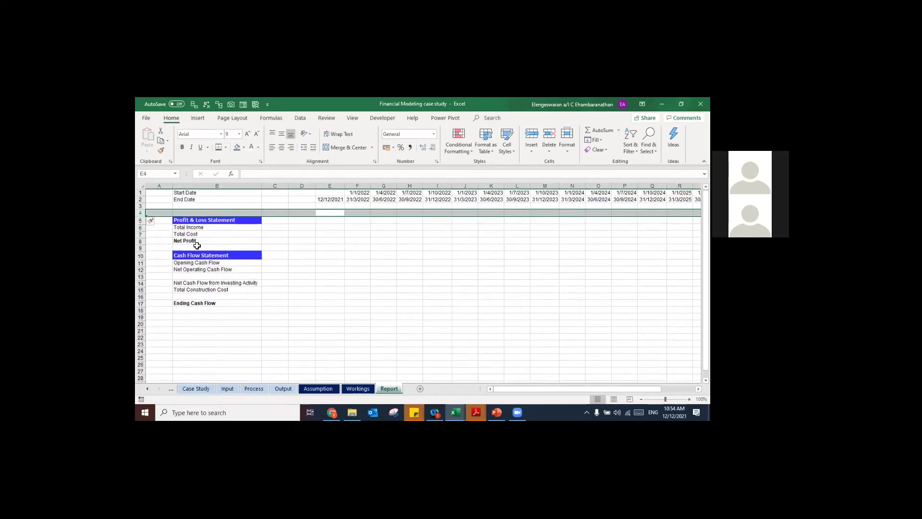
Step: Label B4 as Quarter and enter 1 as the first quarter number in F4
{"action": "key", "text": "Left"}
{"action": "key", "text": "Left"}
{"action": "key", "text": "Left"}
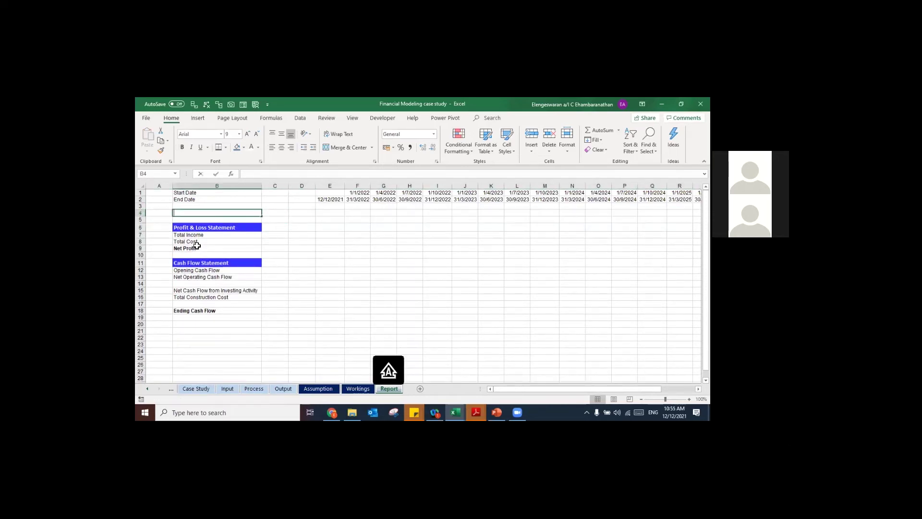
{"action": "type", "text": "Quarter"}
{"action": "key", "text": "Right"}
{"action": "key", "text": "Right"}
{"action": "key", "text": "Right"}
{"action": "key", "text": "Right"}
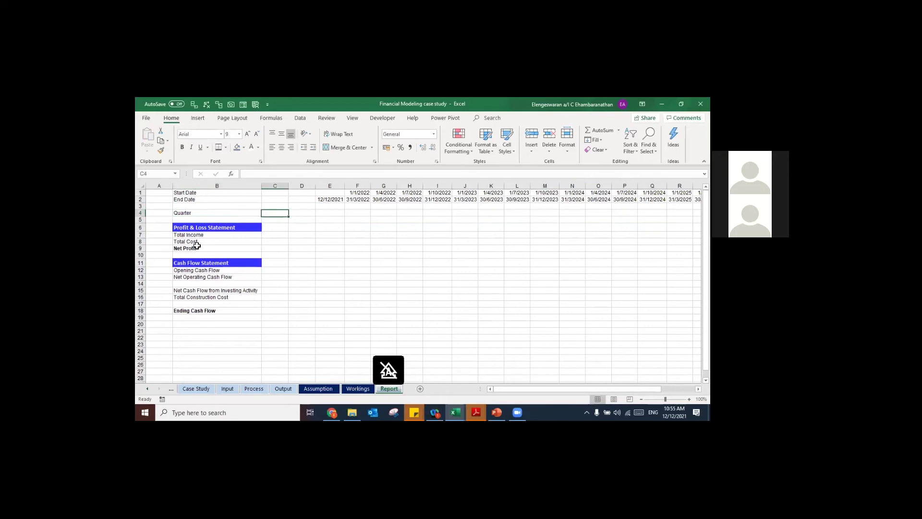
{"action": "type", "text": "1"}
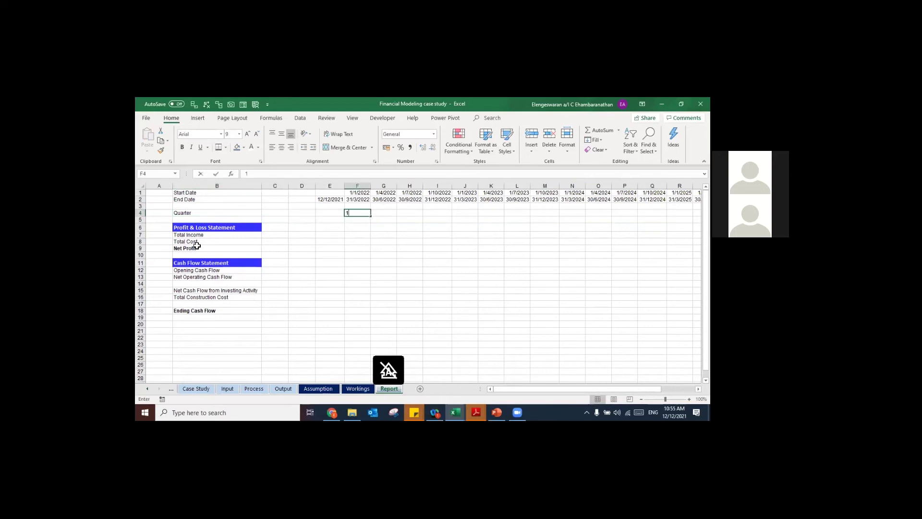
Step: Enter =F4+1 in G4 to number the second quarter
{"action": "key", "text": "Right"}
{"action": "key", "text": "Left"}
{"action": "key", "text": "Right"}
{"action": "type", "text": "="}
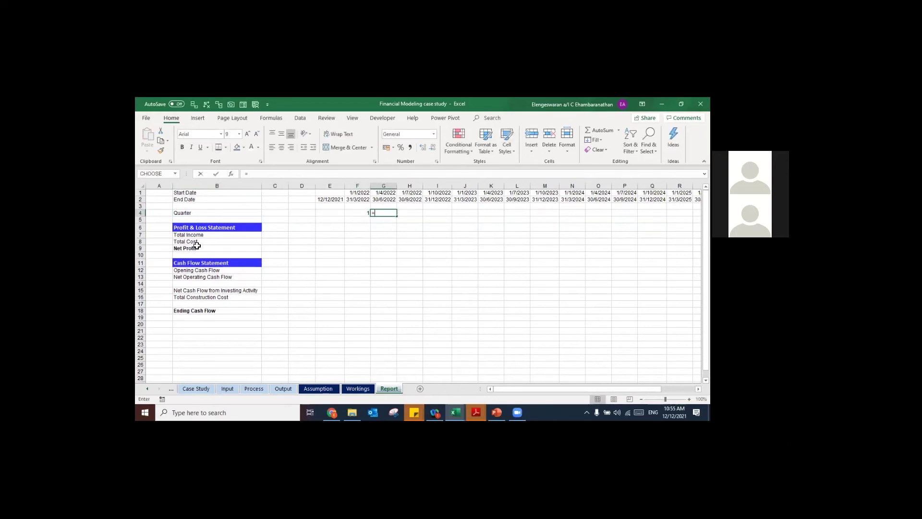
{"action": "key", "text": "Left"}
{"action": "type", "text": "+1"}
{"action": "key", "text": "Return"}
Step: Fill the quarter numbering formula from G4 across to X4, the last dated column
{"action": "key", "text": "Up"}
{"action": "key", "text": "Up"}
{"action": "key", "text": "Up"}
{"action": "key", "text": "ctrl+Right"}
{"action": "key", "text": "Down"}
{"action": "key", "text": "Down"}
{"action": "key", "text": "ctrl+shift+Left"}
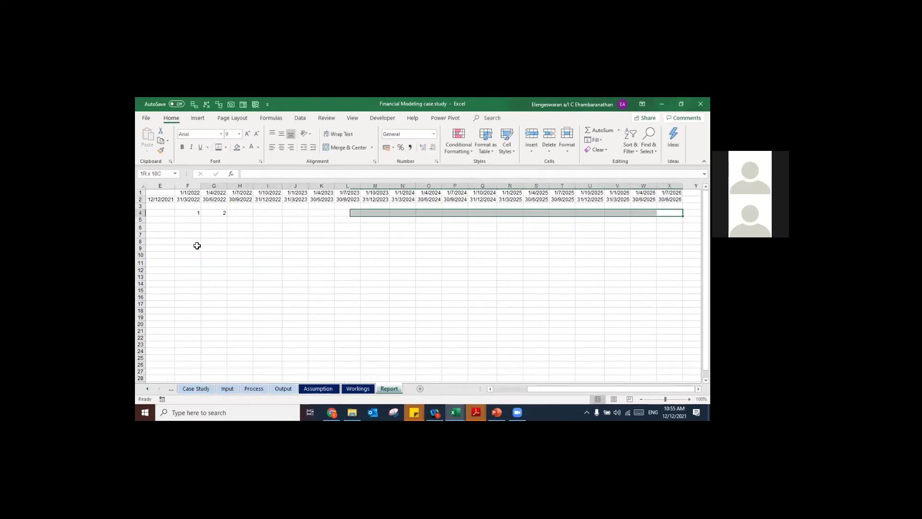
{"action": "key", "text": "ctrl+r"}
{"action": "key", "text": "Left"}
{"action": "key", "text": "Left"}
{"action": "key", "text": "Left"}
{"action": "key", "text": "Left"}
{"action": "key", "text": "Left"}
{"action": "key", "text": "Left"}
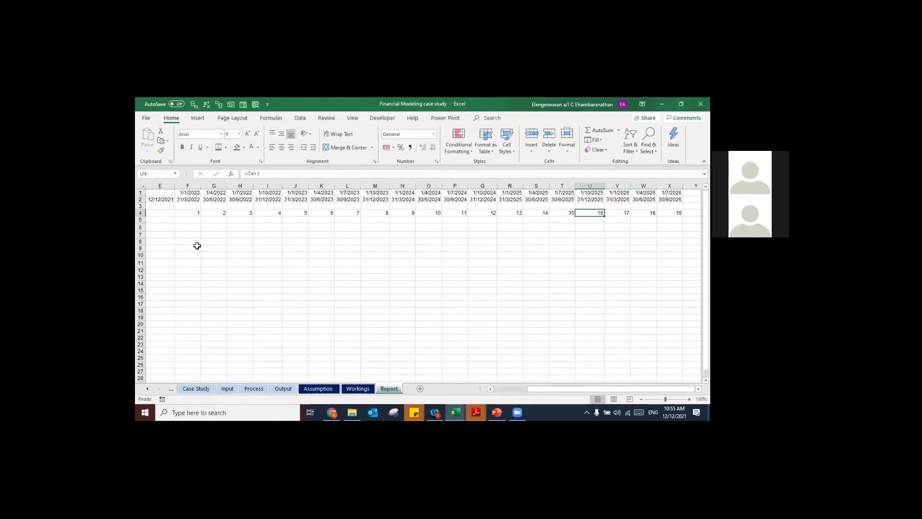
Step: Freeze the Report sheet's panes so that label columns A and B stay in view
{"action": "key", "text": "ctrl+Left"}
{"action": "key", "text": "ctrl+Left"}
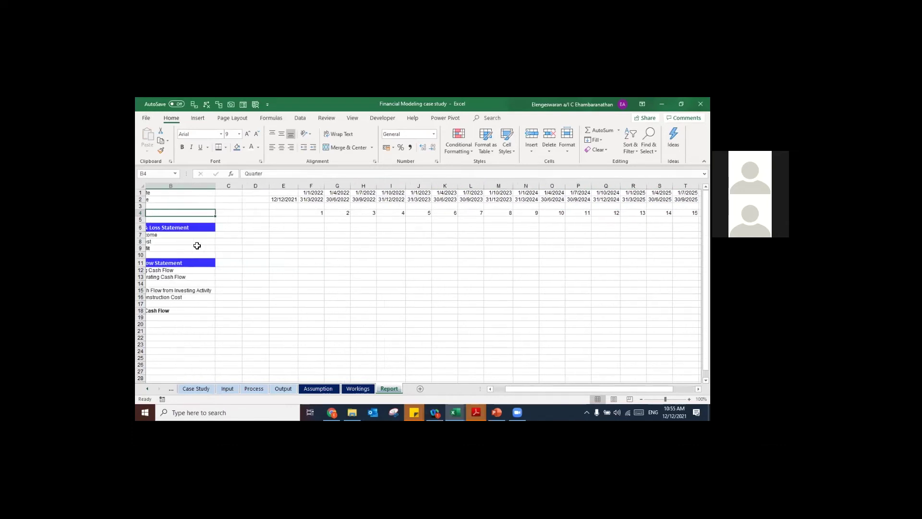
{"action": "key", "text": "Right"}
{"action": "key", "text": "alt"}
{"action": "key", "text": "w"}
{"action": "key", "text": "Down"}
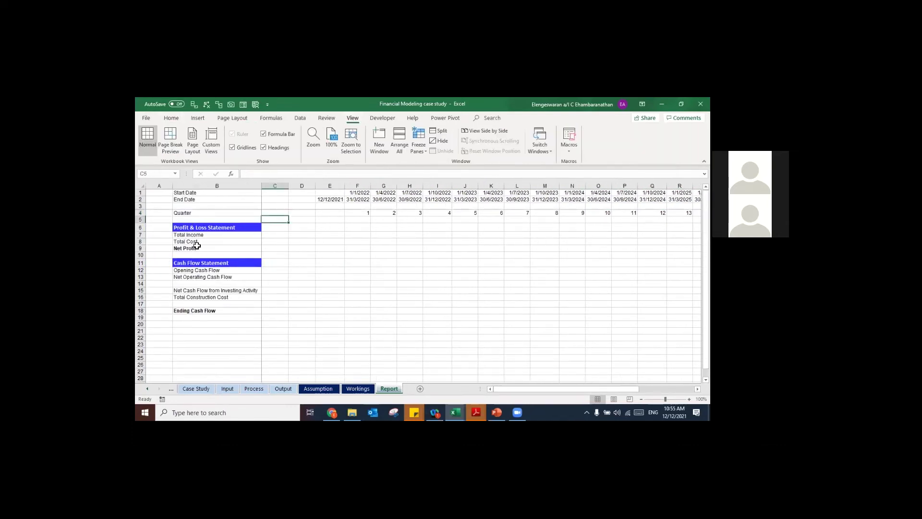
Step: Start a SUMIF formula for Total Income in F7 with range Workings!$F$9:$X$9 and criteria Report!F$4
{"action": "key", "text": "Down"}
{"action": "key", "text": "Down"}
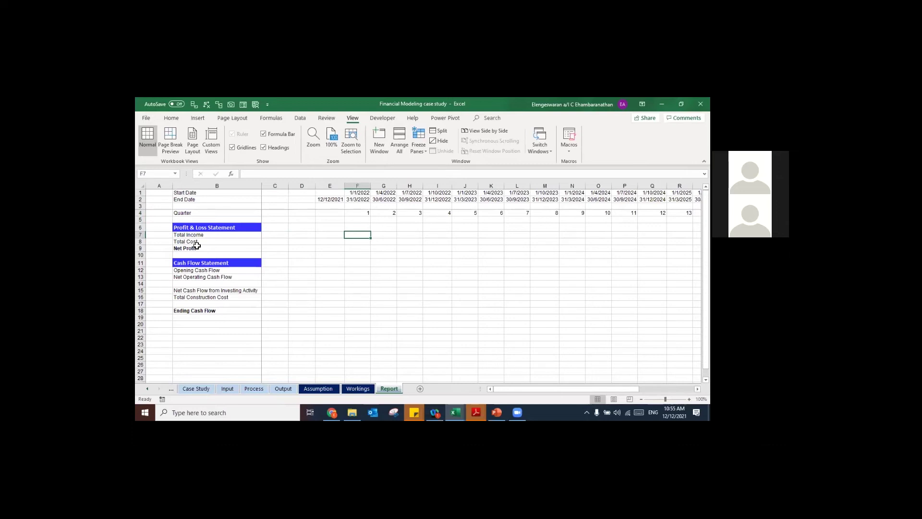
{"action": "type", "text": "="}
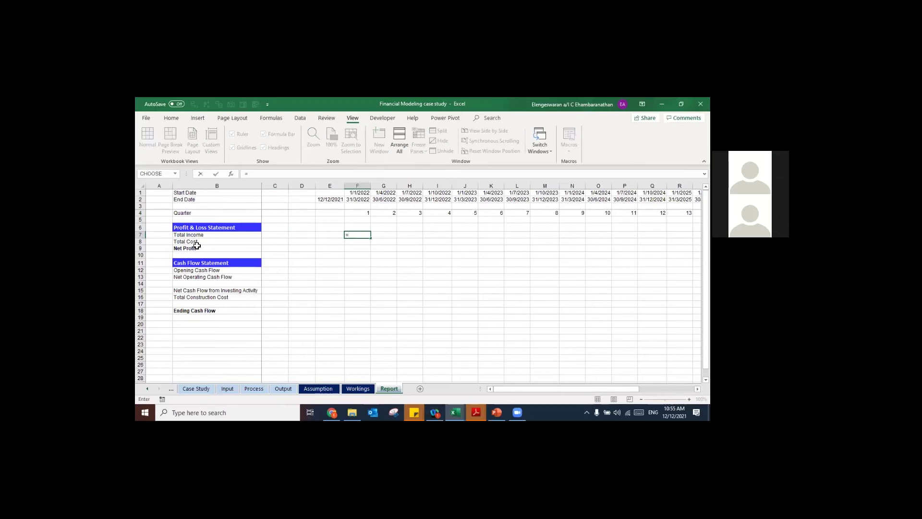
{"action": "type", "text": "sumif("}
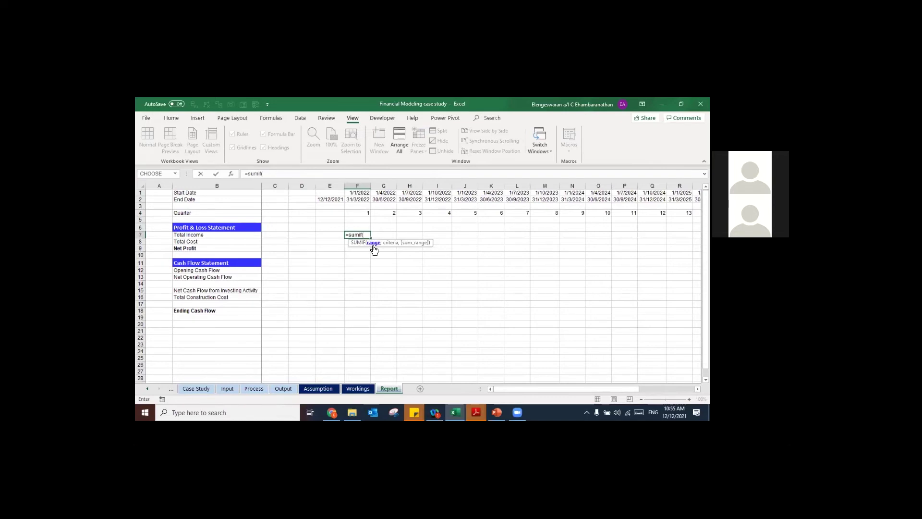
{"action": "left_click", "coordinate": [358, 388]}
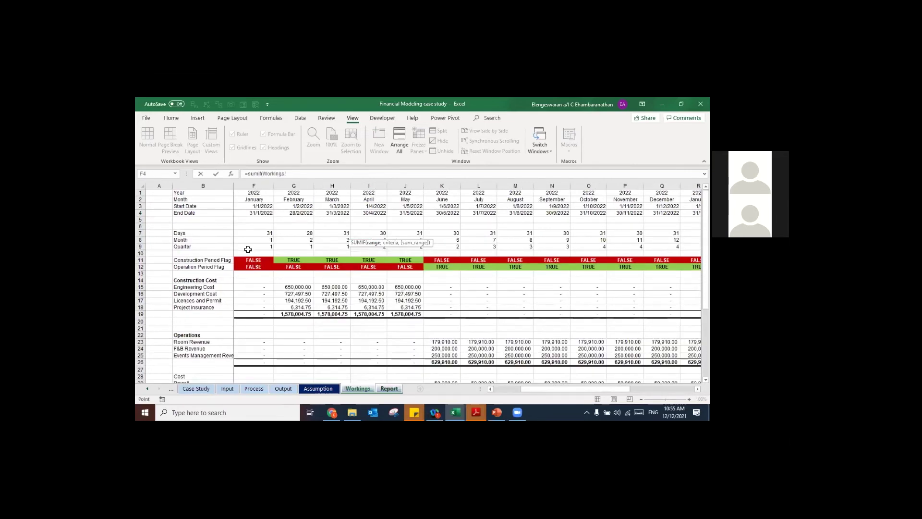
{"action": "left_click", "coordinate": [384, 387]}
{"action": "left_click", "coordinate": [363, 212]}
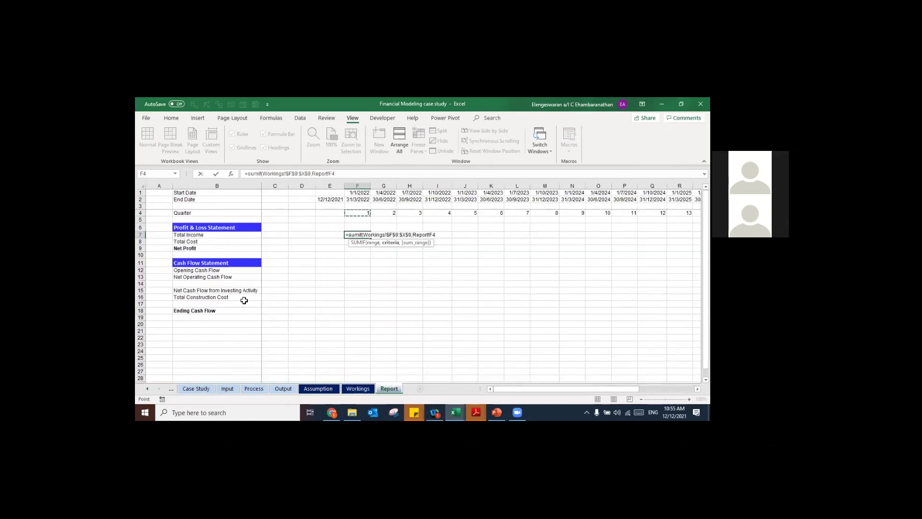
{"action": "key", "text": "F4"}
{"action": "key", "text": "F4"}
{"action": "type", "text": ","}
Step: Complete the Total Income SUMIF with the monthly revenue totals in Workings!$F$26:$X$26 as the sum range
{"action": "left_click", "coordinate": [358, 388]}
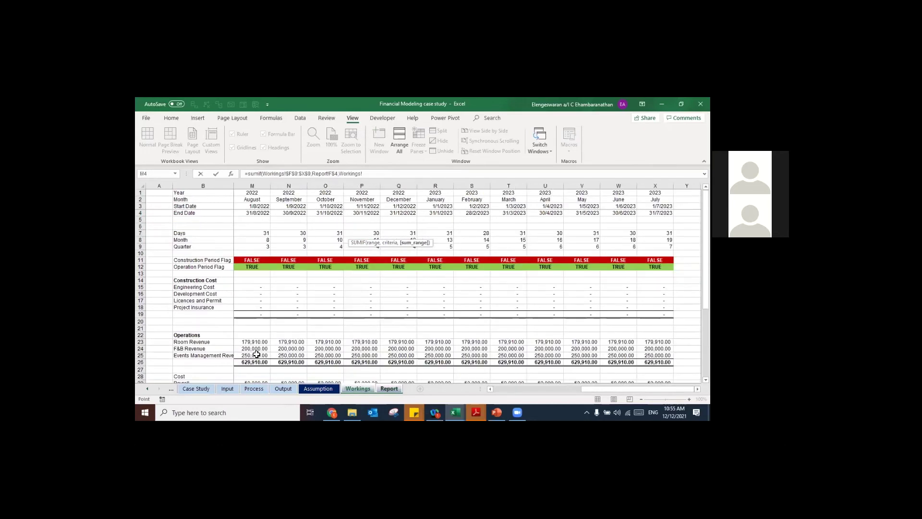
{"action": "scroll", "coordinate": [256, 354], "scroll_direction": "down", "scroll_amount": 1}
{"action": "left_click", "coordinate": [252, 379]}
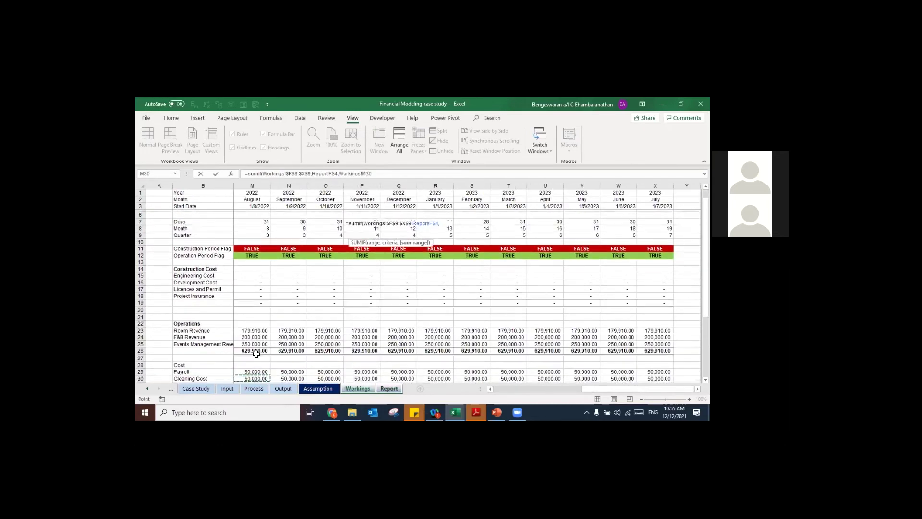
{"action": "left_click", "coordinate": [256, 354]}
{"action": "key", "text": "ctrl+Left"}
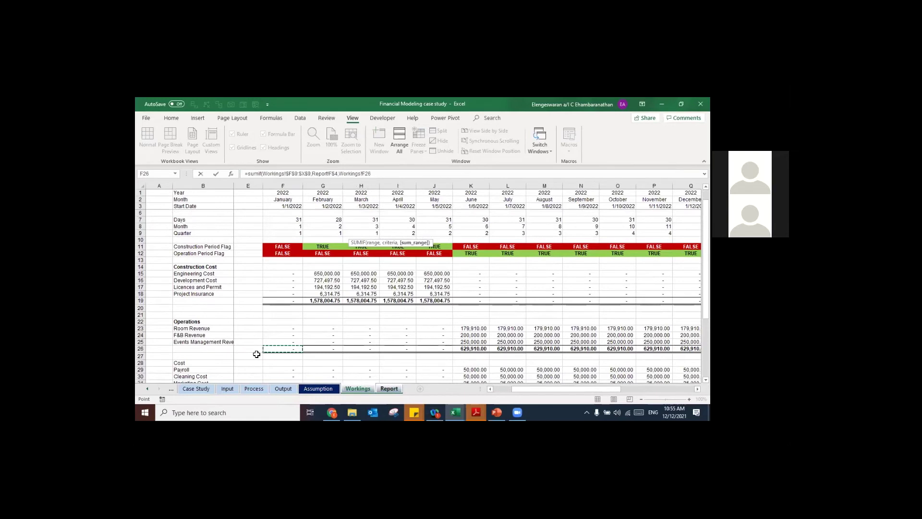
{"action": "key", "text": "ctrl+shift+Right"}
{"action": "key", "text": "F4"}
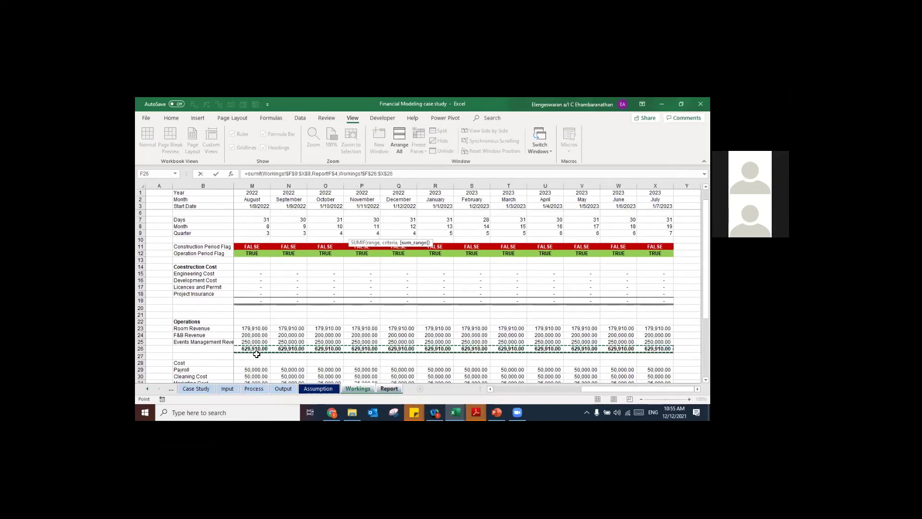
{"action": "key", "text": "ctrl+Return"}
Step: Fill the Total Income formula from F7 across to J7 and apply the comma number style
{"action": "key", "text": "shift+Right"}
{"action": "key", "text": "shift+Right"}
{"action": "key", "text": "shift+Right"}
{"action": "key", "text": "shift+Right"}
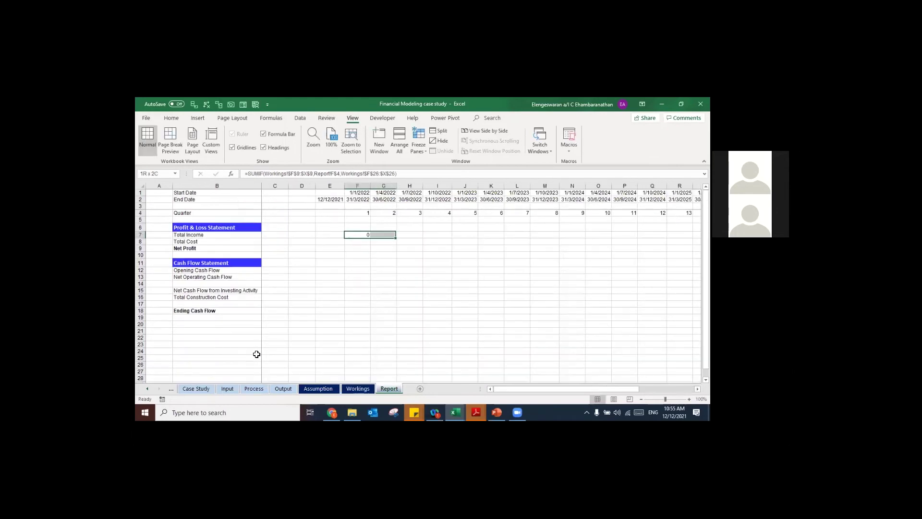
{"action": "key", "text": "ctrl+r"}
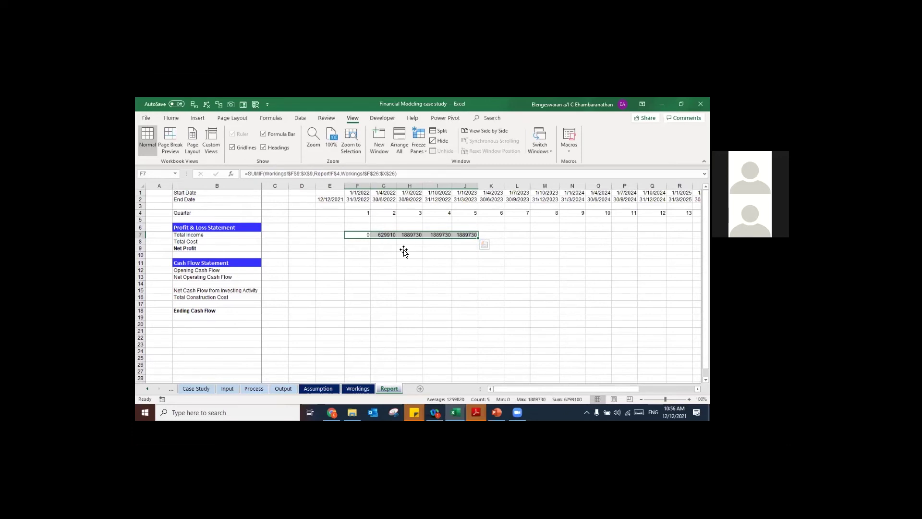
{"action": "key", "text": "alt"}
{"action": "key", "text": "h"}
{"action": "key", "text": "k"}
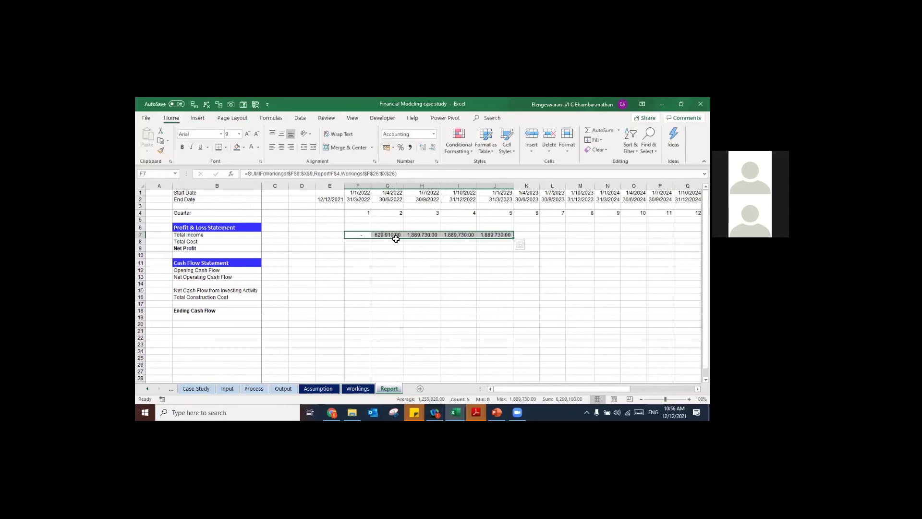
Step: Fill the formatted Total Income formula from J7 across to X7
{"action": "key", "text": "Up"}
{"action": "key", "text": "Up"}
{"action": "key", "text": "Up"}
{"action": "key", "text": "ctrl+Right"}
{"action": "key", "text": "Down"}
{"action": "key", "text": "Down"}
{"action": "key", "text": "Down"}
{"action": "key", "text": "ctrl+shift+Left"}
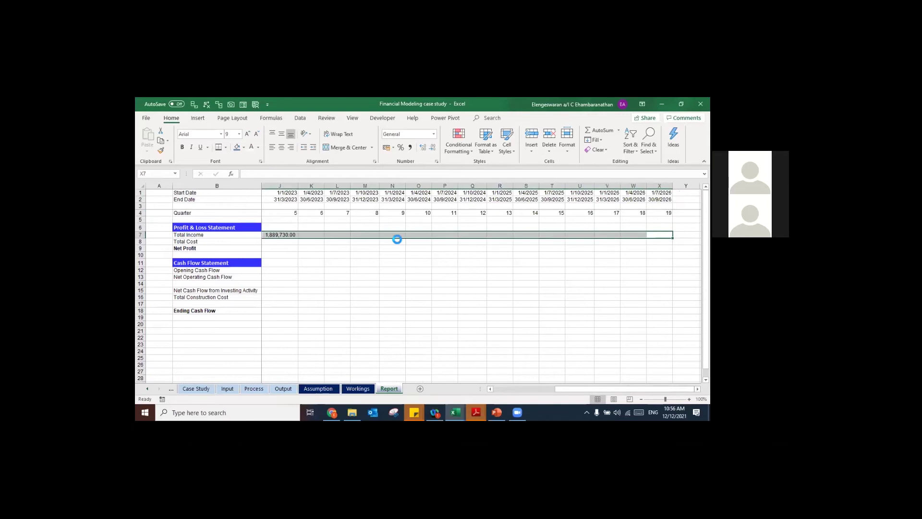
{"action": "key", "text": "ctrl+r"}
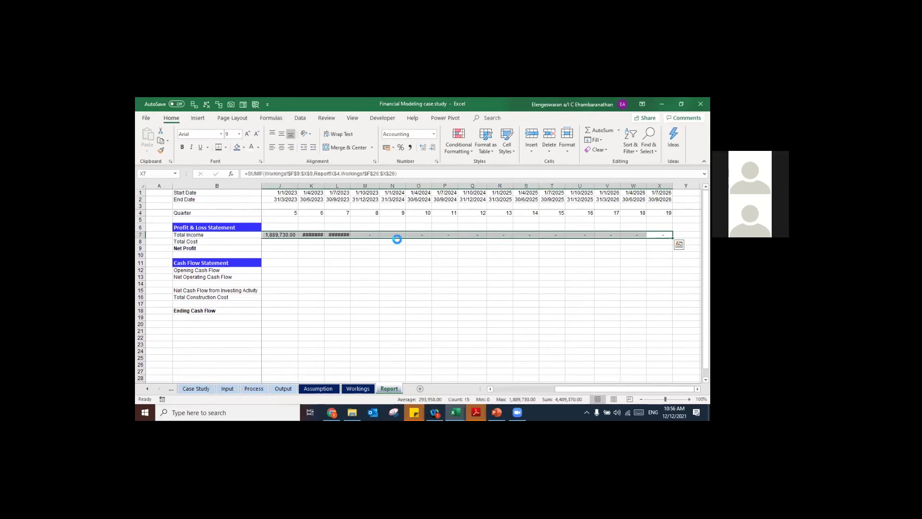
Step: AutoFit the widths of columns J to X on the Report sheet so the Total Income figures fit
{"action": "key", "text": "ctrl+space"}
{"action": "key", "text": "alt+h"}
{"action": "key", "text": "o"}
{"action": "key", "text": "i"}
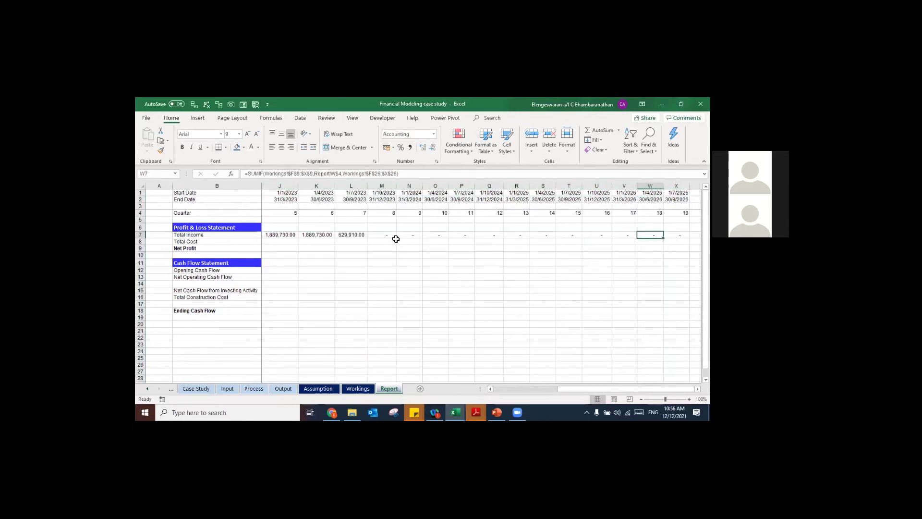
{"action": "left_click", "coordinate": [301, 228]}
{"action": "key", "text": "Right"}
{"action": "key", "text": "Down"}
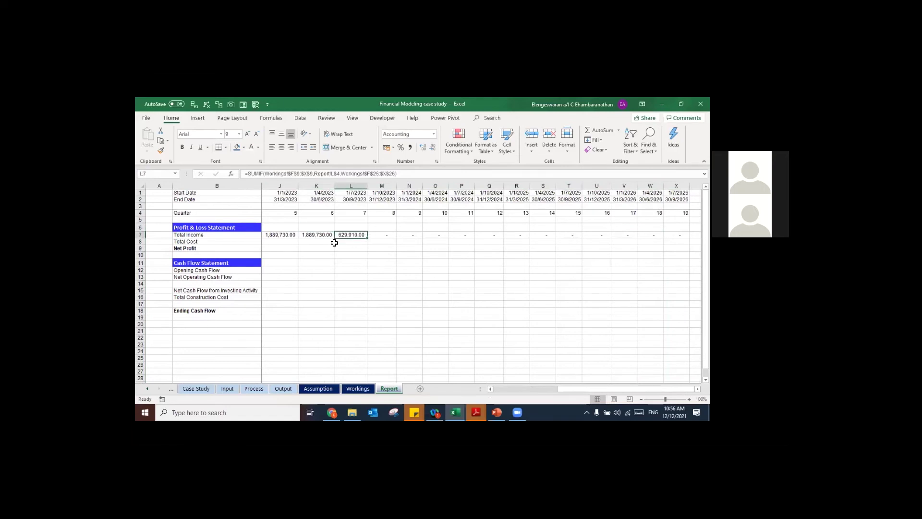
{"action": "key", "text": "Up"}
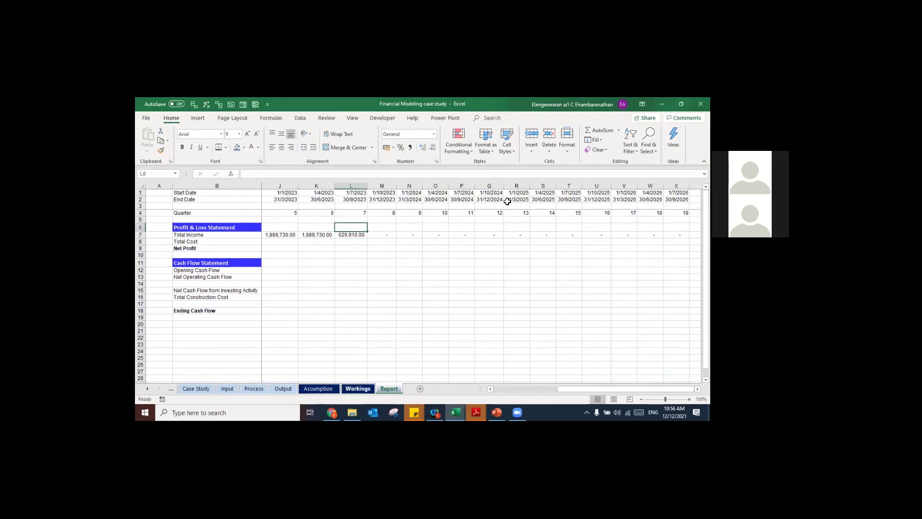
Step: Check the last month on the Workings sheet and change the End Date formula in Report L2 to =EDATE(L1,1)-1
{"action": "key", "text": "ctrl+Page_Up"}
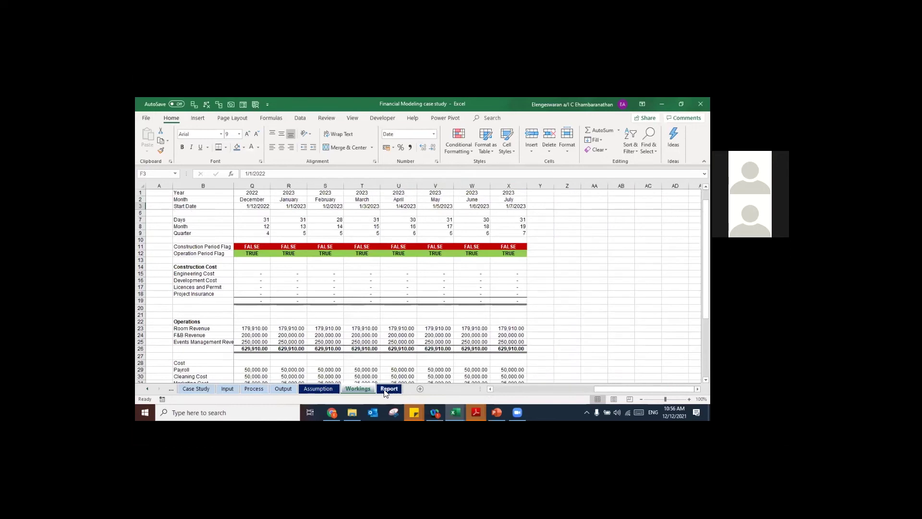
{"action": "left_click", "coordinate": [388, 389]}
{"action": "key", "text": "Right"}
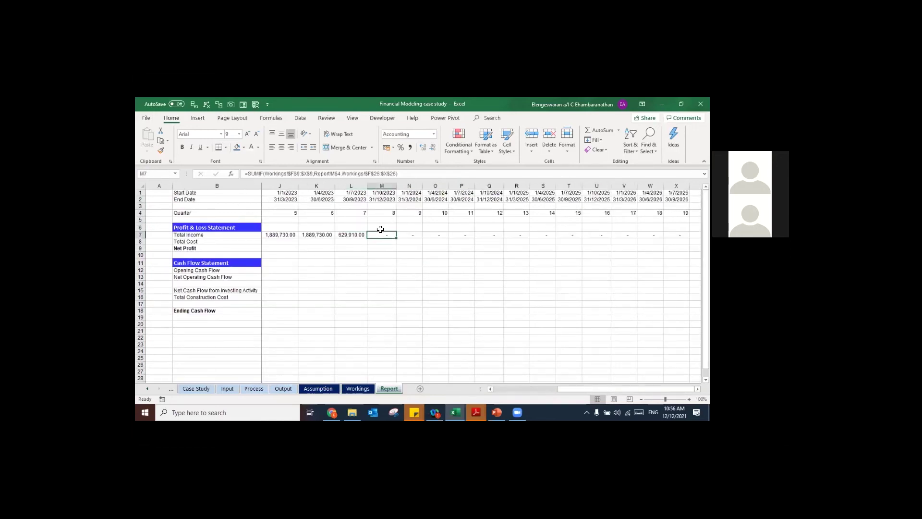
{"action": "key", "text": "Up"}
{"action": "key", "text": "Up"}
{"action": "key", "text": "Up"}
{"action": "key", "text": "Left"}
{"action": "key", "text": "Up"}
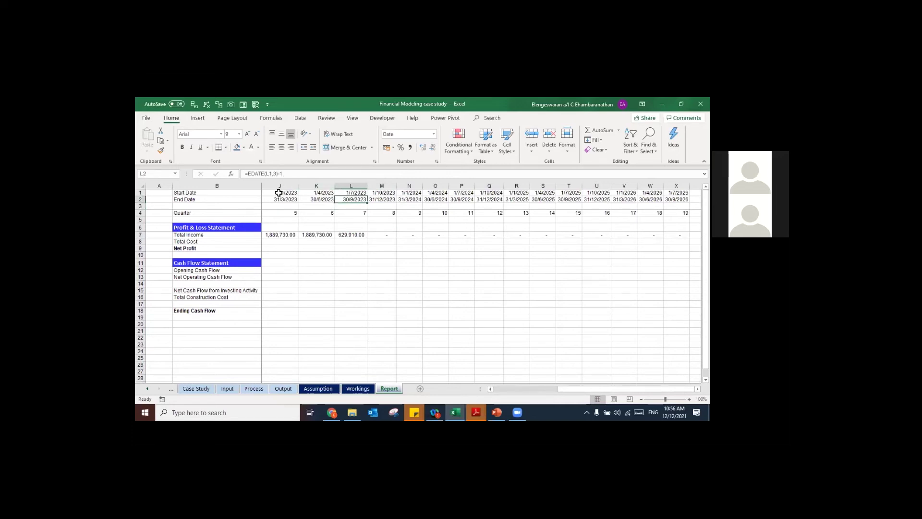
{"action": "left_click", "coordinate": [277, 174]}
{"action": "key", "text": "BackSpace"}
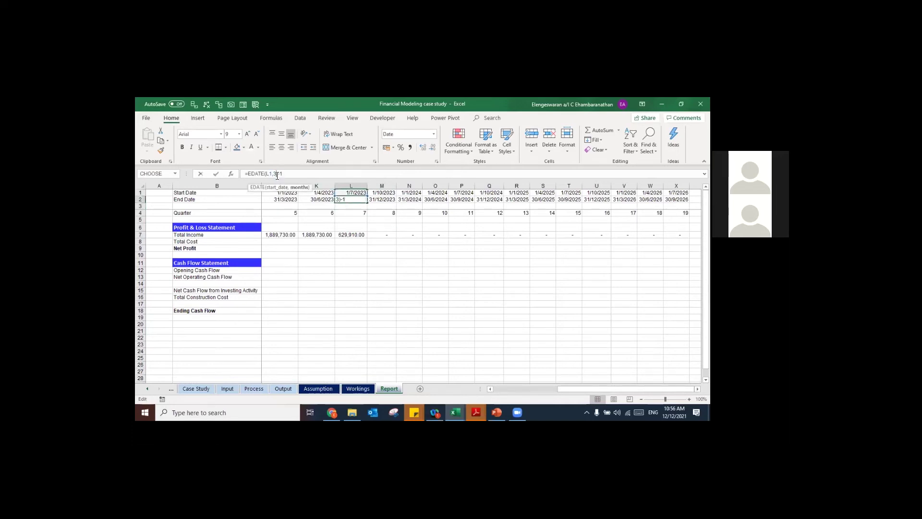
{"action": "type", "text": "1"}
{"action": "key", "text": "Tab"}
{"action": "key", "text": "Left"}
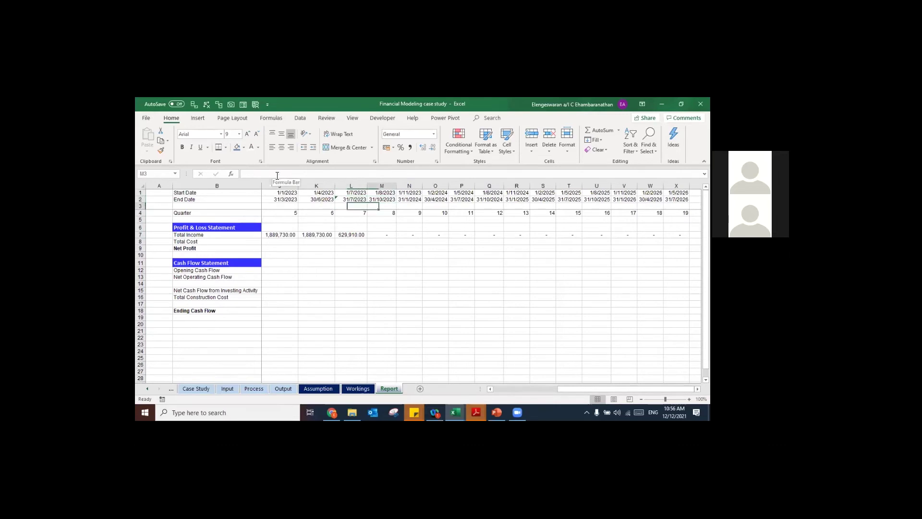
Step: Clear the surplus quarter columns M to X on the Report sheet
{"action": "key", "text": "Right"}
{"action": "key", "text": "shift+Right"}
{"action": "key", "text": "shift+Right"}
{"action": "key", "text": "shift+Right"}
{"action": "key", "text": "shift+Right"}
{"action": "key", "text": "shift+Right"}
{"action": "key", "text": "shift+Right"}
{"action": "key", "text": "shift+Right"}
{"action": "key", "text": "shift+Right"}
{"action": "key", "text": "shift+Right"}
{"action": "key", "text": "shift+Right"}
{"action": "key", "text": "shift+Right"}
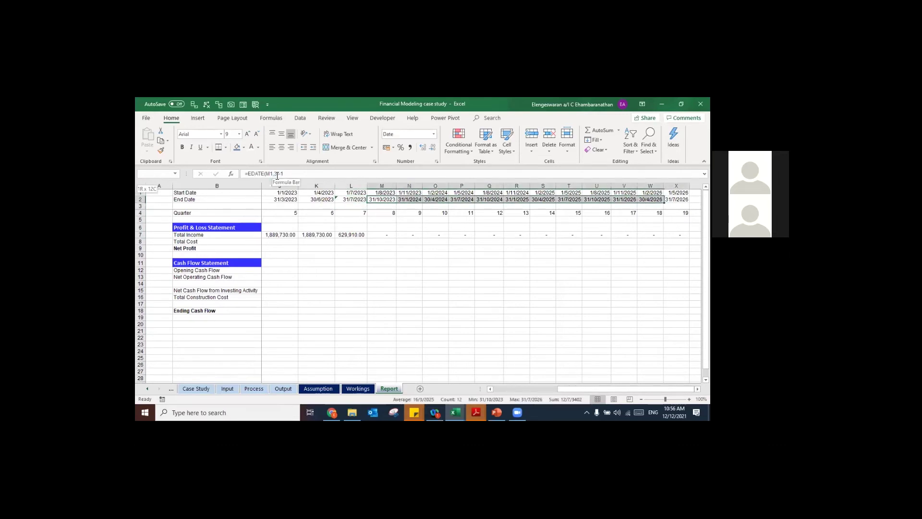
{"action": "key", "text": "ctrl+space"}
{"action": "key", "text": "Delete"}
Step: Start a SUMIF formula for Total Cost in F8 with the quarter row Workings!$F$9:$X$9 as the range
{"action": "scroll", "coordinate": [286, 240], "scroll_direction": "left", "scroll_amount": 1}
{"action": "left_click", "coordinate": [287, 240]}
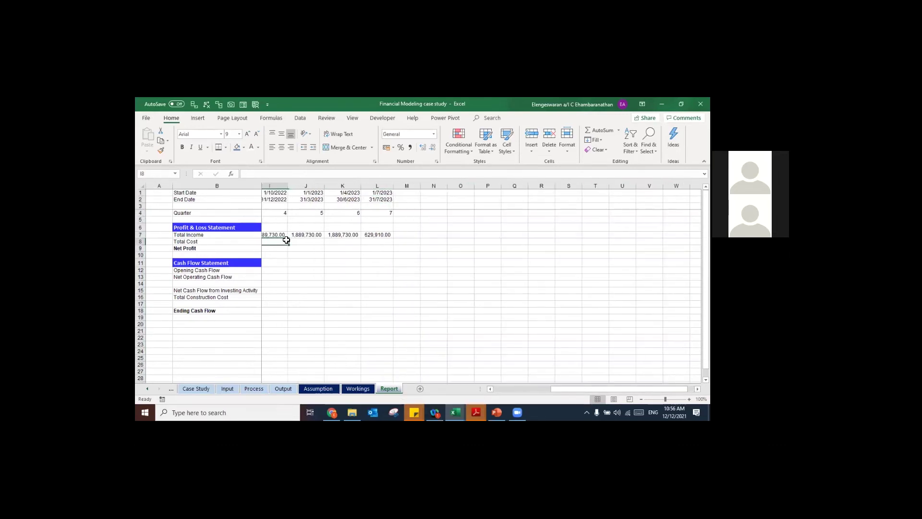
{"action": "key", "text": "Left"}
{"action": "key", "text": "Left"}
{"action": "key", "text": "Left"}
{"action": "scroll", "coordinate": [286, 240], "scroll_direction": "left", "scroll_amount": 3}
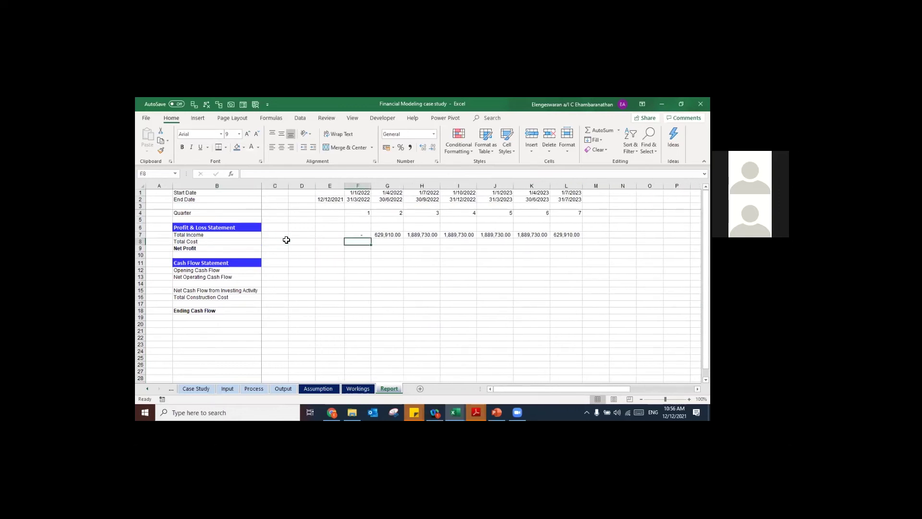
{"action": "type", "text": "=sum"}
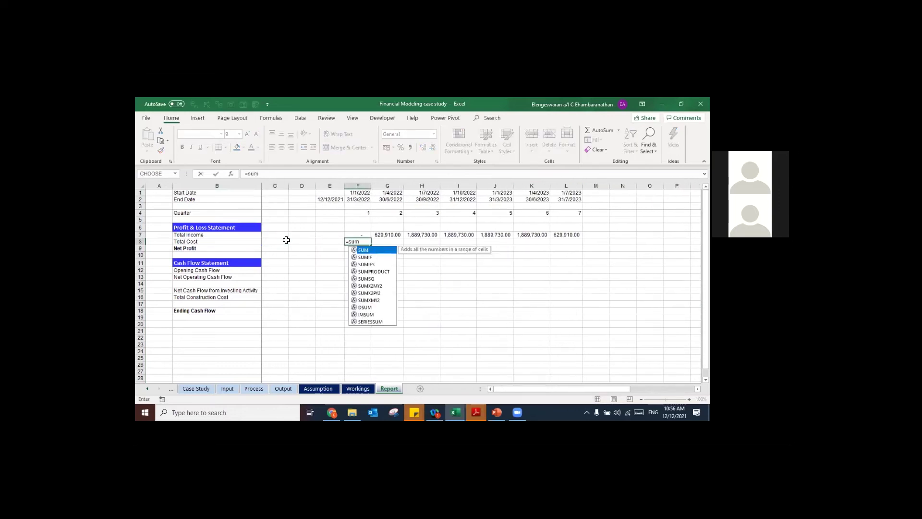
{"action": "type", "text": "if("}
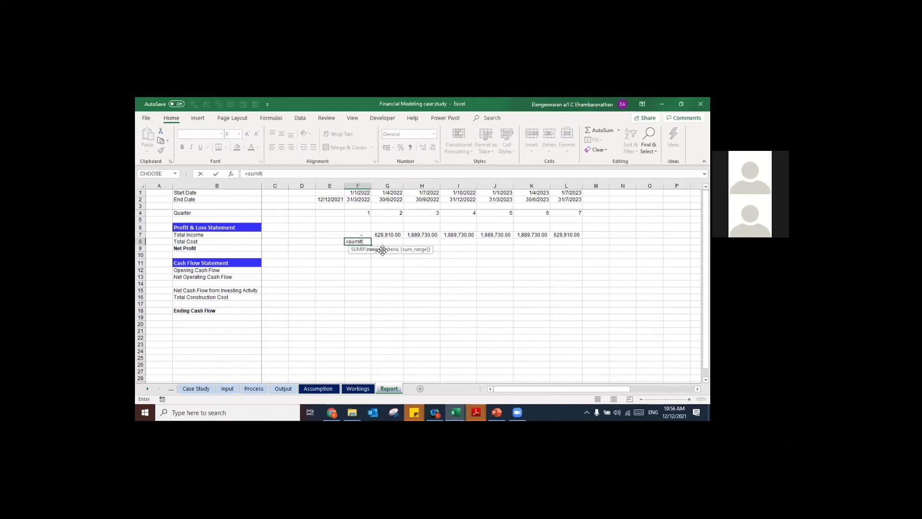
{"action": "left_click", "coordinate": [358, 389]}
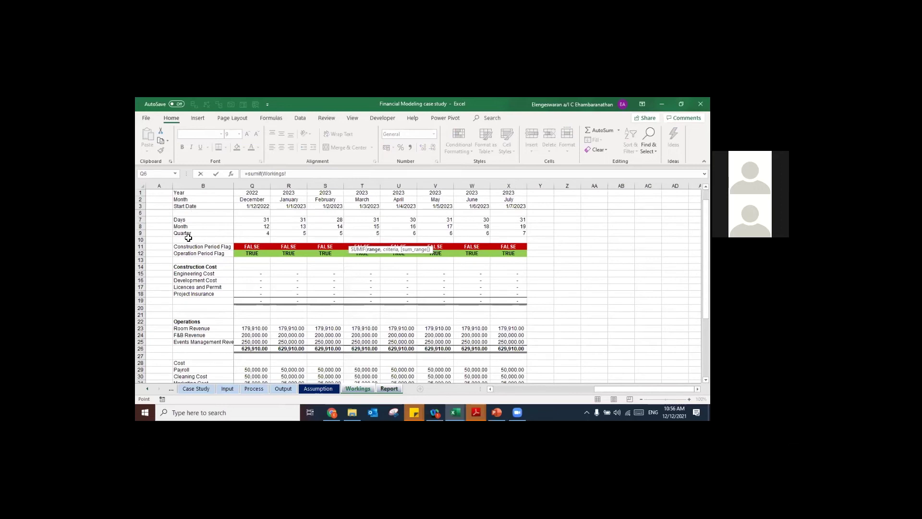
{"action": "key", "text": "Left"}
{"action": "key", "text": "Left"}
{"action": "key", "text": "Left"}
{"action": "key", "text": "Left"}
{"action": "key", "text": "Left"}
{"action": "key", "text": "Left"}
{"action": "key", "text": "Left"}
{"action": "key", "text": "Left"}
{"action": "key", "text": "Left"}
{"action": "key", "text": "Left"}
{"action": "key", "text": "Left"}
{"action": "key", "text": "Left"}
{"action": "key", "text": "Left"}
{"action": "key", "text": "Down"}
{"action": "key", "text": "Down"}
{"action": "key", "text": "Down"}
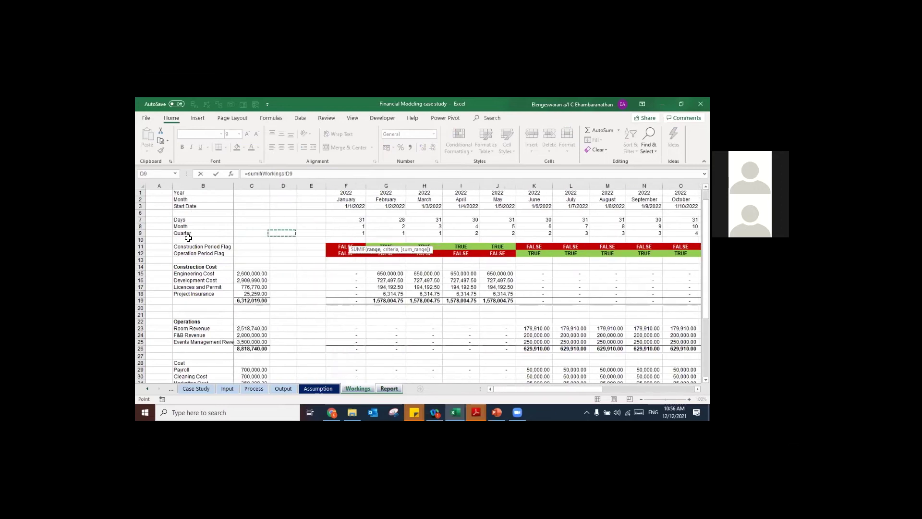
{"action": "key", "text": "Right"}
{"action": "key", "text": "Right"}
{"action": "key", "text": "ctrl+shift+Right"}
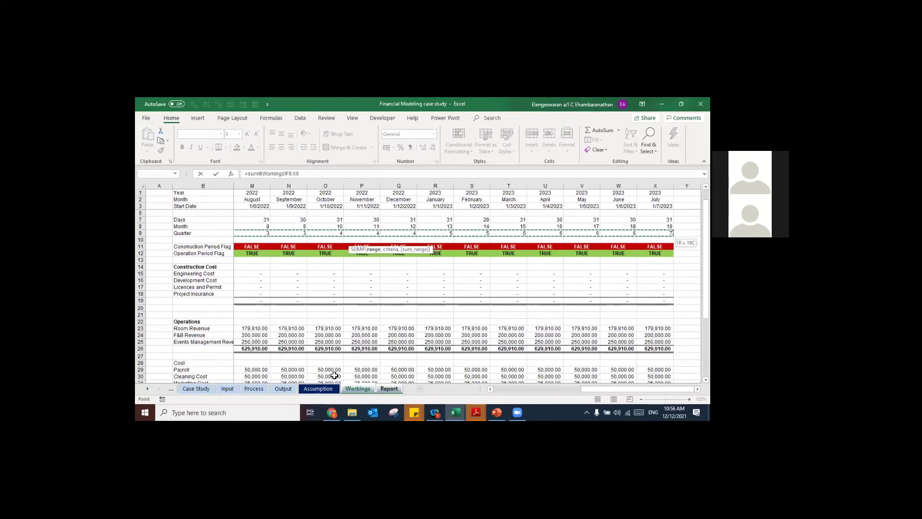
{"action": "key", "text": "F4"}
Step: Add the quarter number Report!F$4 as the criteria of the Total Cost SUMIF
{"action": "left_click", "coordinate": [384, 388]}
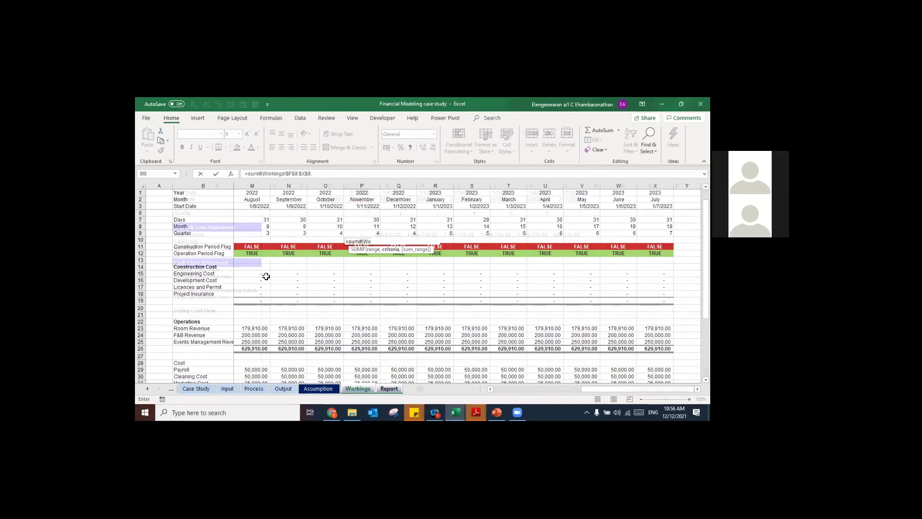
{"action": "key", "text": "Up"}
{"action": "key", "text": "Up"}
{"action": "key", "text": "Up"}
{"action": "key", "text": "Up"}
{"action": "key", "text": "F4"}
{"action": "key", "text": "F4"}
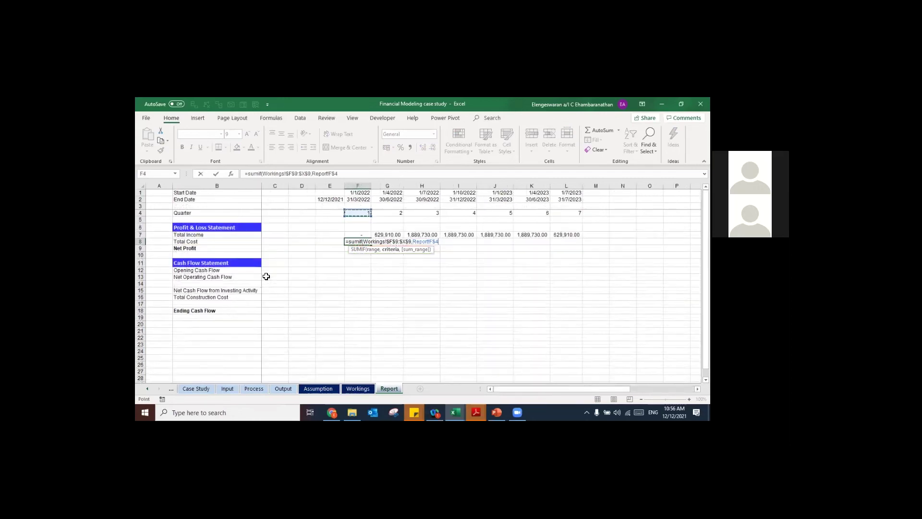
{"action": "type", "text": ","}
Step: Complete the Total Cost SUMIF with the monthly cost totals in Workings!$F$33:$X$33 as the sum range
{"action": "left_click", "coordinate": [354, 389]}
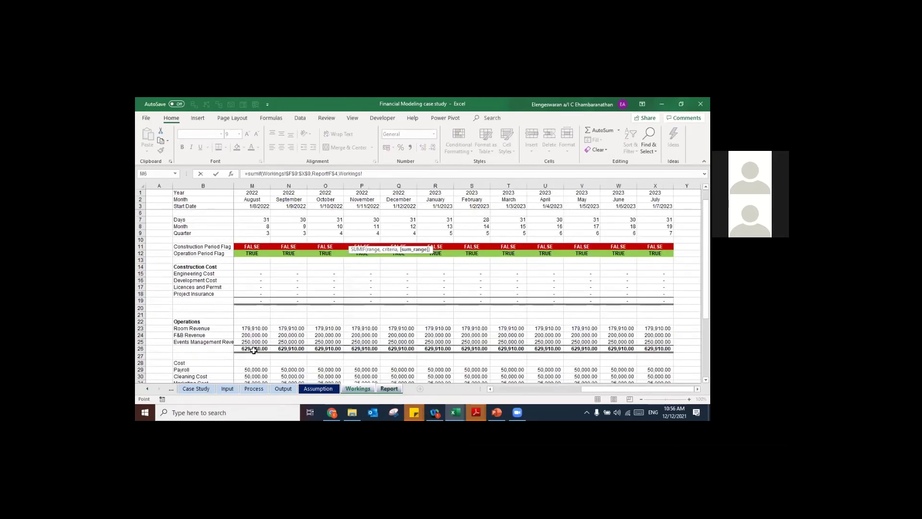
{"action": "key", "text": "Down"}
{"action": "key", "text": "Down"}
{"action": "key", "text": "Down"}
{"action": "key", "text": "Down"}
{"action": "key", "text": "Down"}
{"action": "key", "text": "Down"}
{"action": "key", "text": "Down"}
{"action": "key", "text": "Down"}
{"action": "key", "text": "Down"}
{"action": "key", "text": "Down"}
{"action": "key", "text": "Down"}
{"action": "key", "text": "Down"}
{"action": "key", "text": "Down"}
{"action": "key", "text": "Down"}
{"action": "key", "text": "Down"}
{"action": "key", "text": "Down"}
{"action": "key", "text": "Down"}
{"action": "key", "text": "Down"}
{"action": "key", "text": "Down"}
{"action": "key", "text": "Down"}
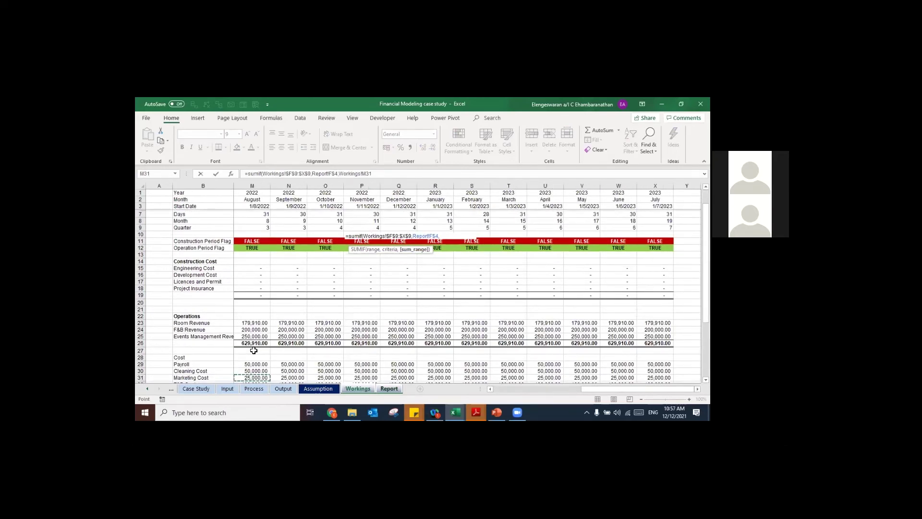
{"action": "key", "text": "Down"}
{"action": "key", "text": "Down"}
{"action": "key", "text": "ctrl+Left"}
{"action": "key", "text": "ctrl+shift+Right"}
{"action": "key", "text": "F4"}
{"action": "type", "text": ")"}
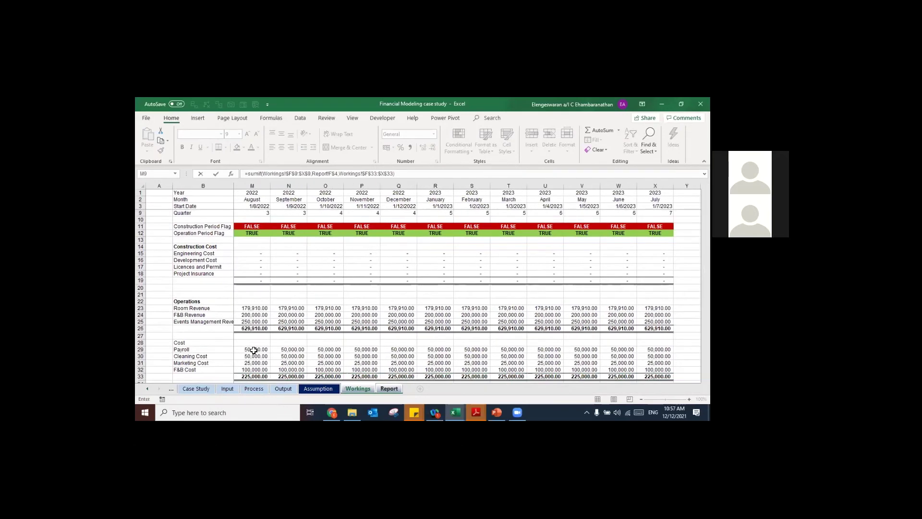
{"action": "key", "text": "Return"}
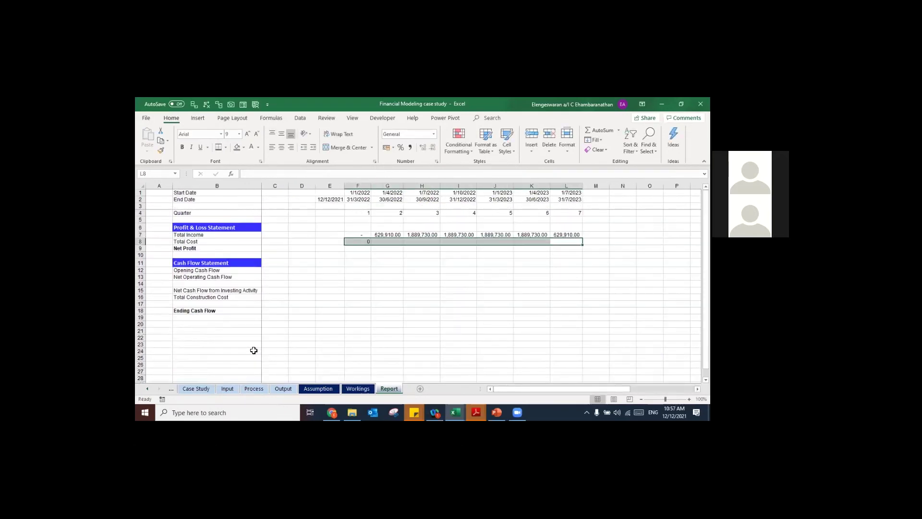
Step: Fill the Total Cost formula from F8 across to L8 and apply the comma number style
{"action": "key", "text": "ctrl+r"}
{"action": "key", "text": "alt+h"}
{"action": "key", "text": "k"}
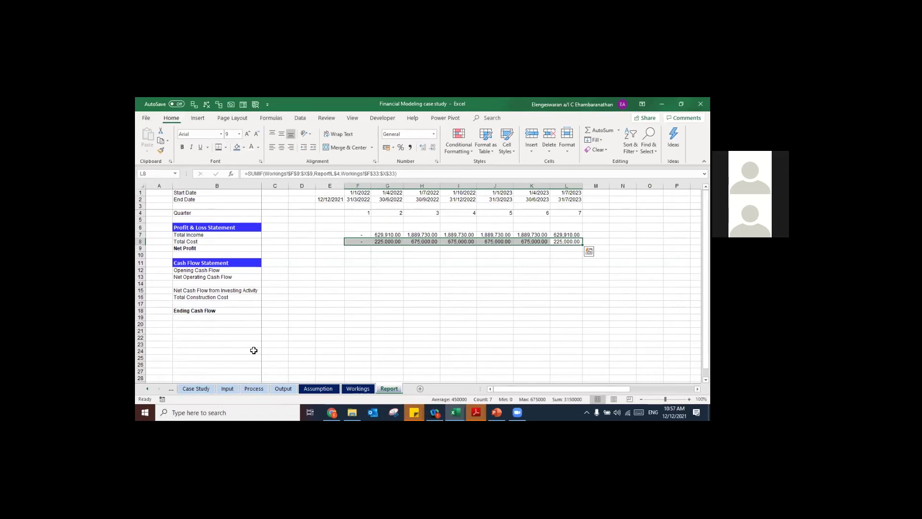
Step: Enter the Net Profit formula =F7-F8 in F9
{"action": "key", "text": "Down"}
{"action": "key", "text": "Left"}
{"action": "key", "text": "Up"}
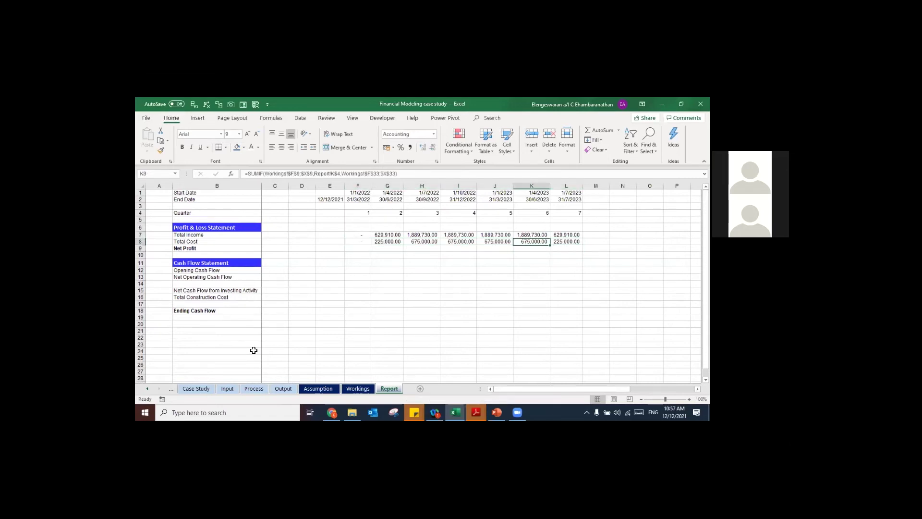
{"action": "key", "text": "ctrl+Left"}
{"action": "key", "text": "Down"}
{"action": "type", "text": "="}
{"action": "key", "text": "Up"}
{"action": "key", "text": "Up"}
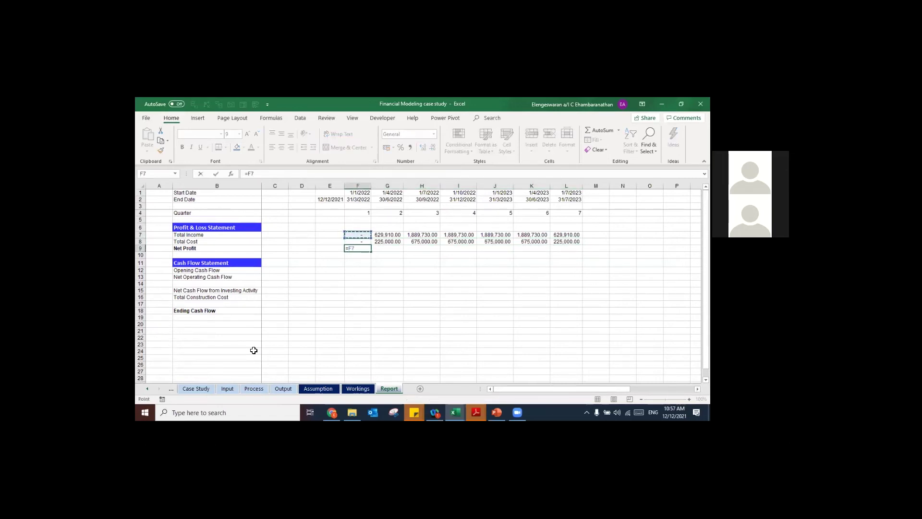
{"action": "type", "text": "-"}
{"action": "key", "text": "Up"}
{"action": "key", "text": "Return"}
{"action": "key", "text": "Up"}
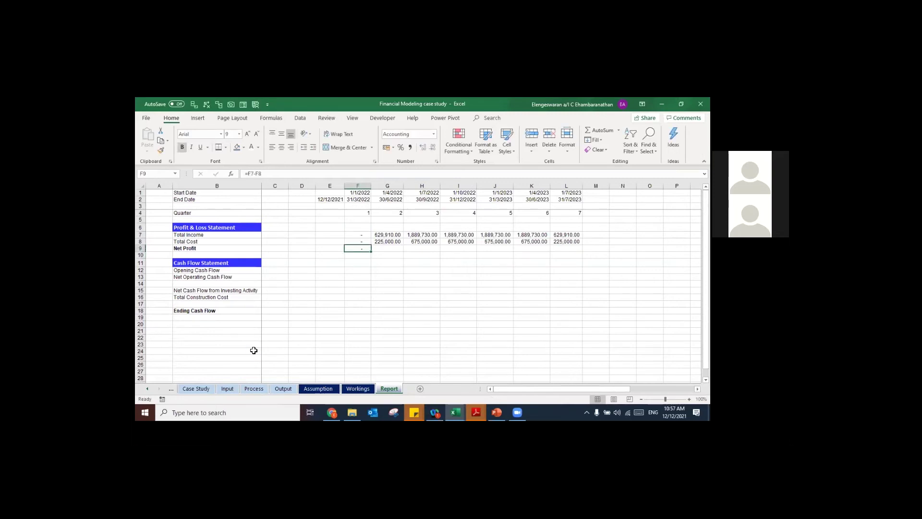
Step: Fill the bordered Net Profit formula from F9 across to L9
{"action": "key", "text": "Up"}
{"action": "key", "text": "ctrl+Right"}
{"action": "key", "text": "Down"}
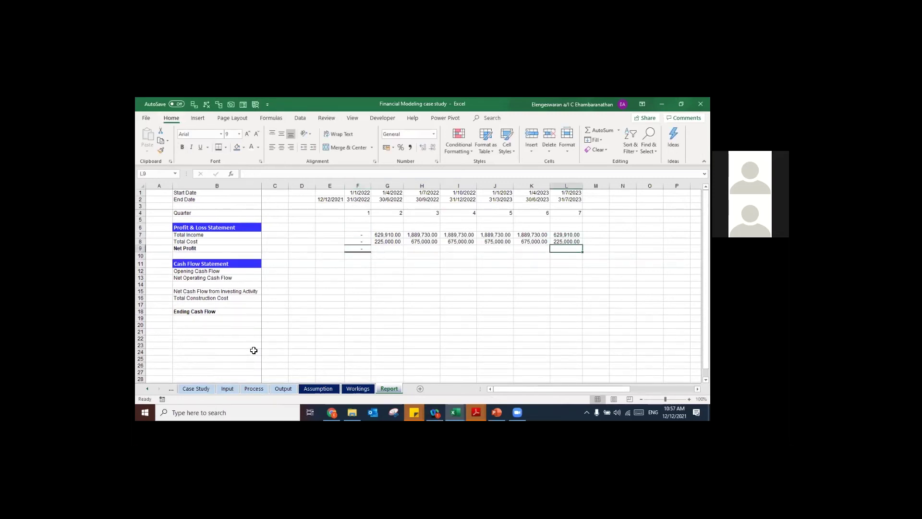
{"action": "key", "text": "ctrl+shift+Left"}
{"action": "key", "text": "ctrl+r"}
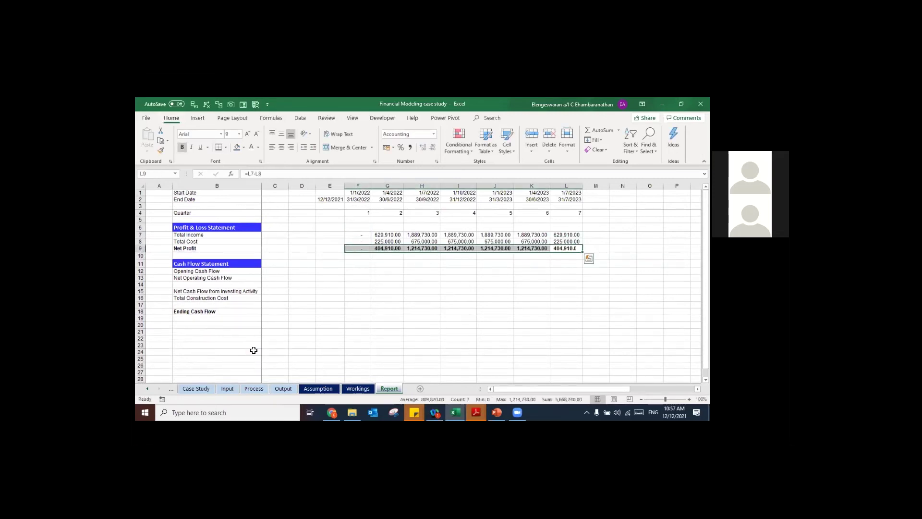
{"action": "key", "text": "ctrl+shift+Right"}
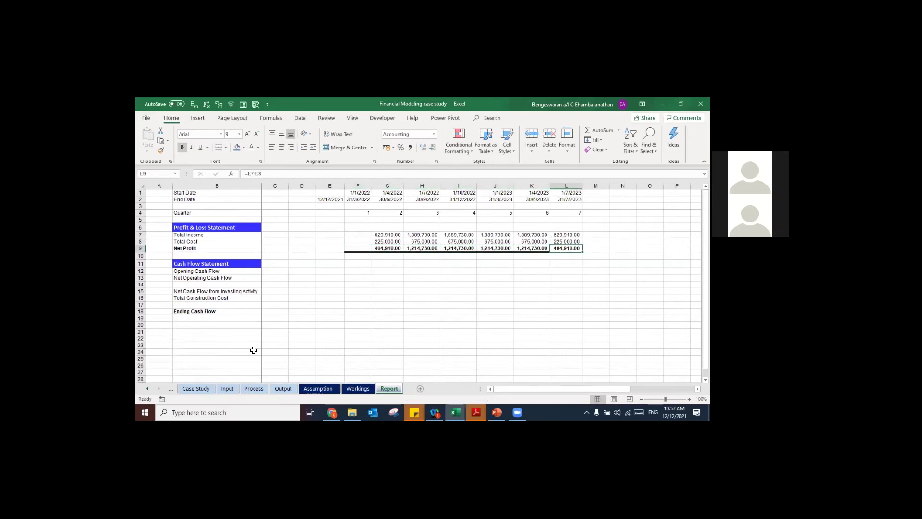
Step: Link the first-quarter Opening Cash Flow in F12 to the January opening cash flow with =Workings!F38
{"action": "key", "text": "Left"}
{"action": "key", "text": "Left"}
{"action": "key", "text": "Left"}
{"action": "key", "text": "Left"}
{"action": "key", "text": "Left"}
{"action": "key", "text": "Left"}
{"action": "key", "text": "Left"}
{"action": "key", "text": "Down"}
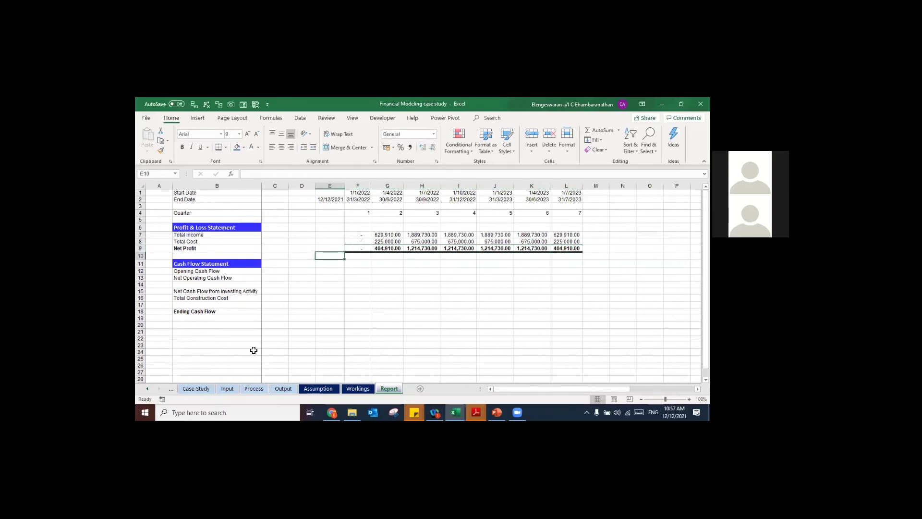
{"action": "key", "text": "Down"}
{"action": "key", "text": "Down"}
{"action": "key", "text": "Right"}
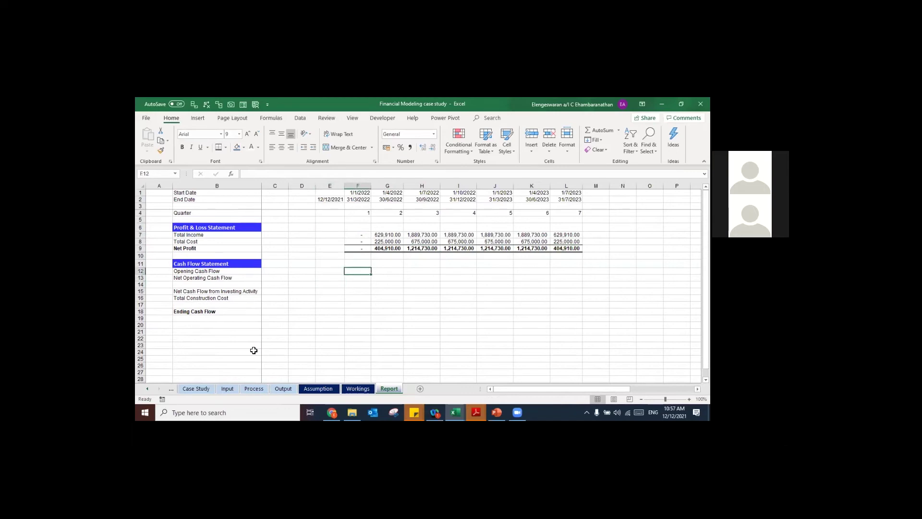
{"action": "type", "text": "="}
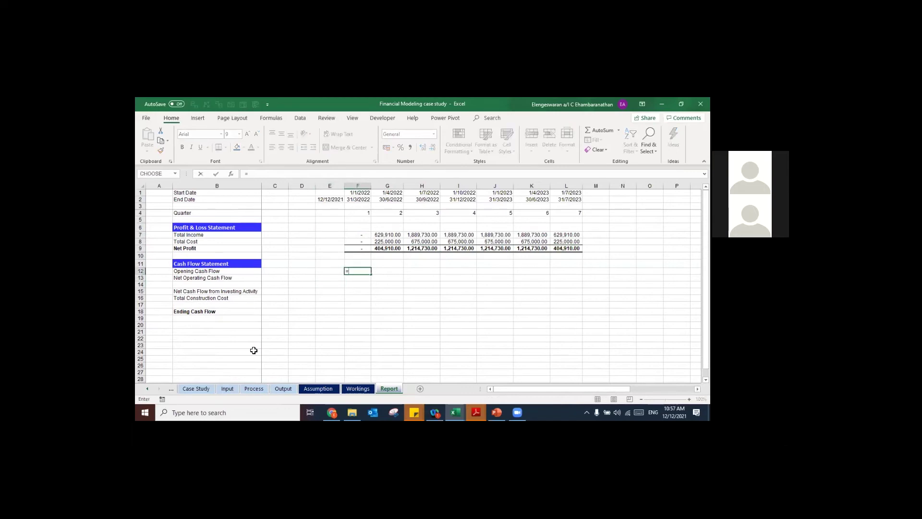
{"action": "key", "text": "Up"}
{"action": "key", "text": "ctrl+Page_Up"}
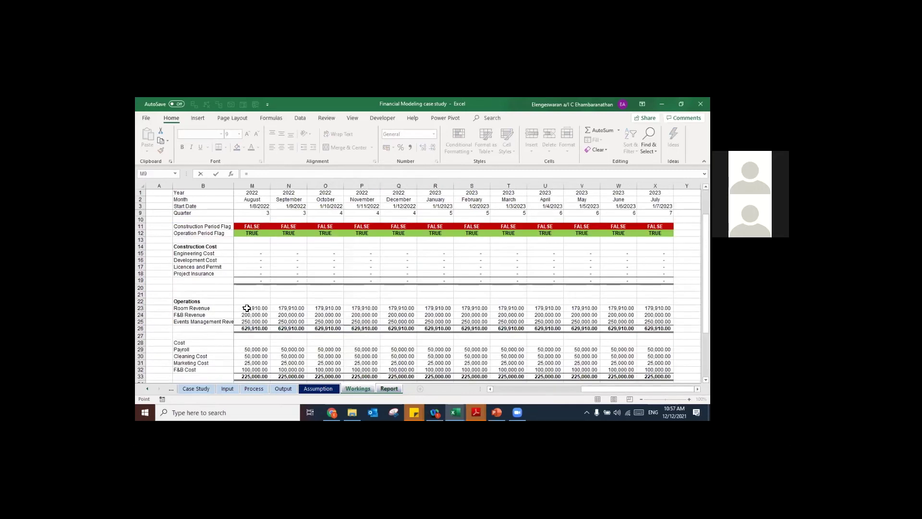
{"action": "key", "text": "ctrl+Page_Up"}
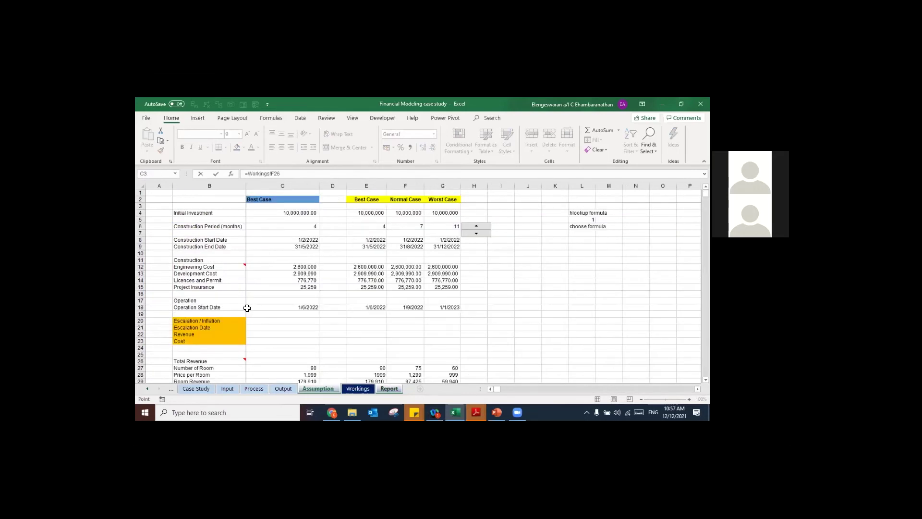
{"action": "key", "text": "ctrl+Page_Down"}
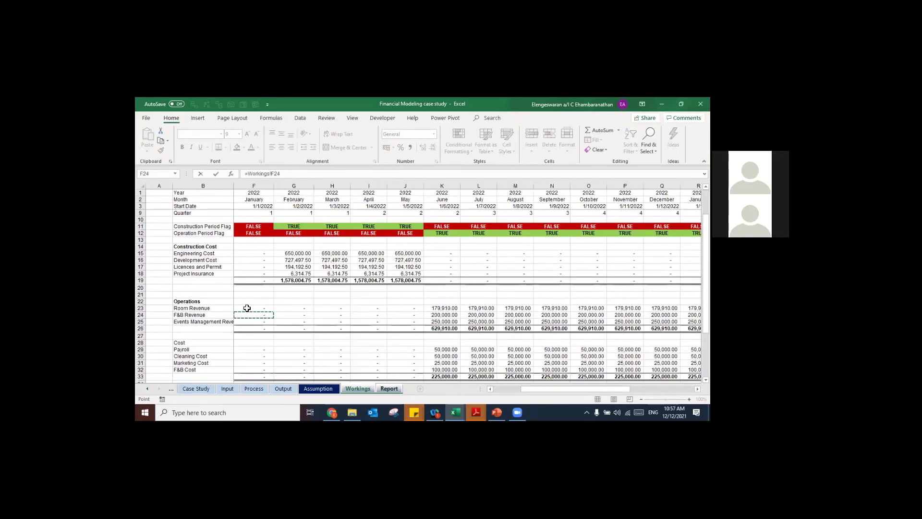
{"action": "key", "text": "Down"}
{"action": "key", "text": "Down"}
{"action": "key", "text": "Down"}
{"action": "key", "text": "Down"}
{"action": "key", "text": "Down"}
{"action": "key", "text": "Down"}
{"action": "key", "text": "Down"}
{"action": "key", "text": "Down"}
{"action": "key", "text": "Down"}
{"action": "key", "text": "Down"}
{"action": "key", "text": "Down"}
{"action": "key", "text": "Down"}
{"action": "key", "text": "Down"}
{"action": "key", "text": "Down"}
{"action": "key", "text": "Return"}
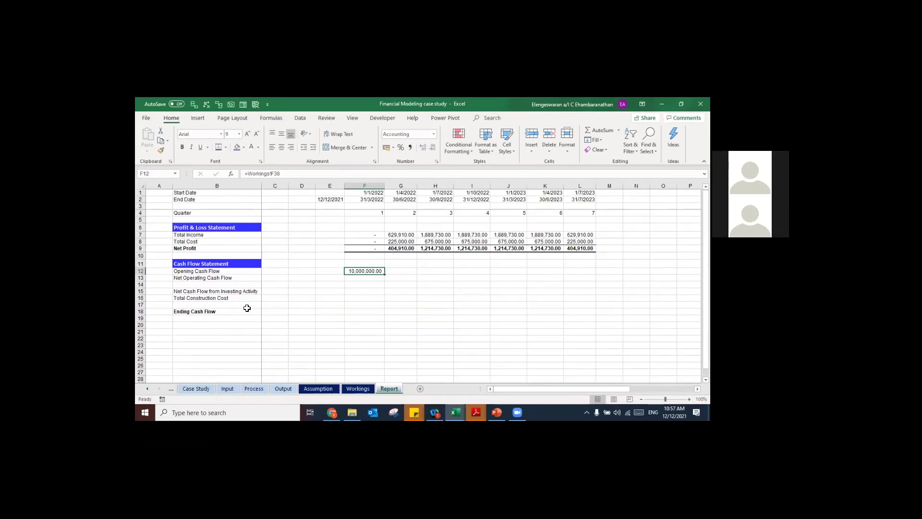
Step: Enter =F9 in F13 so the Net Operating Cash Flow takes the first quarter's Net Profit
{"action": "key", "text": "Down"}
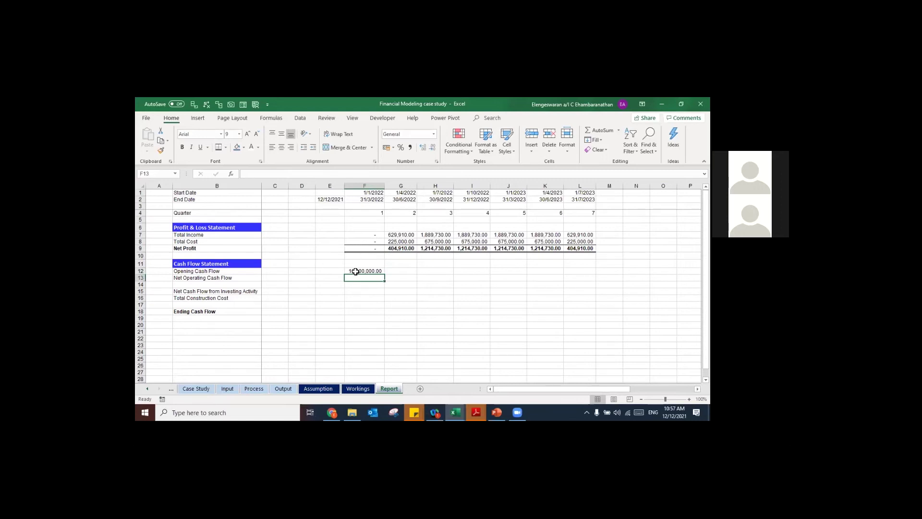
{"action": "type", "text": "="}
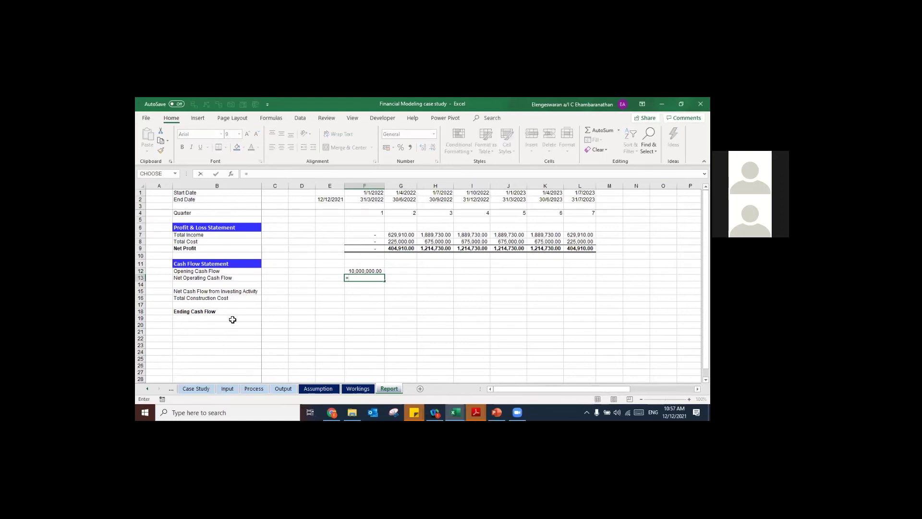
{"action": "key", "text": "Up"}
{"action": "key", "text": "Up"}
{"action": "key", "text": "Up"}
{"action": "key", "text": "Up"}
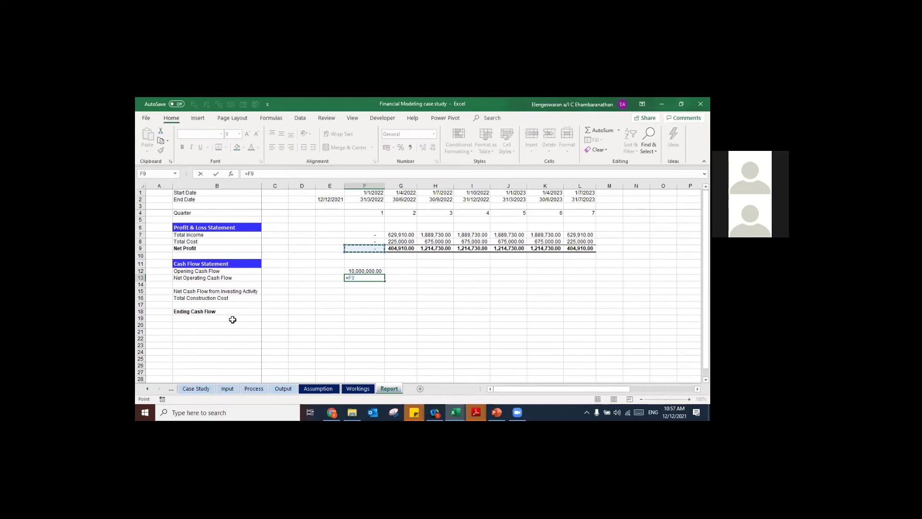
{"action": "key", "text": "Return"}
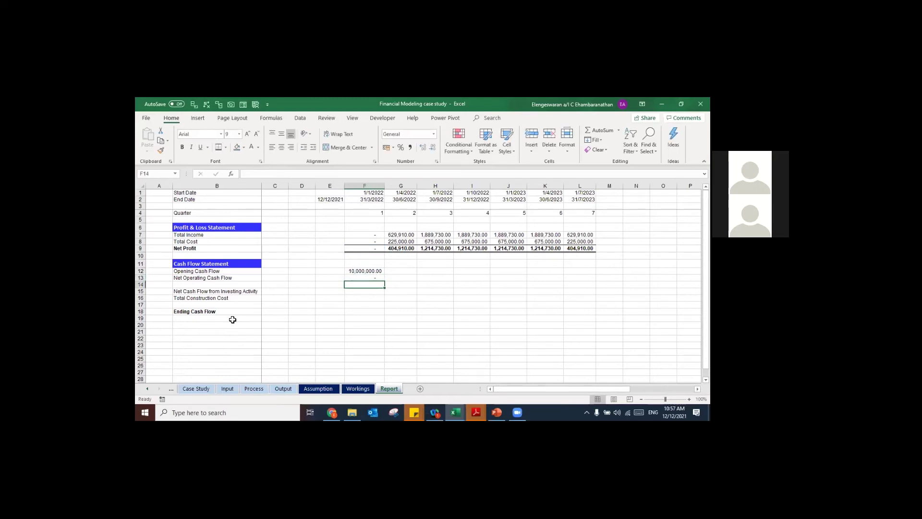
Step: Check the cash flow layout on the Output sheet and make the Report label Net Cash Flow from Investing Activity in B15 bold
{"action": "key", "text": "Down"}
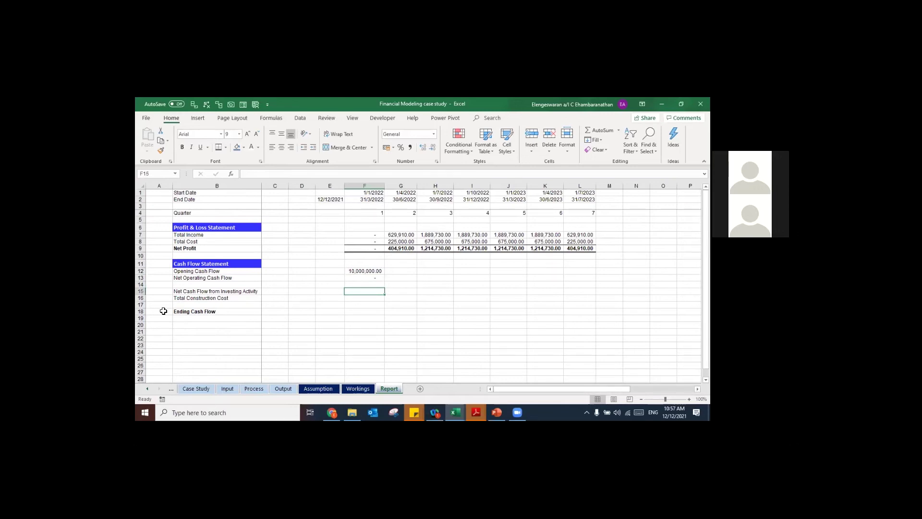
{"action": "key", "text": "ctrl+Page_Up"}
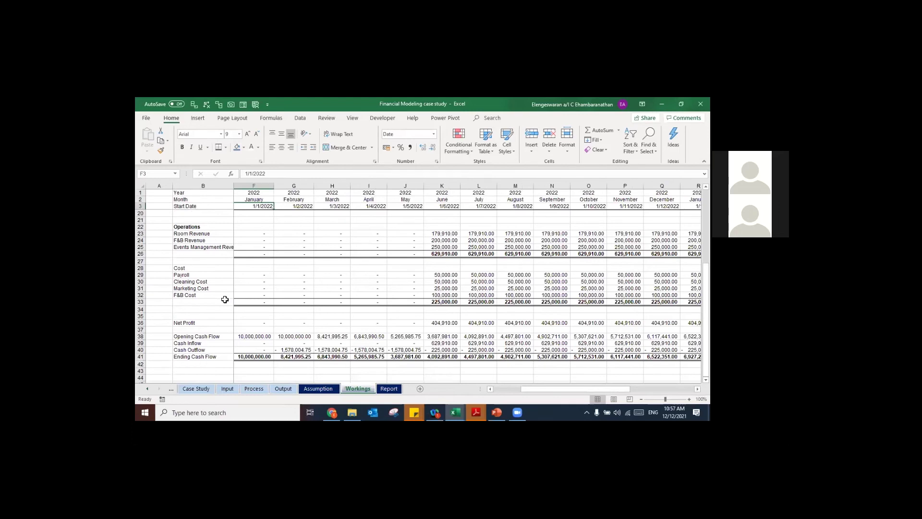
{"action": "key", "text": "ctrl+Page_Up"}
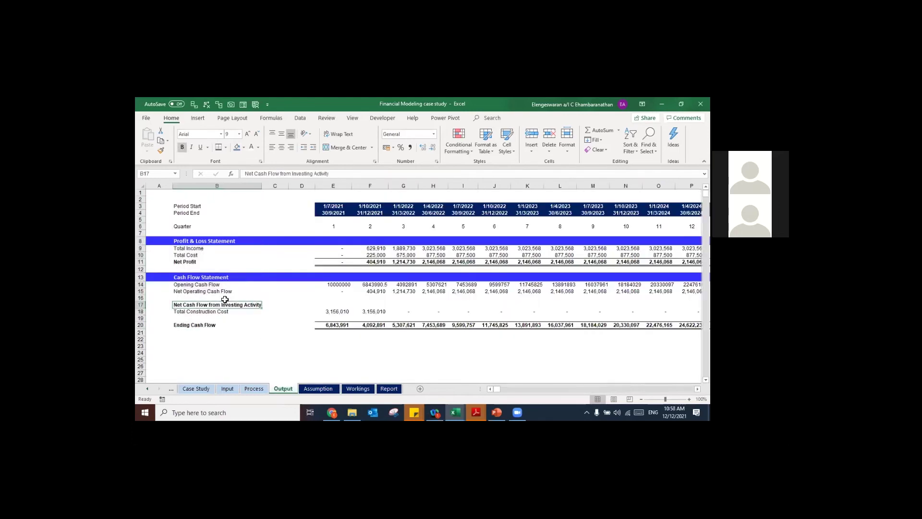
{"action": "key", "text": "ctrl+Page_Down"}
{"action": "key", "text": "ctrl+Page_Down"}
{"action": "key", "text": "ctrl+Page_Down"}
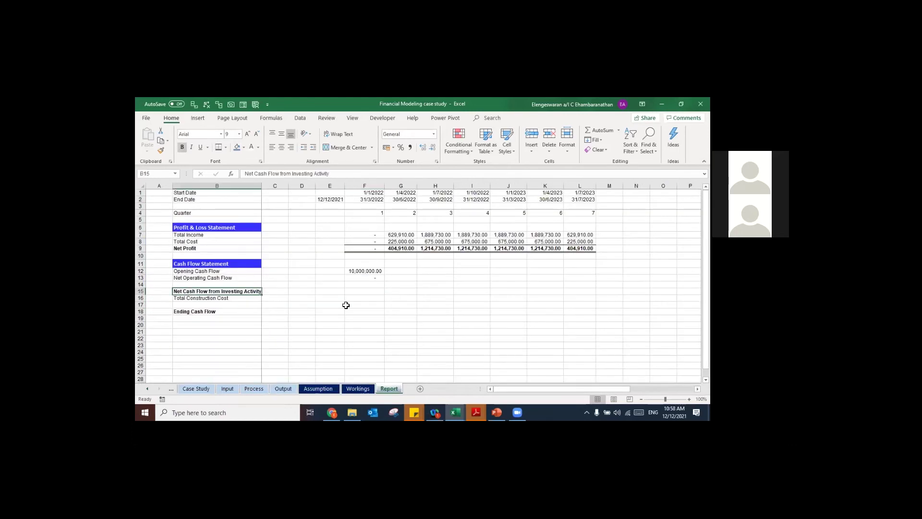
Step: Start a SUMIF for Total Construction Cost in F16 with the quarter row Workings!$F$9:$X$9 as the absolute criteria range
{"action": "left_click", "coordinate": [354, 297]}
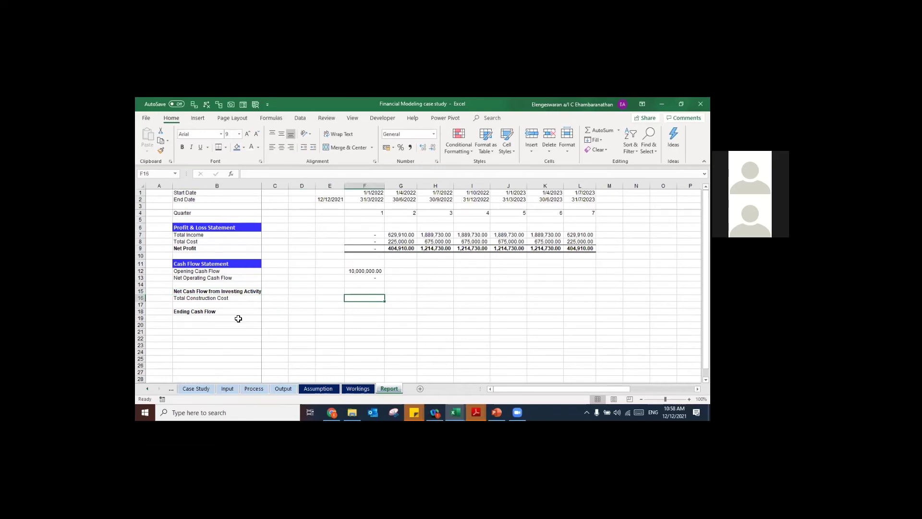
{"action": "type", "text": "=sum"}
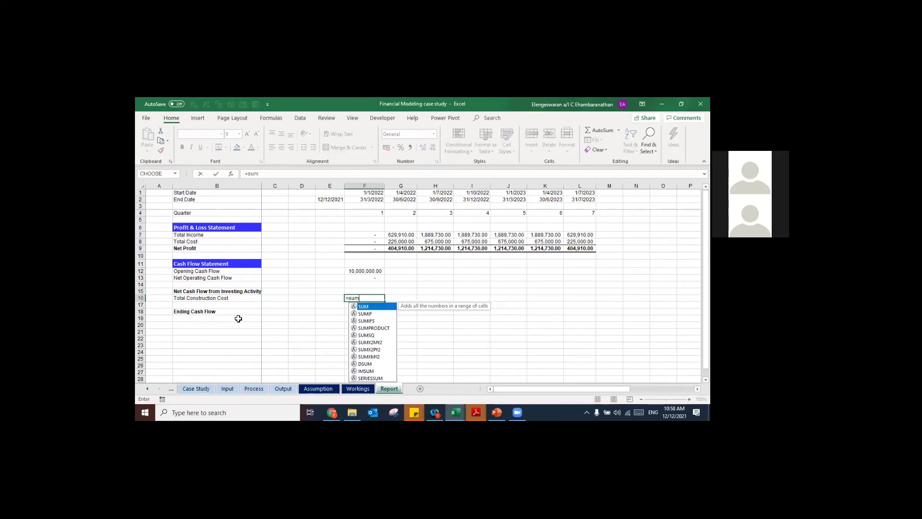
{"action": "type", "text": "if("}
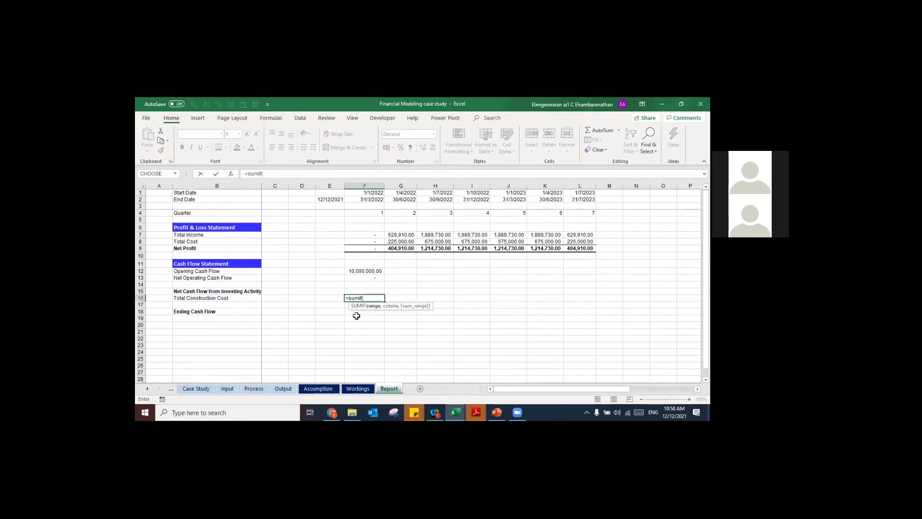
{"action": "left_click", "coordinate": [357, 389]}
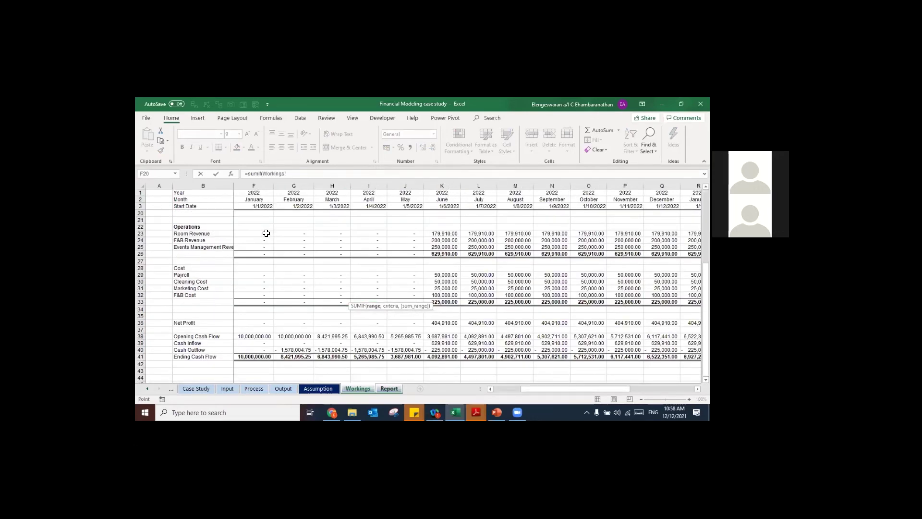
{"action": "key", "text": "Left"}
{"action": "key", "text": "Left"}
{"action": "key", "text": "Left"}
{"action": "key", "text": "Up"}
{"action": "key", "text": "Up"}
{"action": "key", "text": "Up"}
{"action": "key", "text": "Up"}
{"action": "key", "text": "Up"}
{"action": "key", "text": "Up"}
{"action": "key", "text": "Up"}
{"action": "key", "text": "Up"}
{"action": "key", "text": "Up"}
{"action": "key", "text": "Up"}
{"action": "key", "text": "Up"}
{"action": "key", "text": "Up"}
{"action": "key", "text": "Up"}
{"action": "key", "text": "Up"}
{"action": "key", "text": "Up"}
{"action": "key", "text": "Up"}
{"action": "key", "text": "Down"}
{"action": "key", "text": "Down"}
{"action": "key", "text": "Down"}
{"action": "key", "text": "Down"}
{"action": "key", "text": "Down"}
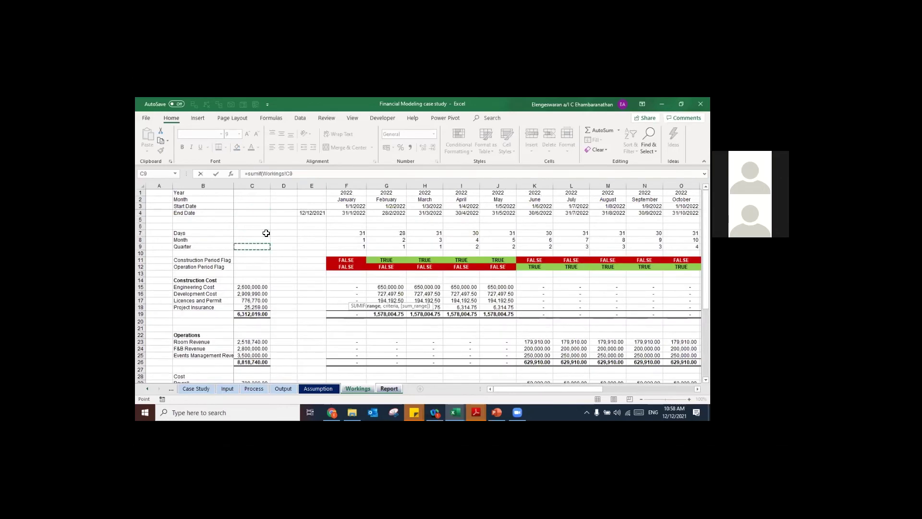
{"action": "key", "text": "Right"}
{"action": "key", "text": "Right"}
{"action": "key", "text": "Right"}
{"action": "key", "text": "ctrl+shift+Right"}
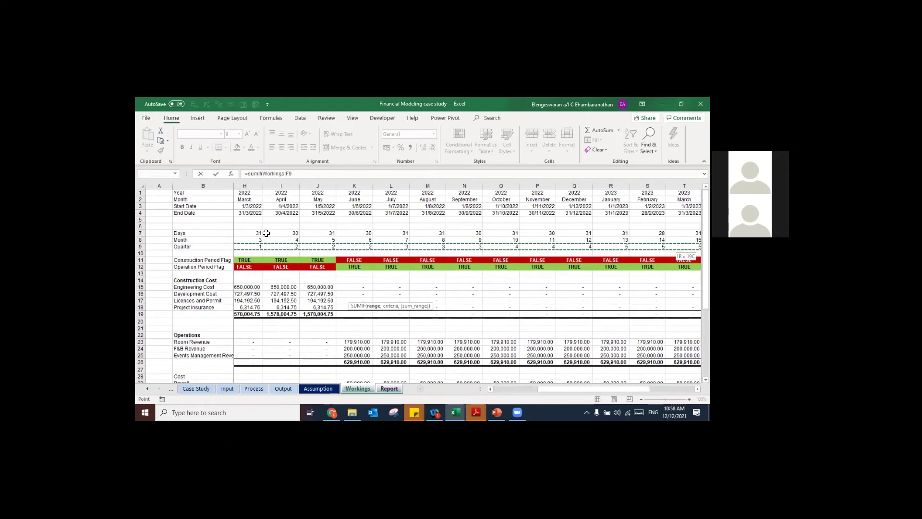
{"action": "key", "text": "F4"}
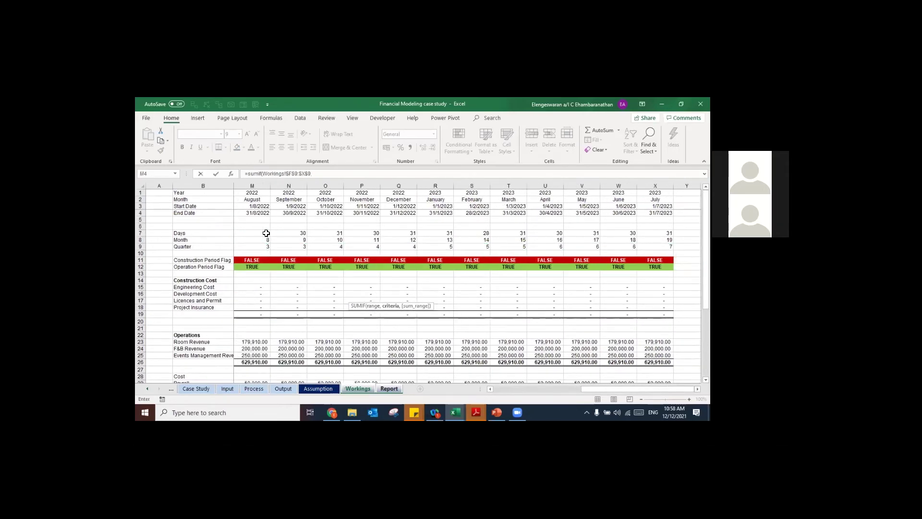
Step: Set the SUMIF criteria to the Report sheet's quarter number, locking only the row as Report!F$4
{"action": "key", "text": "ctrl+Page_Up"}
{"action": "key", "text": "ctrl+Page_Down"}
{"action": "key", "text": "ctrl+Page_Down"}
{"action": "left_click", "coordinate": [363, 214]}
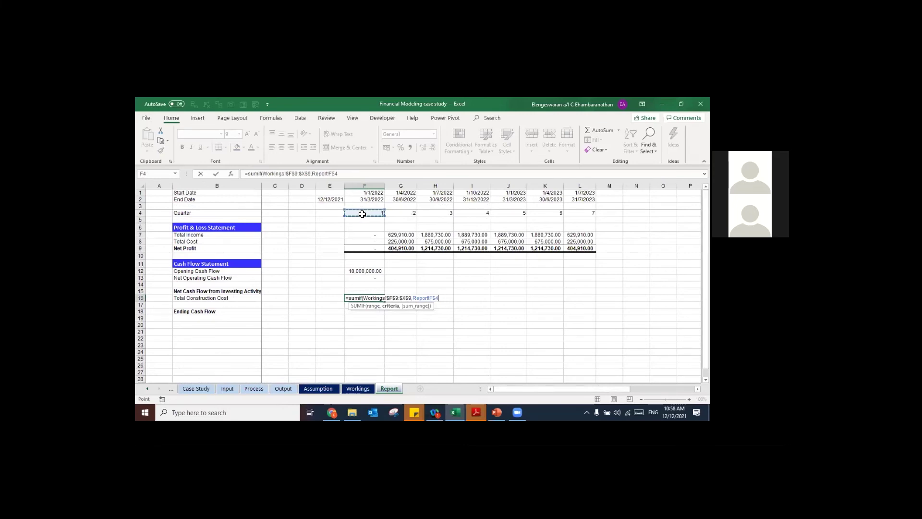
{"action": "key", "text": "F4"}
{"action": "key", "text": "F4"}
{"action": "type", "text": ","}
Step: Complete the Total Construction Cost SUMIF with the monthly construction totals in Workings!$F$19:$X$19 as the sum range
{"action": "key", "text": "ctrl+Page_Up"}
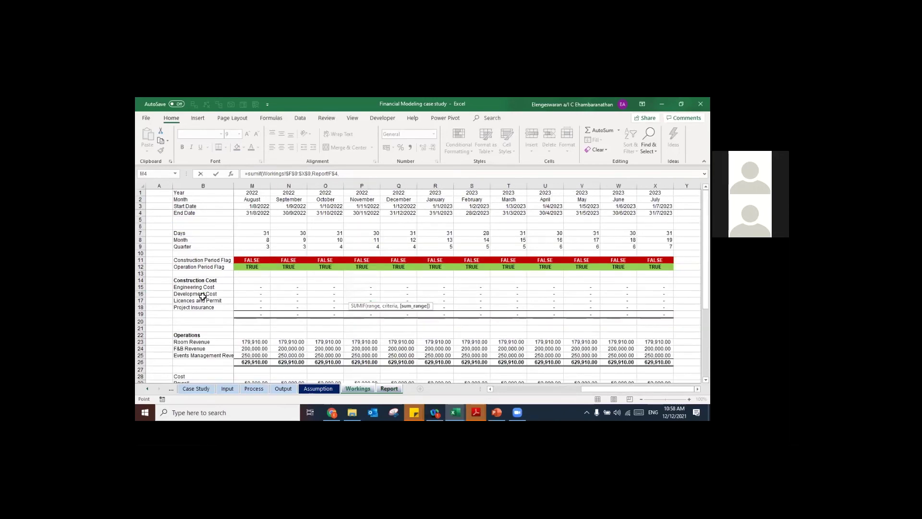
{"action": "key", "text": "ctrl+shift+Right"}
{"action": "key", "text": "F4"}
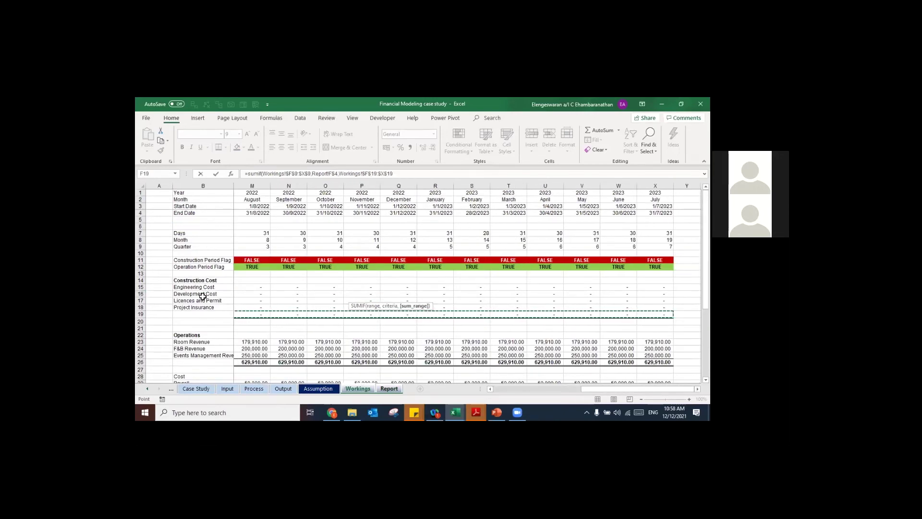
{"action": "type", "text": ")"}
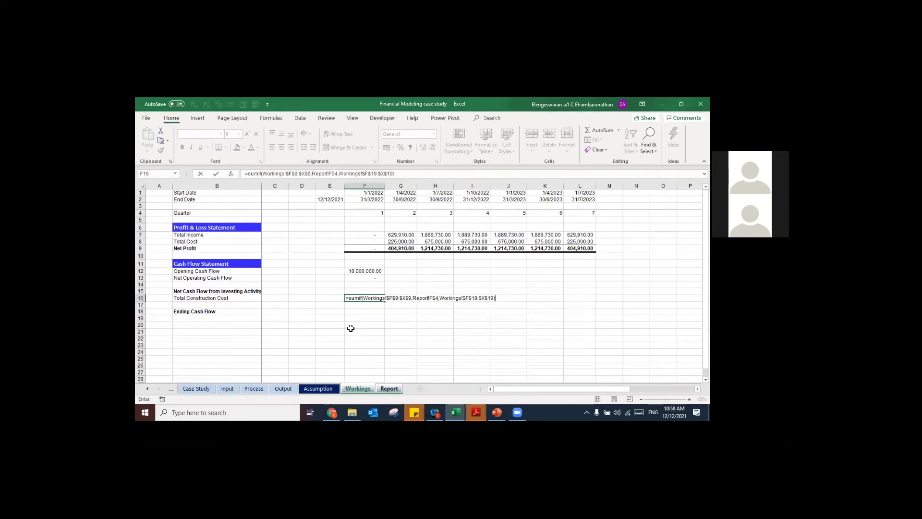
{"action": "key", "text": "ctrl+Return"}
Step: Copy the Total Construction Cost formula from F16 across to I16 and autofit the width of column G
{"action": "key", "text": "ctrl+c"}
{"action": "key", "text": "shift+Right"}
{"action": "key", "text": "shift+Right"}
{"action": "key", "text": "shift+Right"}
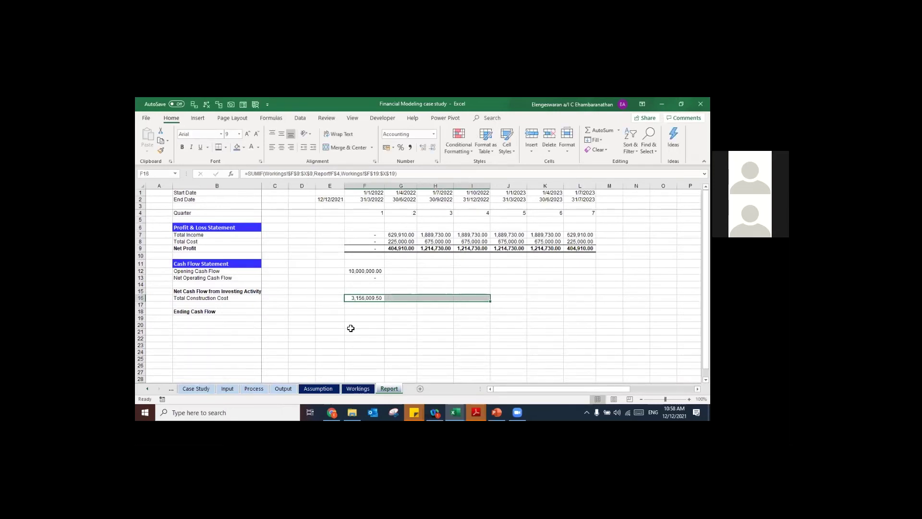
{"action": "key", "text": "ctrl+v"}
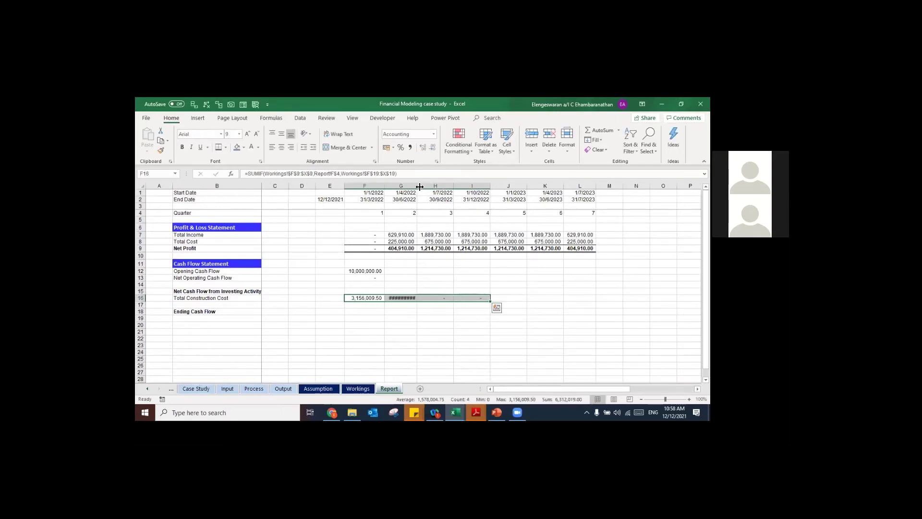
{"action": "double_click", "coordinate": [419, 187]}
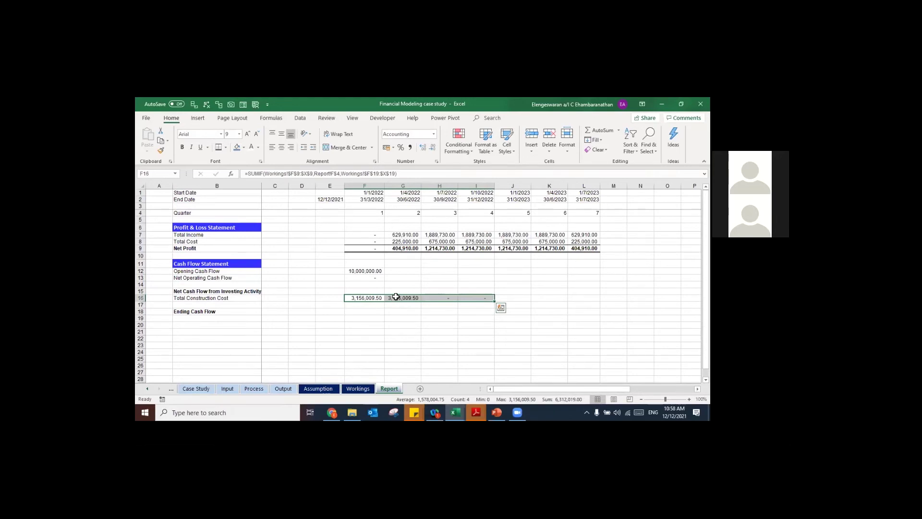
Step: Fill the Total Construction Cost formula from F16 across to L16 to cover all seven quarters
{"action": "left_click", "coordinate": [382, 299]}
{"action": "key", "text": "Right"}
{"action": "key", "text": "Right"}
{"action": "key", "text": "Up"}
{"action": "key", "text": "Up"}
{"action": "key", "text": "Up"}
{"action": "key", "text": "Up"}
{"action": "key", "text": "Up"}
{"action": "key", "text": "Up"}
{"action": "key", "text": "Up"}
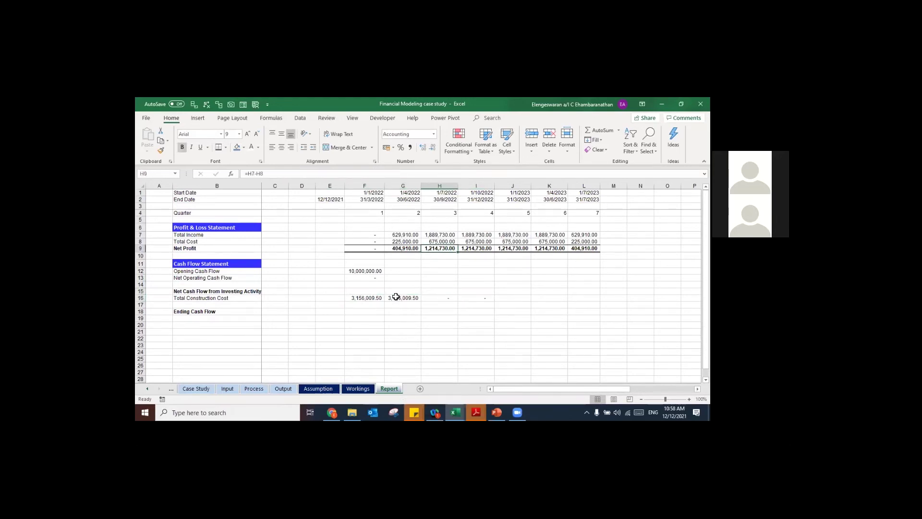
{"action": "key", "text": "Right"}
{"action": "key", "text": "Right"}
{"action": "key", "text": "Right"}
{"action": "key", "text": "Right"}
{"action": "key", "text": "Down"}
{"action": "key", "text": "Down"}
{"action": "key", "text": "Down"}
{"action": "key", "text": "Down"}
{"action": "key", "text": "Down"}
{"action": "key", "text": "Down"}
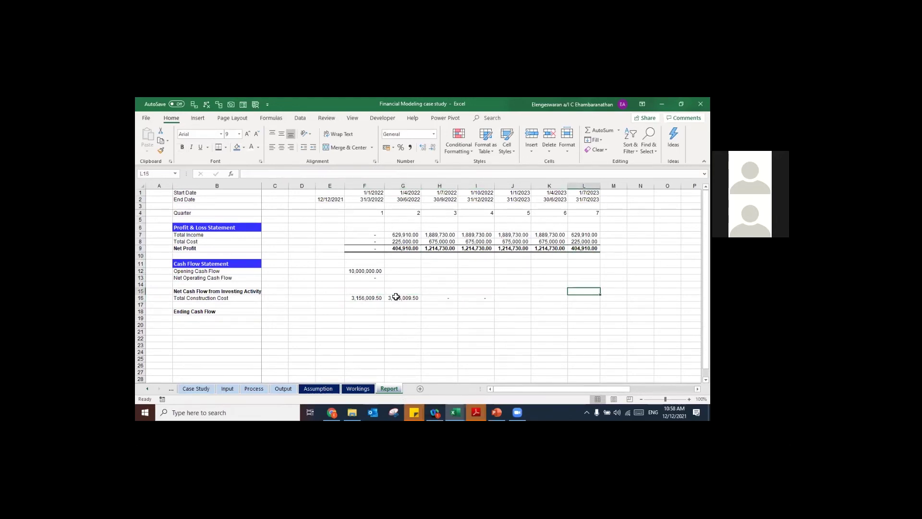
{"action": "key", "text": "ctrl+shift+Left"}
{"action": "key", "text": "Down"}
{"action": "key", "text": "shift+Left"}
{"action": "key", "text": "shift+Left"}
{"action": "key", "text": "shift+Left"}
{"action": "key", "text": "shift+Left"}
{"action": "key", "text": "shift+Left"}
{"action": "key", "text": "shift+Left"}
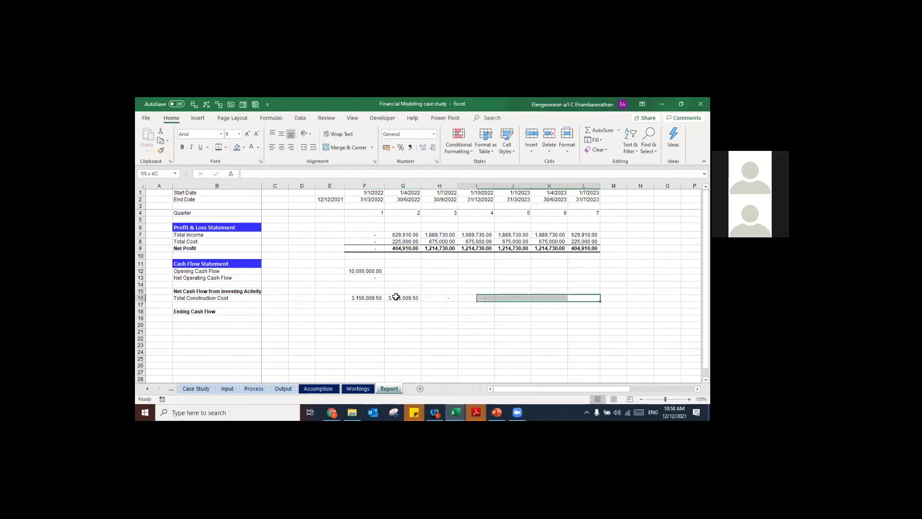
{"action": "key", "text": "ctrl+r"}
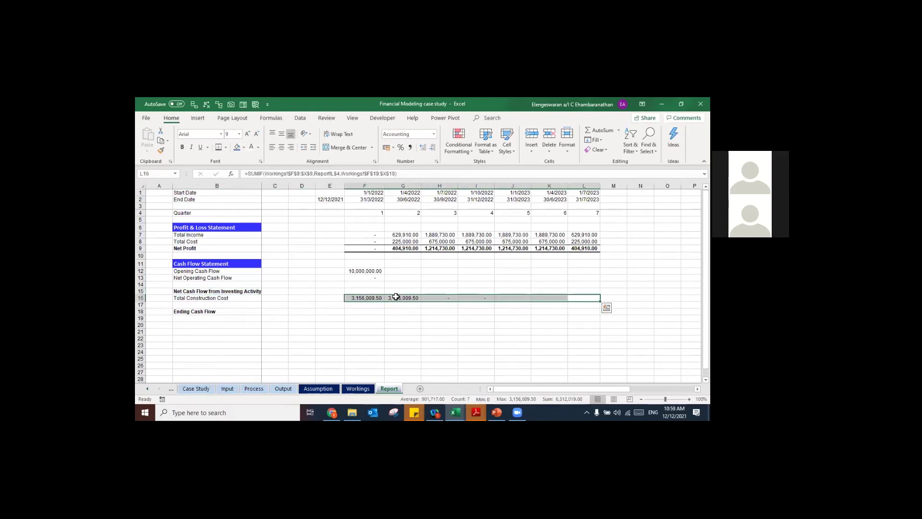
Step: Enter the first quarter's Ending Cash Flow formula in F18 as =F12+F13-F16
{"action": "key", "text": "Left"}
{"action": "key", "text": "Left"}
{"action": "key", "text": "Left"}
{"action": "key", "text": "Left"}
{"action": "key", "text": "Left"}
{"action": "key", "text": "Left"}
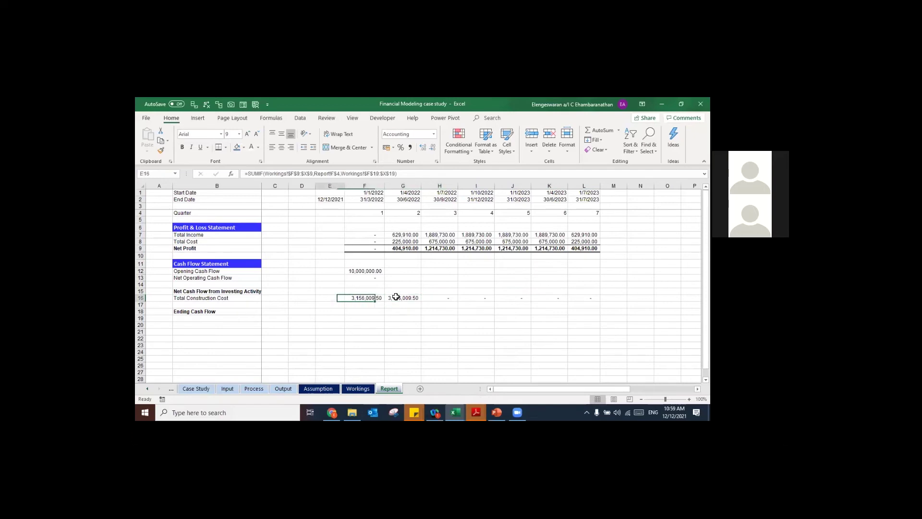
{"action": "key", "text": "Down"}
{"action": "key", "text": "Down"}
{"action": "type", "text": "="}
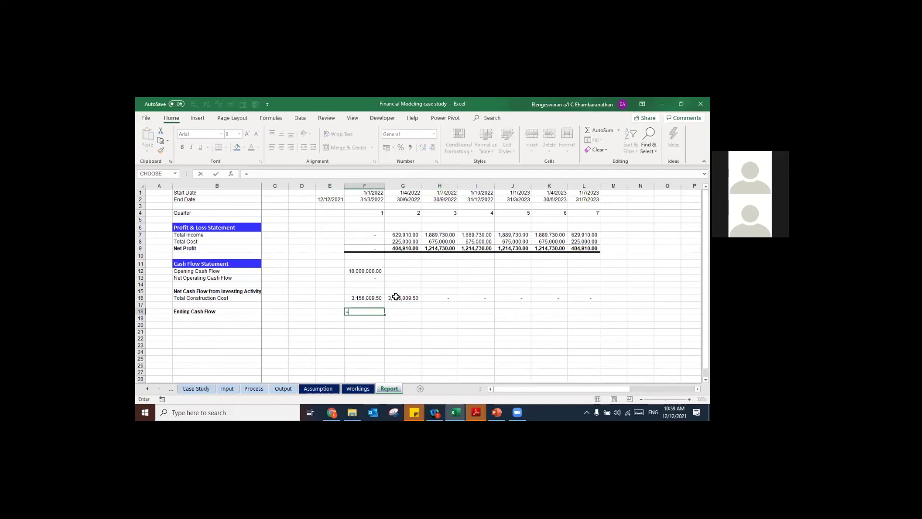
{"action": "key", "text": "Up"}
{"action": "key", "text": "Up"}
{"action": "key", "text": "Up"}
{"action": "key", "text": "Up"}
{"action": "key", "text": "Up"}
{"action": "key", "text": "Up"}
{"action": "type", "text": "+"}
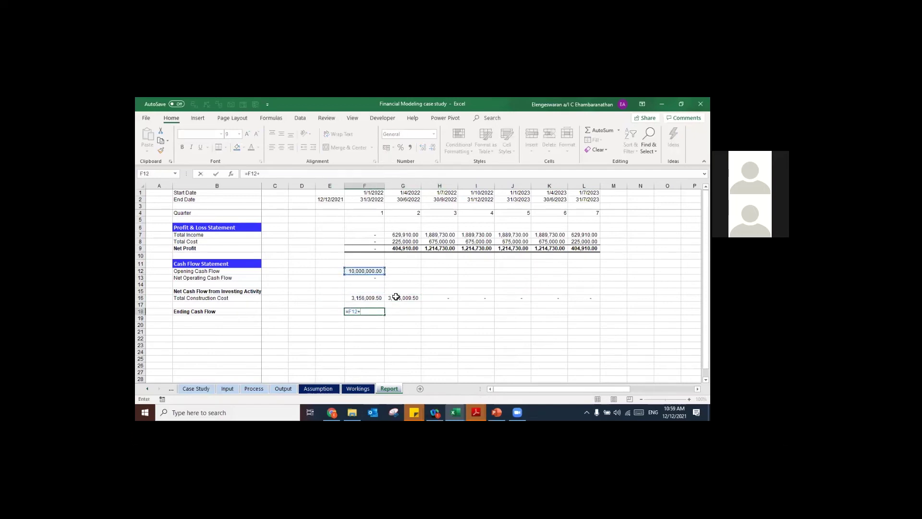
{"action": "key", "text": "Up"}
{"action": "key", "text": "Up"}
{"action": "key", "text": "Up"}
{"action": "key", "text": "Up"}
{"action": "key", "text": "Up"}
{"action": "type", "text": "-"}
{"action": "key", "text": "Up"}
{"action": "key", "text": "Up"}
{"action": "key", "text": "ctrl+Return"}
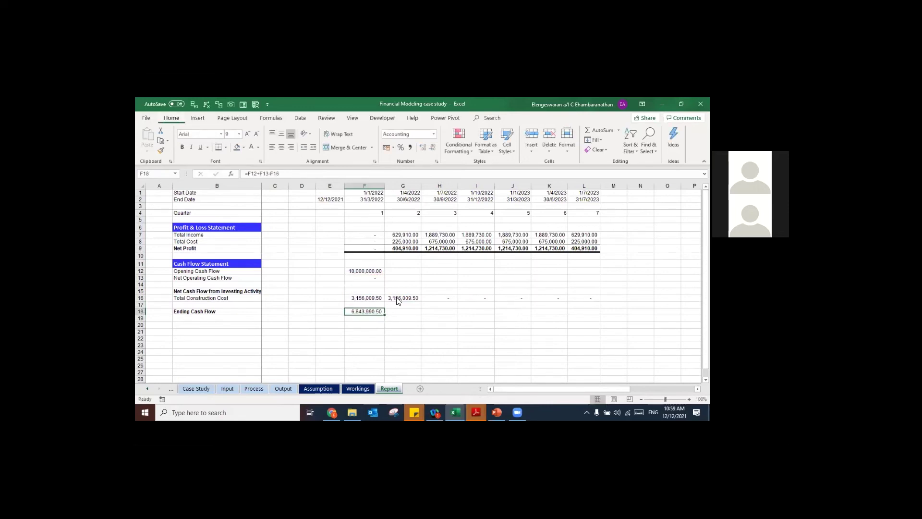
Step: Format F18 in bold with a top and double bottom border, and fill its formula and formatting across to L18
{"action": "key", "text": "alt+h"}
{"action": "key", "text": "b"}
{"action": "key", "text": "b"}
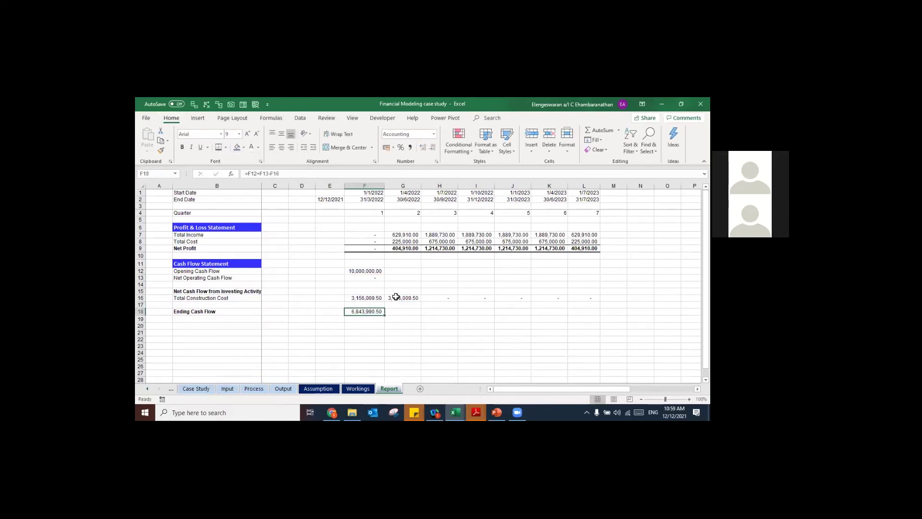
{"action": "key", "text": "Up"}
{"action": "key", "text": "Up"}
{"action": "key", "text": "ctrl+Right"}
{"action": "key", "text": "Down"}
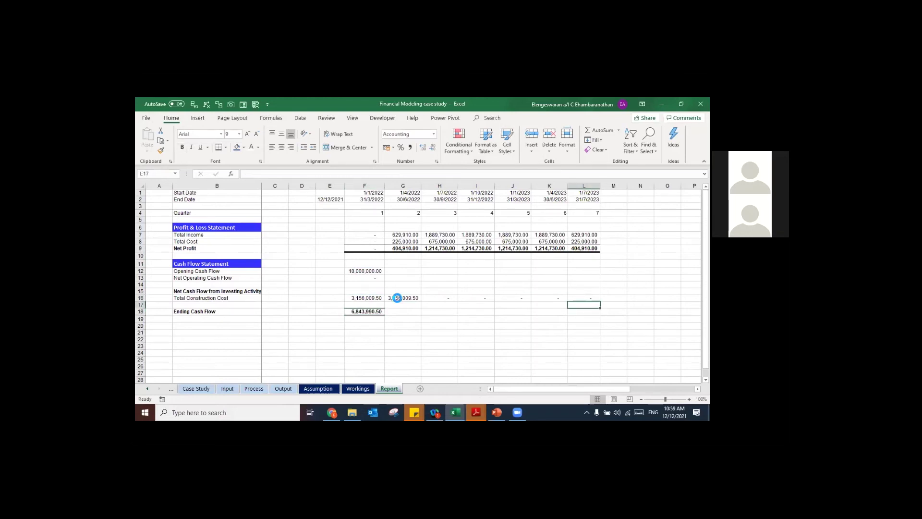
{"action": "key", "text": "Down"}
{"action": "key", "text": "ctrl+shift+Left"}
{"action": "key", "text": "ctrl+r"}
{"action": "scroll", "coordinate": [326, 288], "scroll_direction": "right", "scroll_amount": 3}
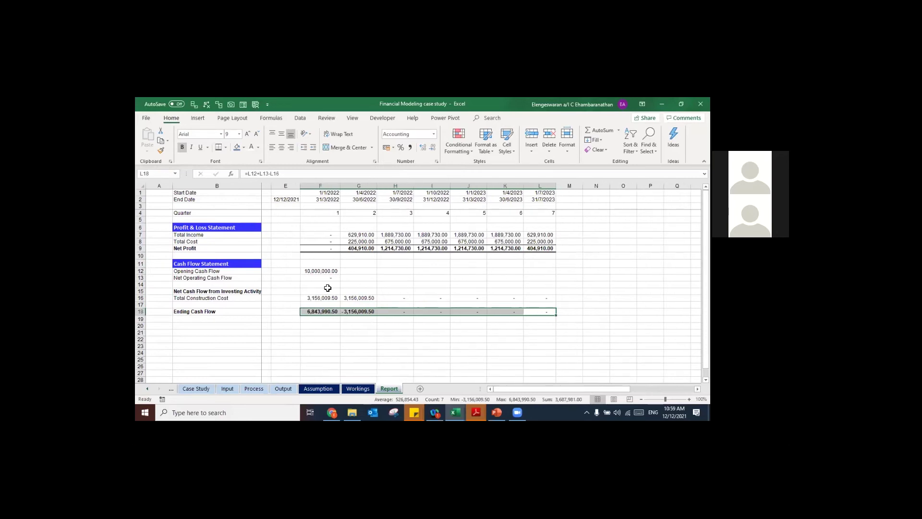
Step: Link the second quarter's Opening Cash Flow in G12 to =F18 and its Net Operating Cash Flow in G13 to =G9
{"action": "left_click", "coordinate": [297, 272]}
{"action": "key", "text": "Right"}
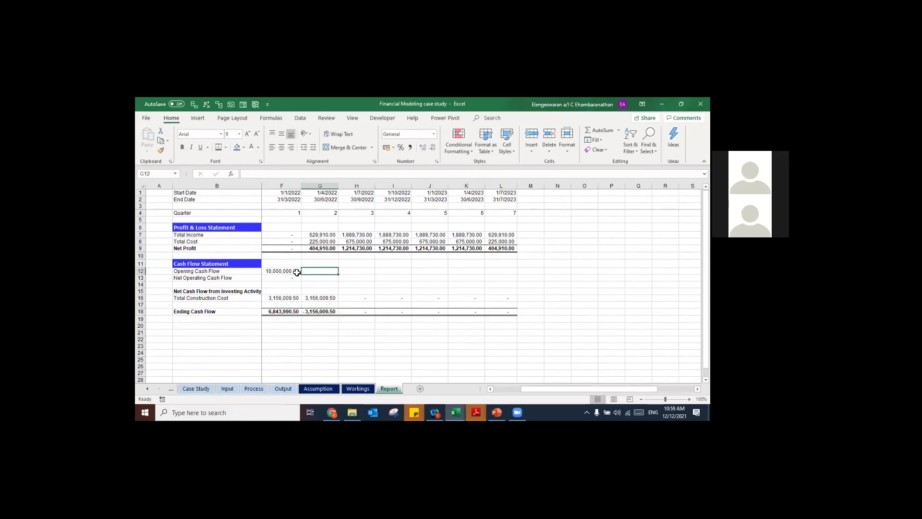
{"action": "type", "text": "="}
{"action": "left_click", "coordinate": [282, 312]}
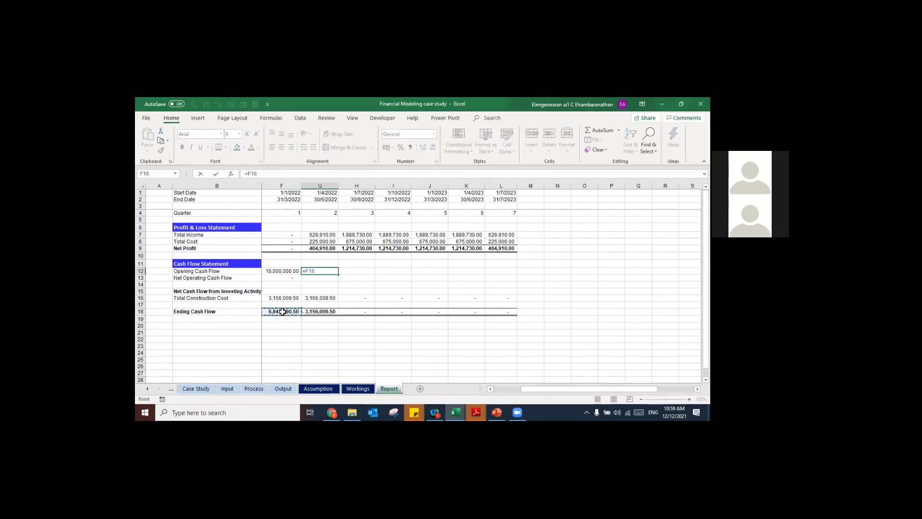
{"action": "key", "text": "Return"}
{"action": "type", "text": "=G9"}
{"action": "key", "text": "ctrl+Return"}
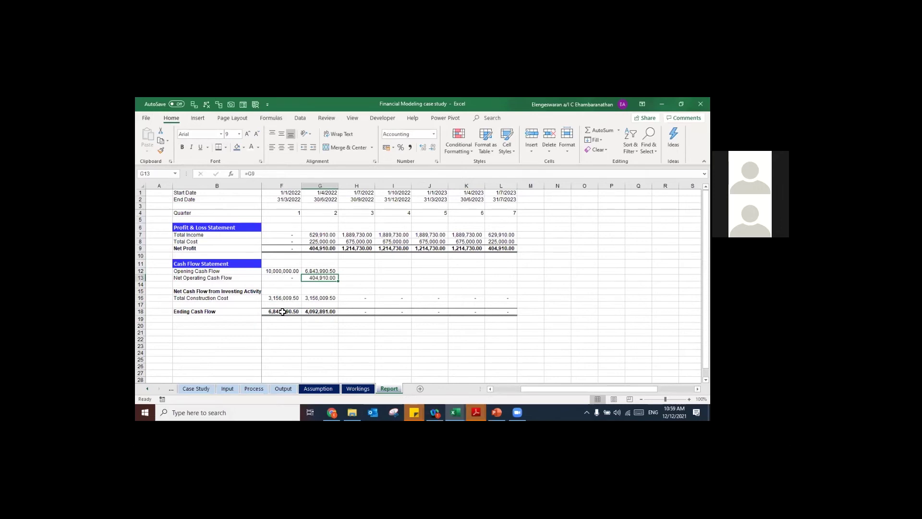
Step: Fill the Opening and Net Operating Cash Flow formulas from G12:G13 across to column L and autofit column L
{"action": "key", "text": "Up"}
{"action": "key", "text": "Right"}
{"action": "key", "text": "Right"}
{"action": "key", "text": "Right"}
{"action": "key", "text": "Right"}
{"action": "key", "text": "Right"}
{"action": "key", "text": "shift+Down"}
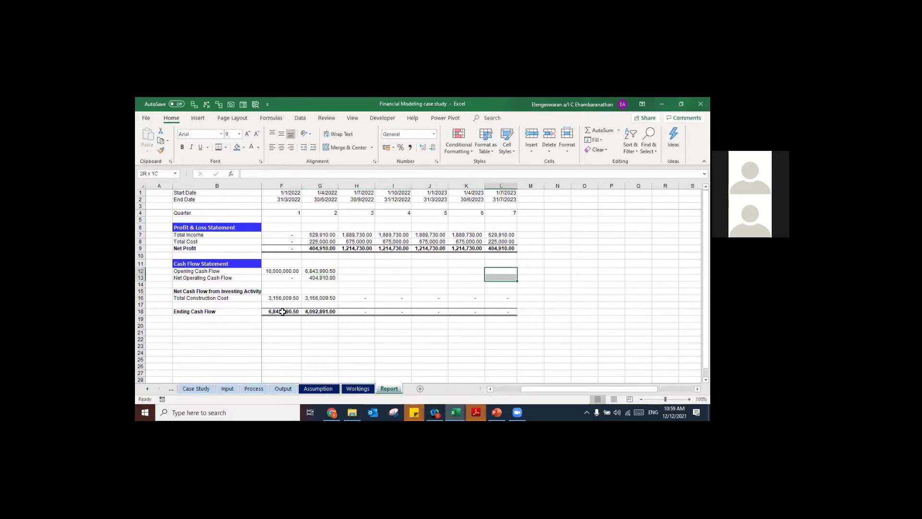
{"action": "key", "text": "shift+Left"}
{"action": "key", "text": "shift+Left"}
{"action": "key", "text": "shift+Left"}
{"action": "key", "text": "shift+Left"}
{"action": "key", "text": "shift+Left"}
{"action": "key", "text": "ctrl+r"}
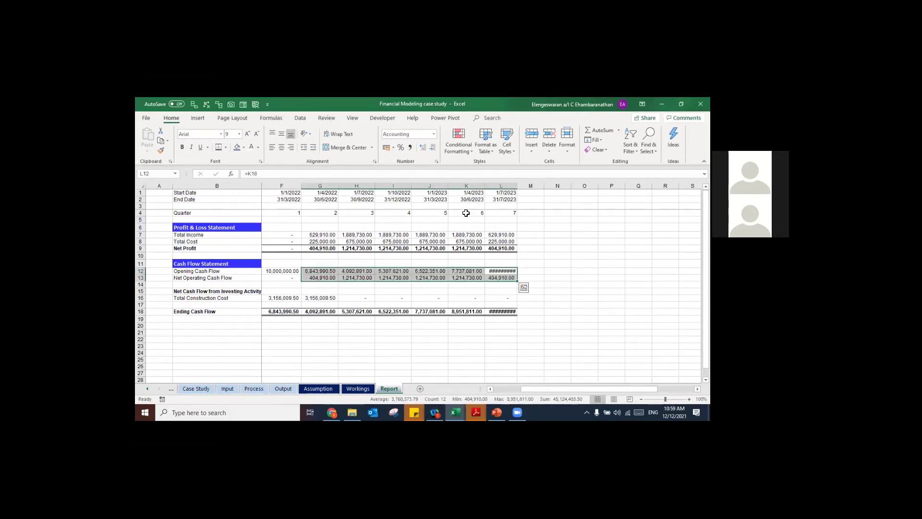
{"action": "double_click", "coordinate": [517, 188]}
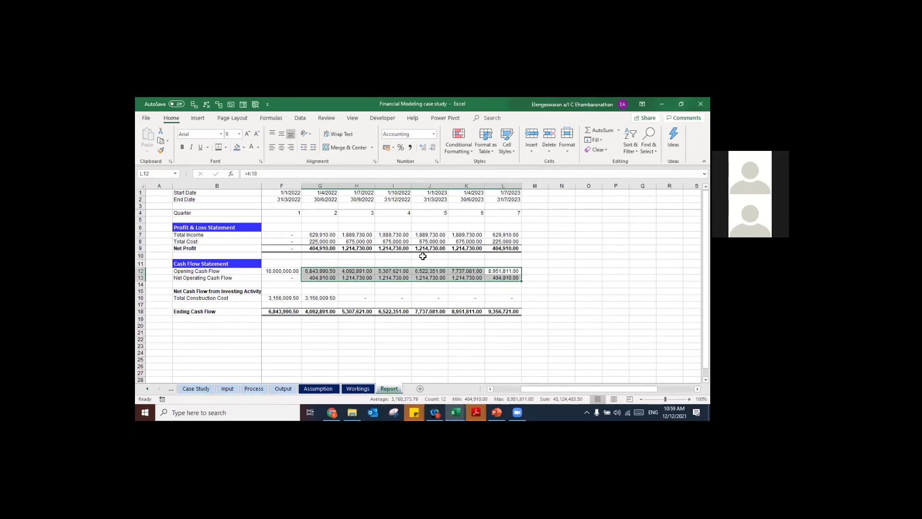
Step: Insert a column chart of the quarterly Net Profit in F9:L9 and move it just below the Net Profit row
{"action": "scroll", "coordinate": [380, 314], "scroll_direction": "left", "scroll_amount": 3}
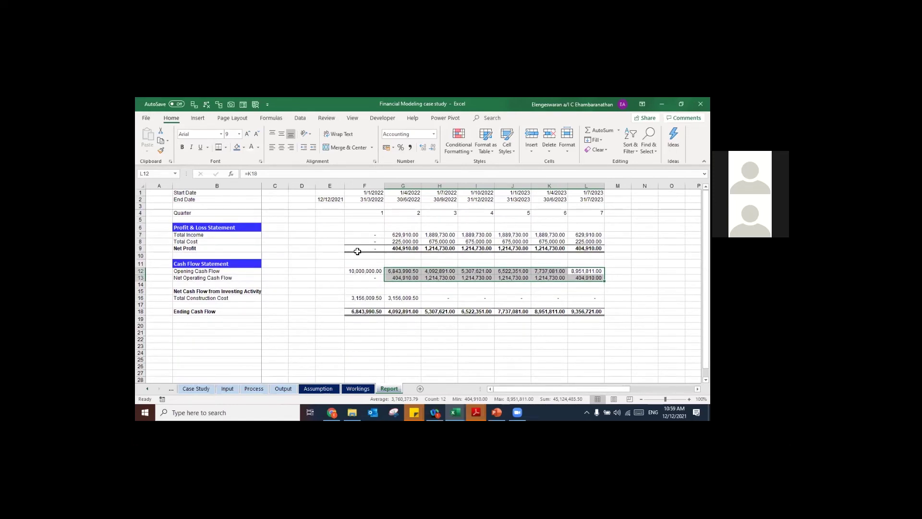
{"action": "left_click", "coordinate": [357, 250]}
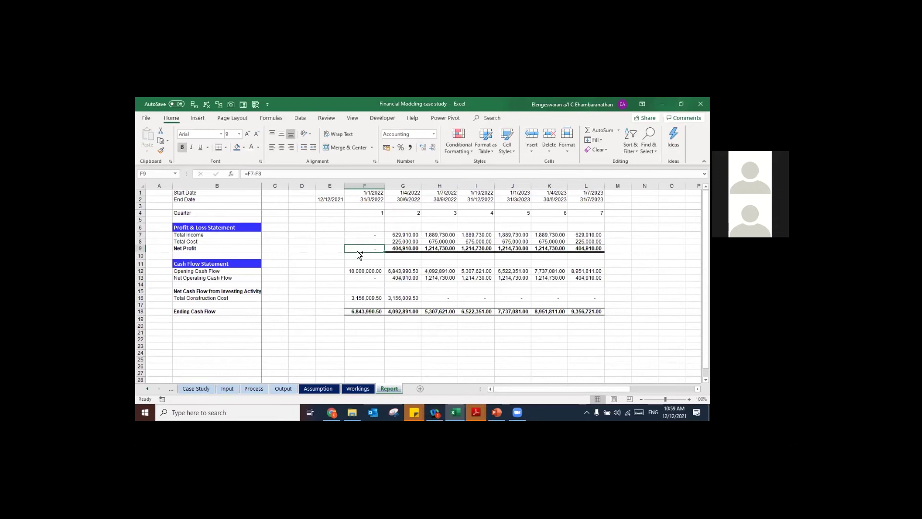
{"action": "key", "text": "ctrl+shift+Right"}
{"action": "key", "text": "alt+F1"}
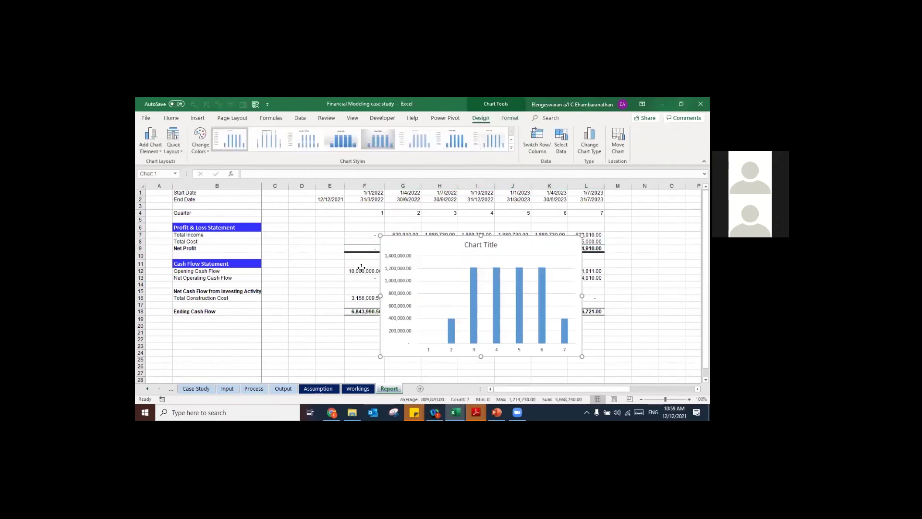
{"action": "left_click_drag", "start_coordinate": [362, 268], "coordinate": [289, 284]}
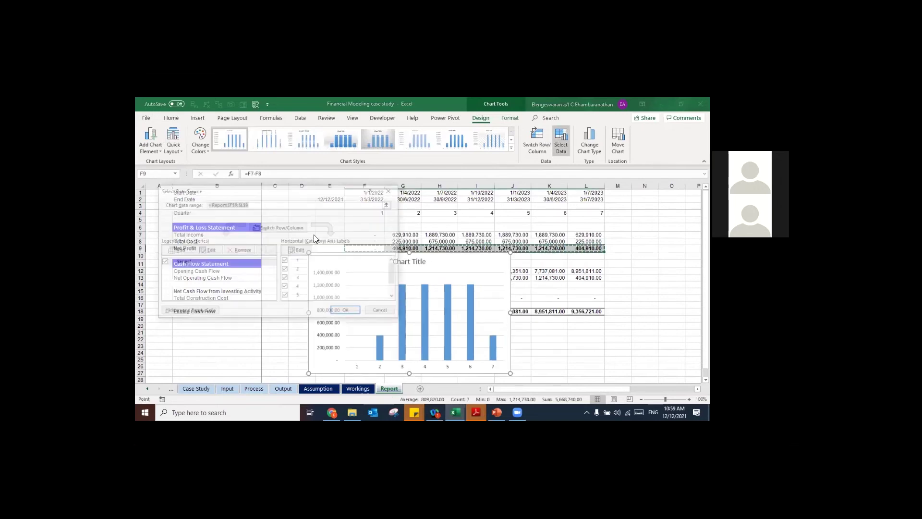
Step: Try the end dates in Report!$F$2:$L$2 as the chart's horizontal axis labels, and delete the chart
{"action": "key", "text": "alt+t"}
{"action": "left_click", "coordinate": [360, 202]}
{"action": "left_click_drag", "start_coordinate": [359, 201], "coordinate": [586, 199]}
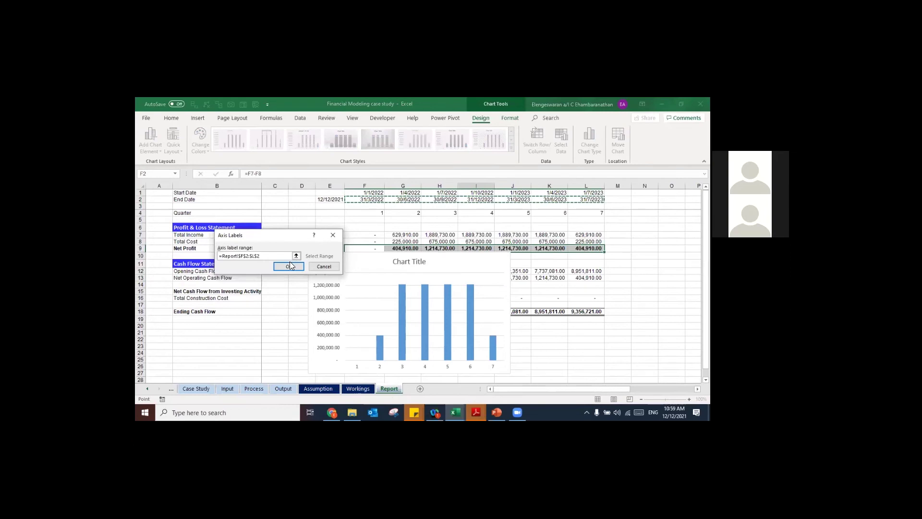
{"action": "left_click", "coordinate": [289, 263]}
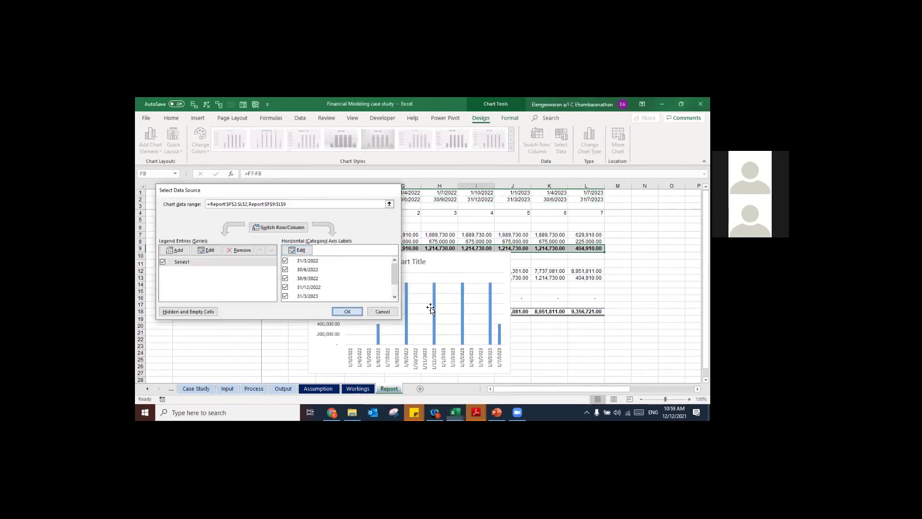
{"action": "key", "text": "Return"}
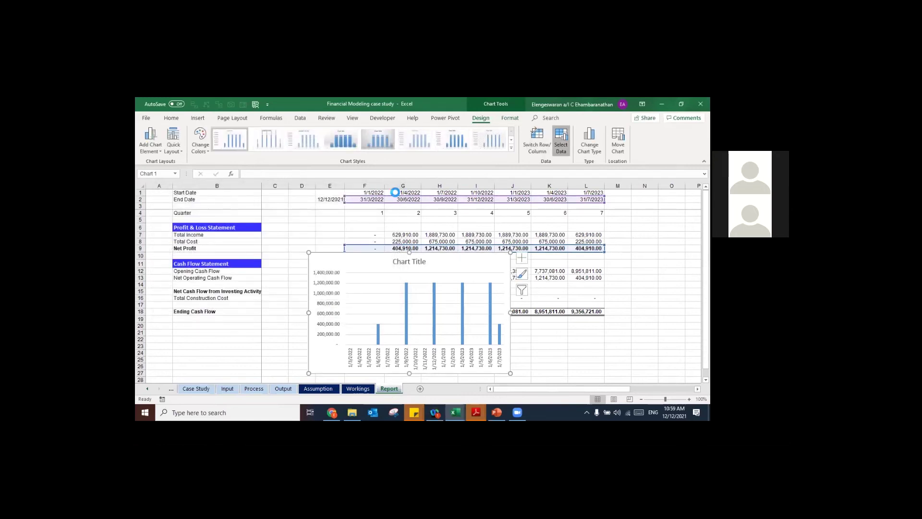
{"action": "left_click", "coordinate": [356, 309]}
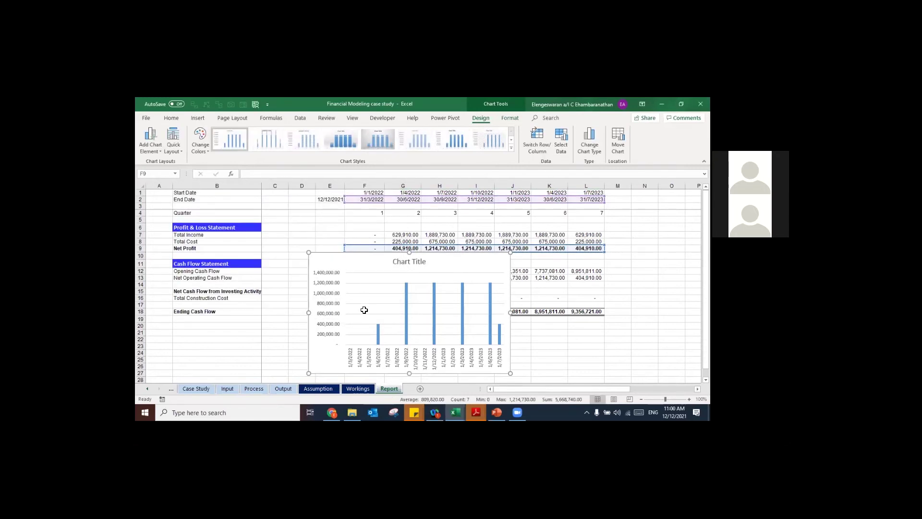
{"action": "key", "text": "Delete"}
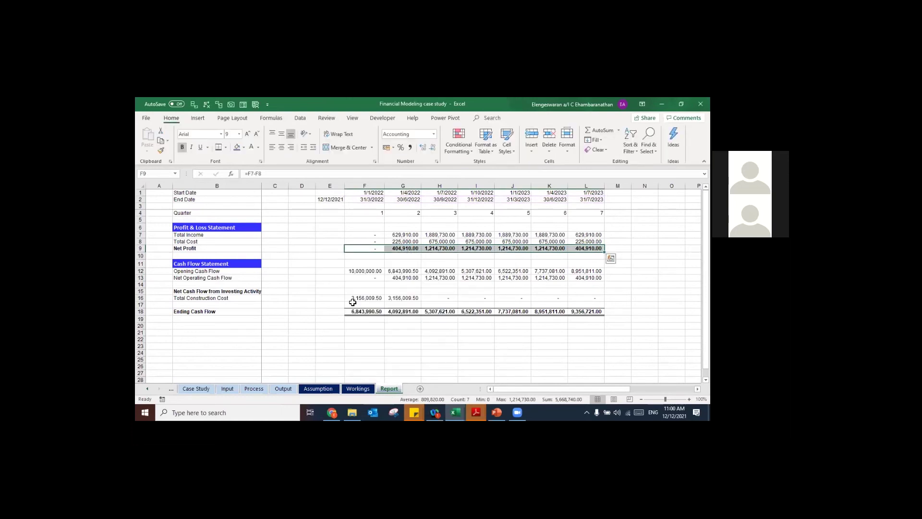
Step: Insert a new column chart of the quarterly Net Profit in F9:L9 and reposition it over the report figures
{"action": "left_click", "coordinate": [374, 312]}
{"action": "key", "text": "ctrl+shift+Right"}
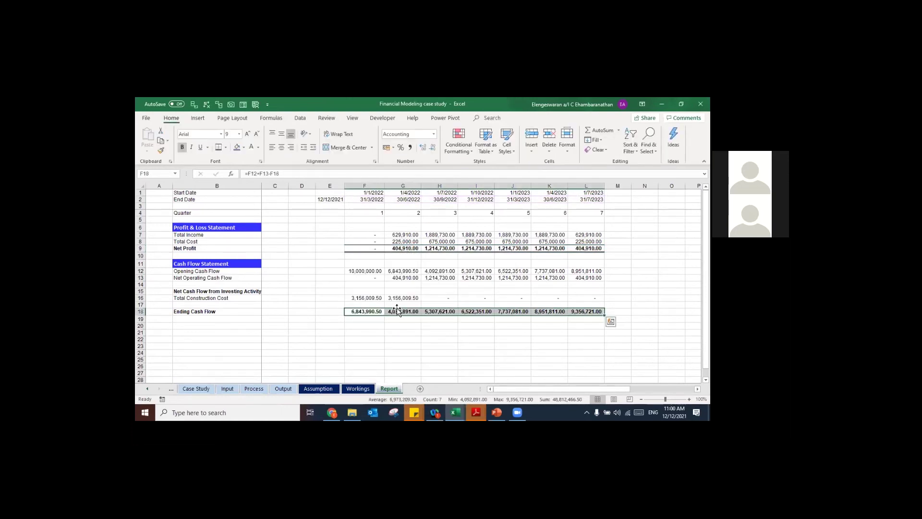
{"action": "left_click", "coordinate": [362, 249]}
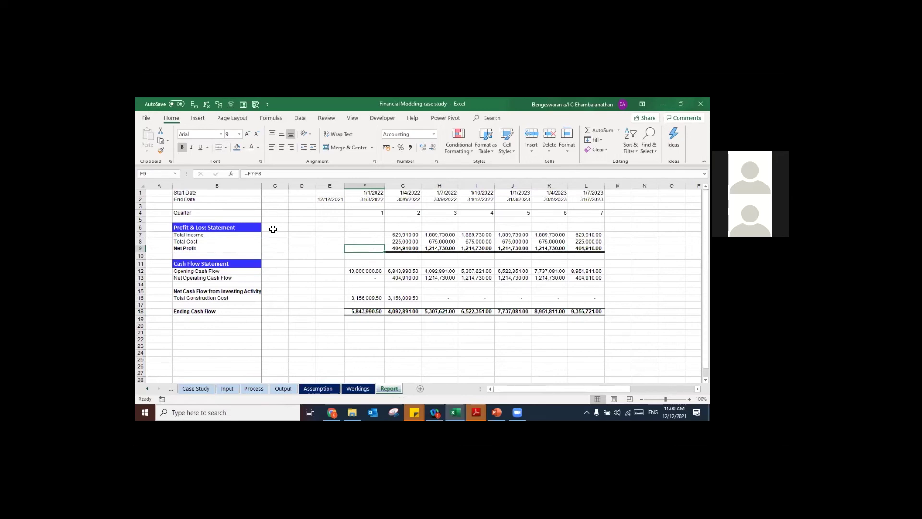
{"action": "key", "text": "ctrl+Page_Up"}
{"action": "key", "text": "ctrl+Page_Up"}
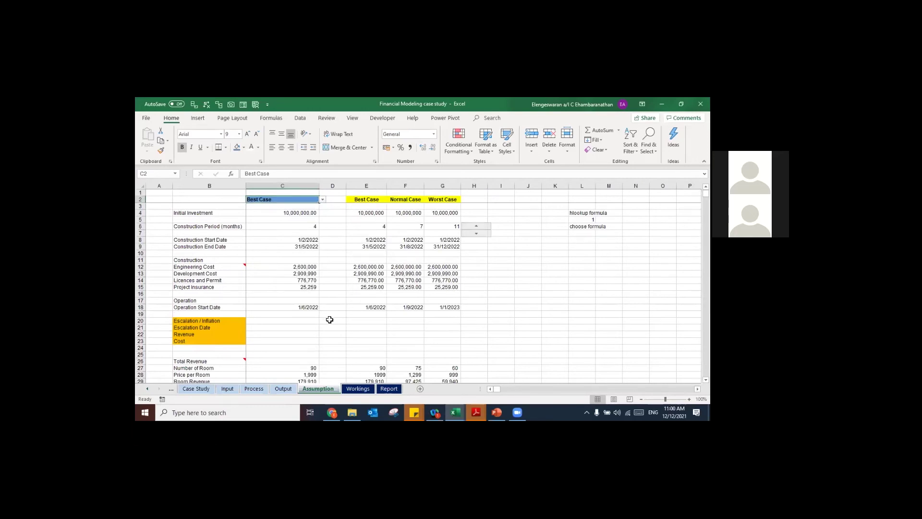
{"action": "key", "text": "ctrl+Page_Down"}
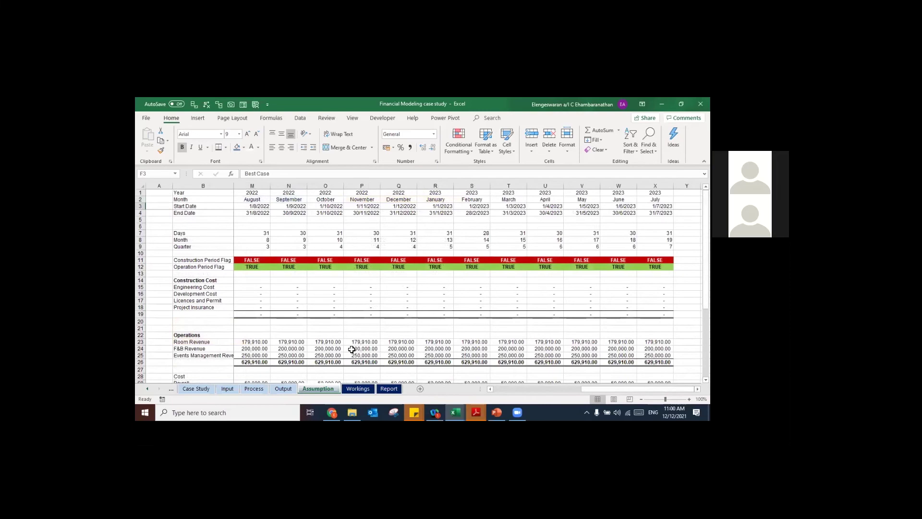
{"action": "key", "text": "ctrl+Page_Down"}
{"action": "key", "text": "ctrl+Page_Down"}
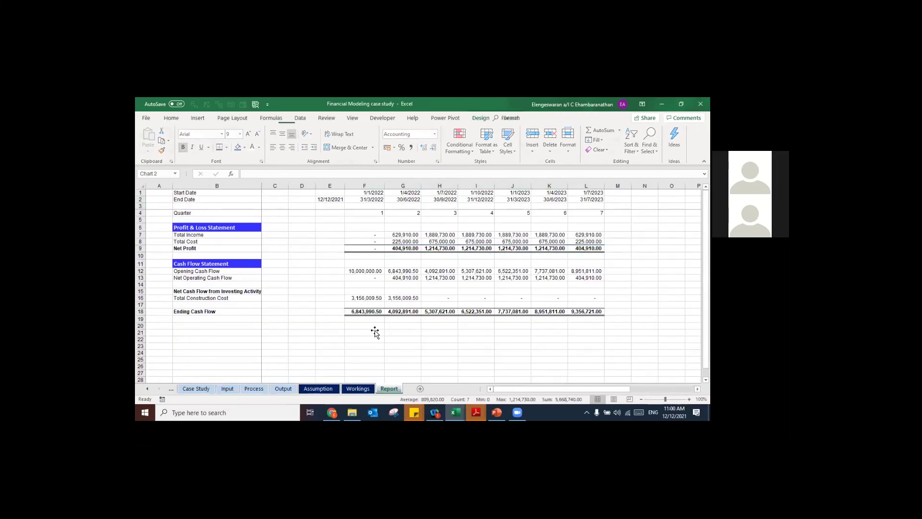
{"action": "left_click_drag", "start_coordinate": [560, 330], "coordinate": [484, 330]}
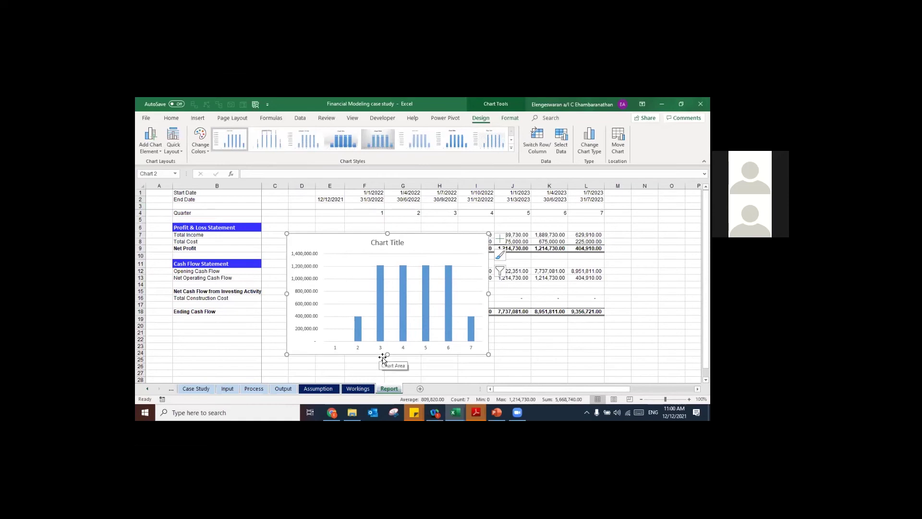
Step: Switch the scenario in C2 of the Assumption sheet to Worst Case and return to the Net Profit chart on Report
{"action": "left_click", "coordinate": [310, 390]}
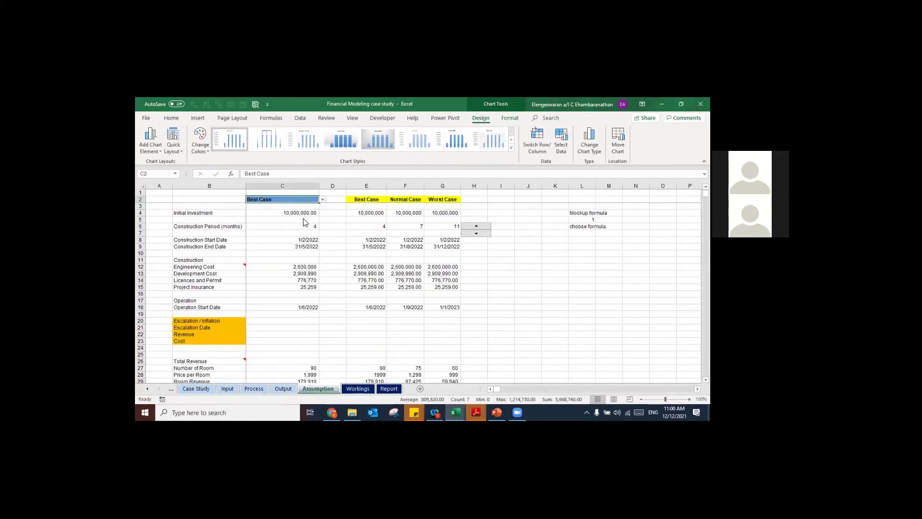
{"action": "left_click", "coordinate": [322, 199]}
{"action": "left_click", "coordinate": [288, 219]}
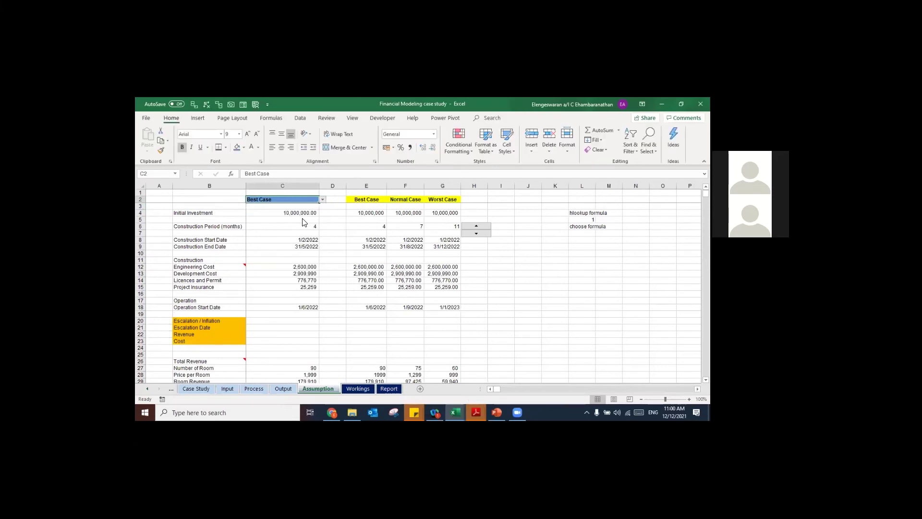
{"action": "left_click", "coordinate": [387, 390]}
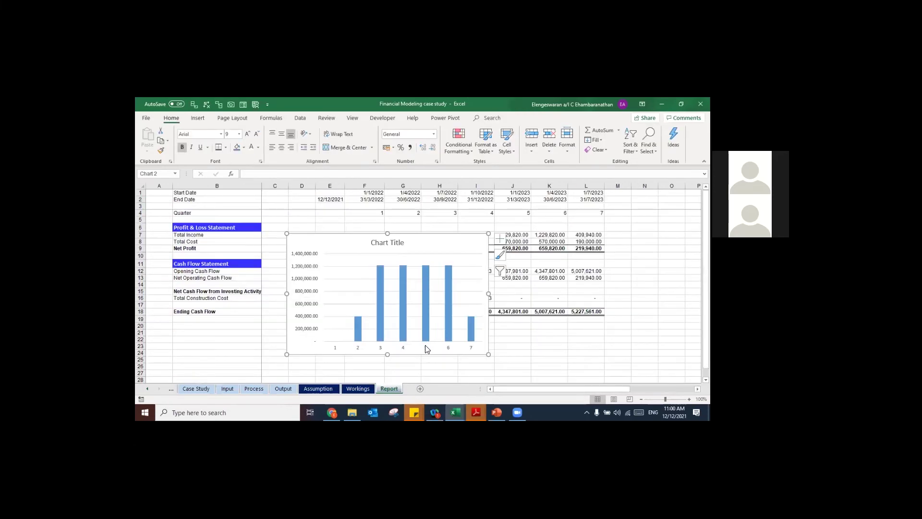
{"action": "left_click", "coordinate": [427, 349]}
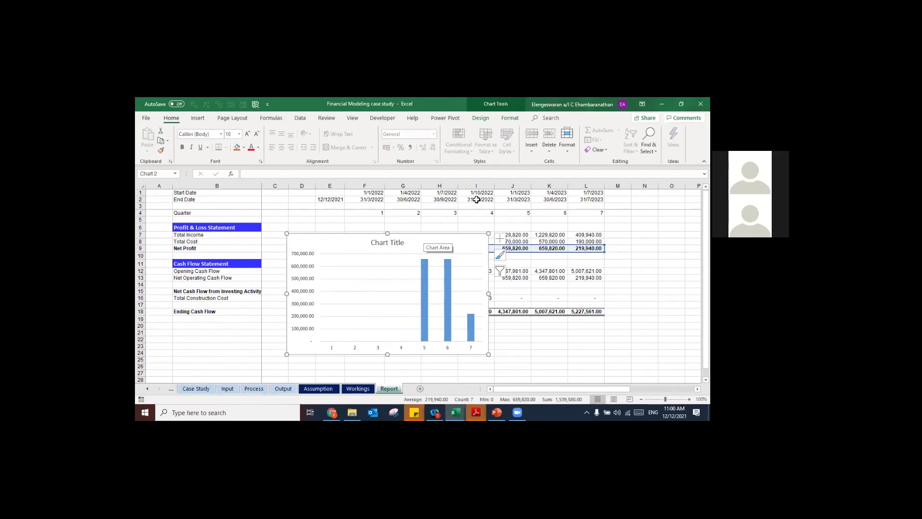
Step: Try the end dates in Report!$F$2:$L$2 as the Net Profit chart's horizontal axis labels
{"action": "left_click", "coordinate": [572, 137]}
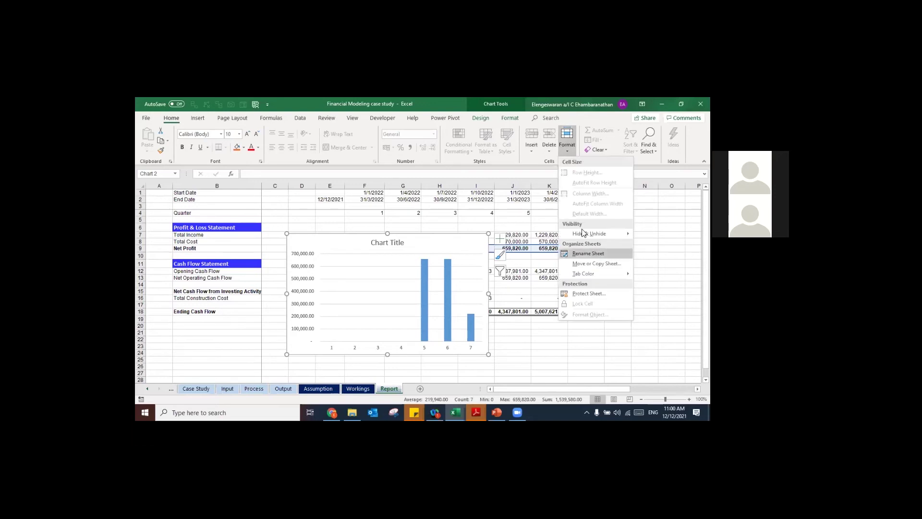
{"action": "left_click", "coordinate": [435, 249]}
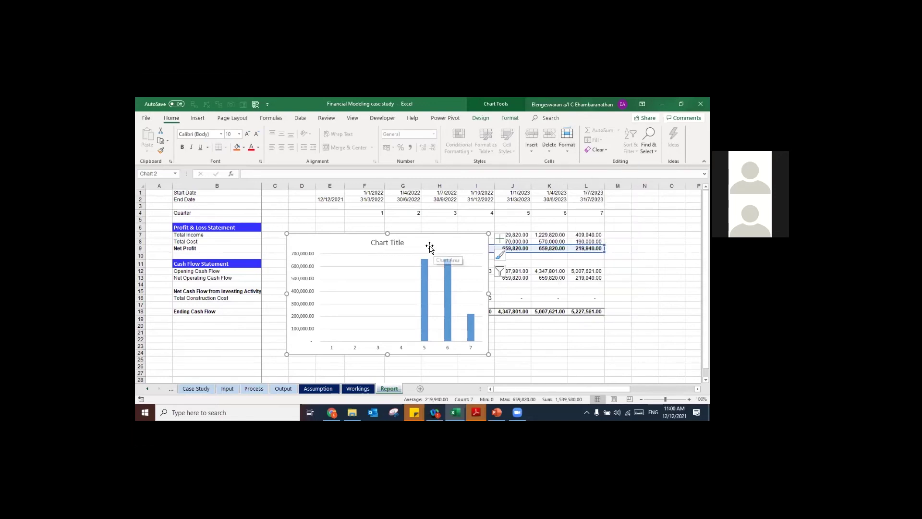
{"action": "left_click", "coordinate": [486, 119]}
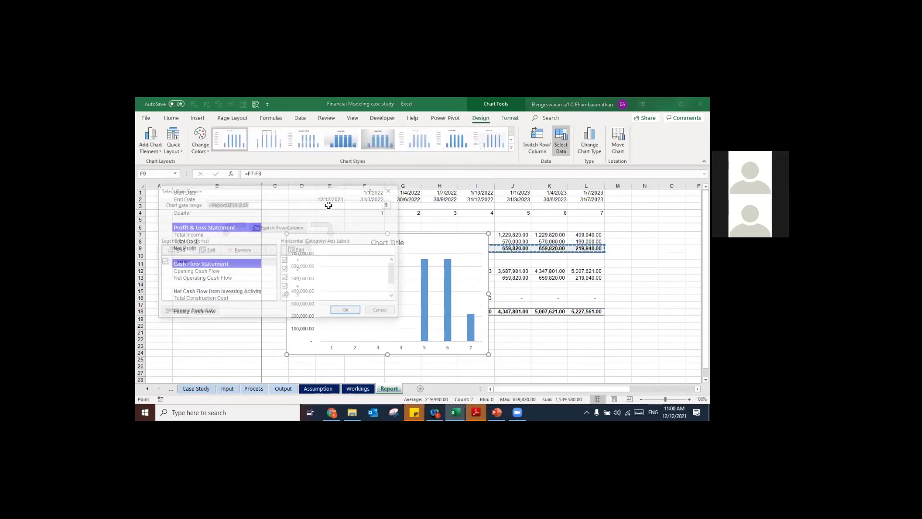
{"action": "left_click", "coordinate": [298, 250]}
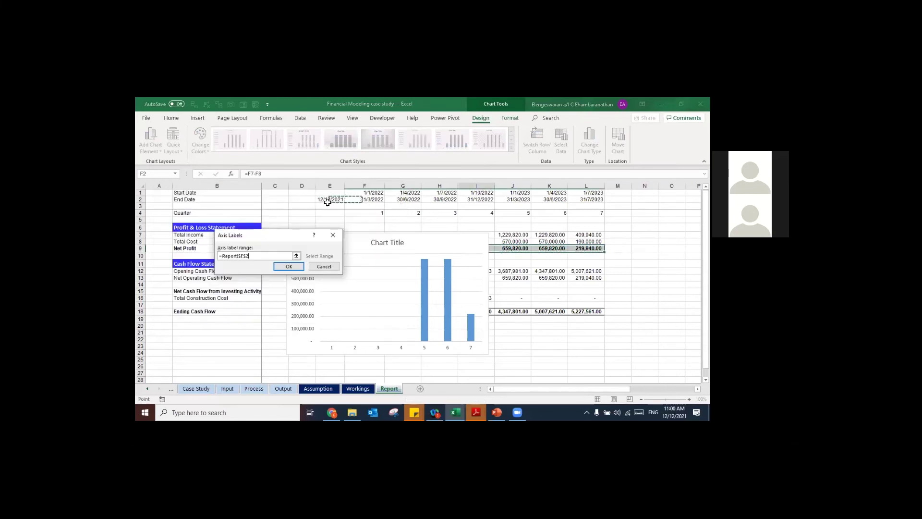
{"action": "left_click_drag", "start_coordinate": [365, 199], "coordinate": [587, 199]}
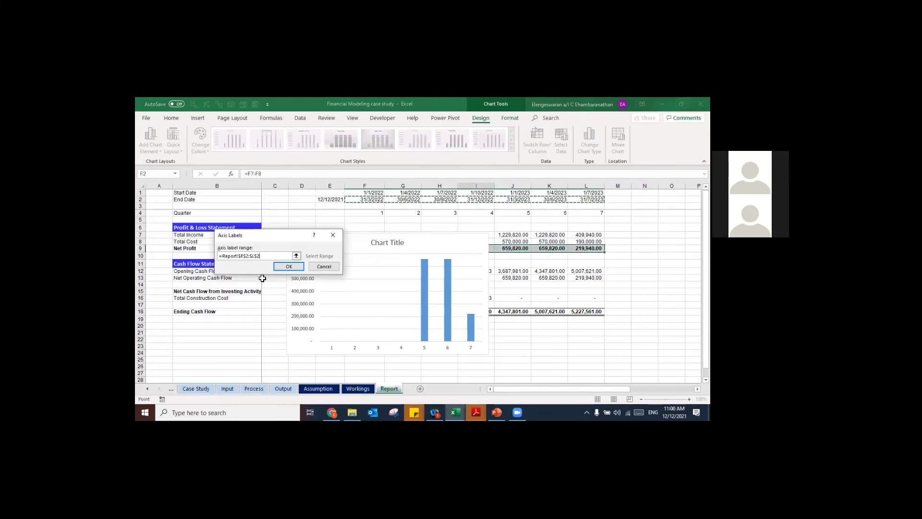
{"action": "left_click", "coordinate": [288, 267]}
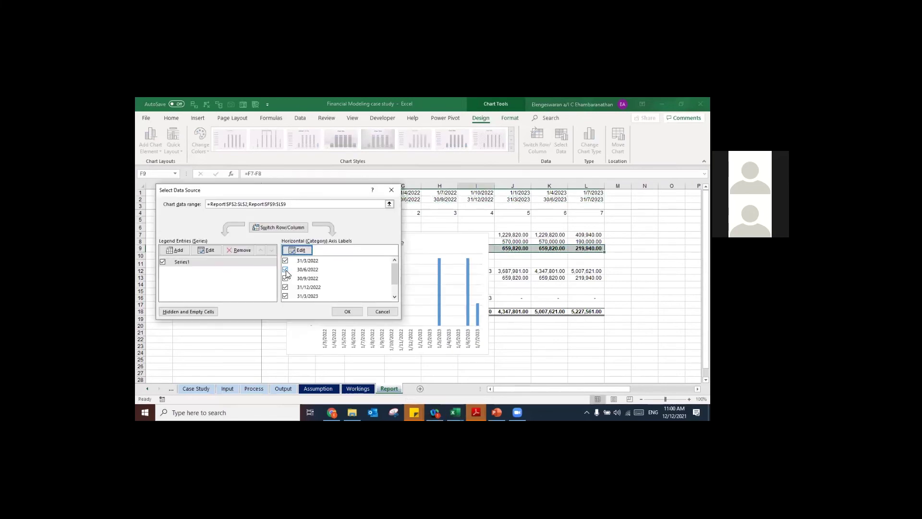
{"action": "left_click", "coordinate": [382, 312]}
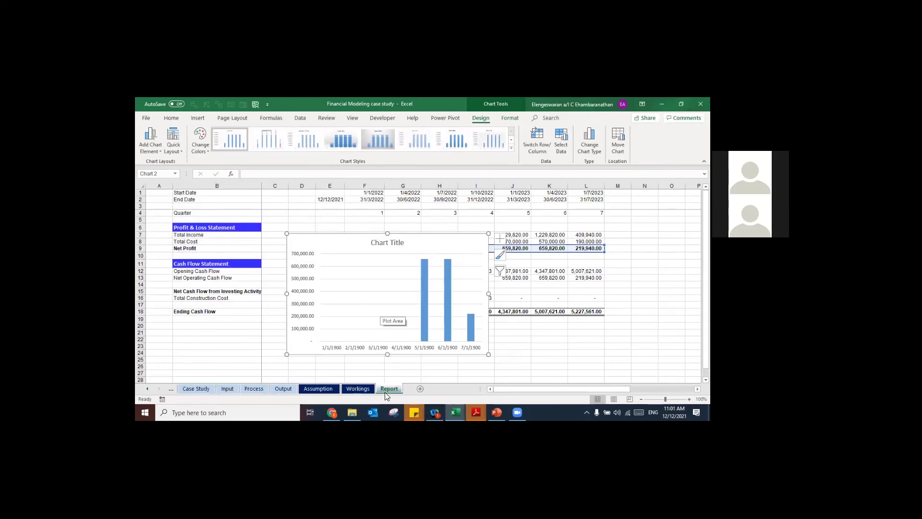
Step: Switch the scenario on the Assumption sheet away from Worst Case and return to the chart on Report
{"action": "key", "text": "ctrl+Page_Up"}
{"action": "key", "text": "ctrl+Page_Up"}
{"action": "key", "text": "ctrl+Page_Down"}
{"action": "key", "text": "ctrl+Page_Down"}
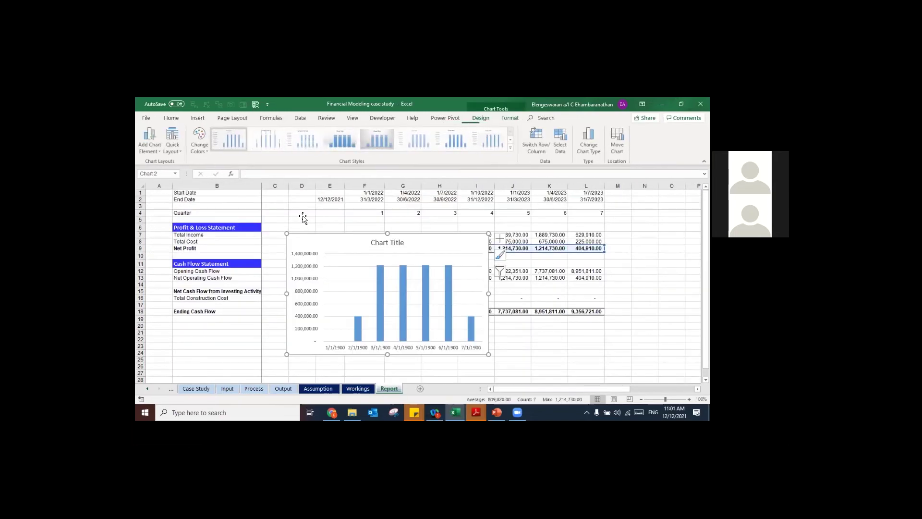
Step: Insert a blank row above the Start Date row on the Report sheet
{"action": "key", "text": "Escape"}
{"action": "key", "text": "Up"}
{"action": "key", "text": "shift+space"}
{"action": "key", "text": "ctrl+shift+plus"}
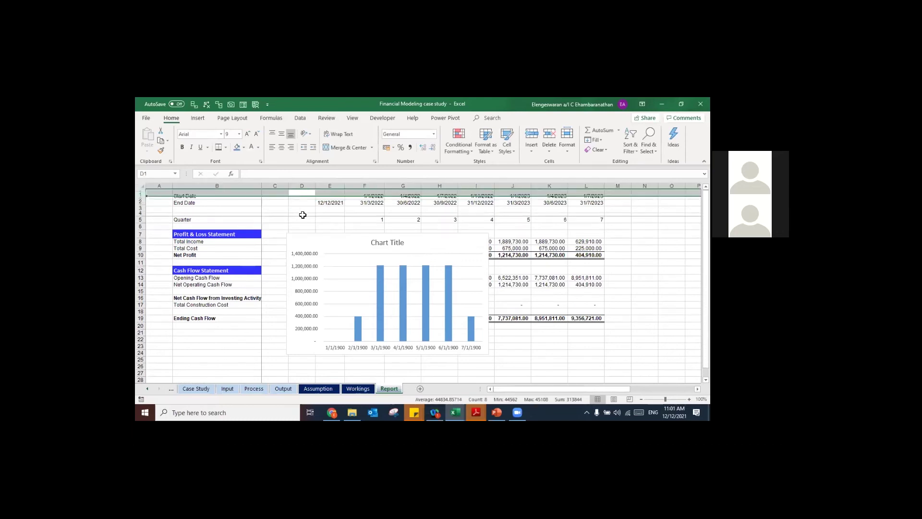
Step: Enter =TEXT(F3,"mmmm") in F1 to give the month name of the first quarter's end date
{"action": "key", "text": "Right"}
{"action": "key", "text": "Right"}
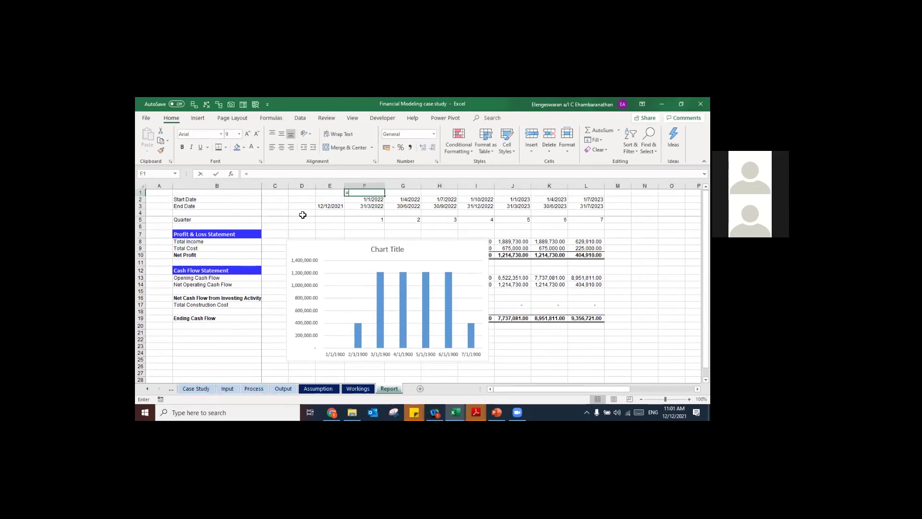
{"action": "type", "text": "=text"}
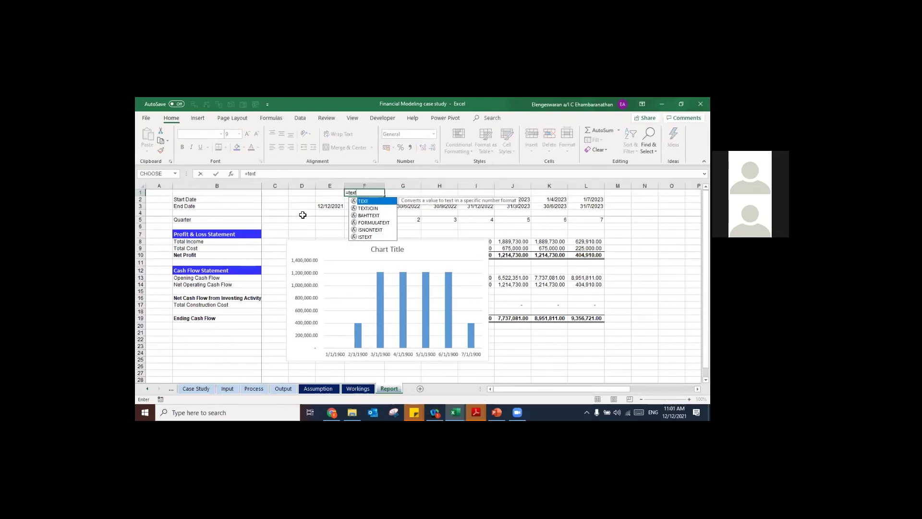
{"action": "type", "text": "("}
{"action": "key", "text": "Down"}
{"action": "key", "text": "Down"}
{"action": "type", "text": ","}
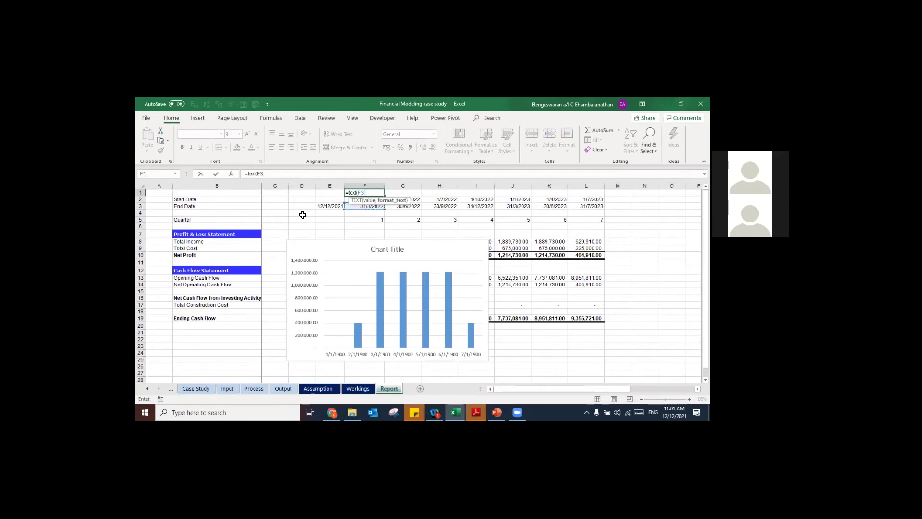
{"action": "type", "text": "\"mmmm\")"}
{"action": "key", "text": "Return"}
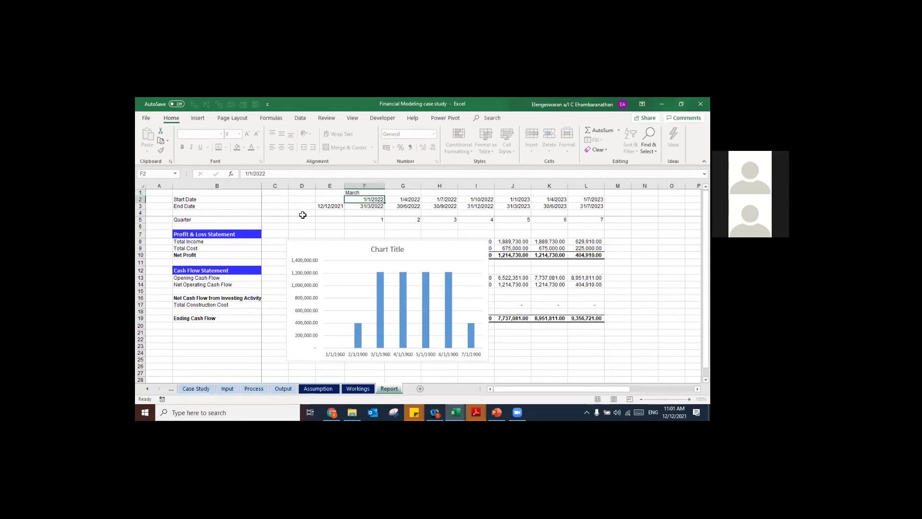
Step: Insert a blank row above the month name and enter =YEAR(F4) in F1
{"action": "key", "text": "Up"}
{"action": "key", "text": "shift+space"}
{"action": "key", "text": "ctrl+plus"}
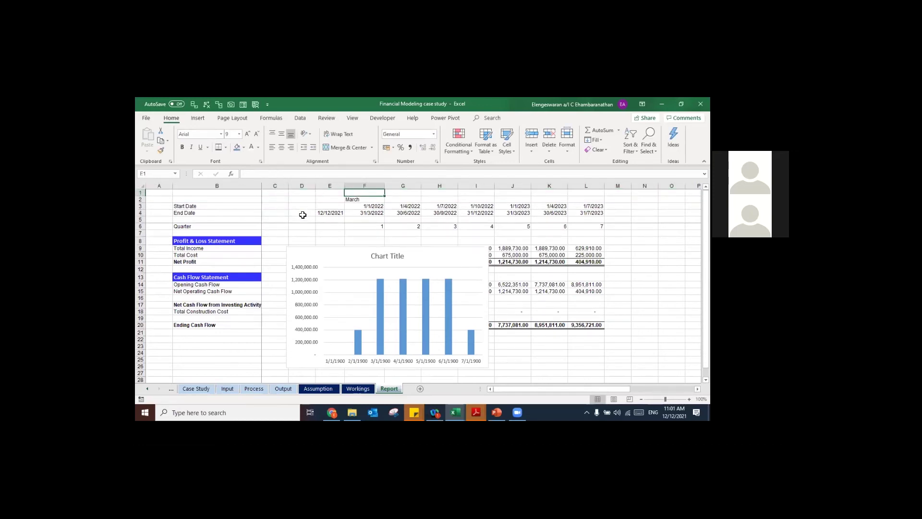
{"action": "type", "text": "=year"}
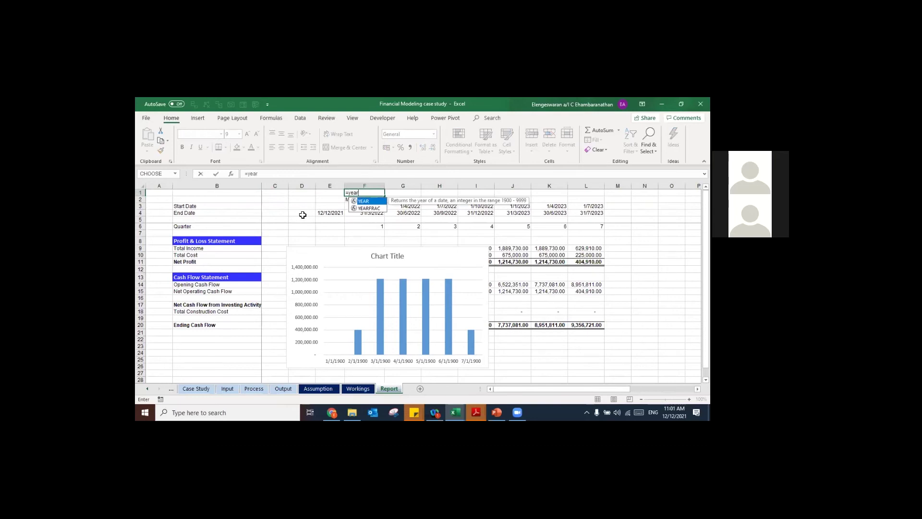
{"action": "type", "text": "("}
{"action": "key", "text": "Down"}
{"action": "key", "text": "Down"}
{"action": "key", "text": "Down"}
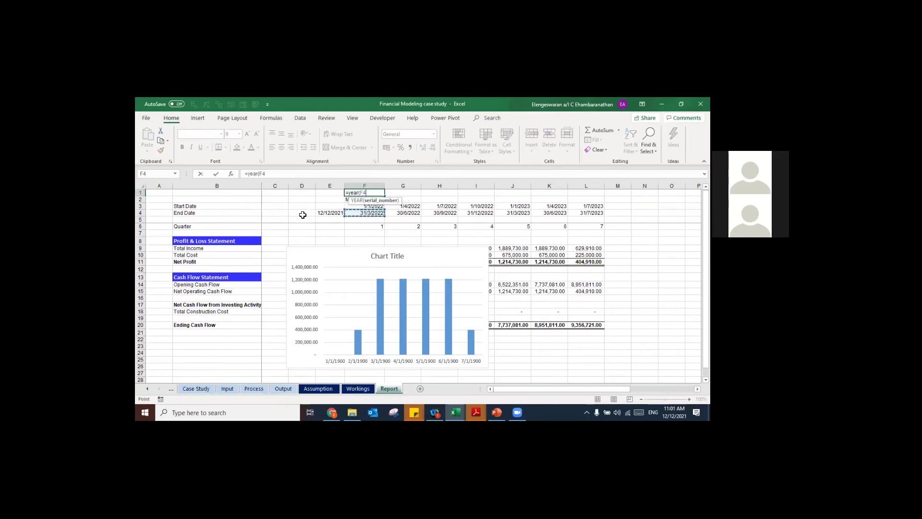
{"action": "type", "text": ")"}
{"action": "key", "text": "Return"}
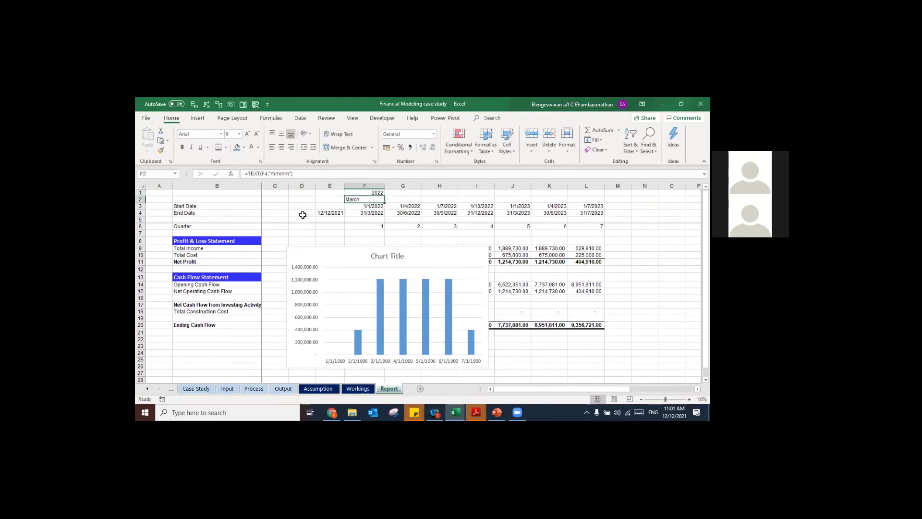
Step: Insert a blank row above Start Date and join month and year with =F2&" "&F1 in F3
{"action": "key", "text": "Return"}
{"action": "key", "text": "shift+space"}
{"action": "key", "text": "ctrl+plus"}
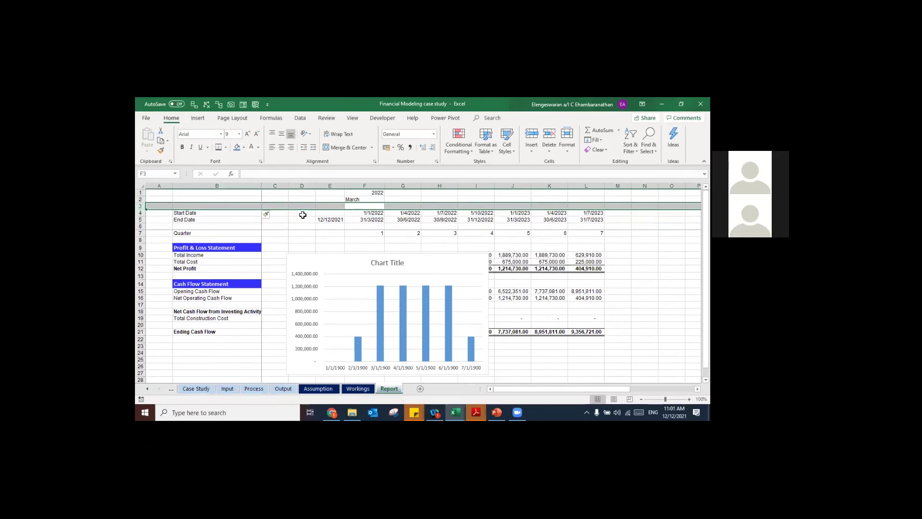
{"action": "type", "text": "="}
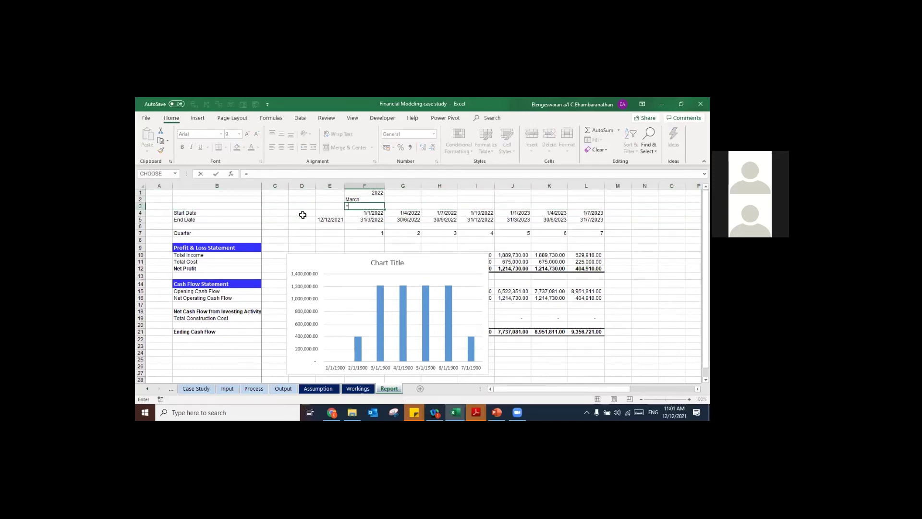
{"action": "key", "text": "Up"}
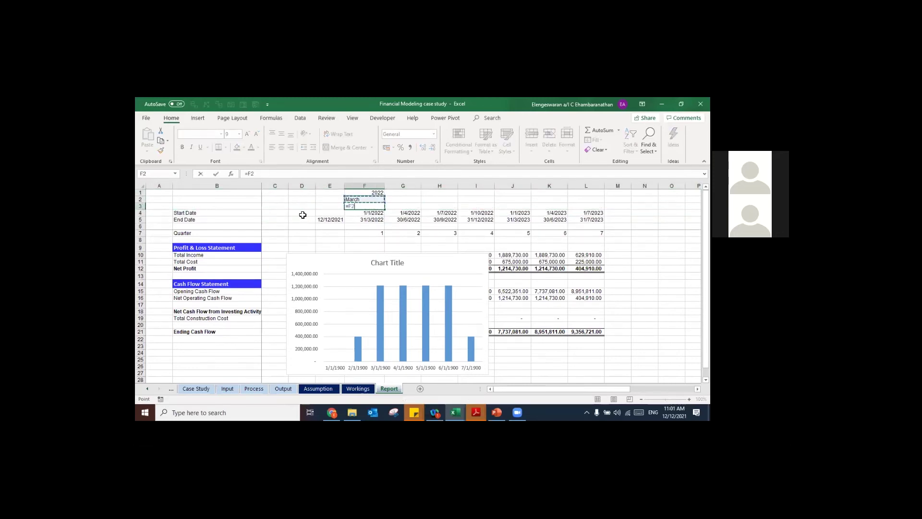
{"action": "type", "text": "&\" \"&"}
{"action": "key", "text": "Up"}
{"action": "key", "text": "Up"}
{"action": "key", "text": "Return"}
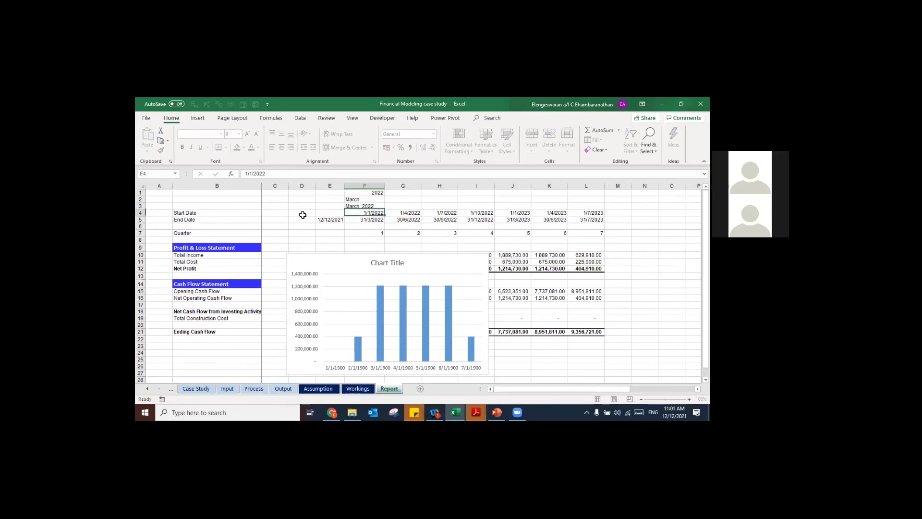
Step: Copy the year, month and combined label formulas in F1:F3 across all quarters through column L
{"action": "key", "text": "Up"}
{"action": "key", "text": "ctrl+c"}
{"action": "key", "text": "Down"}
{"action": "key", "text": "ctrl+Right"}
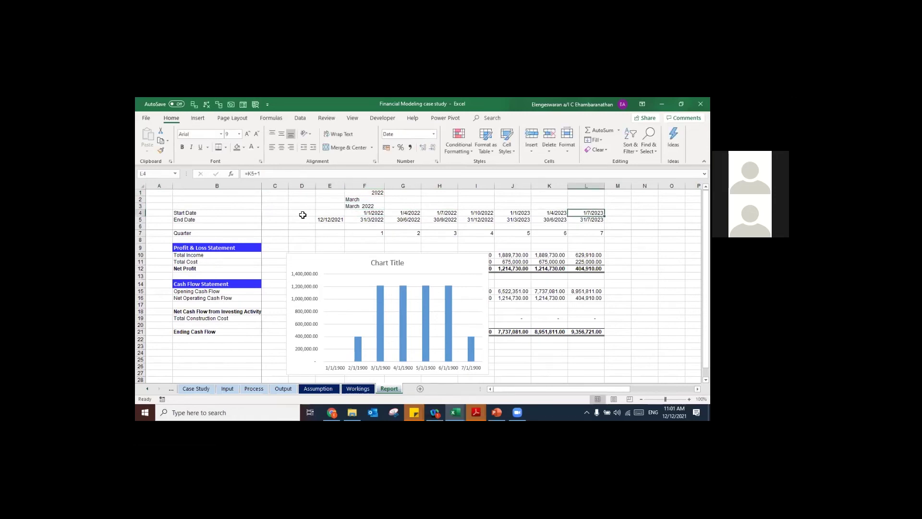
{"action": "key", "text": "Up"}
{"action": "key", "text": "ctrl+shift+Left"}
{"action": "key", "text": "ctrl+v"}
{"action": "key", "text": "Up"}
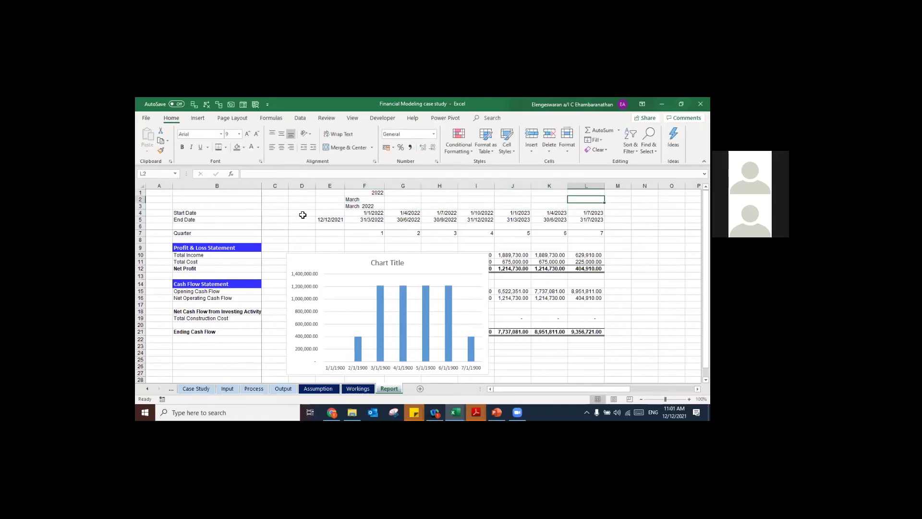
{"action": "key", "text": "ctrl+shift+Left"}
{"action": "key", "text": "shift+Up"}
{"action": "key", "text": "ctrl+v"}
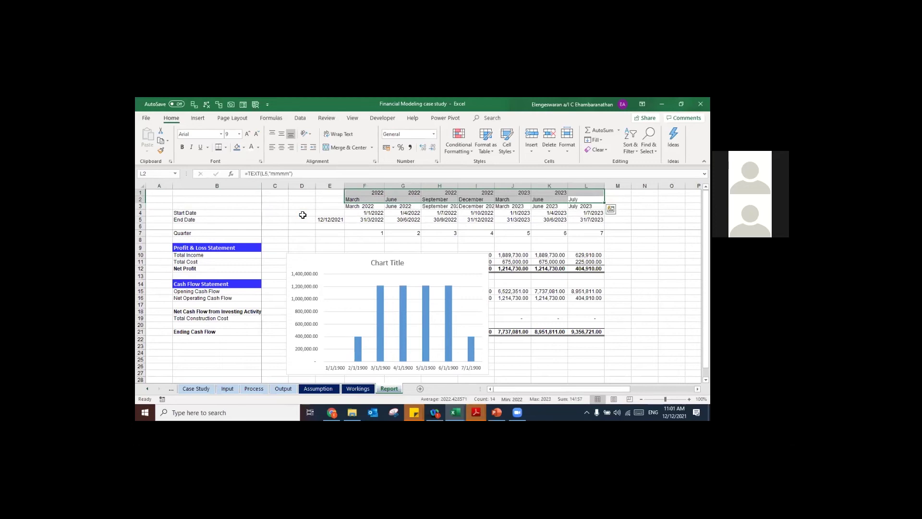
Step: Centre the combined month and year labels in F3:L3
{"action": "key", "text": "Down"}
{"action": "key", "text": "ctrl+shift+Left"}
{"action": "key", "text": "alt+h"}
{"action": "key", "text": "a"}
{"action": "key", "text": "c"}
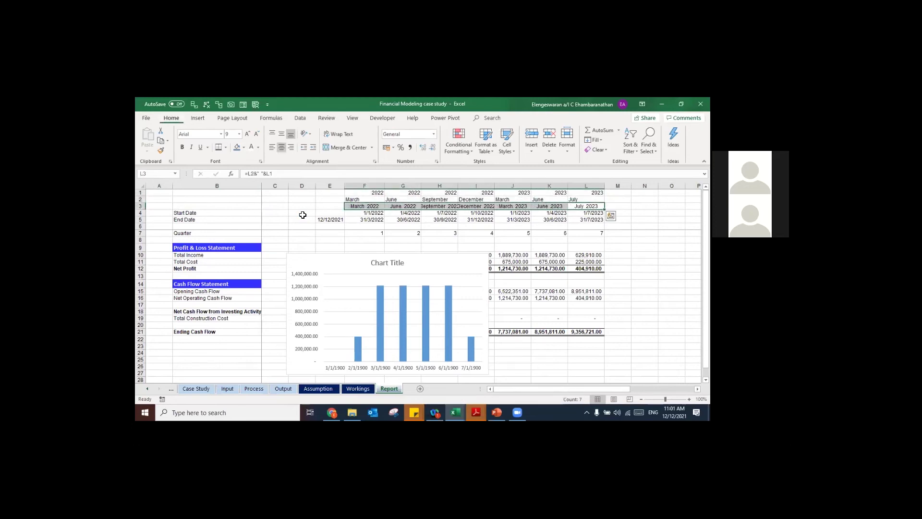
Step: Set the Net Profit chart's horizontal axis labels to the month and year range Report!$F$3:$L$3
{"action": "left_click", "coordinate": [339, 261]}
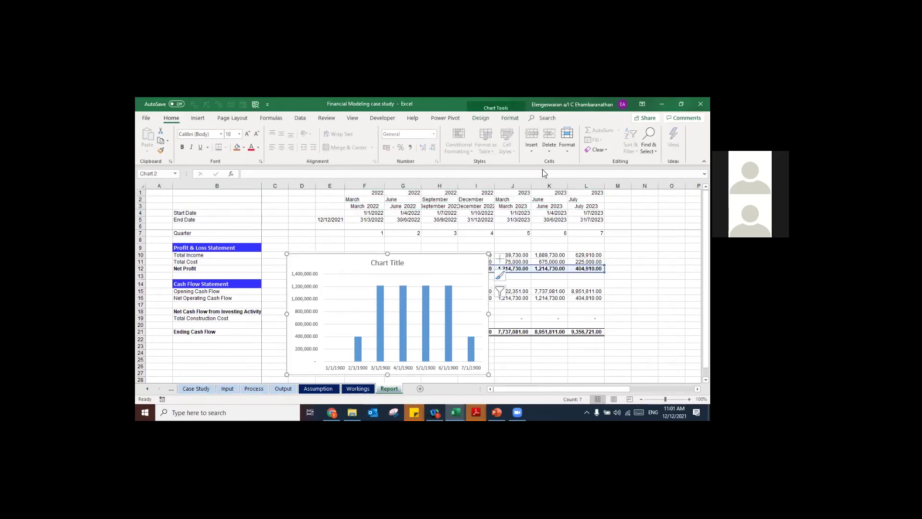
{"action": "left_click", "coordinate": [482, 119]}
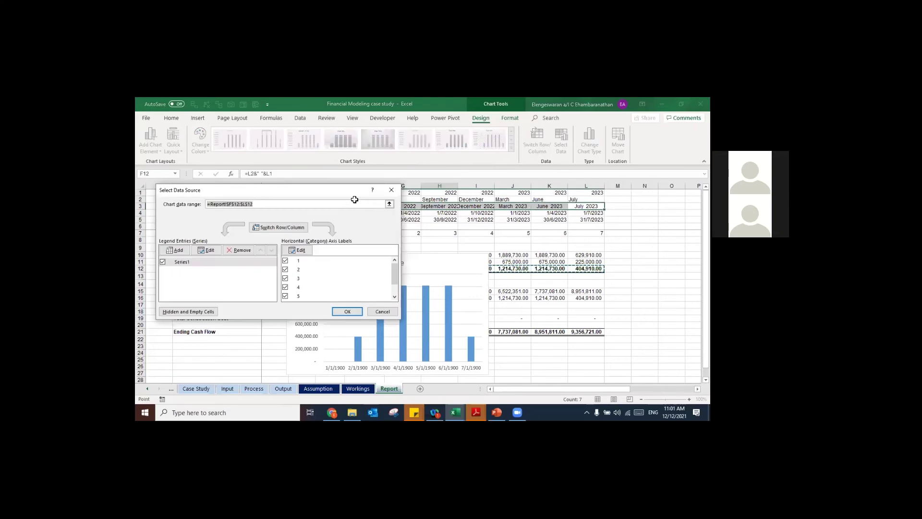
{"action": "left_click", "coordinate": [298, 250]}
{"action": "left_click", "coordinate": [354, 200]}
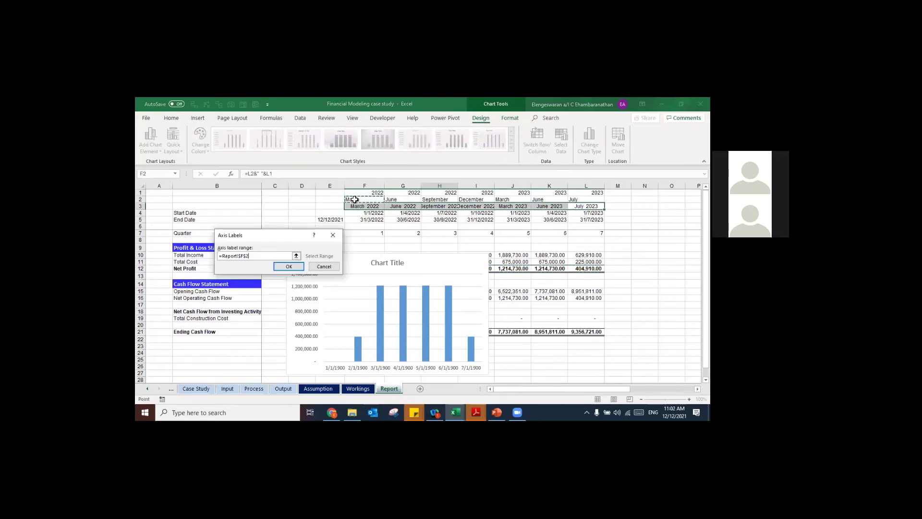
{"action": "left_click_drag", "start_coordinate": [354, 206], "coordinate": [586, 206]}
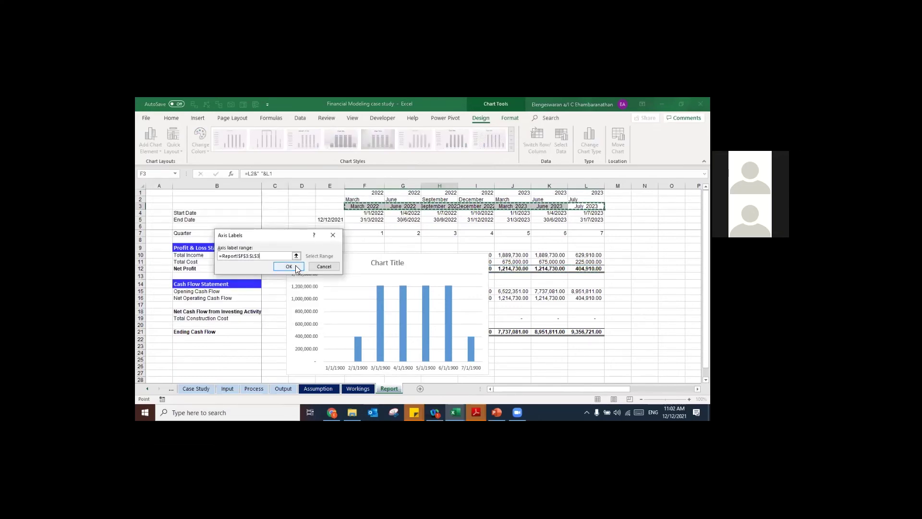
{"action": "left_click", "coordinate": [291, 266]}
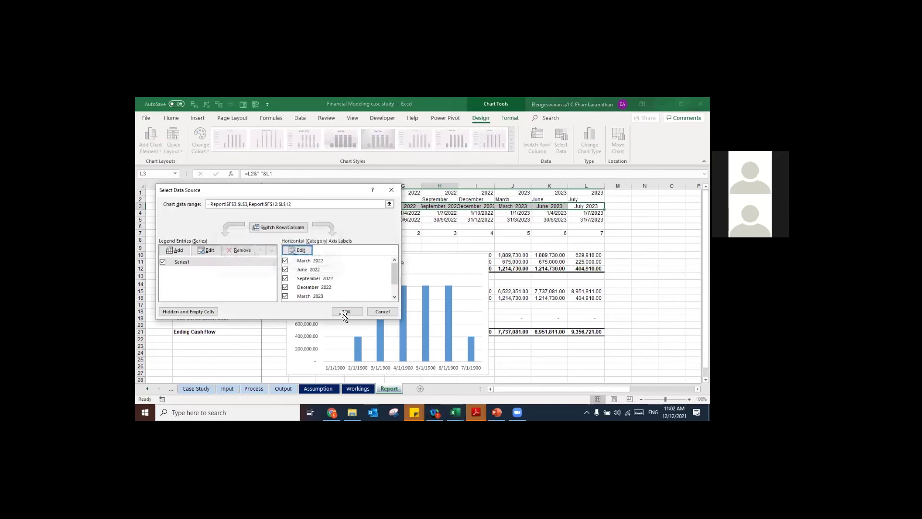
{"action": "key", "text": "Return"}
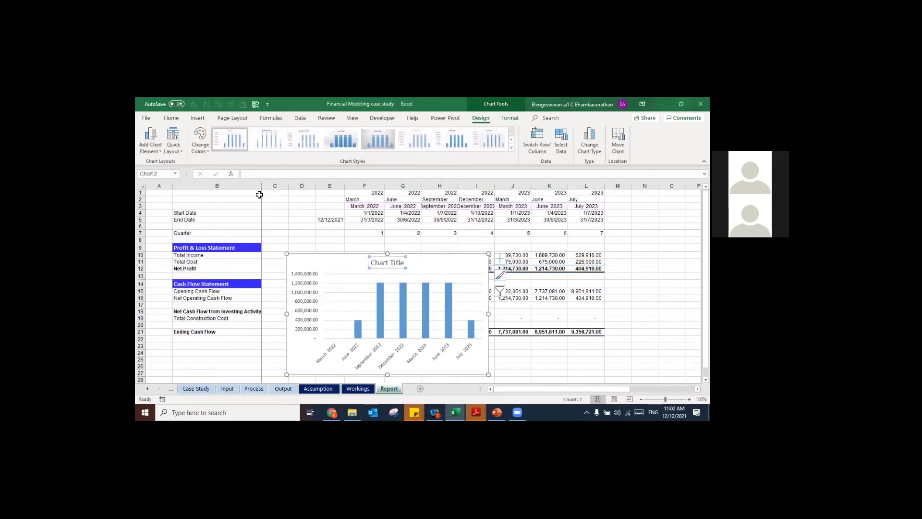
{"action": "left_click", "coordinate": [254, 174]}
{"action": "type", "text": "="}
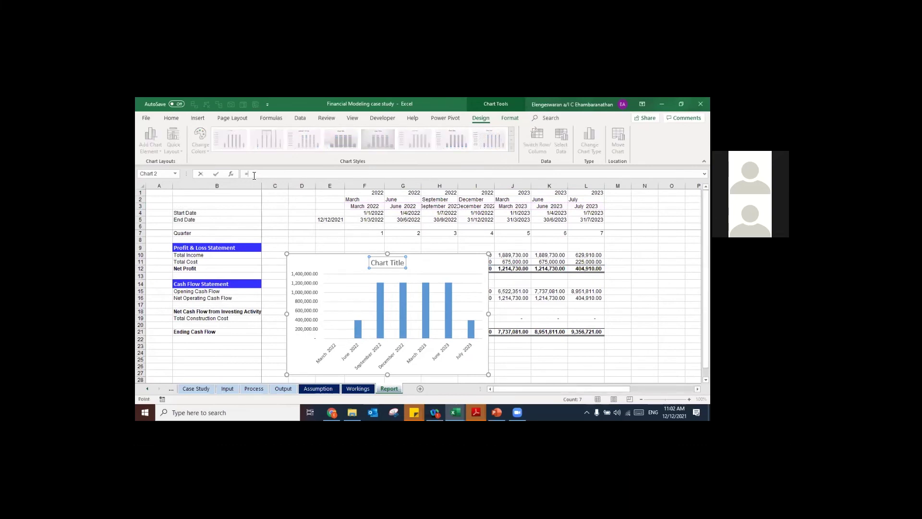
{"action": "key", "text": "ctrl+Page_Up"}
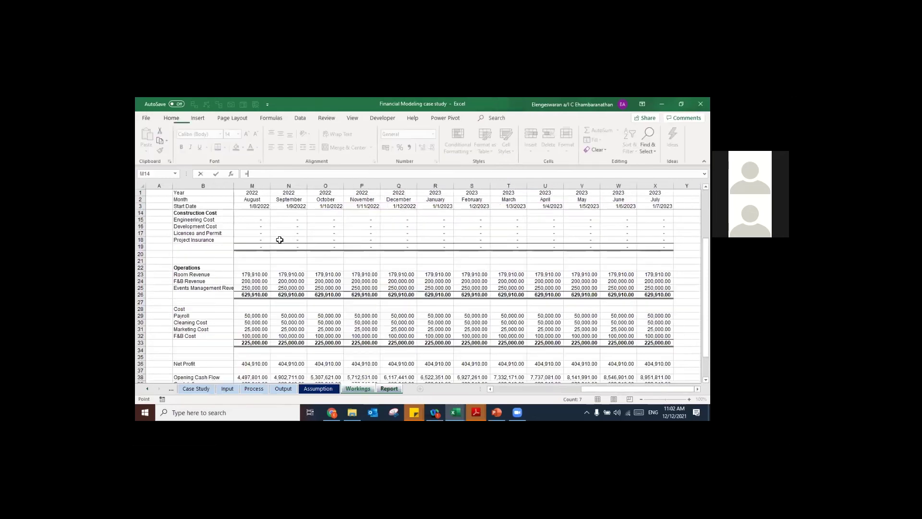
{"action": "key", "text": "Escape"}
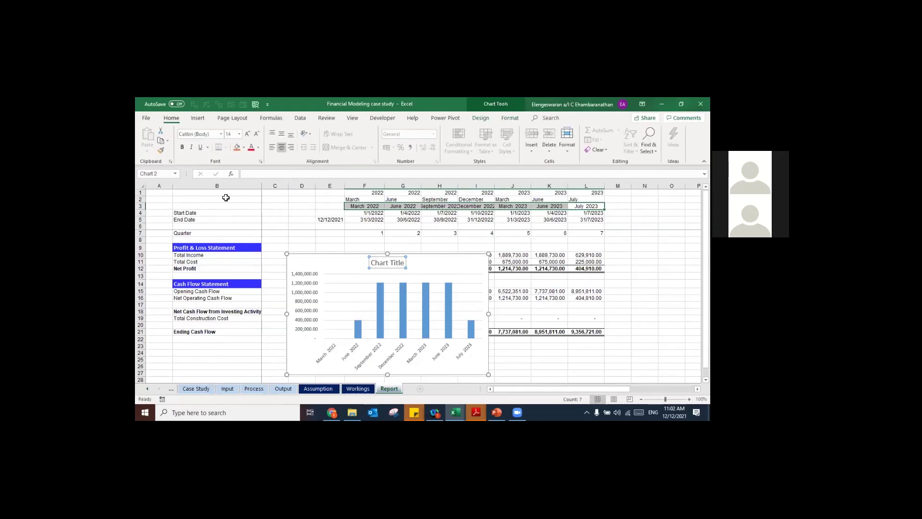
Step: In B2 of the Report sheet, join the Net Profit label with the selected scenario using =B12&" "&'Assumption '!C2
{"action": "left_click", "coordinate": [226, 198]}
{"action": "type", "text": "="}
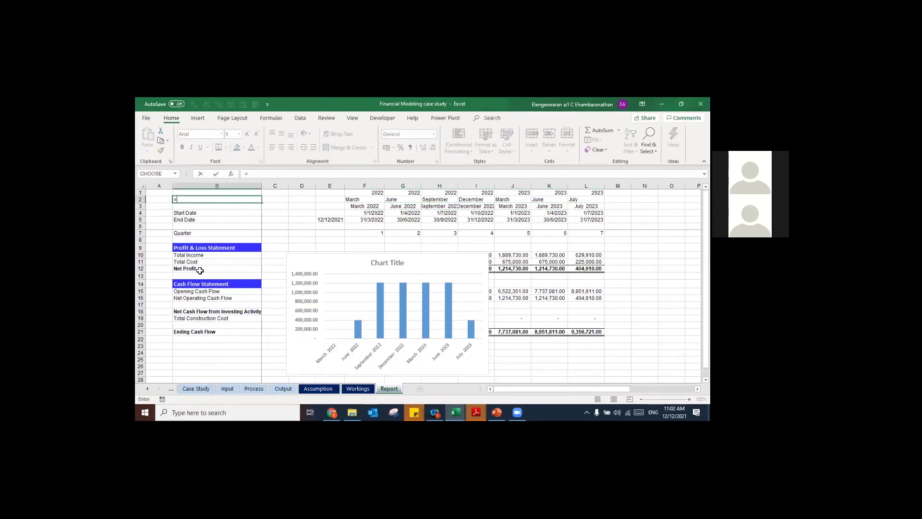
{"action": "left_click", "coordinate": [201, 272]}
{"action": "type", "text": "&\" \"&"}
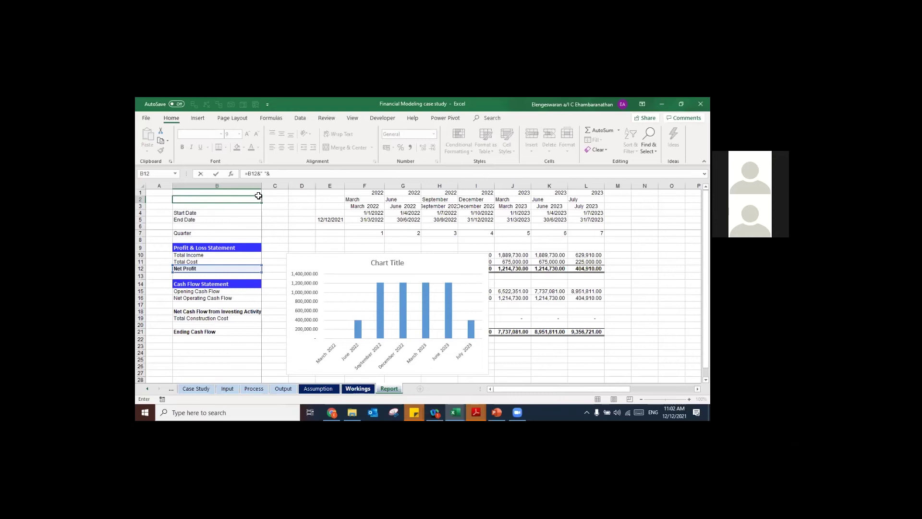
{"action": "key", "text": "ctrl+Page_Up"}
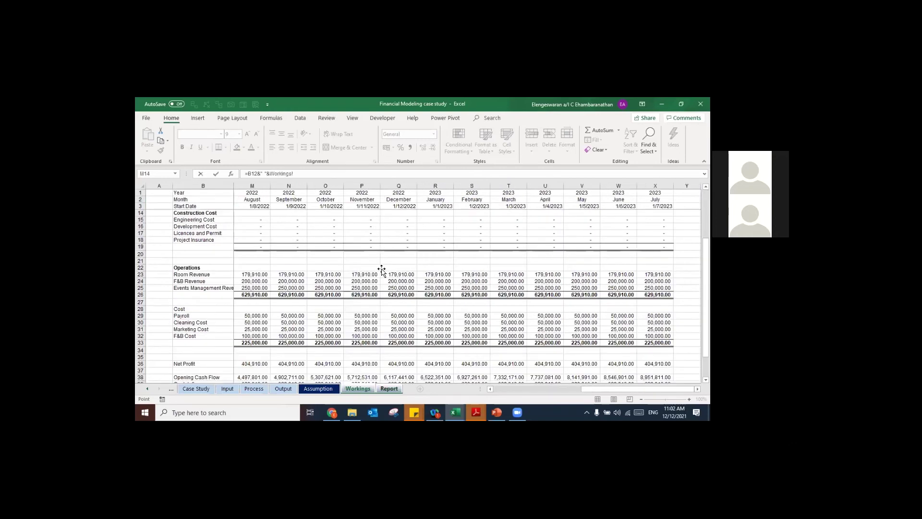
{"action": "key", "text": "ctrl+Page_Up"}
{"action": "key", "text": "Return"}
Step: Edit the B2 formula to enclose the scenario name in parentheses, adding &" ("& before 'Assumption '!C2 and &")" after it
{"action": "left_click", "coordinate": [233, 200]}
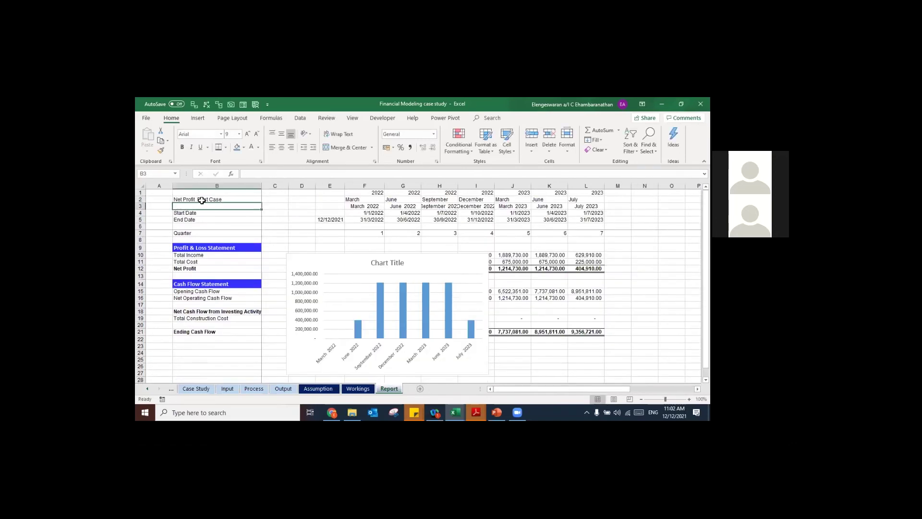
{"action": "left_click", "coordinate": [272, 174]}
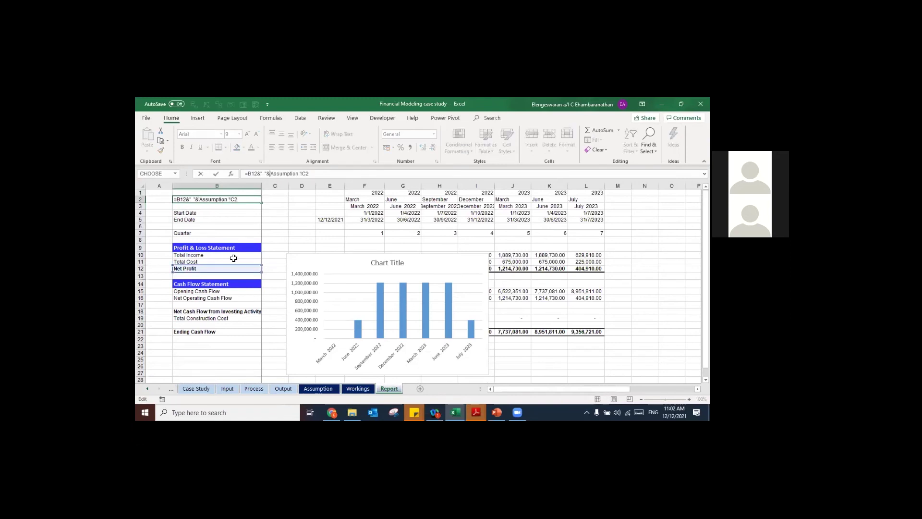
{"action": "type", "text": "\"&"}
{"action": "type", "text": " ( \" &"}
{"action": "left_click", "coordinate": [279, 173]}
{"action": "key", "text": "ctrl+Return"}
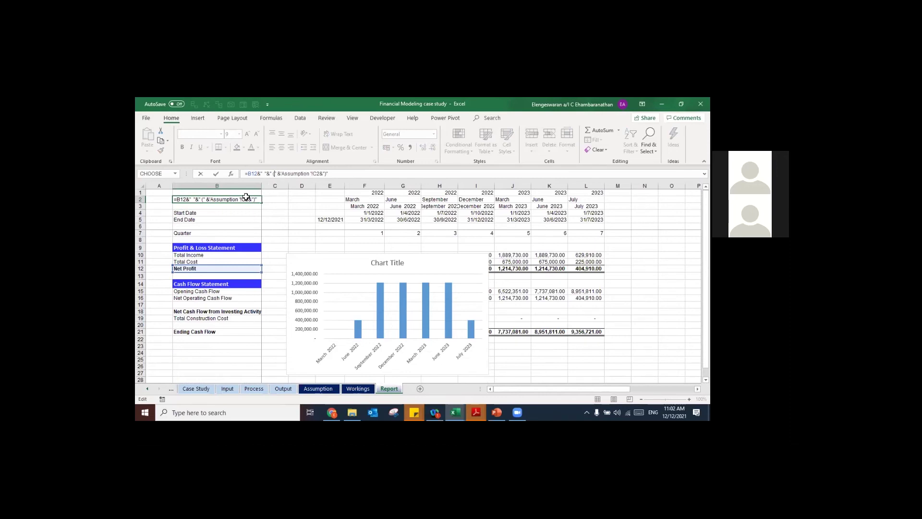
{"action": "key", "text": "Return"}
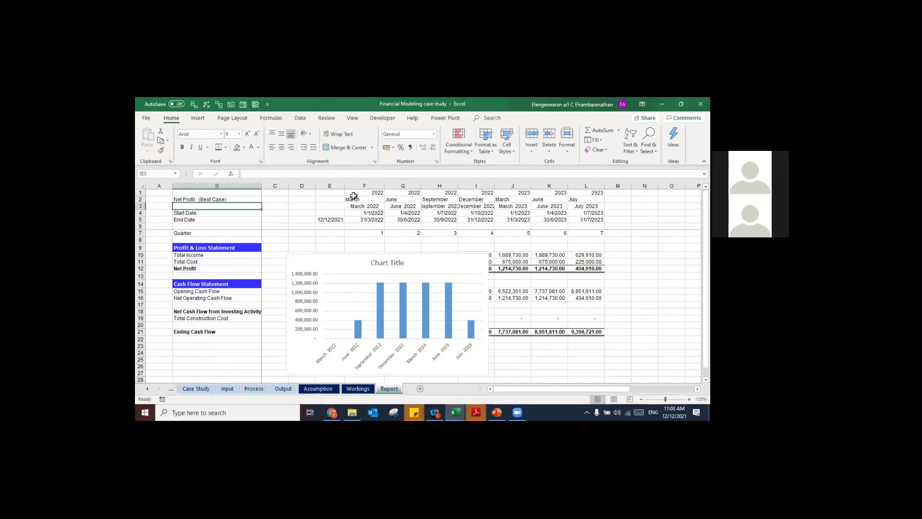
Step: Link the Net Profit chart's title to cell B2 with =Report!$B$2
{"action": "left_click", "coordinate": [390, 262]}
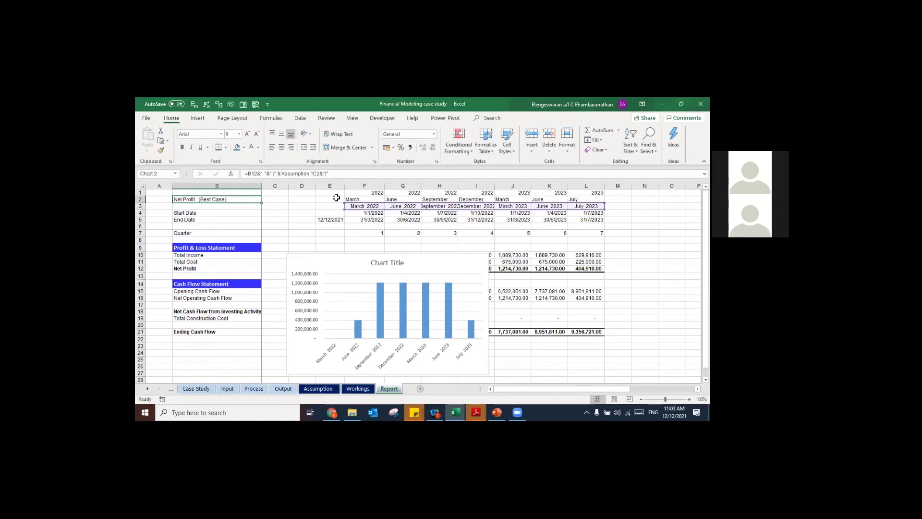
{"action": "type", "text": "="}
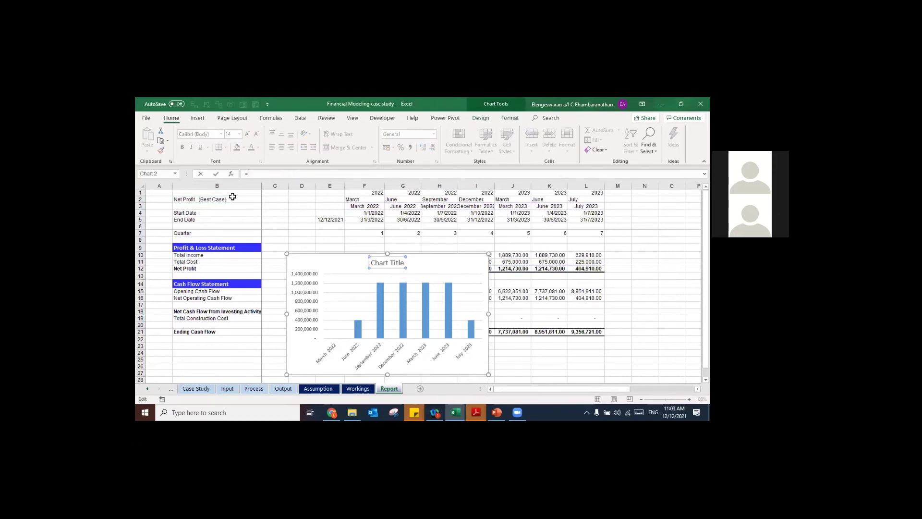
{"action": "left_click", "coordinate": [202, 201]}
{"action": "key", "text": "Return"}
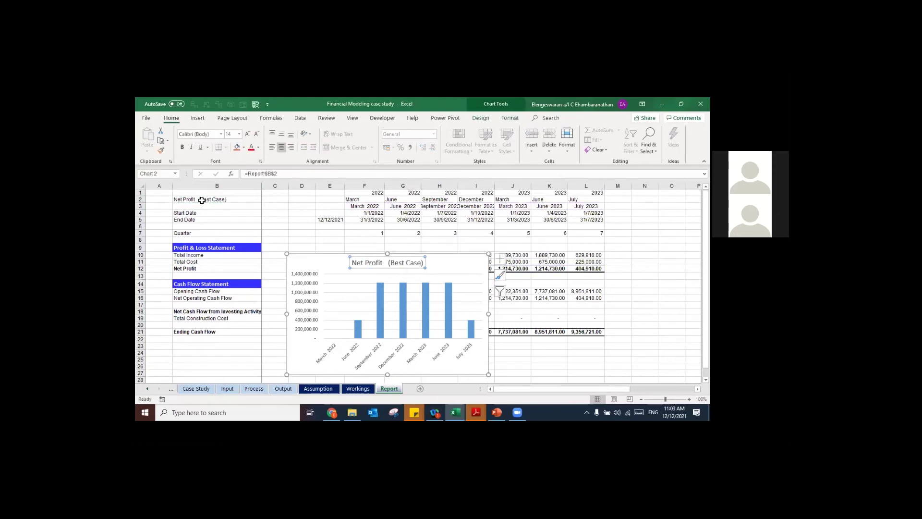
Step: Test the chart by setting the Assumption scenario to Worst Case and back to Best Case, viewing the Report sheet each time
{"action": "left_click", "coordinate": [321, 389]}
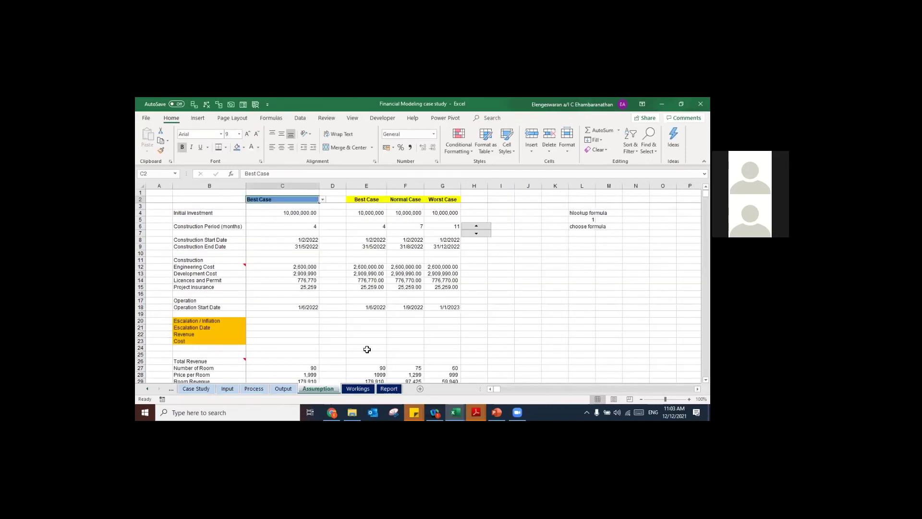
{"action": "left_click", "coordinate": [389, 390]}
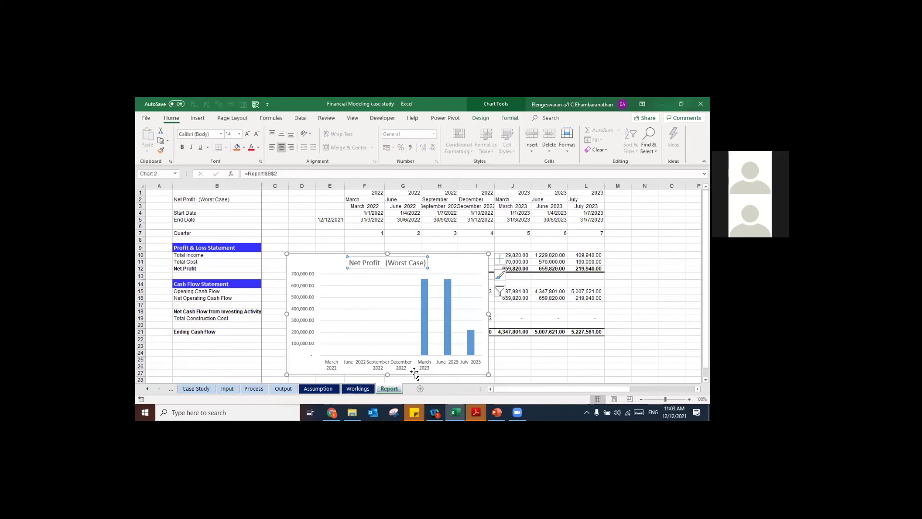
{"action": "left_click", "coordinate": [335, 388]}
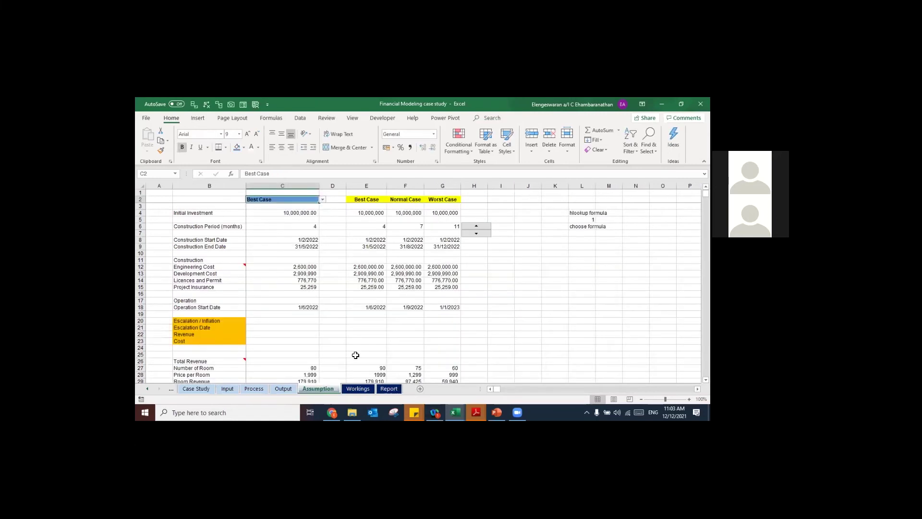
{"action": "left_click", "coordinate": [387, 389]}
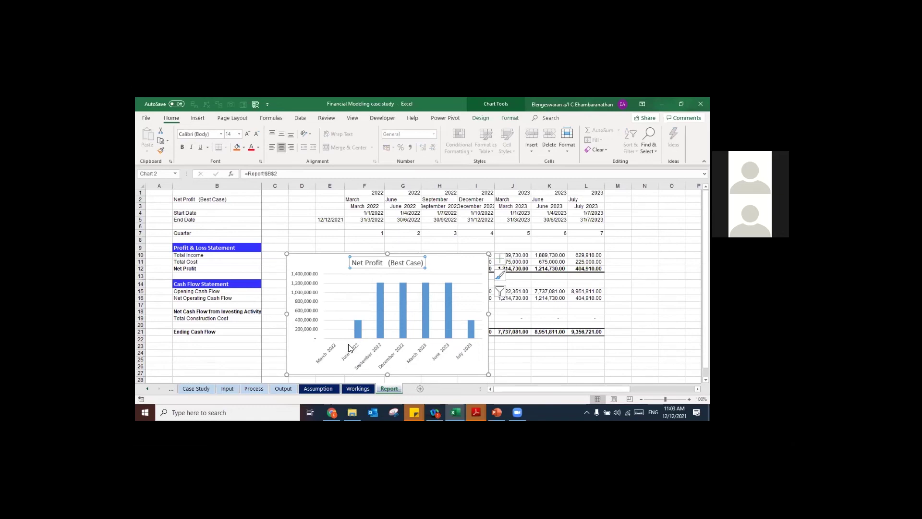
Step: Set the scenario in C2 of the Assumption sheet to Normal Case and view the Net Profit chart on the Report sheet
{"action": "left_click", "coordinate": [318, 389]}
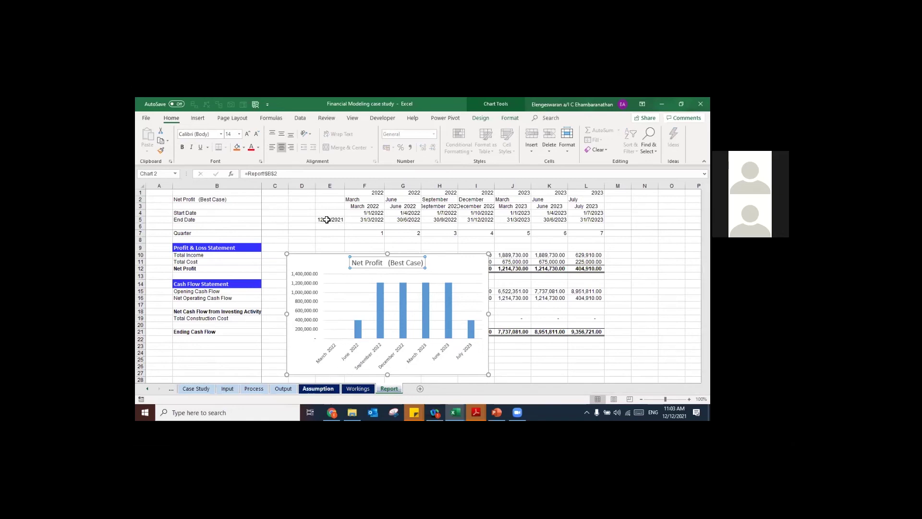
{"action": "left_click", "coordinate": [323, 199]}
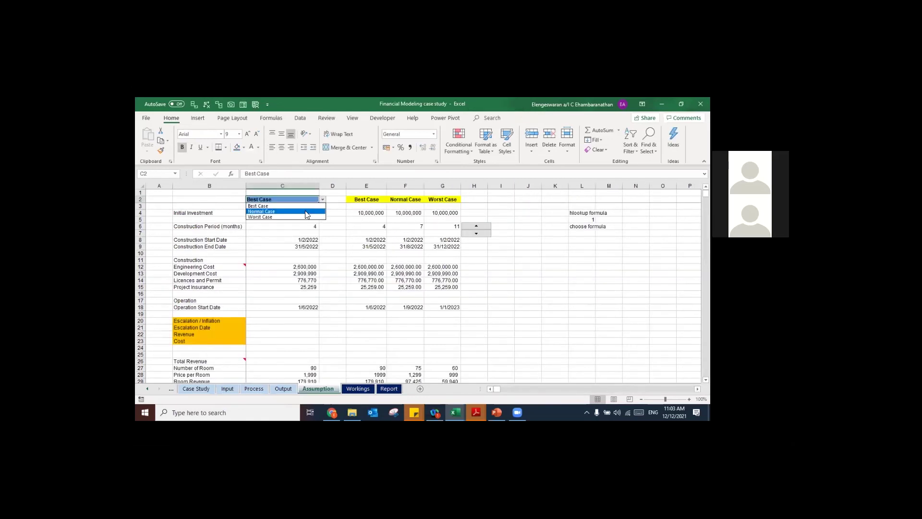
{"action": "left_click", "coordinate": [306, 212]}
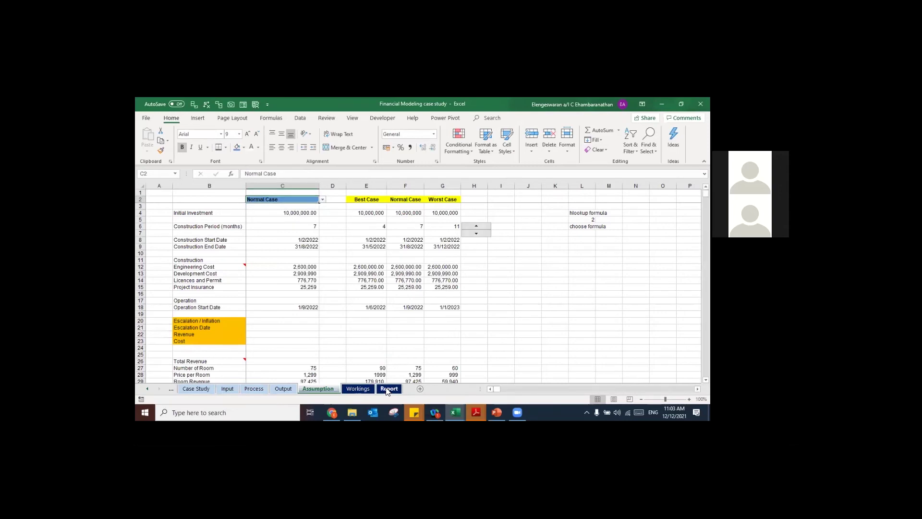
{"action": "left_click", "coordinate": [389, 389]}
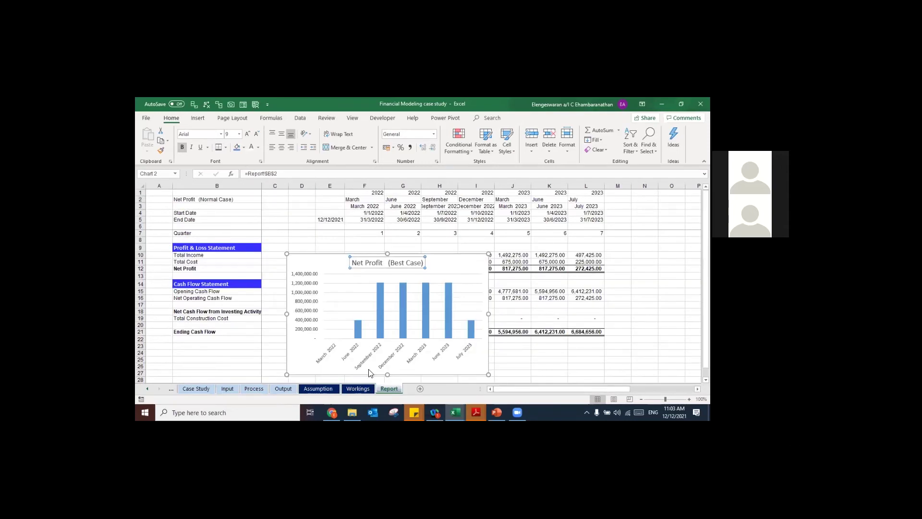
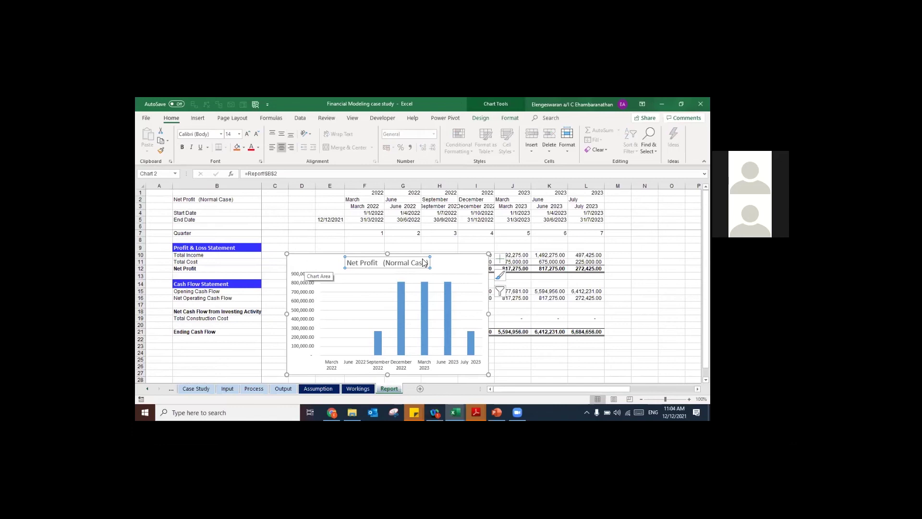
Step: Switch to the Financial Modeling intro workbook and open its Input Assumption sheet
{"action": "key", "text": "alt+Tab"}
{"action": "key", "text": "alt+Tab"}
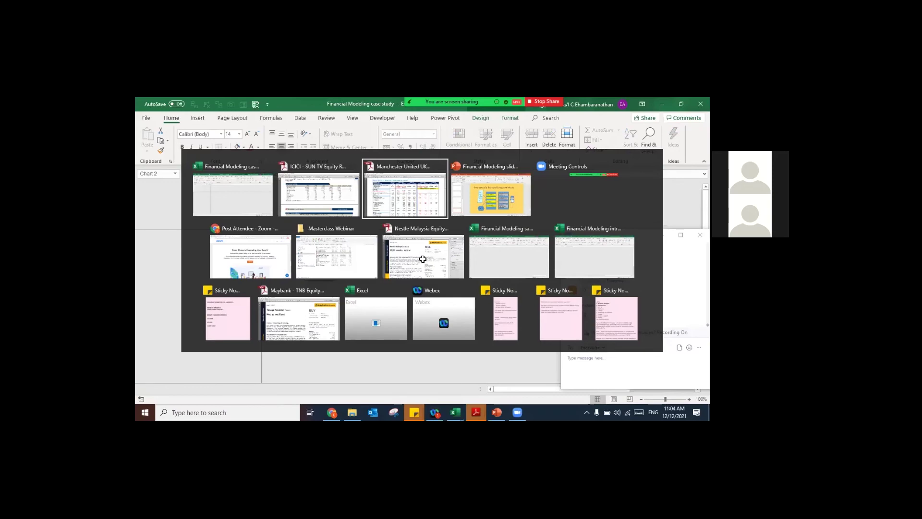
{"action": "key", "text": "alt+Tab"}
{"action": "key", "text": "alt+Tab"}
{"action": "key", "text": "alt+Tab"}
{"action": "key", "text": "alt+Tab"}
{"action": "key", "text": "alt+Tab"}
{"action": "key", "text": "alt+Tab"}
{"action": "key", "text": "alt+Tab"}
{"action": "key", "text": "ctrl+Page_Up"}
{"action": "key", "text": "ctrl+Page_Up"}
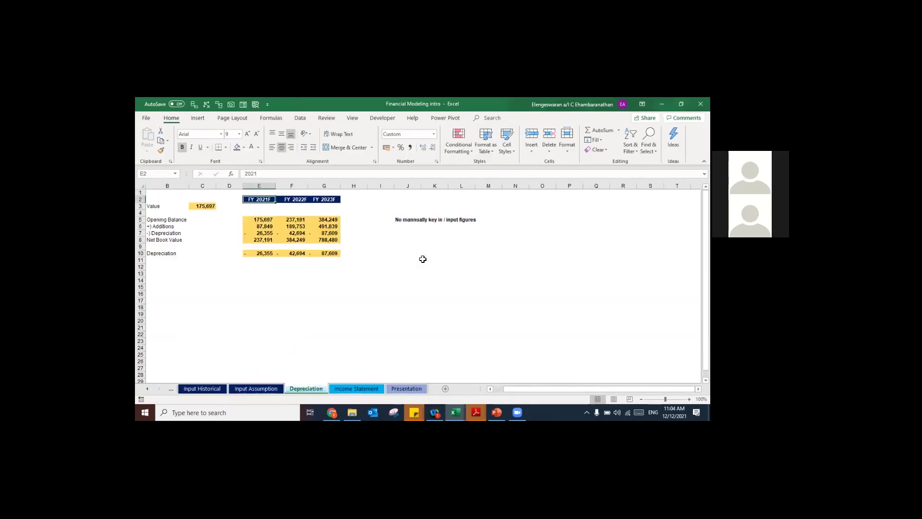
{"action": "key", "text": "ctrl+Page_Up"}
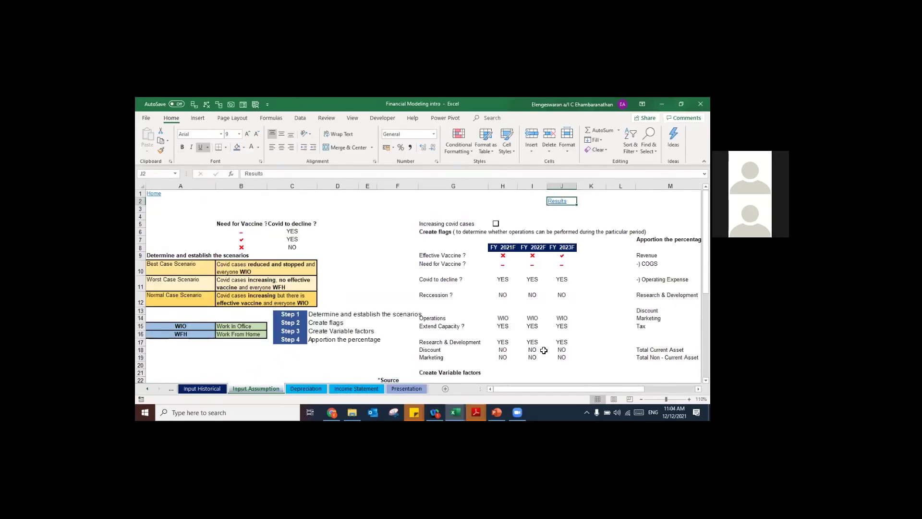
Step: Examine the variable factors, the best, worst and normal case scenario definitions, and the WIO and WFH abbreviations
{"action": "scroll", "coordinate": [504, 327], "scroll_direction": "down", "scroll_amount": 5}
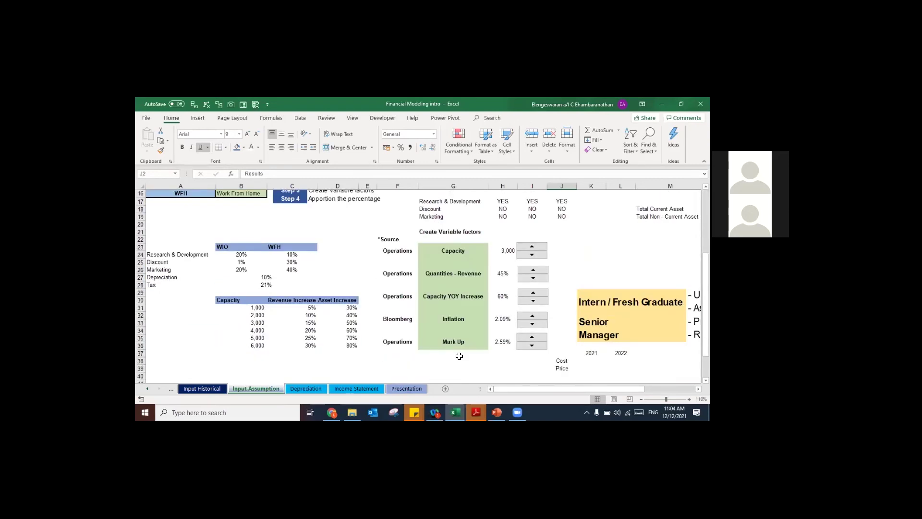
{"action": "scroll", "coordinate": [460, 355], "scroll_direction": "up", "scroll_amount": 5}
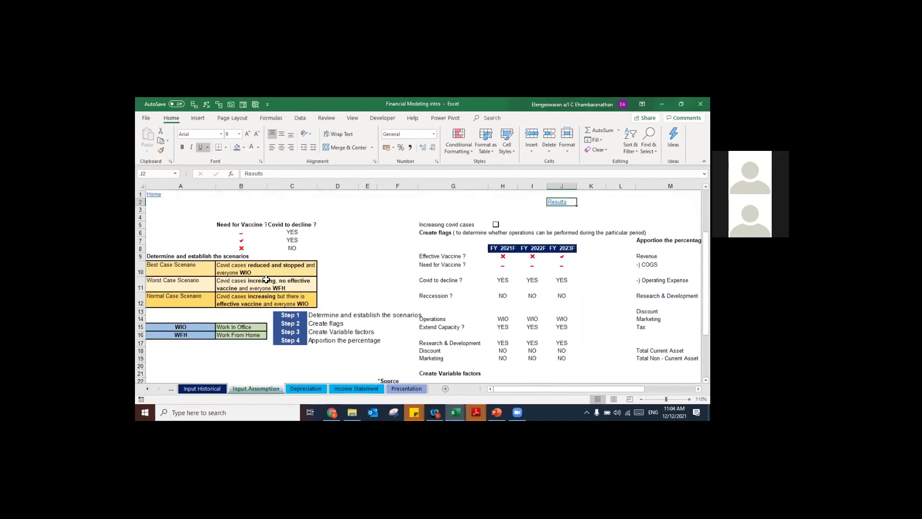
{"action": "left_click", "coordinate": [189, 272]}
{"action": "left_click", "coordinate": [189, 279]}
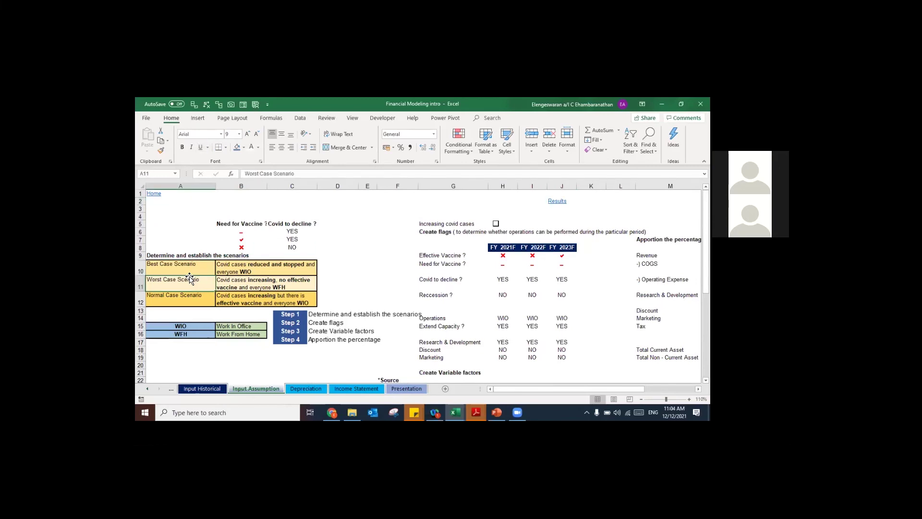
{"action": "key", "text": "Down"}
{"action": "key", "text": "Up"}
{"action": "left_click", "coordinate": [292, 284]}
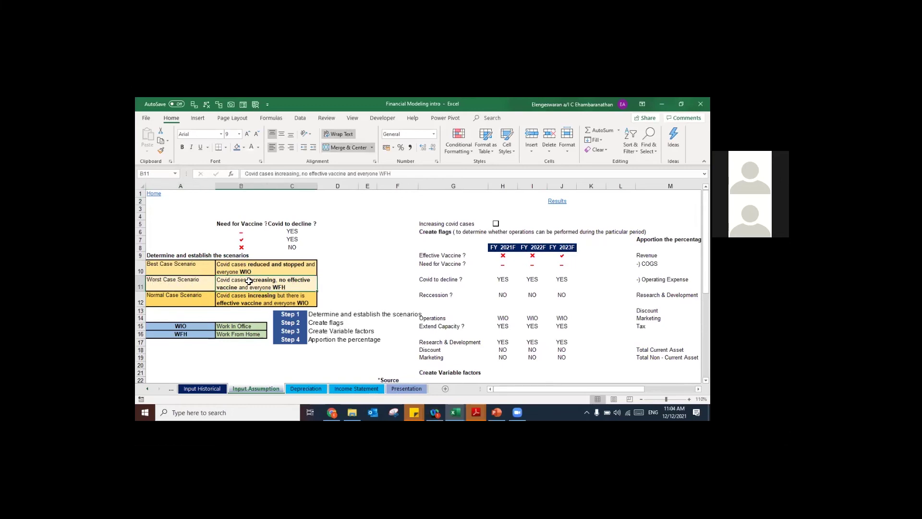
{"action": "mouse_move", "coordinate": [161, 266]}
{"action": "left_mouse_down"}
{"action": "mouse_move", "coordinate": [206, 277]}
{"action": "mouse_move", "coordinate": [204, 269]}
{"action": "left_mouse_up"}
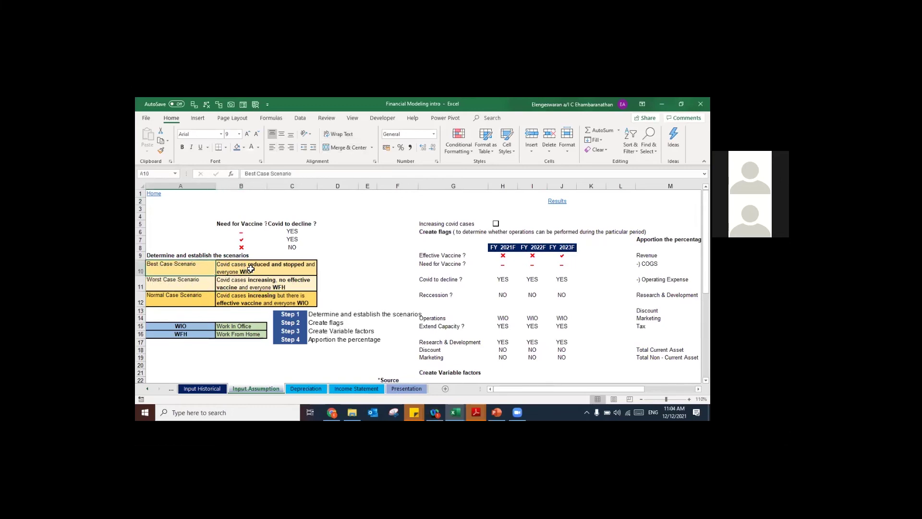
{"action": "left_click", "coordinate": [173, 327]}
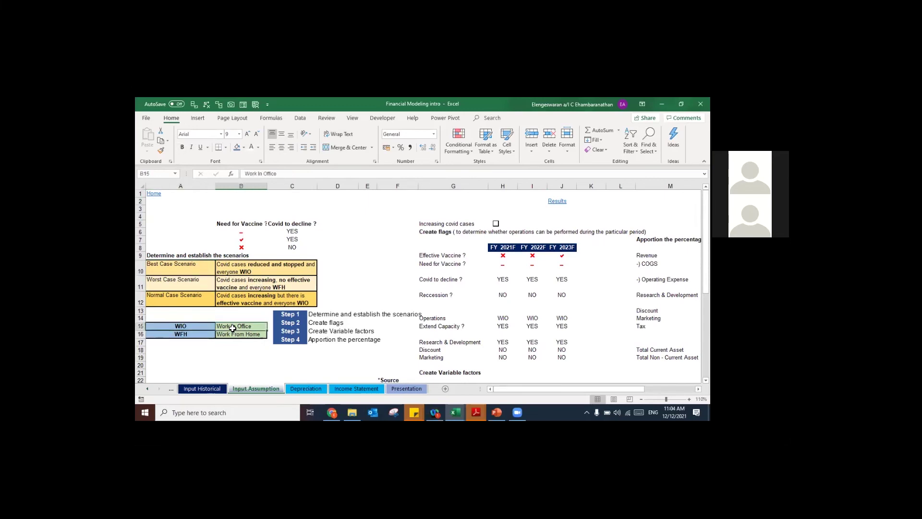
{"action": "left_click_drag", "start_coordinate": [190, 338], "coordinate": [229, 338]}
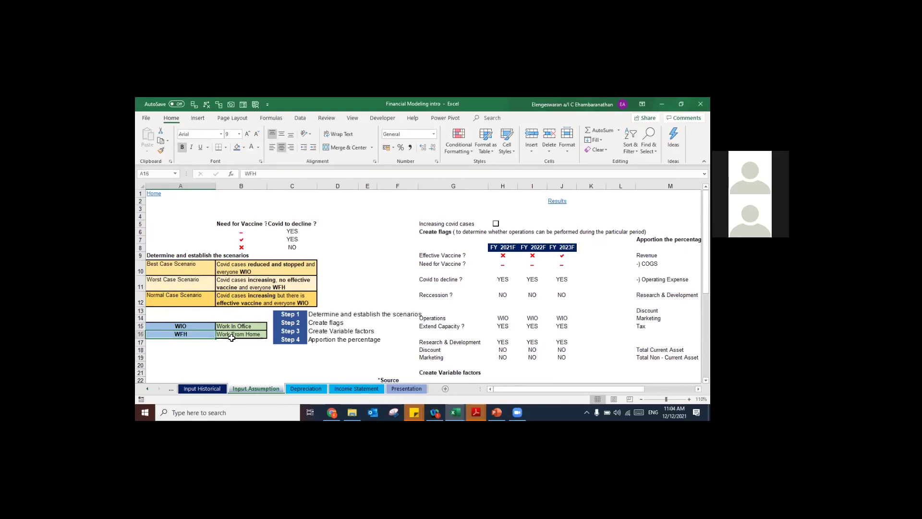
{"action": "left_click", "coordinate": [165, 266]}
{"action": "key", "text": "Right"}
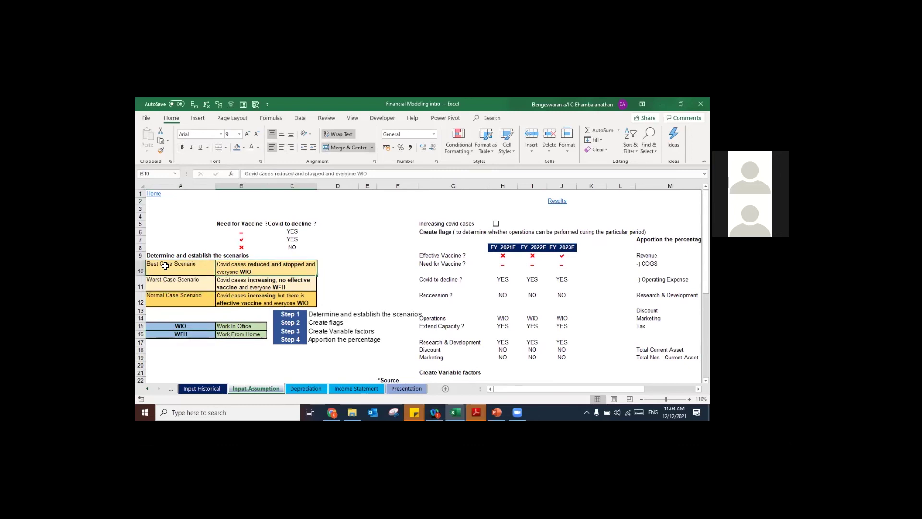
{"action": "key", "text": "Down"}
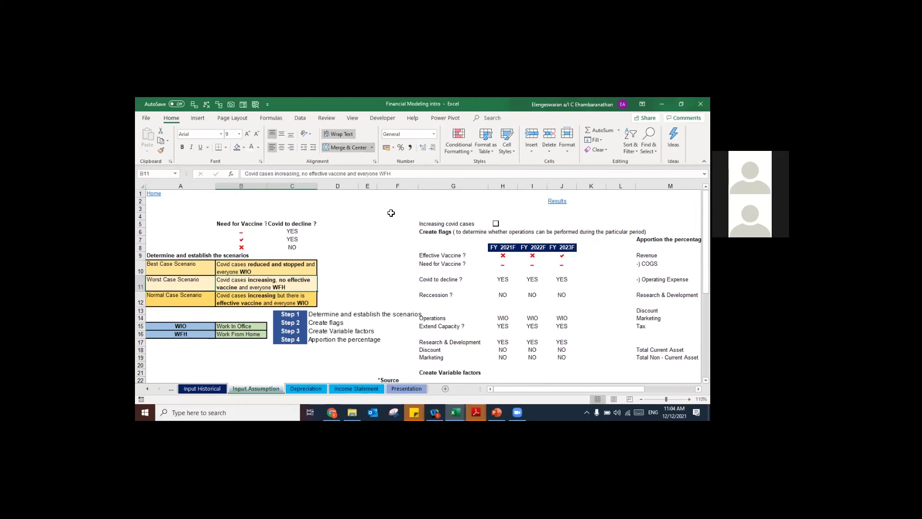
Step: Turn on the Increasing covid cases option and review the results table and the EBIT, Revenue and Net Income charts
{"action": "left_click", "coordinate": [495, 224]}
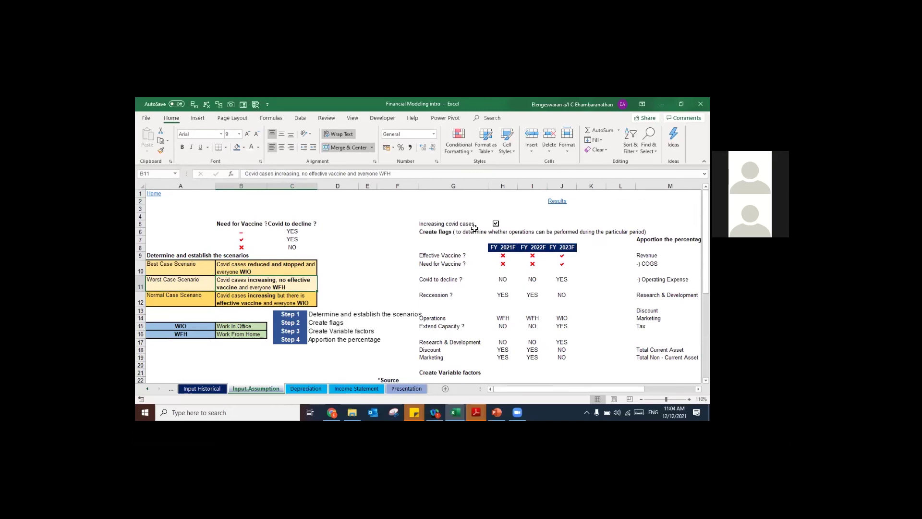
{"action": "left_click", "coordinate": [557, 201]}
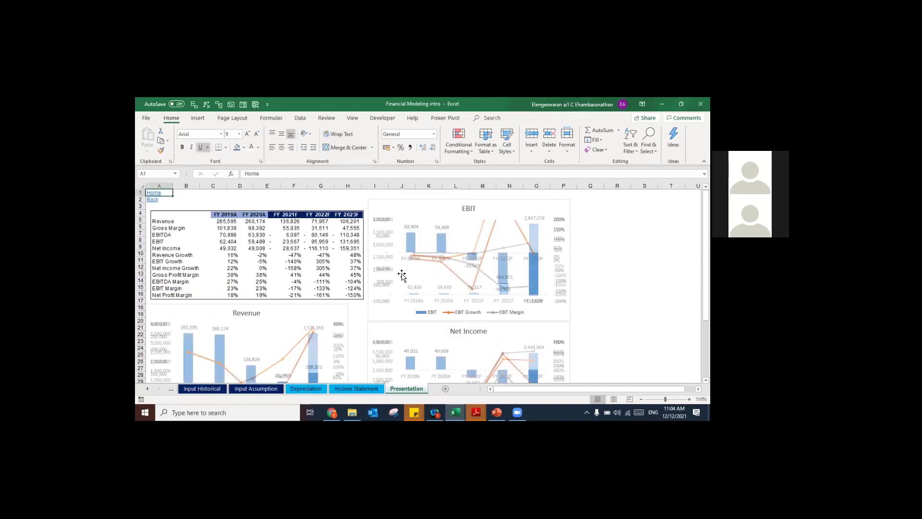
{"action": "scroll", "coordinate": [406, 333], "scroll_direction": "down", "scroll_amount": 3}
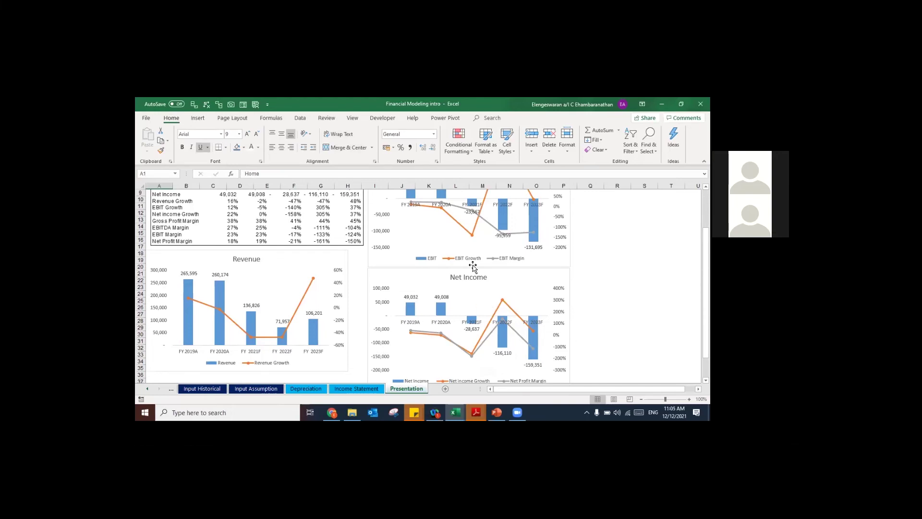
{"action": "scroll", "coordinate": [454, 325], "scroll_direction": "down", "scroll_amount": 1}
{"action": "scroll", "coordinate": [455, 324], "scroll_direction": "up", "scroll_amount": 4}
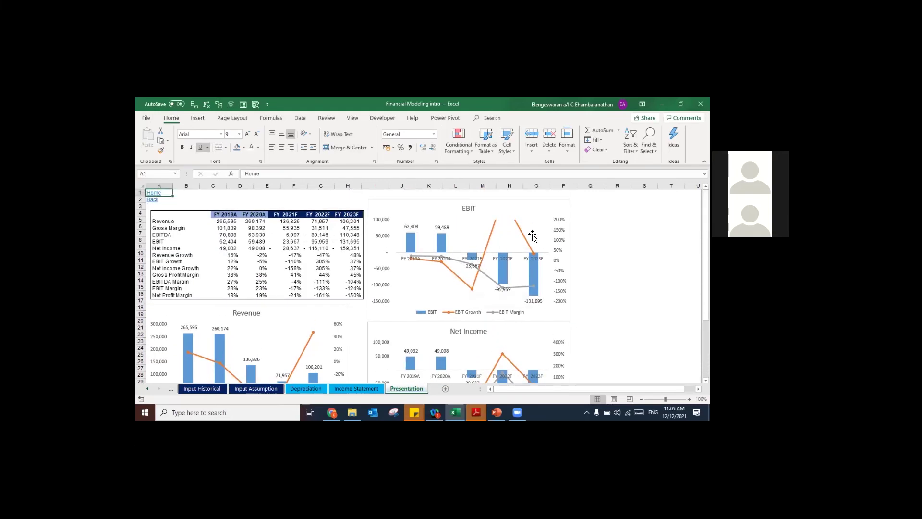
Step: Return to the Input Assumption sheet and turn off the Increasing covid cases option to model the Best Case Scenario
{"action": "scroll", "coordinate": [461, 335], "scroll_direction": "down", "scroll_amount": 1}
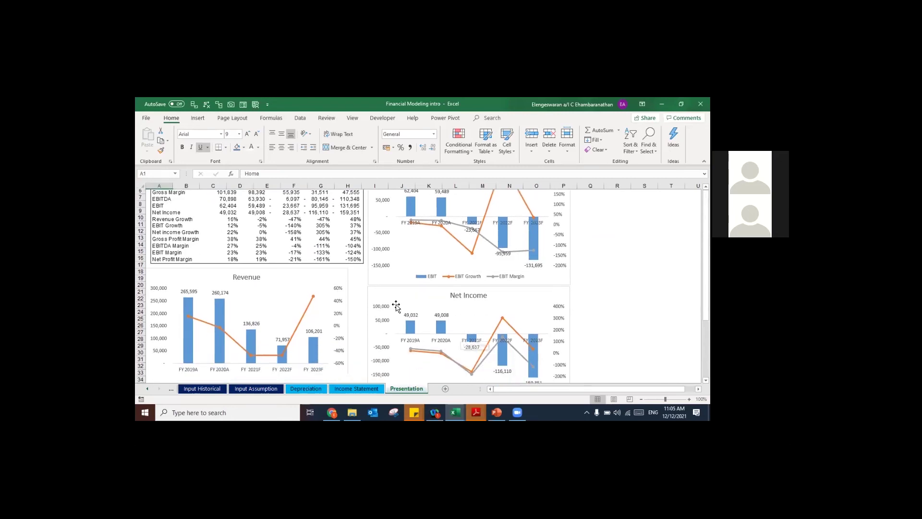
{"action": "scroll", "coordinate": [384, 305], "scroll_direction": "up", "scroll_amount": 1}
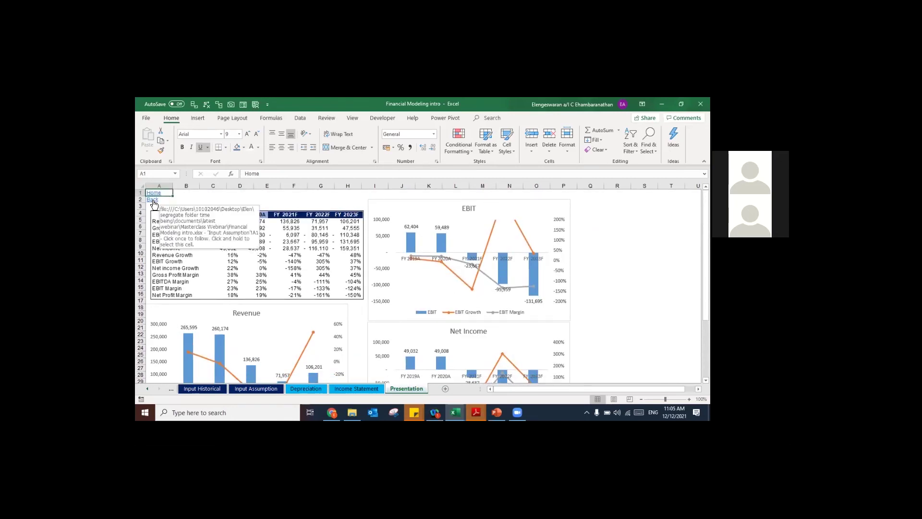
{"action": "left_click", "coordinate": [154, 204]}
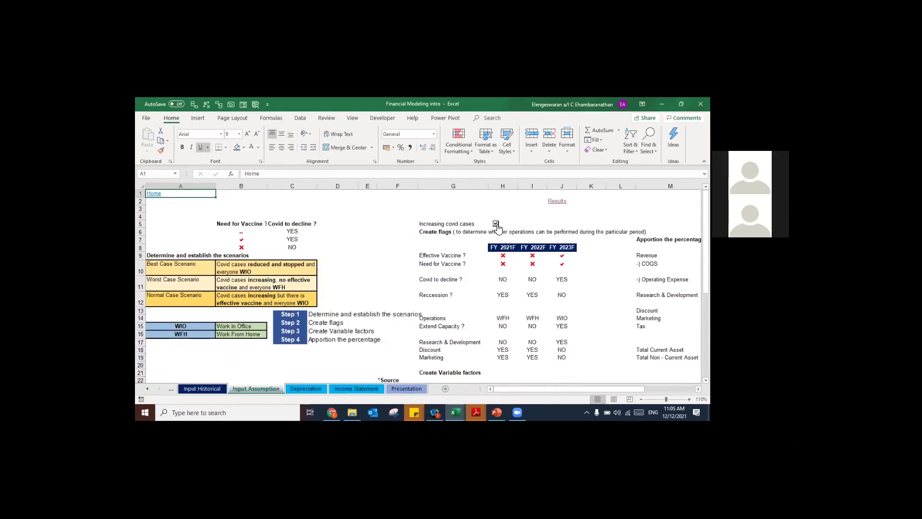
{"action": "left_click", "coordinate": [496, 224]}
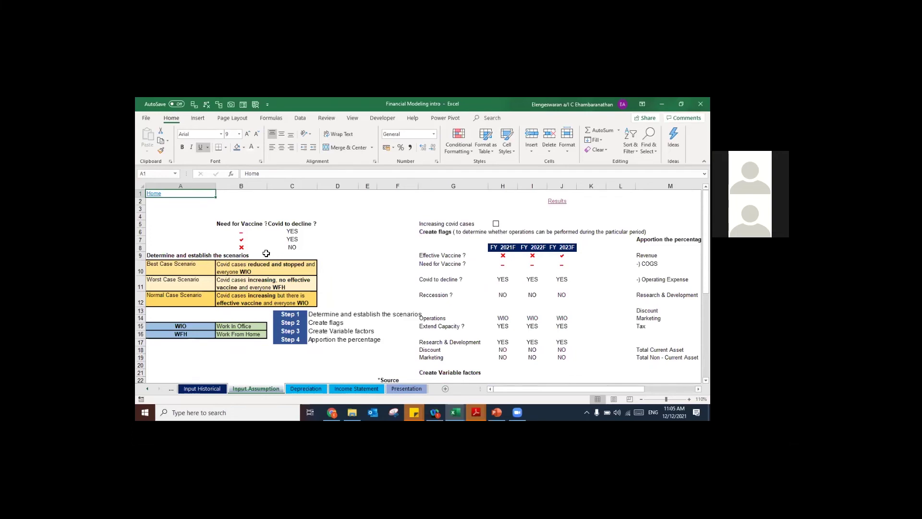
{"action": "left_click", "coordinate": [253, 266]}
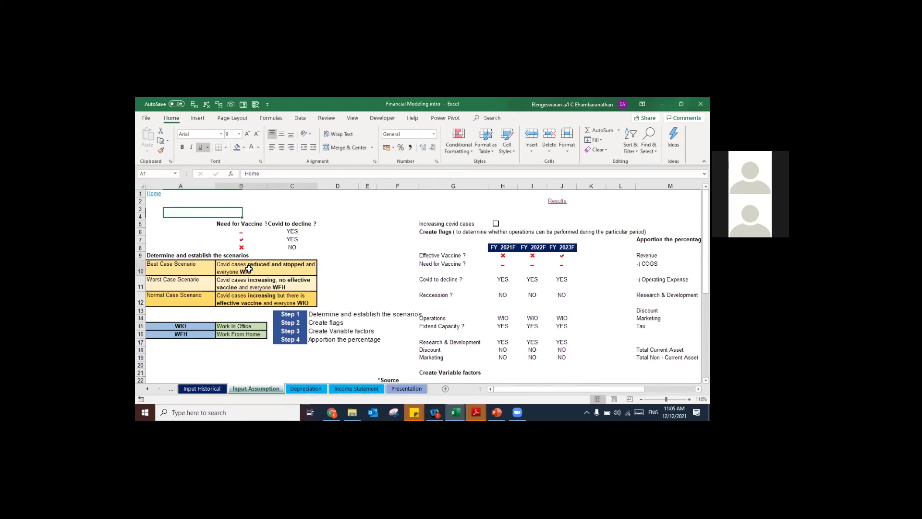
Step: Open the results and review the summary table and the EBIT, Revenue and Net Income charts for the best case
{"action": "left_click", "coordinate": [552, 203]}
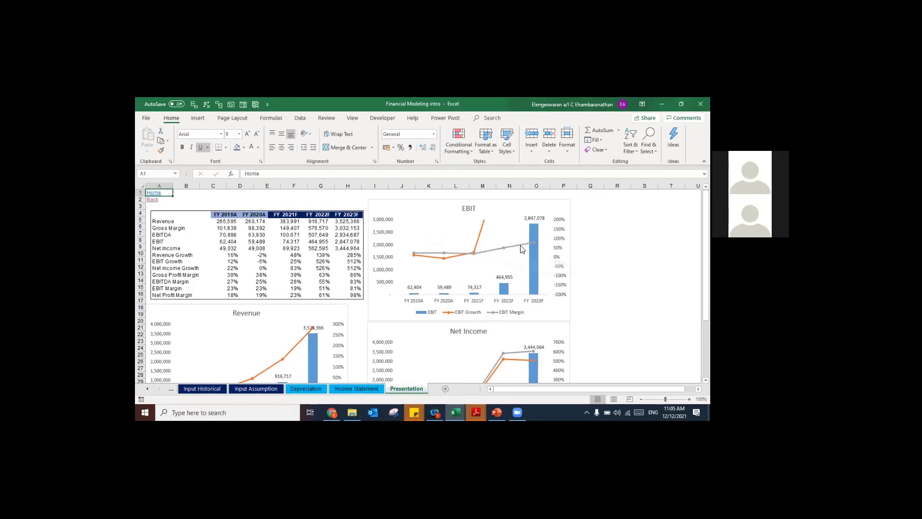
{"action": "scroll", "coordinate": [523, 249], "scroll_direction": "down", "scroll_amount": 2}
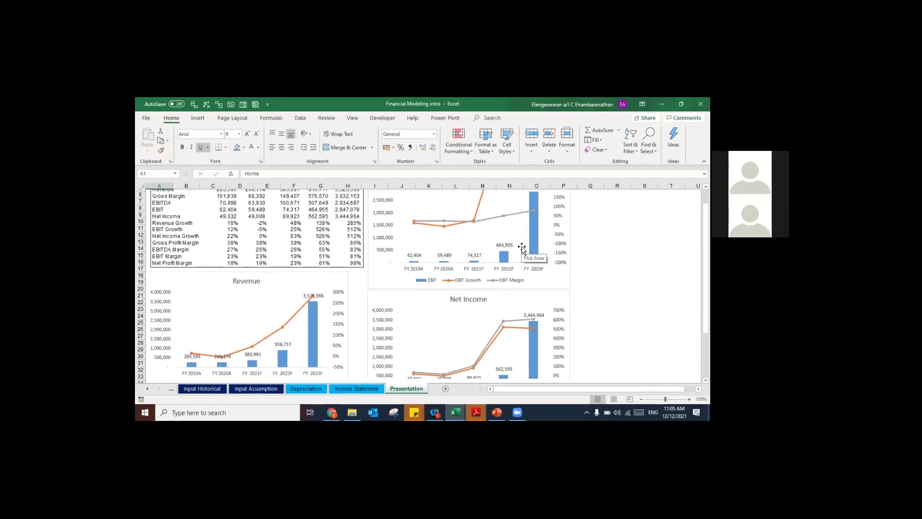
{"action": "scroll", "coordinate": [517, 259], "scroll_direction": "down", "scroll_amount": 3}
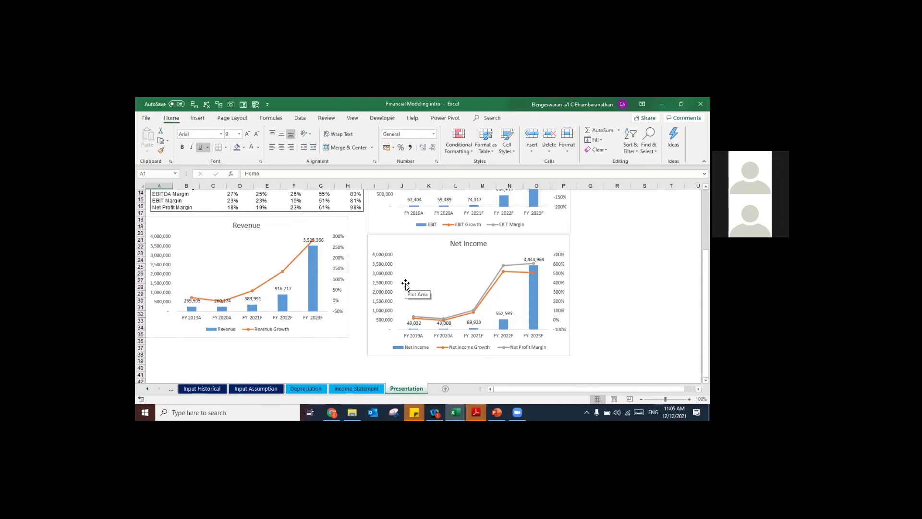
{"action": "scroll", "coordinate": [405, 284], "scroll_direction": "up", "scroll_amount": 5}
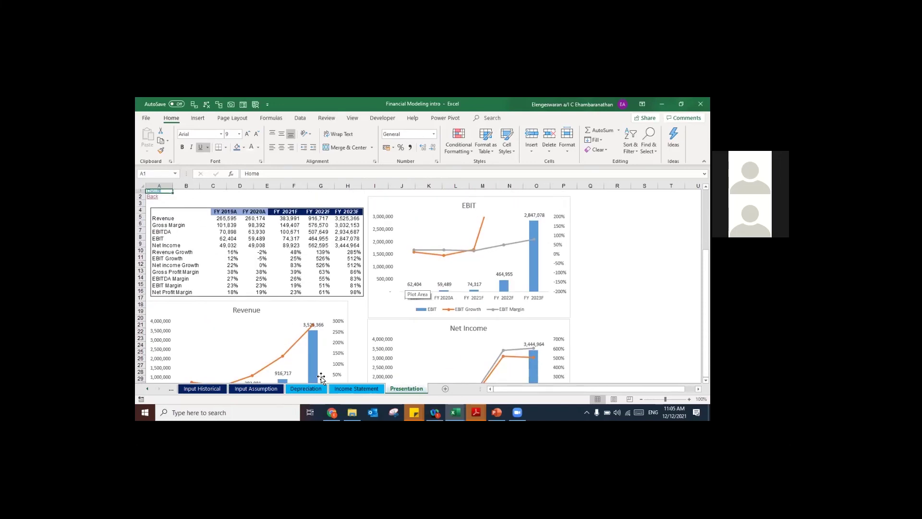
{"action": "scroll", "coordinate": [154, 231], "scroll_direction": "up", "scroll_amount": 1}
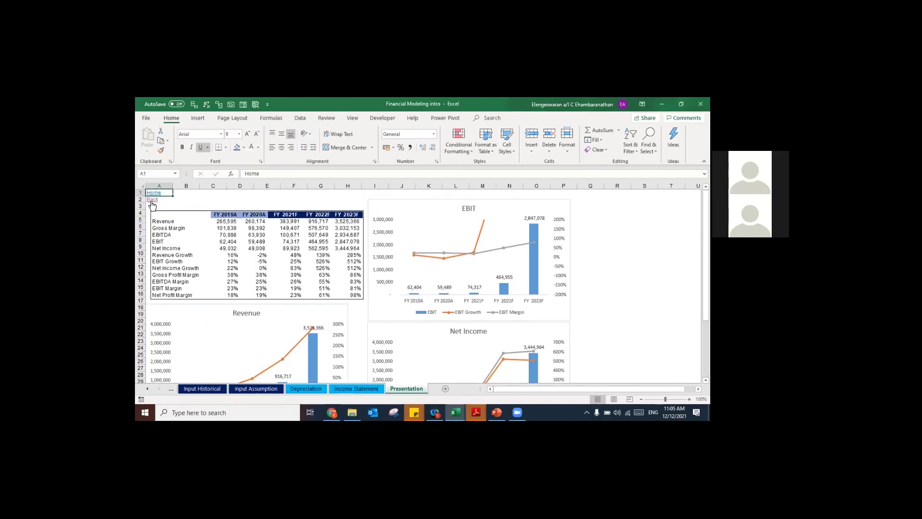
Step: On the Input Assumption sheet, turn on Increasing covid cases and set Effective Vaccine to a tick for FY 2021F and FY 2022F
{"action": "left_click", "coordinate": [499, 231]}
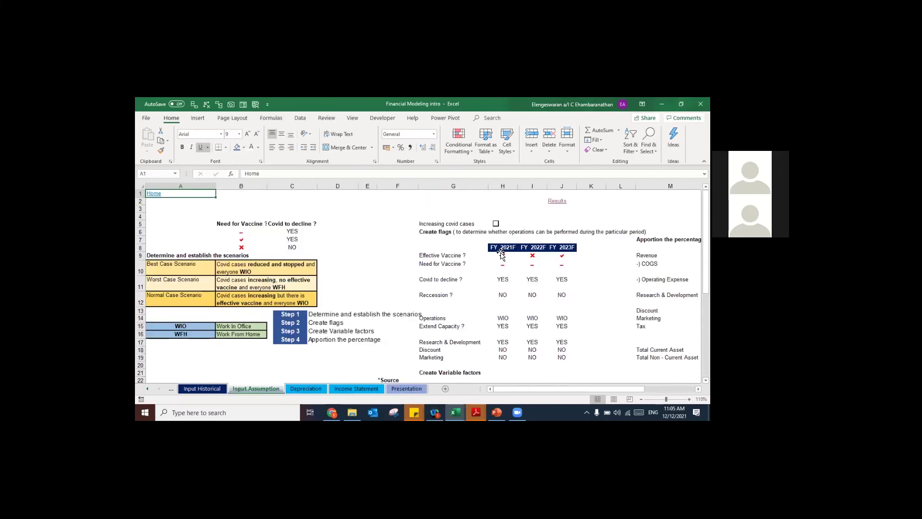
{"action": "left_click", "coordinate": [513, 256]}
{"action": "left_click", "coordinate": [521, 256]}
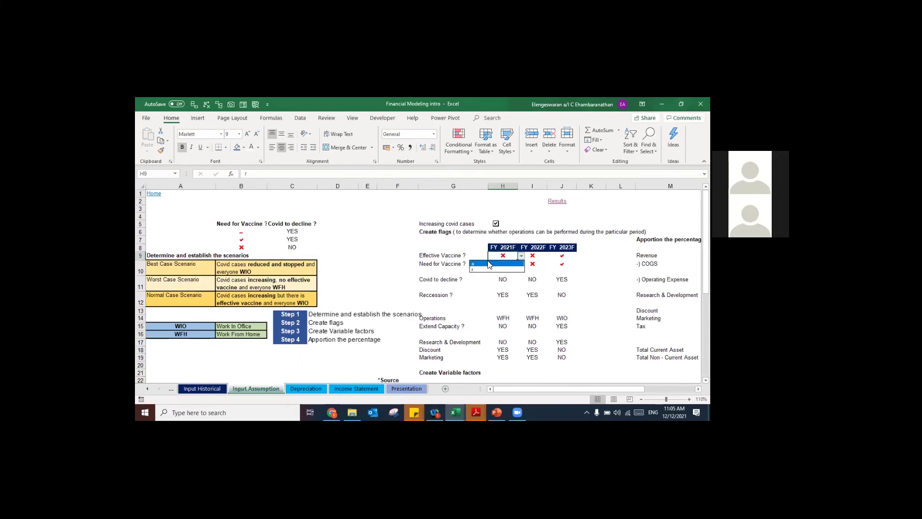
{"action": "left_click", "coordinate": [489, 264]}
{"action": "left_click", "coordinate": [537, 256]}
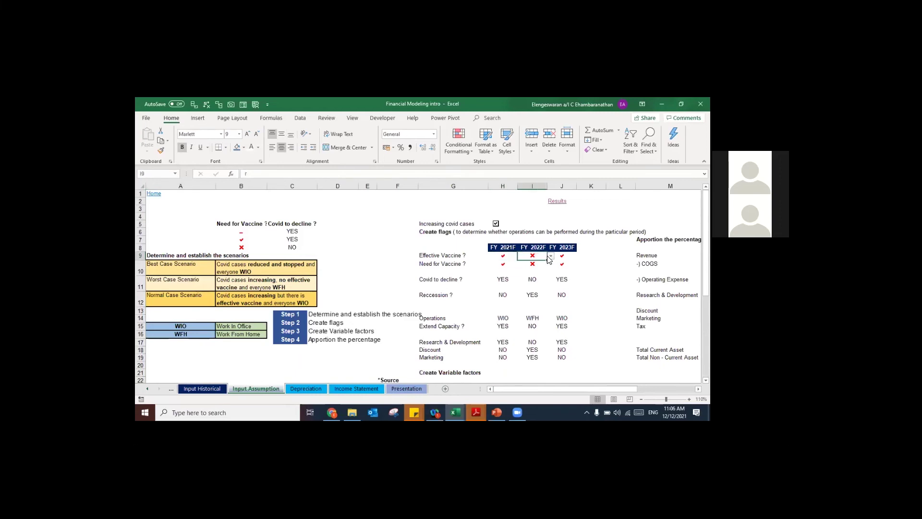
{"action": "left_click", "coordinate": [551, 259]}
{"action": "left_click", "coordinate": [527, 265]}
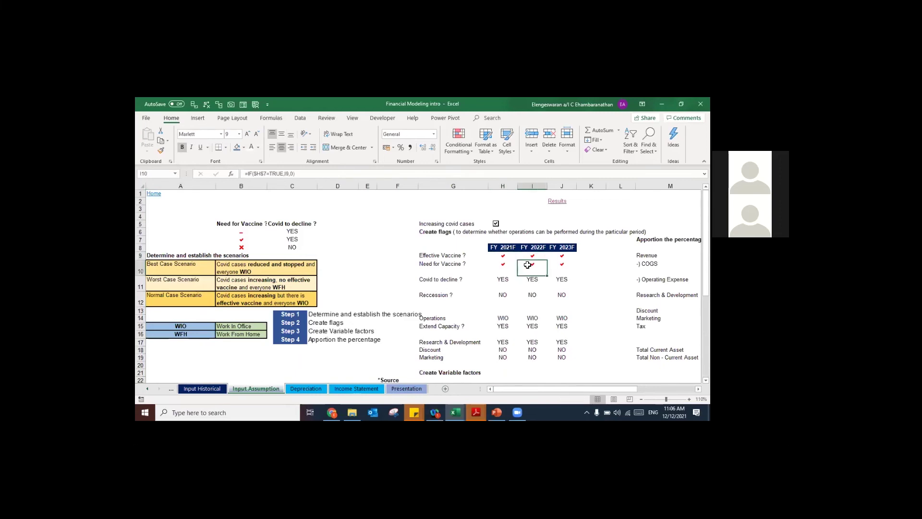
{"action": "scroll", "coordinate": [437, 257], "scroll_direction": "right", "scroll_amount": 2}
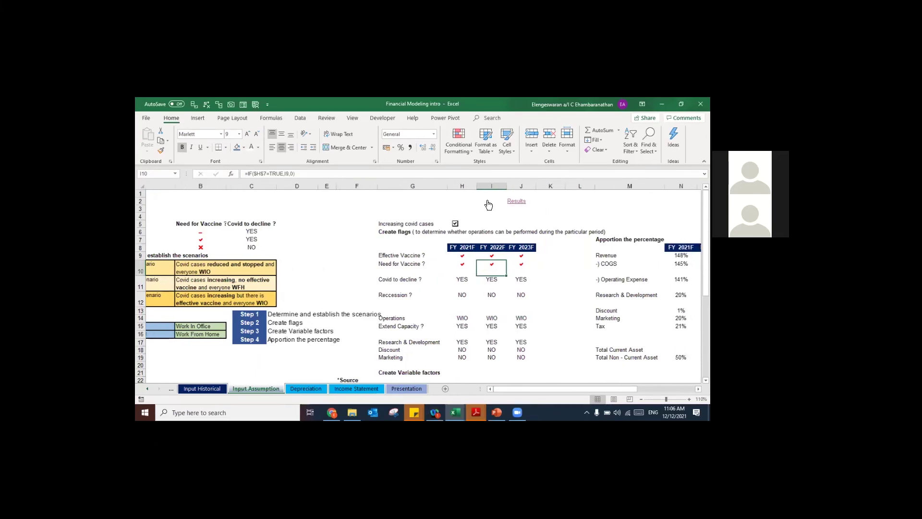
{"action": "scroll", "coordinate": [403, 267], "scroll_direction": "right", "scroll_amount": 1}
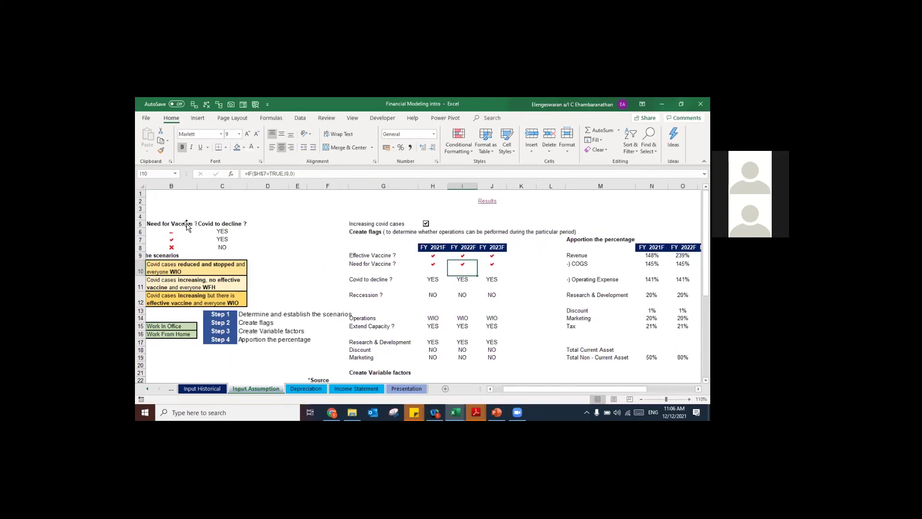
Step: Set Effective Vaccine for FY 2021F to a cross and view the updated results table and EBIT chart
{"action": "left_click", "coordinate": [153, 203]}
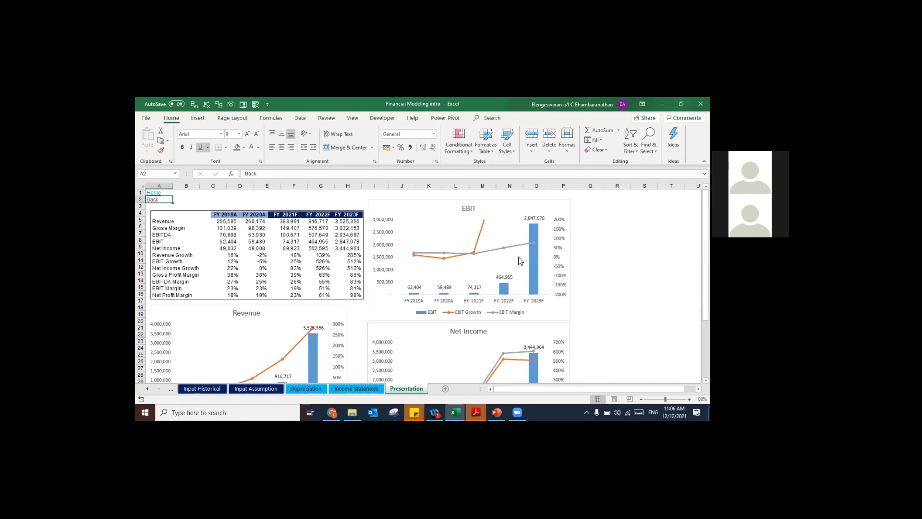
{"action": "left_click", "coordinate": [500, 270]}
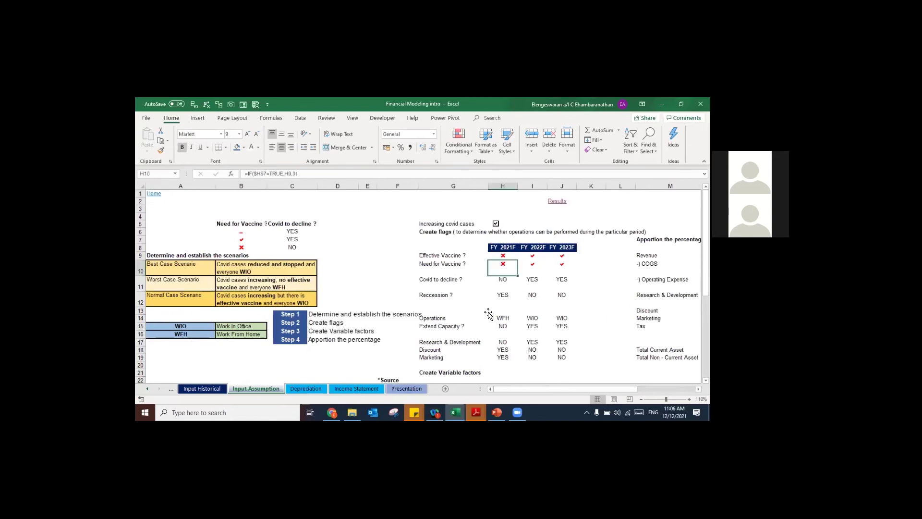
{"action": "left_click", "coordinate": [497, 267]}
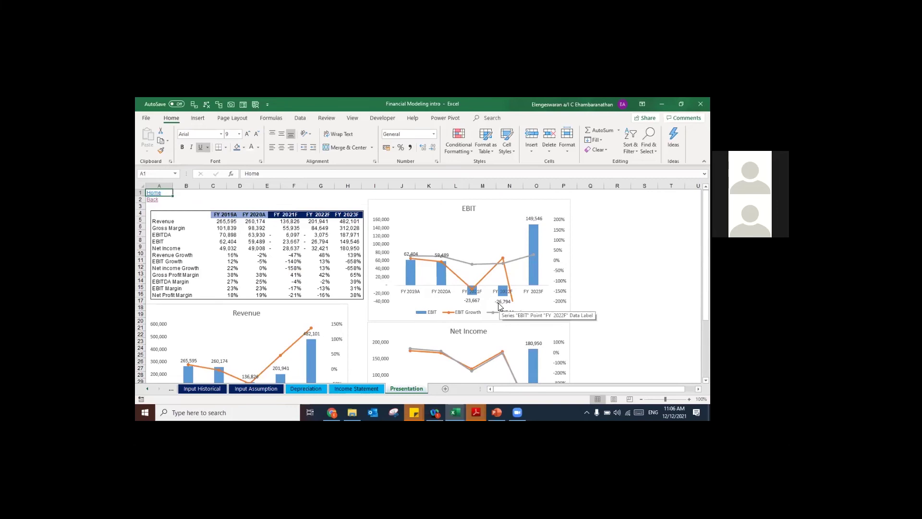
Step: Switch to the Financial Modeling sample workbook and select Downside Case for Industry Analysis on the Summary sheet
{"action": "key", "text": "alt+Tab"}
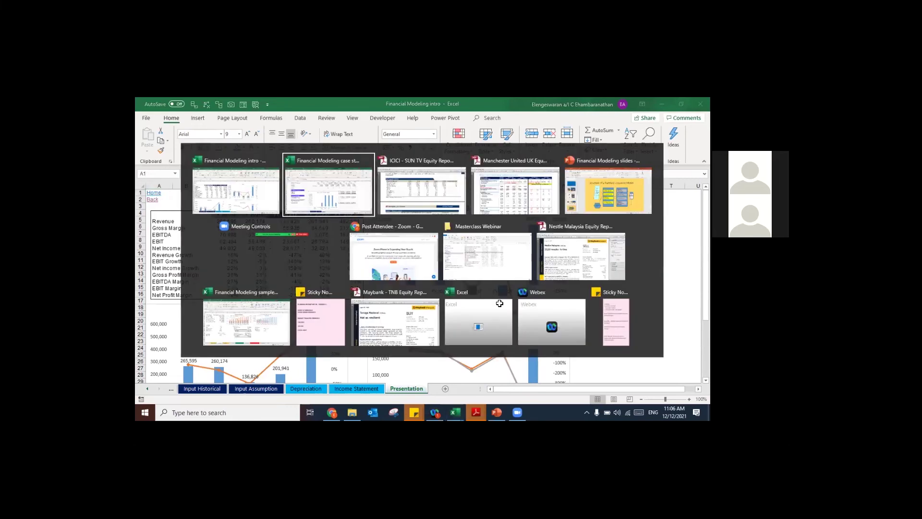
{"action": "key", "text": "Down"}
{"action": "key", "text": "Down"}
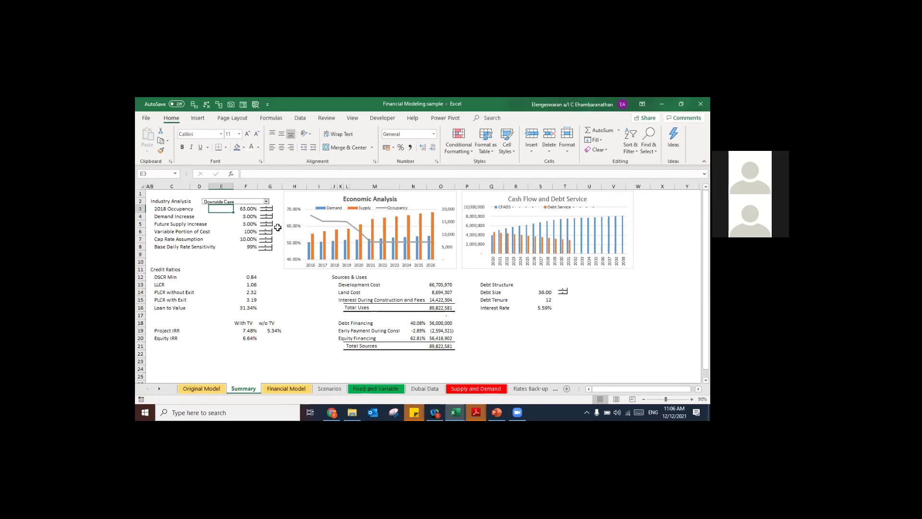
{"action": "left_click", "coordinate": [266, 202]}
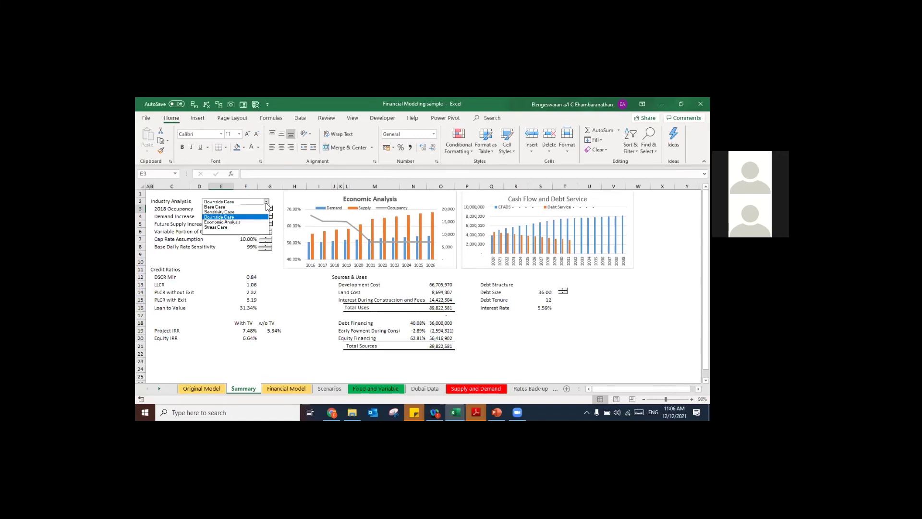
{"action": "left_click", "coordinate": [219, 217]}
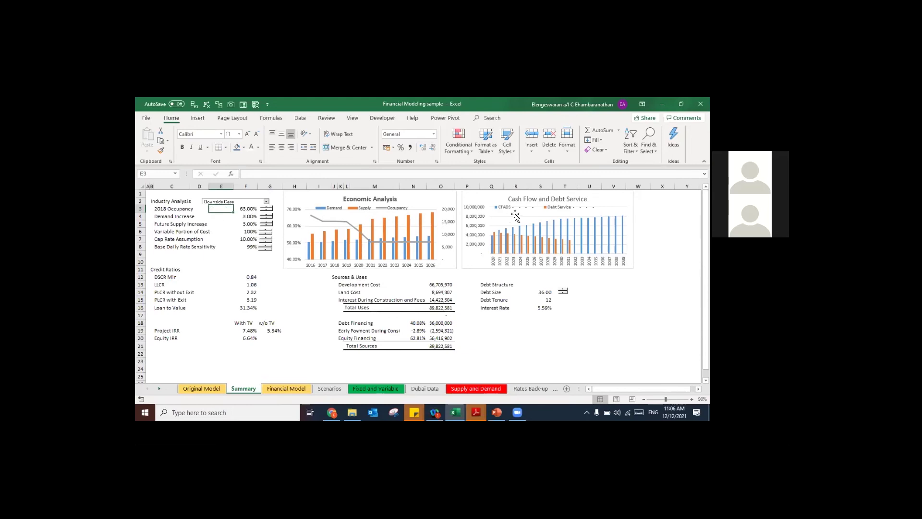
Step: Switch Industry Analysis to Base Case and to Stress Case to compare the Cash Flow and Debt Service chart
{"action": "left_click", "coordinate": [267, 202]}
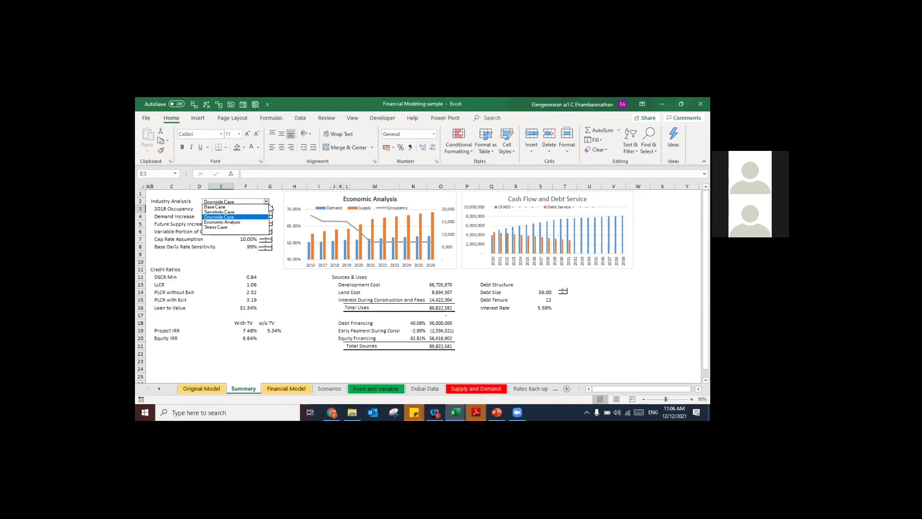
{"action": "left_click", "coordinate": [239, 208]}
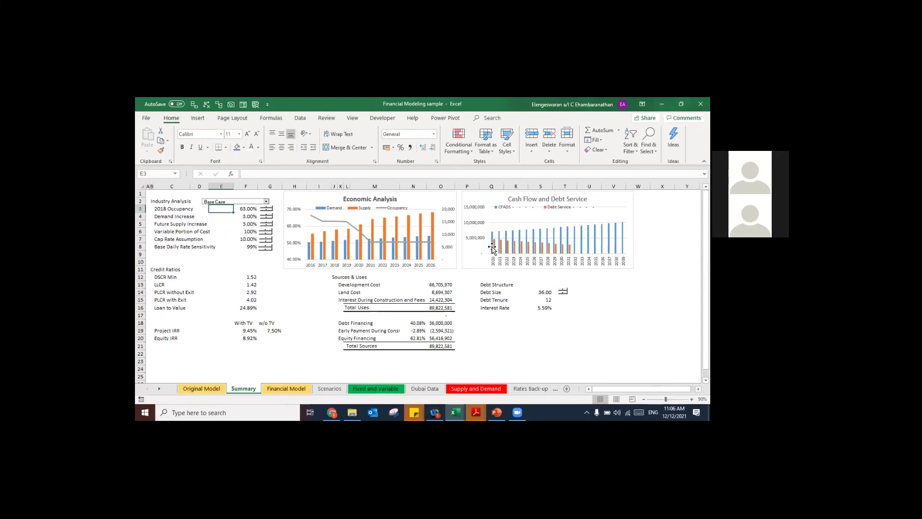
{"action": "left_click", "coordinate": [266, 202]}
{"action": "left_click", "coordinate": [234, 229]}
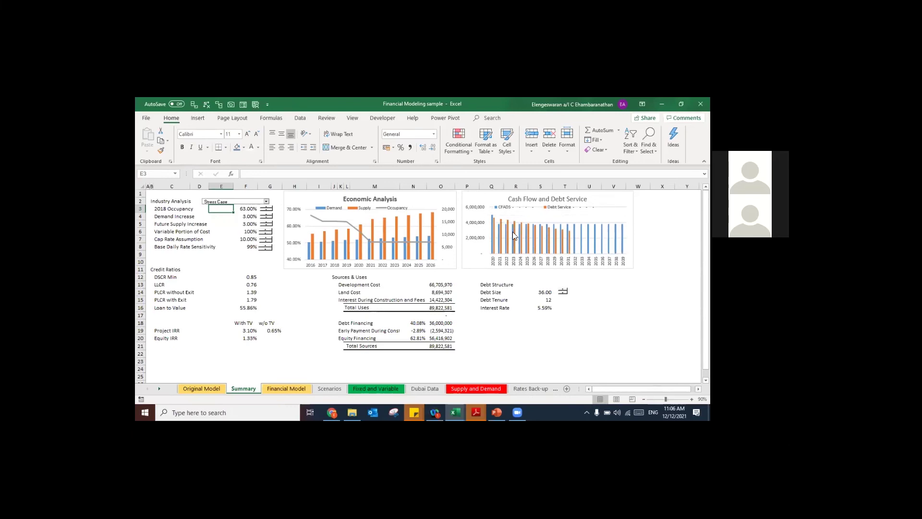
Step: Set Industry Analysis back to Base Case and inspect the 2028 CFADS bar in the Cash Flow and Debt Service chart
{"action": "left_click", "coordinate": [266, 201]}
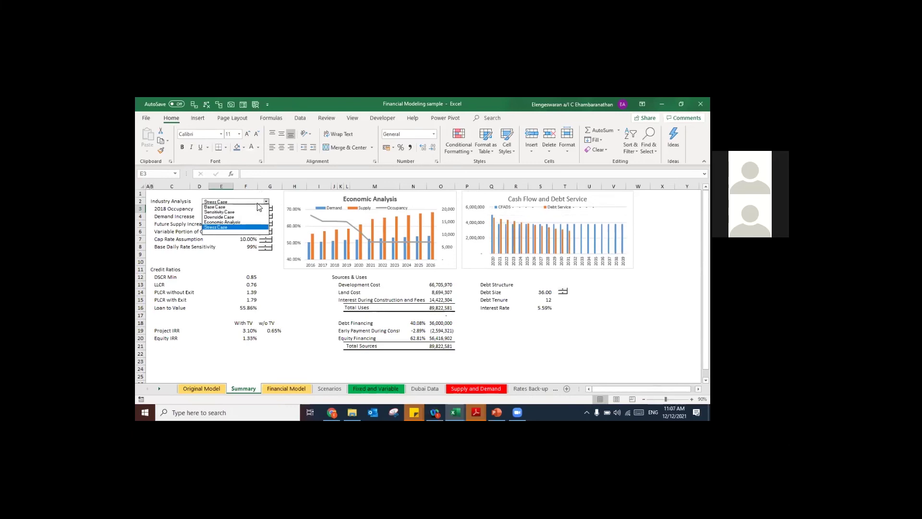
{"action": "left_click", "coordinate": [258, 206]}
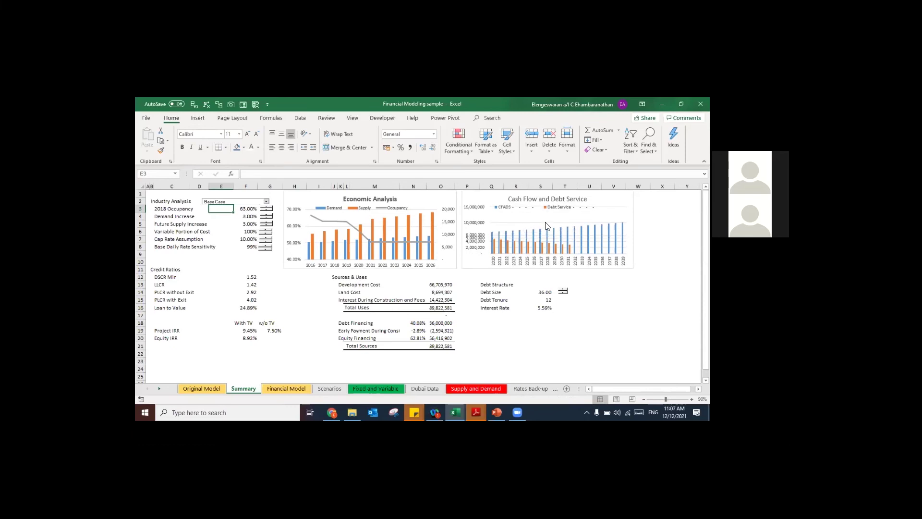
{"action": "mouse_move", "coordinate": [546, 234]}
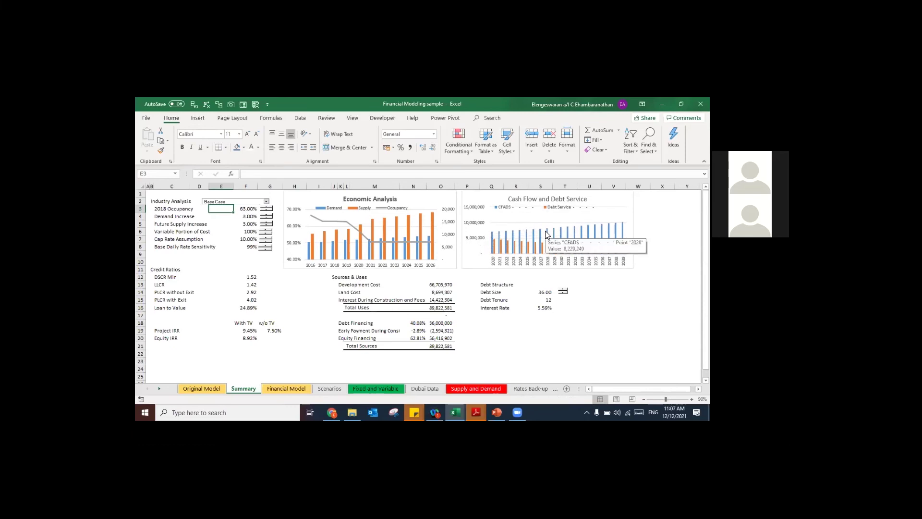